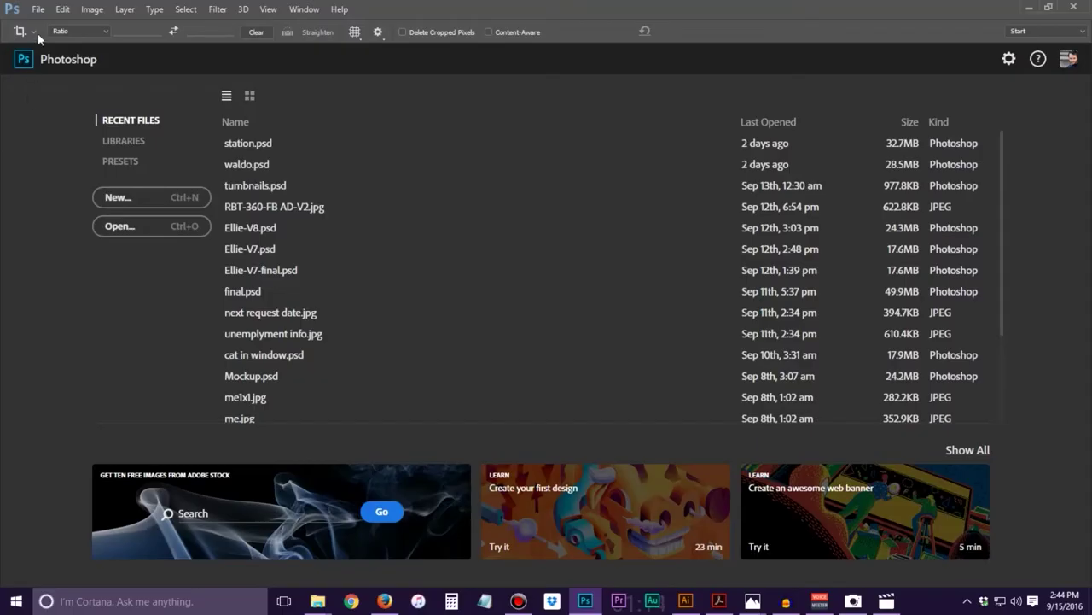
Start a new document, sample the magenta stroke colour, and drag the Levels white point left
left_click(38, 9)
left_click(43, 20)
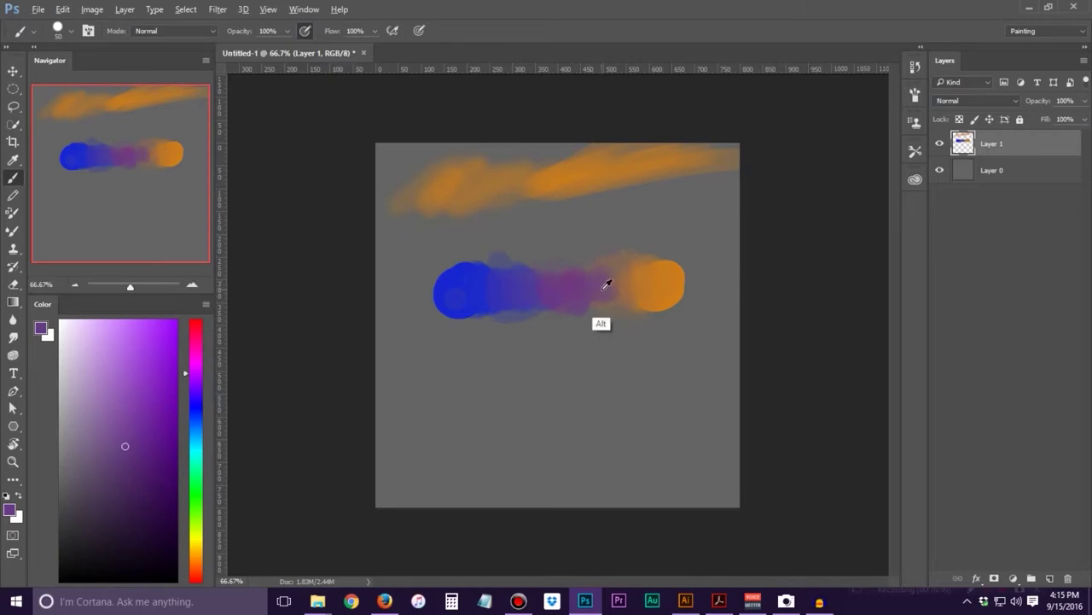
left_click(603, 289, "alt")
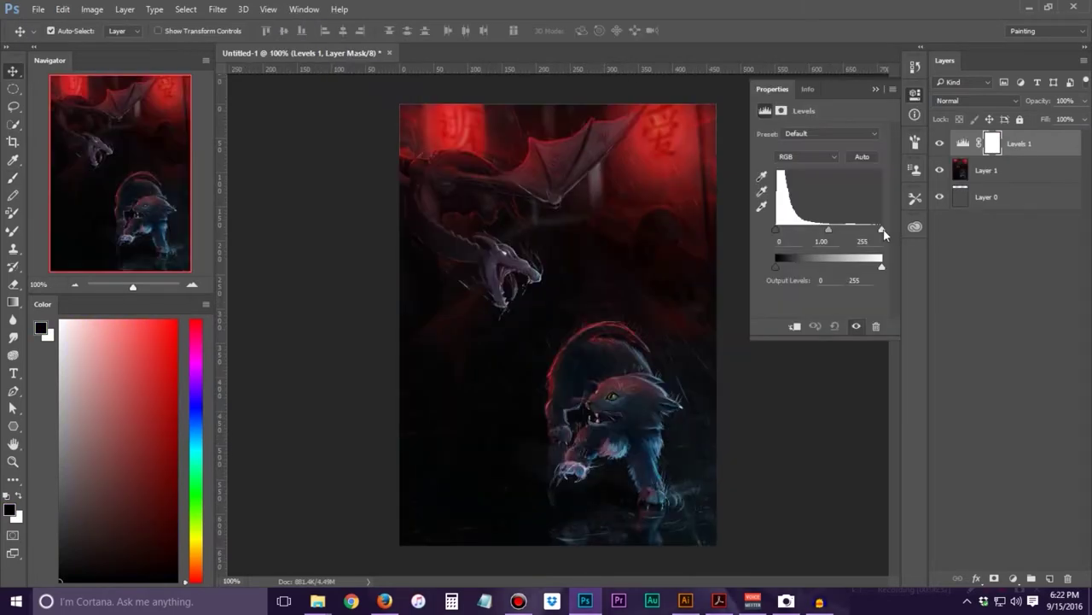
left_click_drag(867, 232, 828, 240)
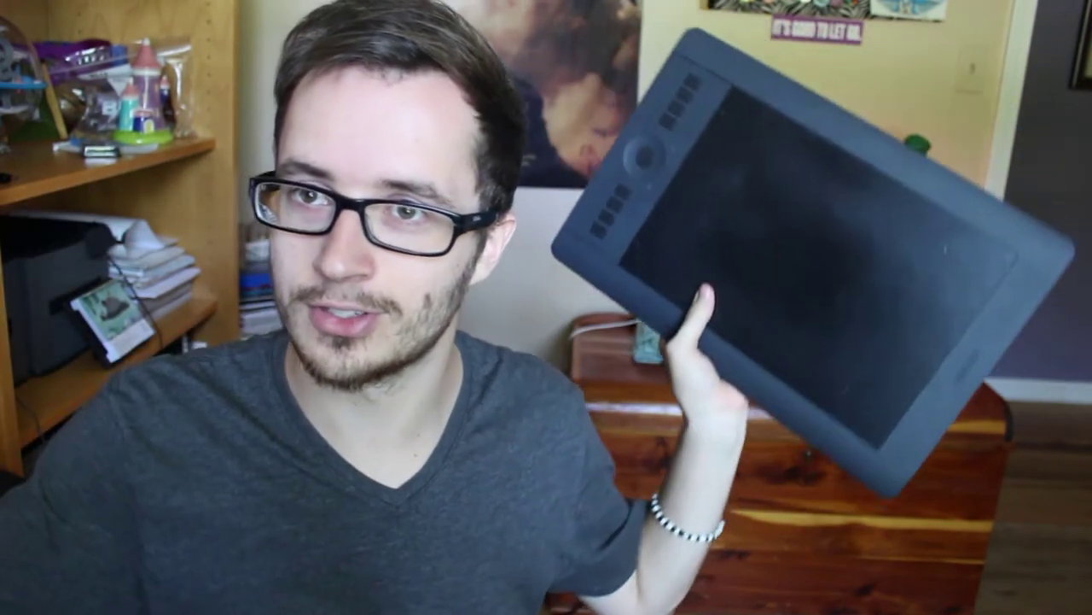
left_click_drag(368, 250, 629, 249)
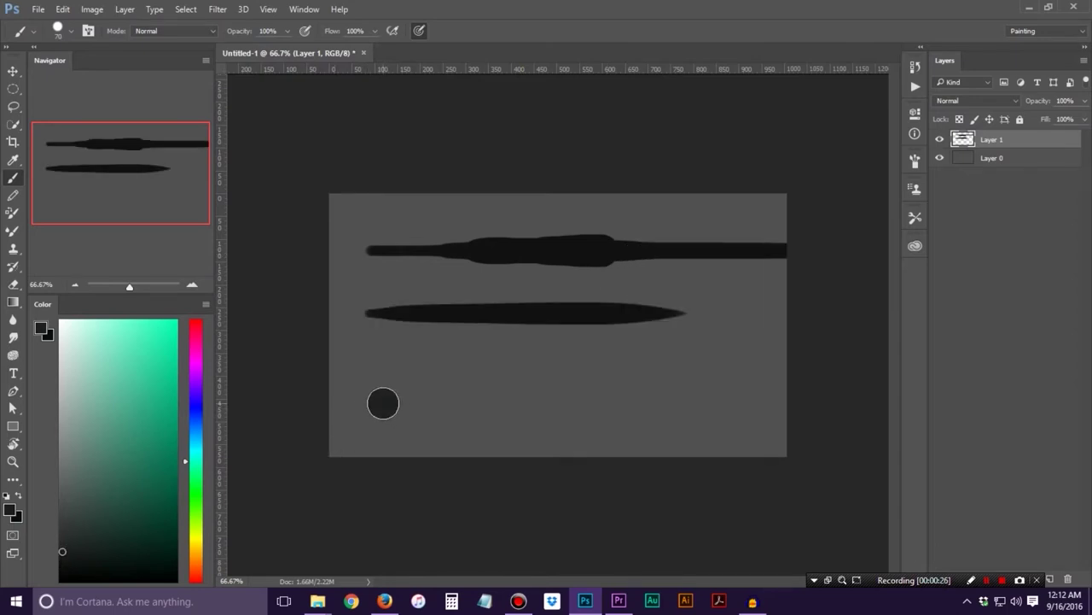
Paint a thick horizontal black stroke and a wavy dark test stroke across the canvas
left_click_drag(383, 404, 762, 403)
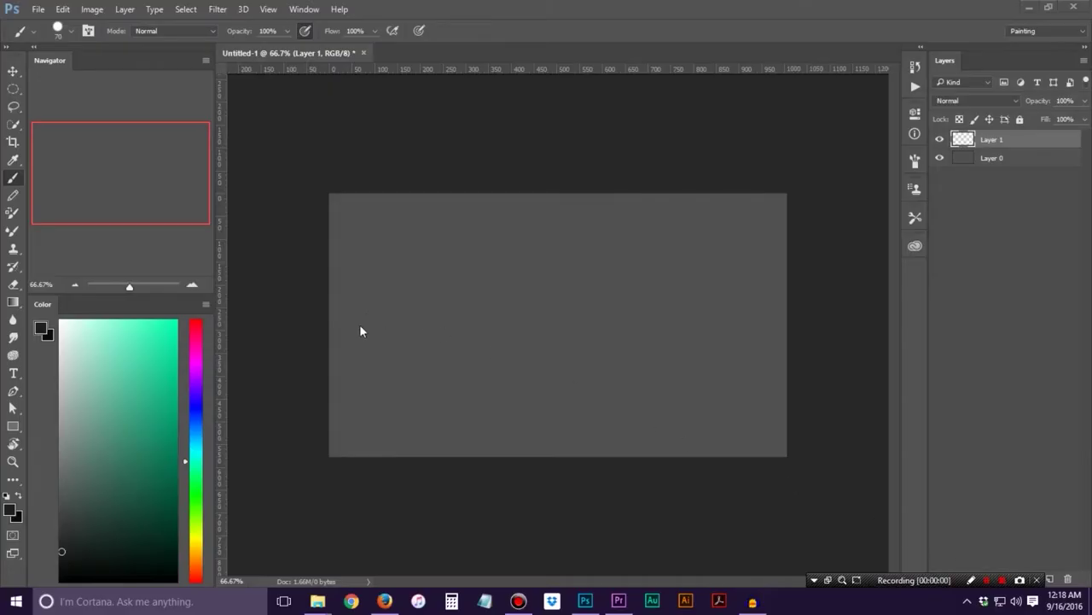
mouse_move(437, 291)
left_mouse_down()
mouse_move(470, 302)
mouse_move(515, 287)
mouse_move(555, 297)
mouse_move(599, 274)
mouse_move(660, 293)
mouse_move(772, 288)
left_mouse_up()
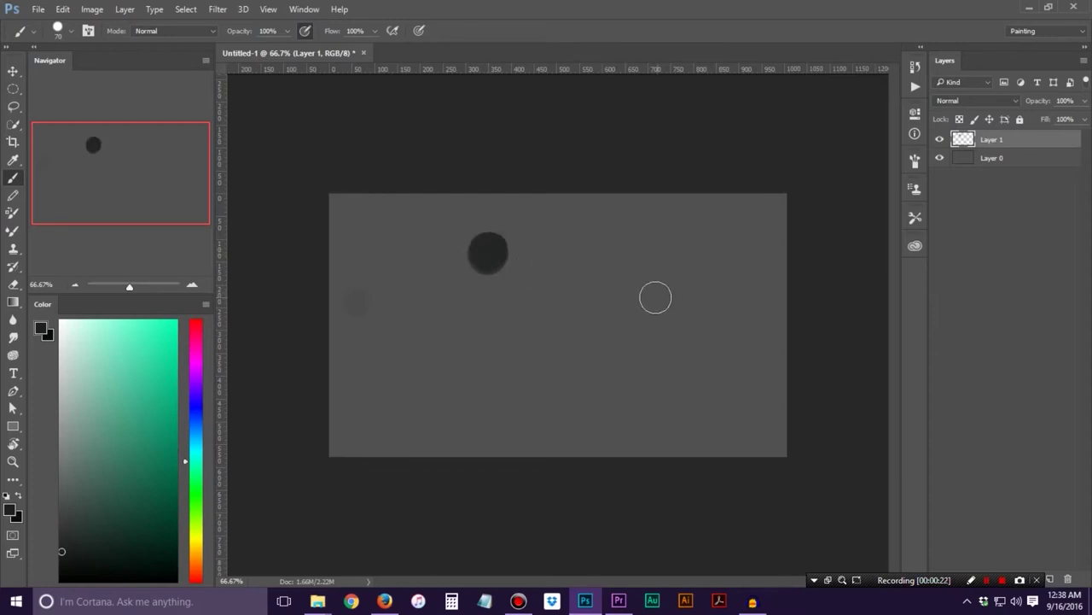
Dab the second eye, curve the smile's right end upward, and paint a dark blob nose
left_click(657, 248)
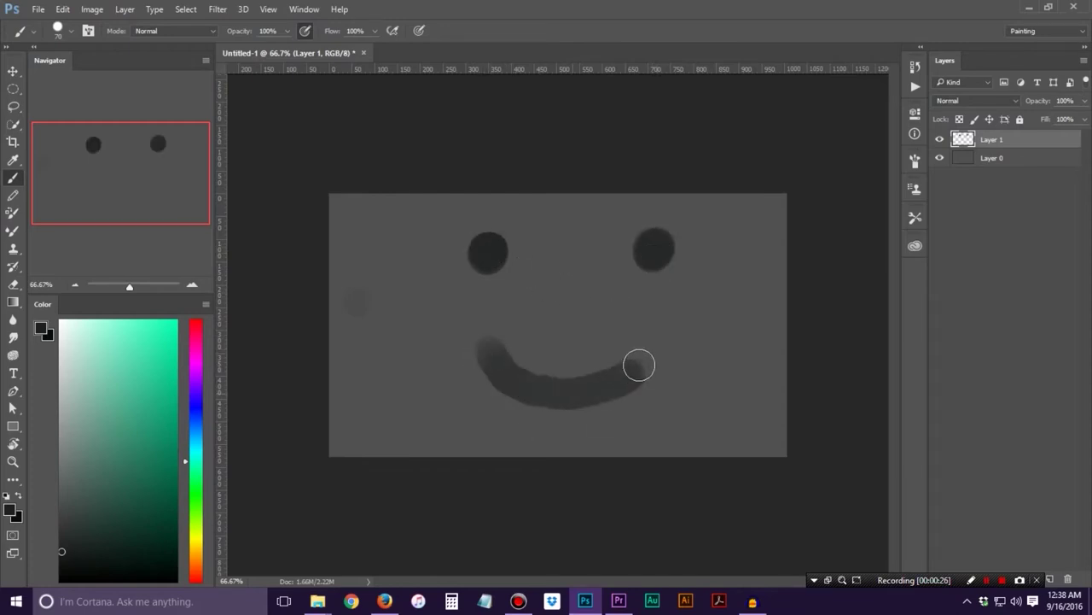
left_click_drag(639, 365, 641, 353)
left_click_drag(585, 306, 561, 309)
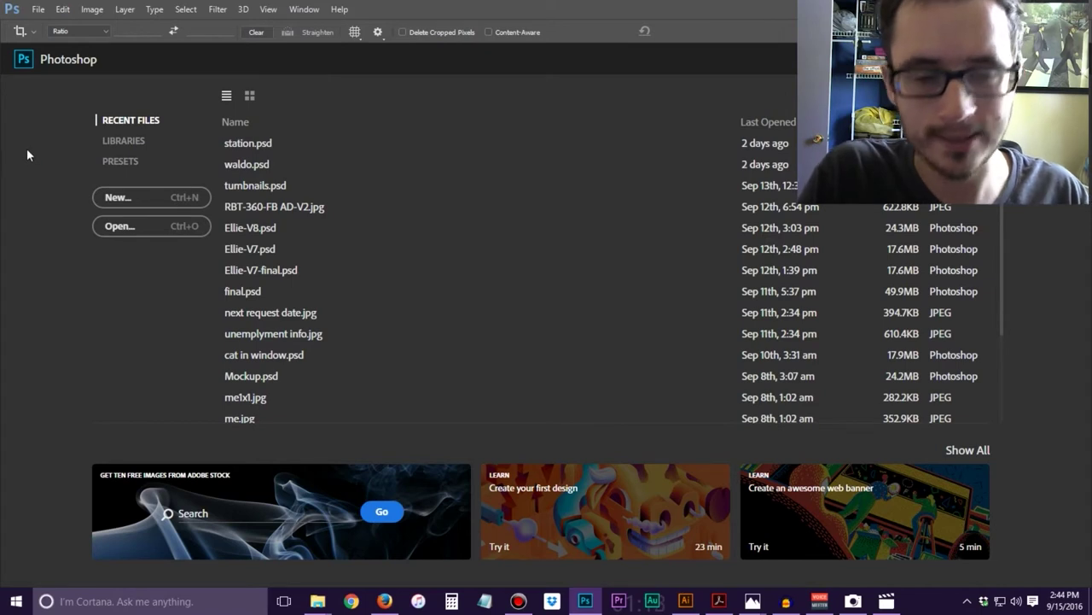
Open the New document dialog from the File menu and select the Untitled-1 name field
left_click(40, 12)
left_click(67, 26)
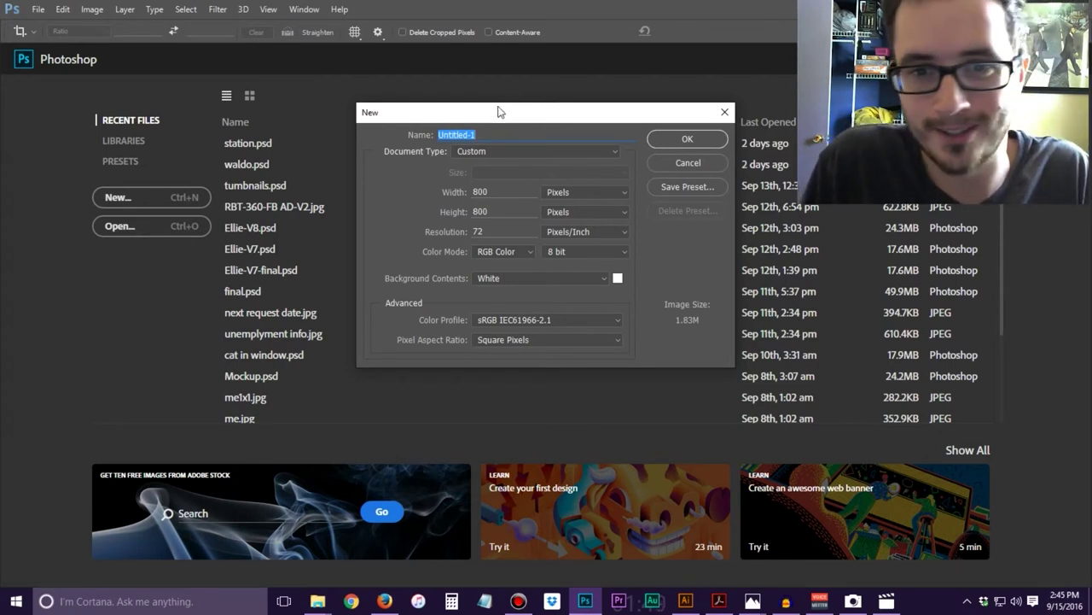
left_click(493, 134)
Choose the U.S. Paper document preset in the New document dialog
left_click(408, 138)
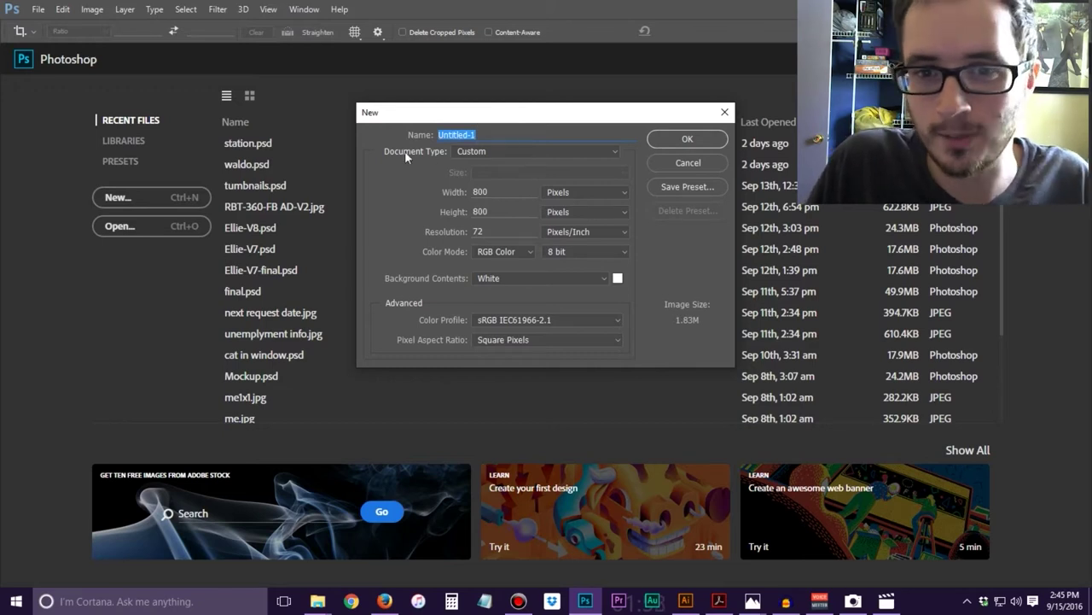
left_click(480, 156)
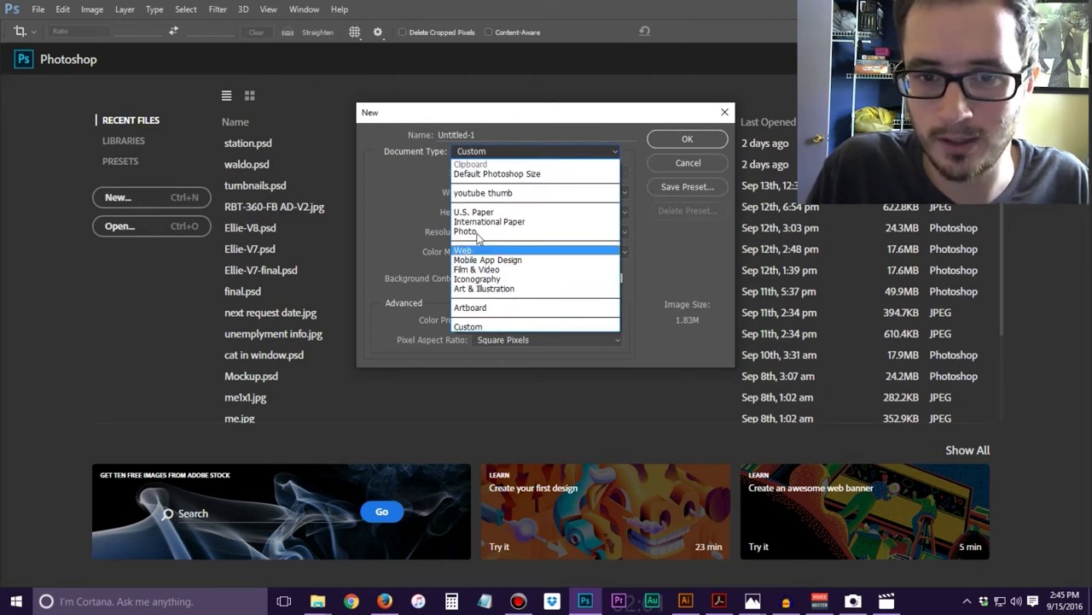
left_click(531, 211)
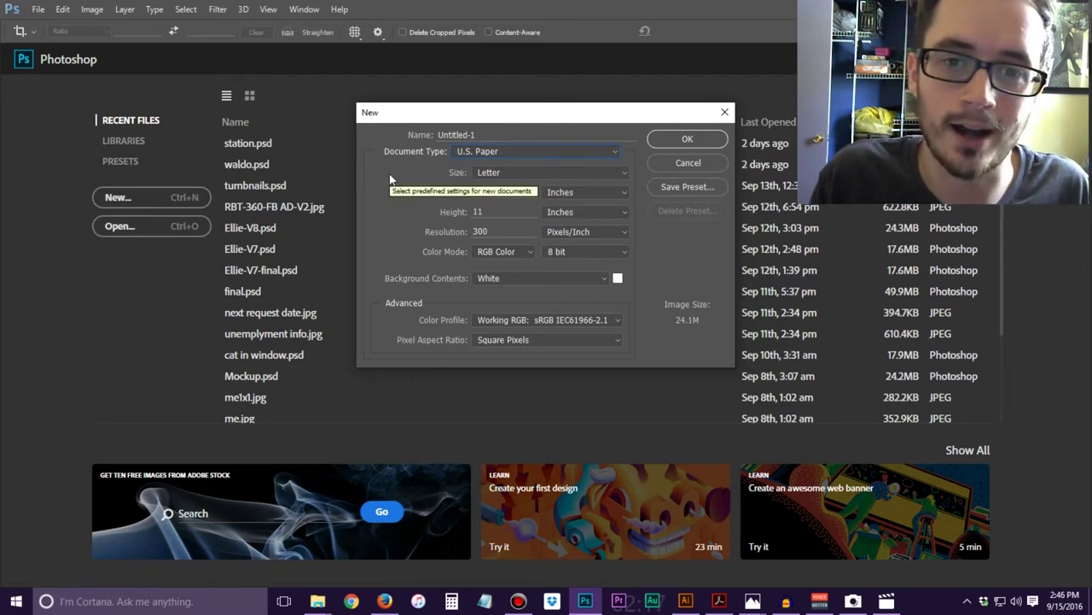
key("Tab")
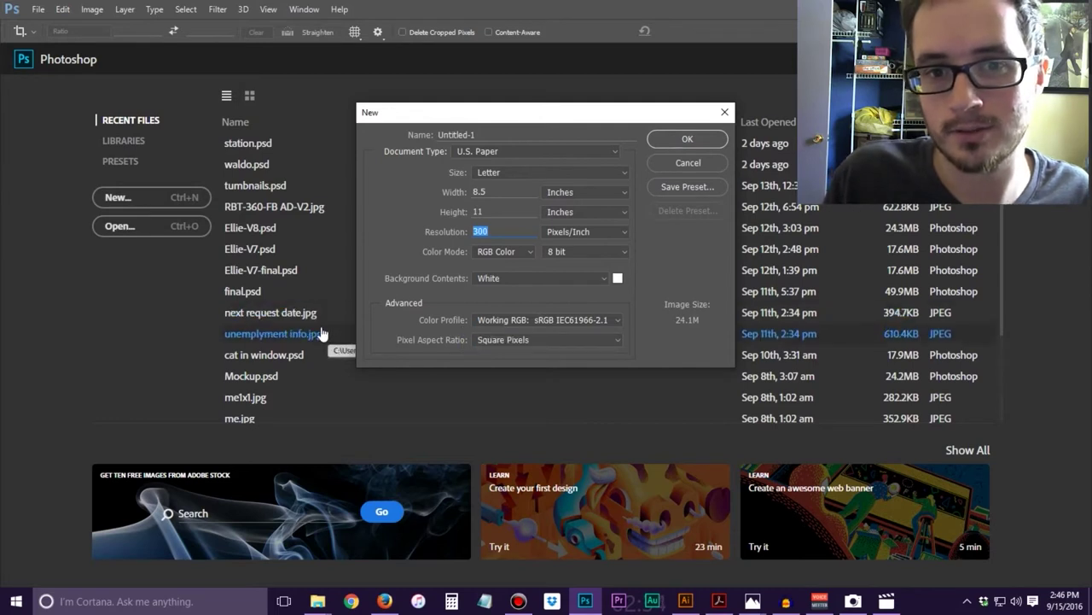
left_click(497, 154)
left_click(504, 210)
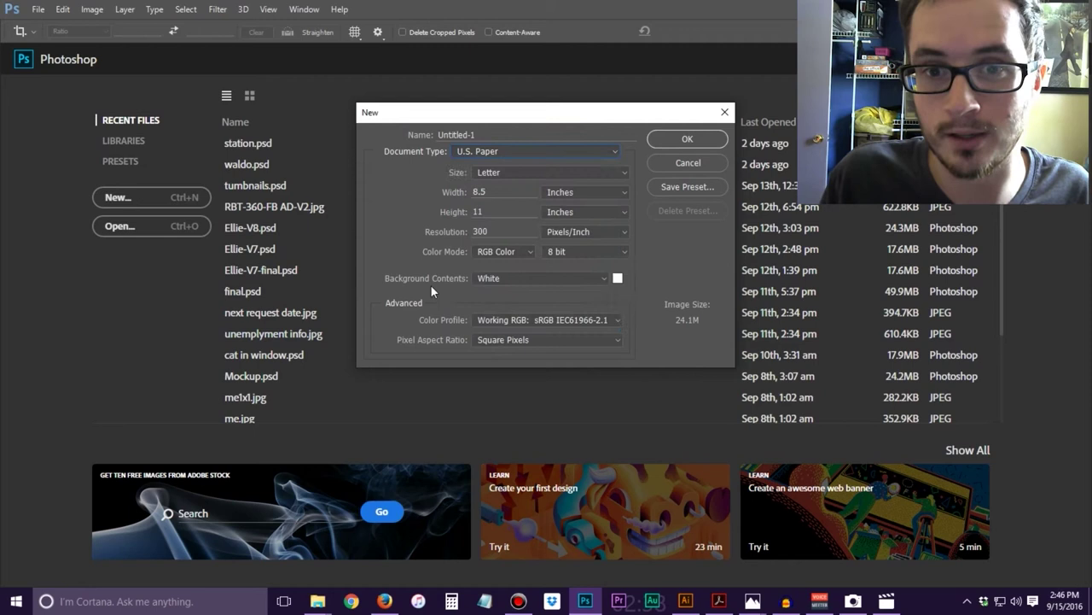
Set width 11, height 17 inches and resolution 72 pixels per inch
double_click(497, 193)
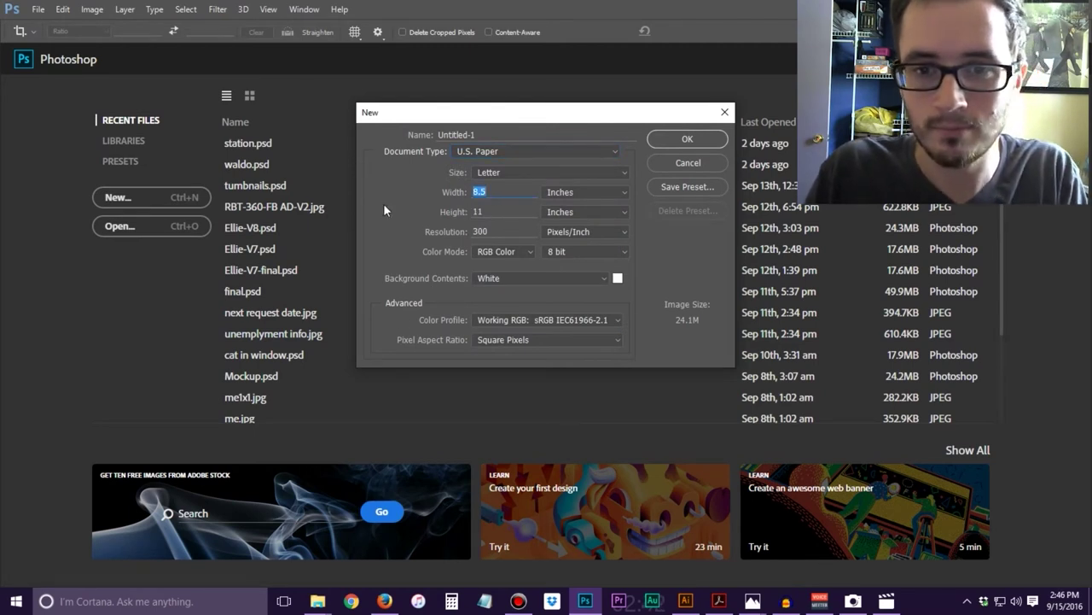
type("11")
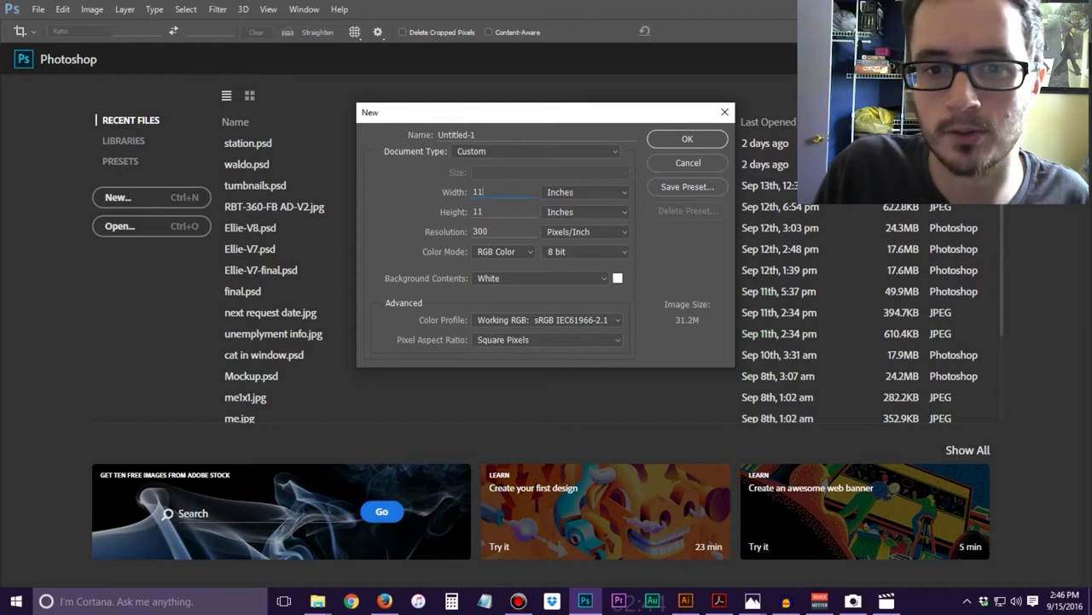
key("Tab")
type("17")
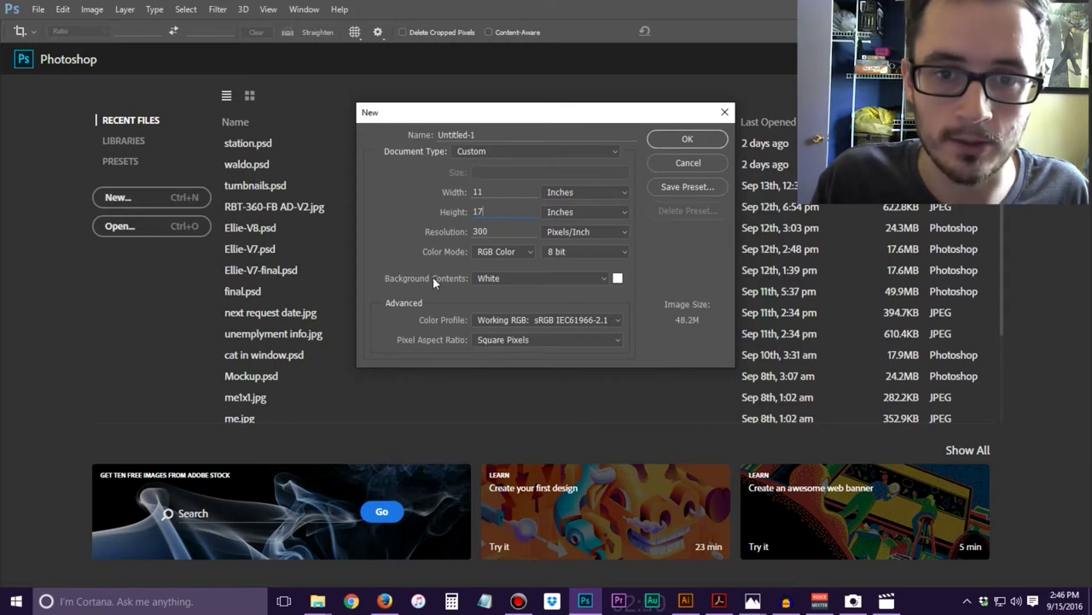
key("Tab")
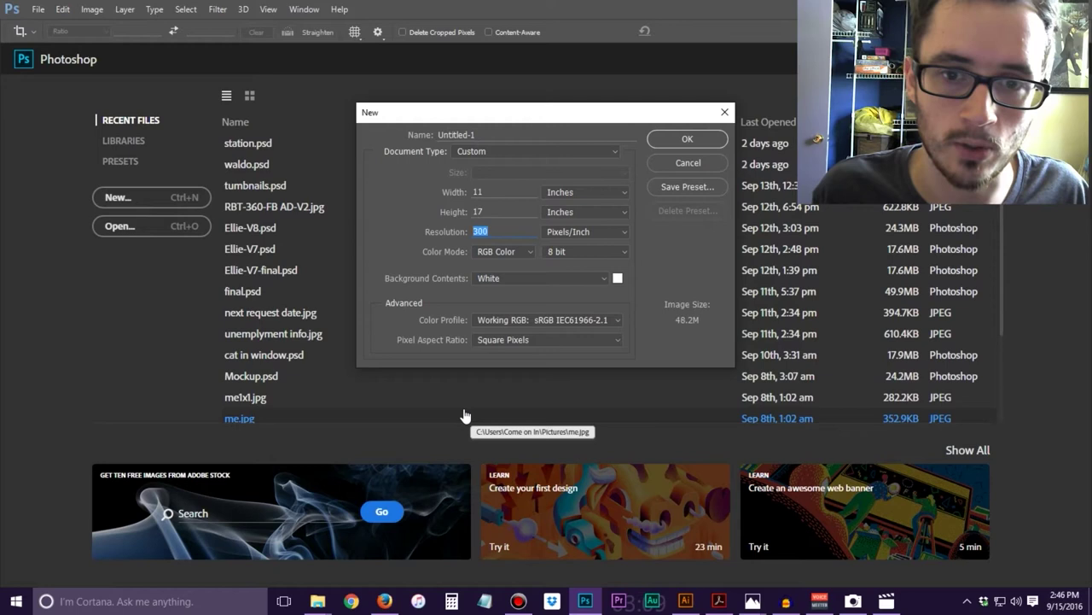
type("72")
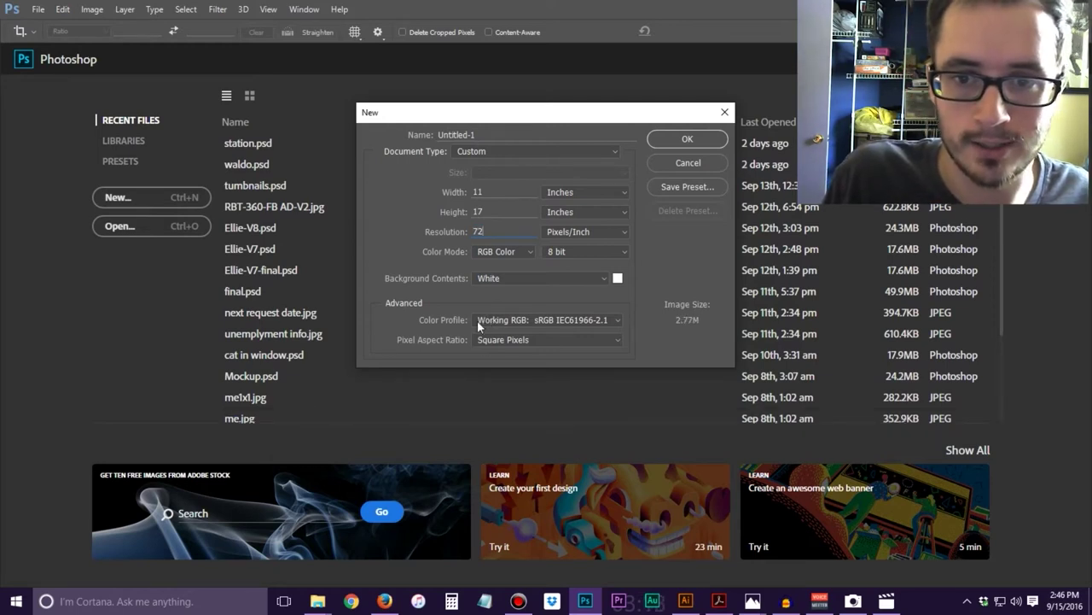
Switch units to pixels to check 792 × 1224, create the document, then cancel a test crop
left_click(567, 192)
left_click(559, 205)
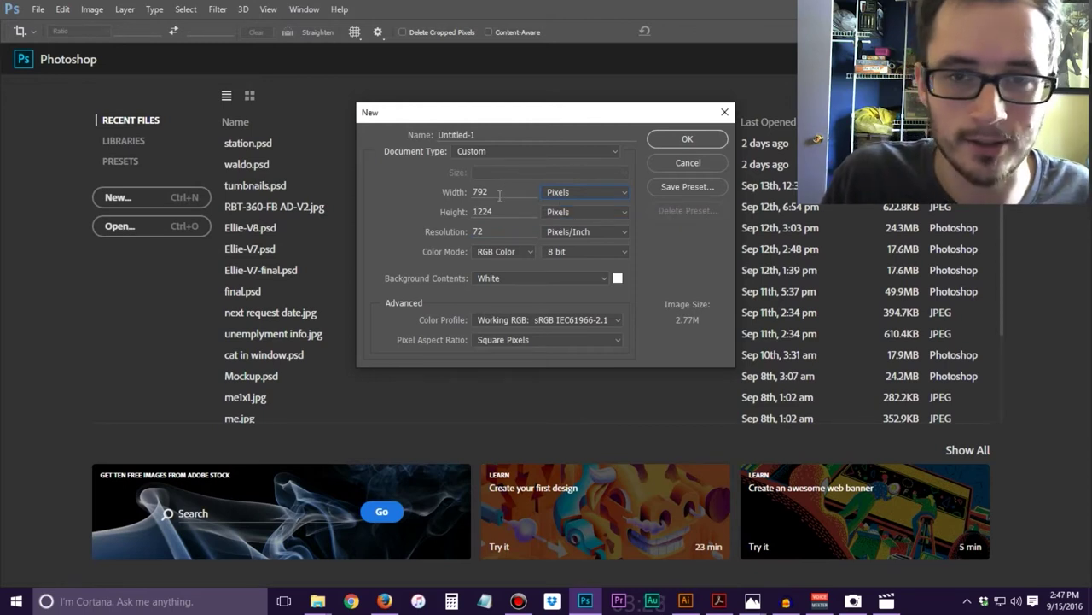
double_click(500, 192)
double_click(503, 211)
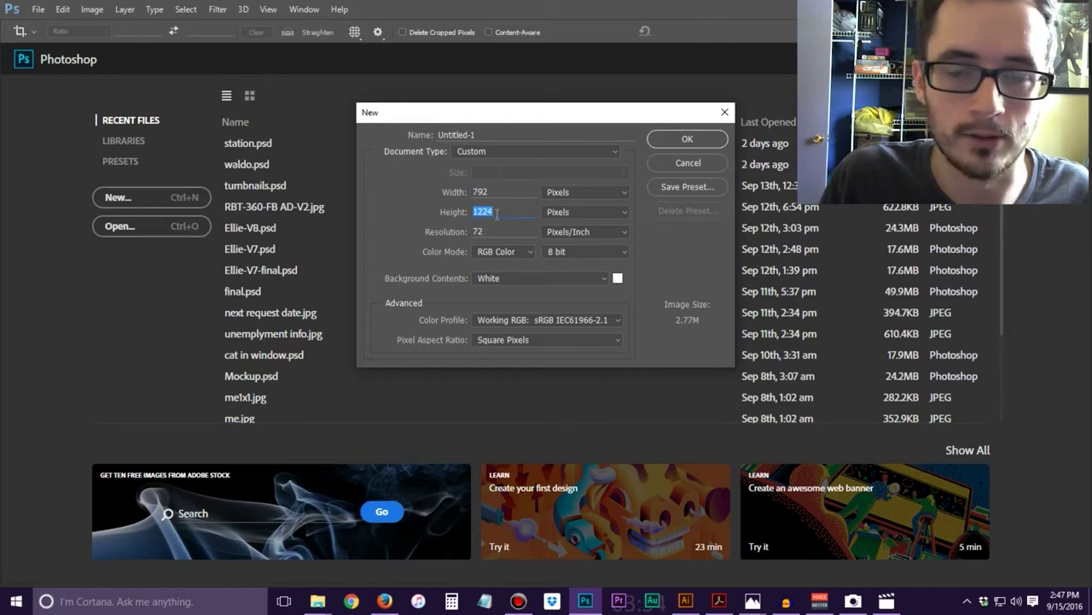
double_click(506, 191)
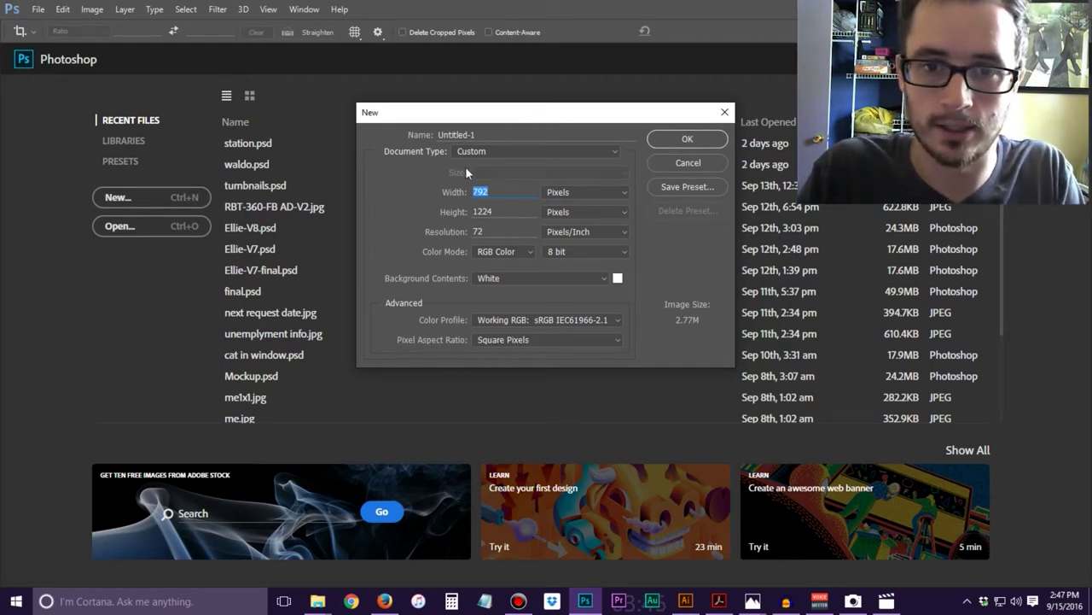
key("Return")
left_click_drag(708, 351, 639, 183)
key("Escape")
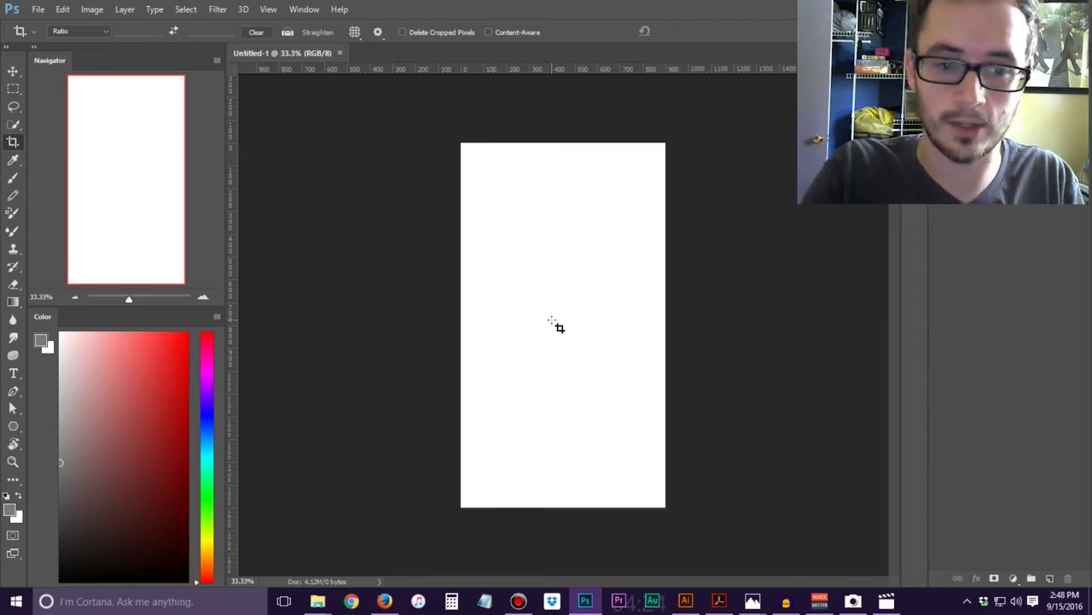
Zoom in to 66.67%, set the view to 100%, pan, then zoom out to fit the canvas
key("ctrl+plus")
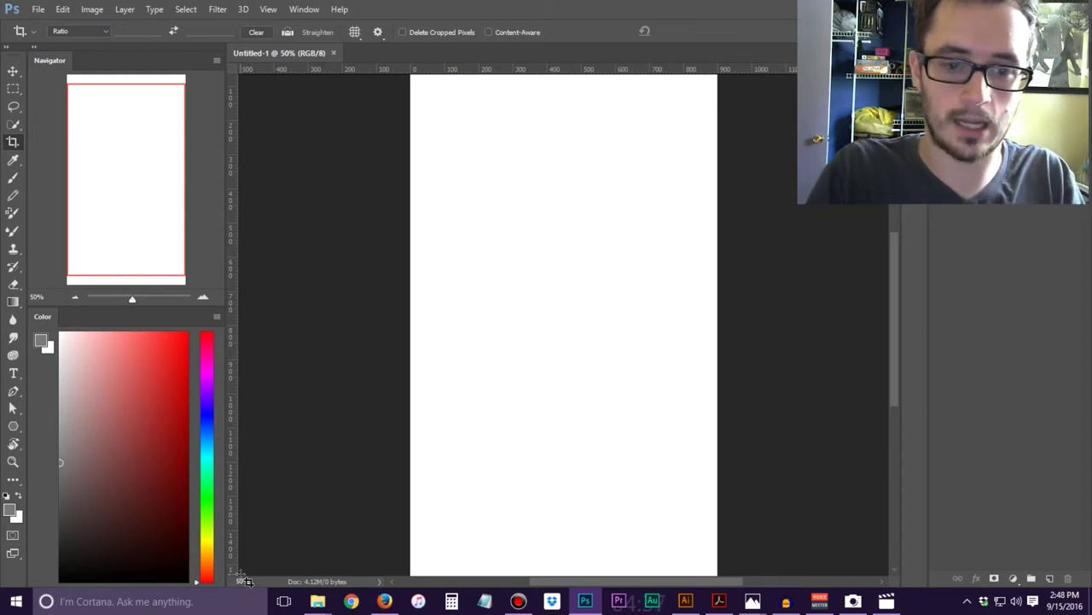
key("ctrl+plus")
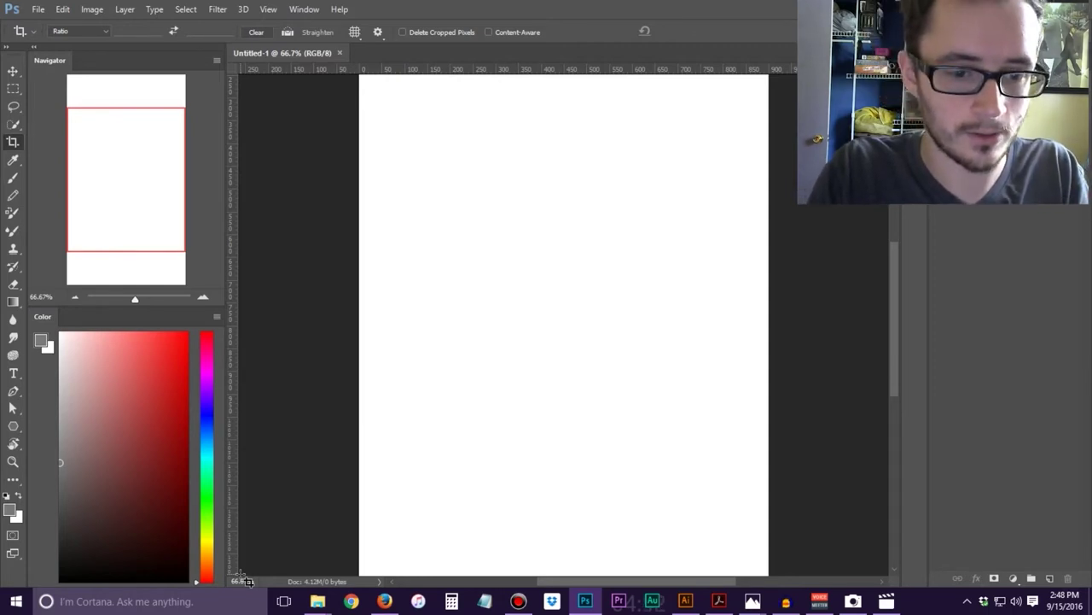
left_click(244, 581)
type("100")
key("Return")
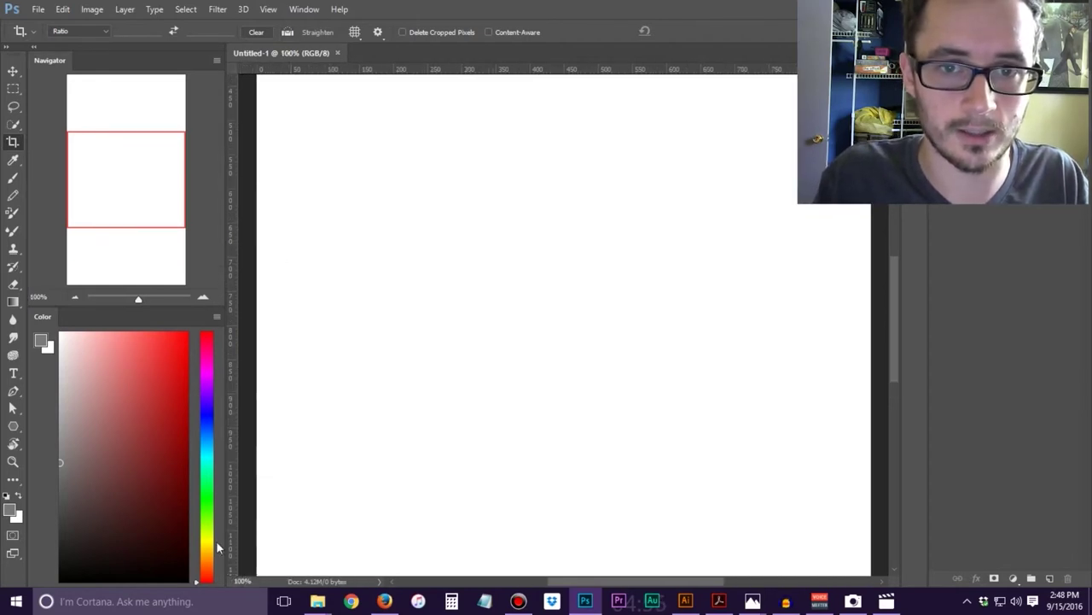
left_click_drag(495, 161, 568, 338)
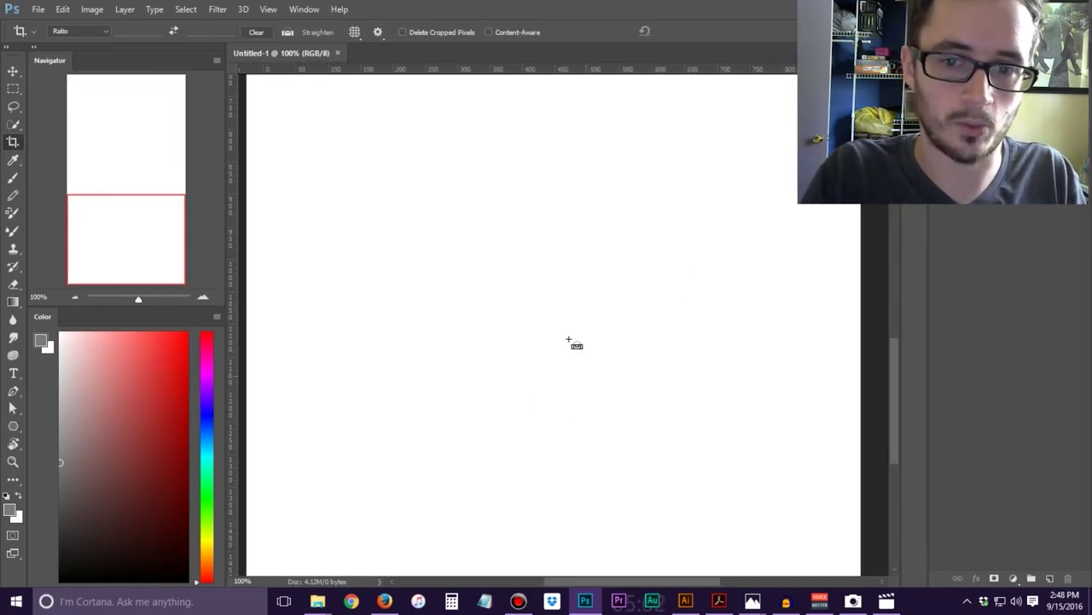
key("ctrl+minus")
key("ctrl+minus")
key("ctrl+minus")
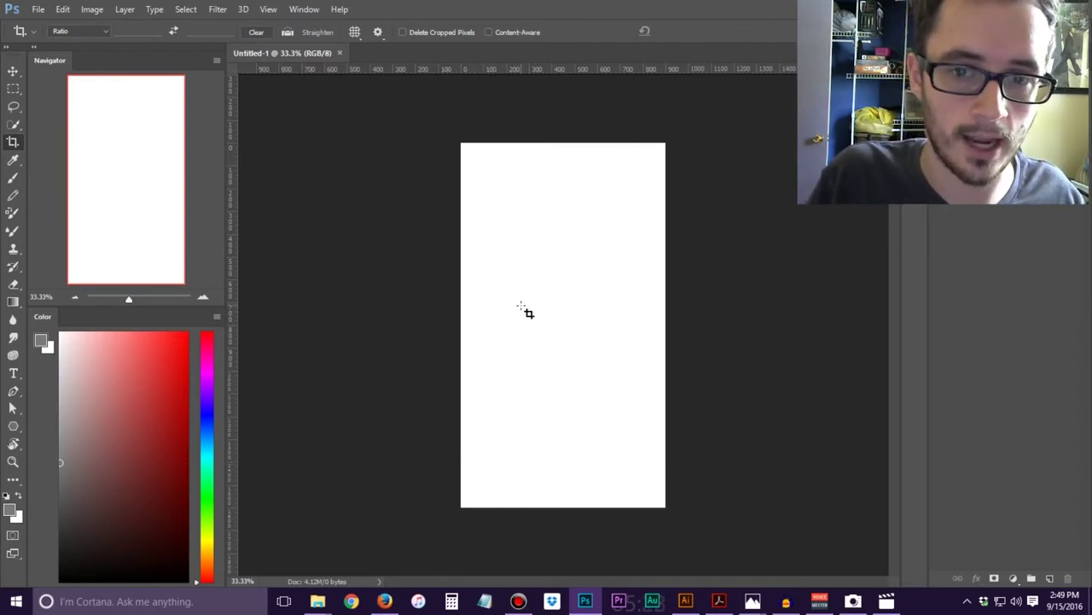
Widen the crop past the canvas's right edge and commit it, then cancel a second crop box
left_click(533, 258)
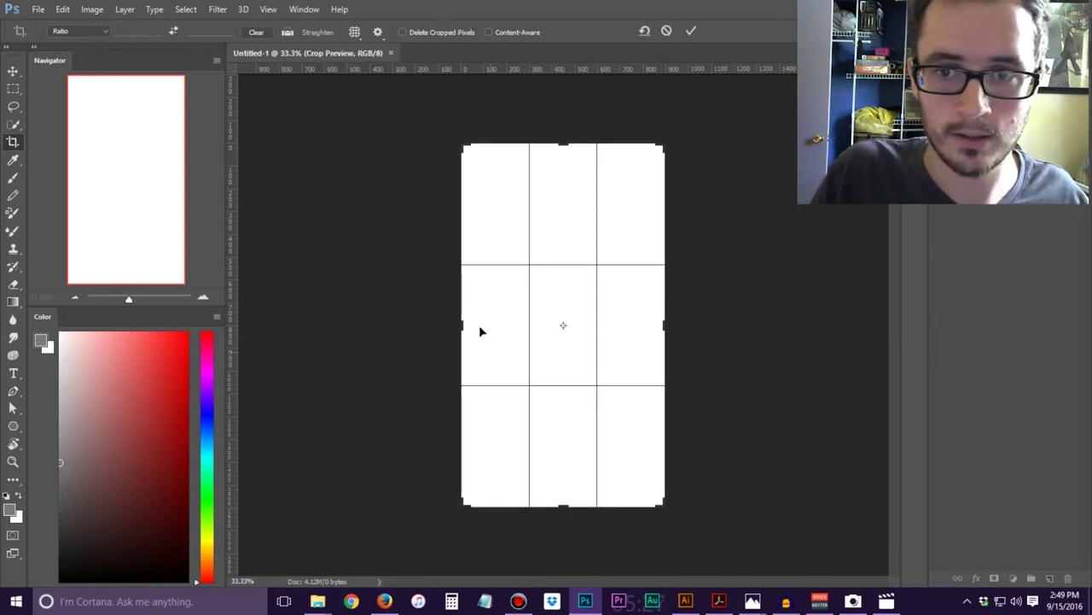
left_click_drag(662, 146, 688, 210)
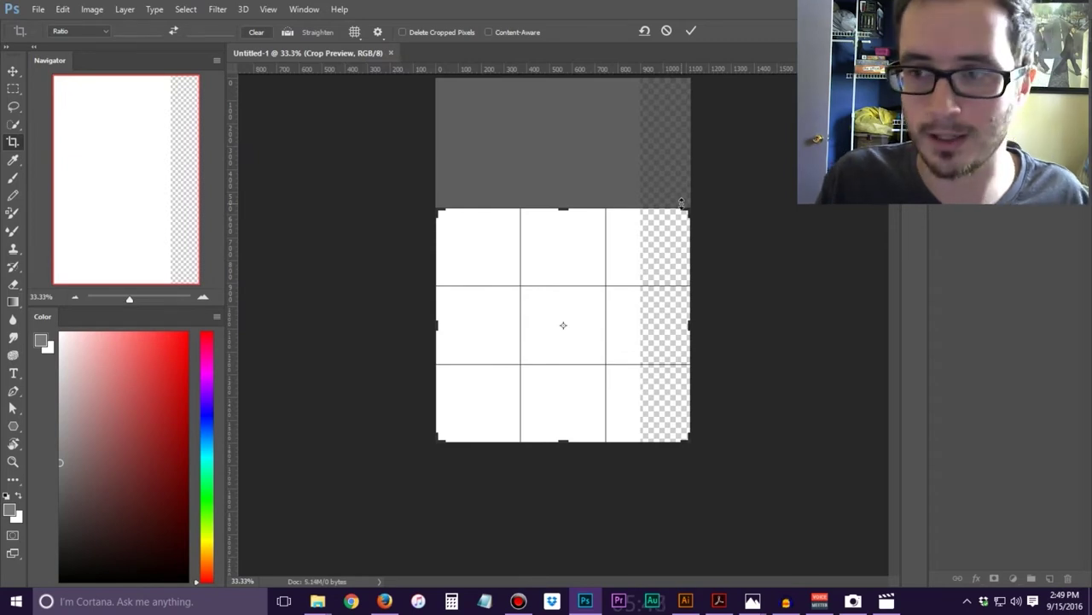
key("Return")
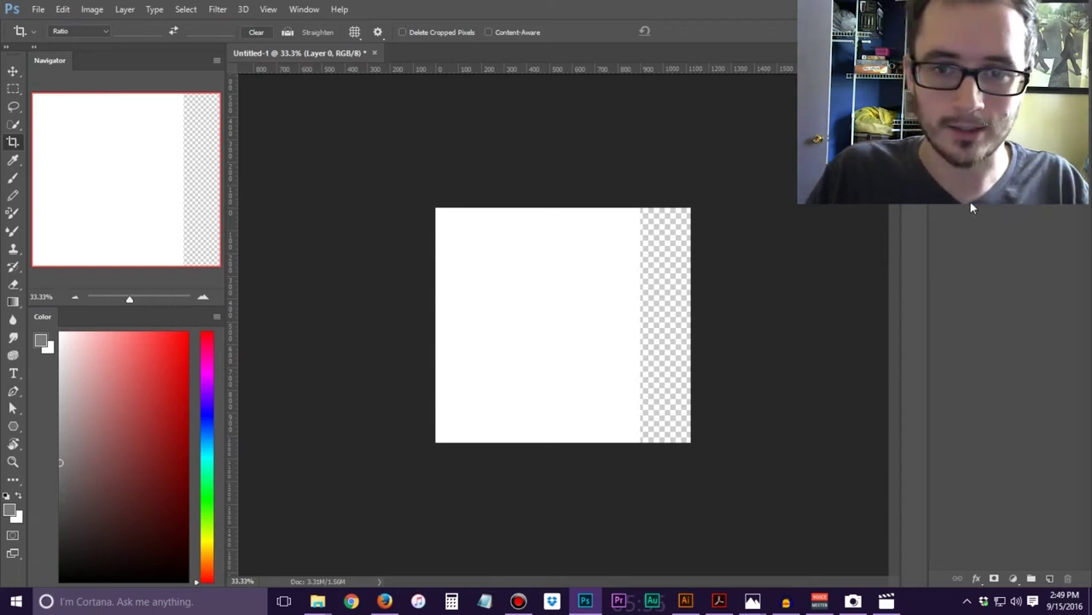
left_click(534, 368)
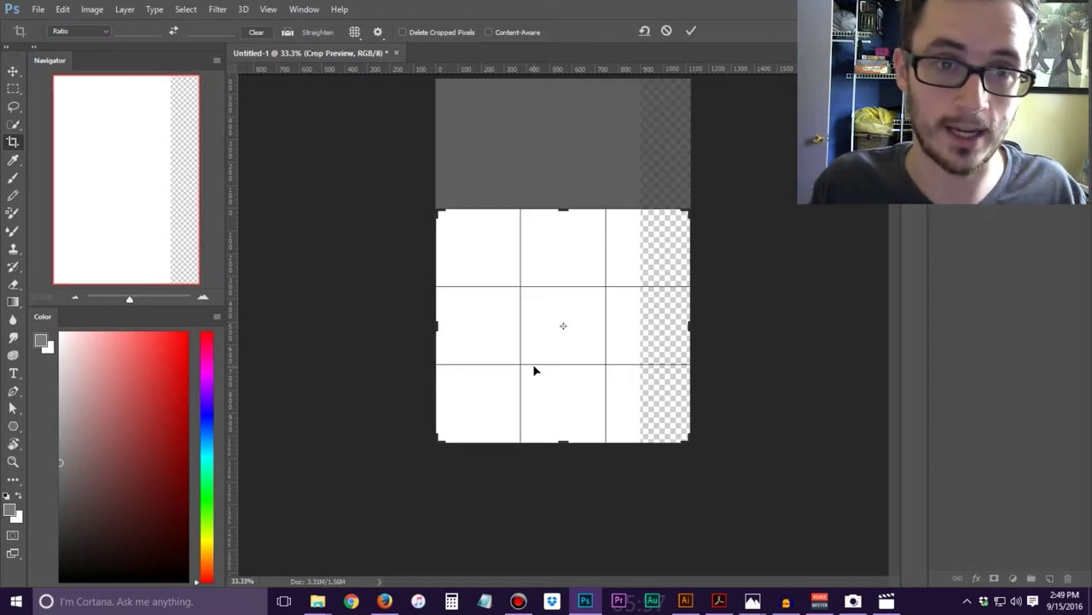
key("Escape")
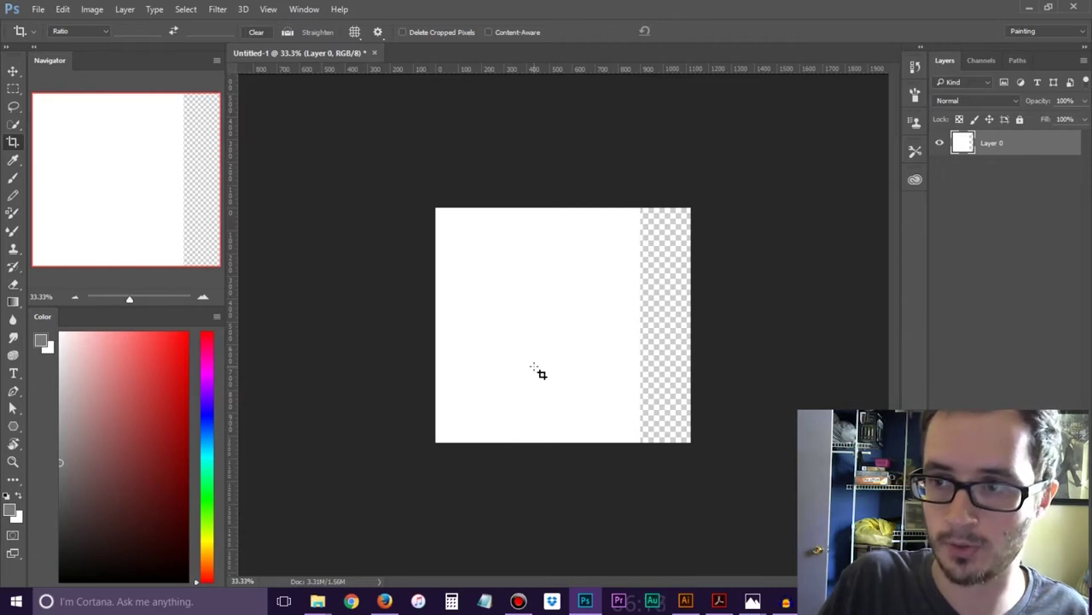
Try the Essentials and Painting workspaces from the workspace switcher
left_click(1032, 31)
left_click(1024, 44)
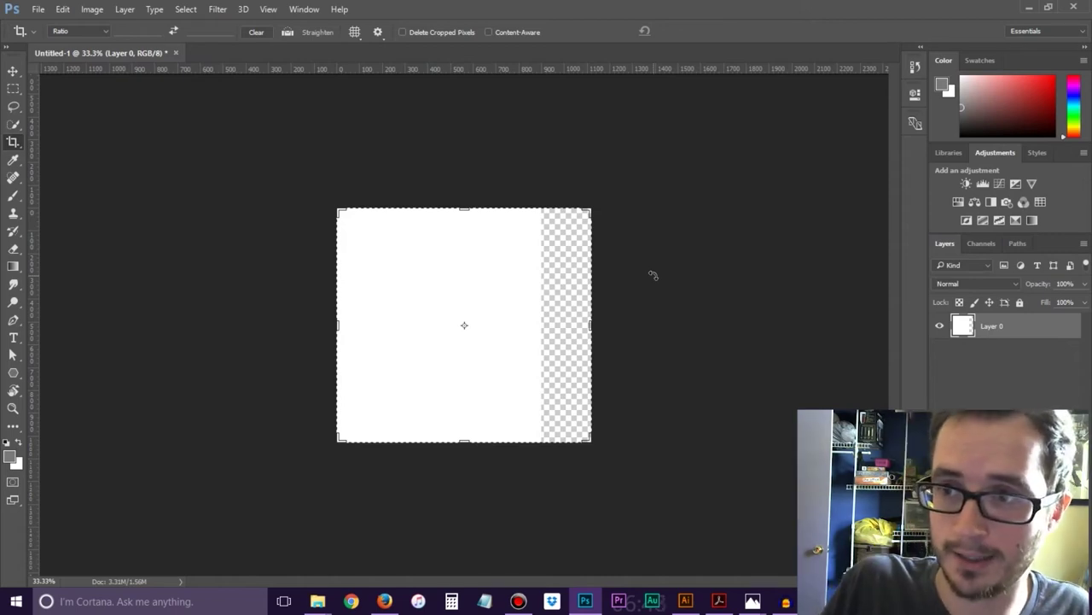
left_click(1040, 33)
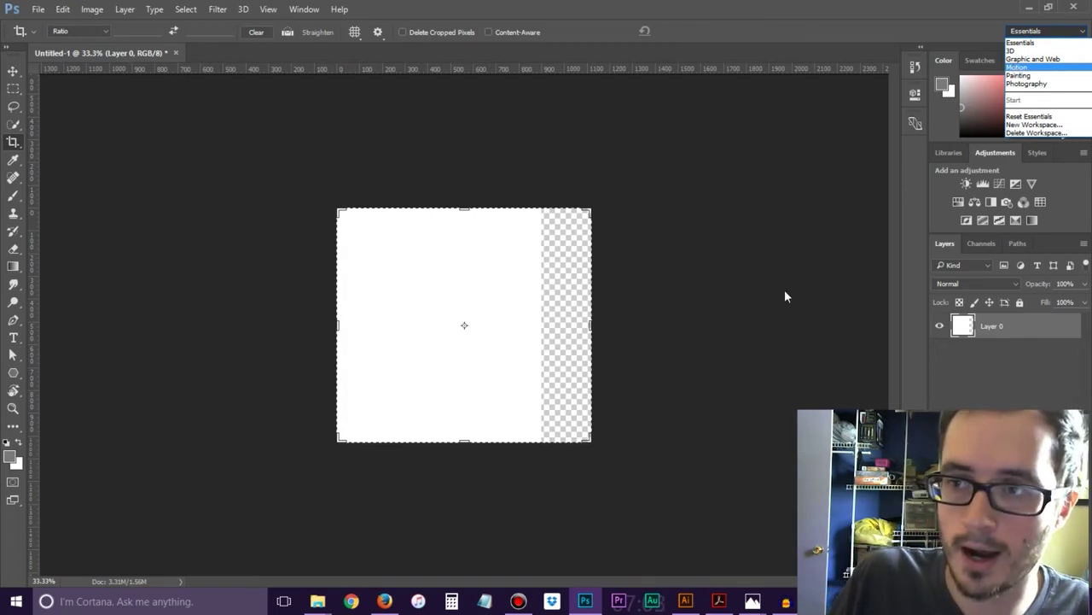
left_click(1033, 77)
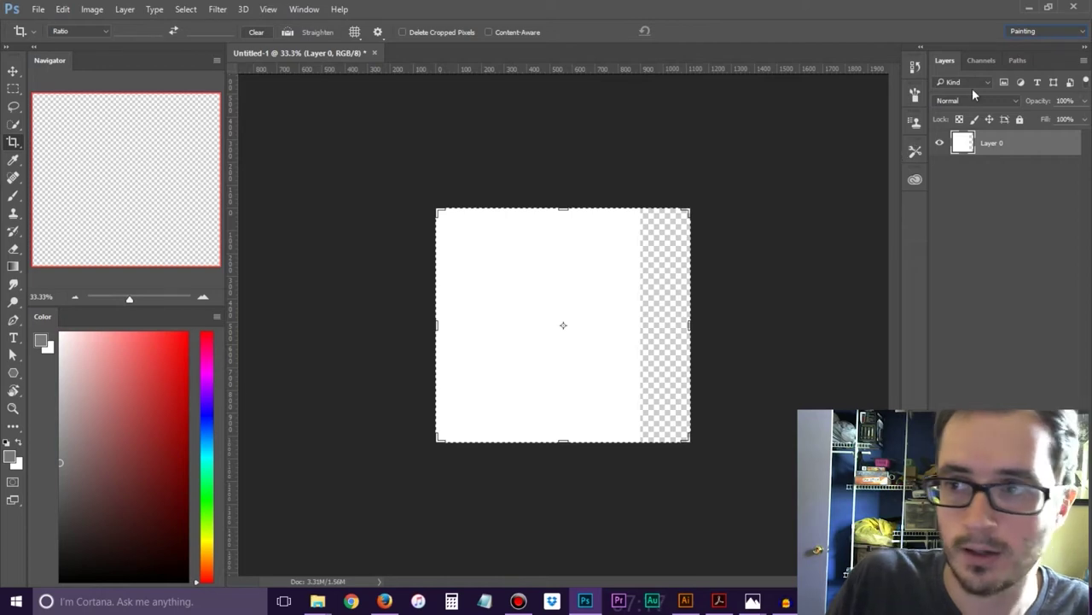
left_click(1051, 25)
left_click(1050, 38)
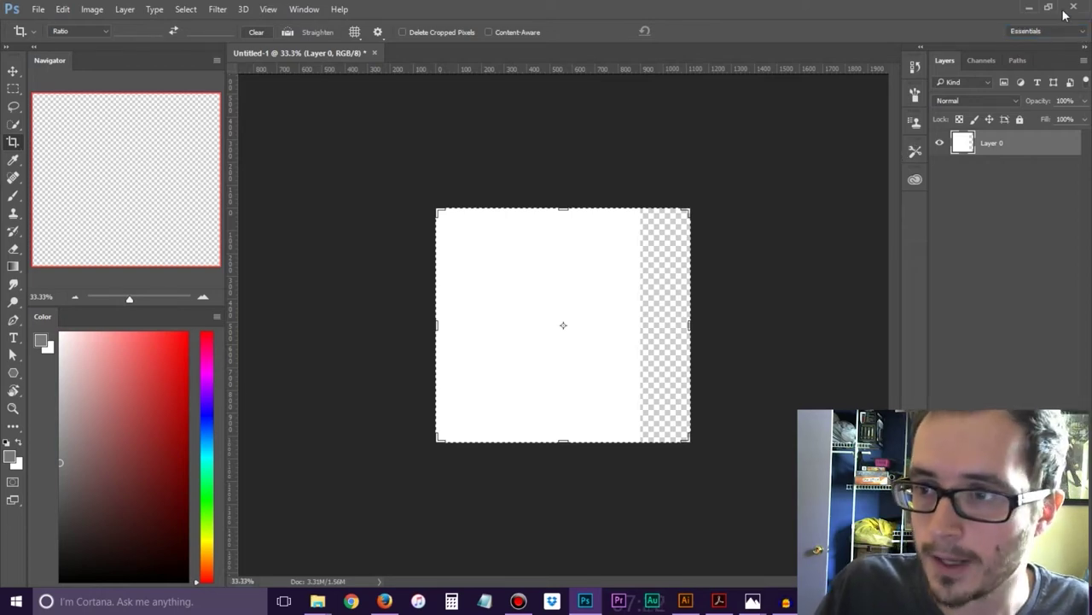
Reset the Painting workspace, commit the pending crop, and switch to the Move tool
left_click(1074, 35)
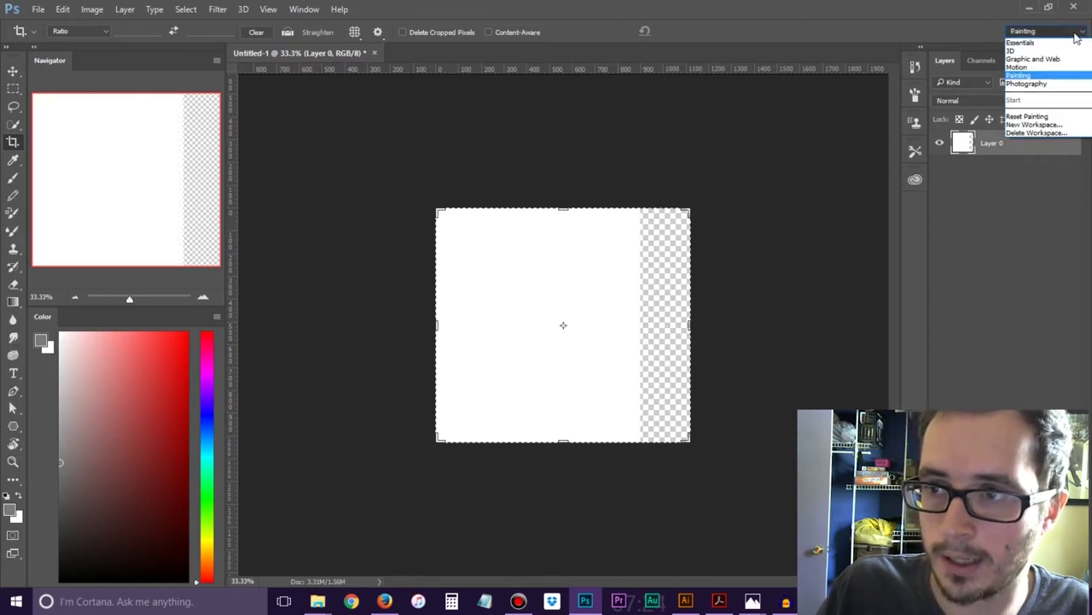
left_click(1058, 118)
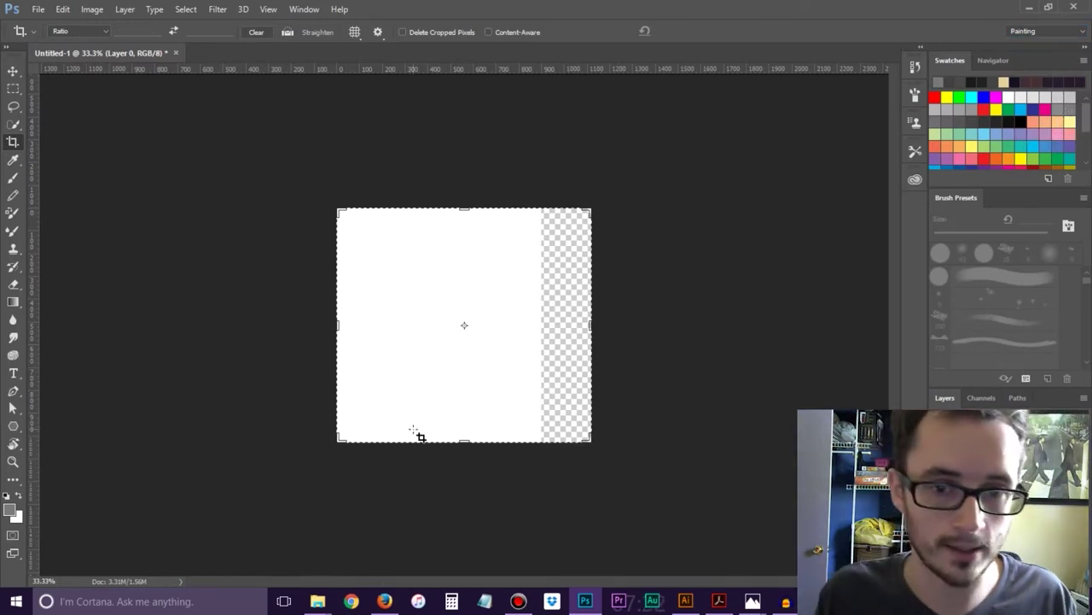
key("Return")
key("v")
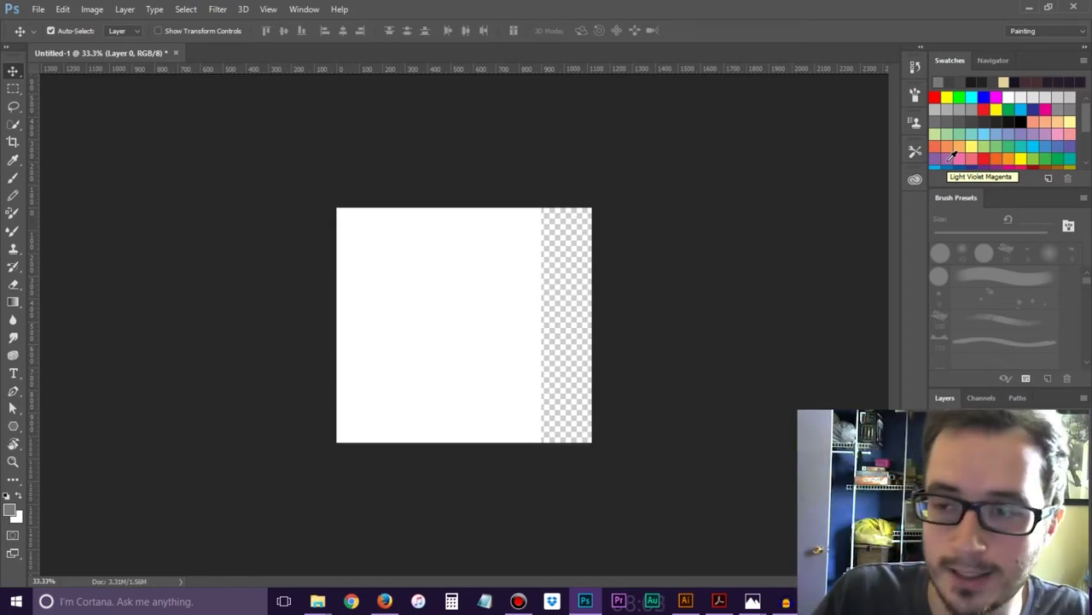
Float the Swatches and Channels panels out of the dock as separate windows
left_click(306, 11)
mouse_move(333, 17)
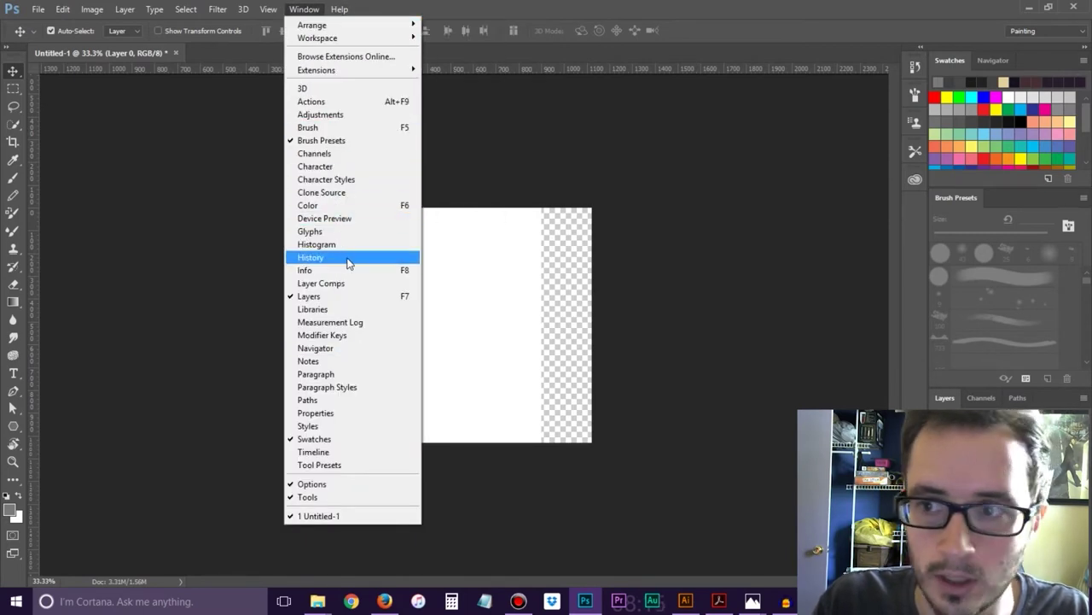
left_click(952, 58)
left_click_drag(952, 60, 751, 116)
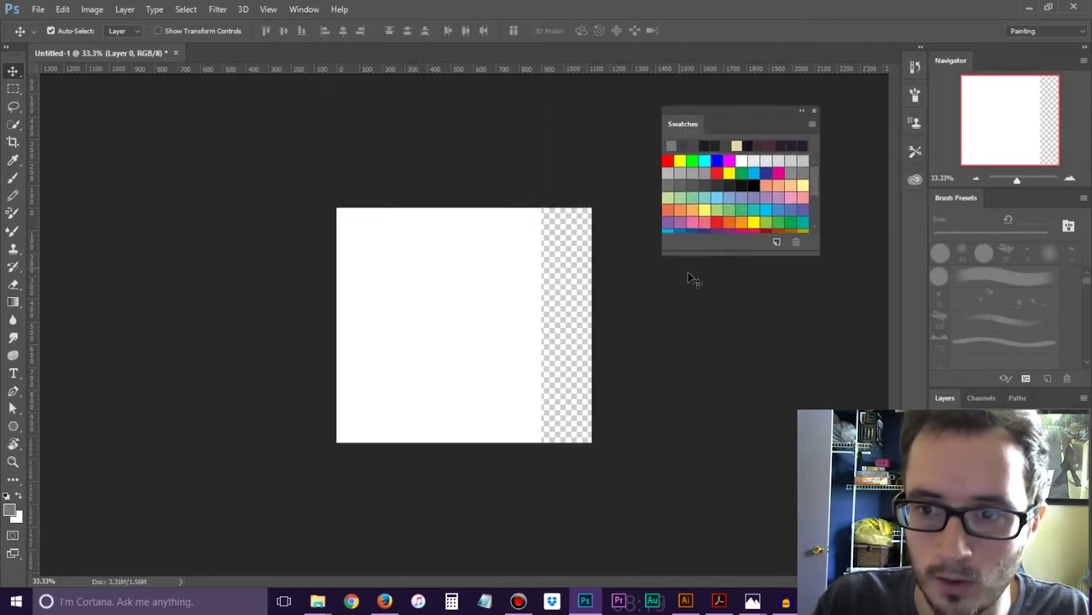
left_click(300, 12)
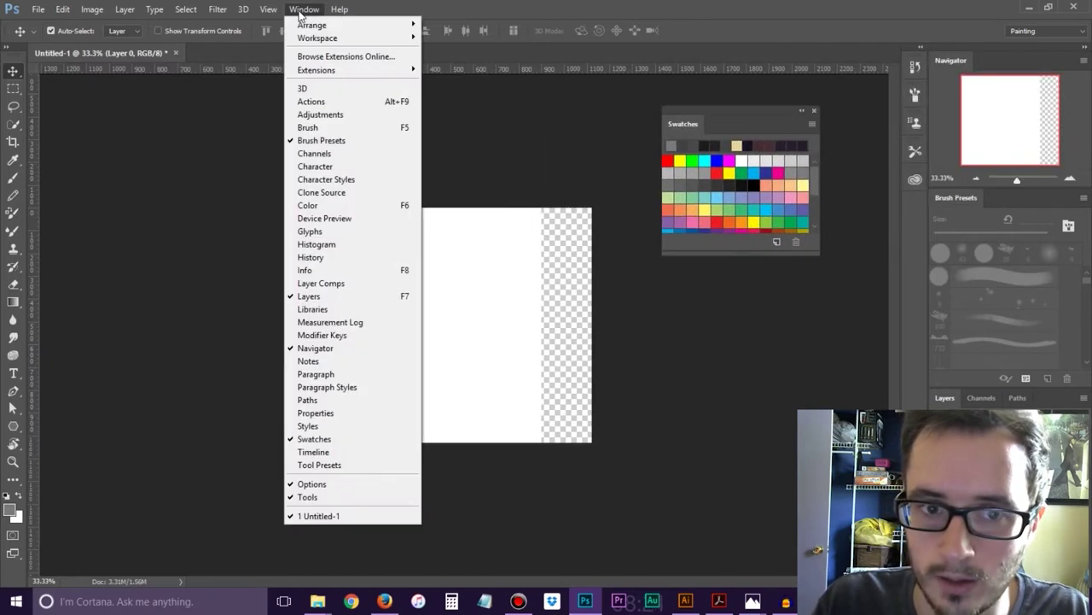
left_click(342, 156)
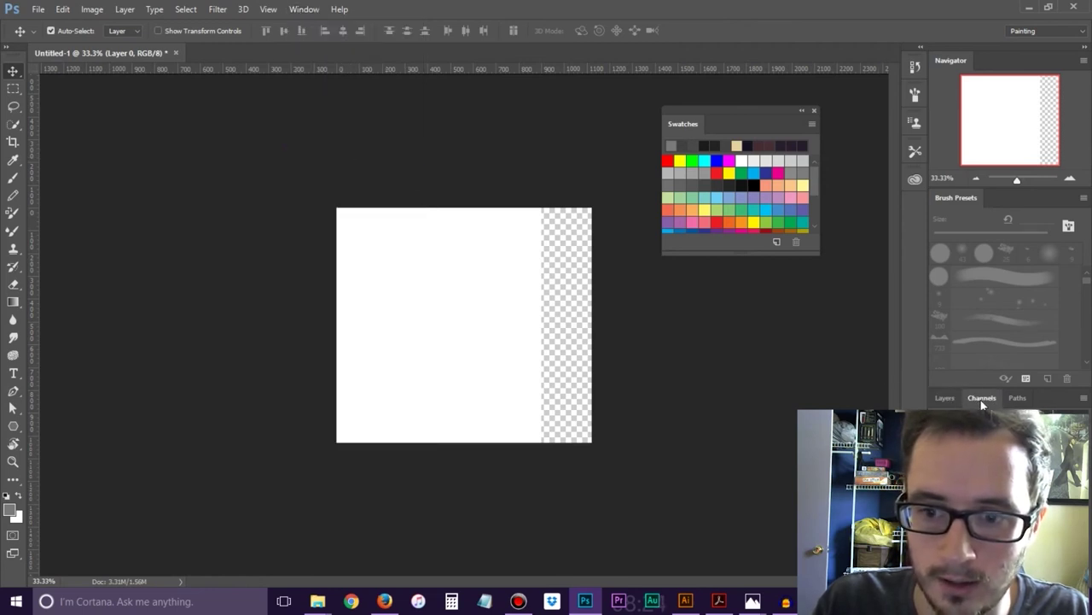
left_click_drag(981, 398, 624, 356)
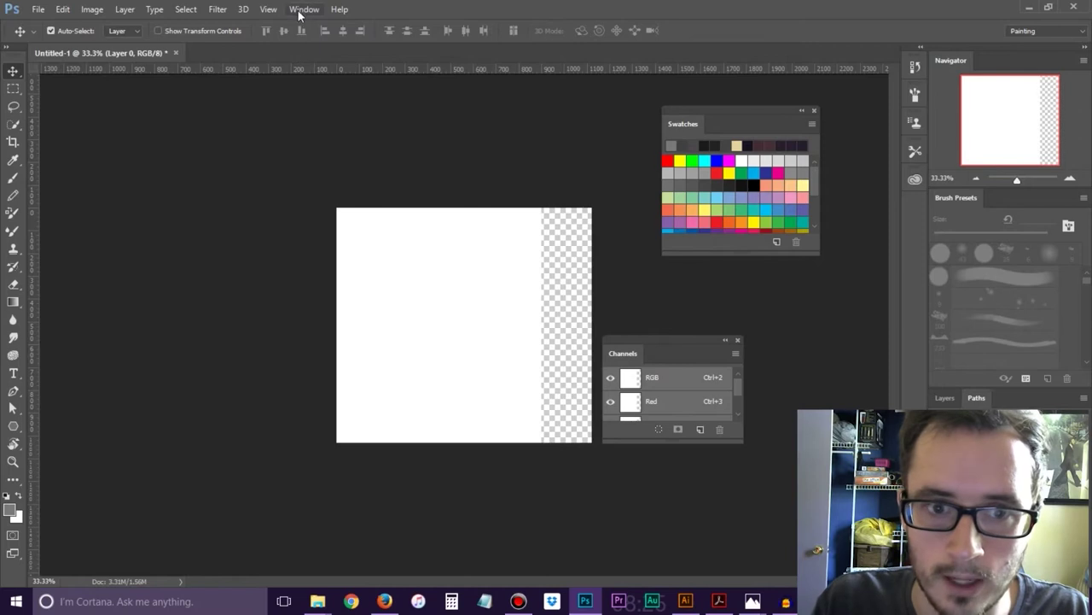
Reopen and reposition the Swatches panel, then close the floating Swatches and Channels panels
left_click(302, 9)
left_click(303, 9)
left_click(304, 9)
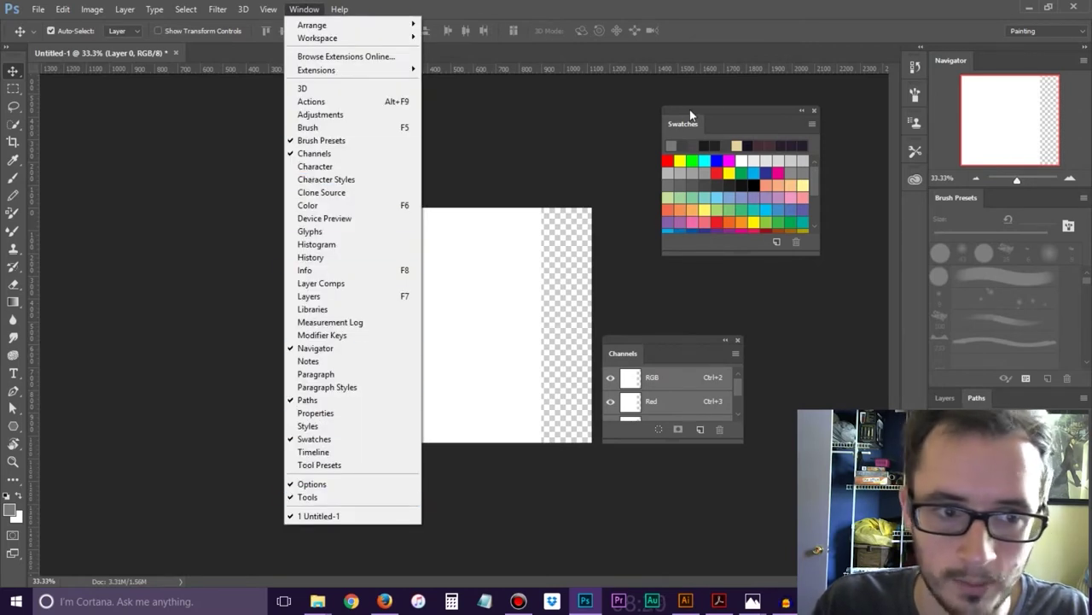
left_click(815, 112)
left_click(815, 112)
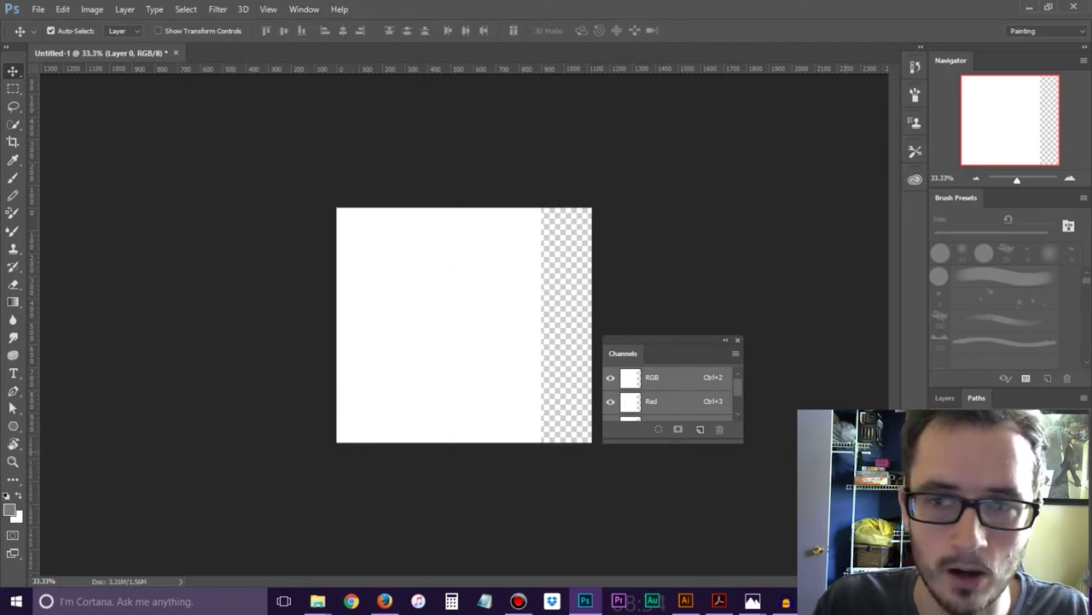
left_click(304, 9)
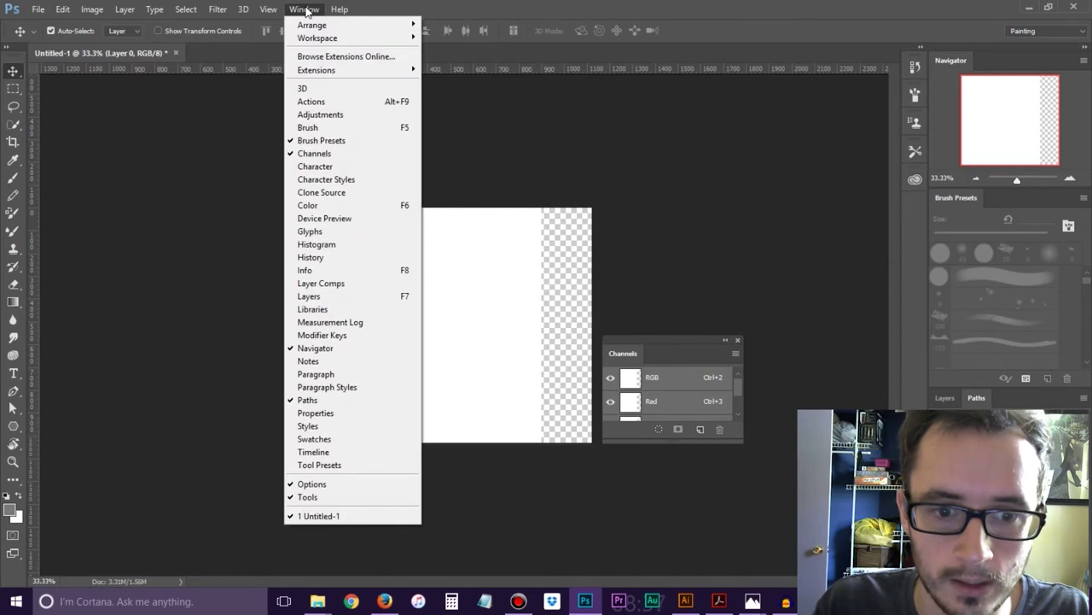
left_click(307, 440)
left_click_drag(683, 116, 717, 161)
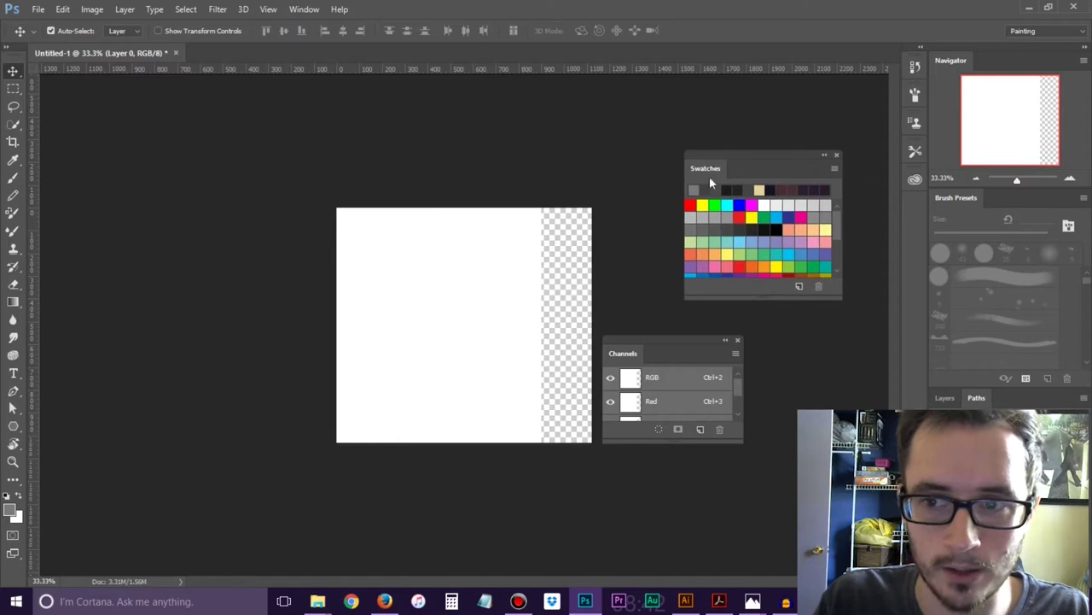
left_click(835, 156)
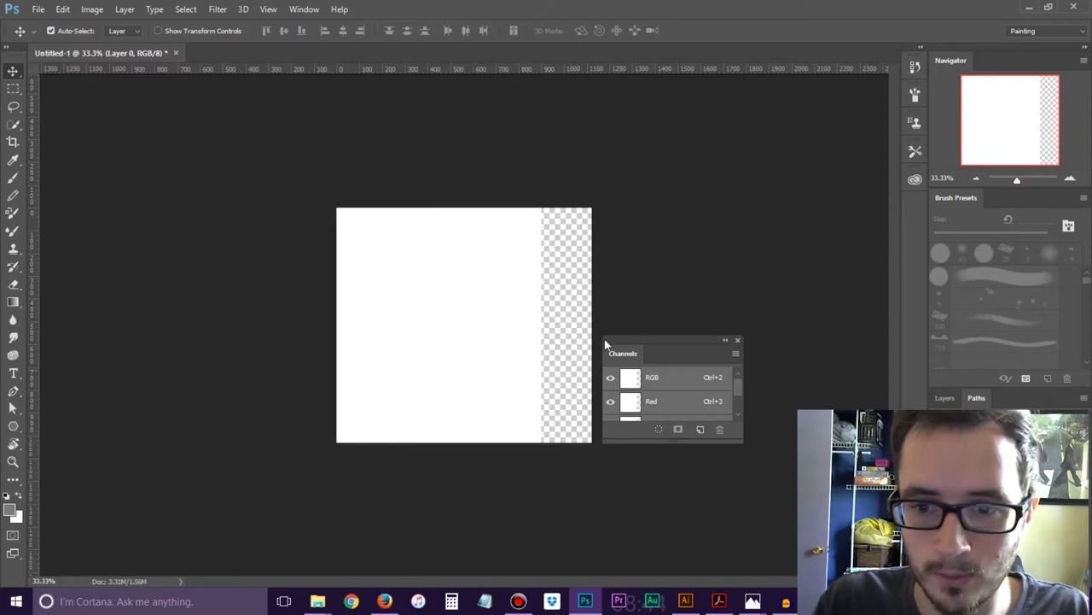
left_click_drag(636, 341, 595, 312)
left_click(697, 312)
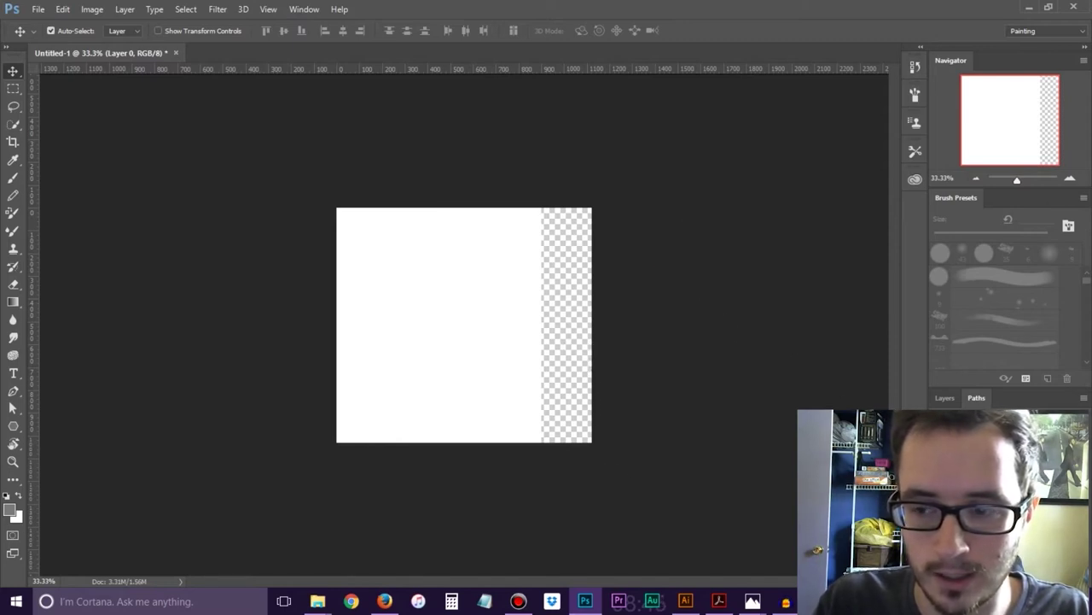
Float and close the Paths panel, then tear the Brush Presets panel out of the dock
left_click_drag(978, 399, 739, 378)
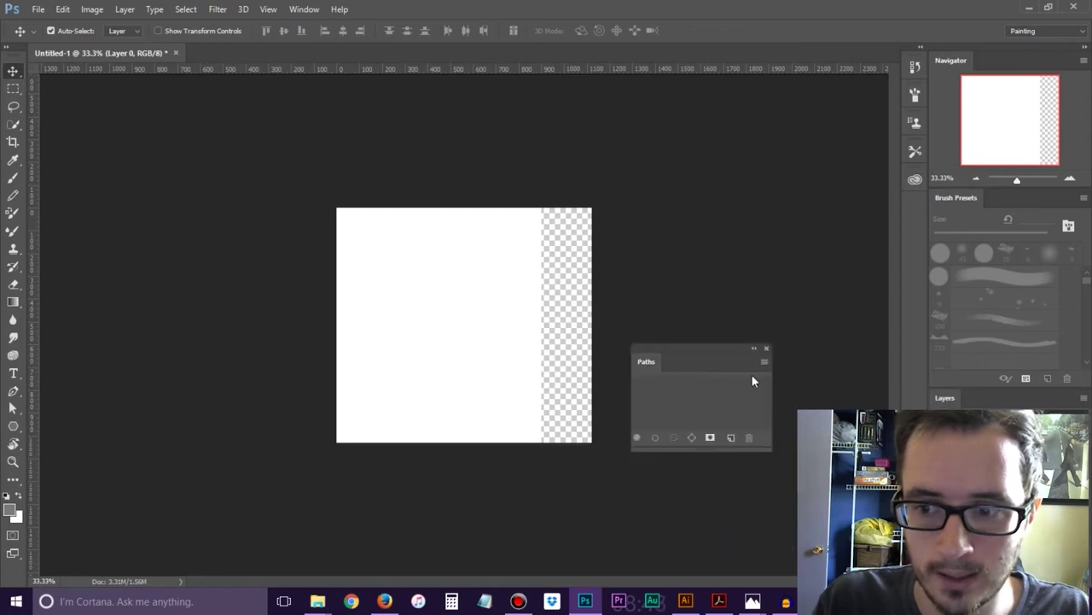
left_click(763, 352)
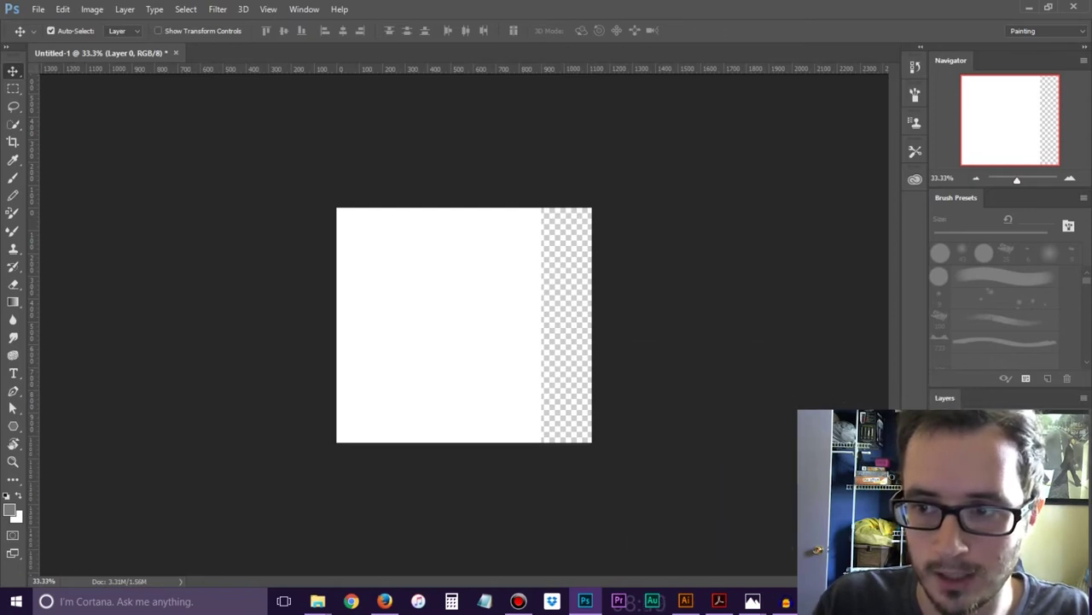
mouse_move(982, 192)
left_mouse_down()
mouse_move(793, 226)
mouse_move(678, 216)
left_mouse_up()
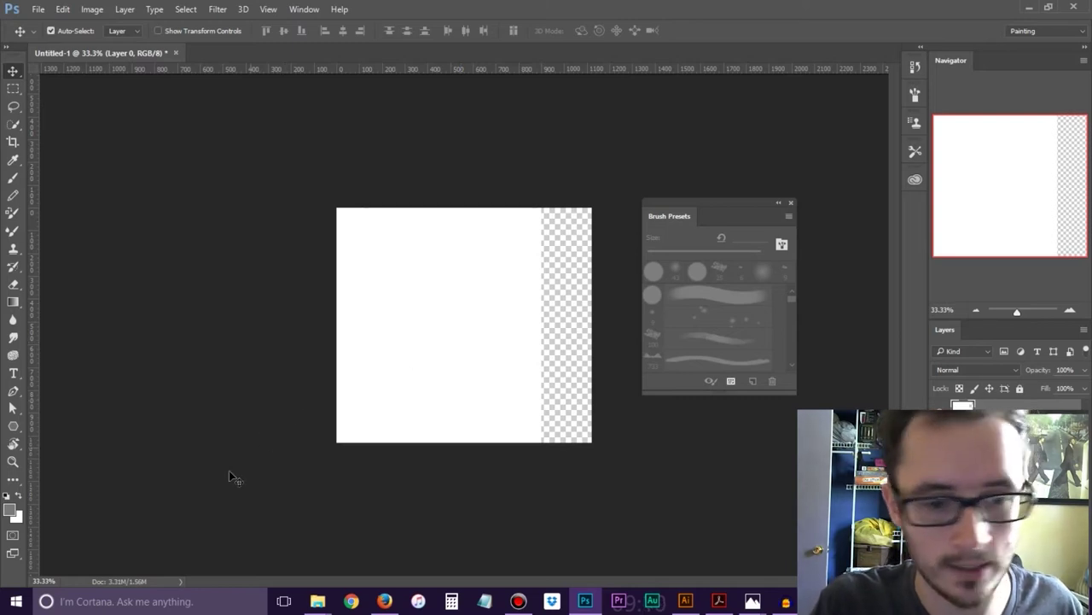
left_click(183, 601)
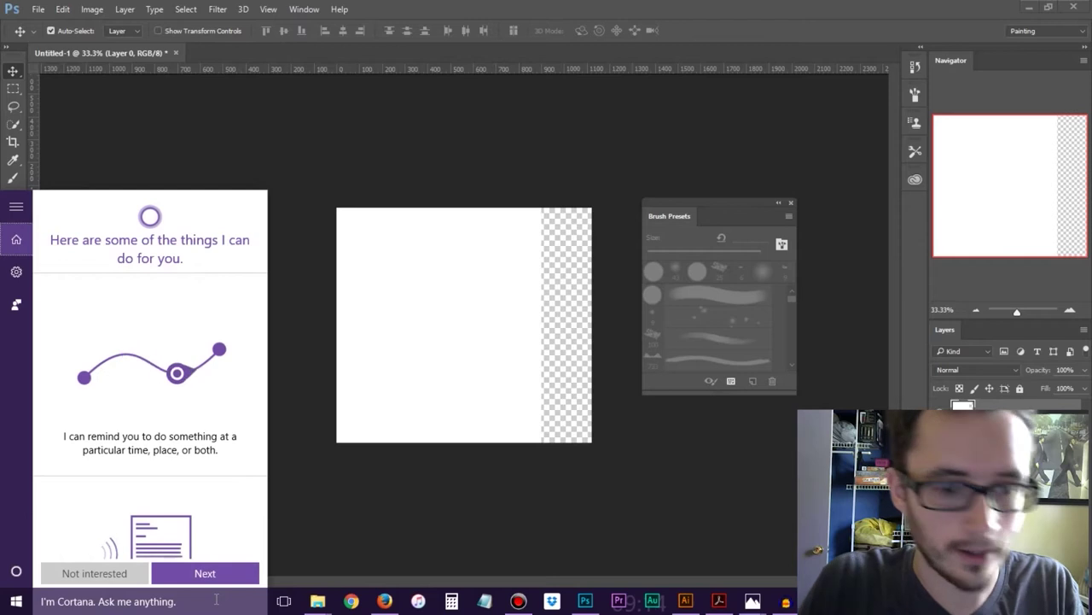
Search Windows for 'waco' and launch Wacom Tablet Properties from the results
type("wacom")
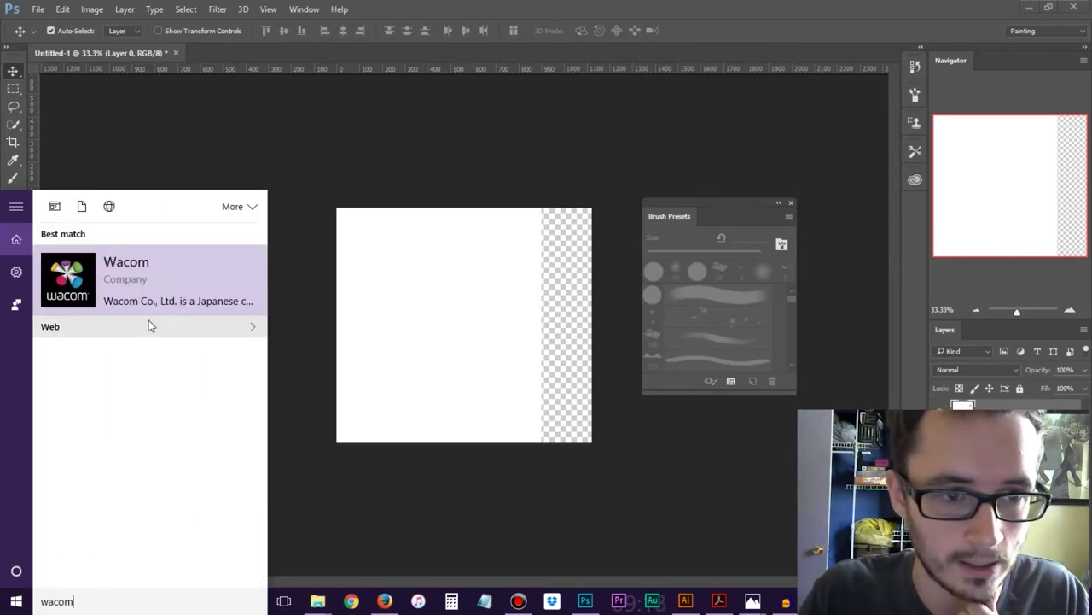
left_click(140, 270)
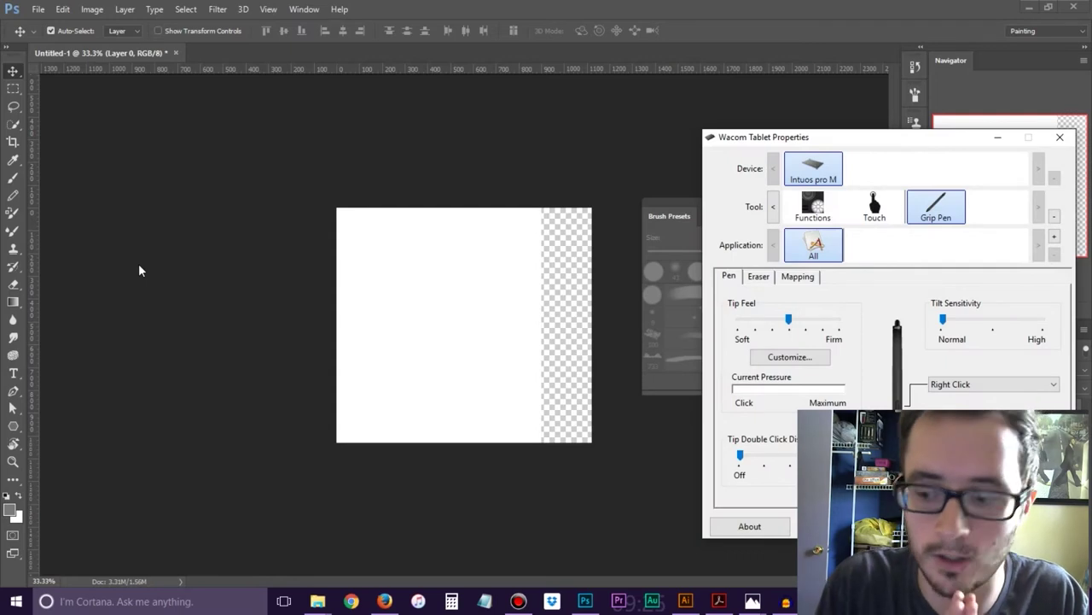
Test Tip Feel from Firm to Softest with pressure checks, leaving it at the middle
left_click_drag(791, 142, 417, 99)
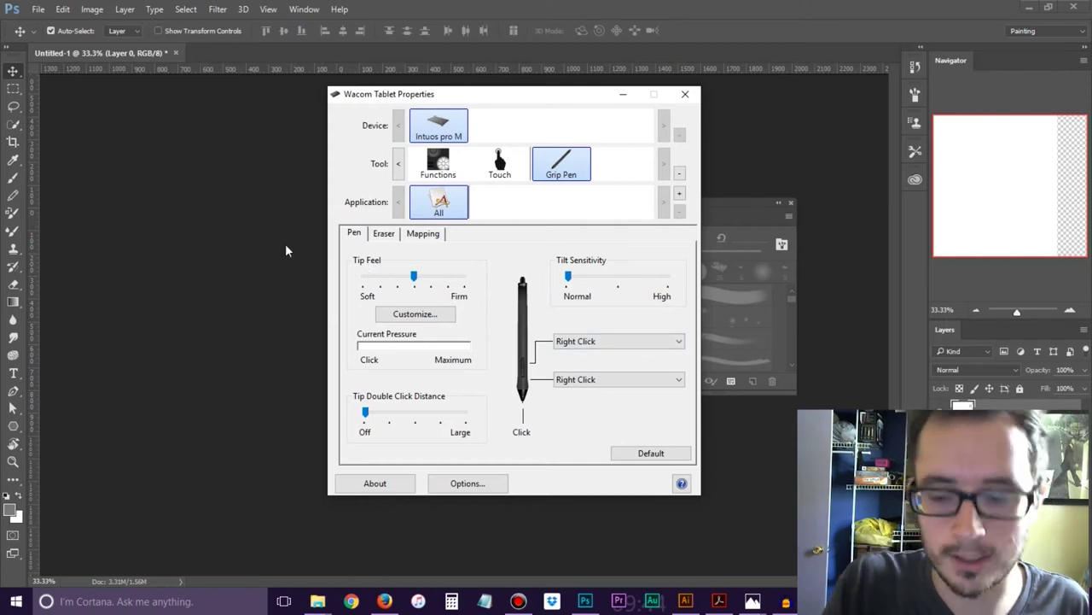
left_click_drag(414, 278, 461, 280)
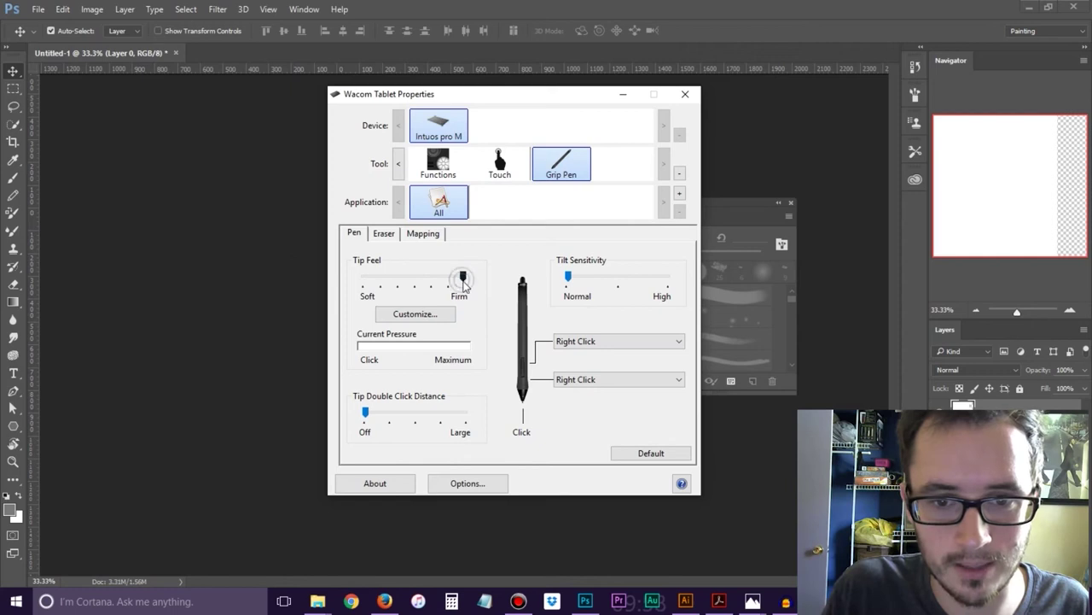
left_click(497, 322)
left_click_drag(478, 307, 489, 321)
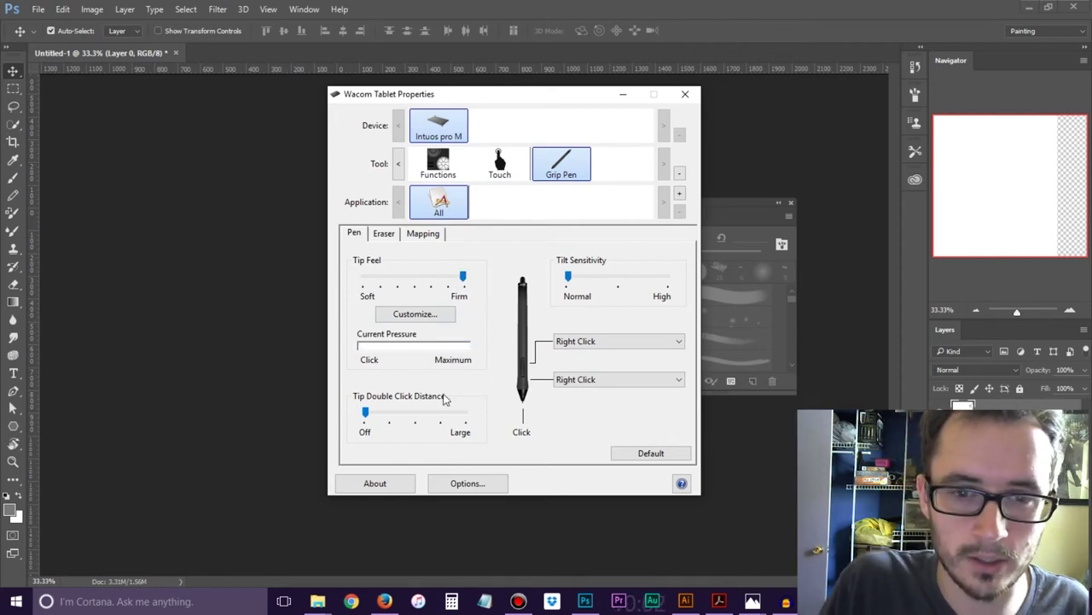
left_click(419, 282)
left_click(419, 288)
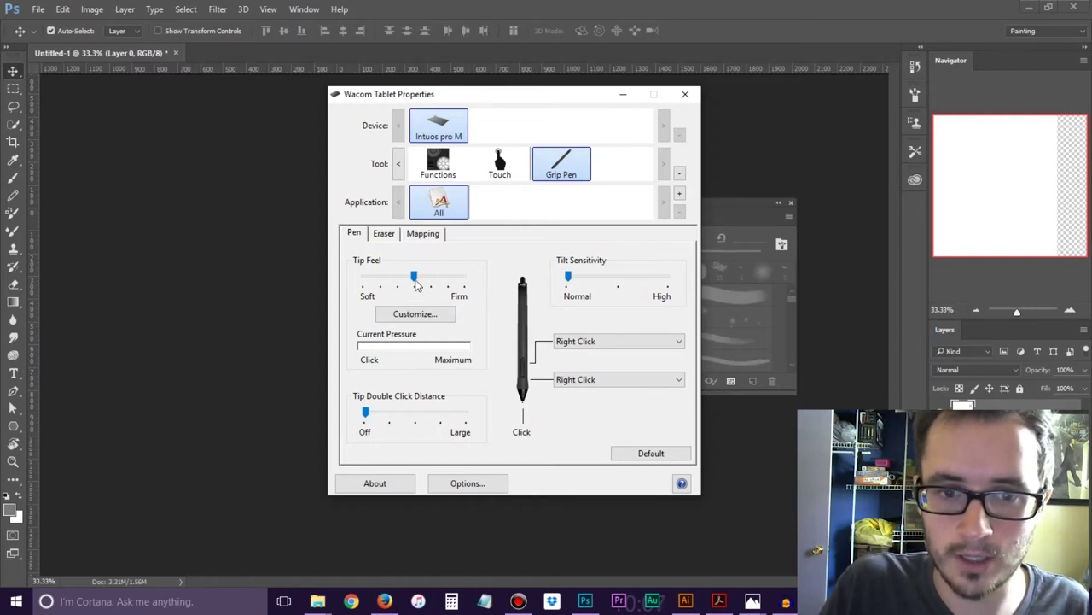
left_click(363, 288)
left_click(365, 282)
left_click(365, 282)
left_click(499, 290)
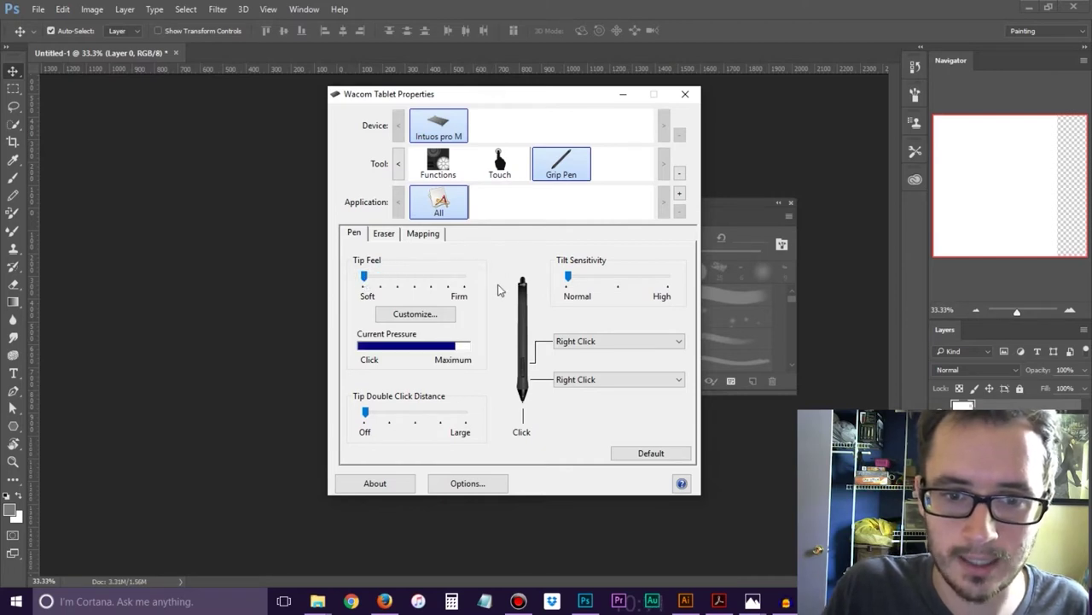
left_click(411, 282)
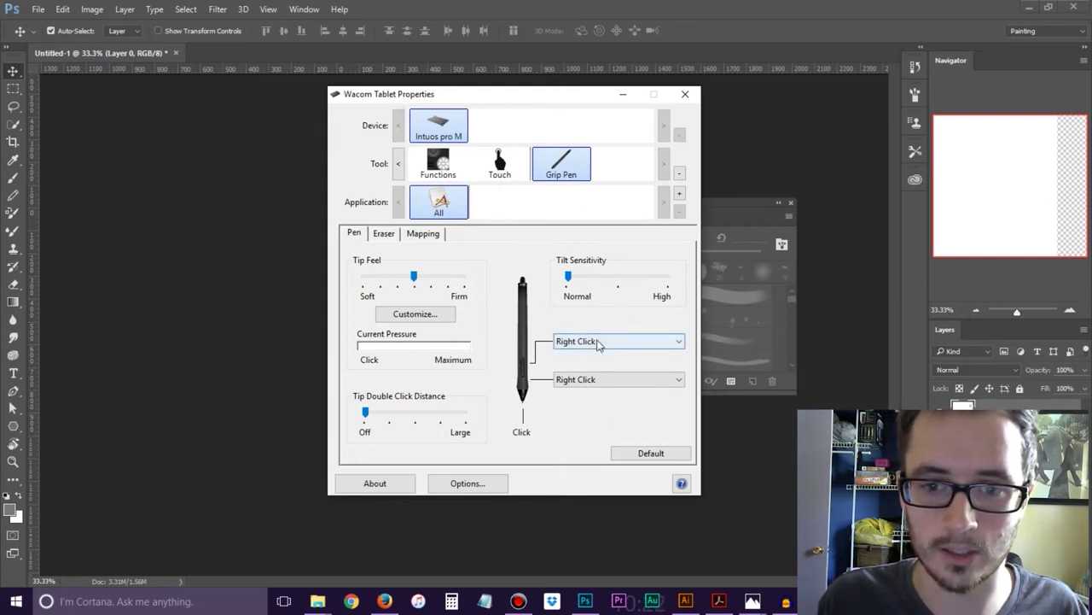
Inspect both pen button function lists and the ExpressKeys settings, then close Tablet Properties
left_click(564, 343)
left_click(536, 332)
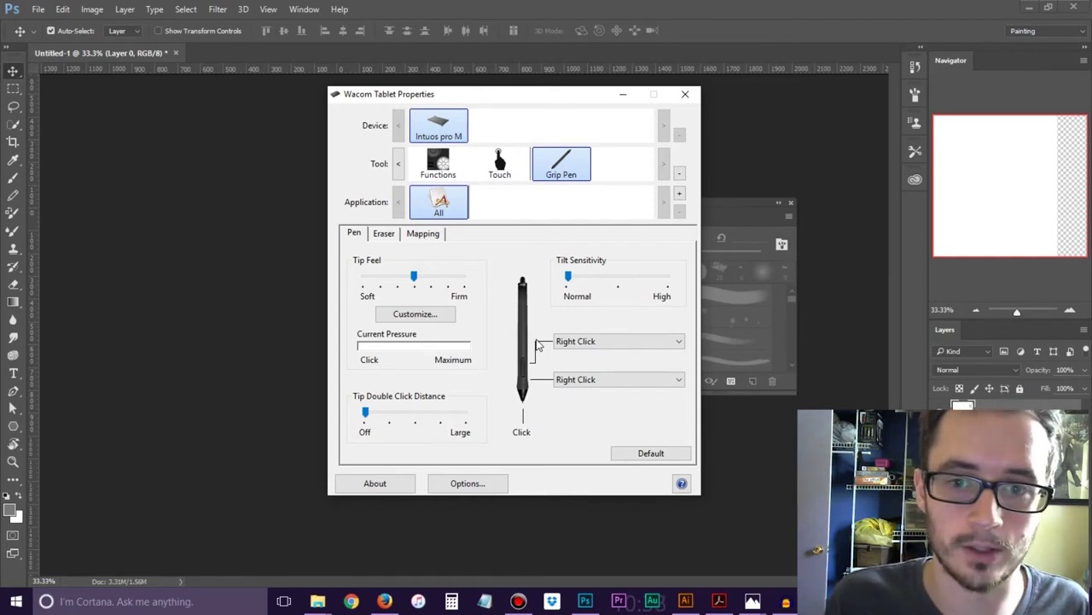
left_click(646, 380)
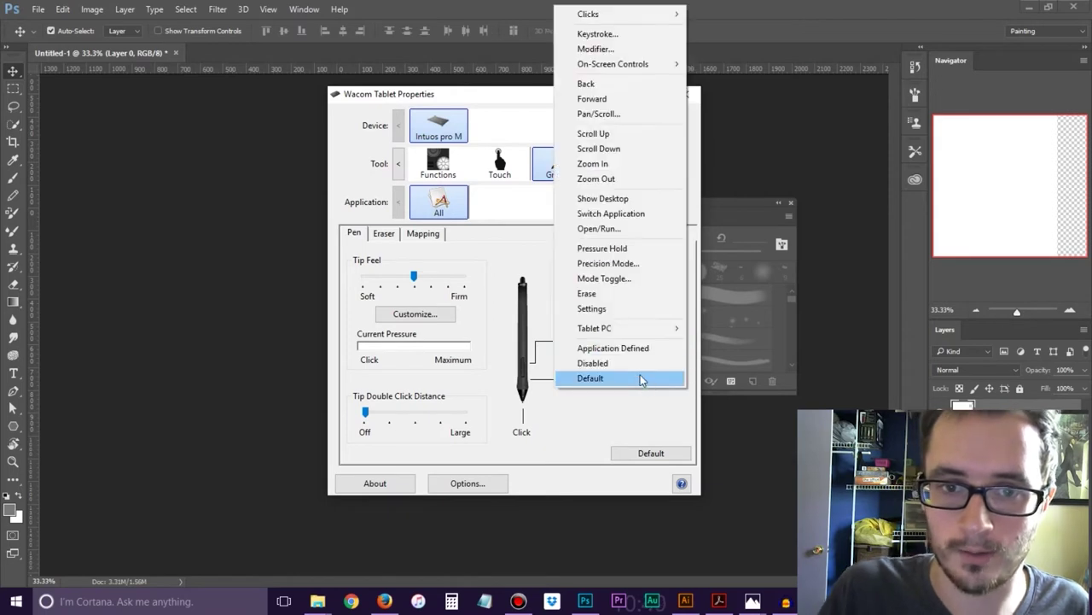
left_click(595, 422)
left_click(438, 164)
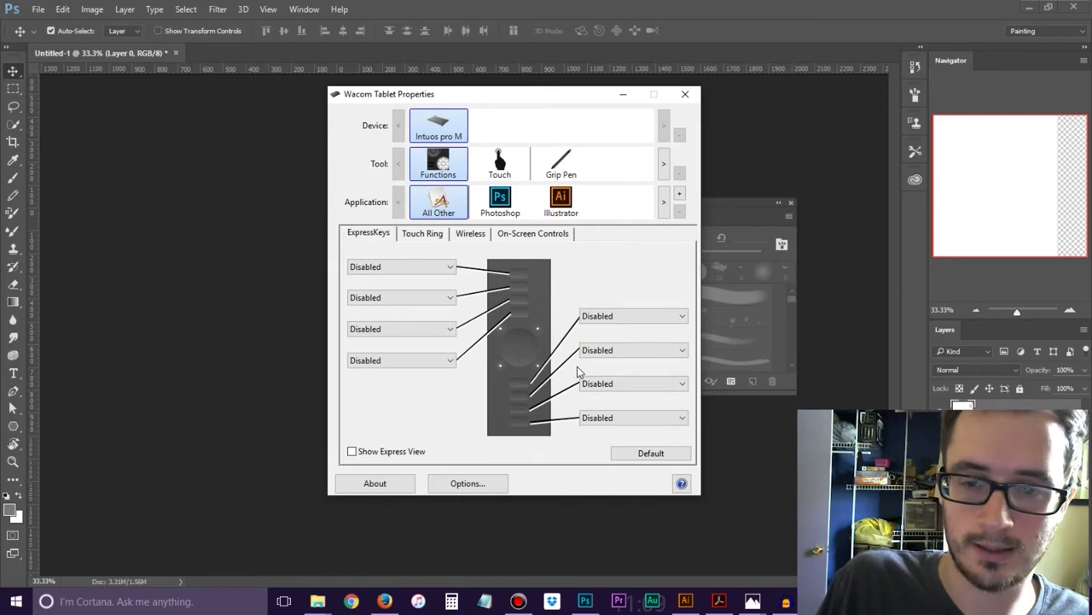
left_click(687, 96)
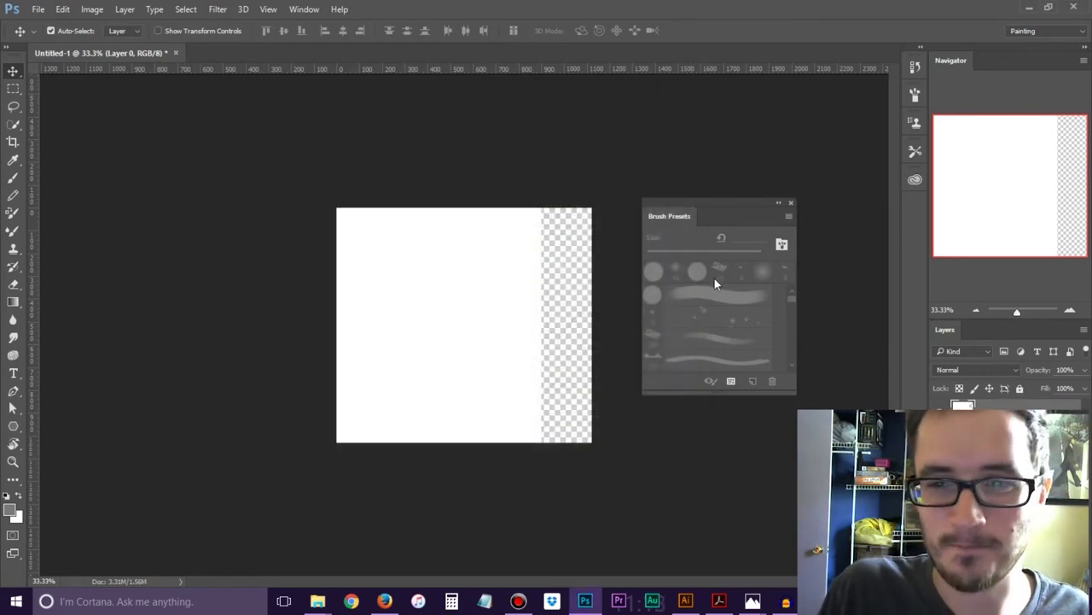
Reposition the Brush Presets panel and switch to the Brush tool
mouse_move(709, 200)
left_mouse_down()
mouse_move(707, 176)
mouse_move(758, 160)
mouse_move(722, 171)
mouse_move(718, 156)
left_mouse_up()
right_click(458, 318)
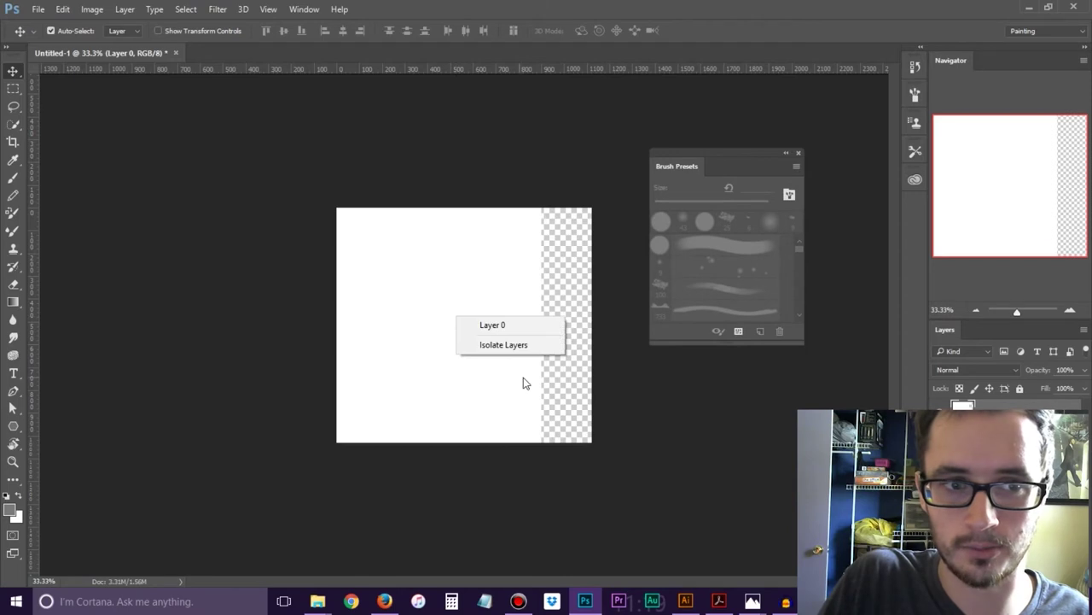
left_click(499, 378)
right_click(455, 301)
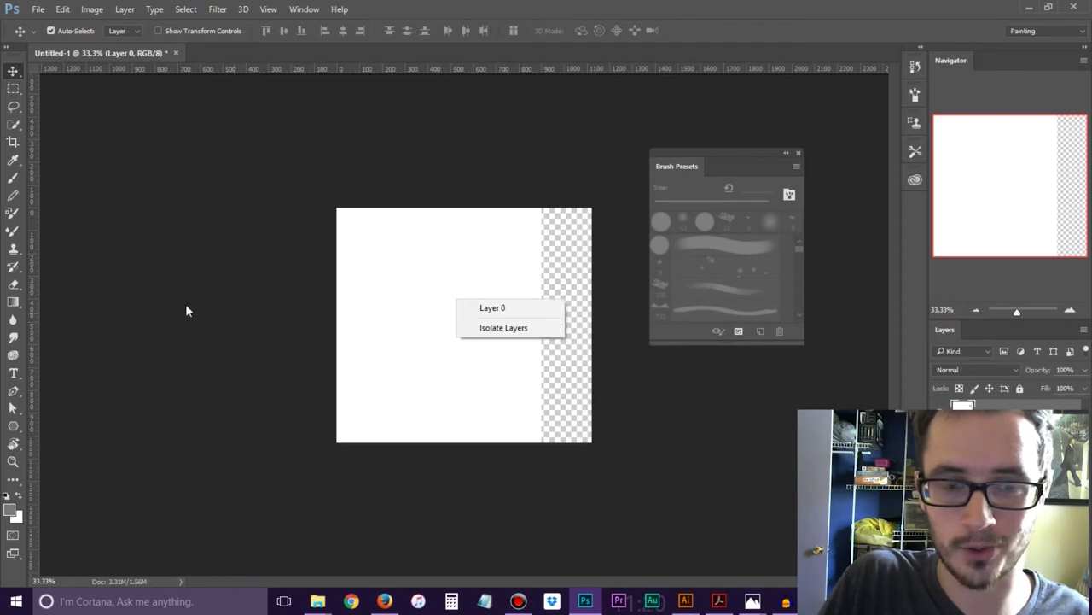
left_click(17, 180)
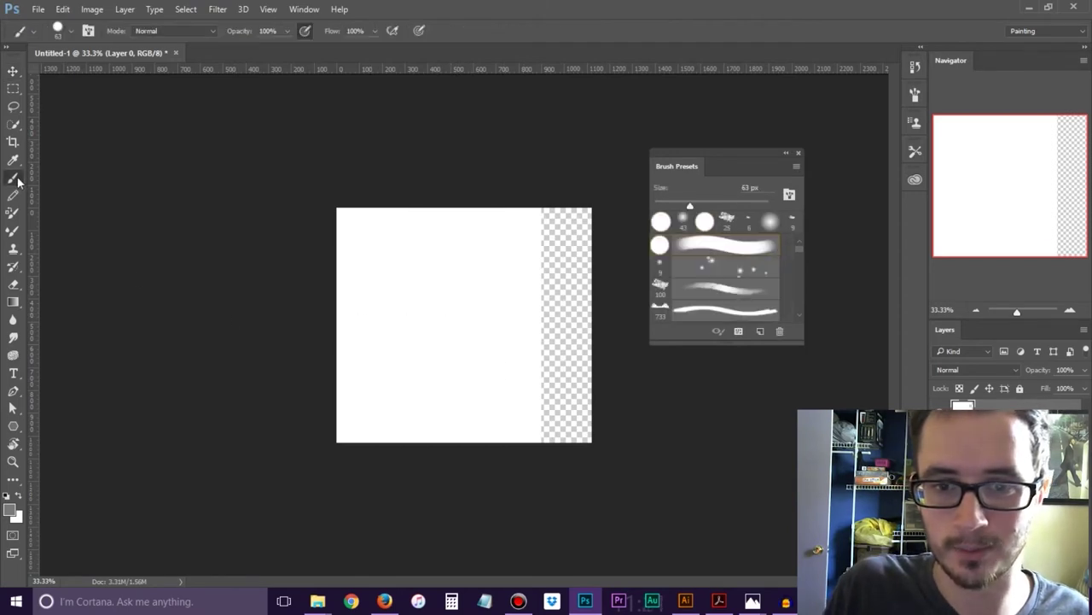
Choose a 63 px soft round brush in the enlarged brush picker and paint grey zigzags upper-left
right_click(423, 269)
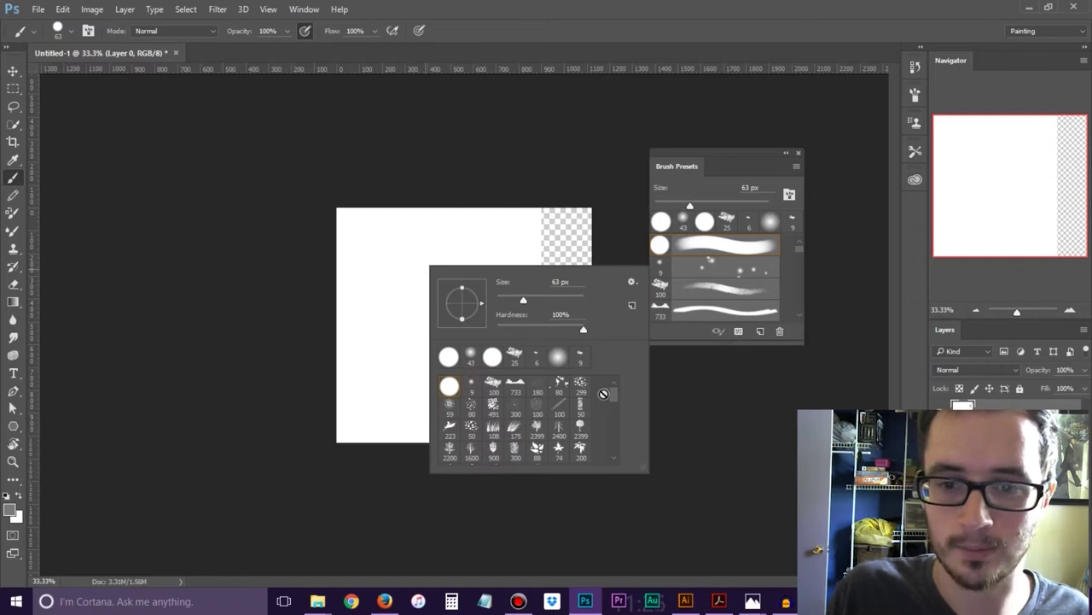
scroll(616, 396, "down", 5)
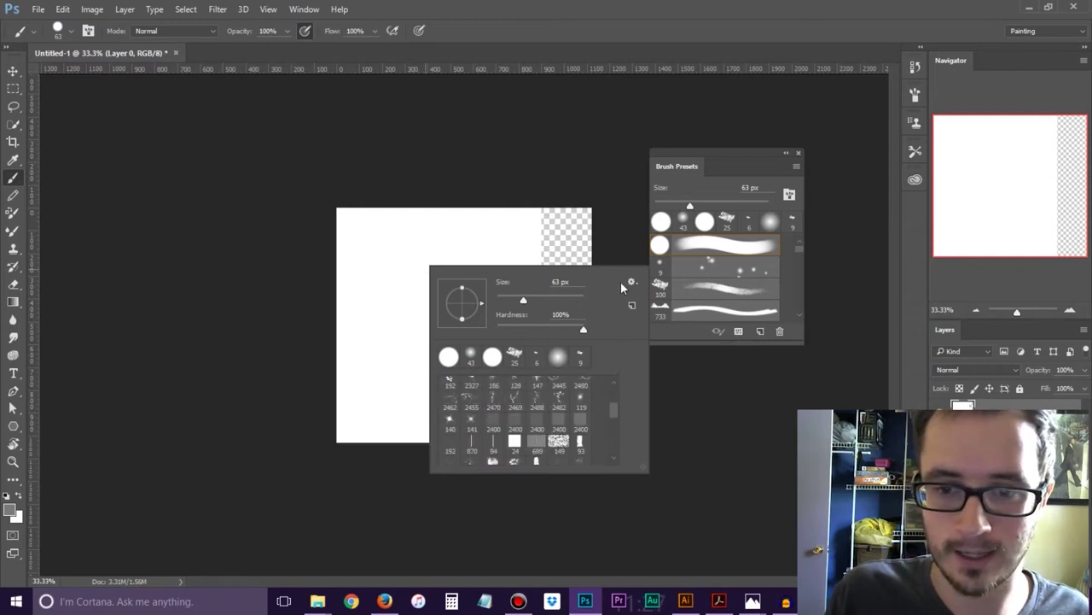
left_click_drag(617, 408, 609, 335)
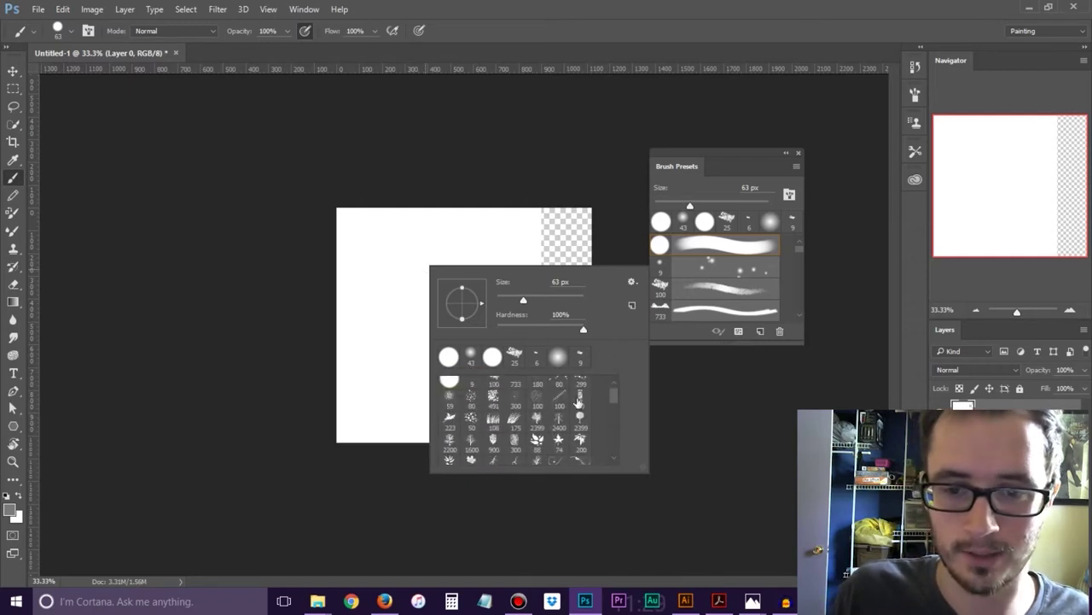
left_click_drag(613, 395, 615, 377)
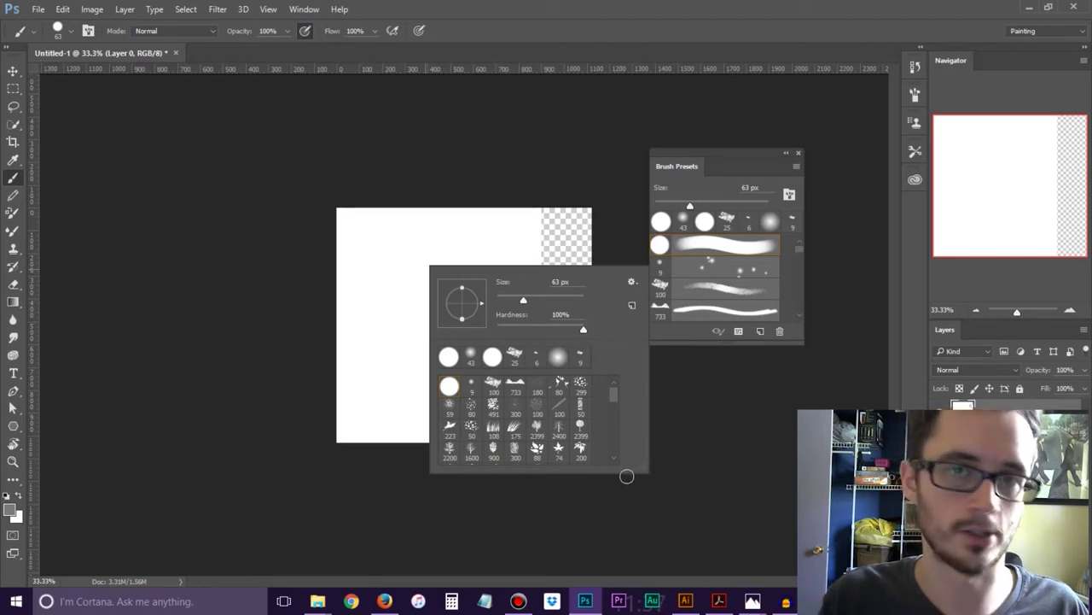
left_click_drag(646, 470, 664, 484)
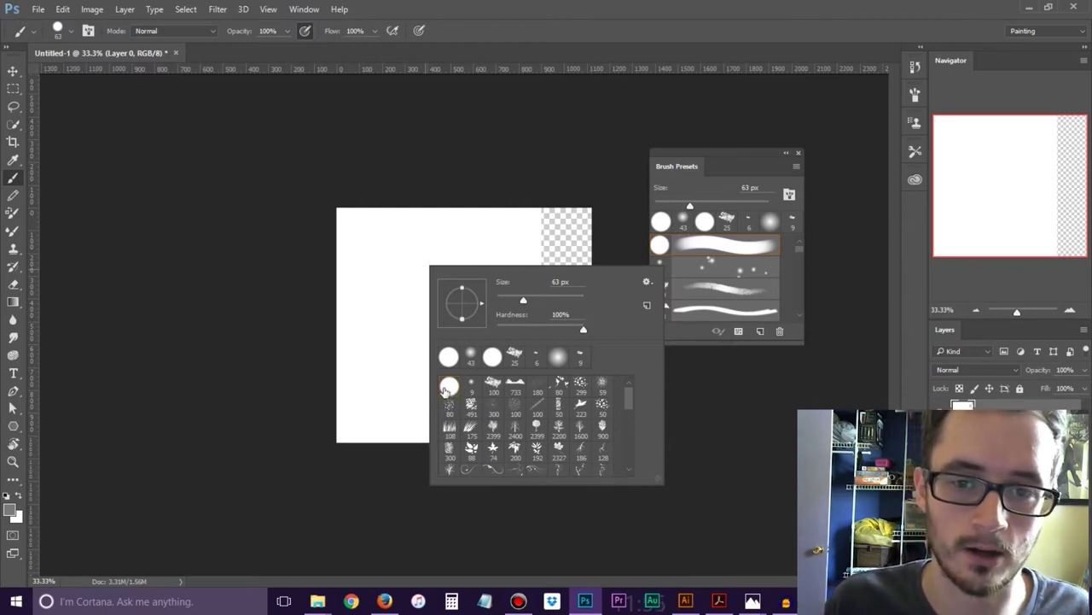
left_click(561, 315)
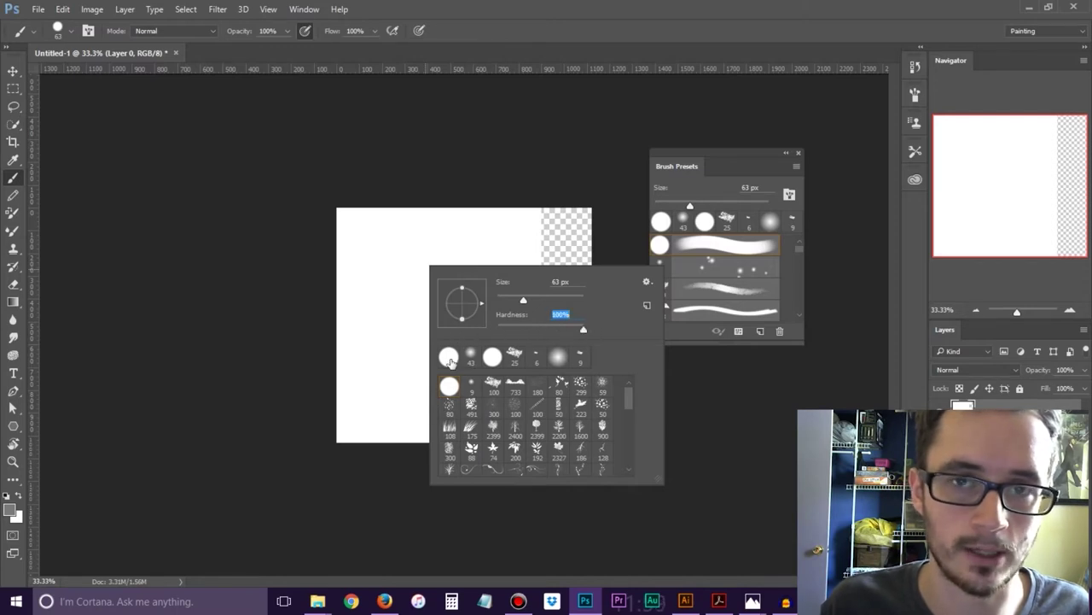
left_click(382, 242)
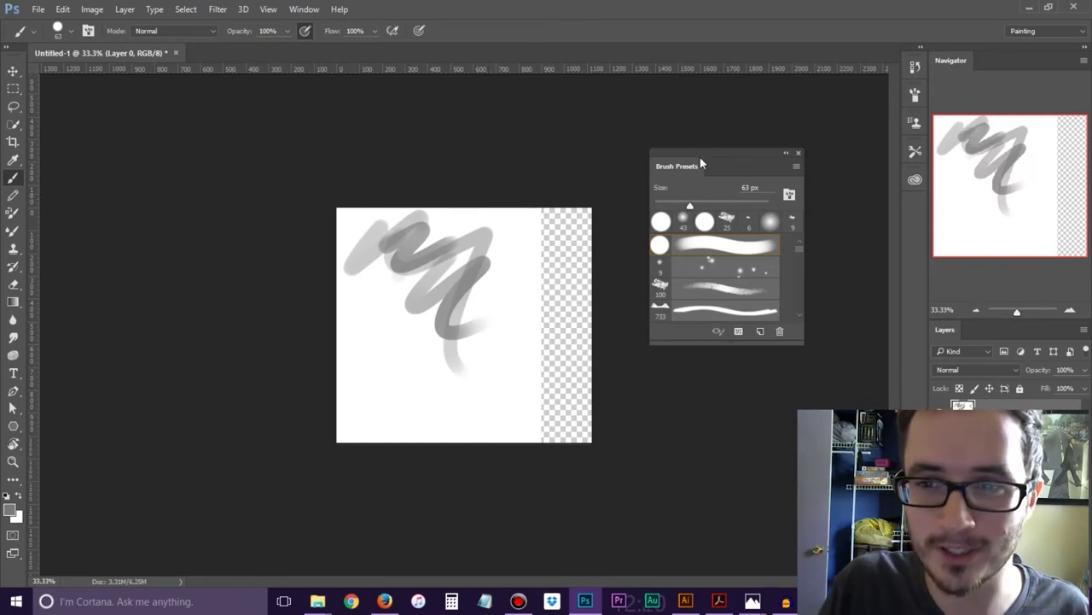
Close Brush Presets, zoom to about 165% to inspect the zigzags, and float the Navigator panel
mouse_move(712, 151)
left_mouse_down()
mouse_move(709, 190)
mouse_move(694, 189)
mouse_move(775, 196)
left_mouse_up()
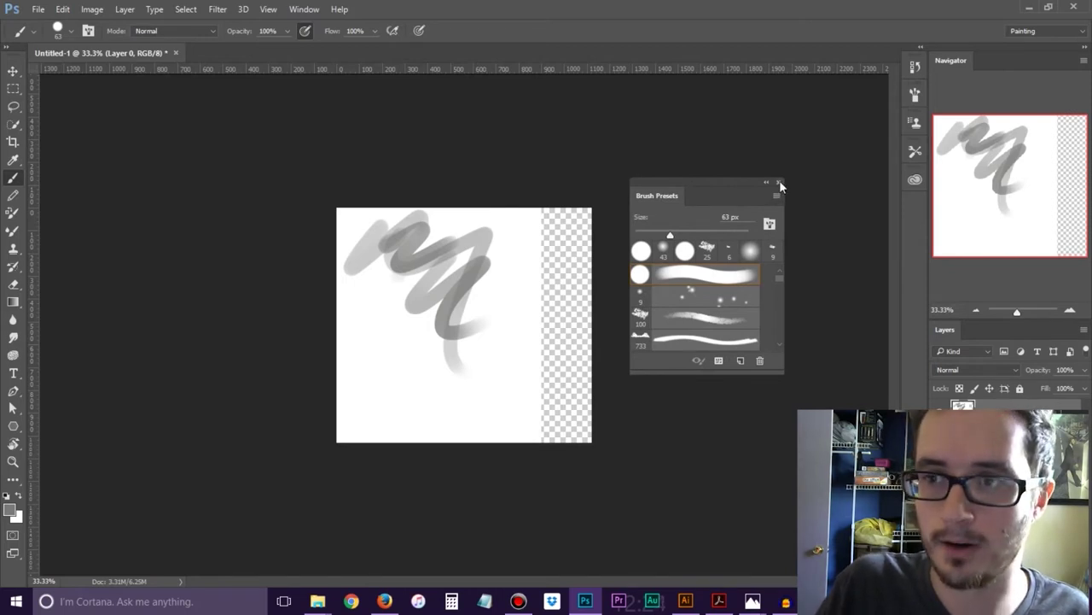
left_click(779, 183)
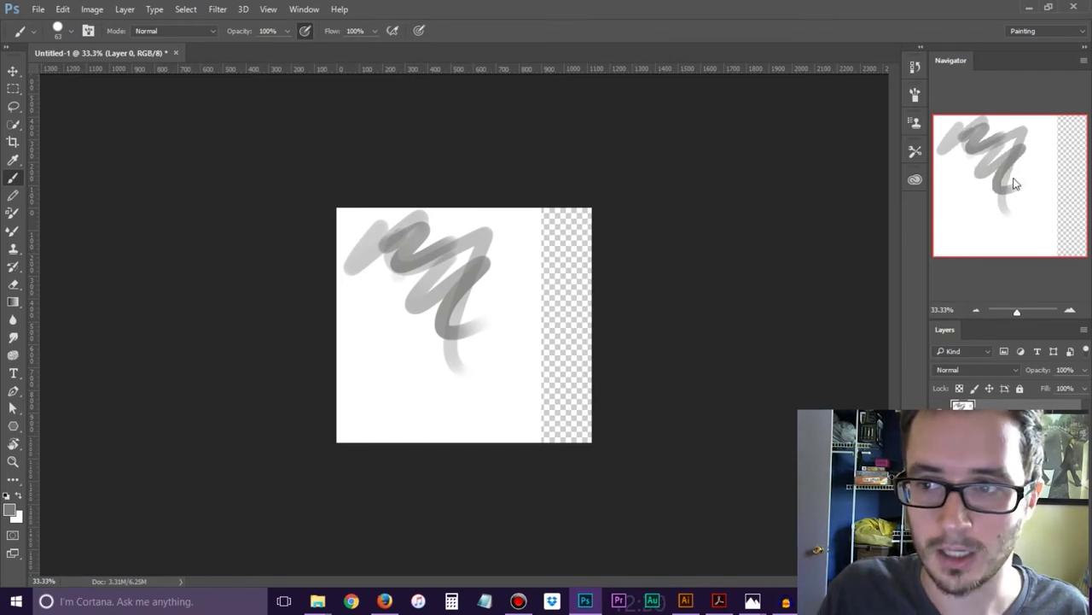
left_click(1027, 312)
mouse_move(1029, 224)
left_mouse_down()
mouse_move(1002, 199)
mouse_move(1024, 176)
mouse_move(1022, 140)
mouse_move(981, 130)
mouse_move(974, 222)
mouse_move(1024, 231)
mouse_move(1064, 168)
mouse_move(1044, 140)
mouse_move(1031, 143)
left_mouse_up()
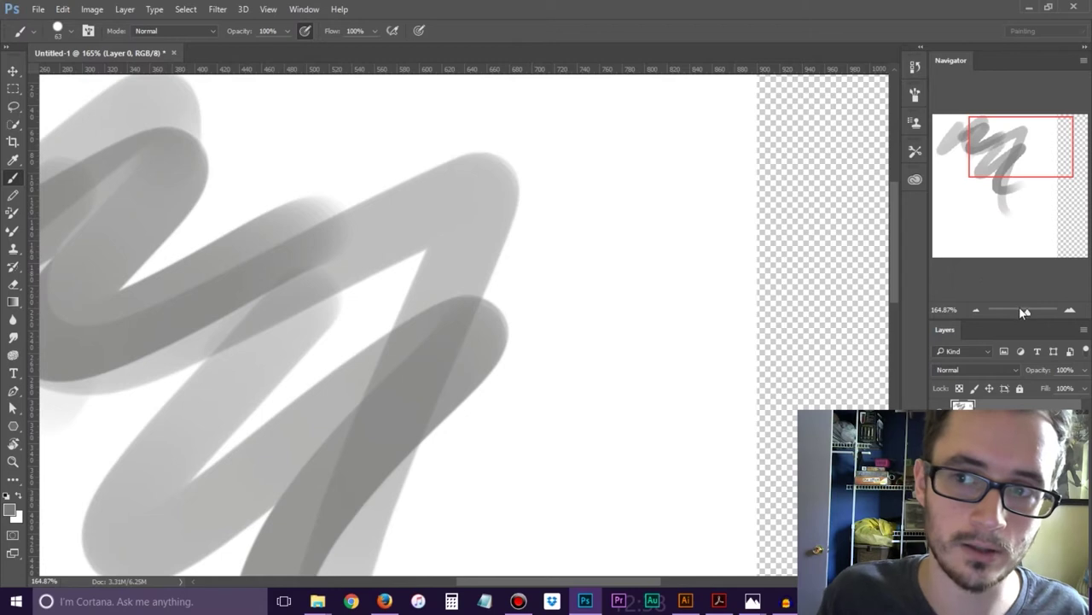
left_click(1020, 310)
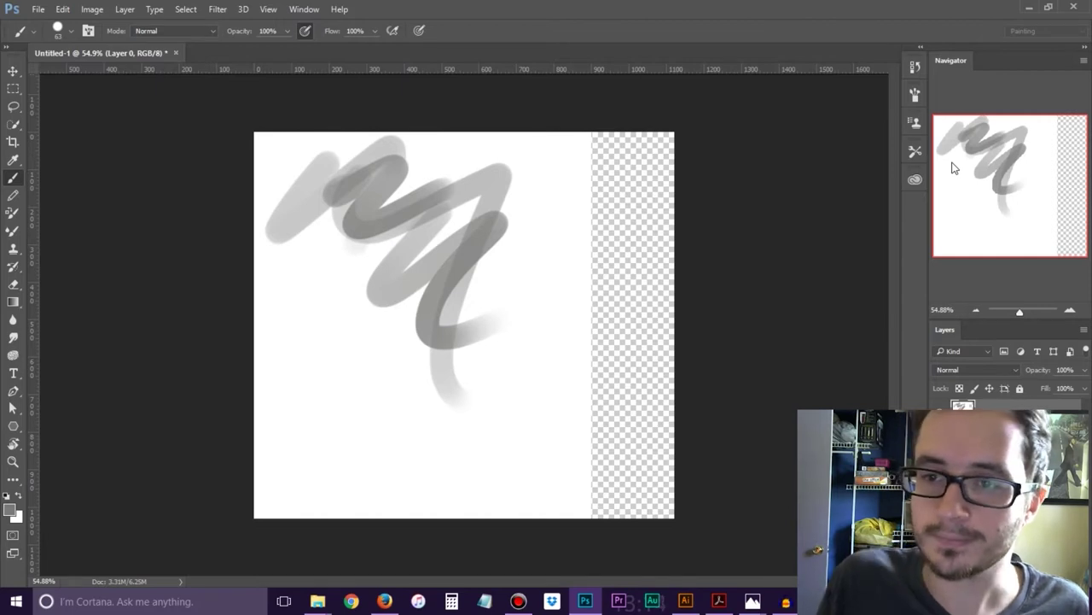
left_click_drag(945, 54, 735, 109)
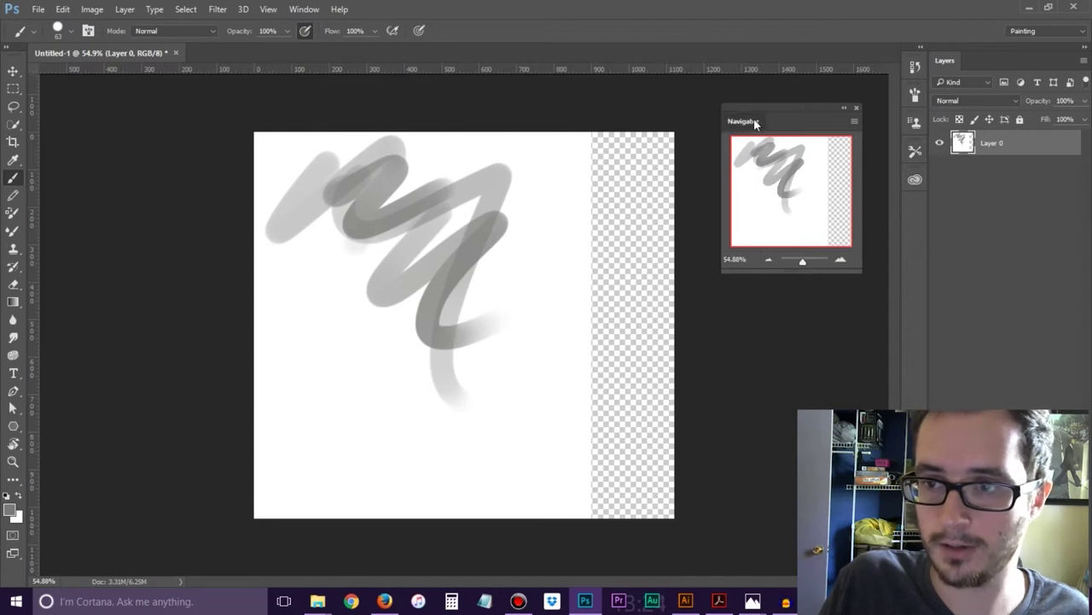
Dock the Navigator panel in its own new column at the left edge
left_click_drag(757, 121, 35, 105)
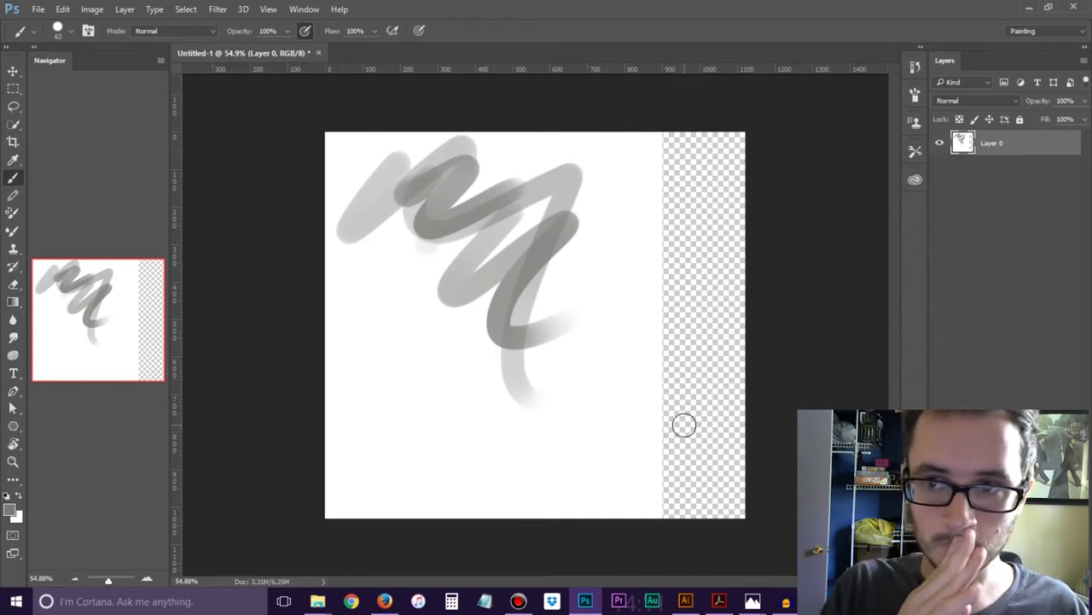
left_click(303, 10)
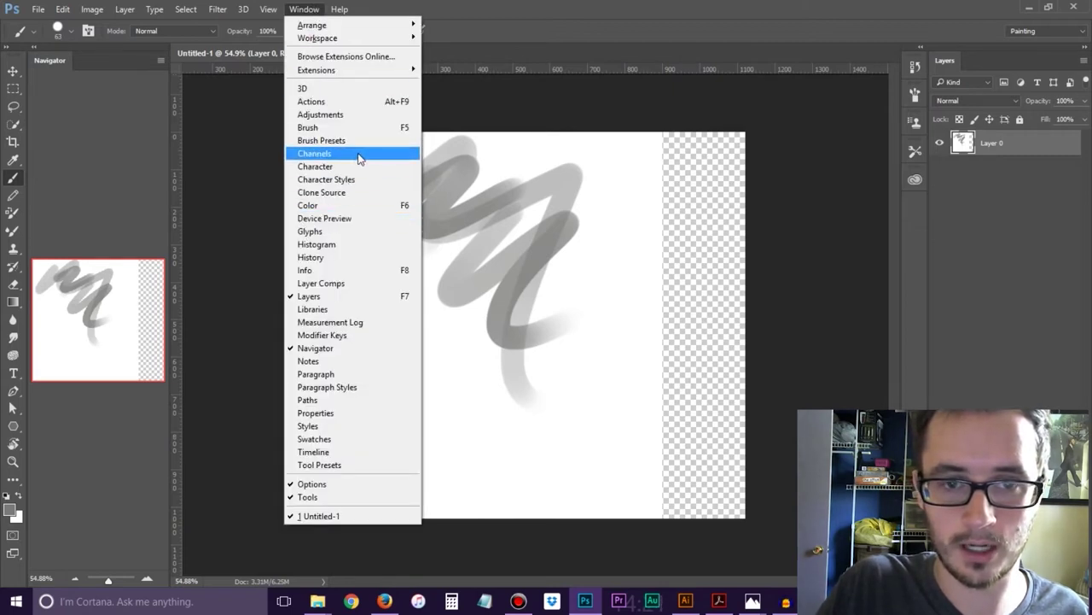
Dock the Color panel under Navigator, make it taller, and widen the left column
left_click(362, 206)
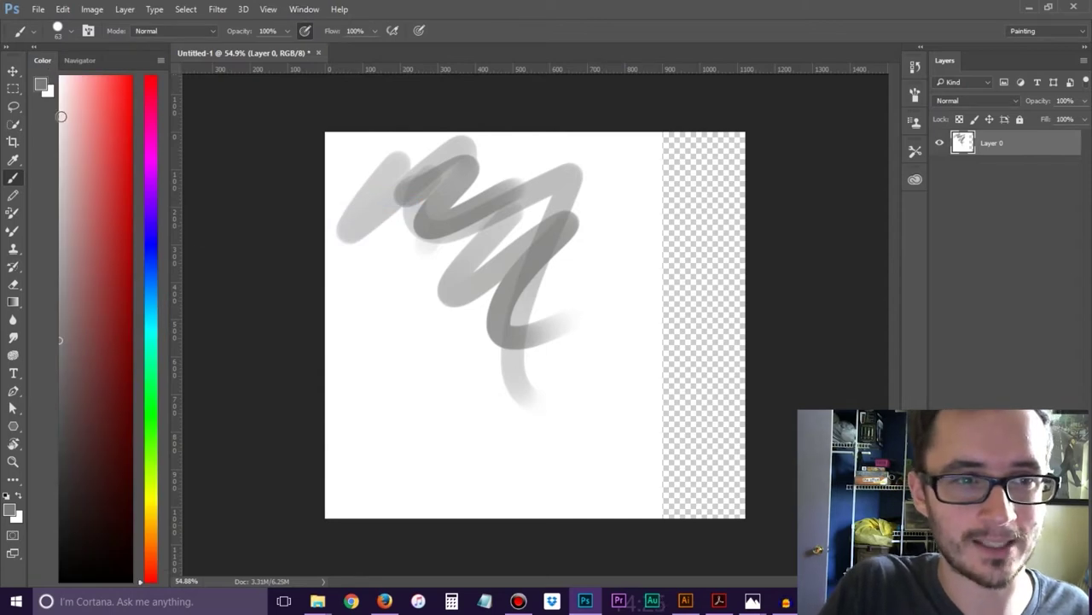
left_click_drag(45, 60, 85, 561)
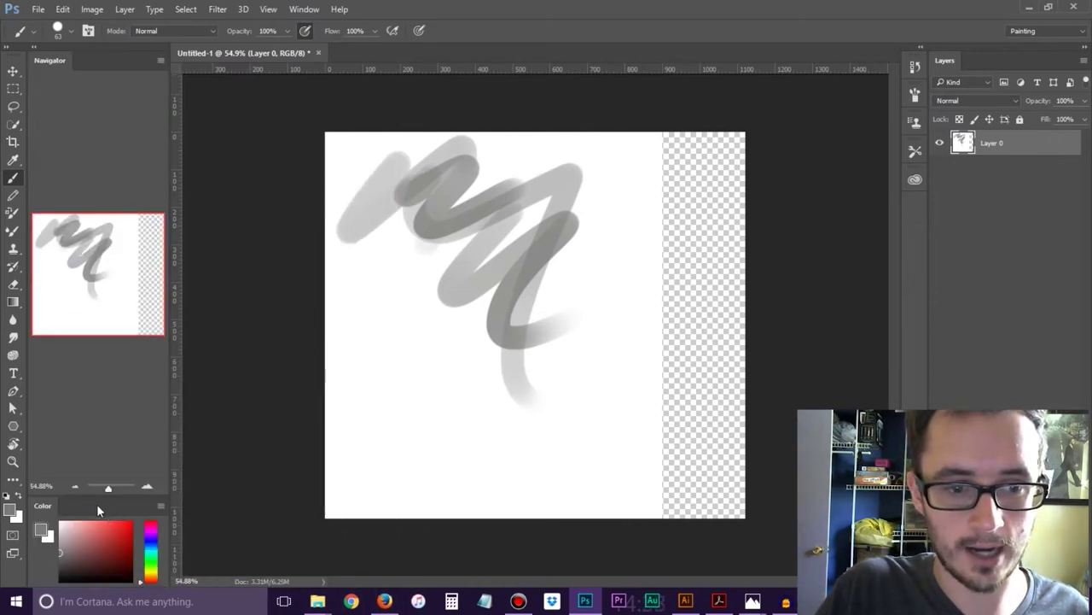
left_click_drag(103, 495, 111, 296)
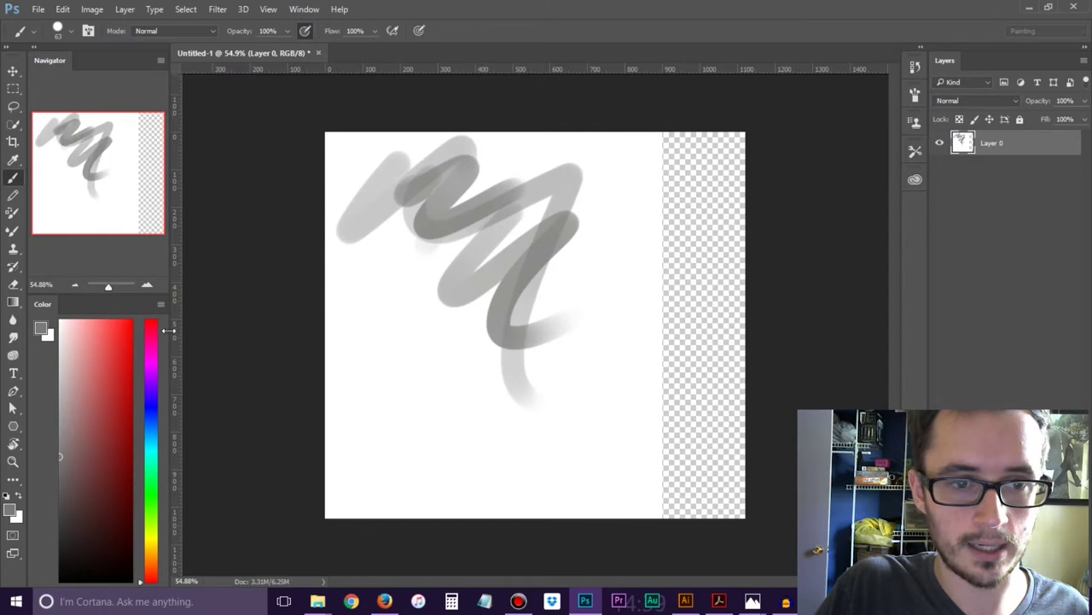
left_click_drag(169, 330, 215, 324)
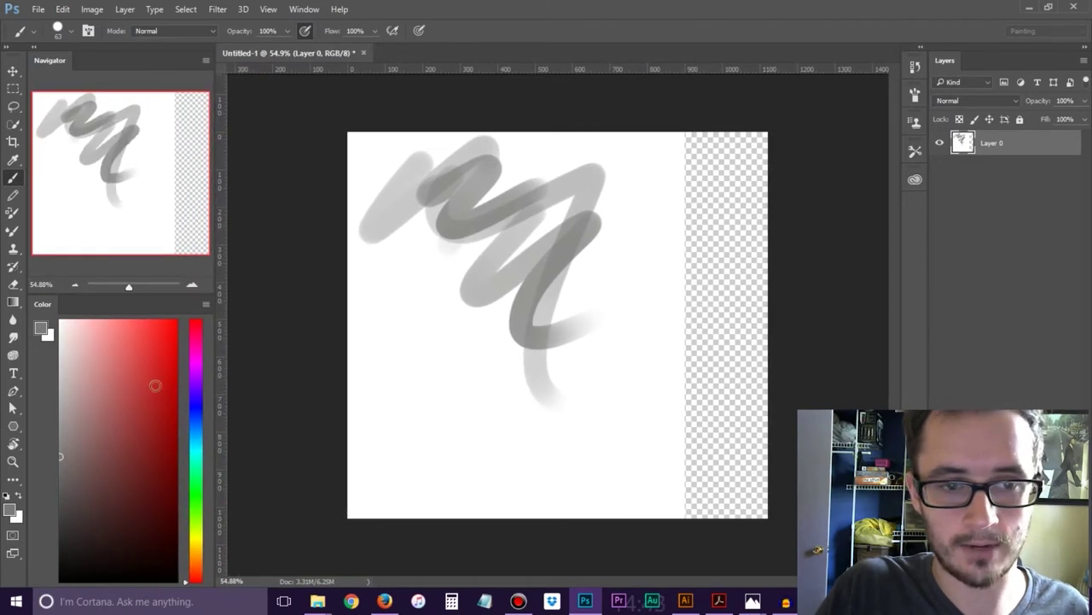
Switch the Color panel to HSB sliders, pick a teal, then try the brightness cube
left_click(205, 305)
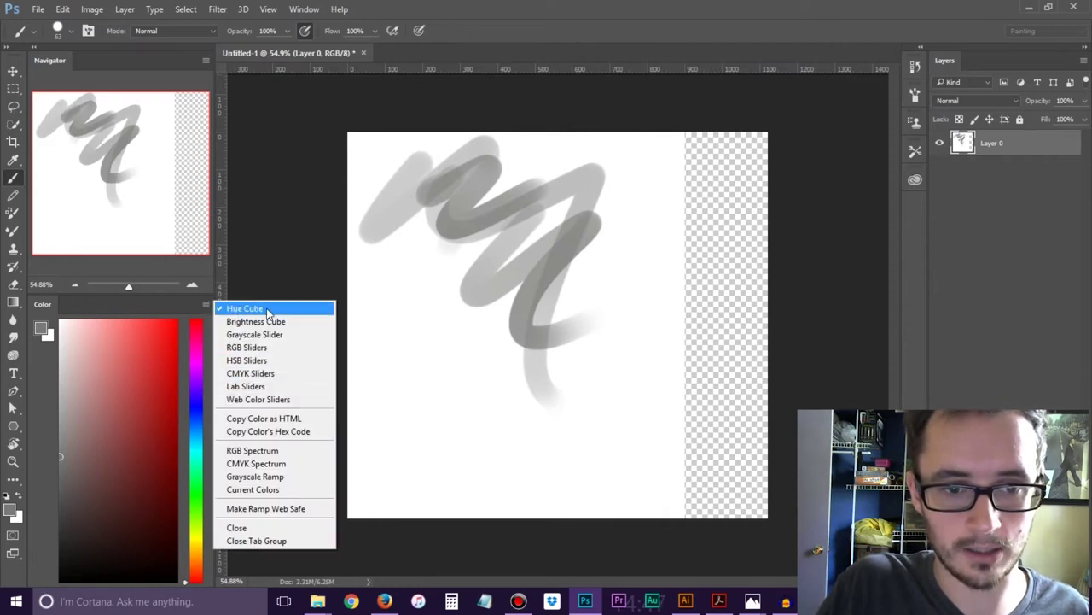
left_click(291, 360)
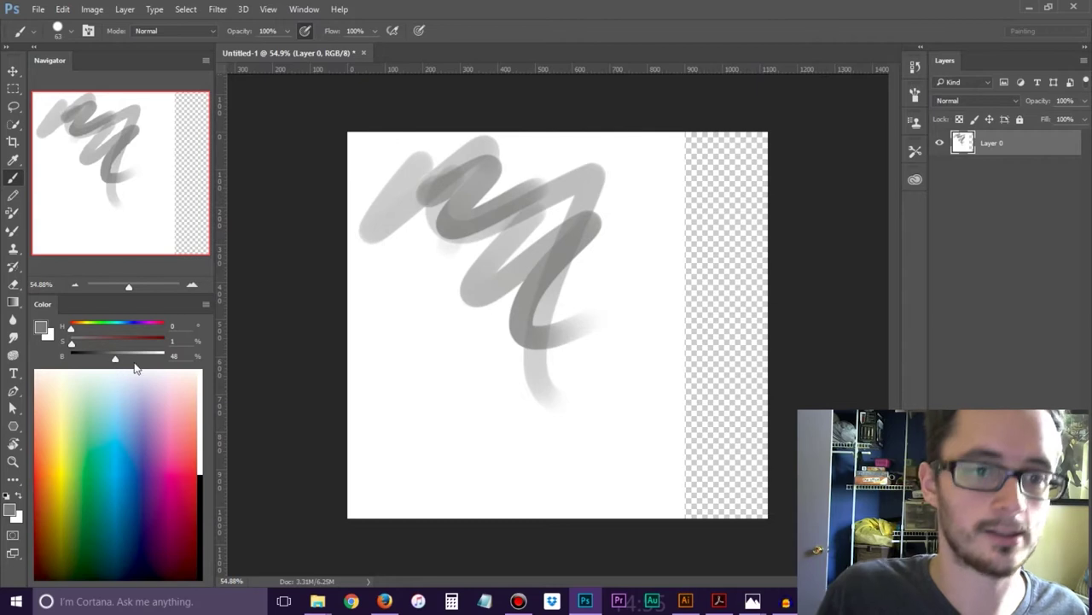
left_click_drag(67, 413, 89, 474)
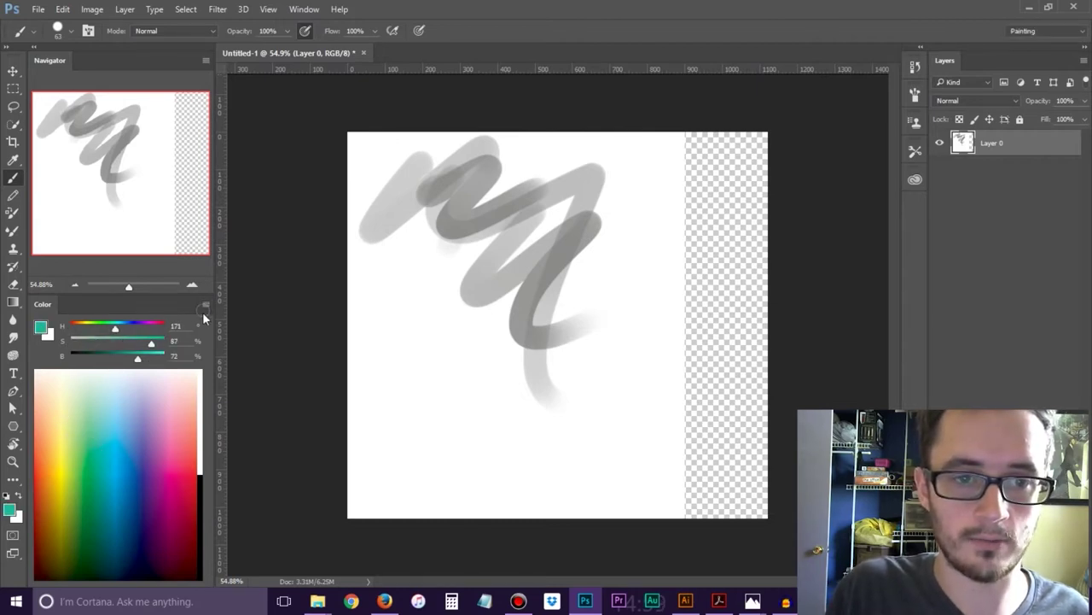
left_click(205, 304)
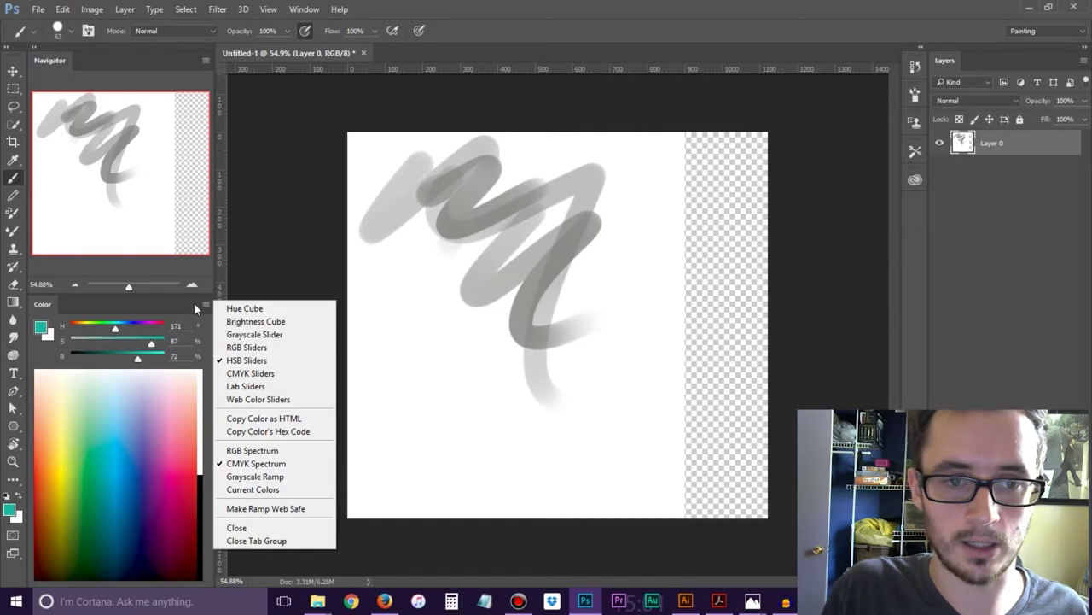
left_click(247, 322)
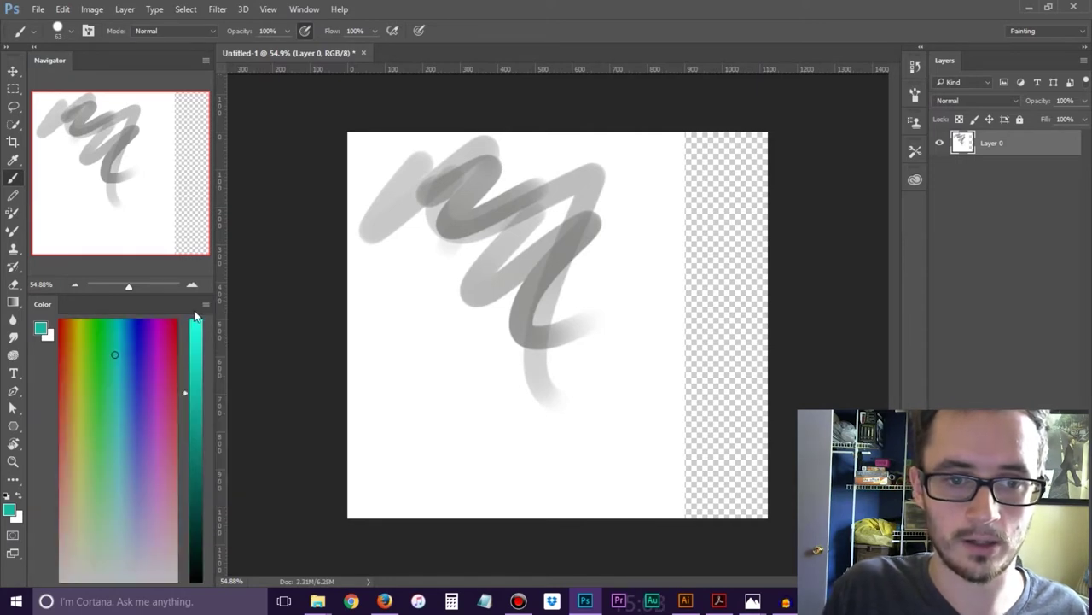
Switch to RGB sliders, set brown 120, 96, 43, then view CMYK sliders
left_click(207, 304)
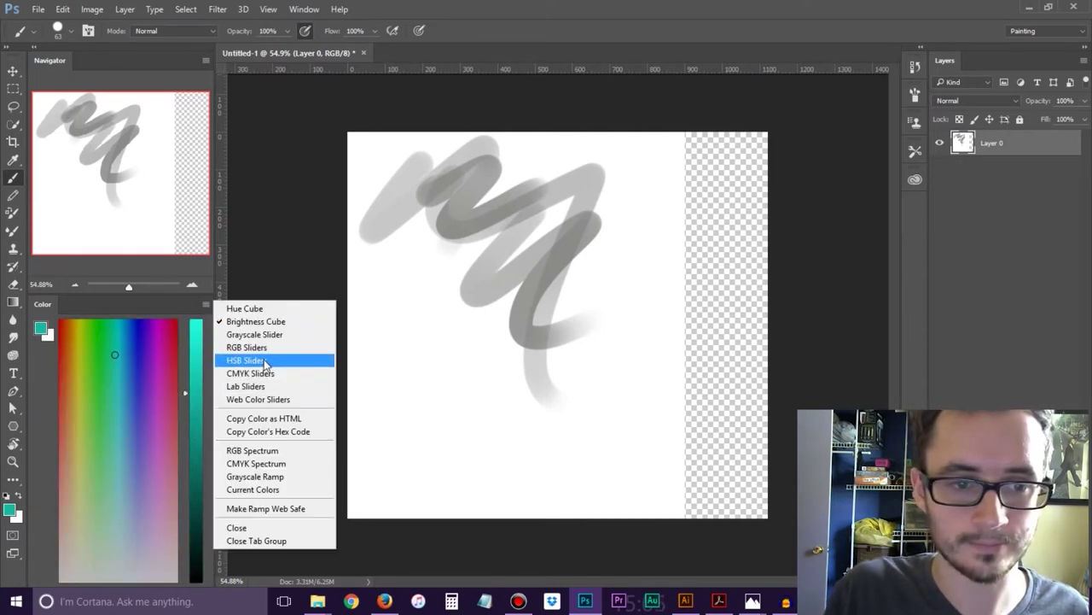
left_click(267, 348)
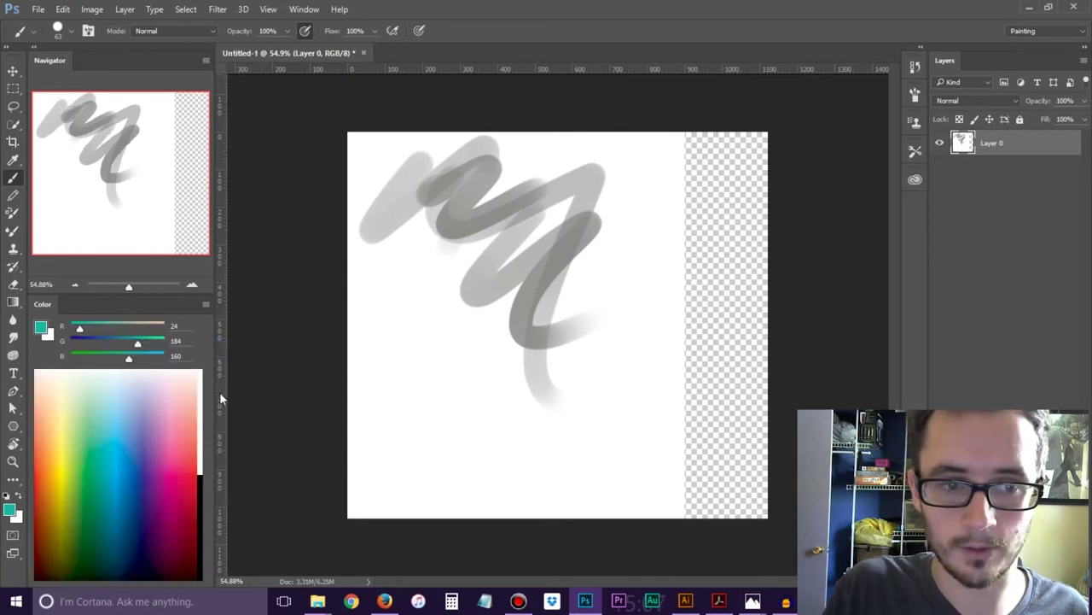
mouse_move(88, 343)
left_mouse_down()
mouse_move(114, 328)
mouse_move(100, 358)
mouse_move(86, 359)
left_mouse_up()
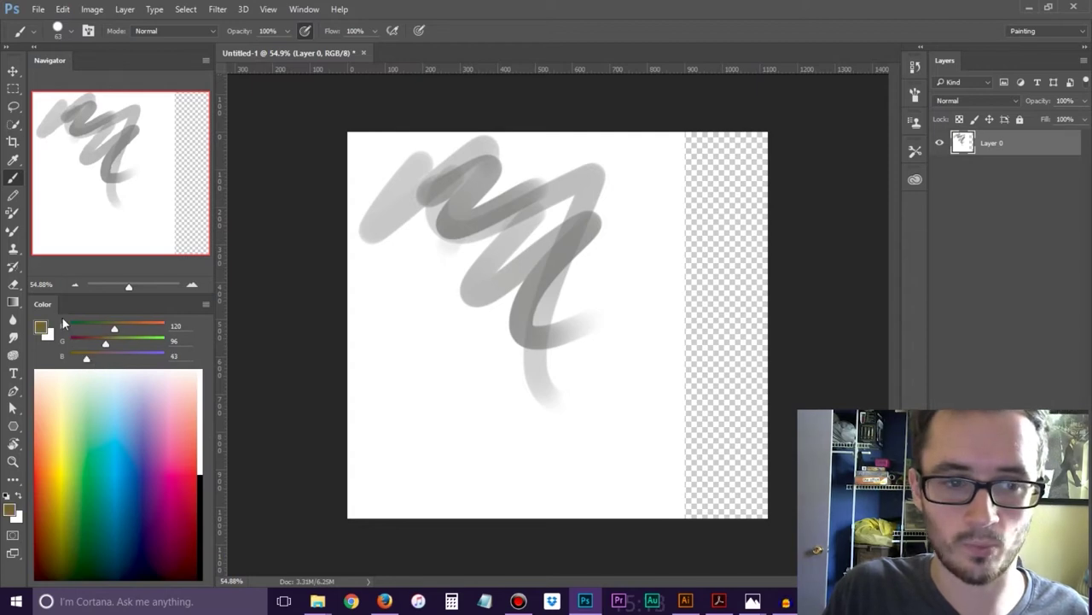
left_click(206, 305)
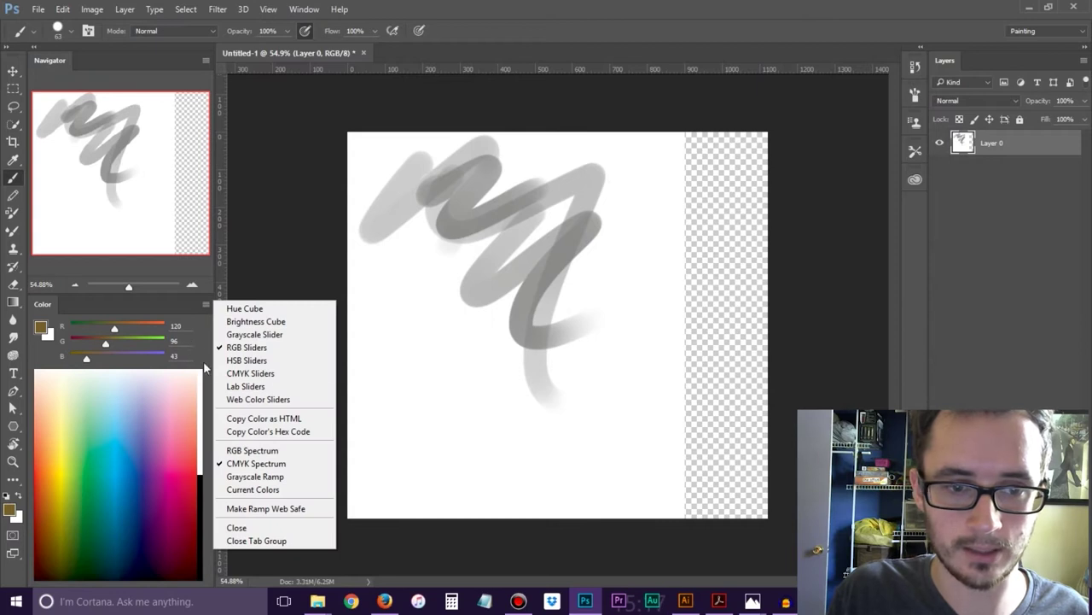
left_click(250, 373)
Use the Grayscale slider at 0% for white, then return to the Hue Cube
left_click(205, 305)
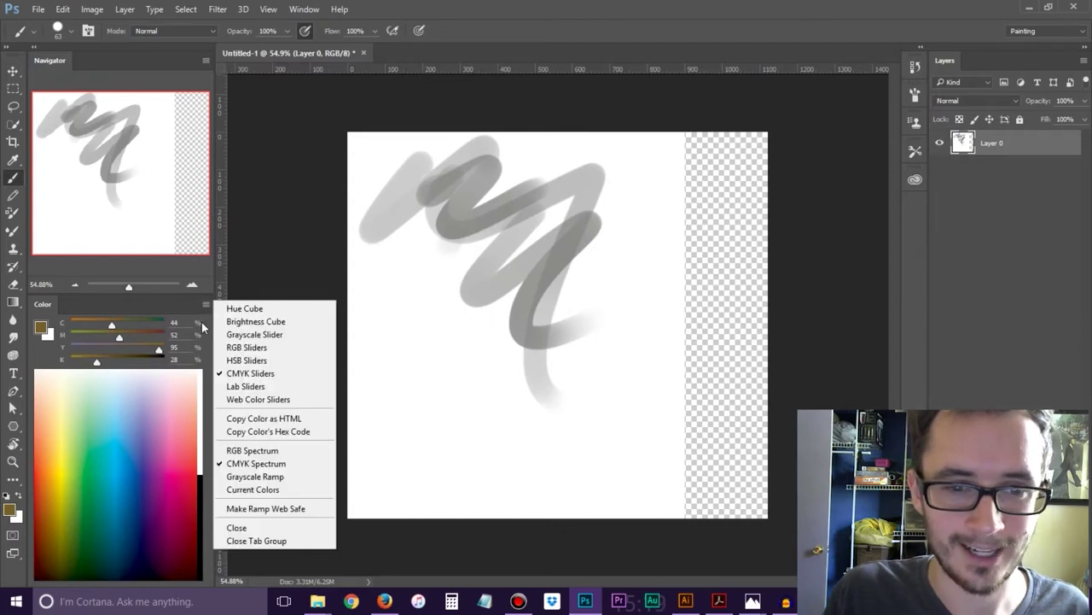
left_click(234, 335)
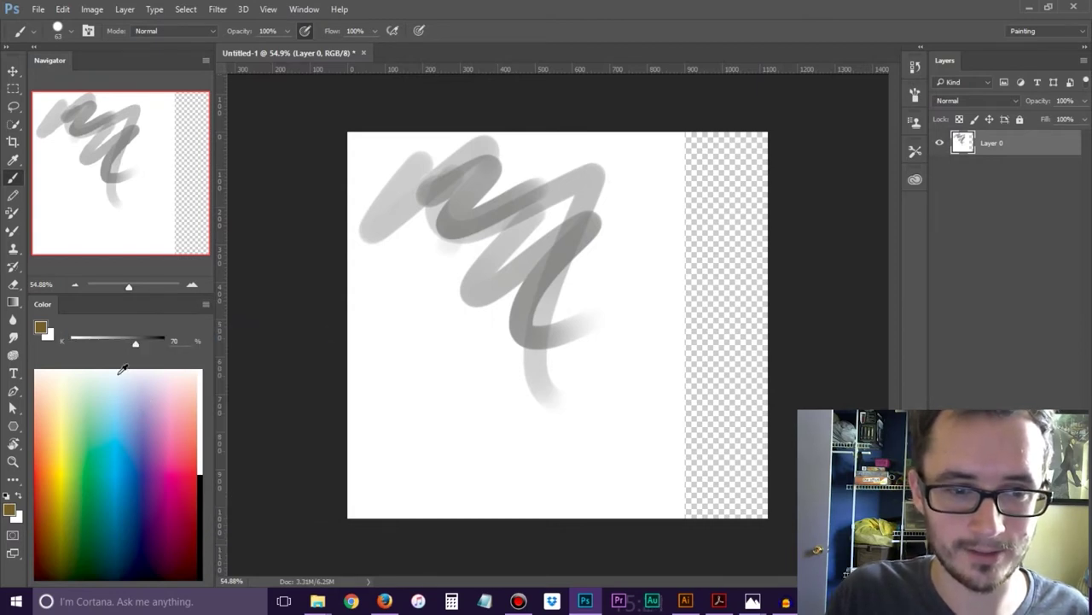
left_click_drag(147, 342, 69, 345)
left_click(205, 304)
left_click(244, 307)
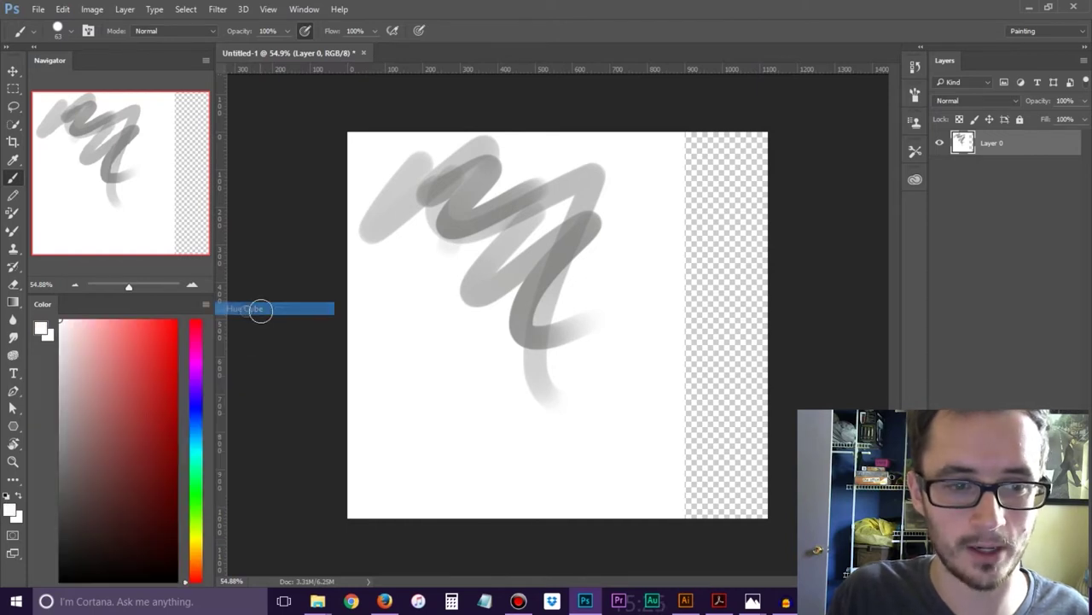
Try dark red, orange and brown shades, then settle on yellow-green from the hue strip and field
mouse_move(127, 414)
left_mouse_down()
mouse_move(115, 362)
mouse_move(135, 369)
mouse_move(130, 483)
left_mouse_up()
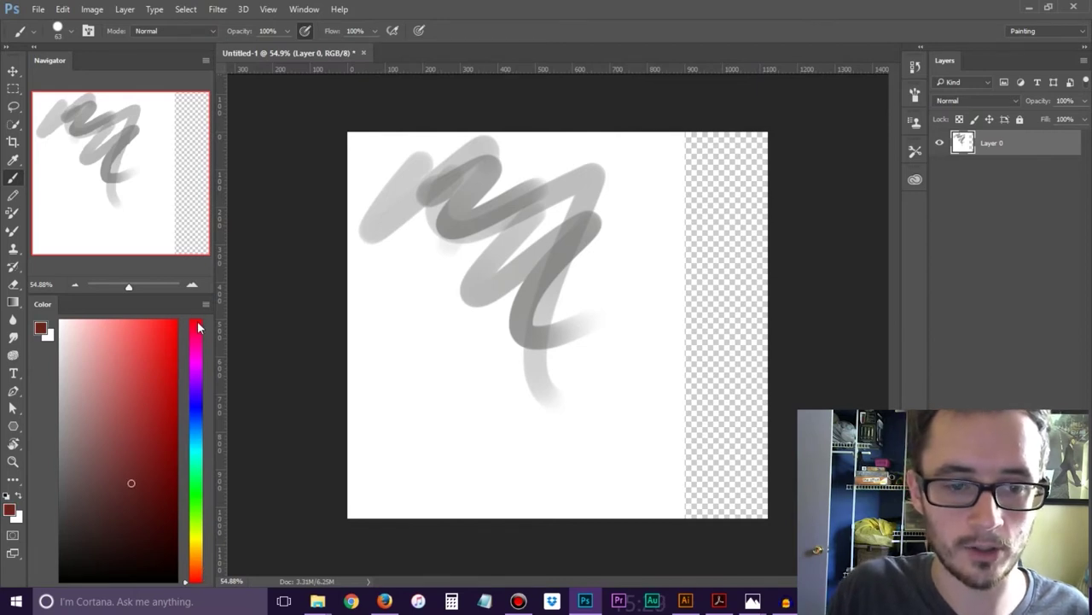
left_click_drag(195, 332, 203, 563)
left_click(127, 323)
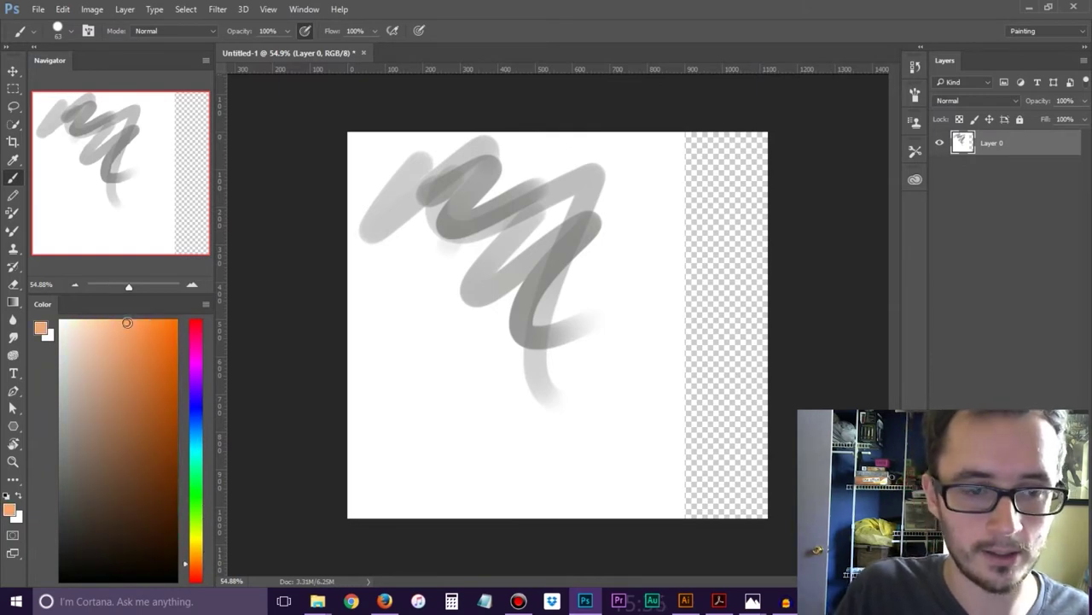
mouse_move(126, 333)
left_mouse_down()
mouse_move(122, 529)
mouse_move(115, 324)
mouse_move(118, 456)
mouse_move(99, 333)
mouse_move(106, 574)
mouse_move(130, 506)
mouse_move(48, 416)
mouse_move(69, 410)
left_mouse_up()
mouse_move(159, 424)
left_mouse_down()
mouse_move(162, 398)
mouse_move(172, 403)
mouse_move(102, 393)
mouse_move(68, 401)
mouse_move(173, 397)
mouse_move(163, 411)
left_mouse_up()
left_click_drag(196, 547, 195, 521)
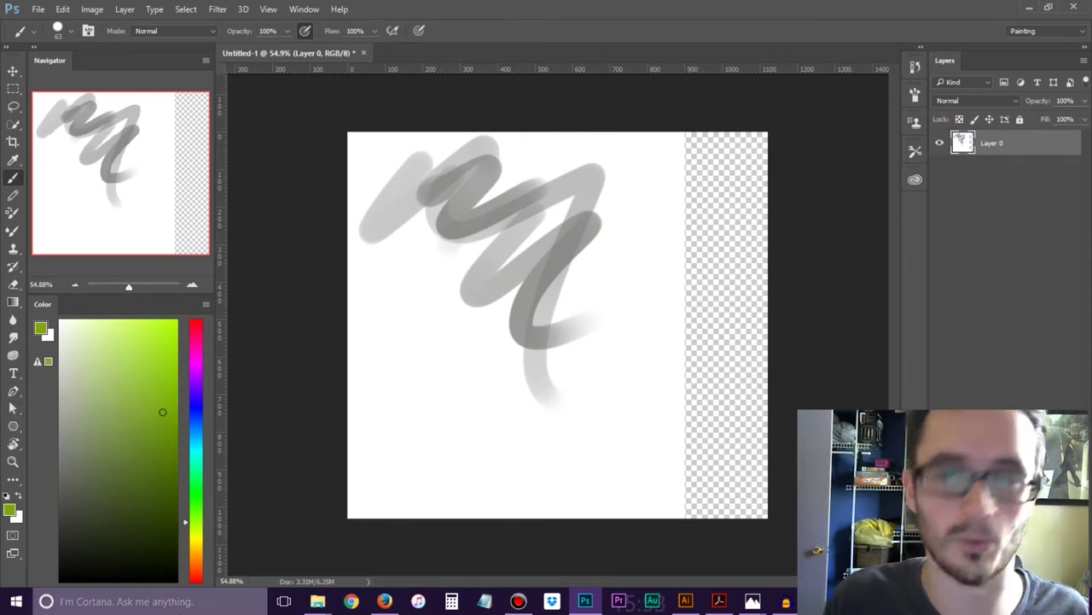
mouse_move(118, 397)
left_mouse_down()
mouse_move(107, 439)
mouse_move(168, 421)
left_mouse_up()
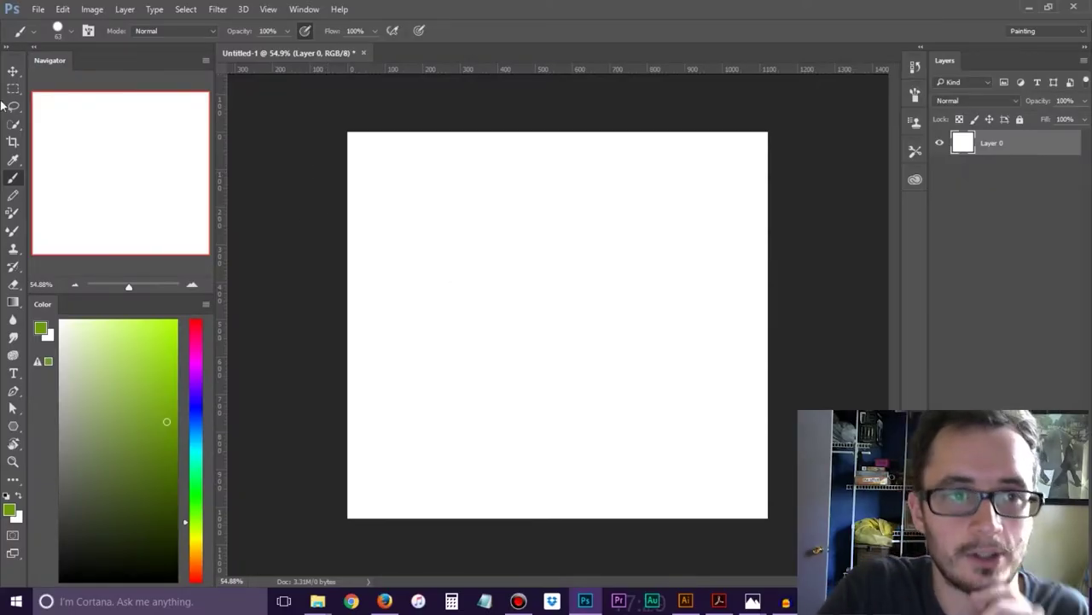
Float the Tools panel beside the canvas, close it, and restore it from the Window menu
left_click(304, 10)
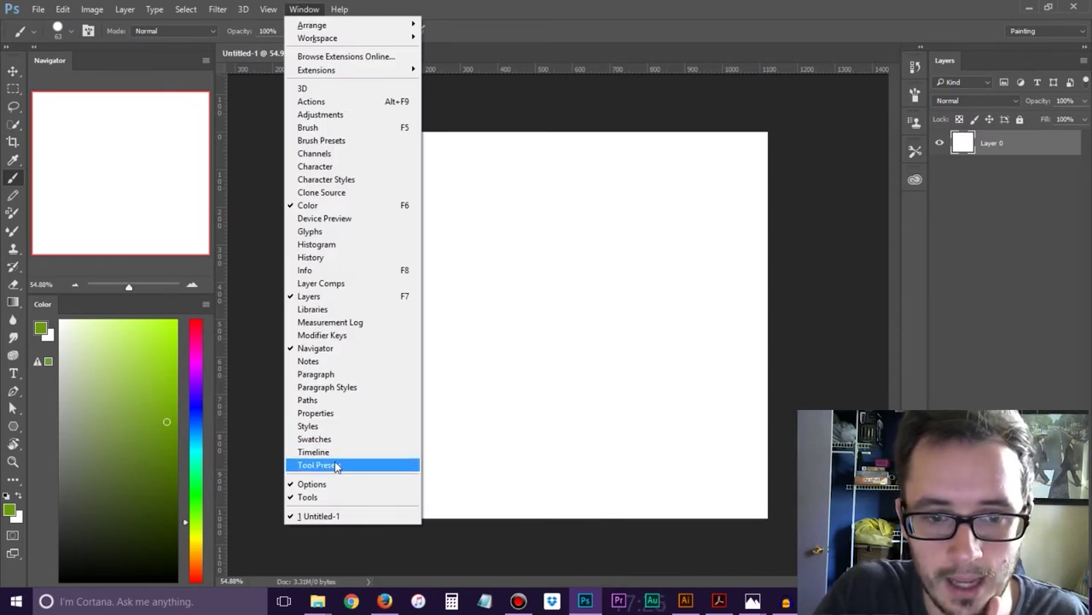
left_click_drag(13, 56, 331, 152)
left_click(322, 116)
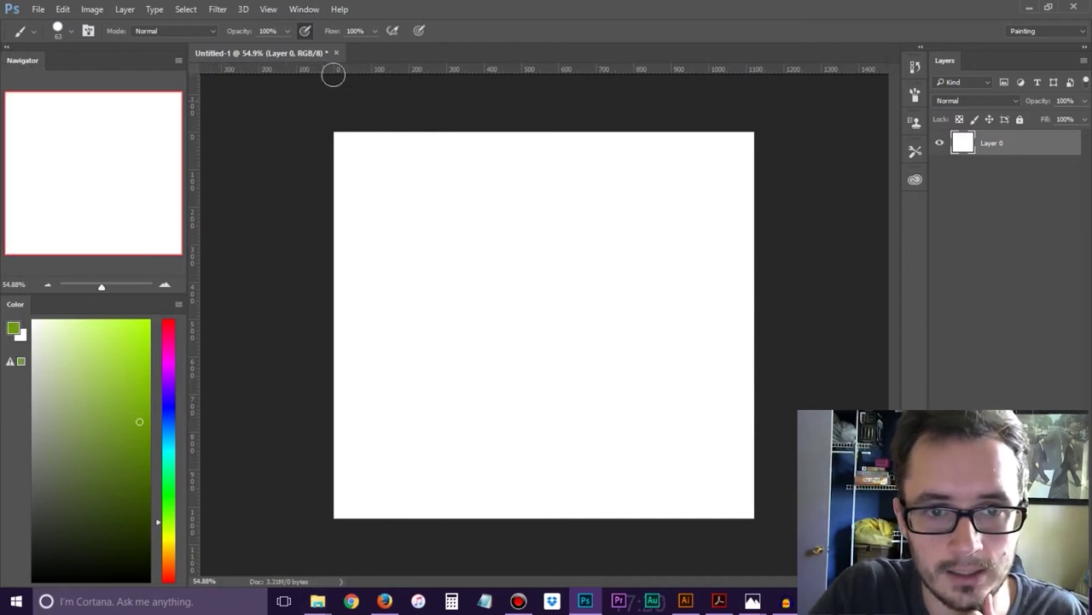
left_click(309, 9)
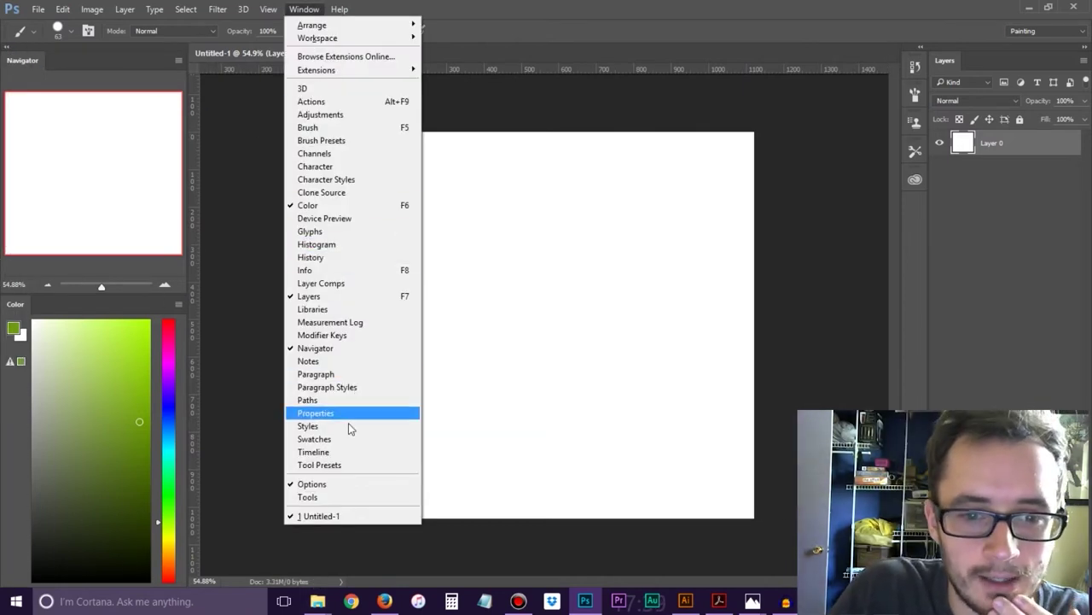
left_click(324, 499)
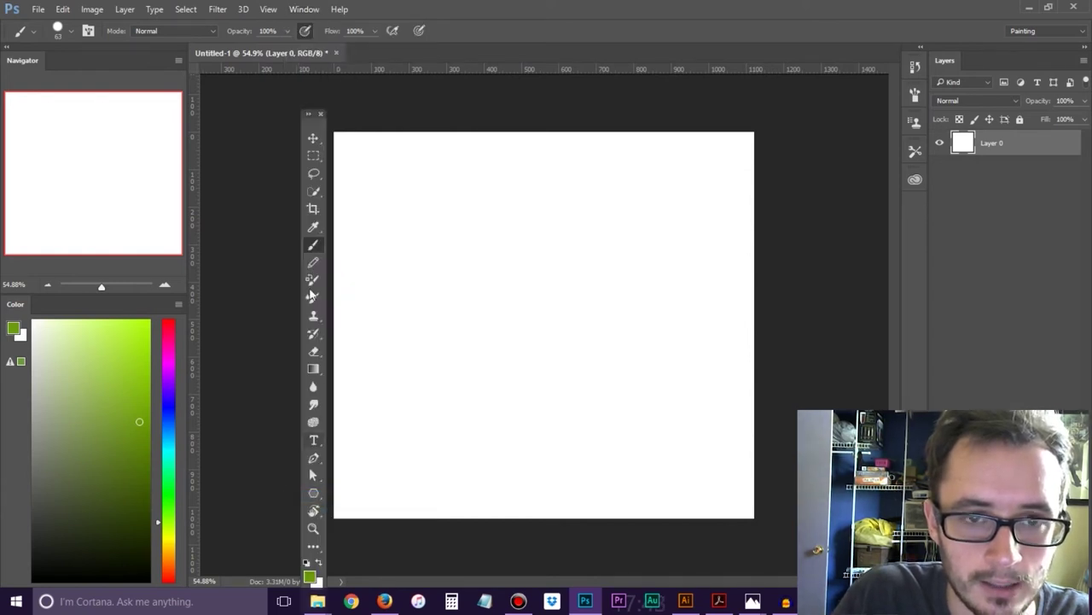
Toggle the Tools panel between two and one columns, dock it left, and select the Move tool
left_click(309, 115)
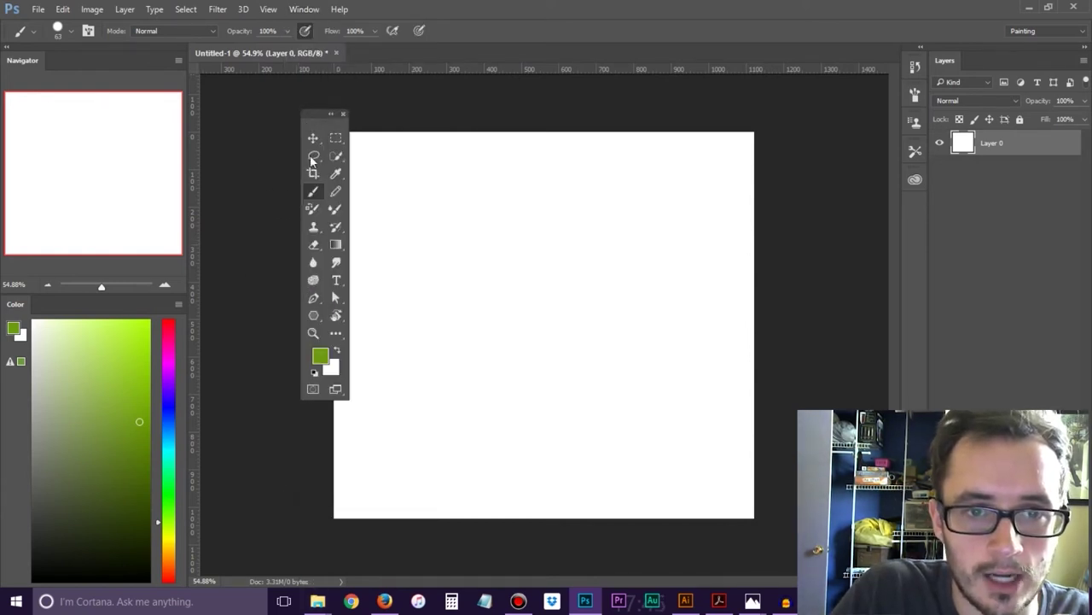
left_click(333, 117)
left_click_drag(314, 120, 4, 90)
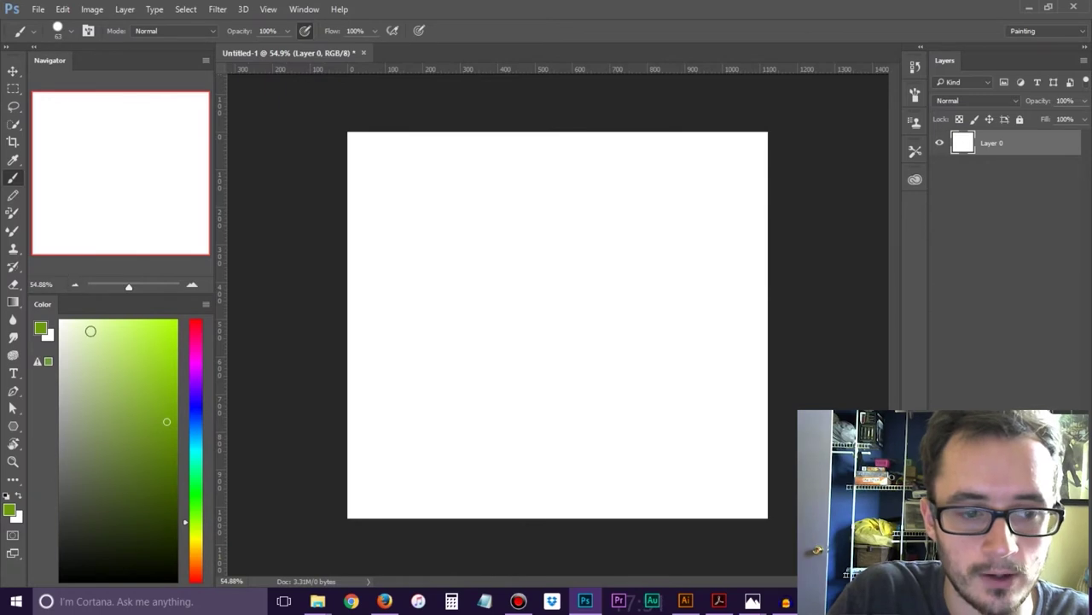
left_click(13, 71)
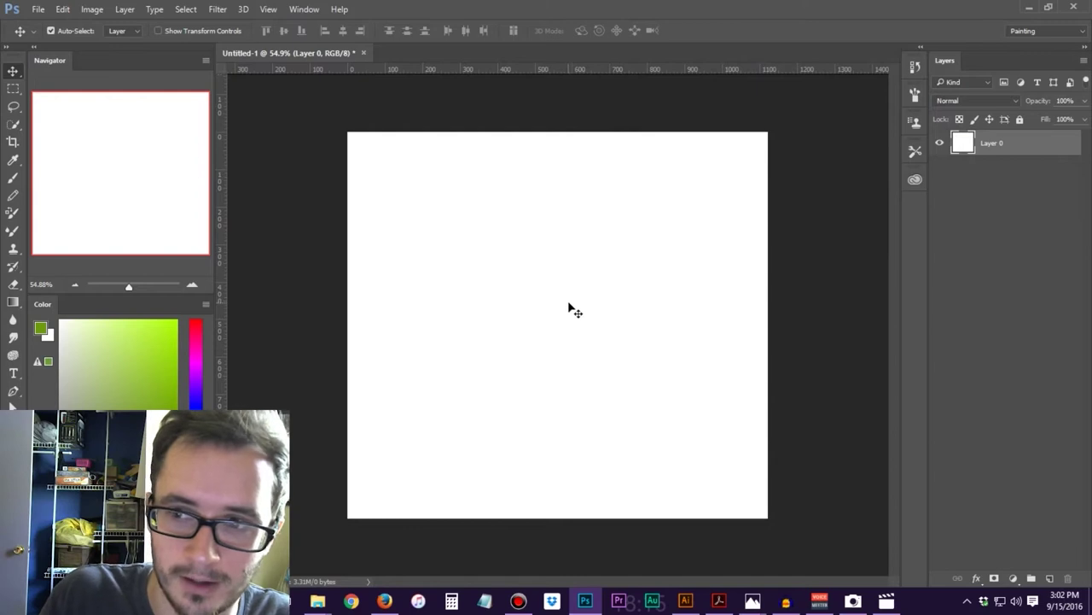
left_click(1019, 120)
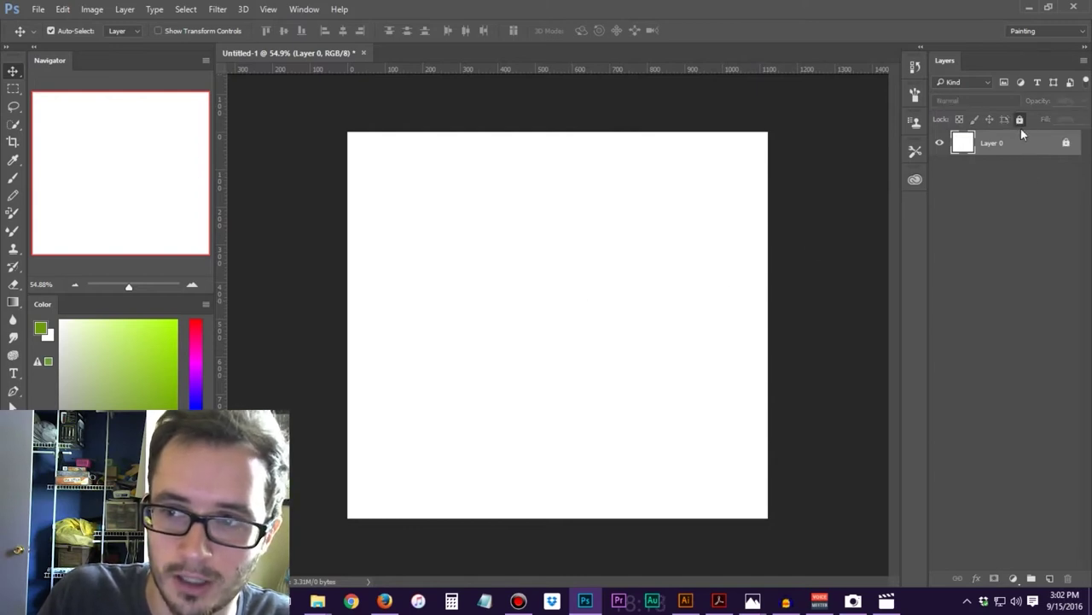
double_click(1054, 144)
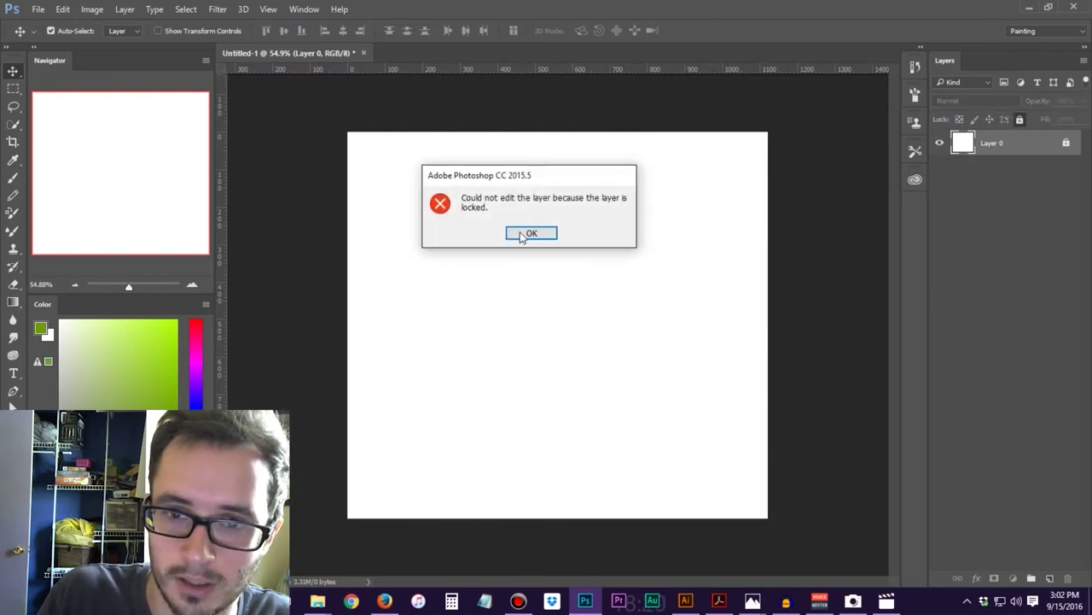
left_click(521, 233)
left_click(1020, 120)
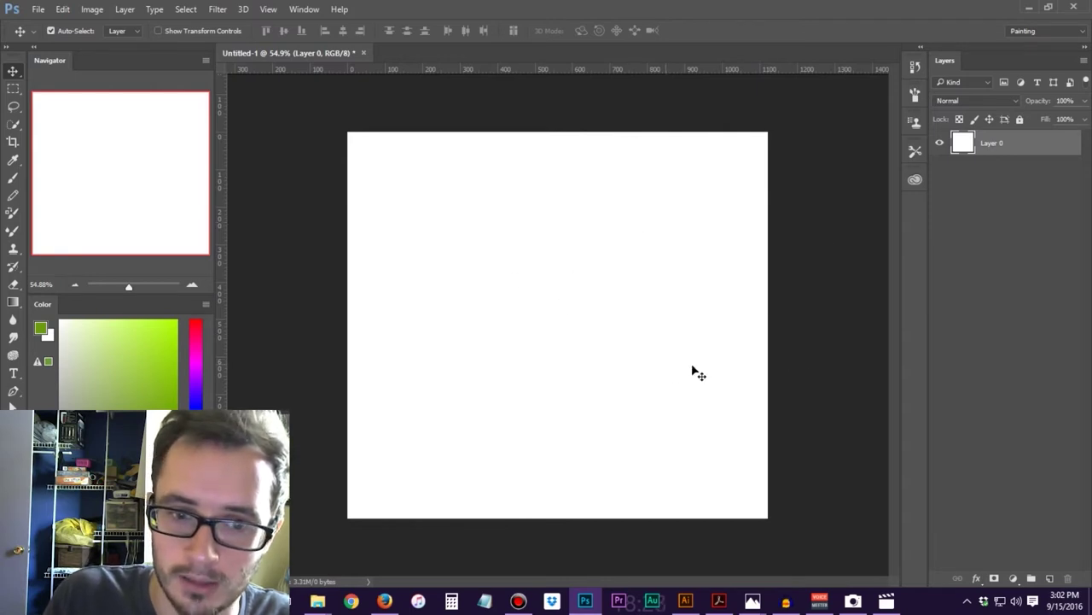
left_click(1050, 579)
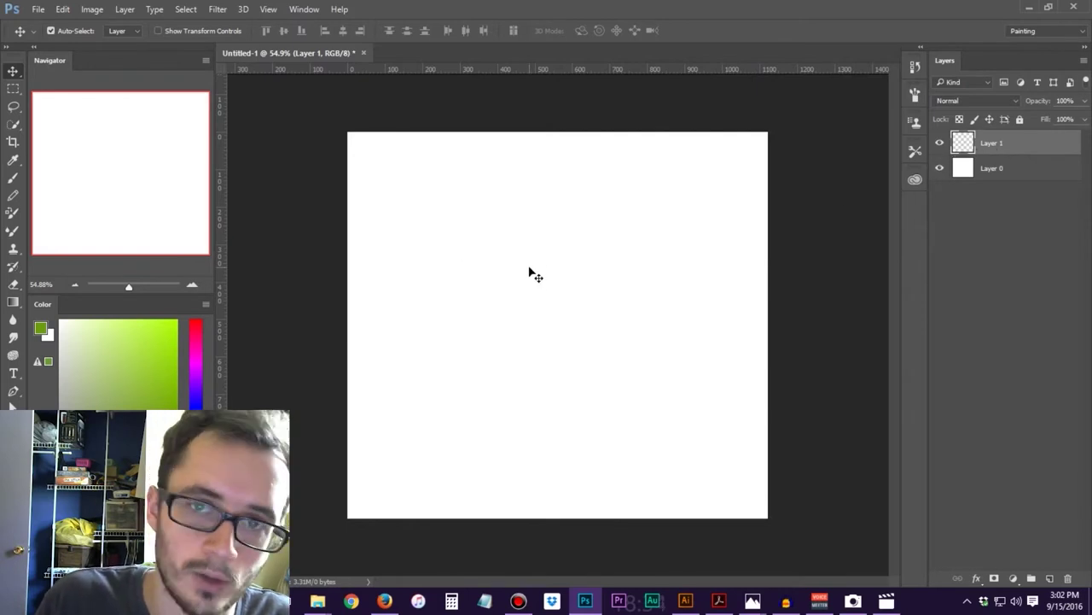
Paint a green brush stroke on Layer 1 and toggle the layer's visibility off and on
key("b")
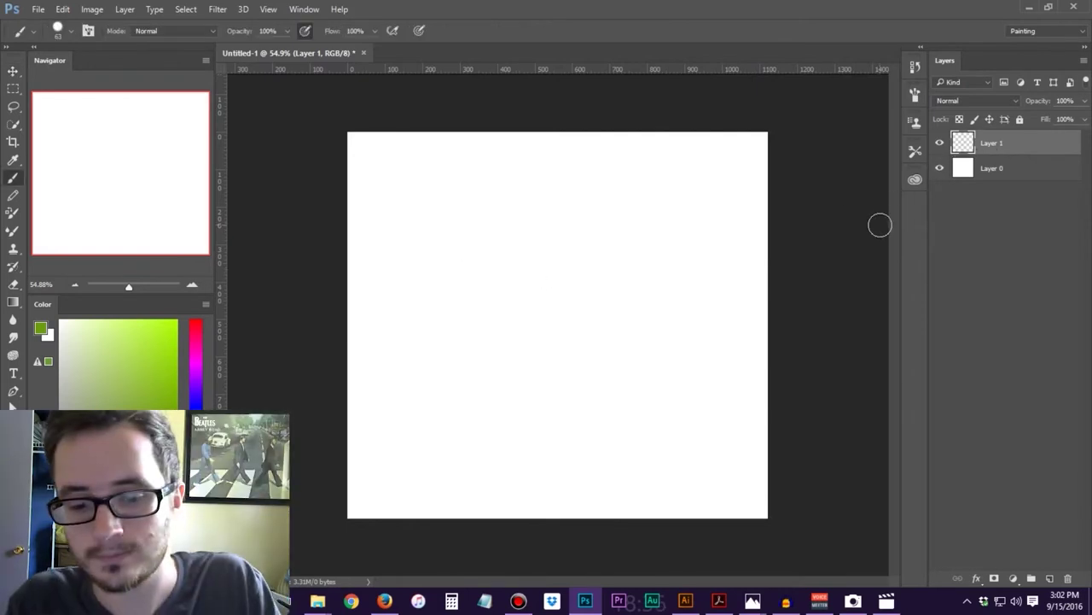
mouse_move(496, 213)
left_mouse_down()
mouse_move(472, 251)
mouse_move(539, 273)
mouse_move(562, 321)
left_mouse_up()
left_click(942, 145)
left_click(942, 145)
left_click(942, 144)
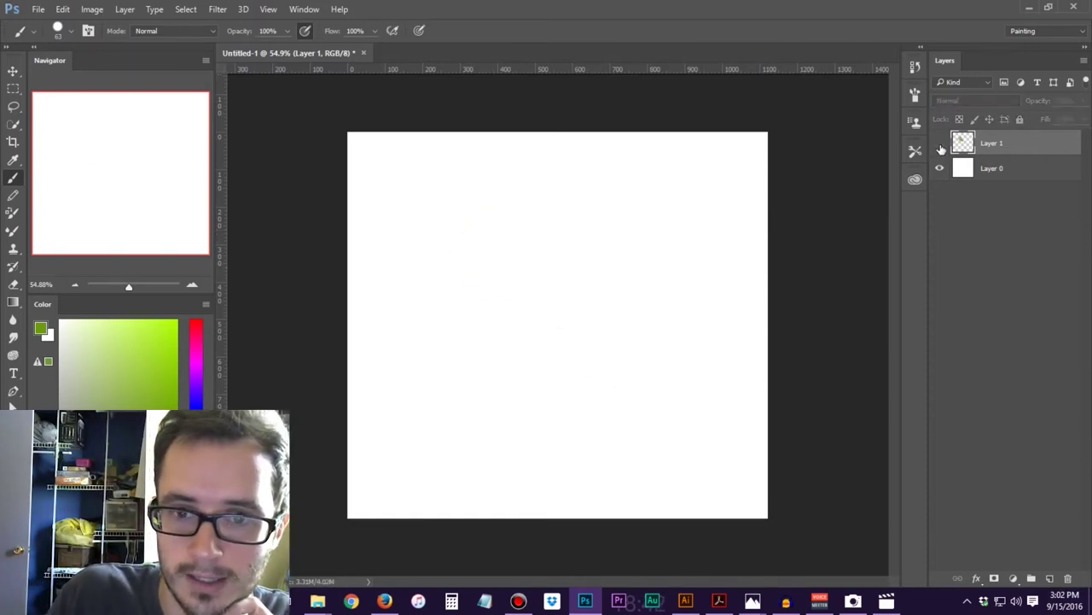
left_click(939, 144)
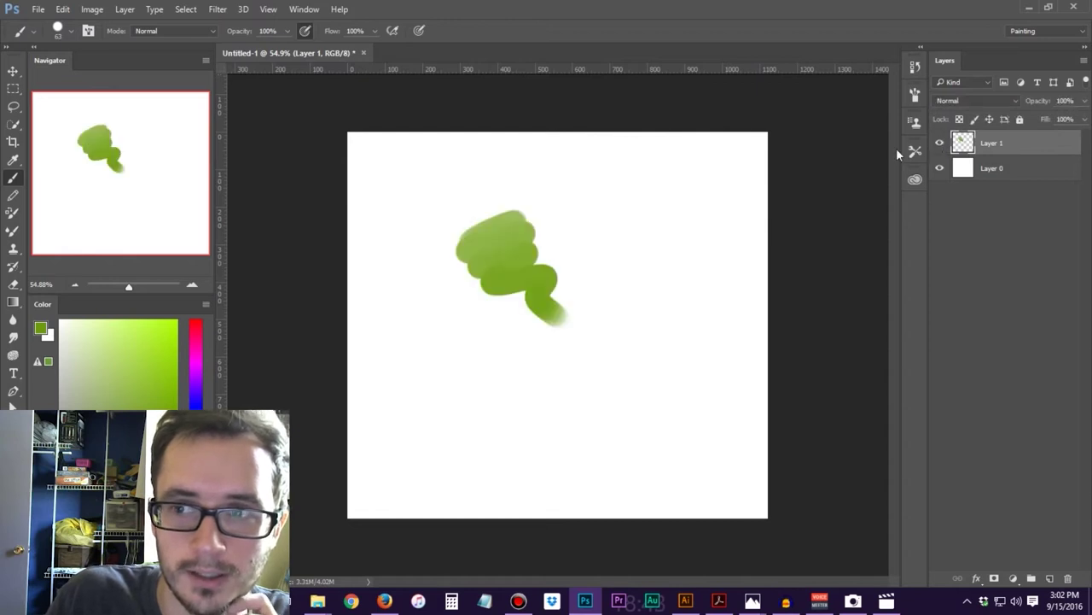
Move the green stroke up and right, then add an empty Layer 2
left_click(15, 72)
mouse_move(527, 283)
left_mouse_down()
mouse_move(580, 333)
mouse_move(551, 237)
mouse_move(522, 295)
mouse_move(499, 279)
mouse_move(559, 270)
left_mouse_up()
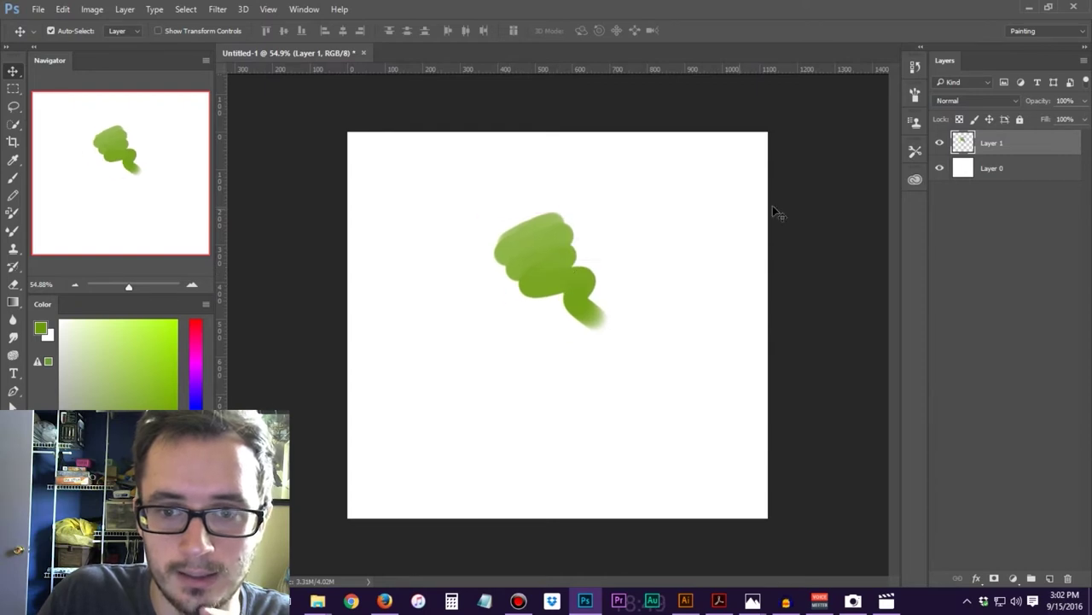
left_click(1050, 577)
Paint a magenta brush stroke on Layer 2
key("b")
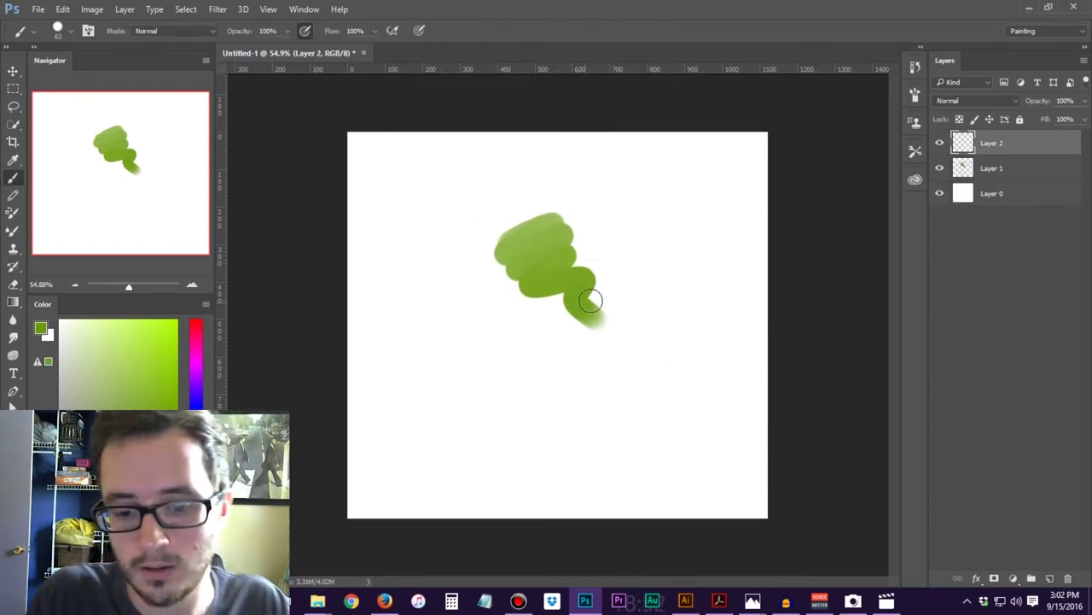
left_click(195, 336)
left_click_drag(427, 256, 499, 341)
Move the green and magenta strokes to overlap near the centre and shift white Layer 0 left and down
key("v")
left_click_drag(546, 274, 624, 290)
left_click_drag(508, 339, 511, 267)
left_click_drag(622, 298, 616, 345)
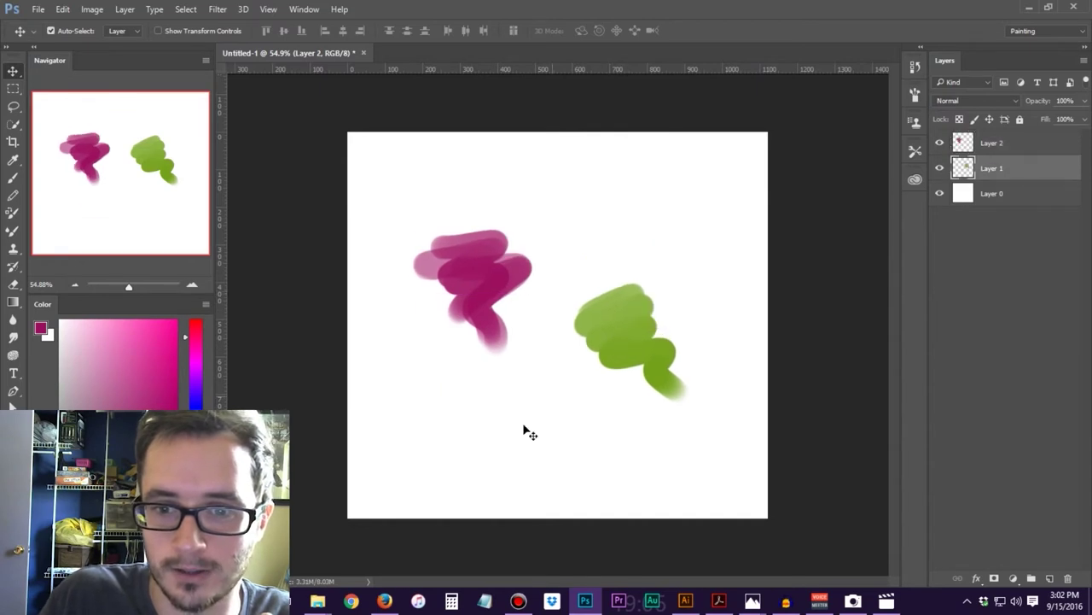
mouse_move(554, 390)
left_mouse_down()
mouse_move(563, 385)
mouse_move(512, 419)
mouse_move(501, 218)
mouse_move(580, 362)
mouse_move(451, 275)
mouse_move(664, 226)
left_mouse_up()
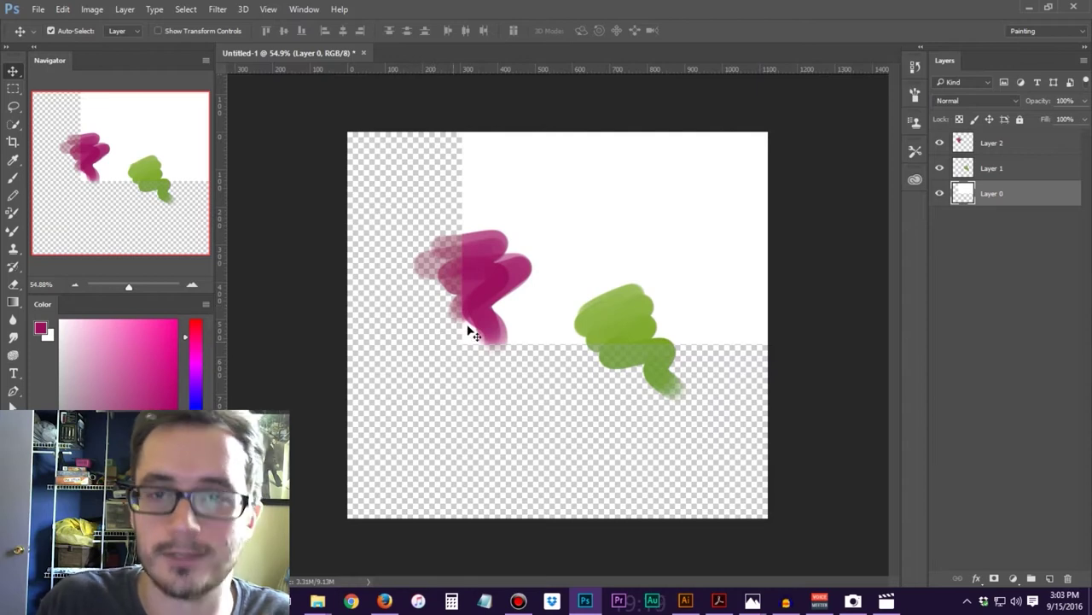
left_click_drag(564, 266, 462, 399)
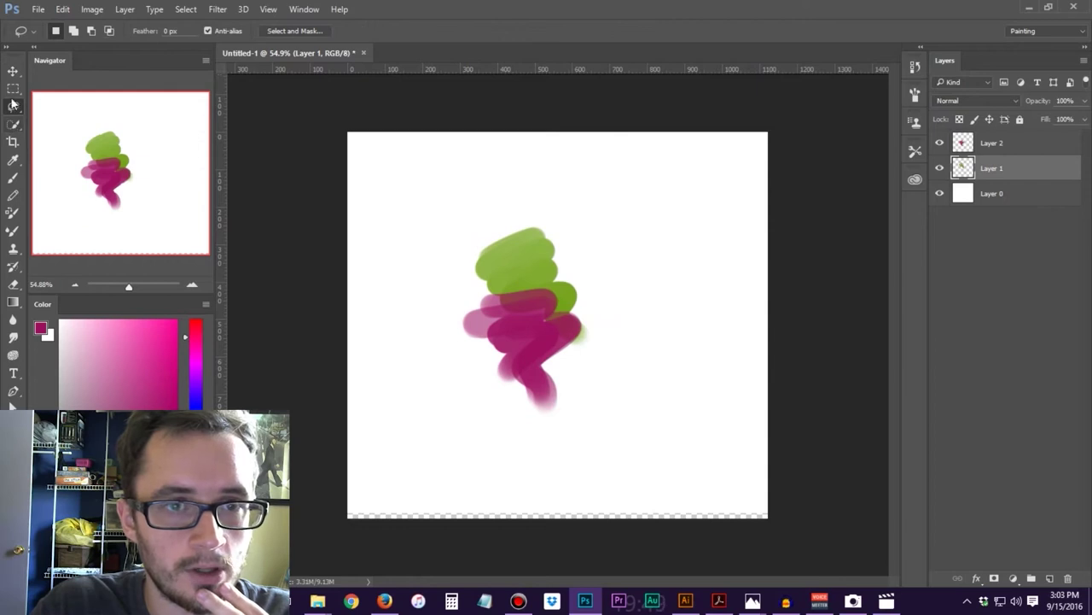
left_click(13, 89)
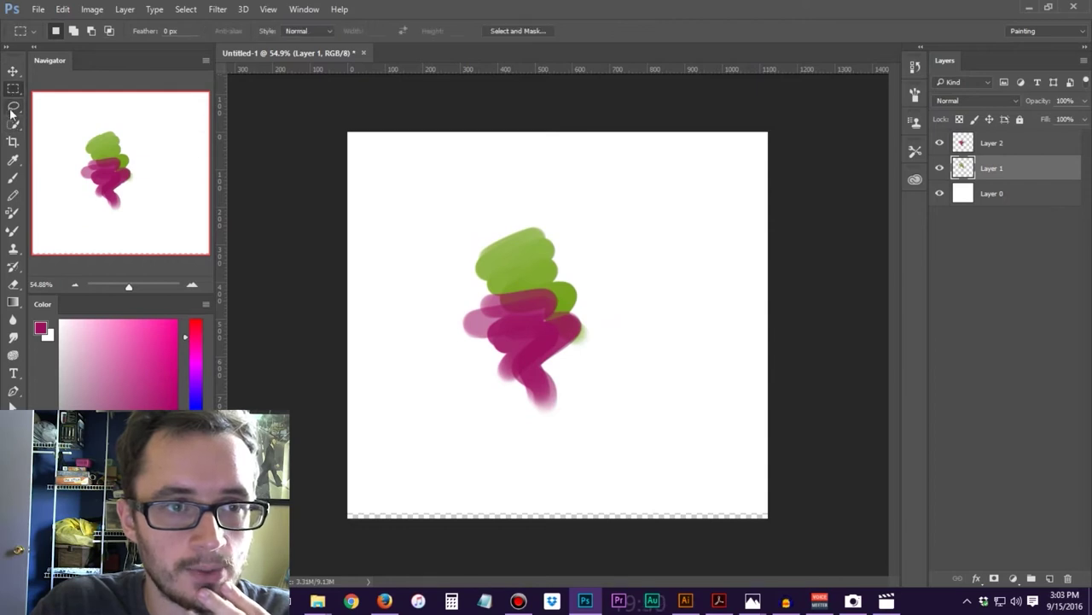
Cycle through the lasso selection tools, then return to the Rectangular Marquee
left_click(12, 125)
key("m")
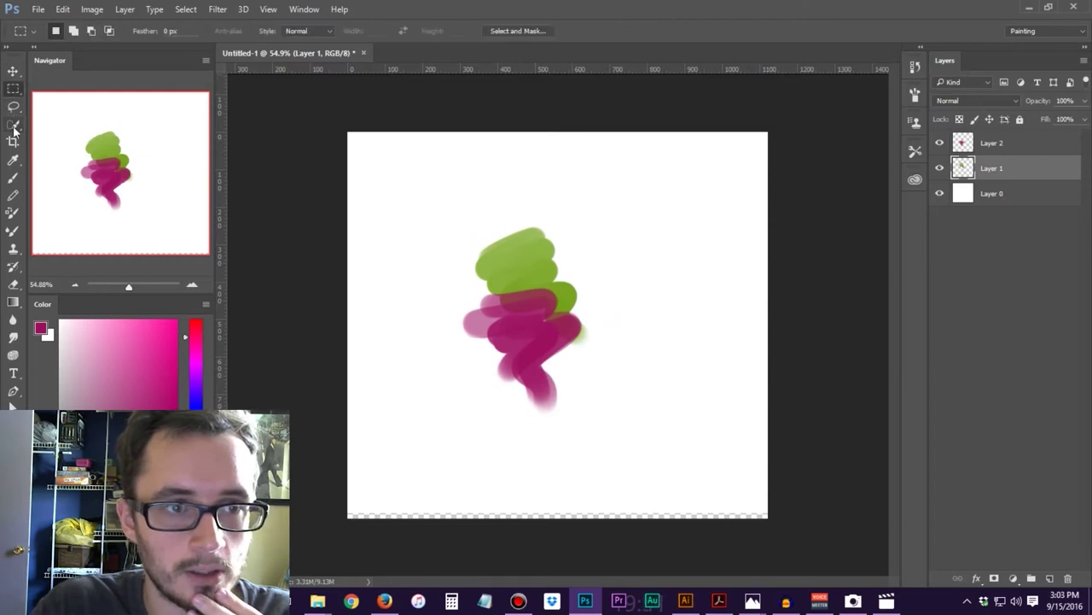
left_click(13, 126)
left_click(13, 107)
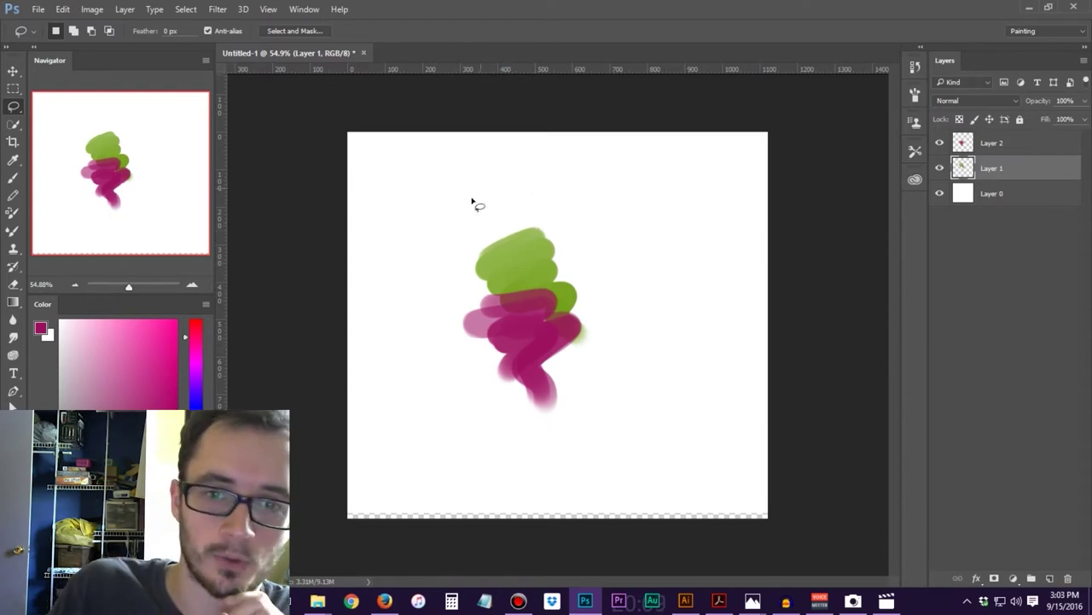
left_click(15, 91)
Box-select the top of the green stroke and drag it up and to the right
left_click_drag(474, 209, 596, 291)
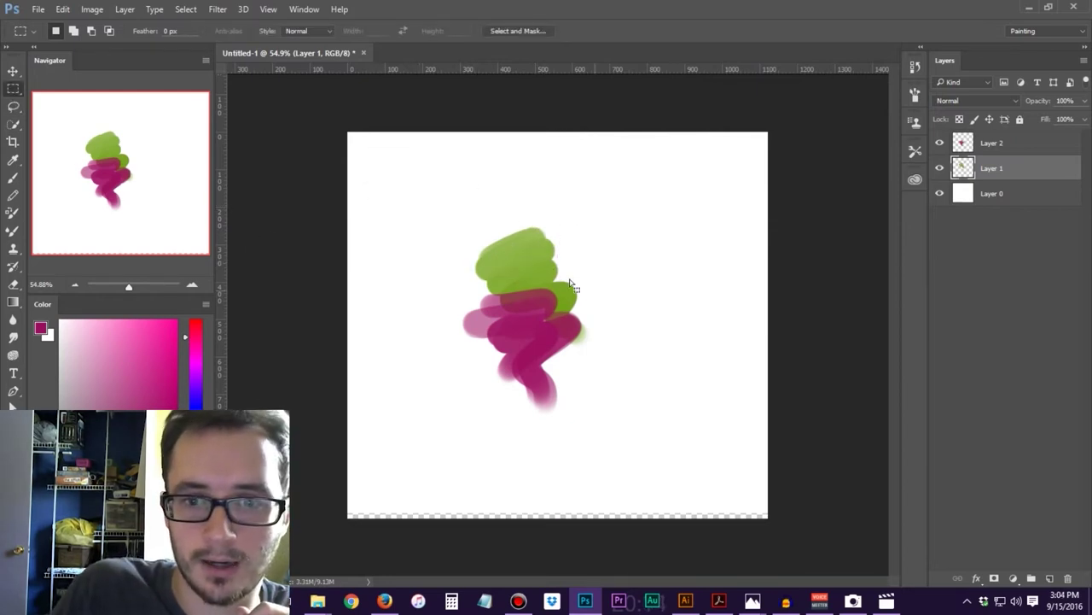
right_click(18, 90)
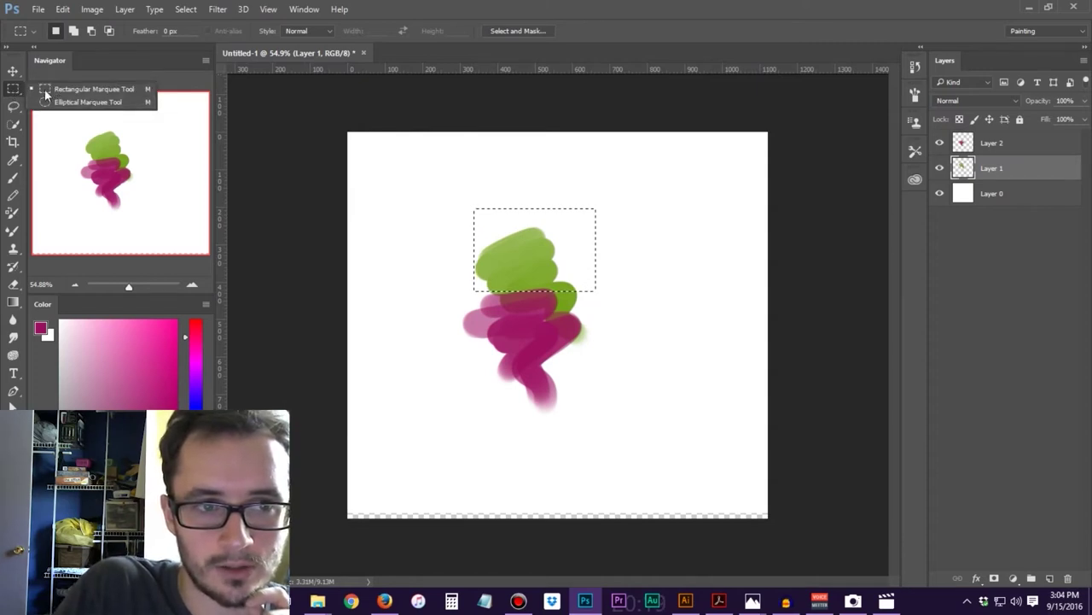
left_click(34, 91)
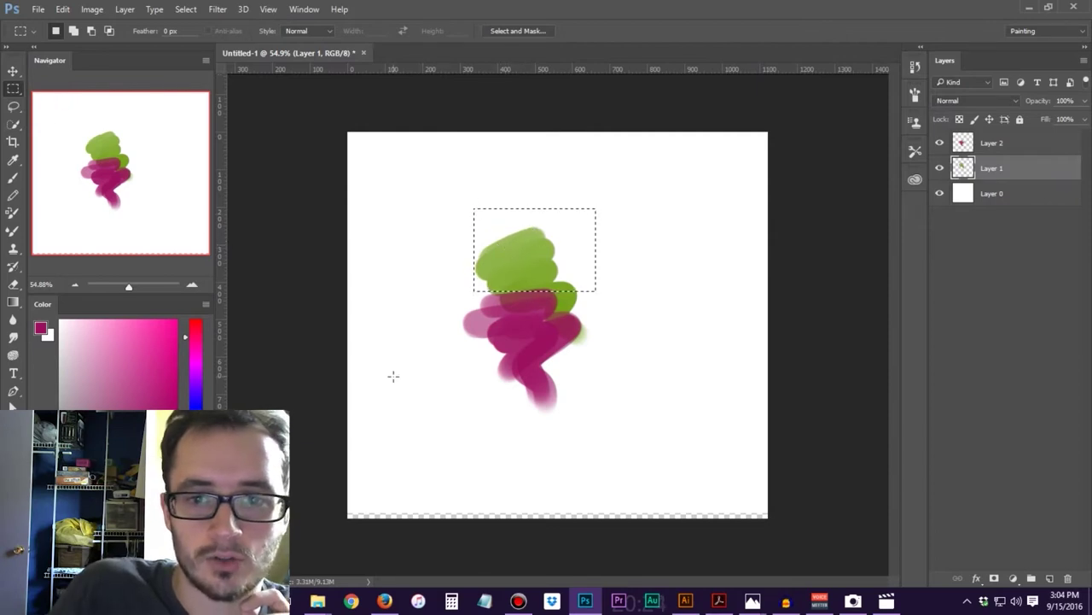
left_click(13, 71)
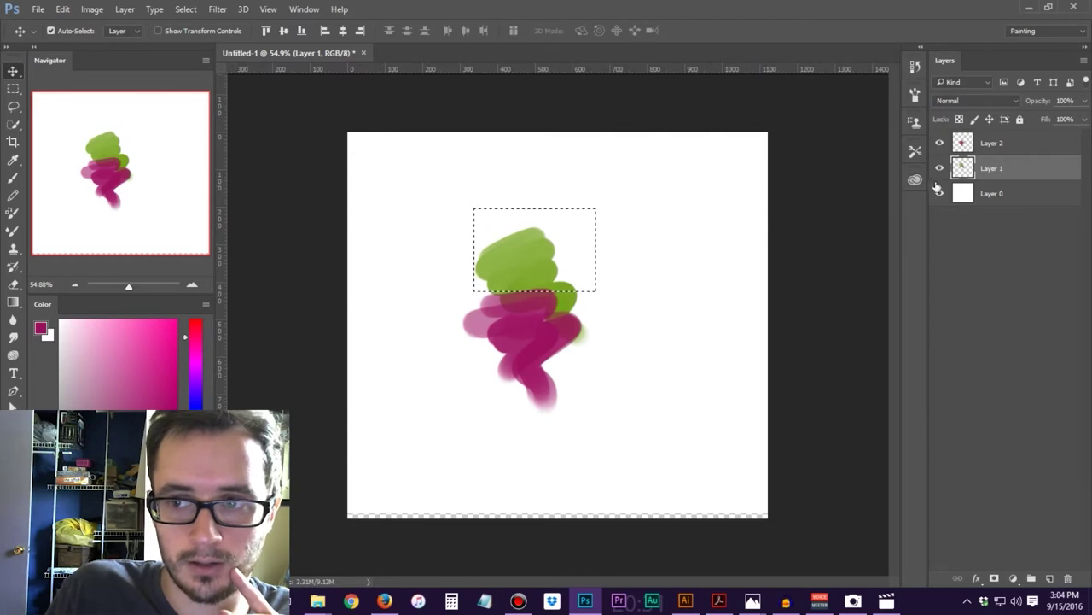
mouse_move(530, 262)
left_mouse_down()
mouse_move(542, 231)
mouse_move(616, 248)
mouse_move(614, 236)
left_mouse_up()
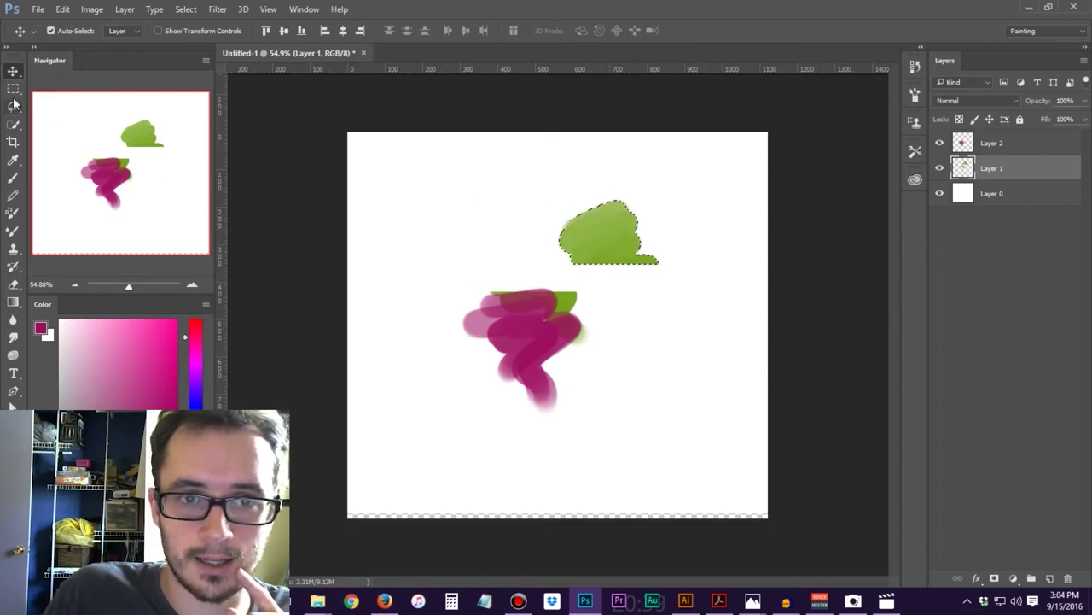
Deselect, brush a gray face at upper left, lasso its eye band and nudge it down
key("ctrl+d")
key("b")
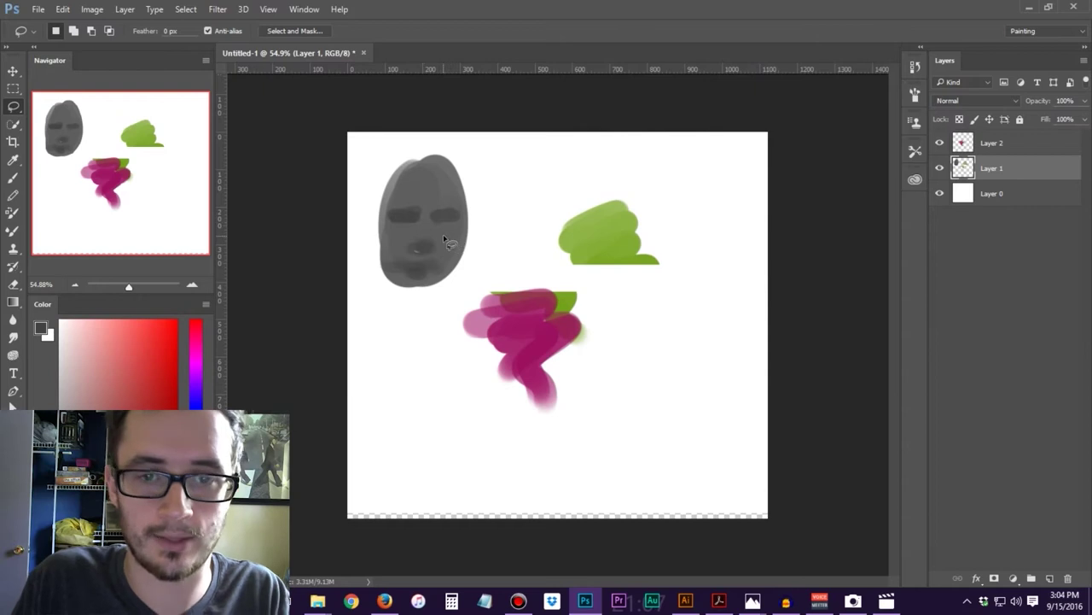
mouse_move(397, 205)
left_mouse_down()
mouse_move(391, 228)
mouse_move(466, 223)
mouse_move(453, 197)
mouse_move(389, 203)
left_mouse_up()
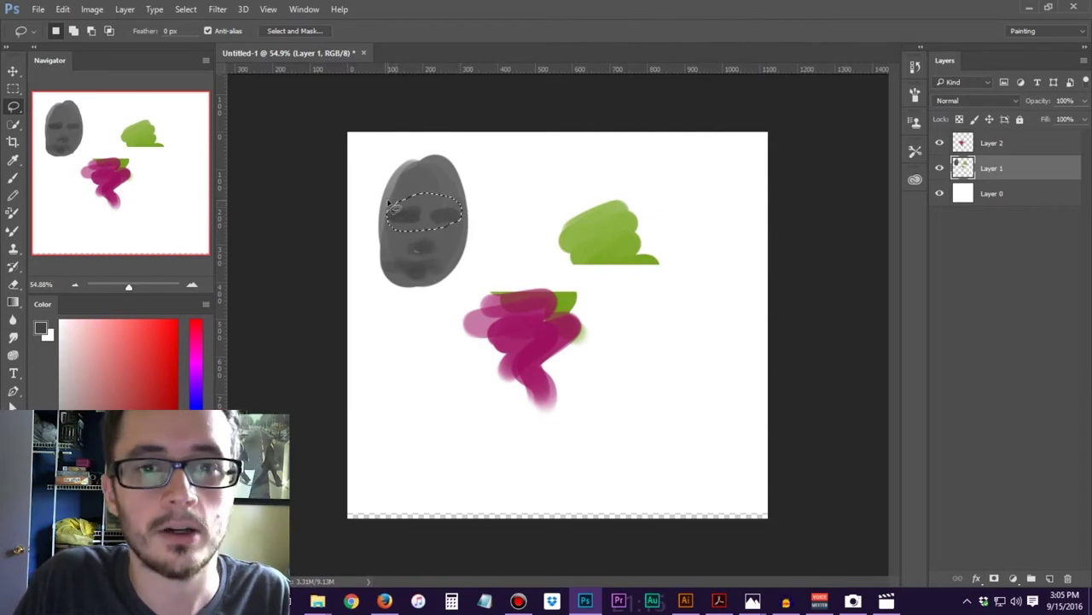
key("v")
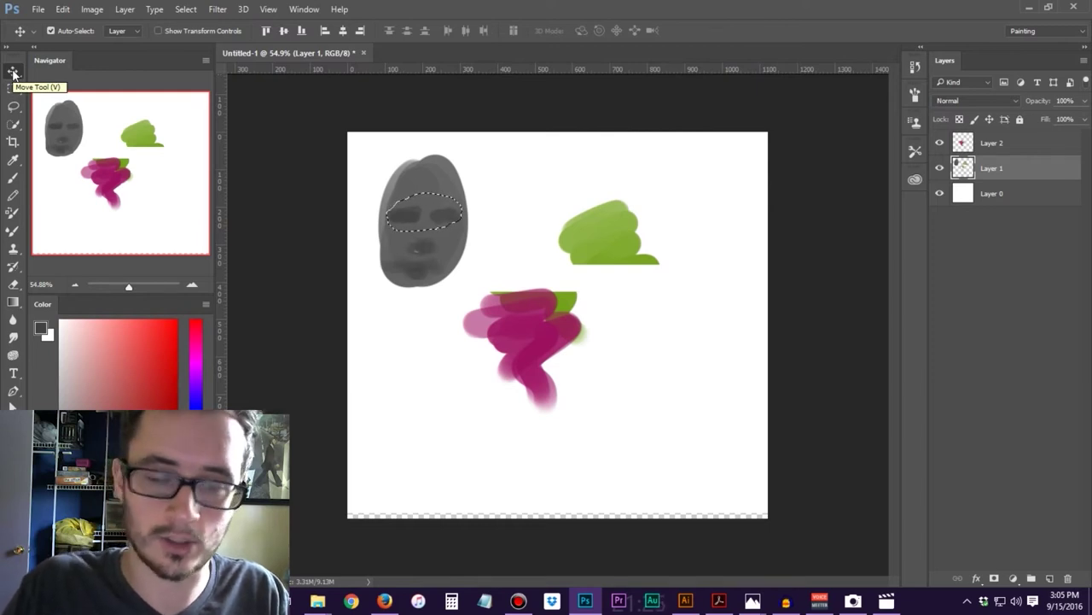
key("Down")
key("Down")
key("Down")
key("Down")
key("Down")
key("Down")
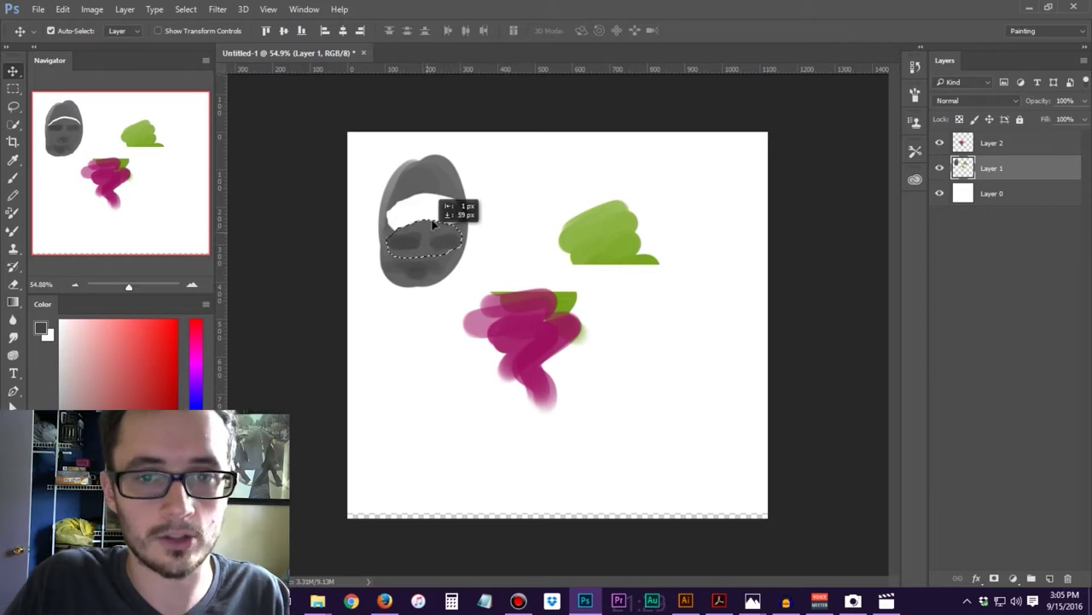
Nudge the selected eye band up and down a few times to compare positions
key("Up")
key("Up")
key("Up")
key("Up")
key("Up")
key("Up")
key("Down")
key("Down")
key("Down")
key("Down")
key("Down")
key("Up")
key("Up")
key("Up")
key("Up")
key("Up")
key("Down")
key("Down")
key("Down")
key("Down")
key("Down")
key("Up")
key("Up")
key("Up")
key("Down")
key("Down")
key("Down")
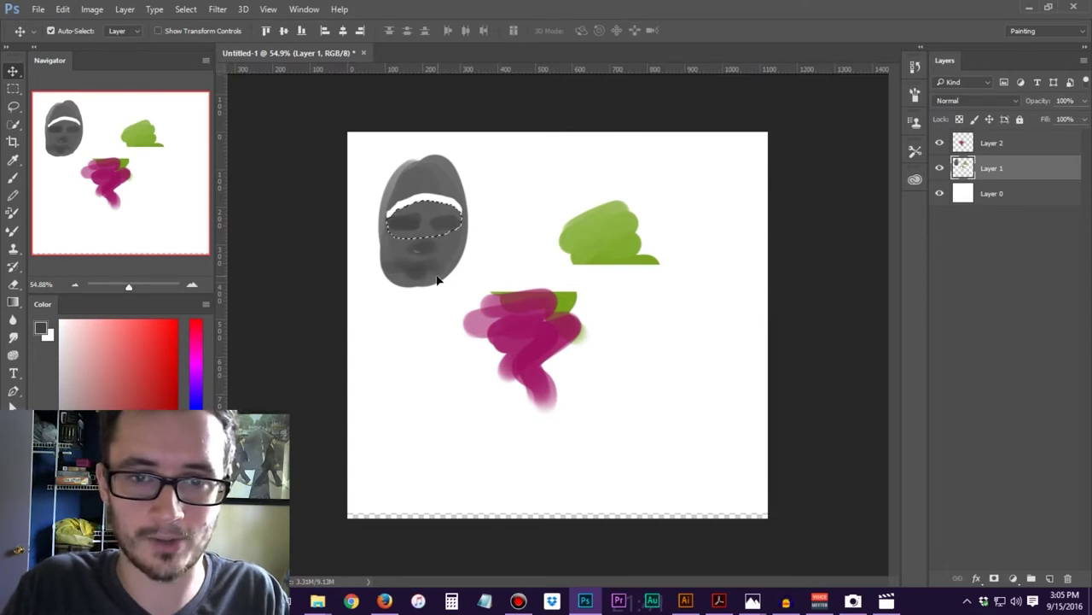
Deselect and brush grey over the white band across the face
key("ctrl+d")
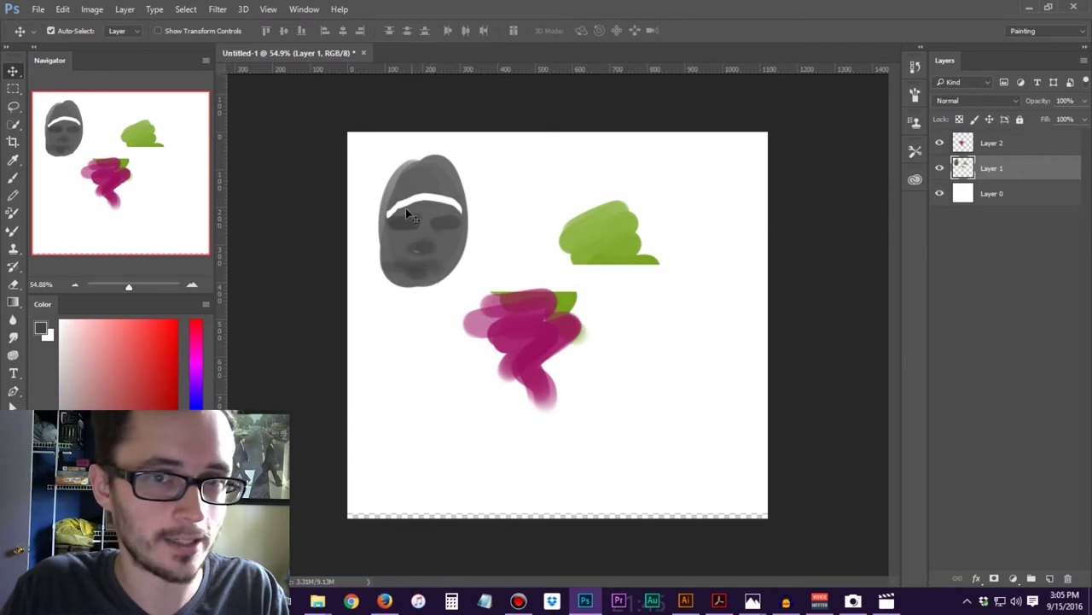
key("b")
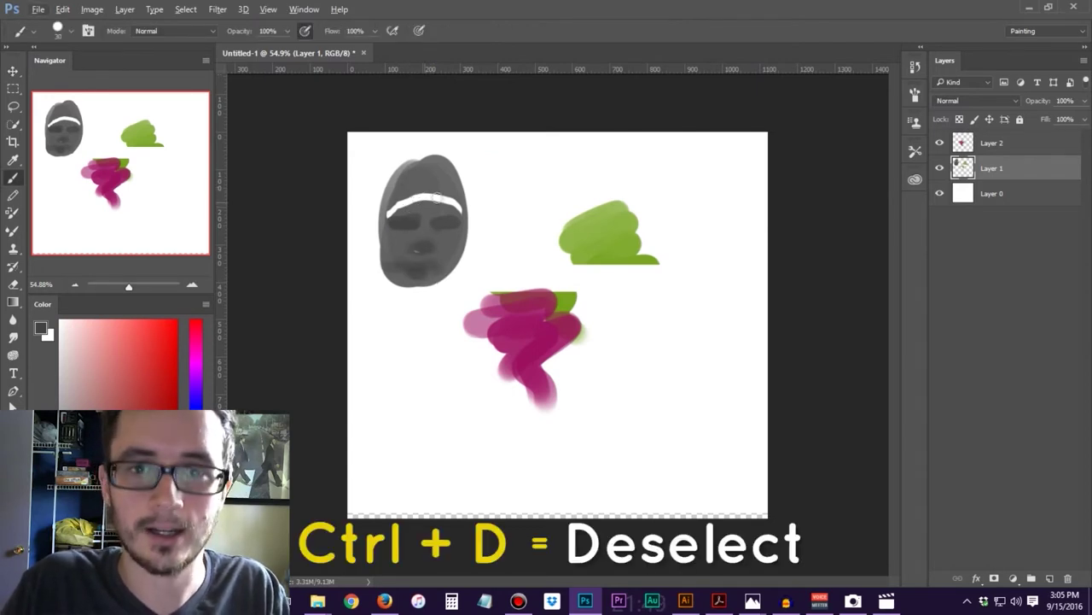
mouse_move(401, 218)
left_mouse_down()
mouse_move(390, 214)
mouse_move(402, 201)
mouse_move(447, 195)
left_mouse_up()
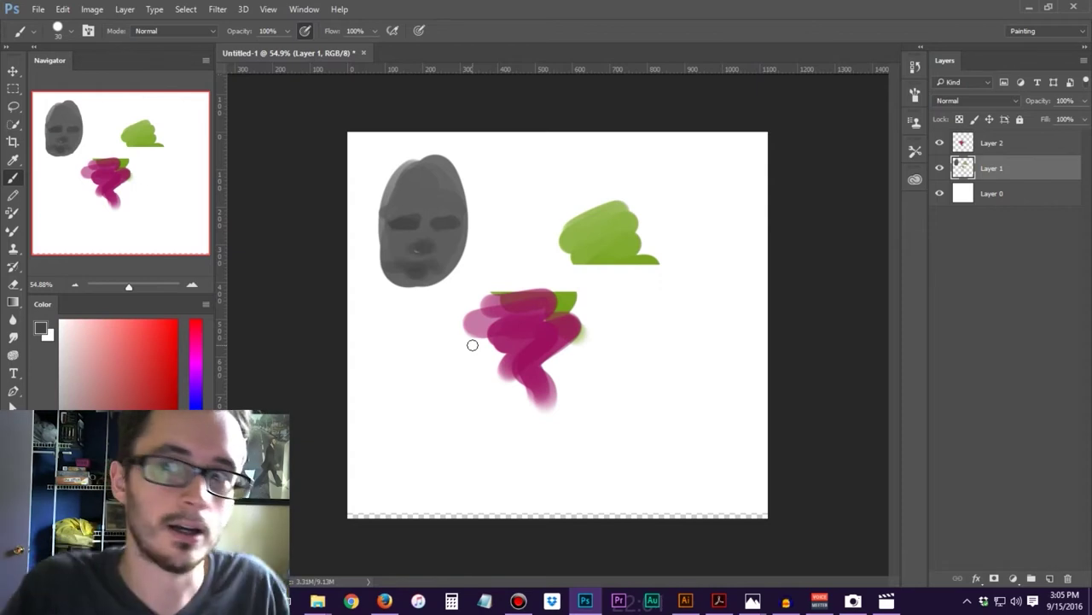
left_click(14, 89)
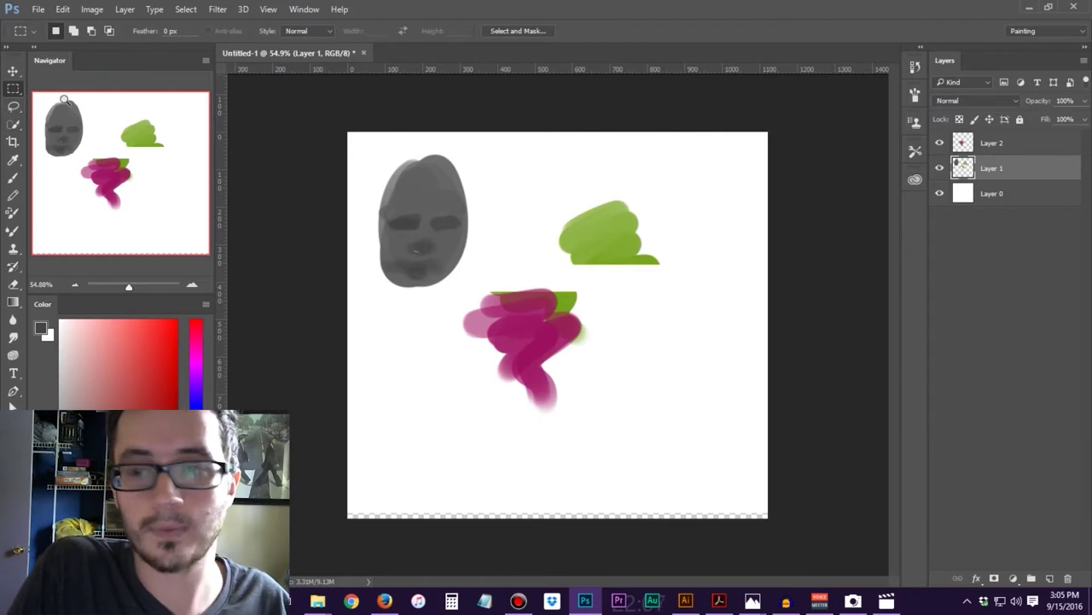
Undo to restore the white band, then try the Lasso and Marquee flyout options
key("ctrl+z")
key("ctrl+z")
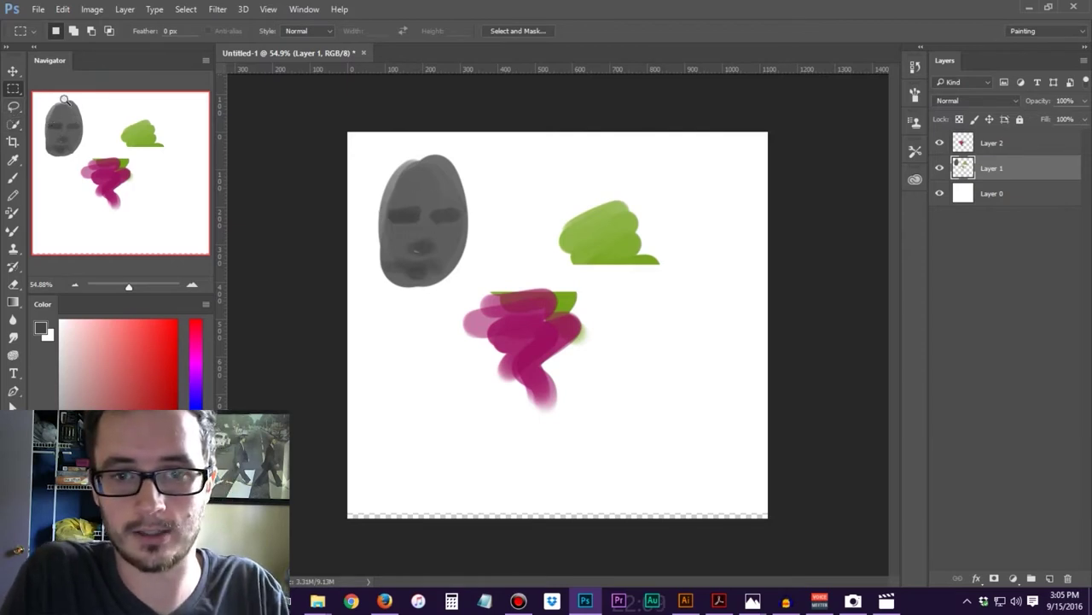
key("ctrl+shift+z")
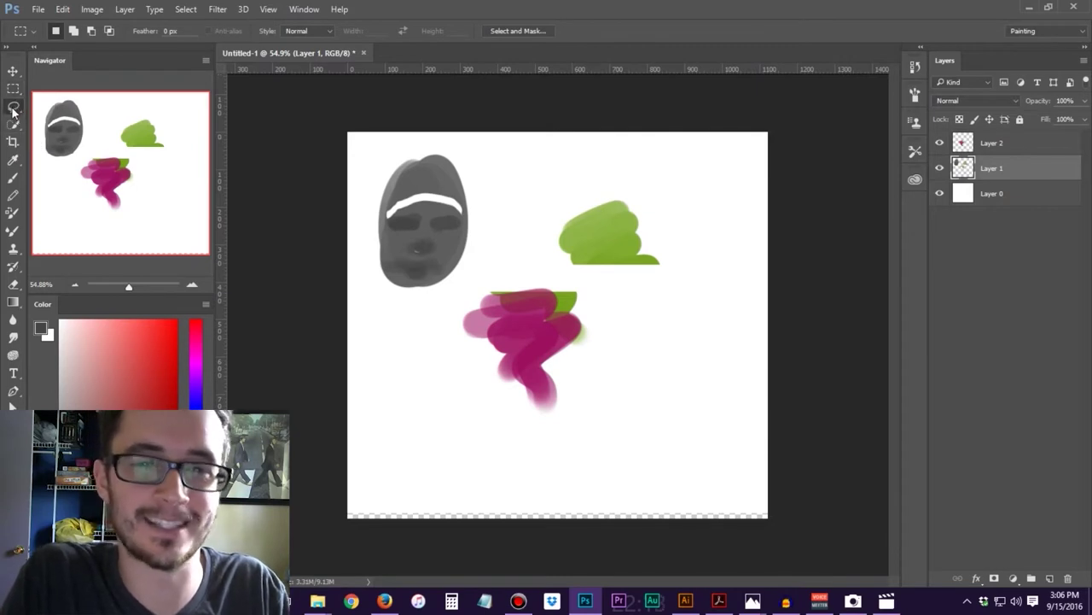
left_click(14, 108)
left_click(48, 108)
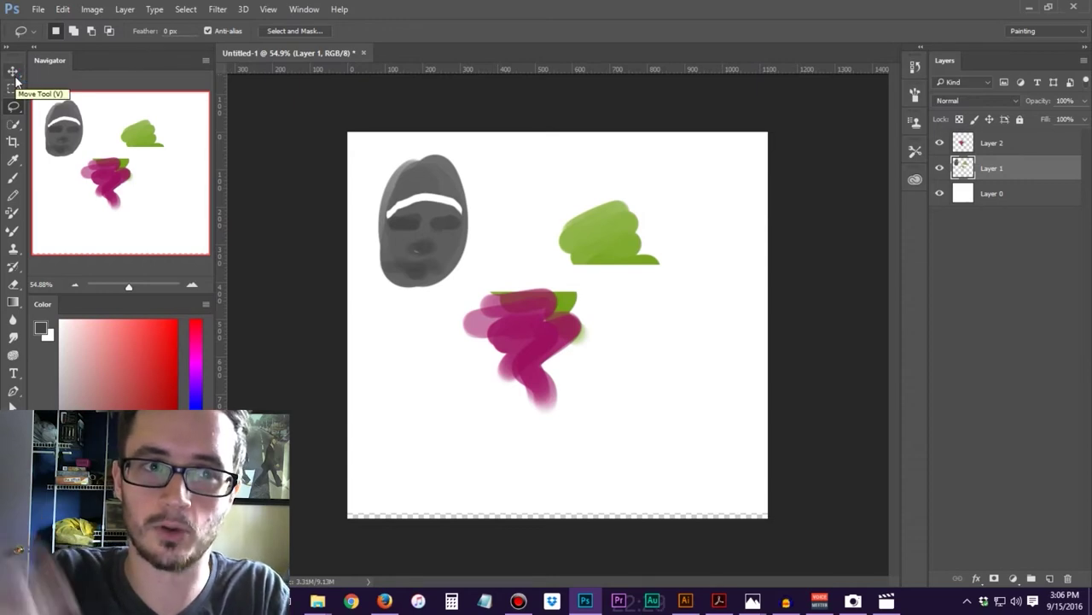
right_click(16, 107)
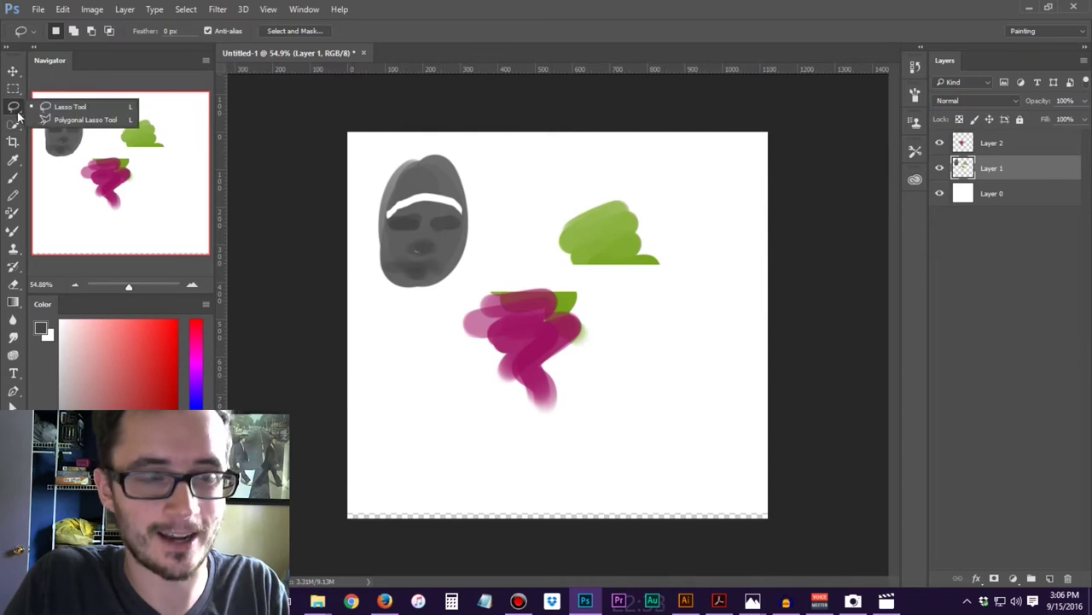
left_click(14, 87)
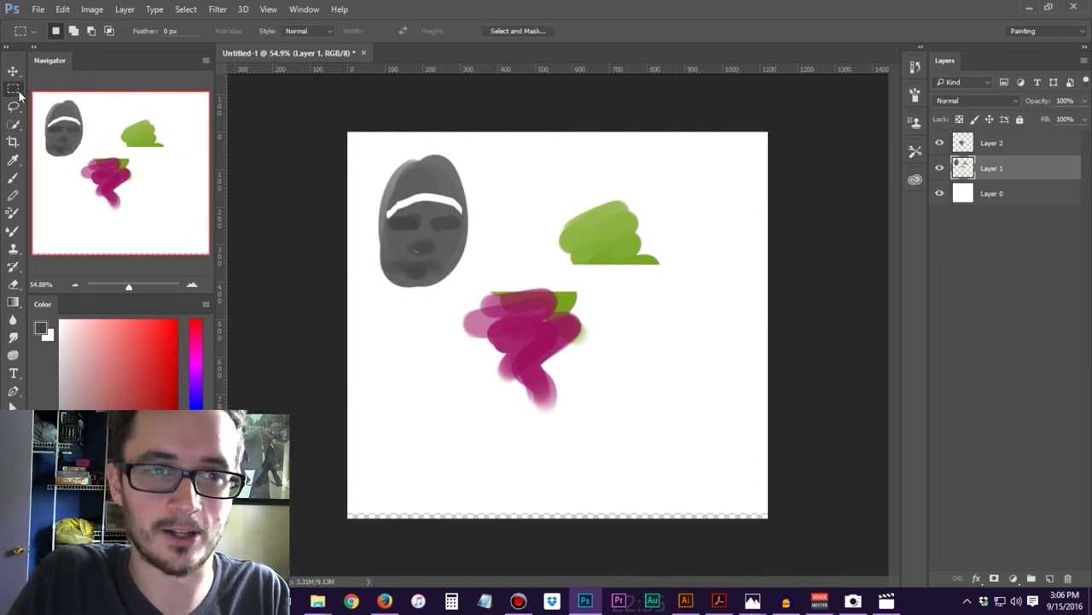
right_click(14, 90)
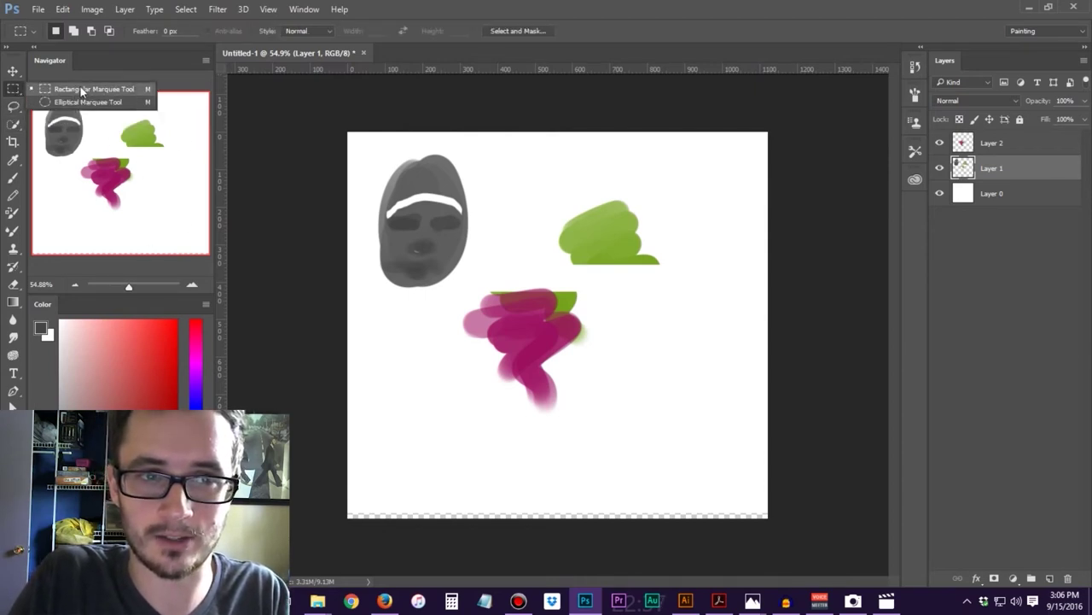
left_click(13, 107)
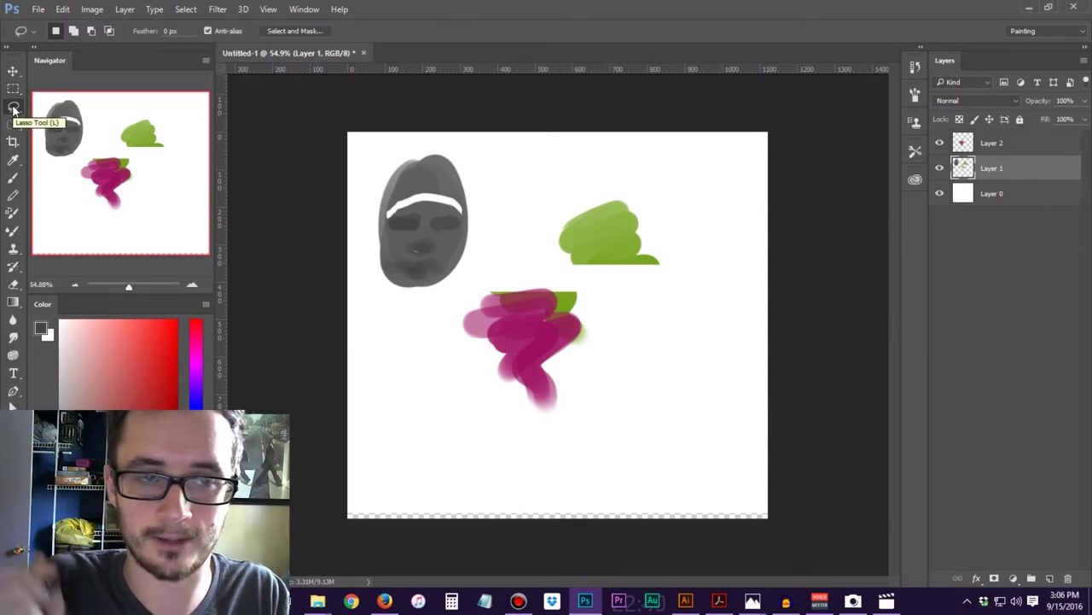
Lasso the grey face, move it toward the green stroke, then undo the move
left_click_drag(413, 172, 383, 249)
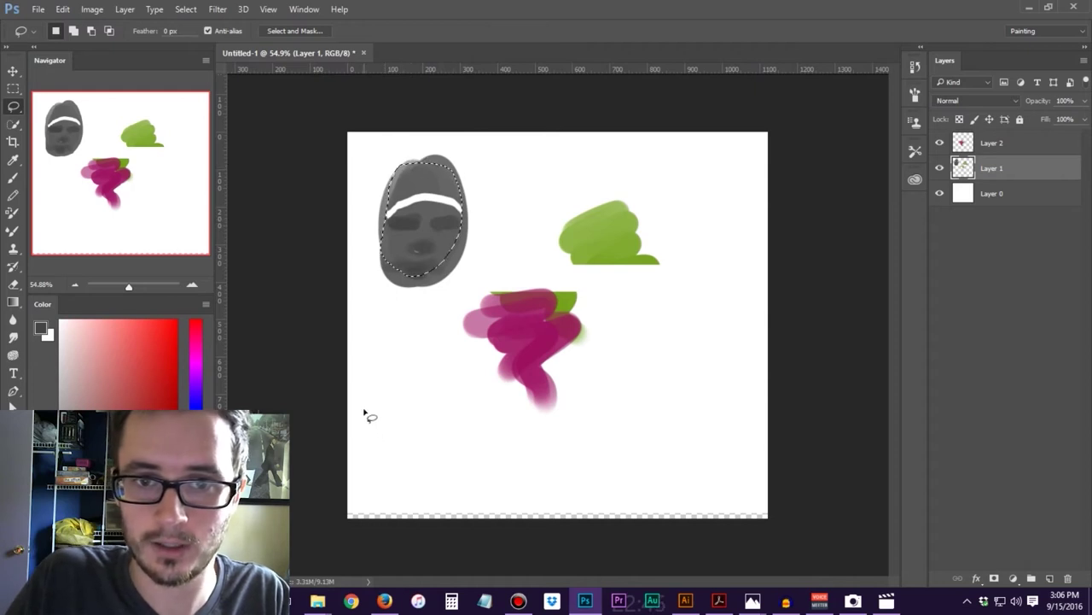
key("v")
left_click_drag(470, 239, 570, 216)
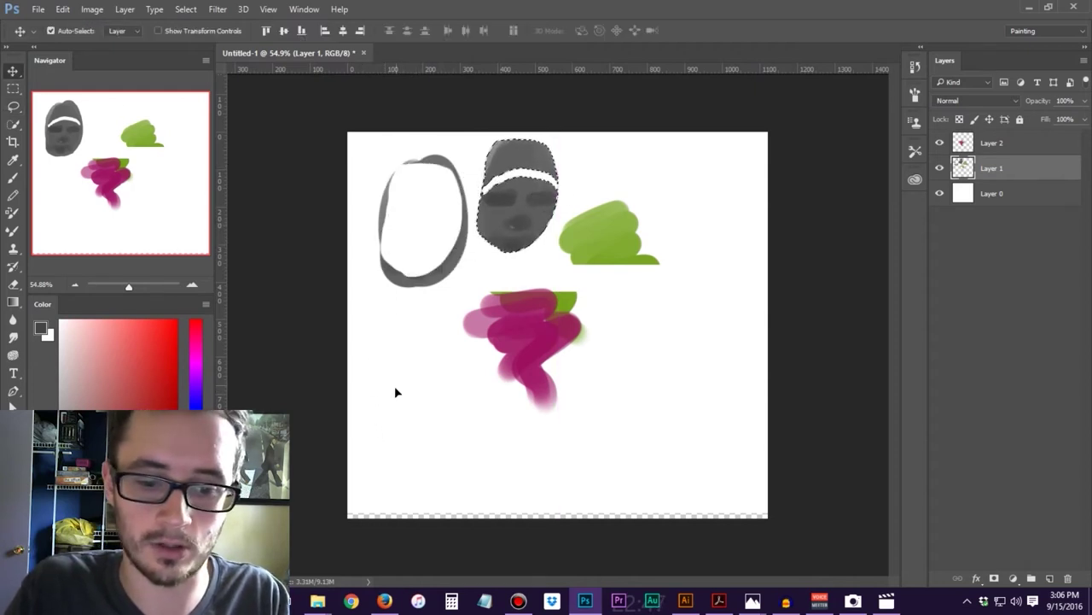
key("ctrl+alt+z")
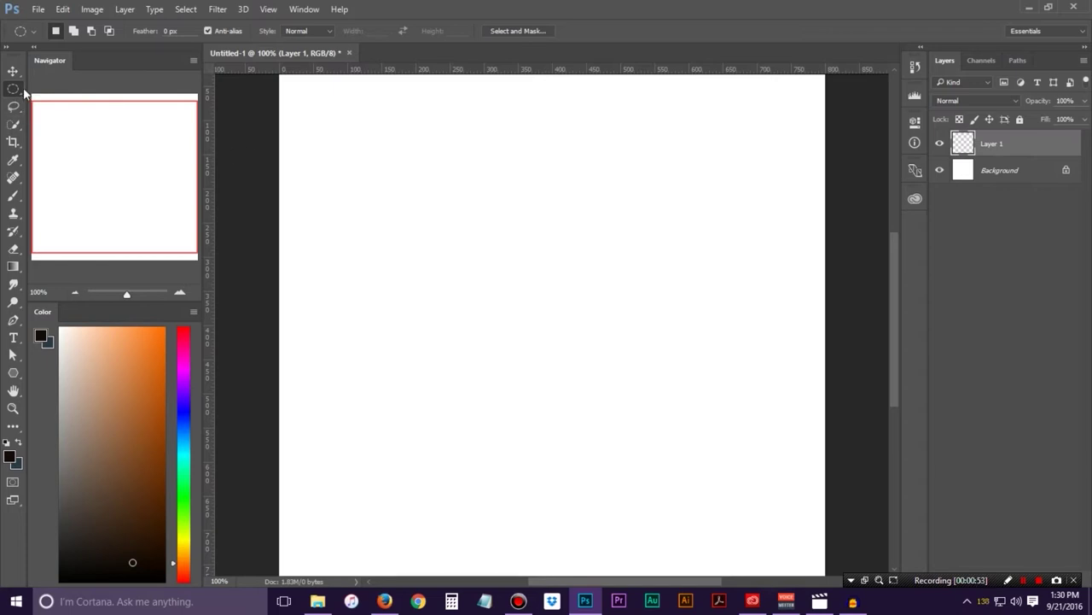
Make a circular selection near the centre and fill it with solid black
left_click_drag(438, 174, 658, 395)
key("b")
mouse_move(378, 214)
left_mouse_down()
mouse_move(415, 256)
mouse_move(406, 372)
left_mouse_up()
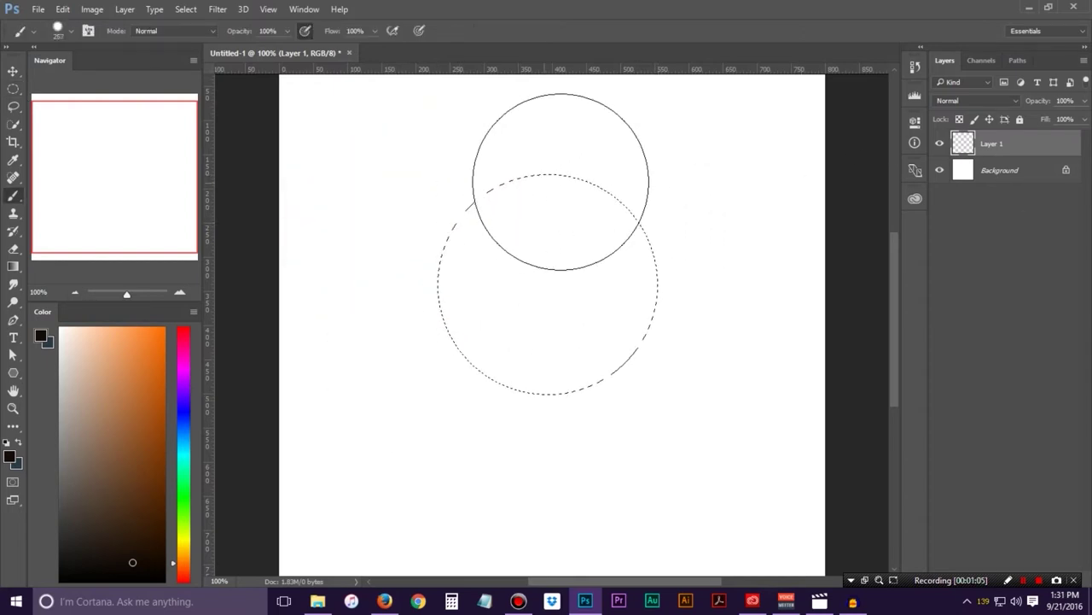
mouse_move(654, 196)
left_mouse_down()
mouse_move(582, 163)
mouse_move(473, 154)
mouse_move(396, 207)
left_mouse_up()
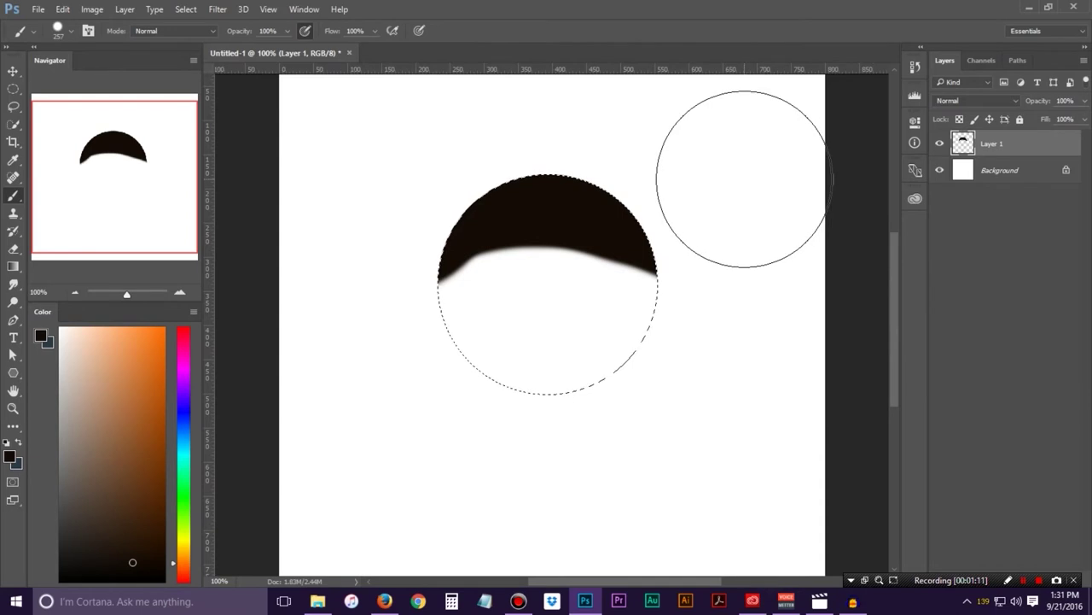
key("ctrl+d")
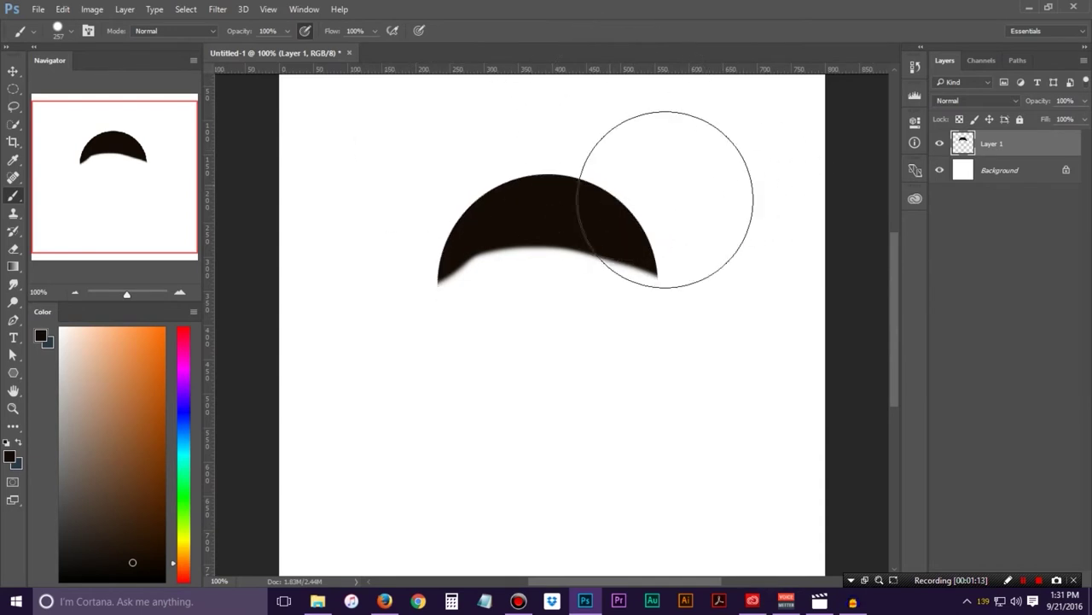
key("ctrl+shift+d")
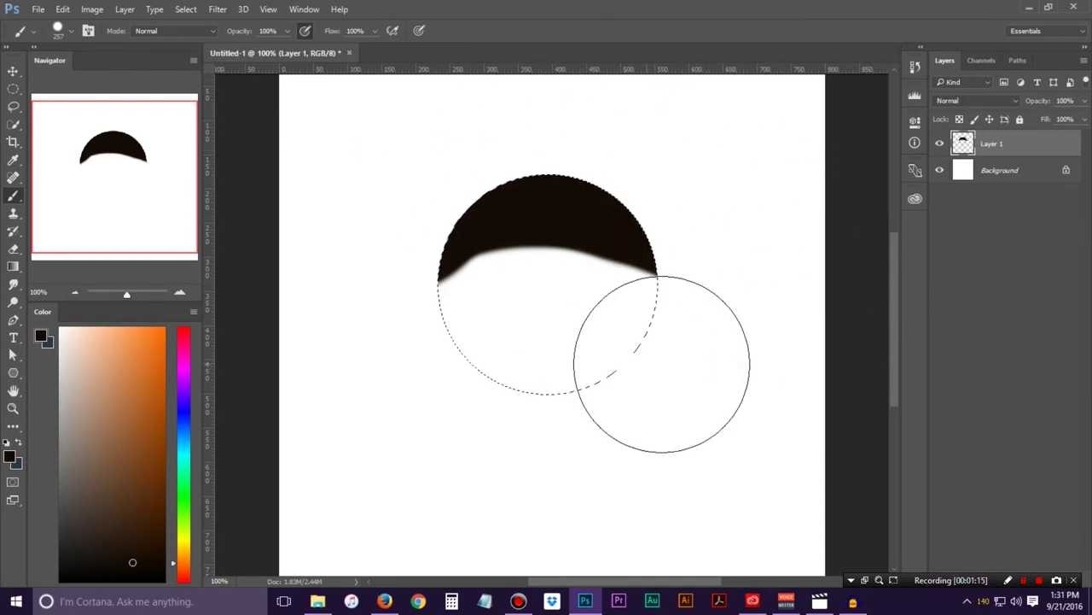
key("alt+BackSpace")
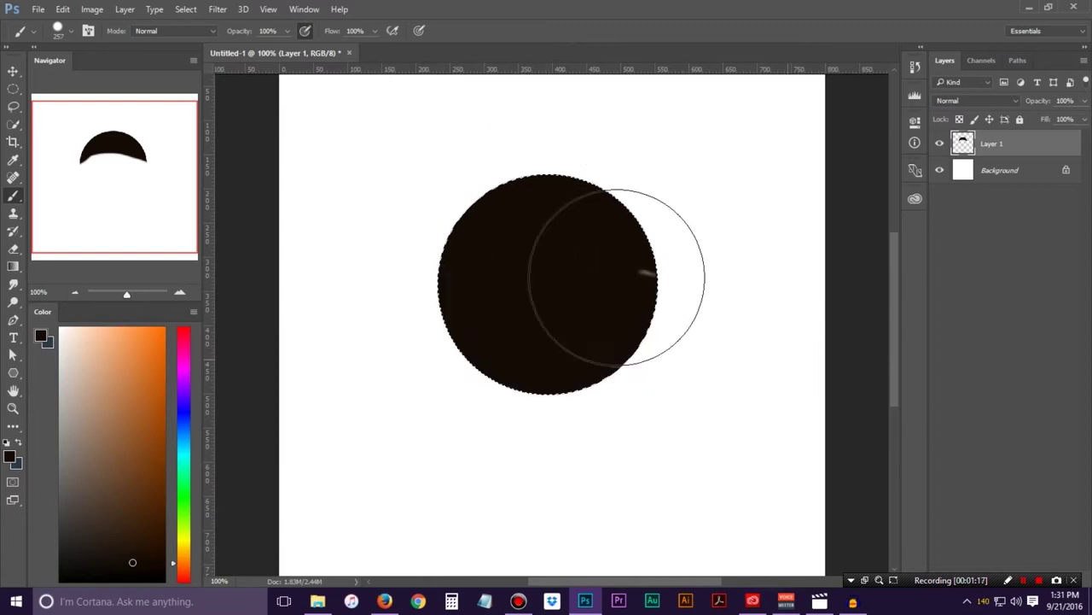
Paint a tan highlight on the circle with a soft 335 px brush to form a sphere
mouse_move(373, 398)
left_mouse_down()
mouse_move(398, 158)
mouse_move(339, 215)
left_mouse_up()
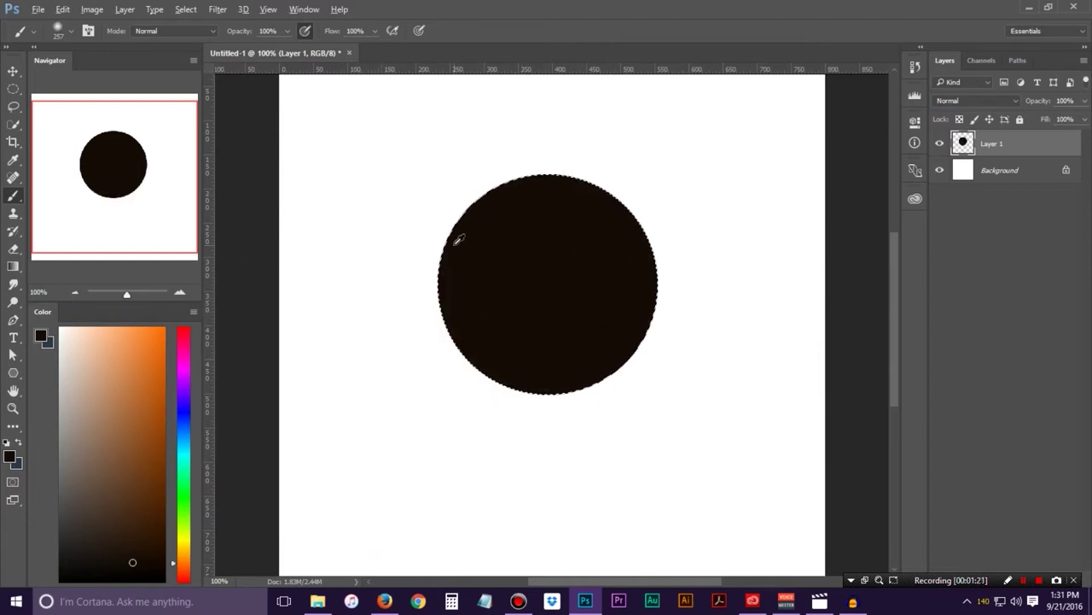
mouse_move(90, 453)
left_mouse_down()
mouse_move(103, 448)
mouse_move(88, 398)
left_mouse_up()
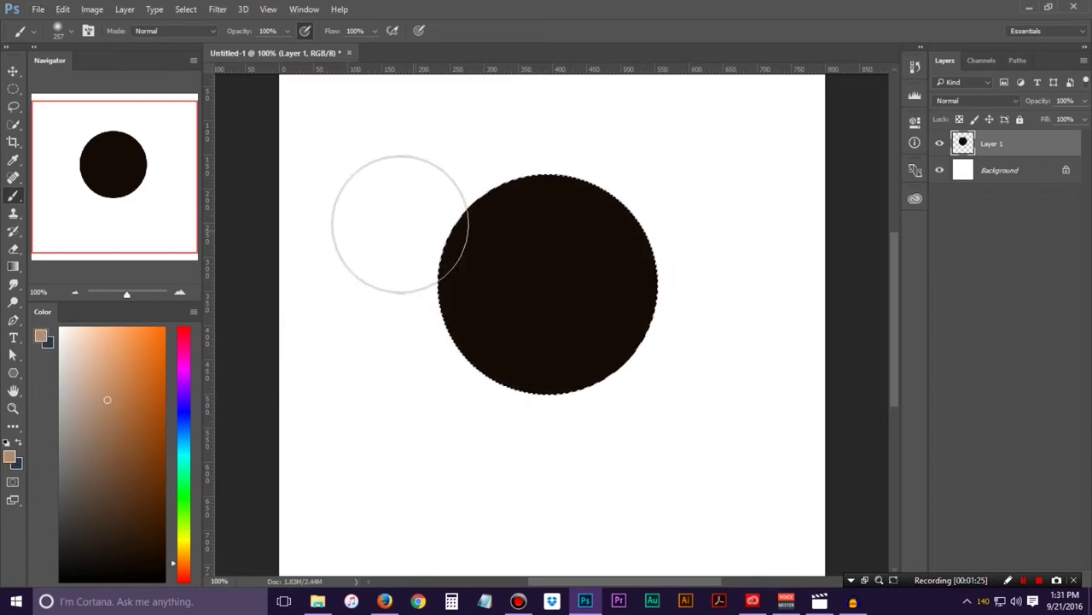
left_click_drag(435, 246, 478, 247)
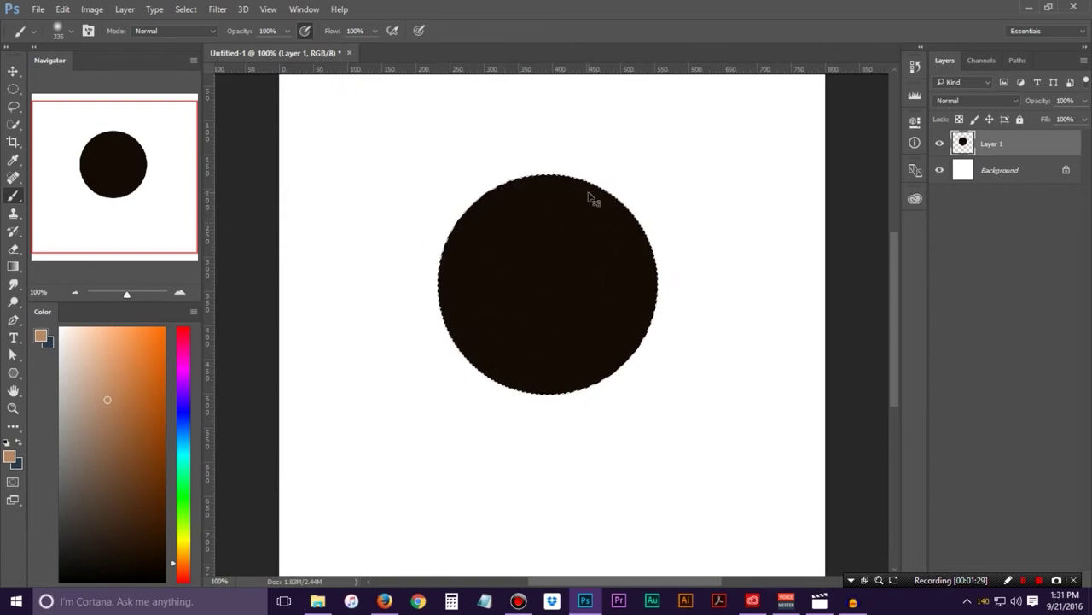
left_click(485, 201)
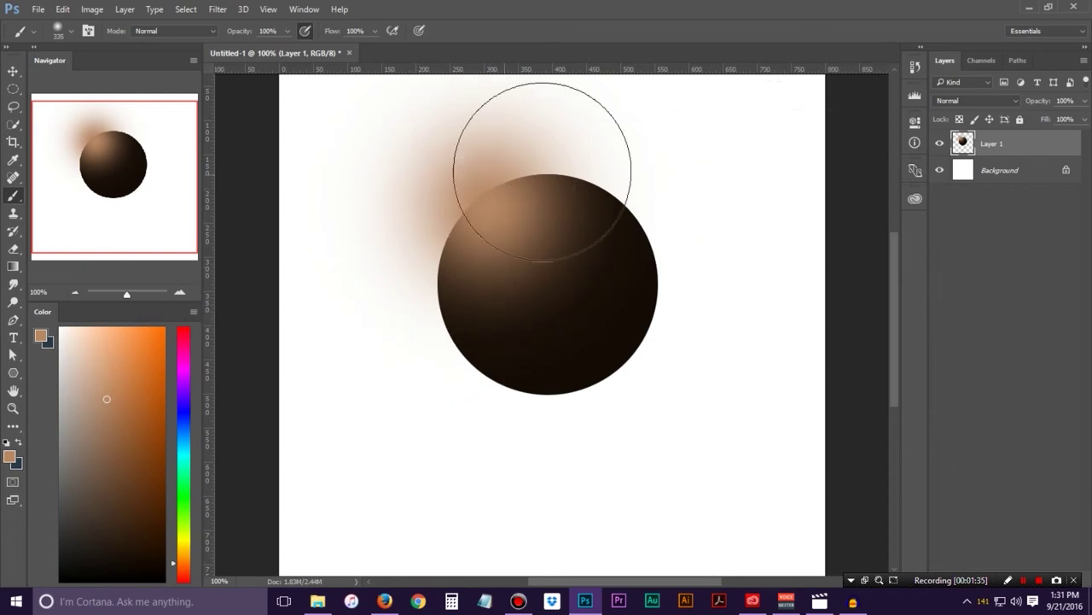
key("ctrl+z")
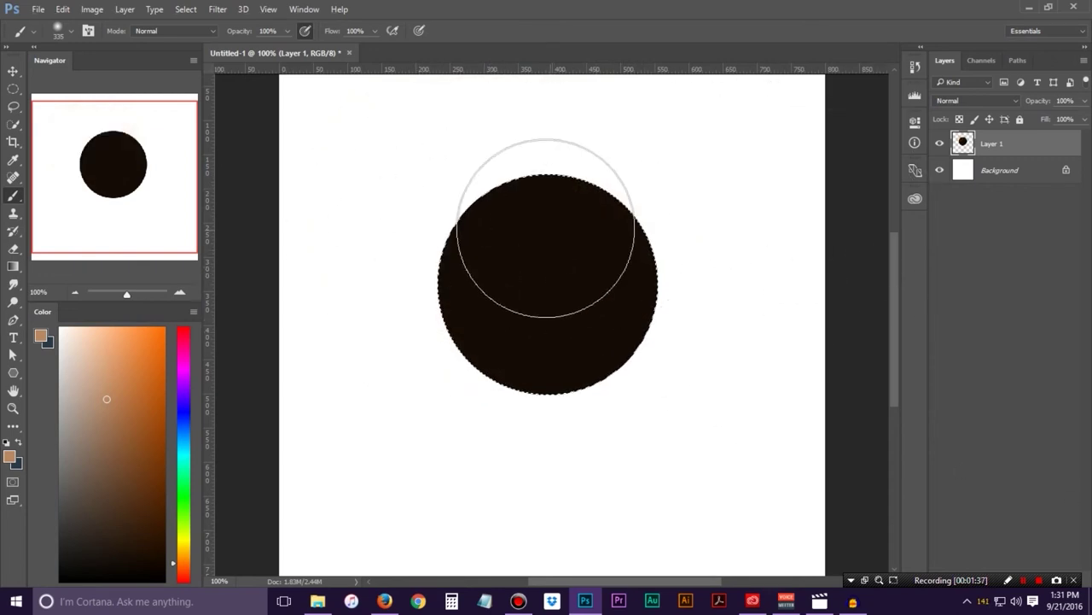
left_click(516, 227)
key("ctrl+d")
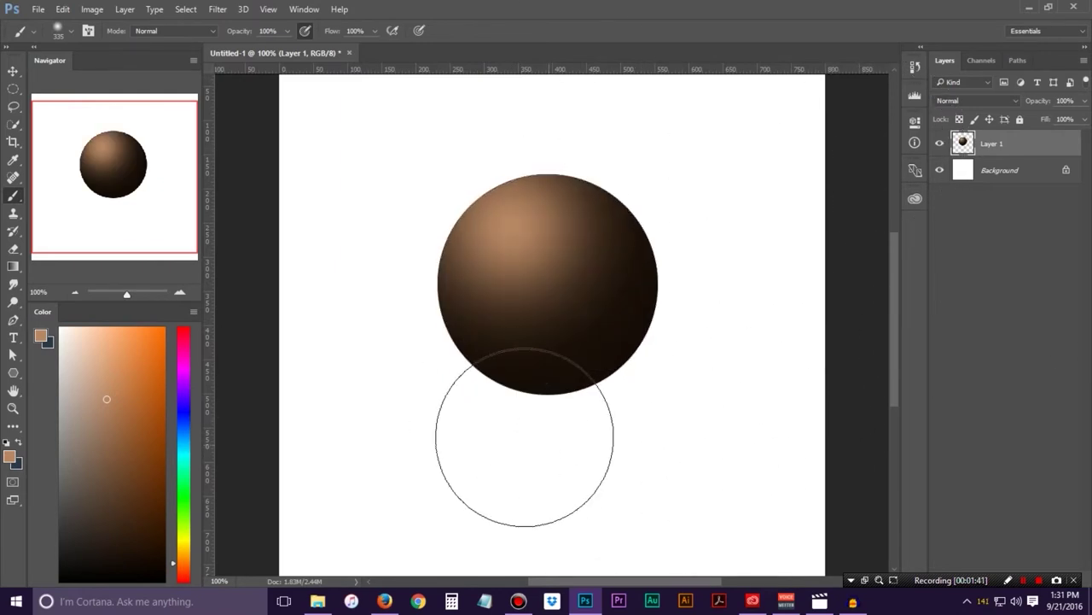
Lasso a wedge on the sphere, lighten it with tan, and undo a flat tan fill
left_click(13, 107)
mouse_move(397, 182)
left_mouse_down()
mouse_move(428, 290)
mouse_move(610, 321)
mouse_move(420, 203)
mouse_move(438, 168)
mouse_move(416, 138)
mouse_move(399, 177)
left_mouse_up()
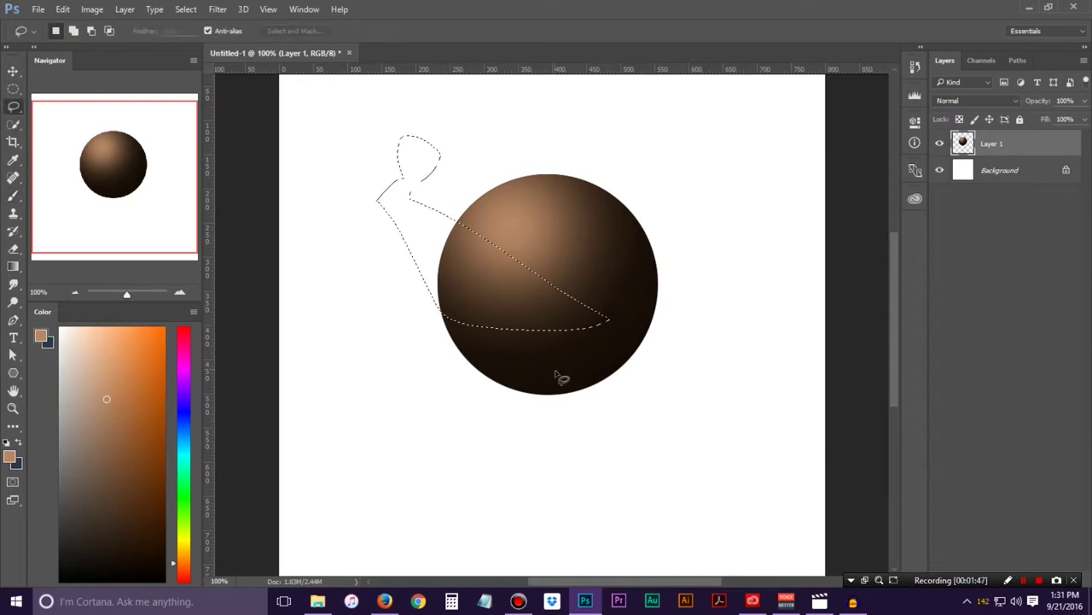
key("b")
left_click_drag(458, 329, 561, 323)
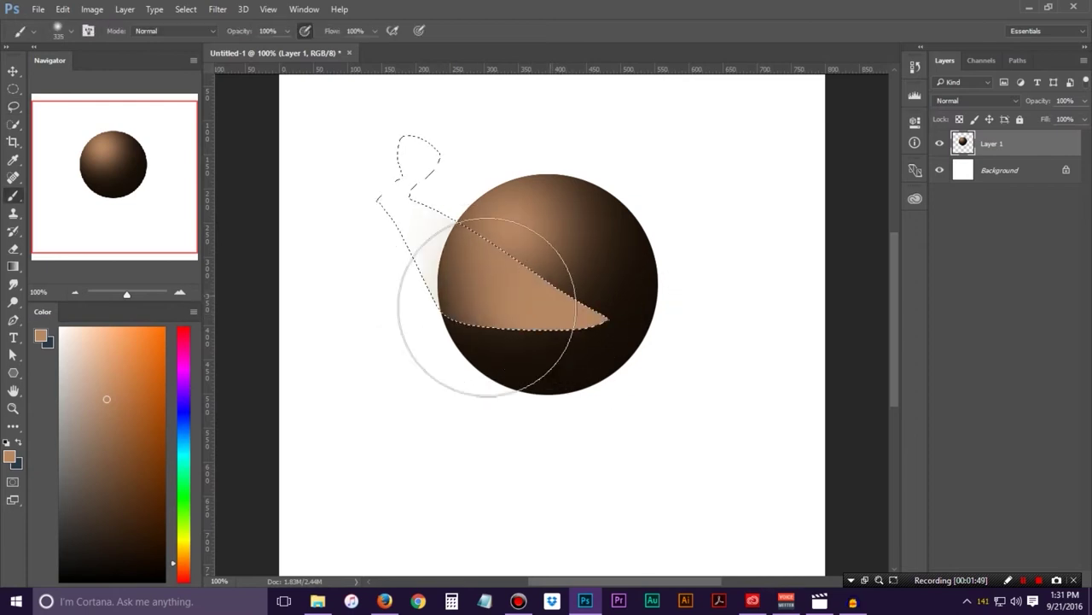
key("alt+BackSpace")
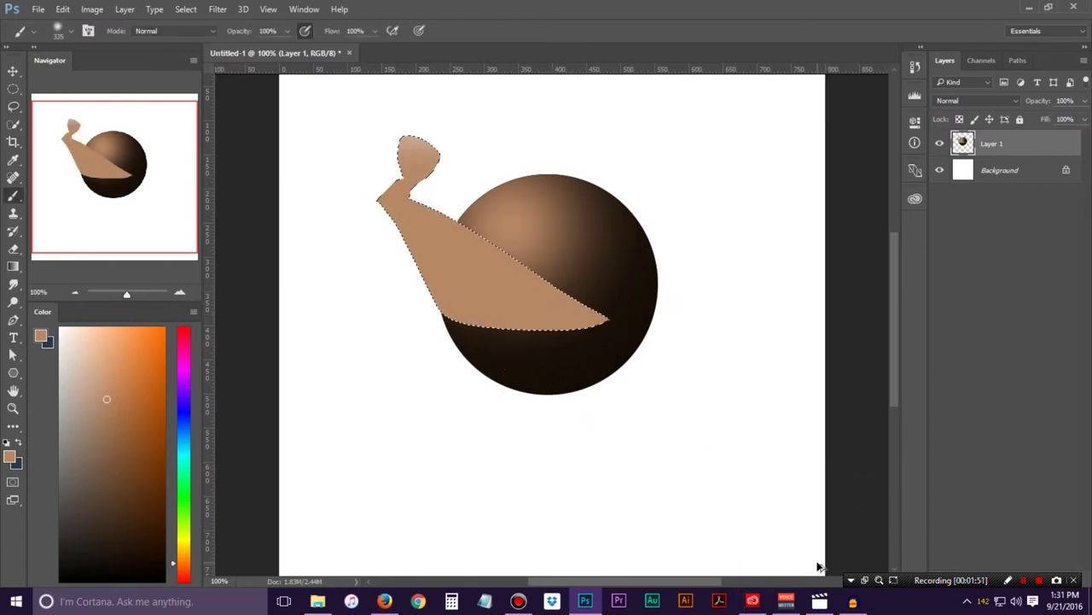
key("ctrl+z")
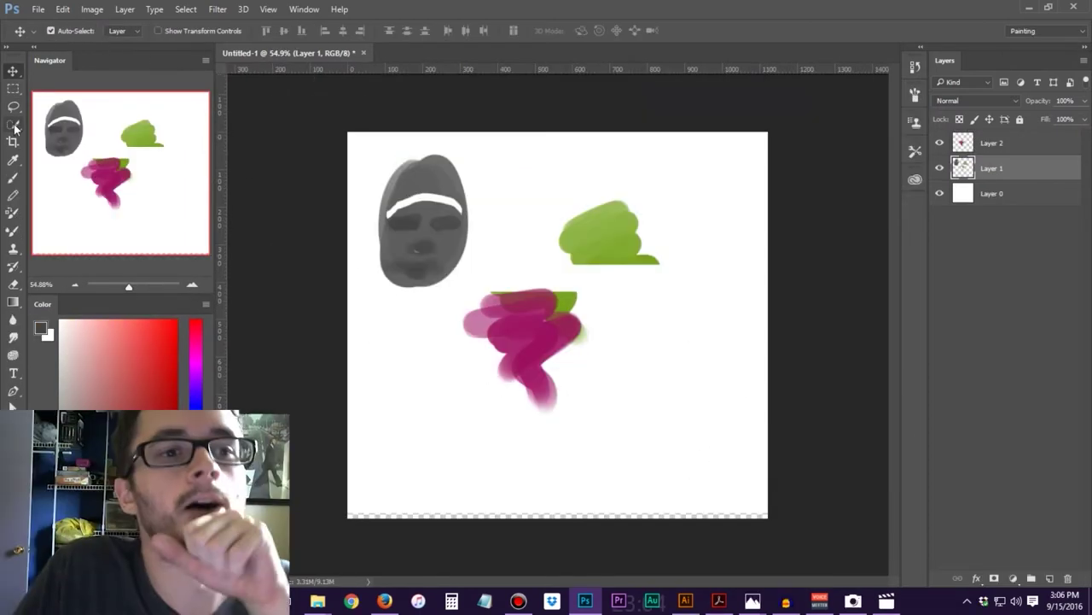
left_click(13, 125)
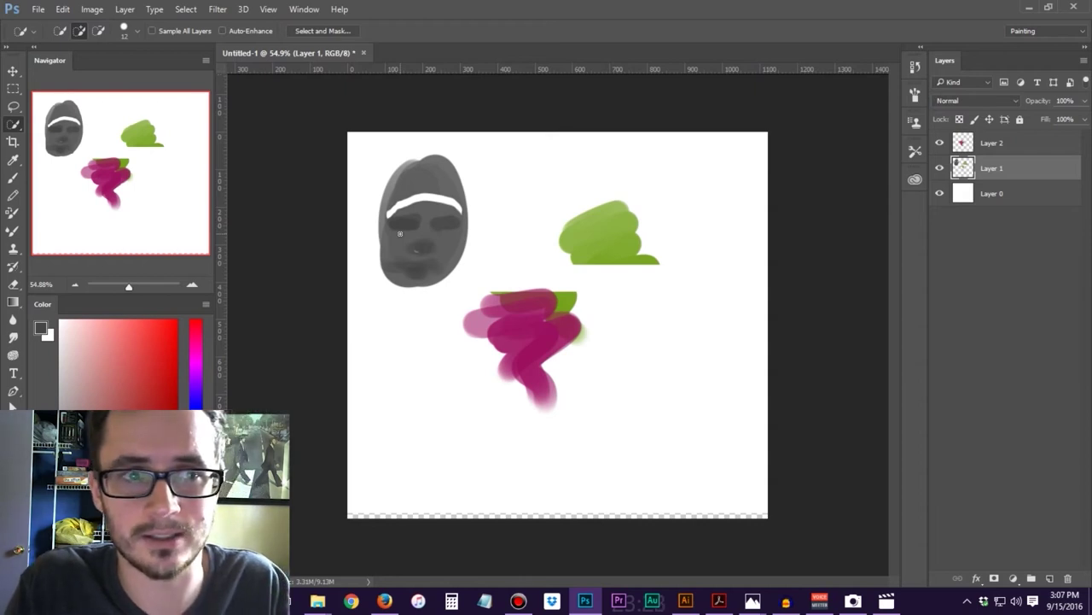
right_click(14, 126)
left_click(59, 124)
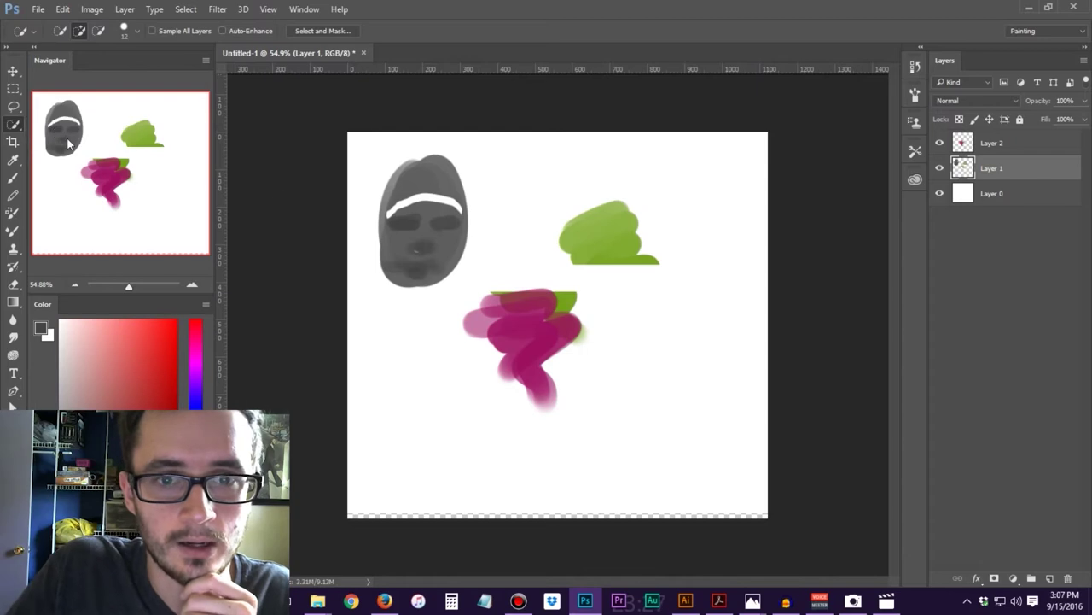
mouse_move(428, 172)
left_mouse_down()
mouse_move(403, 195)
mouse_move(398, 247)
left_mouse_up()
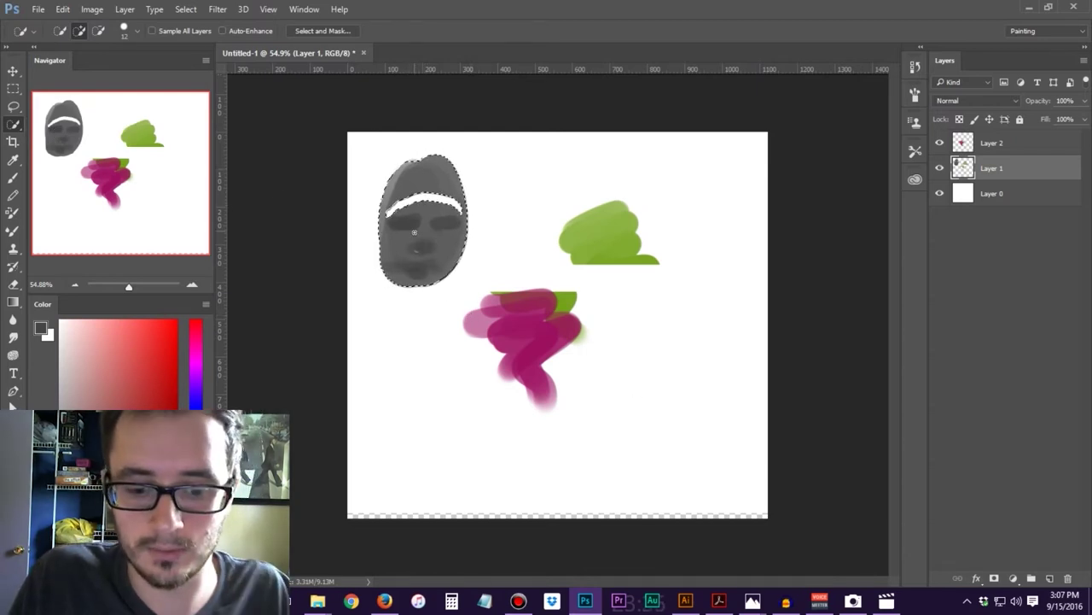
key("v")
left_click_drag(431, 219, 422, 345)
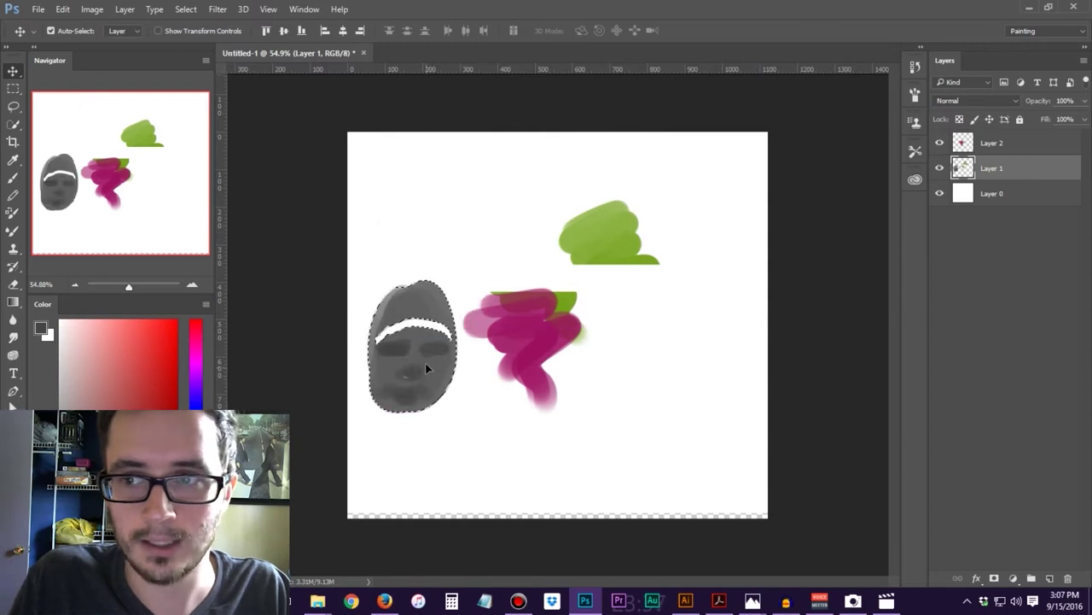
key("ctrl+alt+z")
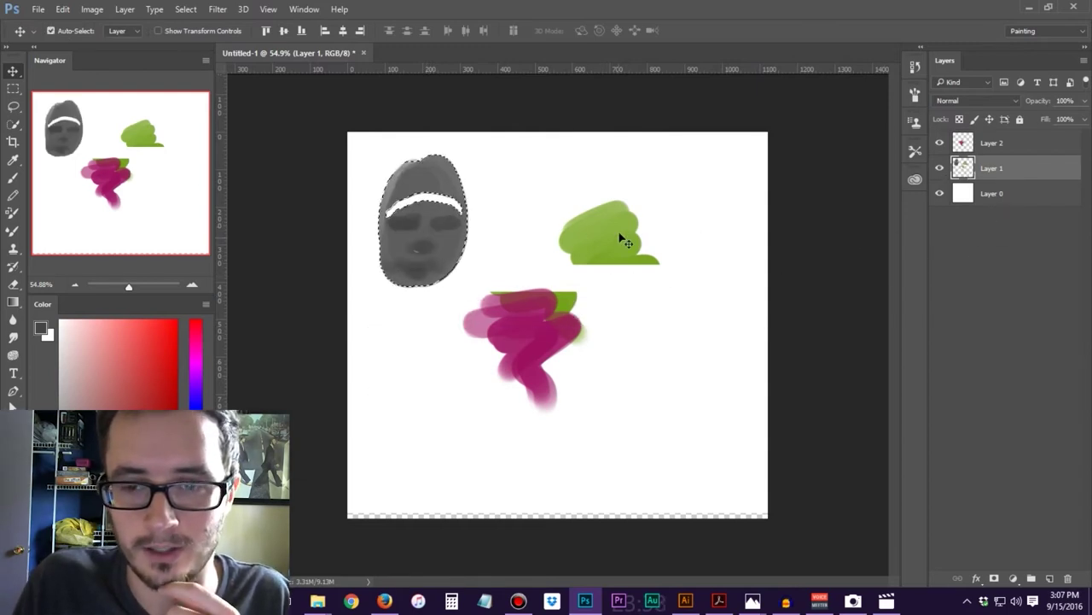
key("ctrl+d")
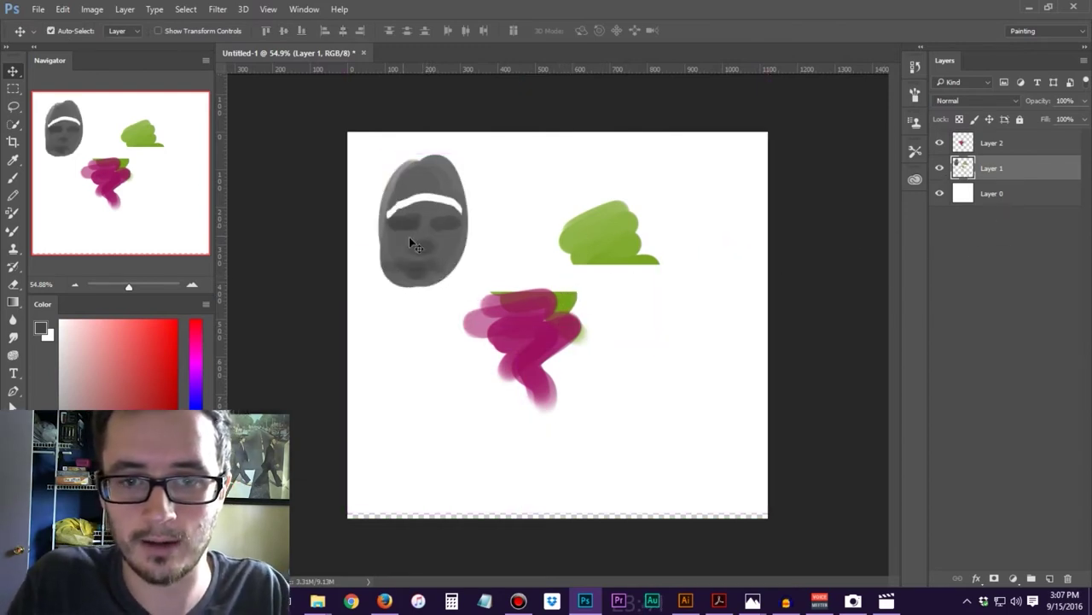
left_click_drag(409, 236, 452, 292)
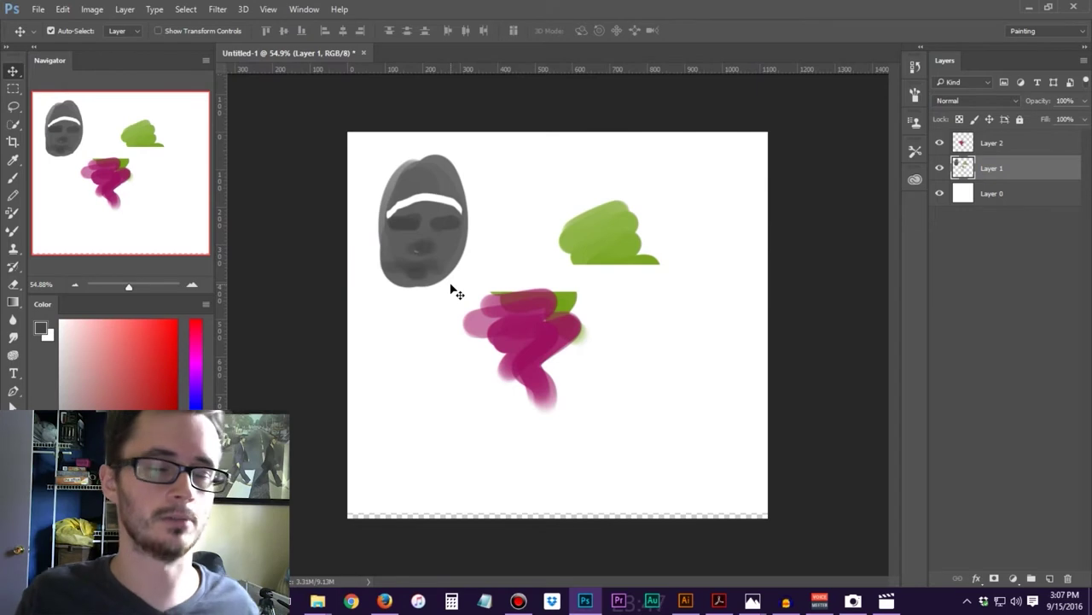
left_click(13, 142)
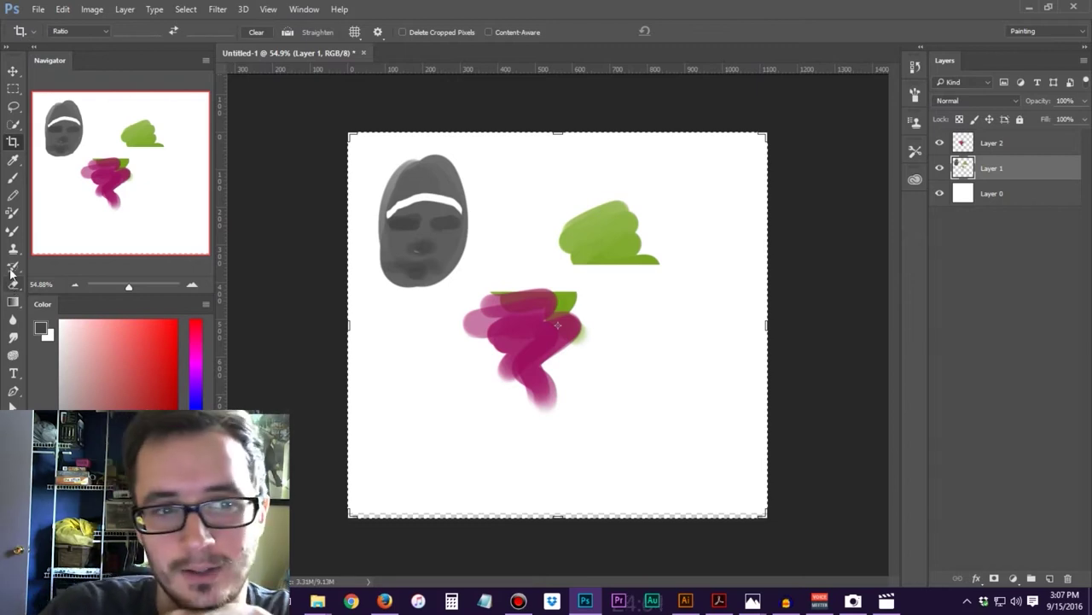
left_click_drag(350, 329, 328, 324)
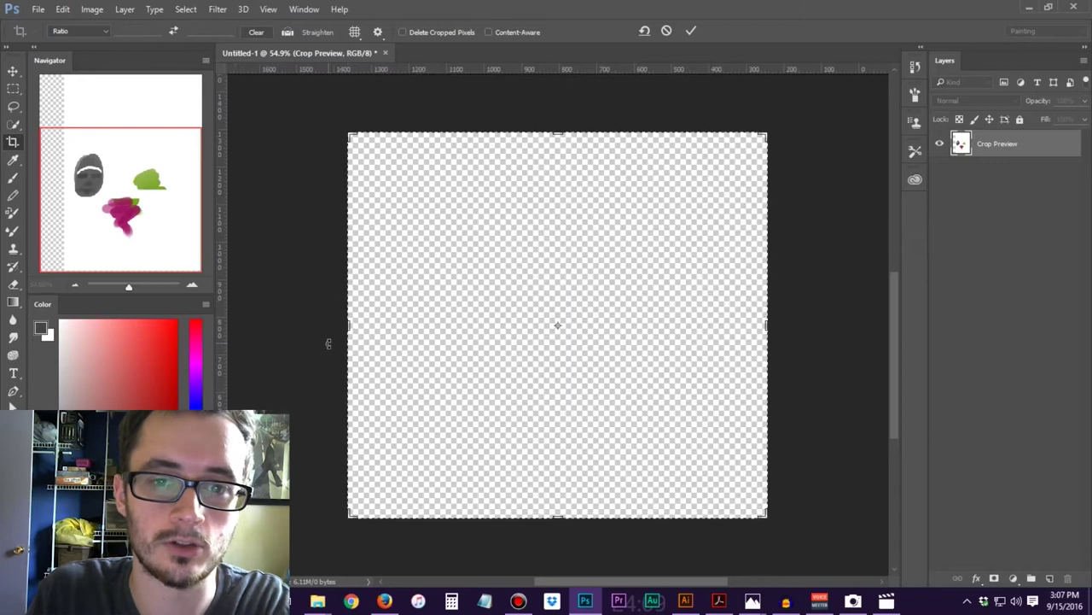
key("Escape")
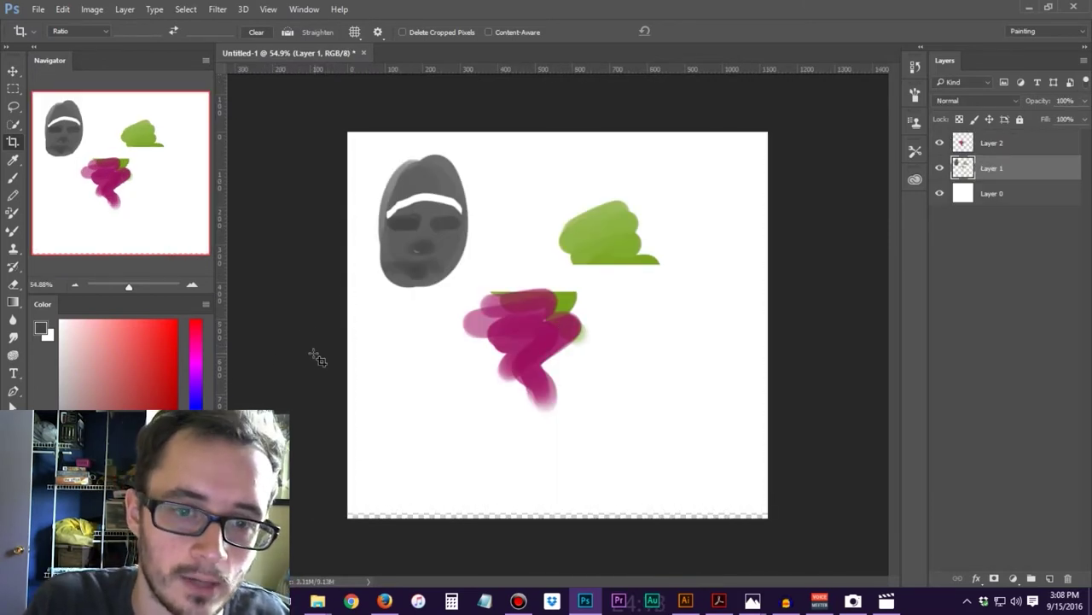
left_click(419, 391)
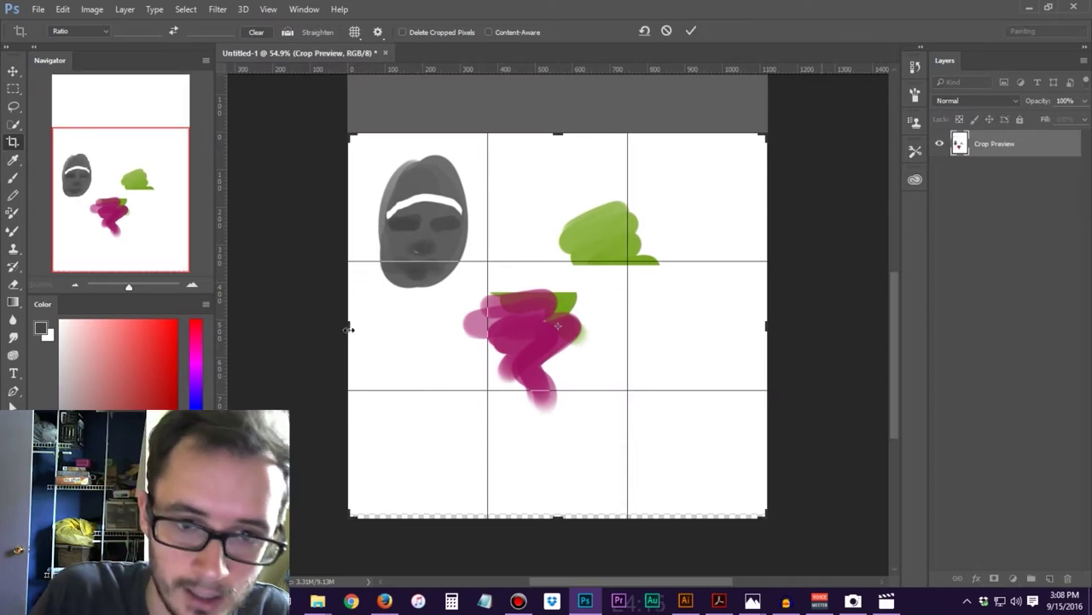
left_click_drag(349, 329, 310, 320)
key("Return")
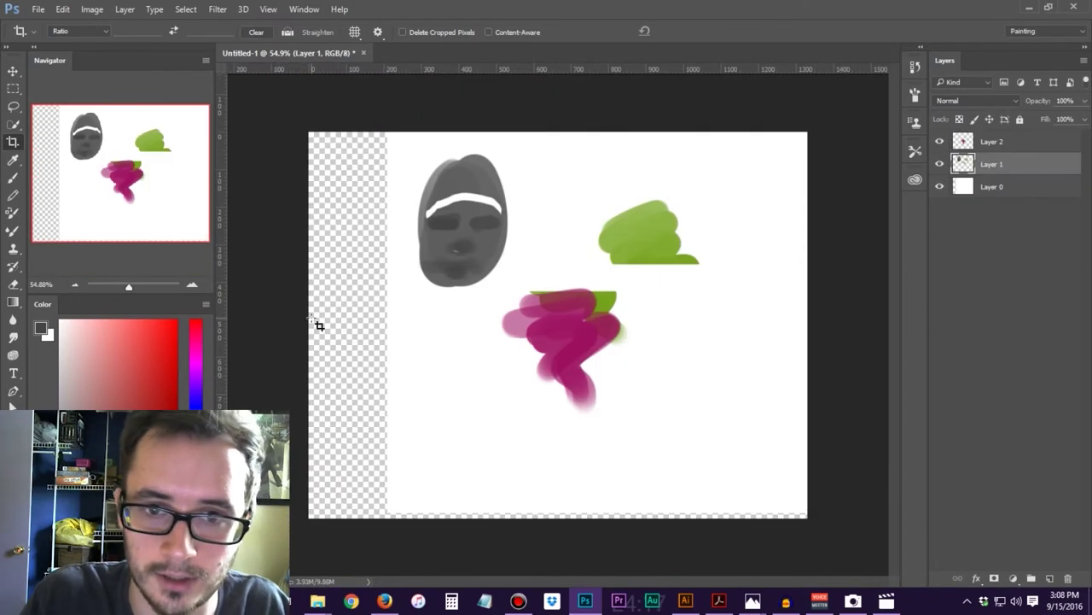
key("ctrl+z")
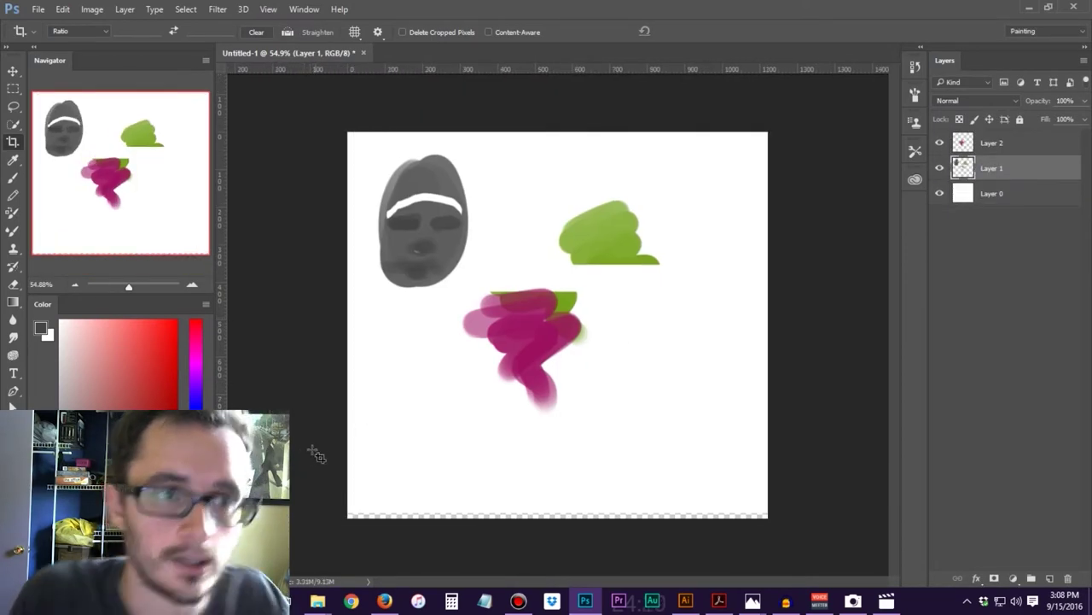
Sample the green, magenta, background and grey face colours with the Eyedropper
left_click(13, 160)
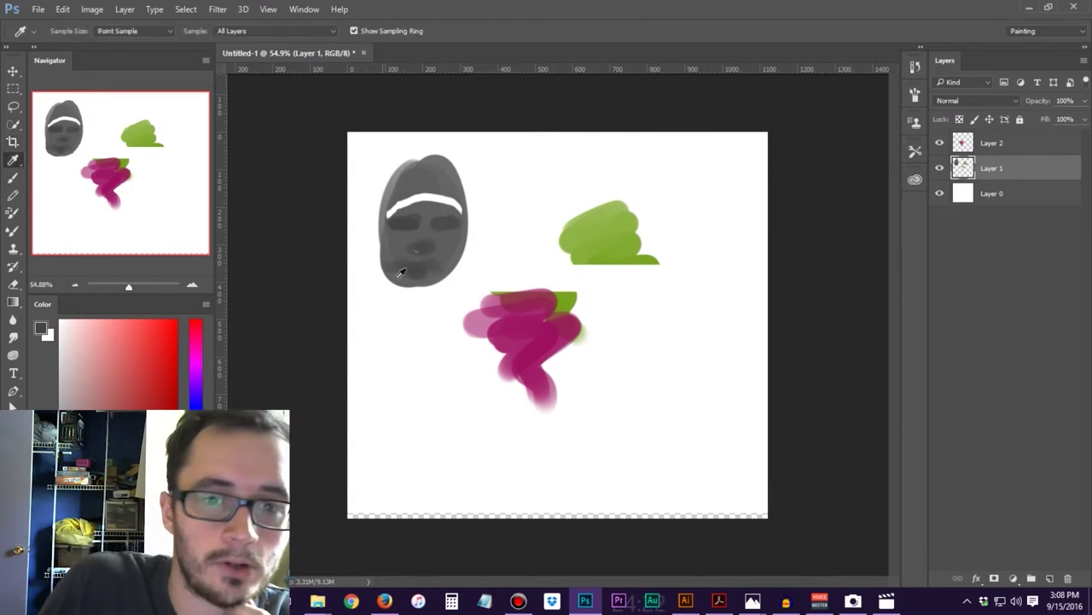
left_click(610, 242)
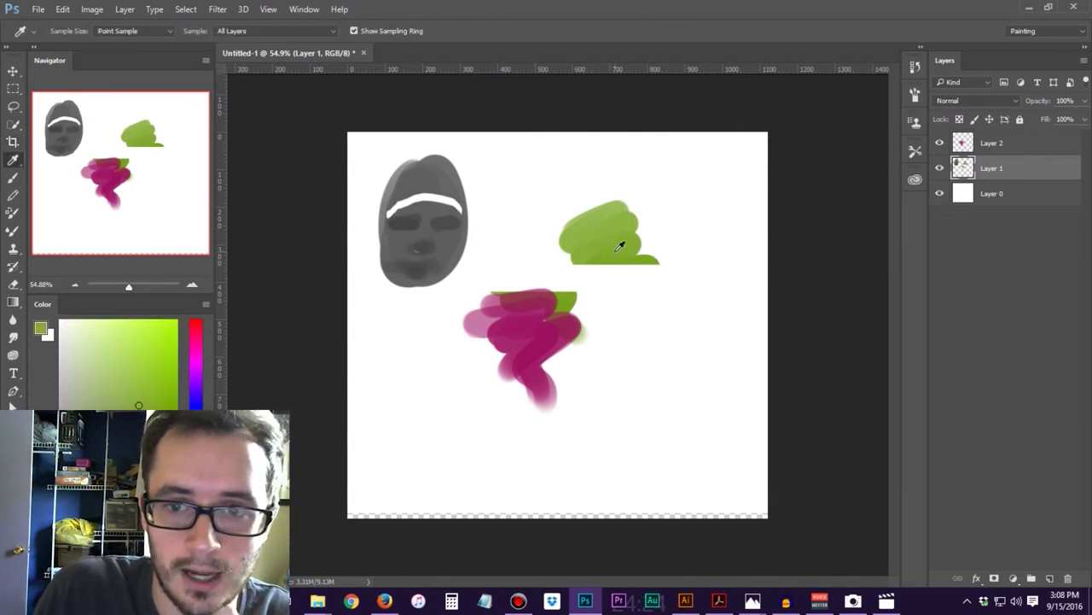
left_click(523, 312)
left_click(534, 346)
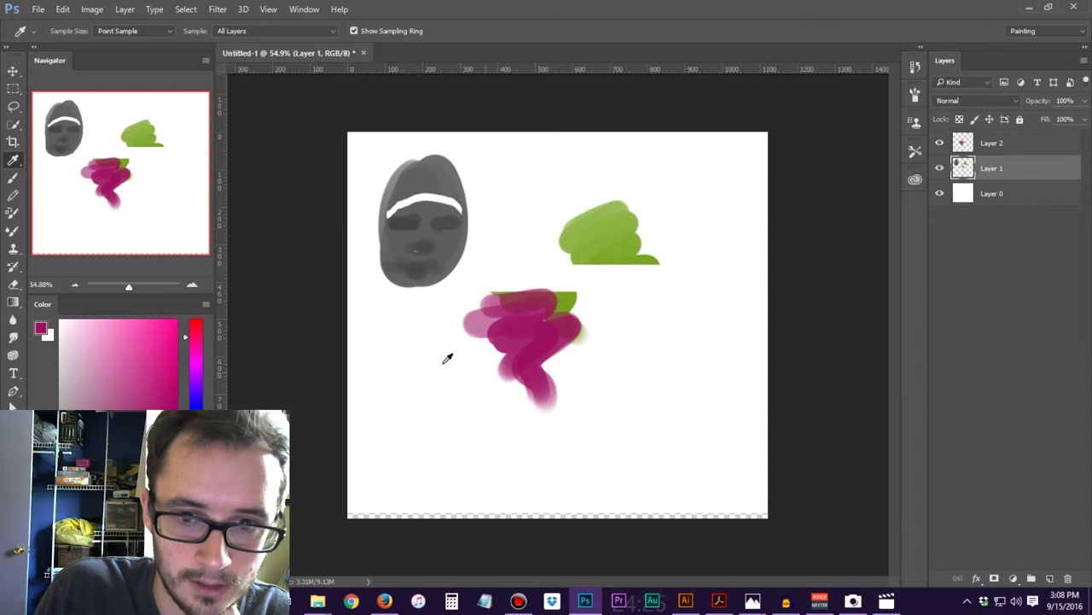
left_click(314, 391)
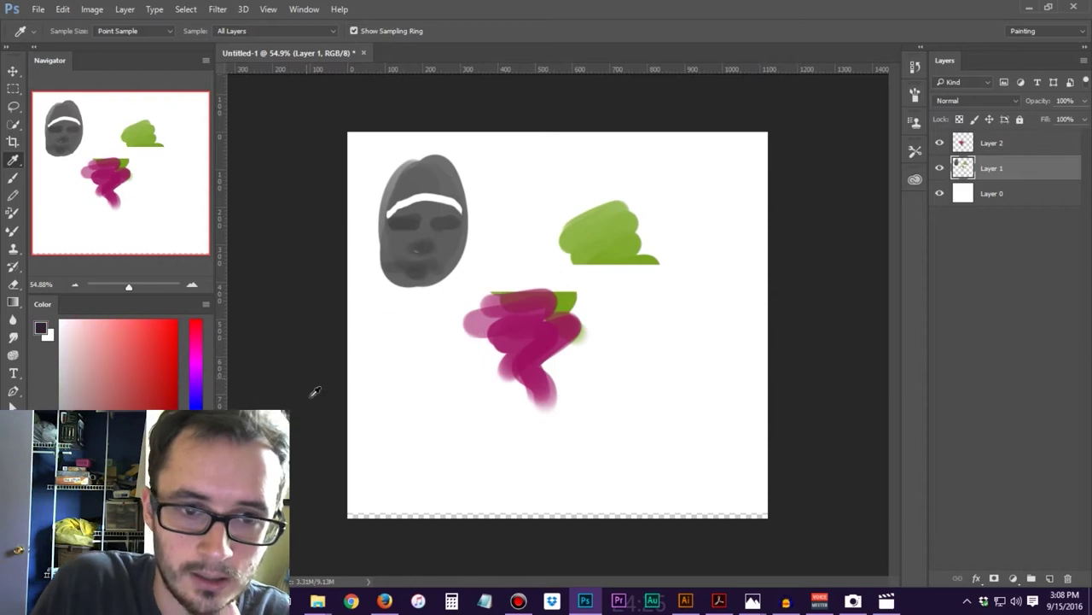
left_click(443, 229)
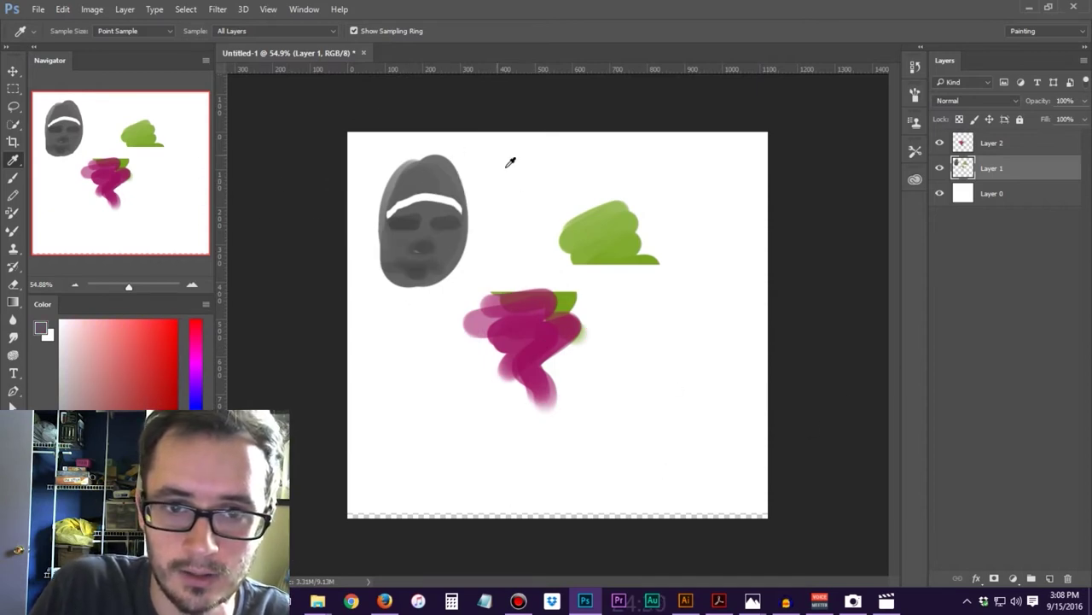
left_click(430, 174)
Resample the green blob's colour and paint zigzag strokes left of the magenta strokes
left_click(608, 243)
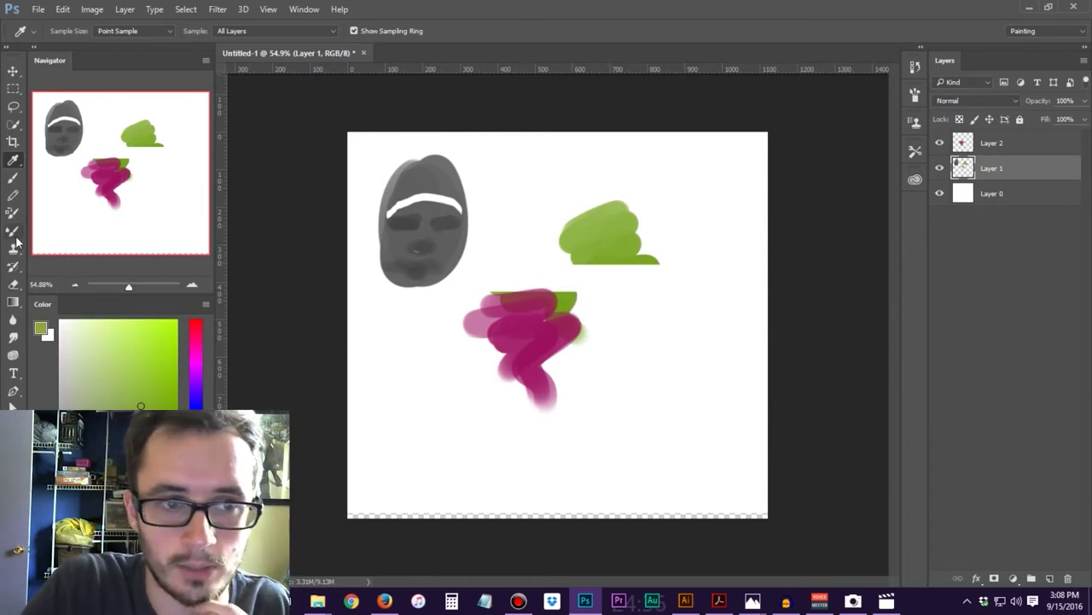
left_click(12, 177)
left_click_drag(418, 317, 395, 430)
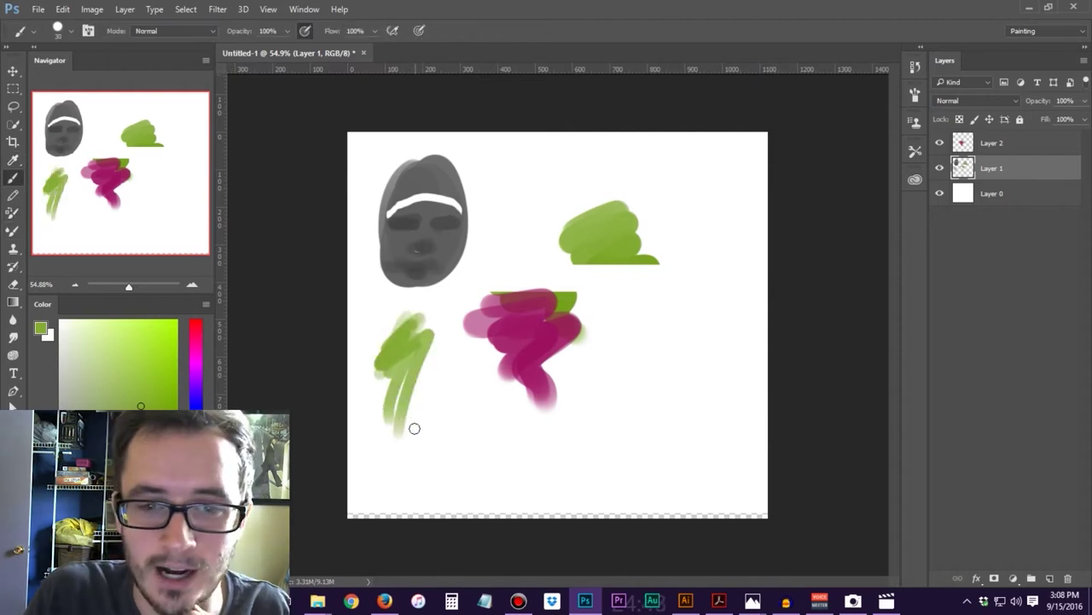
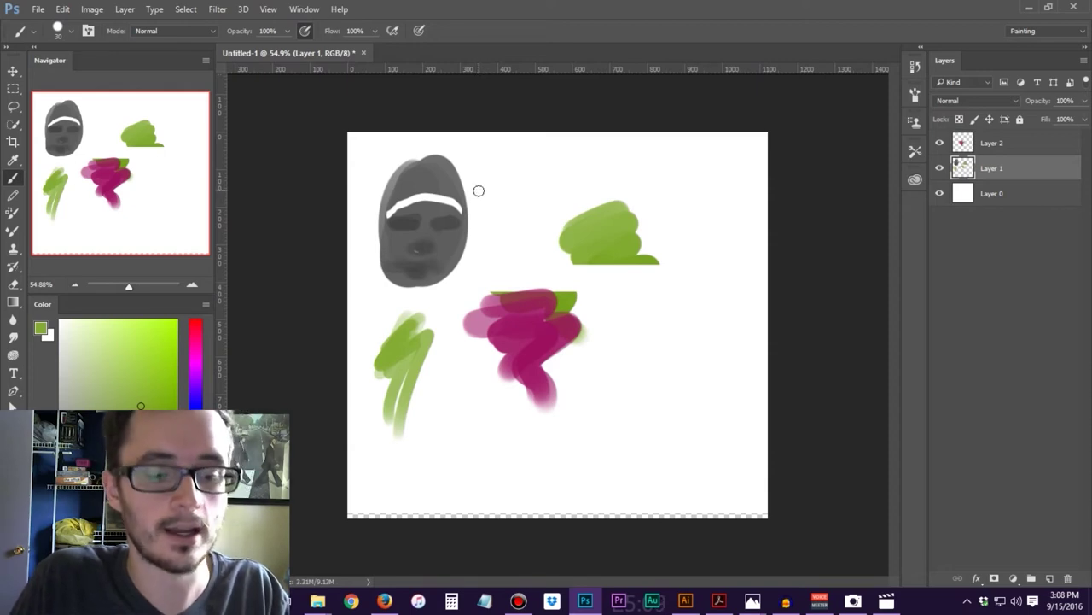
Sample the lower-left stroke's green and fill in the gaps of that shape
key("alt")
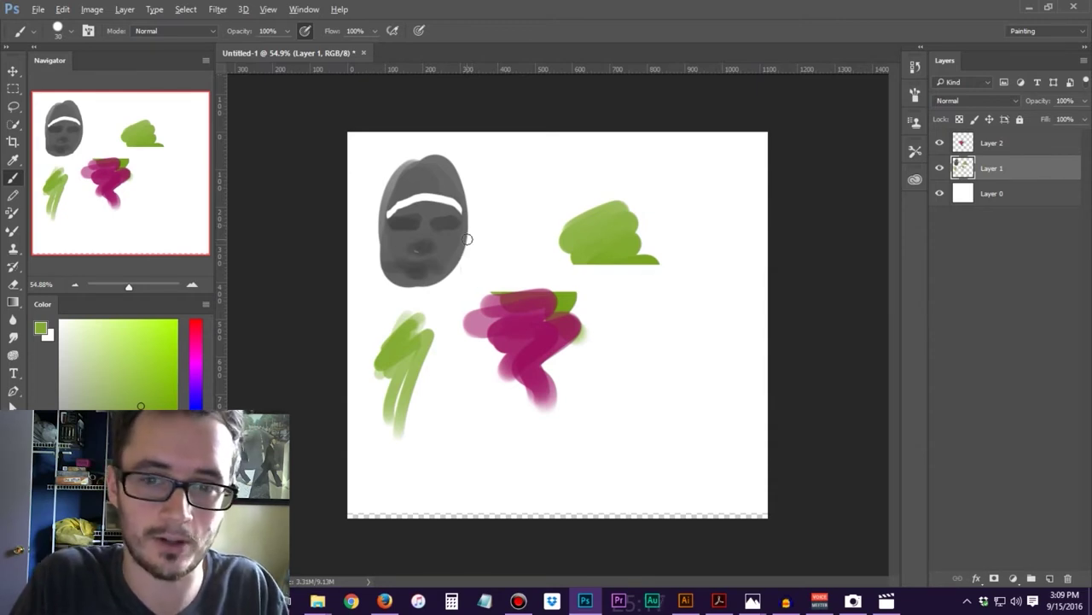
left_click(391, 350, "alt")
mouse_move(414, 350)
left_mouse_down()
mouse_move(418, 389)
mouse_move(391, 388)
mouse_move(418, 380)
mouse_move(441, 346)
mouse_move(449, 419)
left_mouse_up()
Sample a lighter green and paint it along the shape's right side, then choose a darker olive
left_click(434, 370, "alt")
left_click(449, 369, "alt")
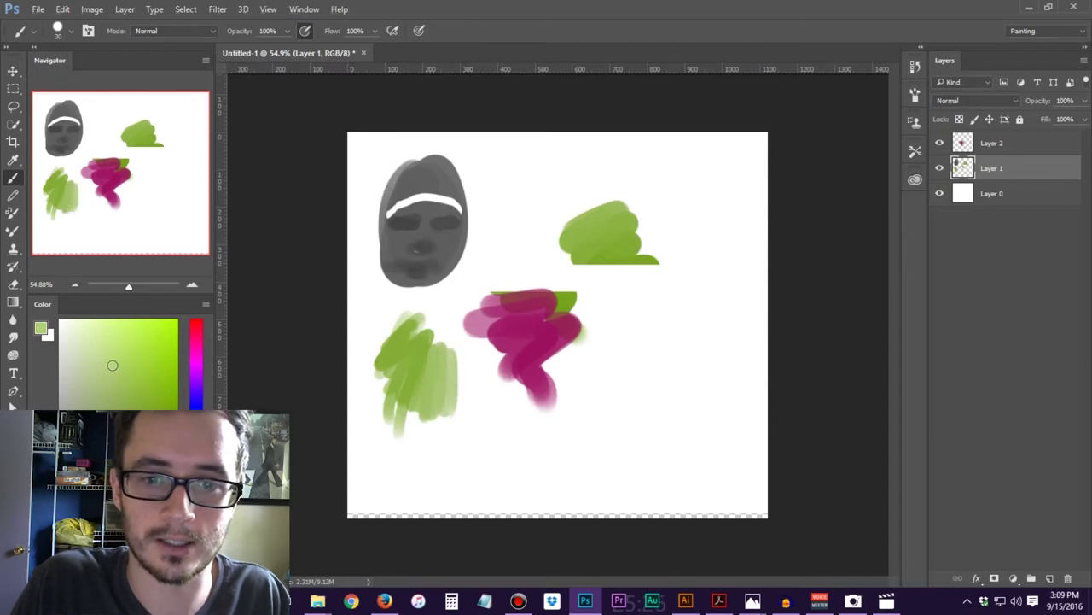
mouse_move(456, 363)
left_mouse_down()
mouse_move(461, 413)
mouse_move(447, 342)
mouse_move(438, 410)
mouse_move(421, 371)
left_mouse_up()
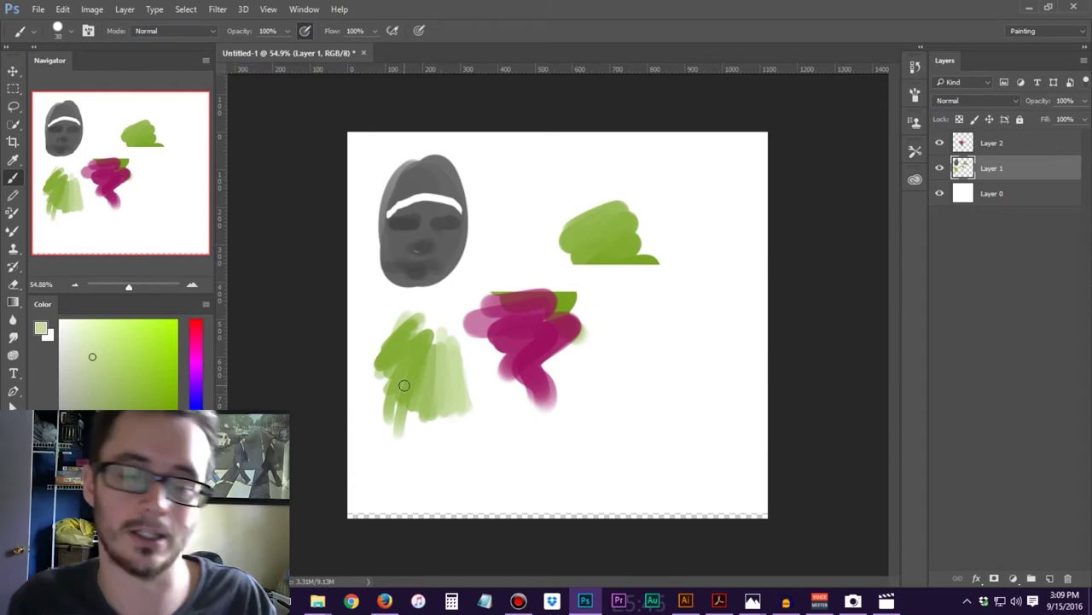
left_click(89, 393)
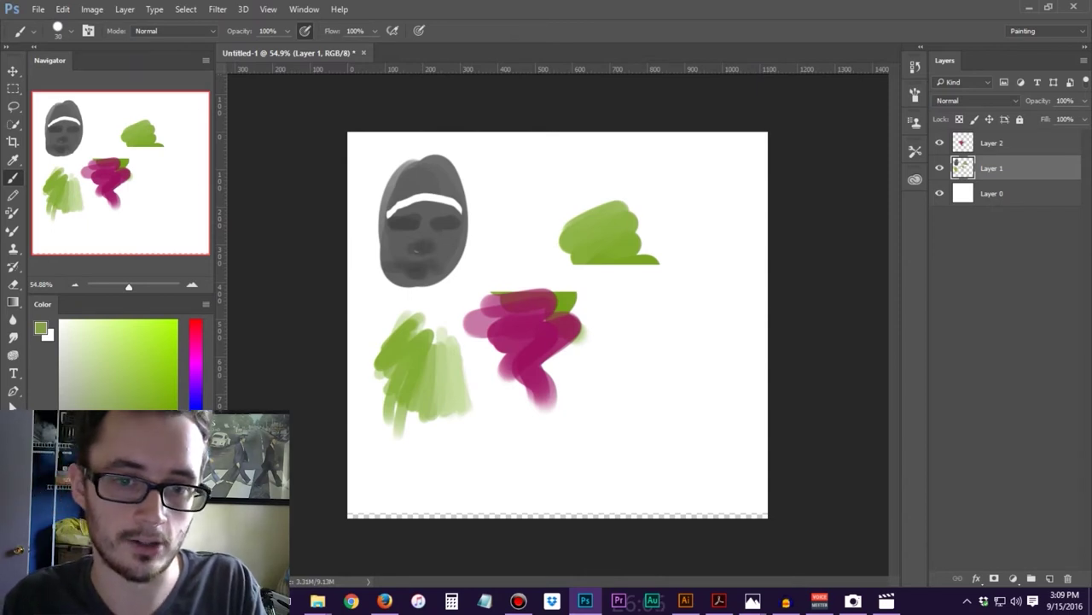
Undo the last three strokes and repaint the lower-left green patch thicker and wider
key("ctrl+alt+z")
key("ctrl+alt+z")
key("ctrl+alt+z")
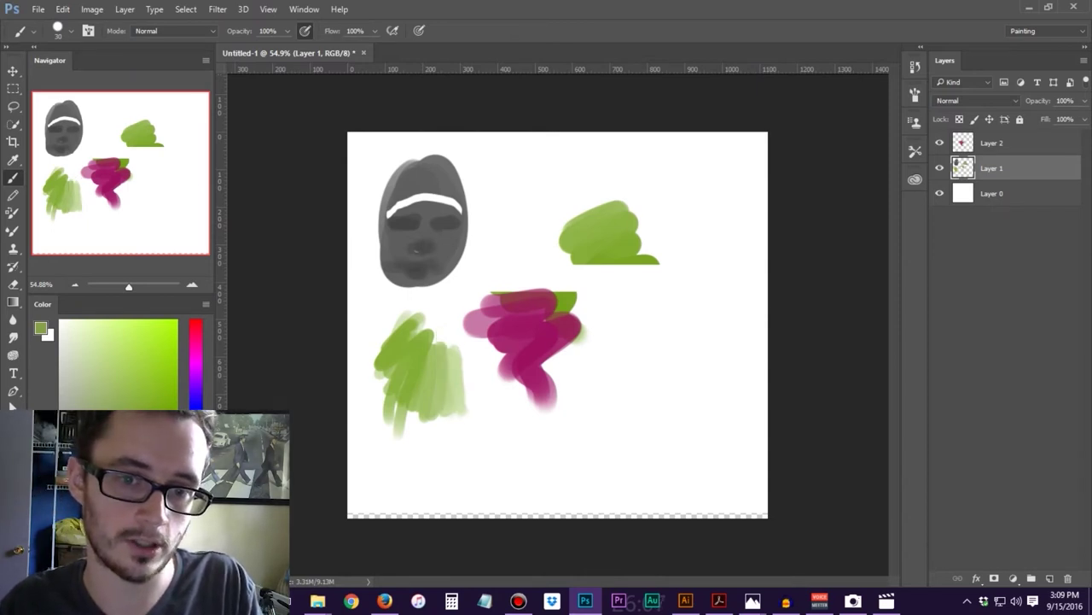
key("ctrl+alt+z")
key("ctrl+alt+z")
key("ctrl+alt+z")
key("ctrl+alt+z")
key("ctrl+alt+z")
key("ctrl+alt+z")
key("ctrl+alt+z")
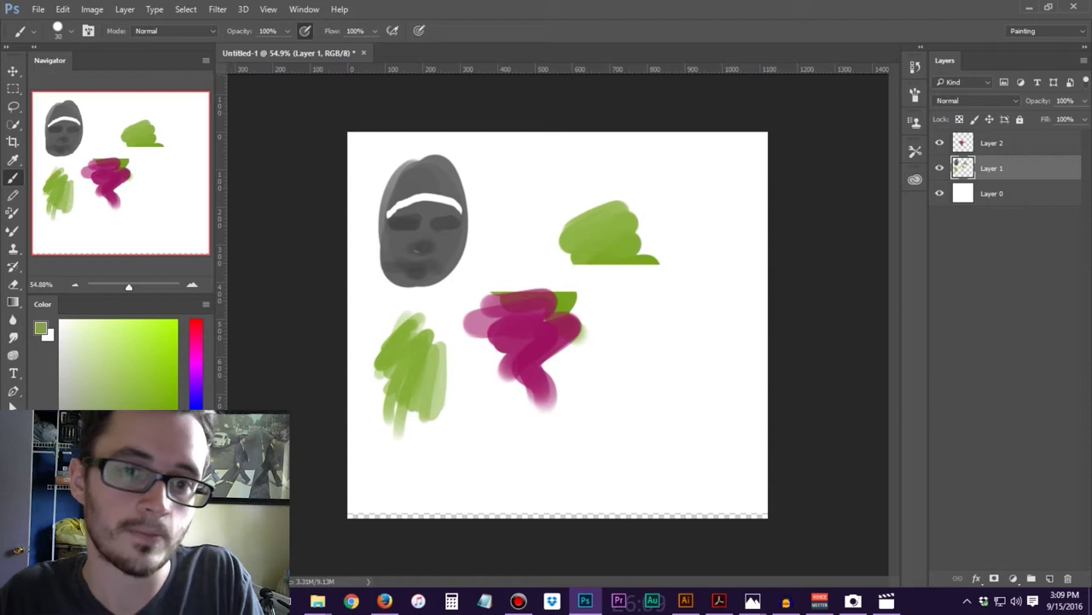
key("ctrl+alt+z")
key("ctrl+alt+z")
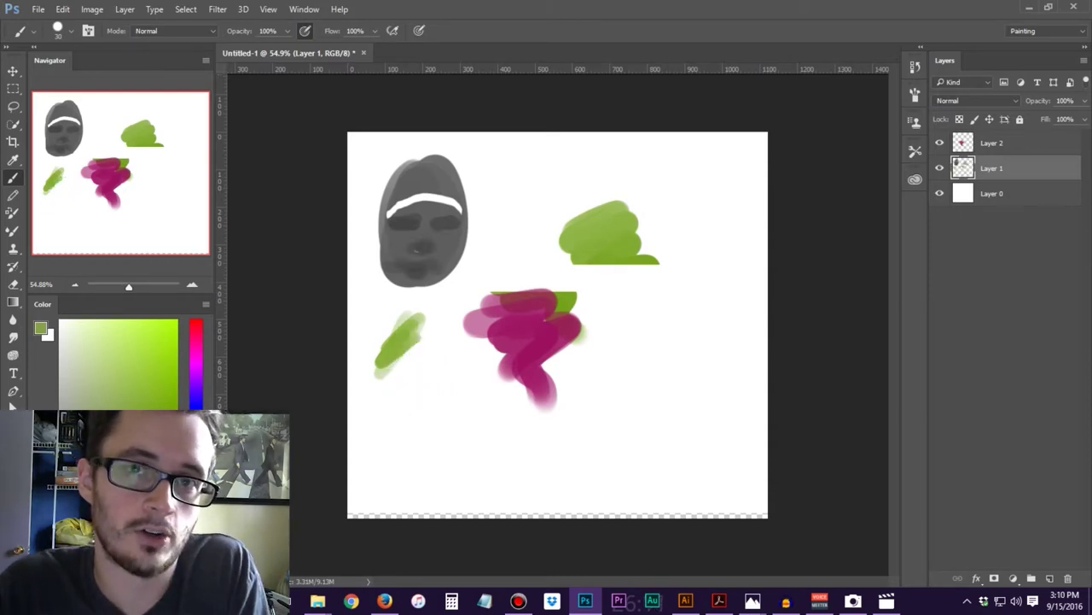
left_click_drag(414, 323, 384, 418)
mouse_move(409, 342)
left_mouse_down()
mouse_move(388, 423)
mouse_move(420, 400)
left_mouse_up()
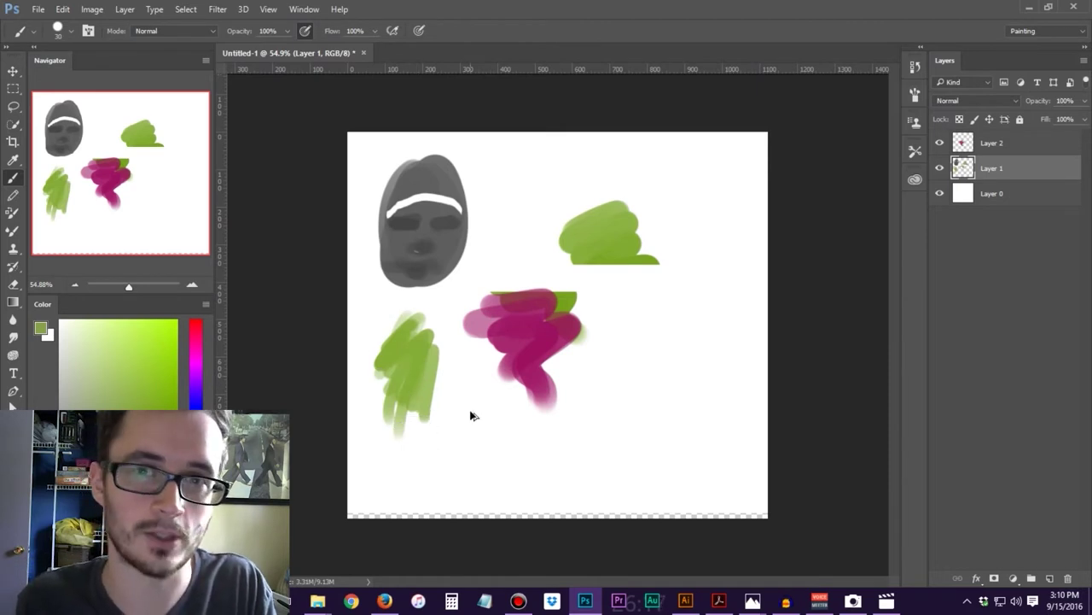
left_click_drag(450, 343, 470, 415)
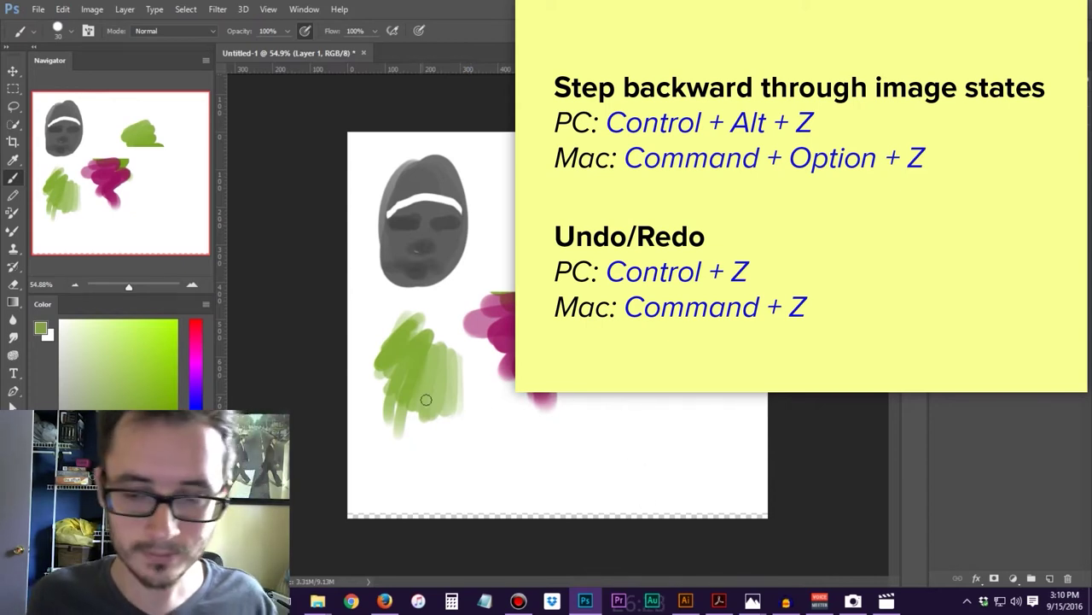
Undo a small test stroke, step back through History, then restore the undone green strokes
left_click_drag(663, 434, 674, 465)
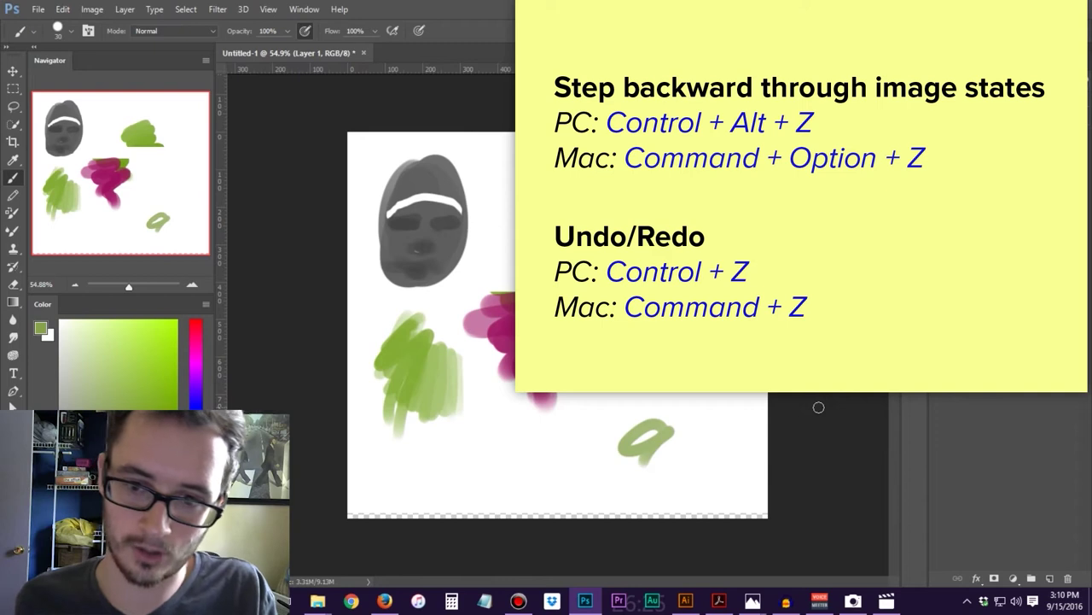
key("ctrl+z")
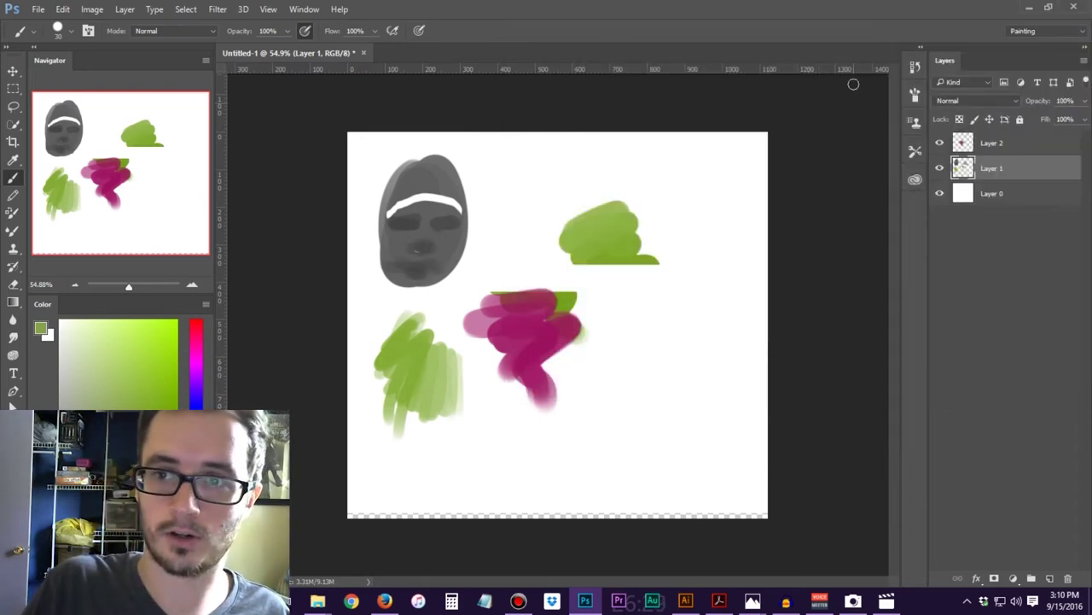
left_click(916, 68)
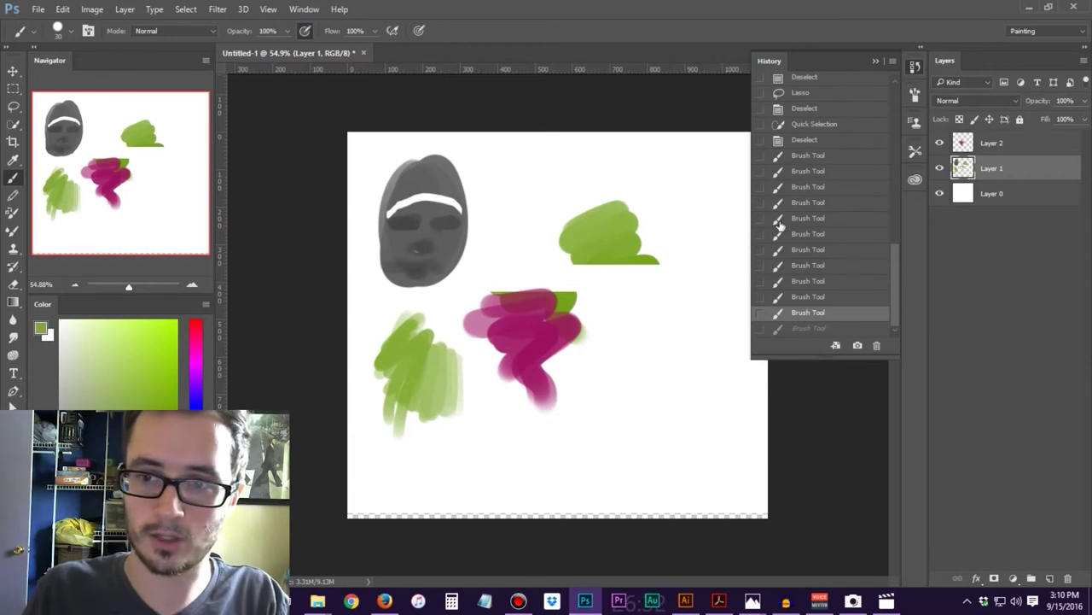
key("ctrl+alt+z")
key("ctrl+alt+z")
key("ctrl+alt+z")
key("ctrl+alt+z")
key("ctrl+alt+z")
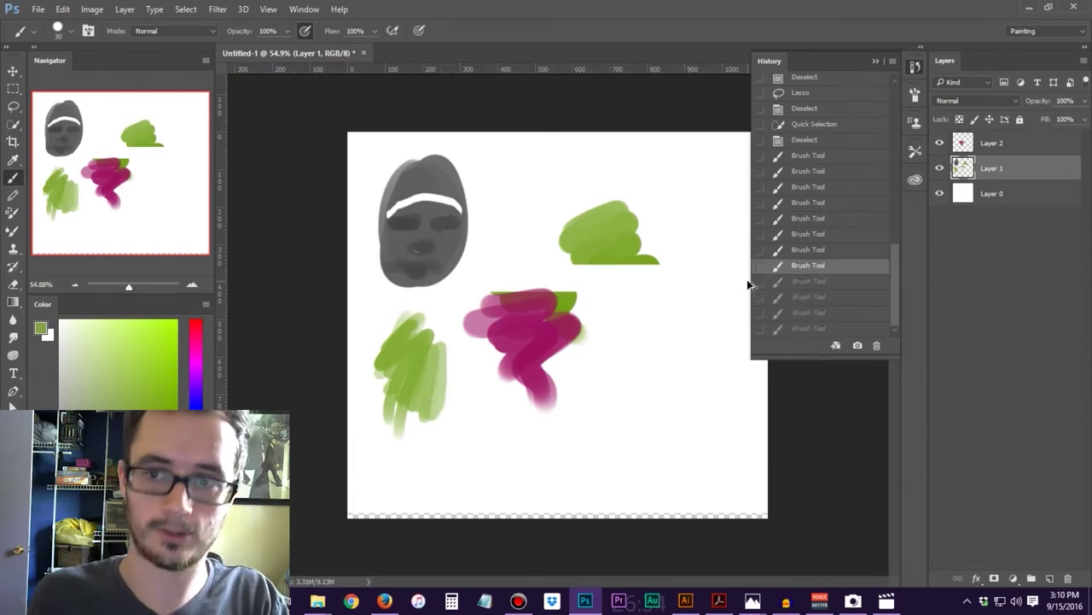
key("ctrl+alt+z")
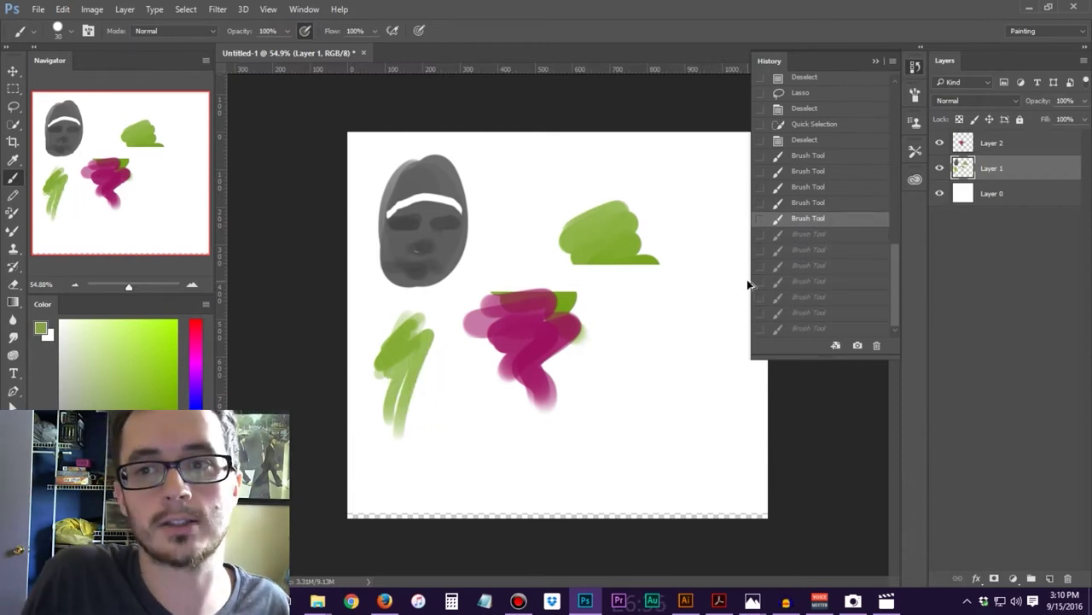
left_click(826, 156)
left_click(806, 202)
left_click_drag(803, 261, 807, 328)
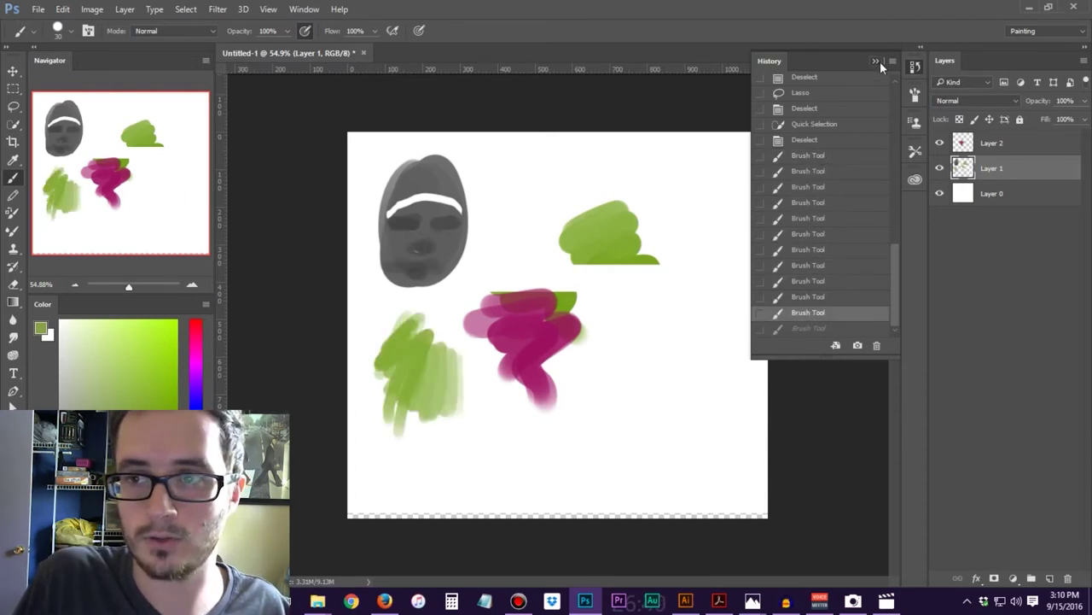
left_click(876, 61)
left_click(913, 68)
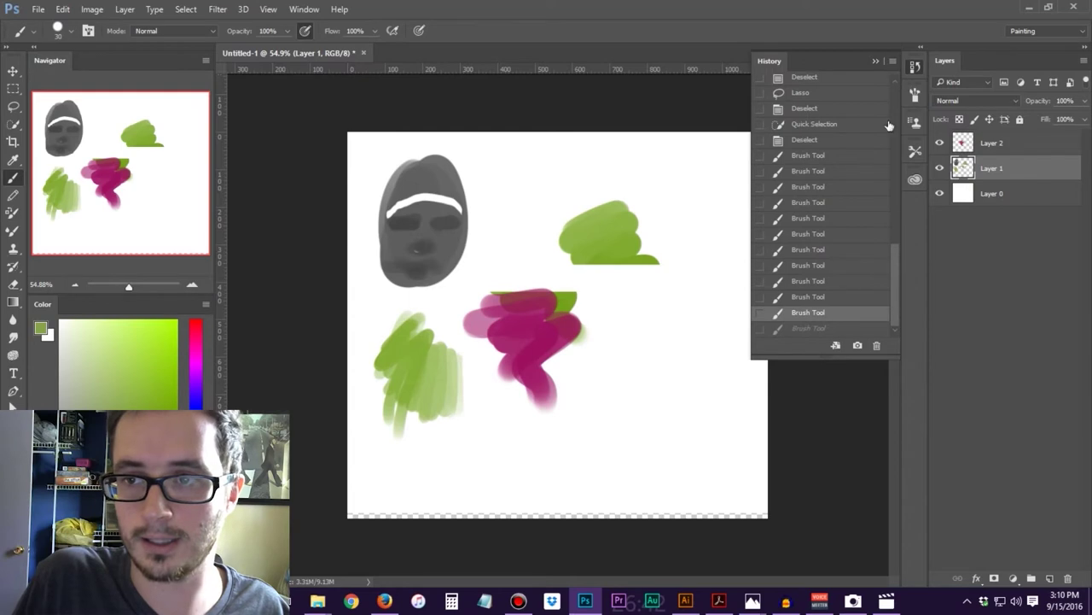
left_click(876, 60)
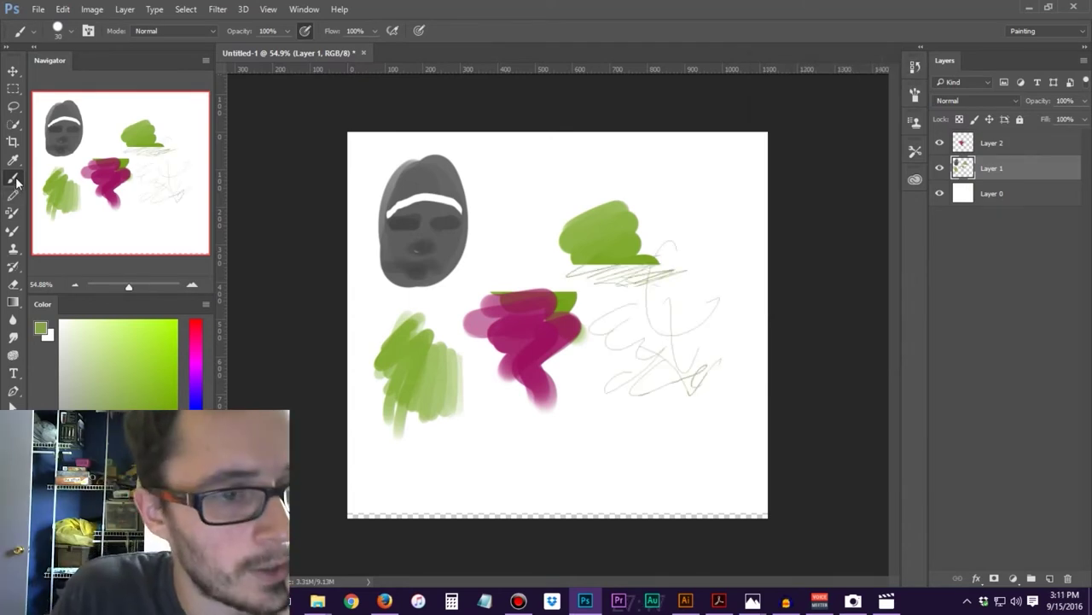
Cycle through the Eyedropper and Elliptical Marquee tools, ending on the Mixer Brush Tool
key("i")
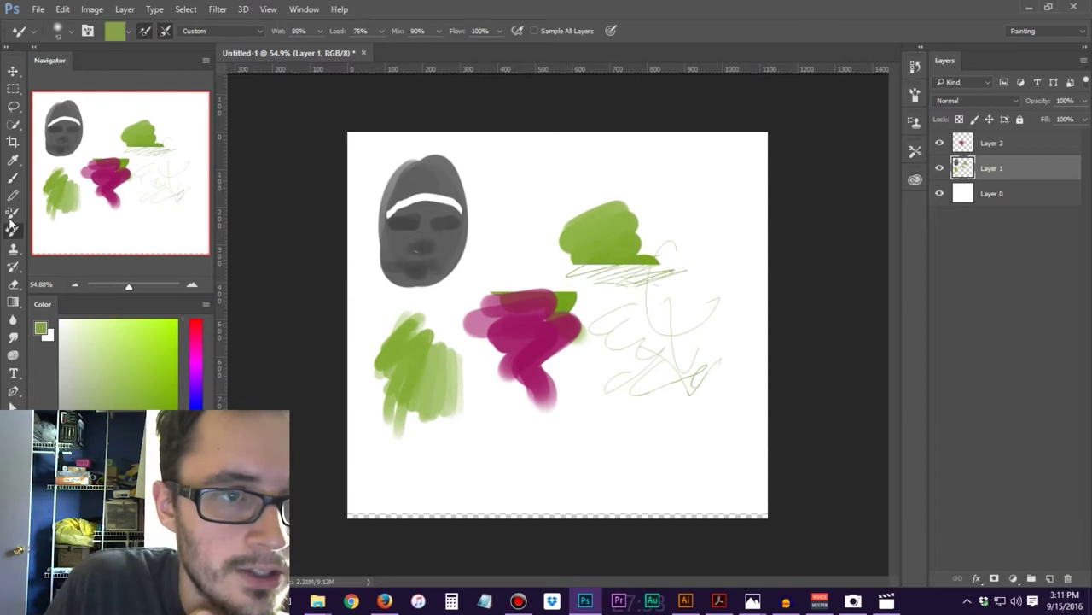
right_click(12, 164)
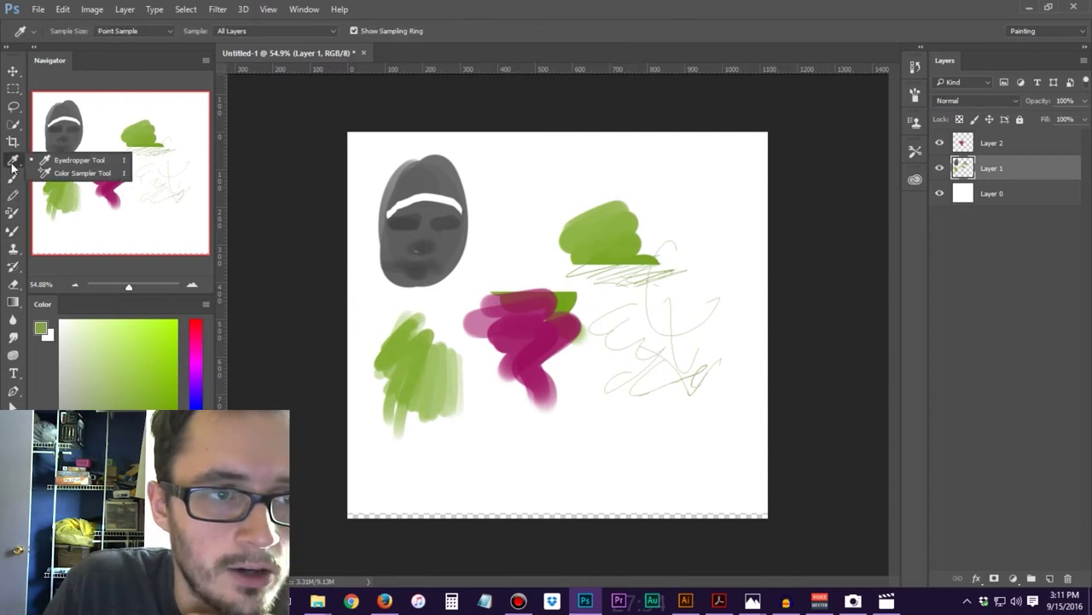
left_click(14, 97)
left_click(13, 91)
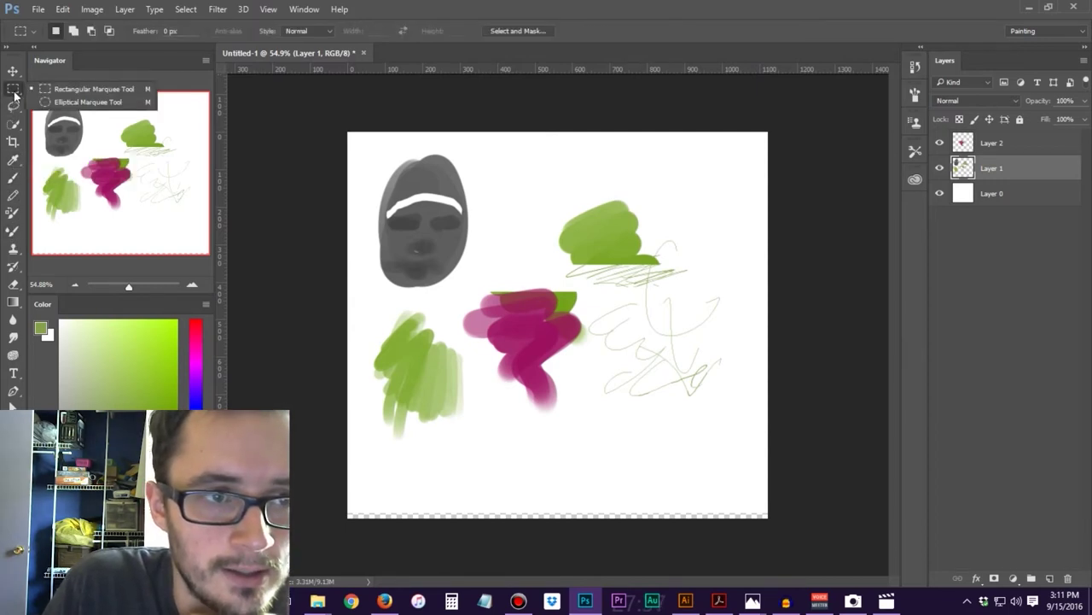
left_click(53, 101)
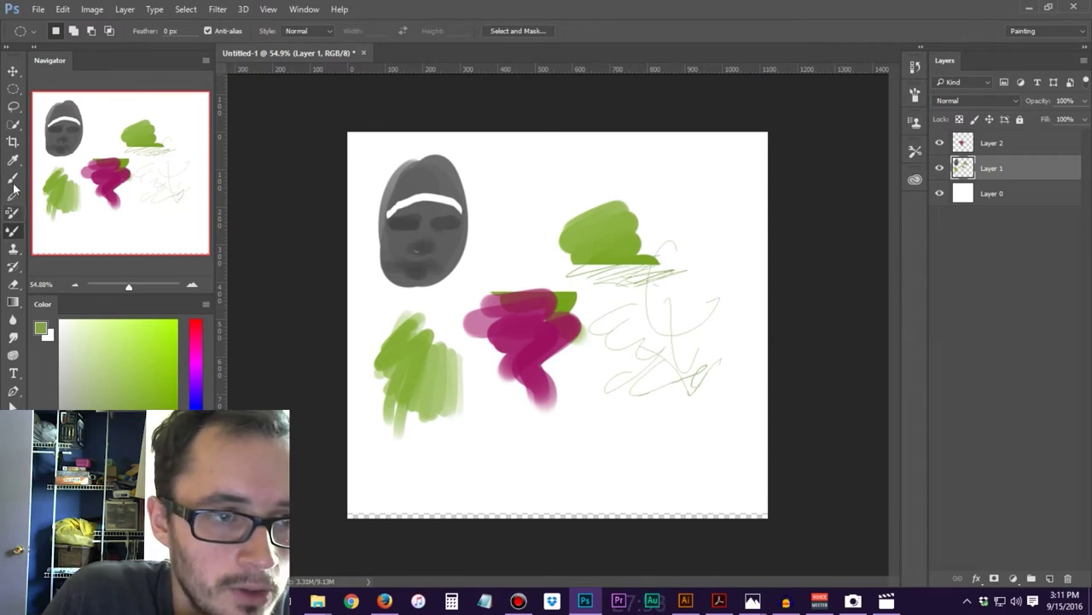
left_click(13, 230)
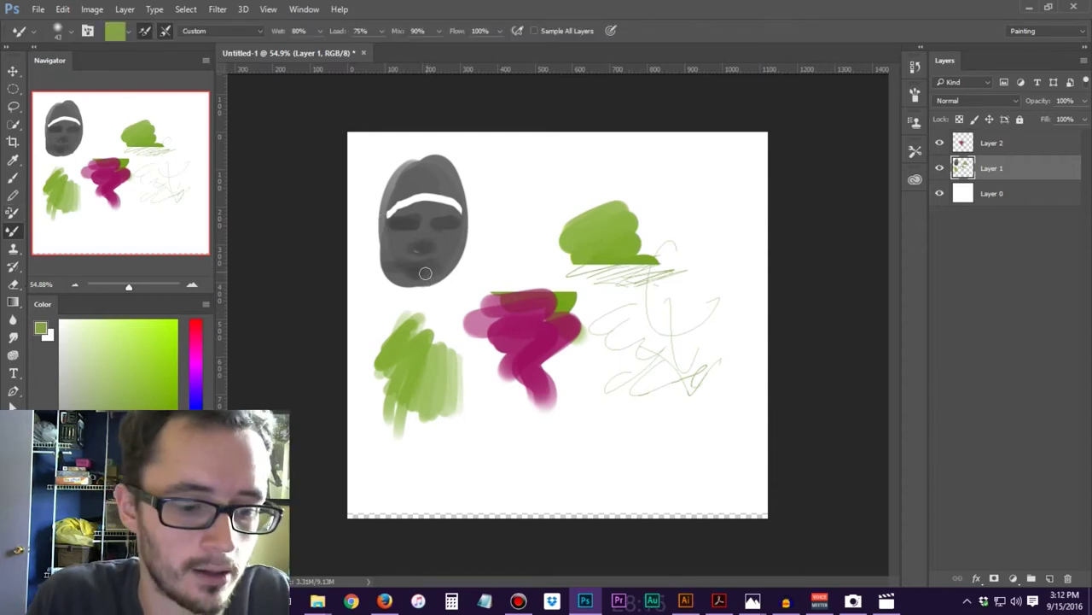
Smear green into the grey face's right edge with one wet Mixer Brush stroke
mouse_move(466, 253)
left_mouse_down()
mouse_move(461, 265)
mouse_move(502, 265)
mouse_move(507, 251)
mouse_move(480, 275)
mouse_move(495, 257)
mouse_move(532, 251)
mouse_move(471, 232)
mouse_move(439, 283)
mouse_move(445, 247)
mouse_move(401, 278)
mouse_move(381, 277)
mouse_move(377, 299)
left_mouse_up()
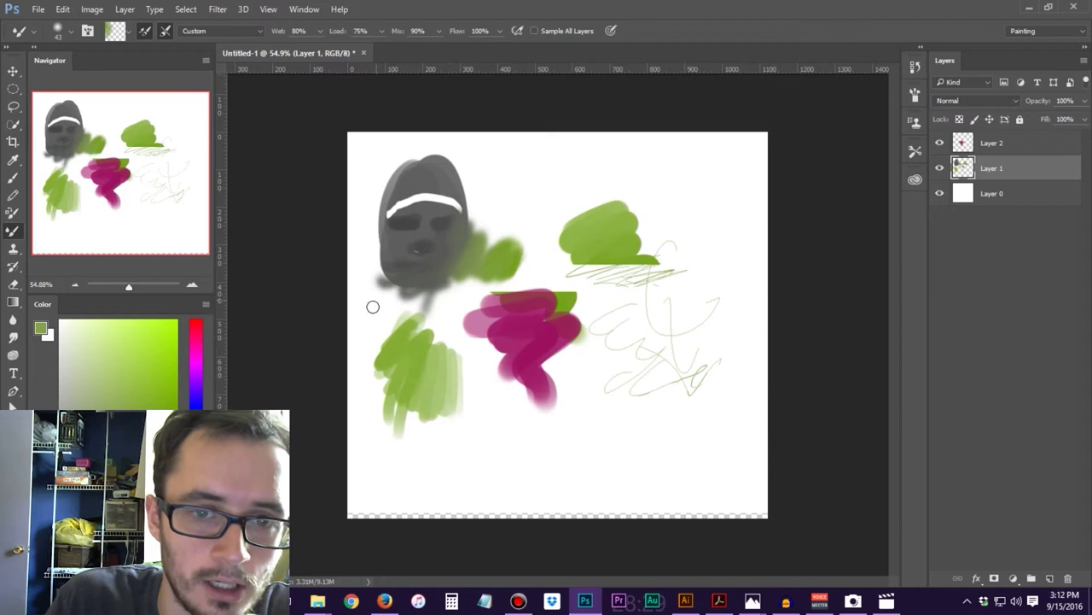
left_click(12, 178)
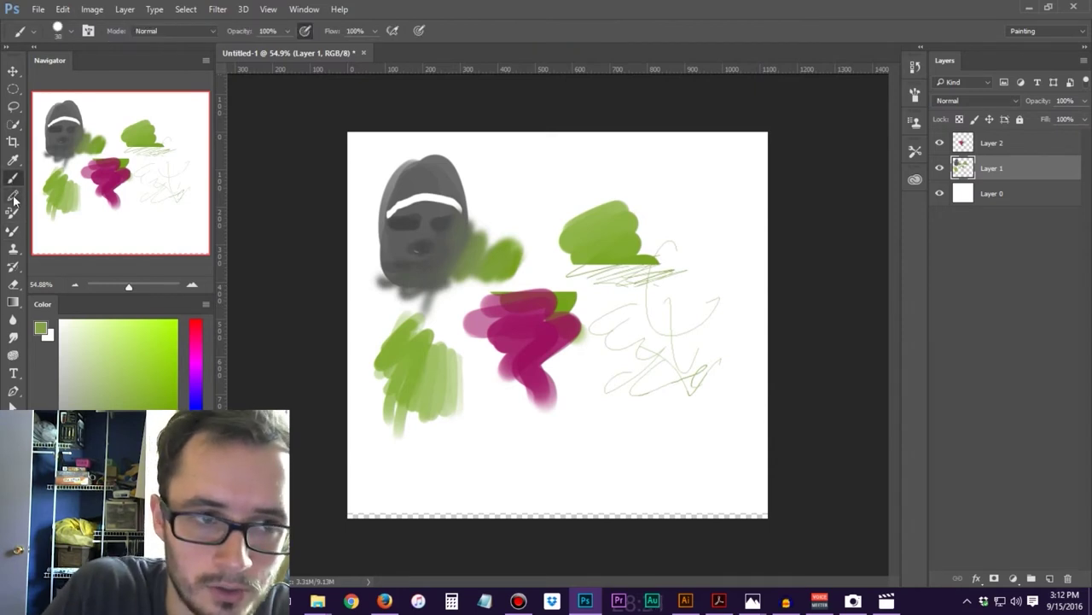
left_click(13, 254)
Erase most of the grey face with the Eraser Tool
left_click(14, 302)
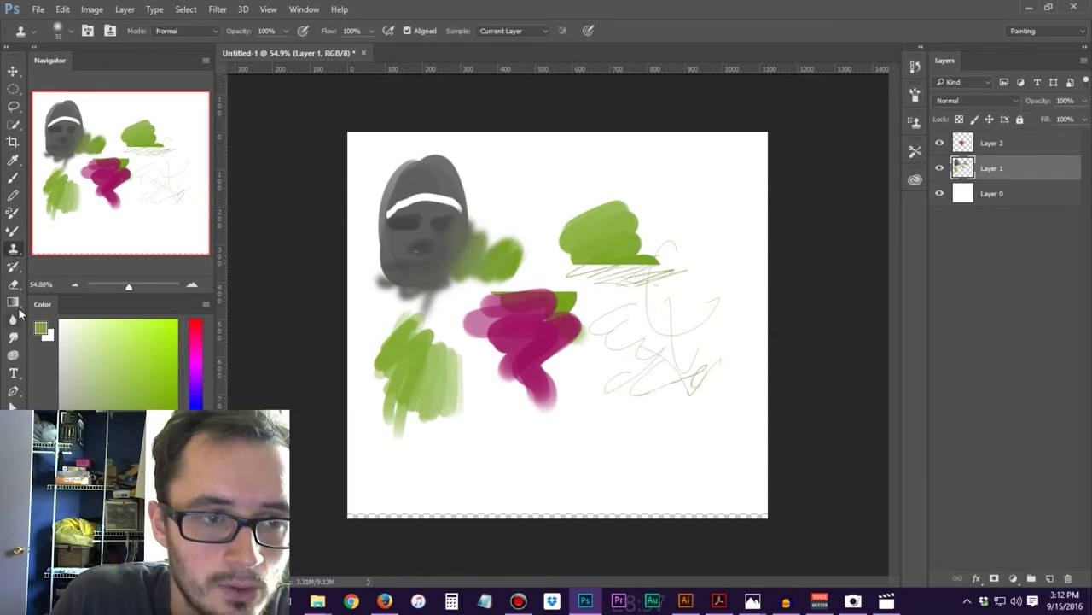
left_click(14, 249)
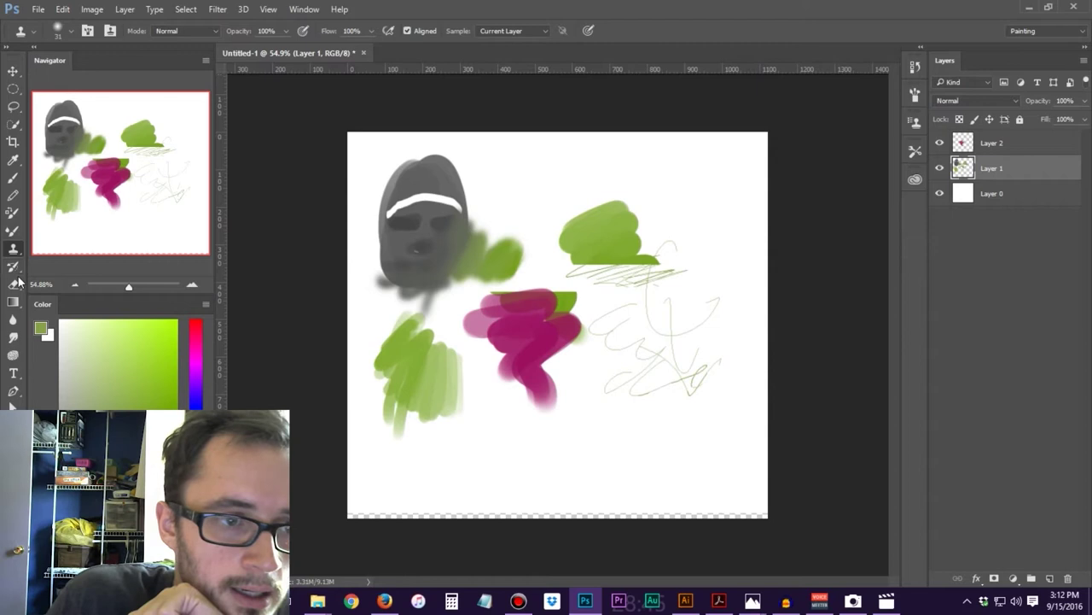
left_click(13, 285)
mouse_move(463, 251)
left_mouse_down()
mouse_move(480, 213)
mouse_move(467, 207)
mouse_move(470, 178)
mouse_move(418, 214)
left_mouse_up()
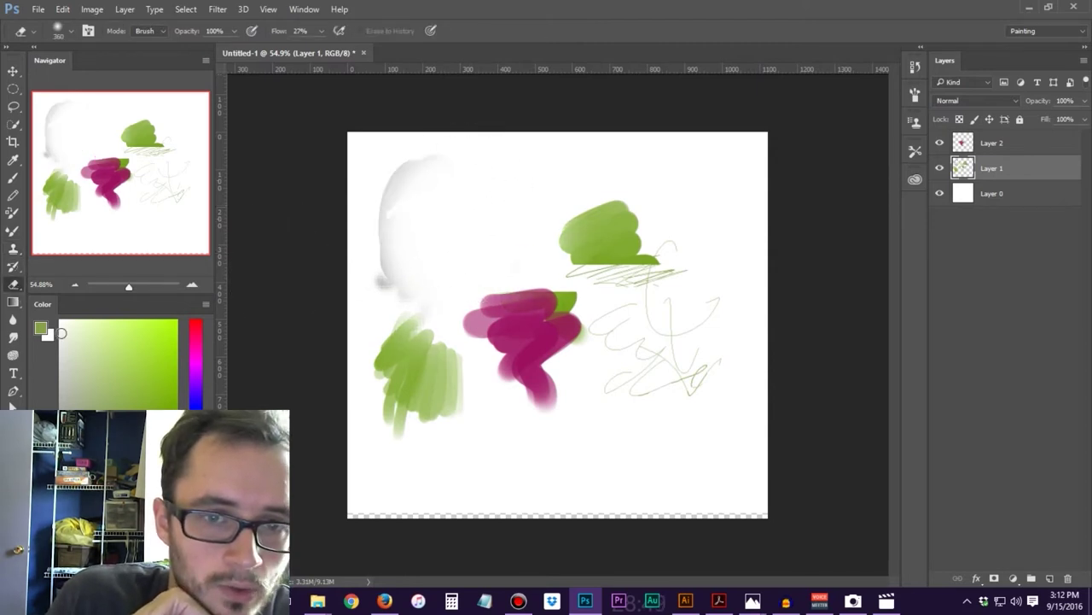
Reset colours to black and white and drag four dark gradients from the lower-left toward the centre
left_click(16, 303)
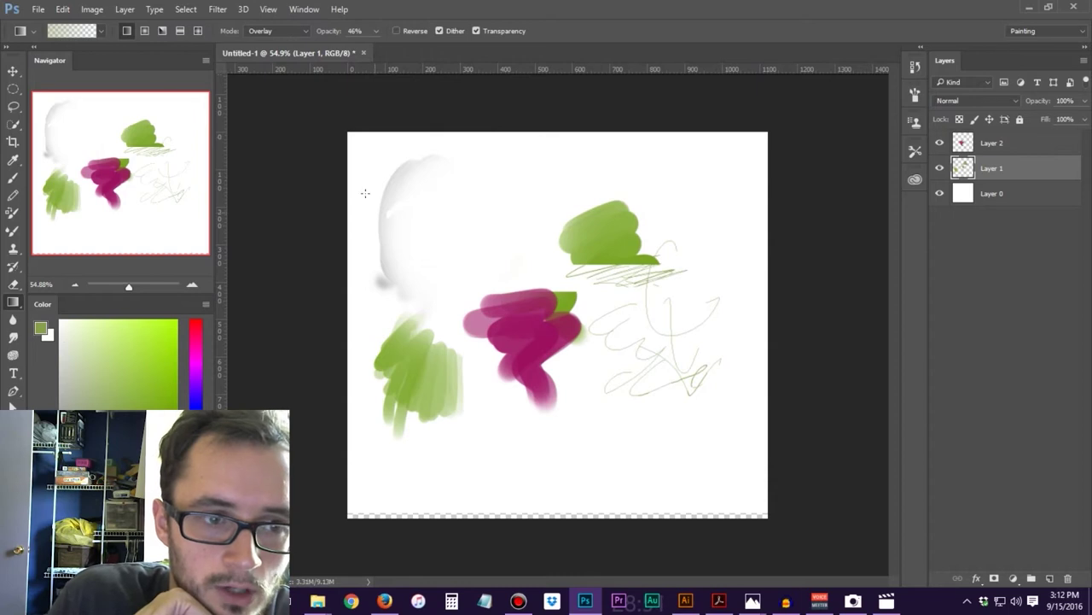
key("d")
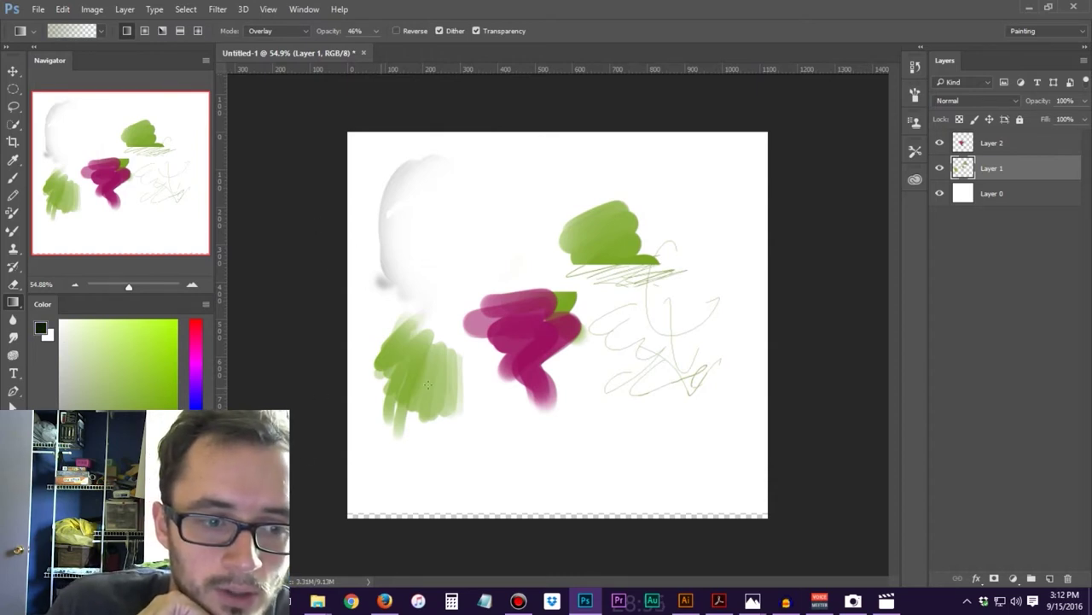
left_click_drag(380, 495, 522, 331)
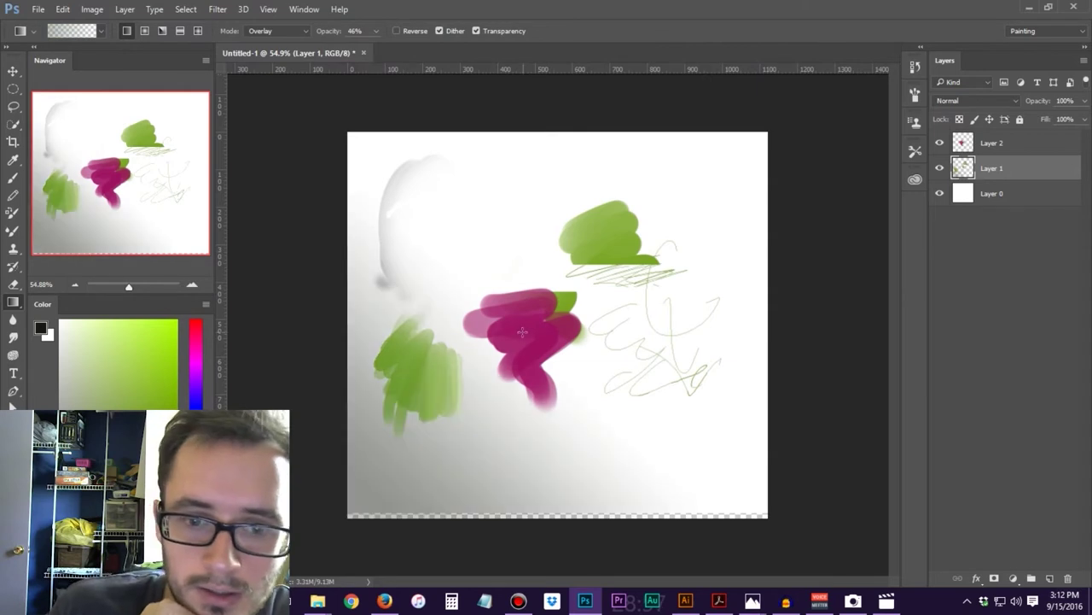
left_click_drag(365, 514, 527, 362)
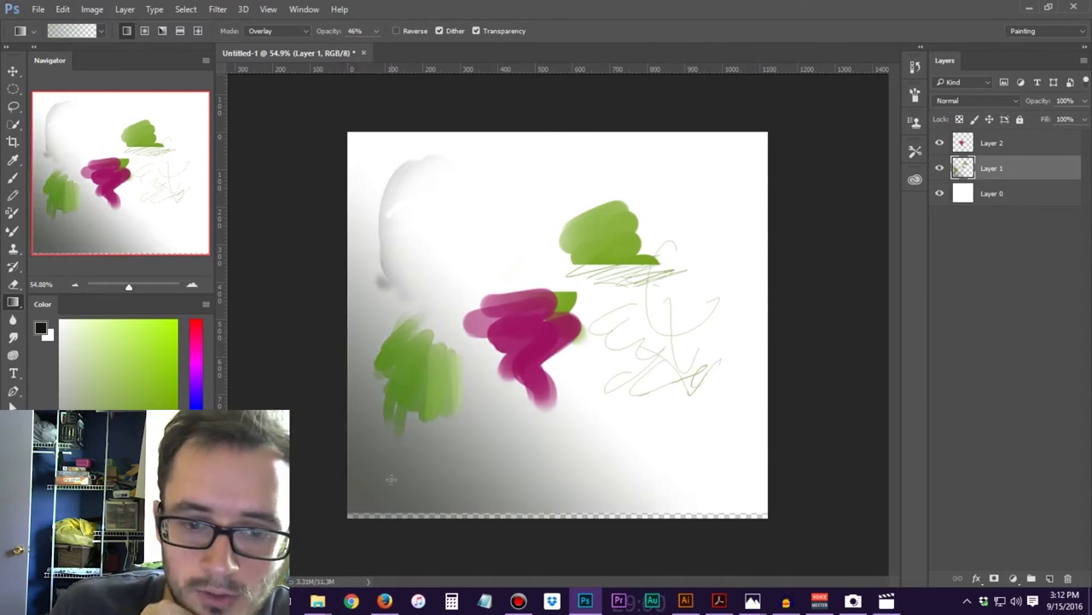
left_click_drag(388, 481, 569, 290)
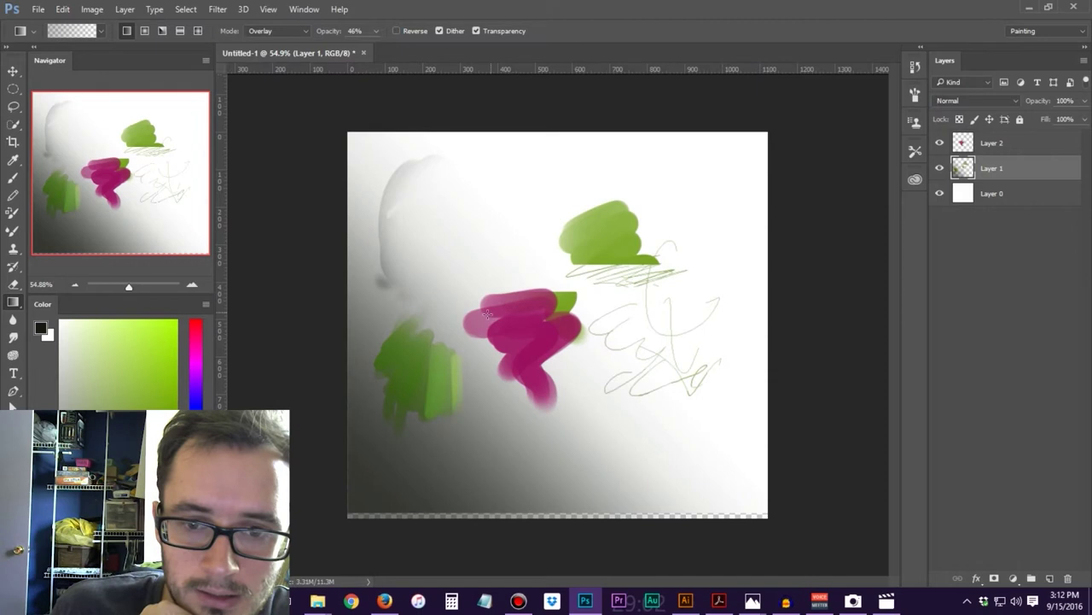
left_click_drag(384, 484, 528, 320)
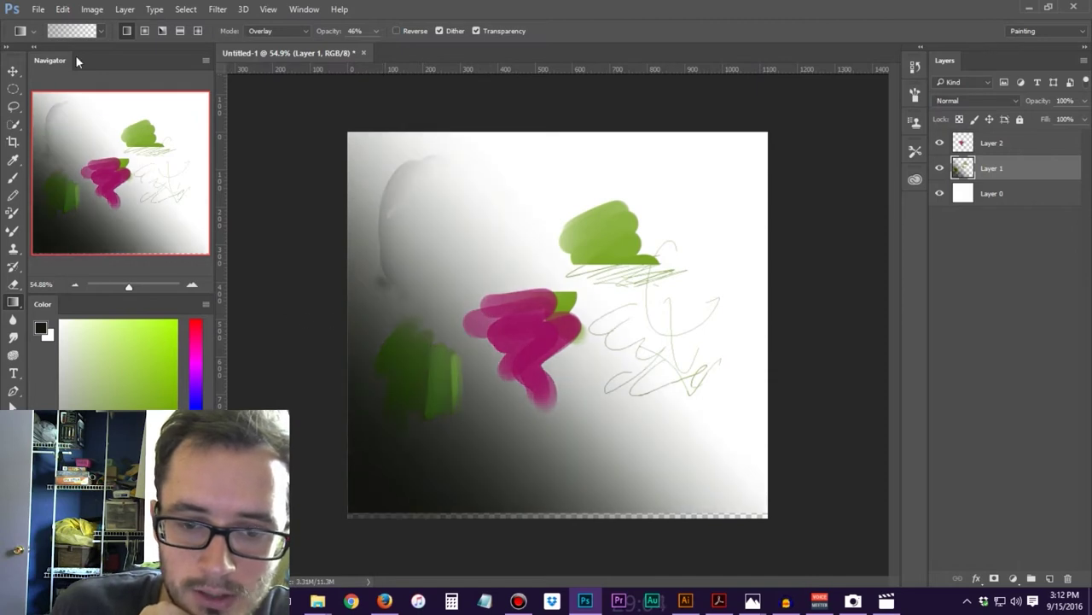
left_click(88, 36)
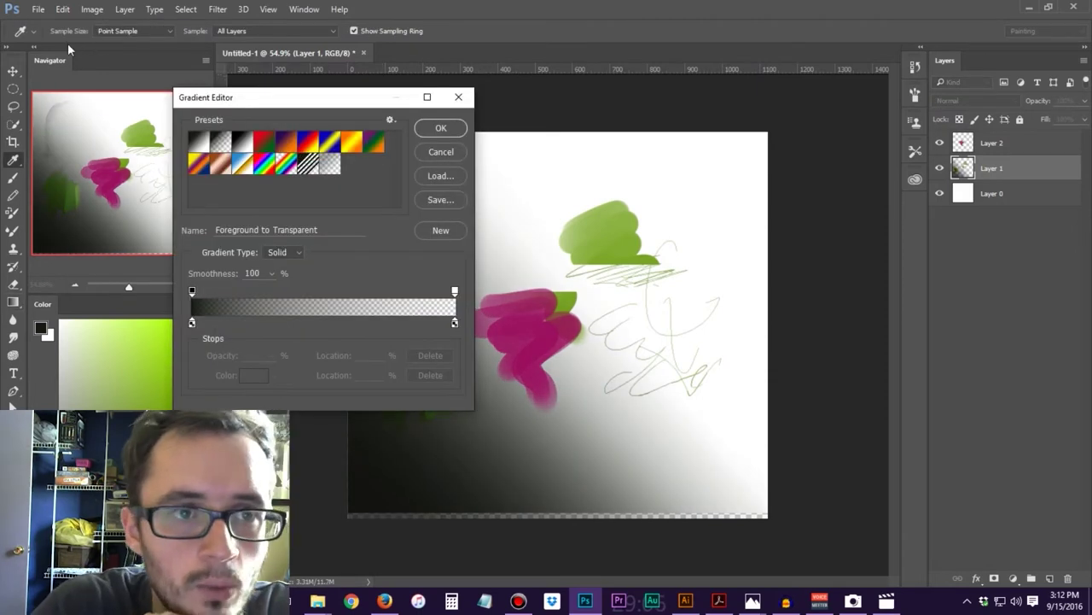
Choose the Red, Green preset in the Gradient Editor
left_click(441, 152)
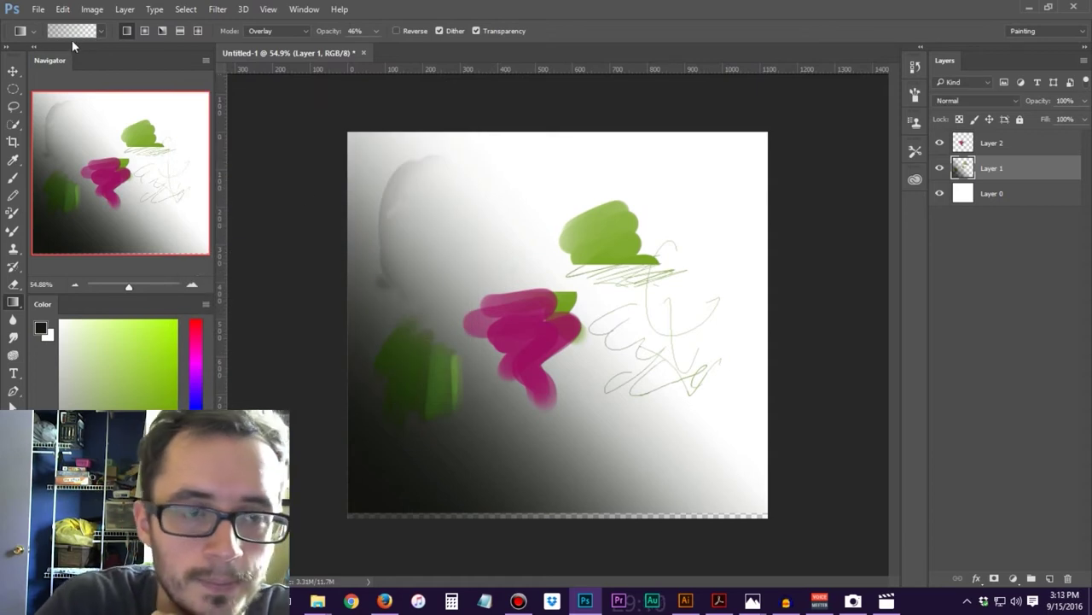
left_click(87, 34)
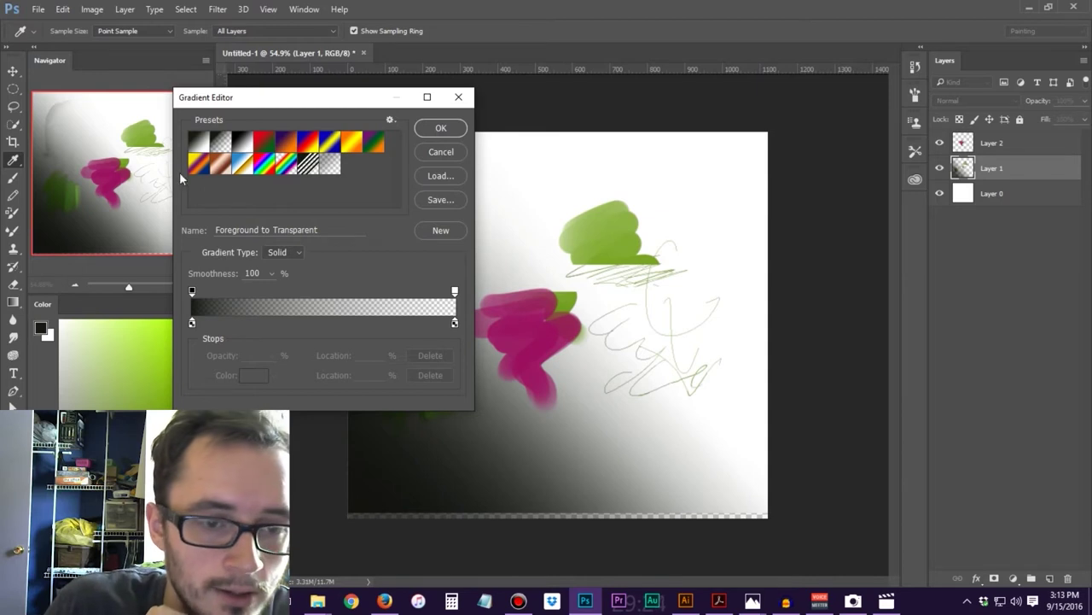
left_click(265, 143)
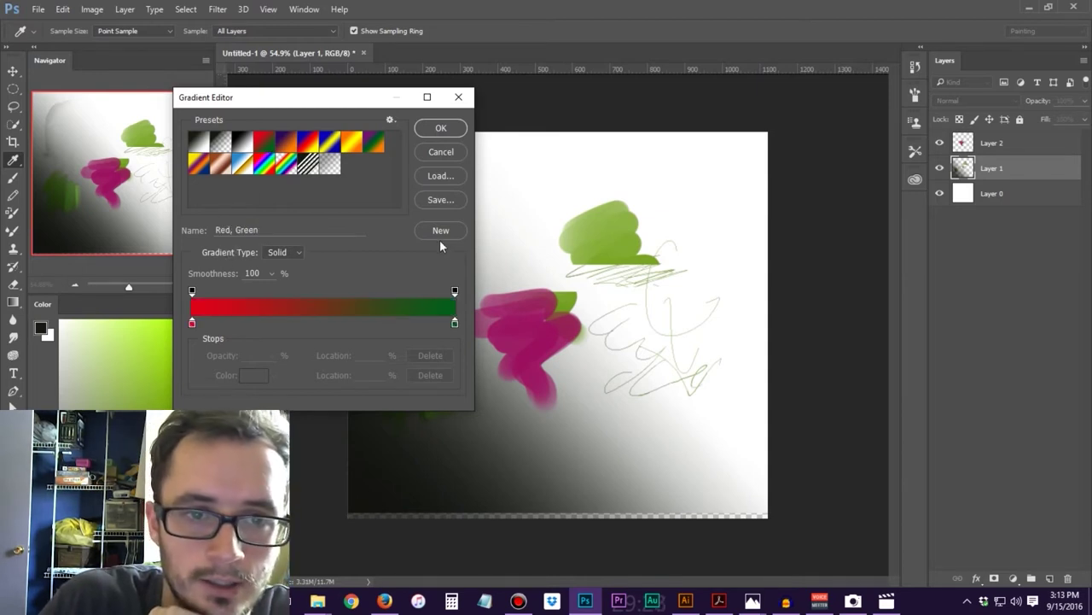
left_click(452, 131)
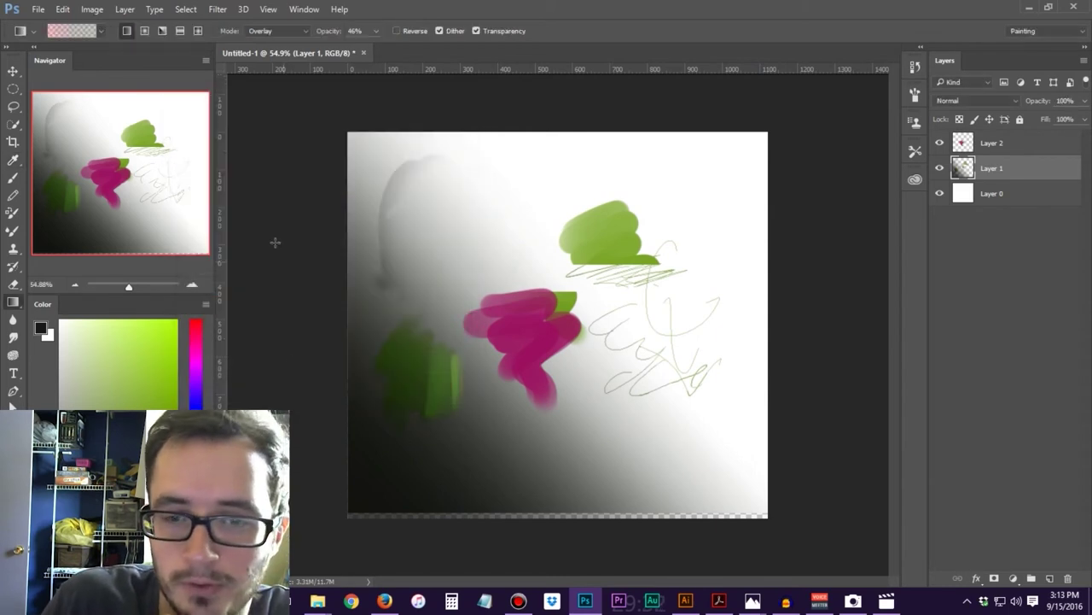
left_click(100, 32)
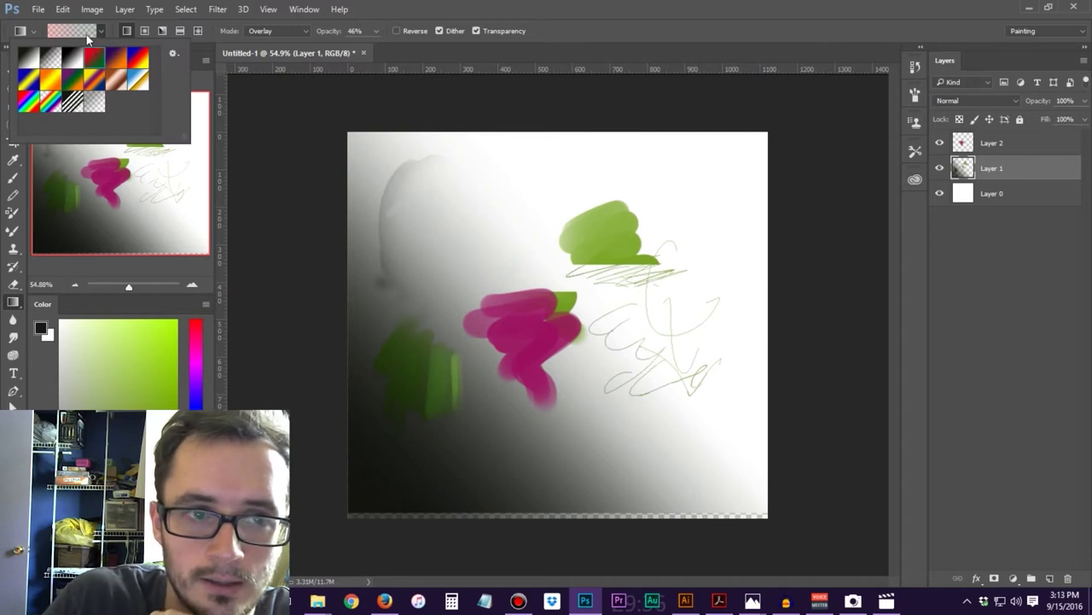
left_click(78, 36)
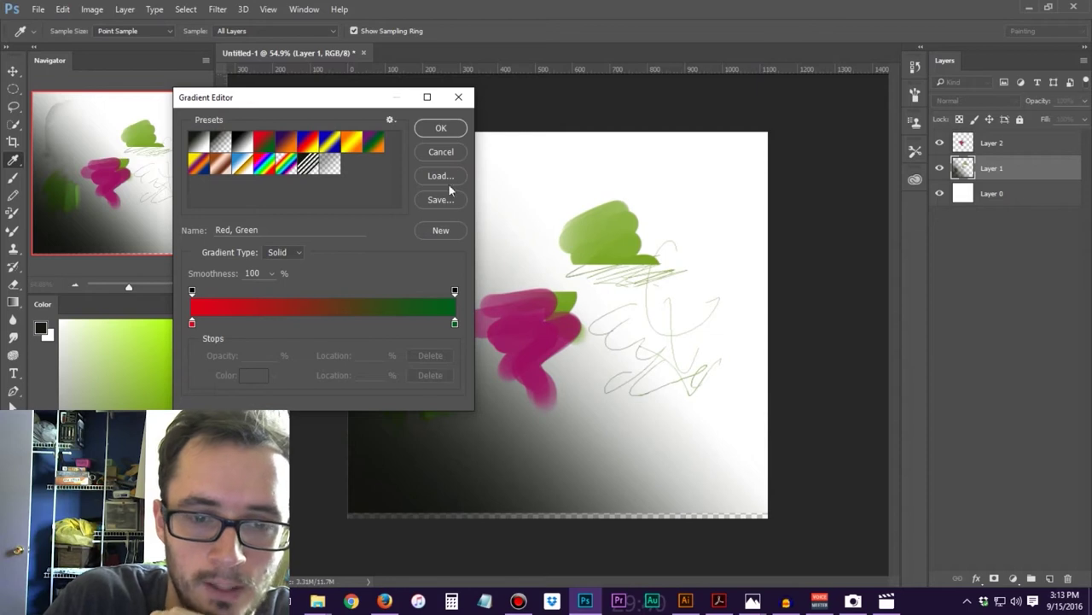
left_click(461, 153)
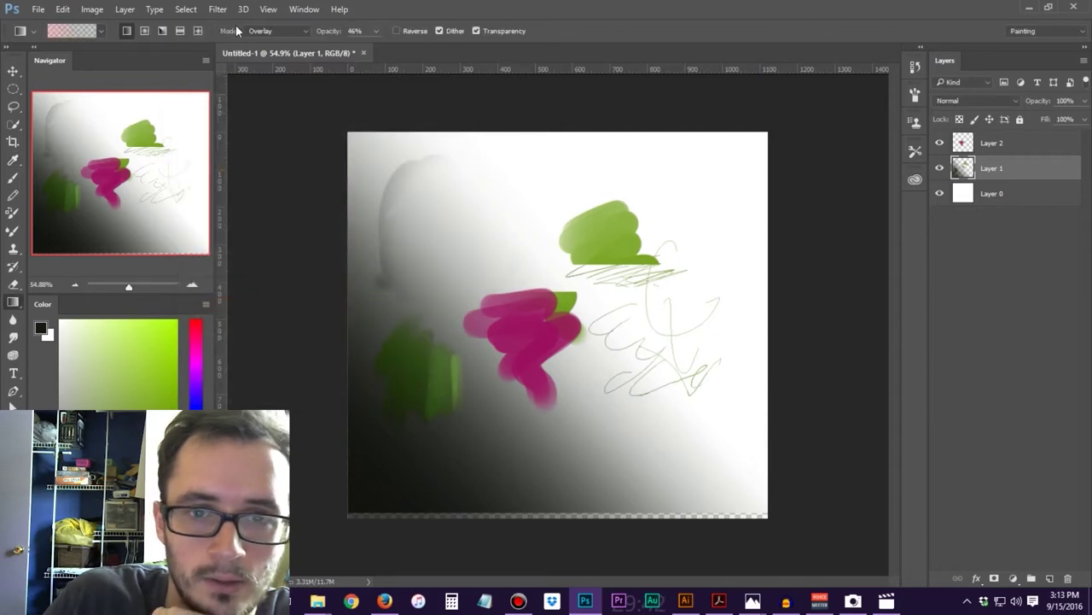
Set the gradient mode to Normal and opacity to 100%
left_click(268, 31)
left_click(256, 39)
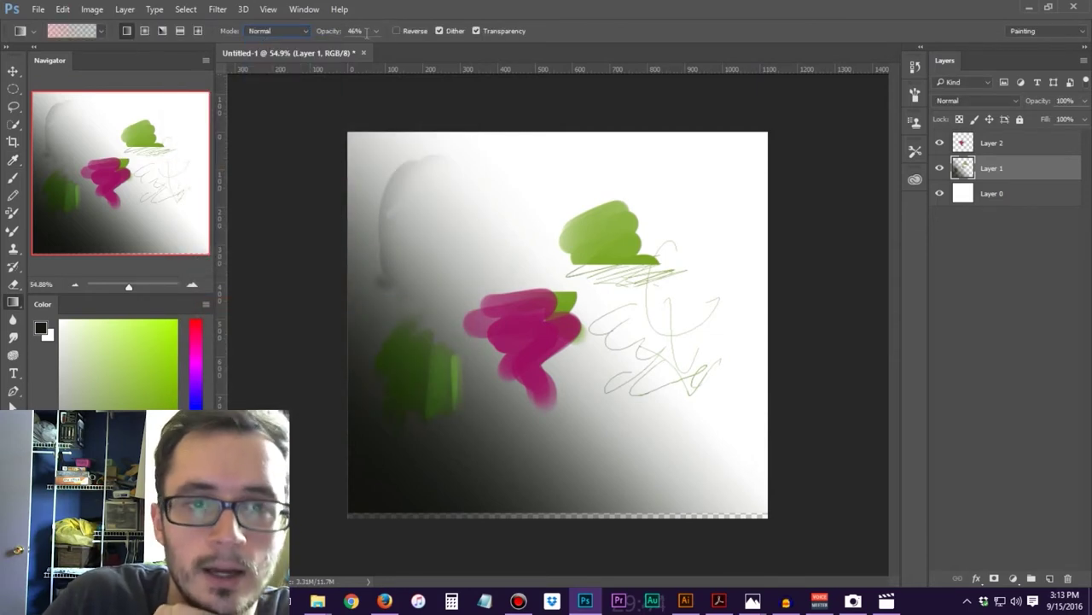
left_click(376, 30)
left_click_drag(378, 45, 456, 54)
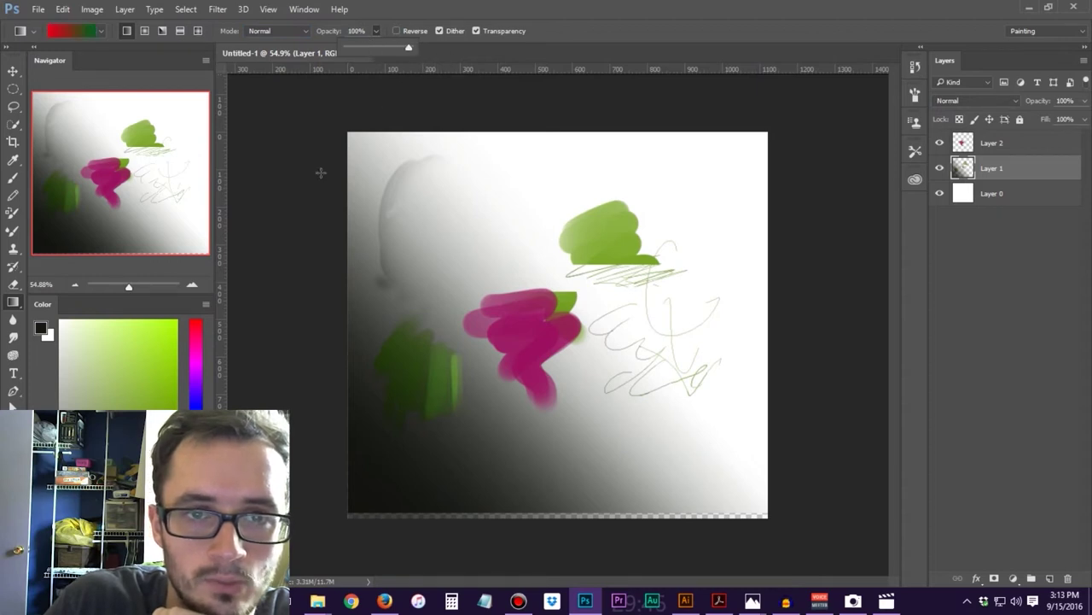
left_click(314, 58)
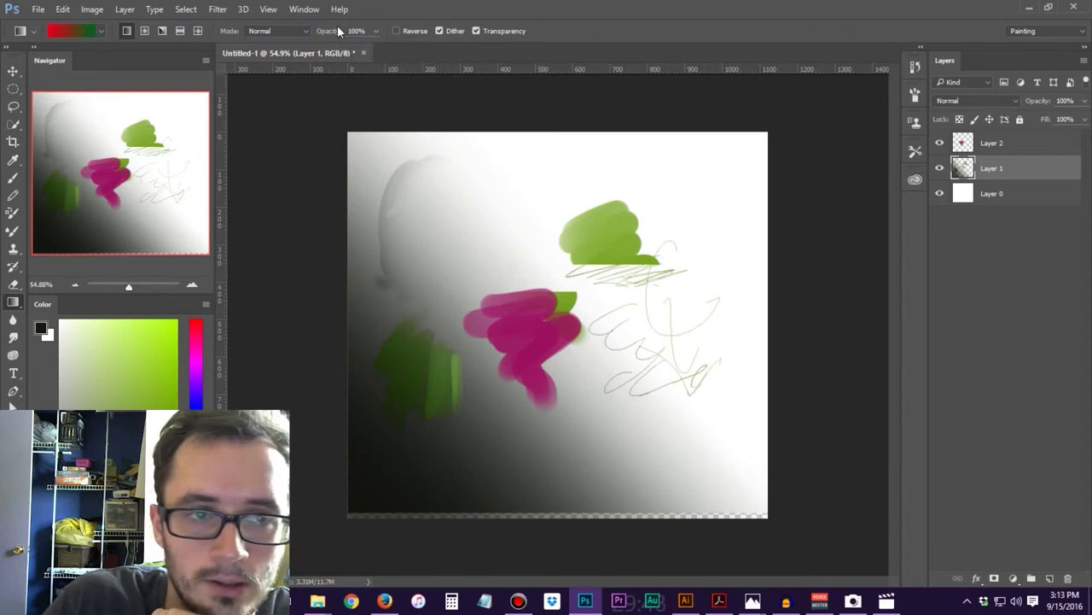
left_click(375, 31)
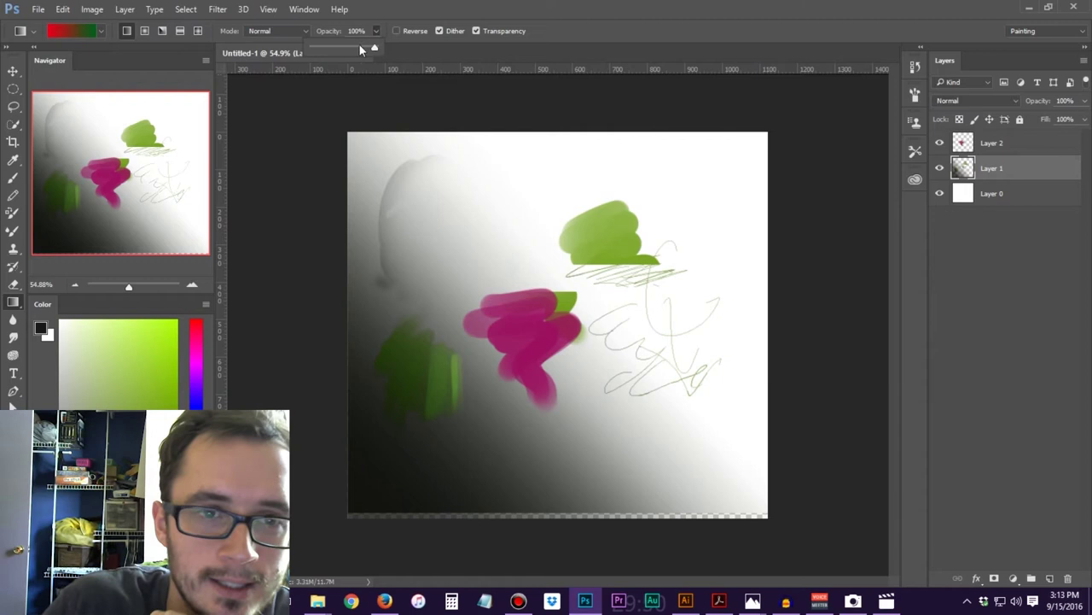
left_click_drag(375, 45, 342, 49)
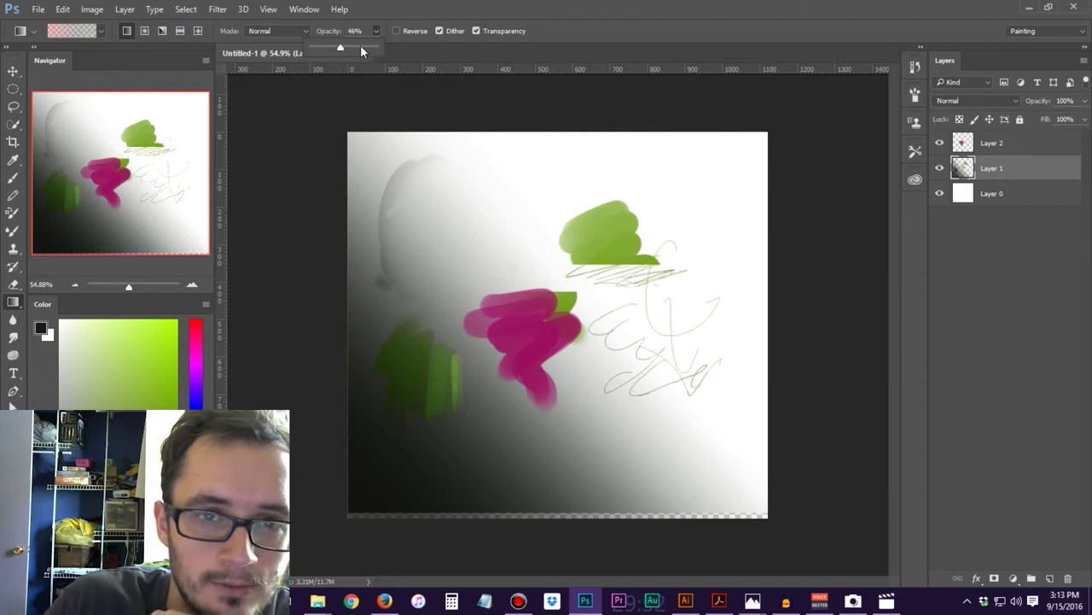
left_click_drag(354, 47, 376, 47)
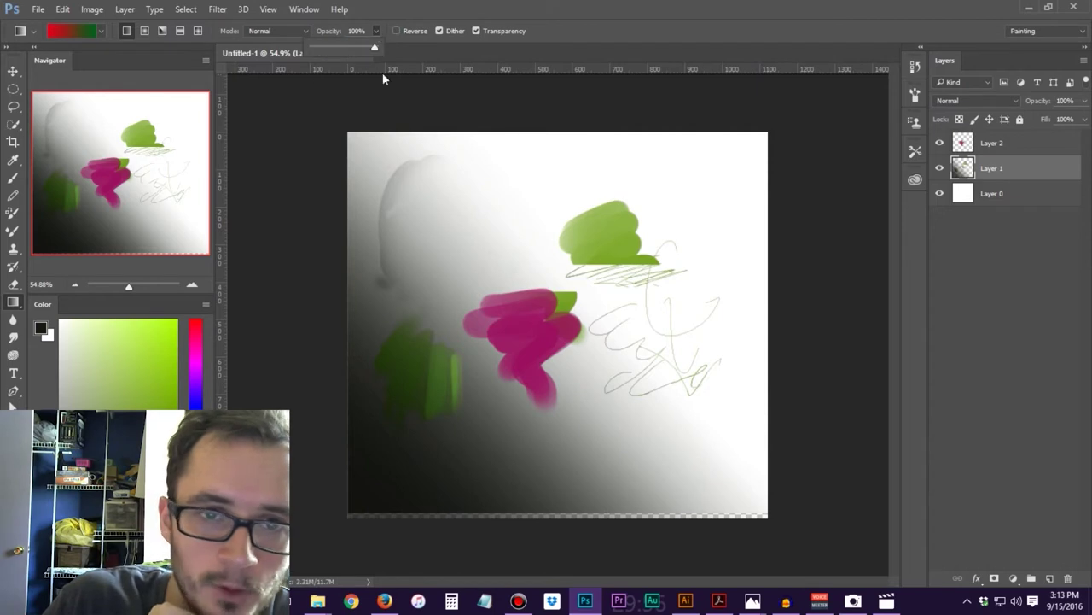
Drag the red-to-green gradient diagonally from lower-left to upper-right across Layer 1
left_click_drag(358, 466, 711, 162)
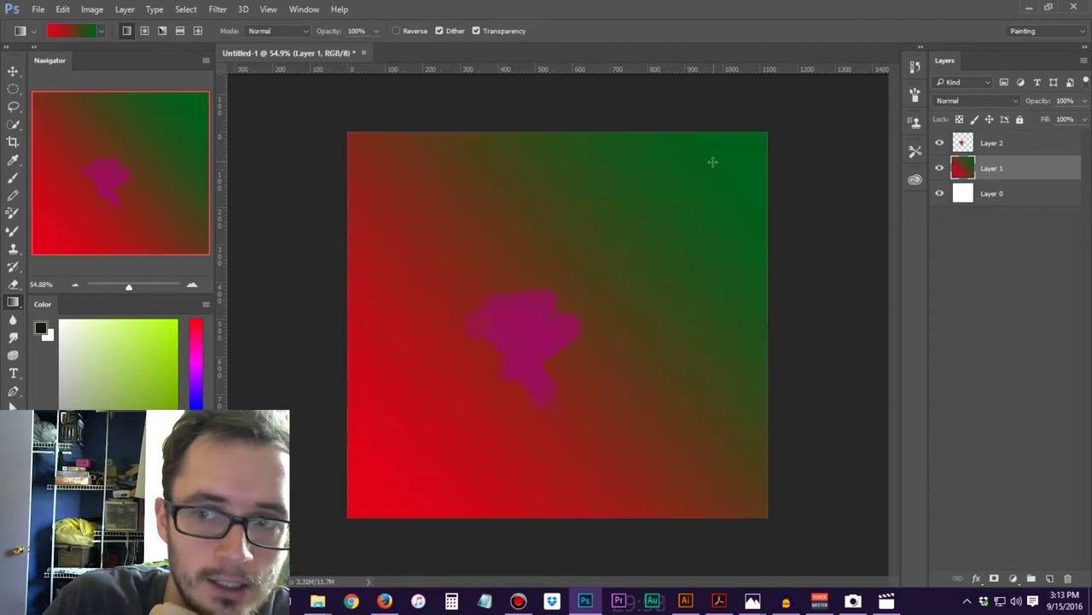
left_click_drag(380, 454, 722, 191)
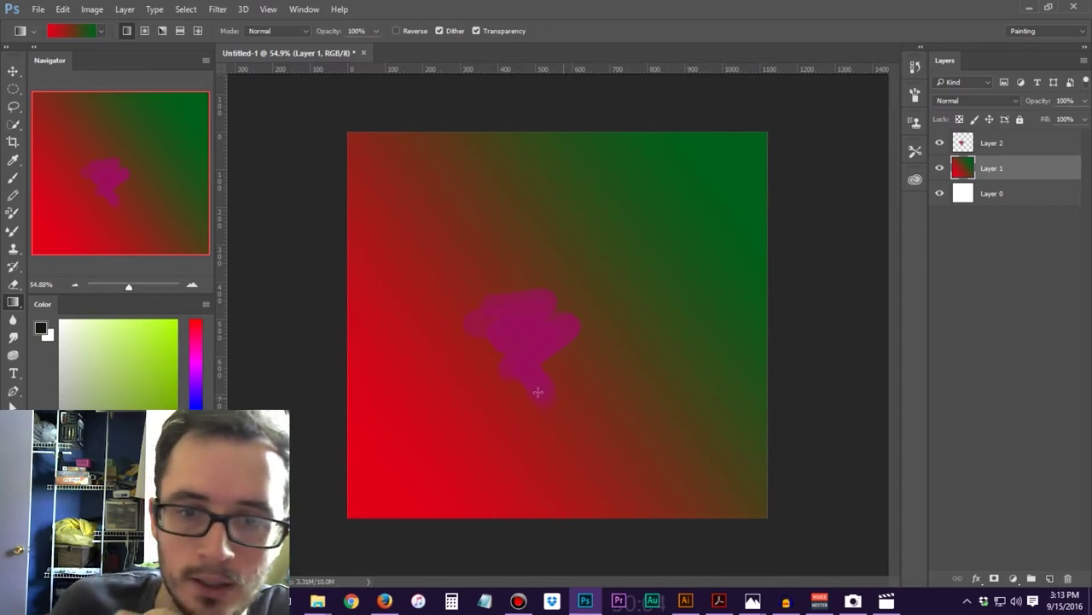
left_click(101, 34)
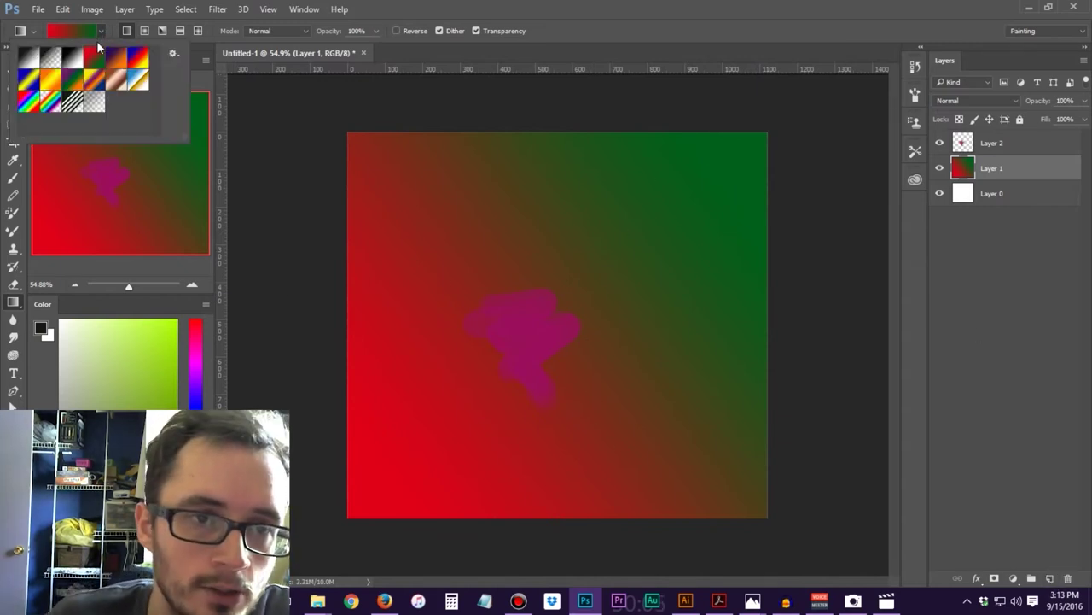
Pick Foreground to Transparent and darken the lower-left diagonal up to the pink blob
left_click(53, 59)
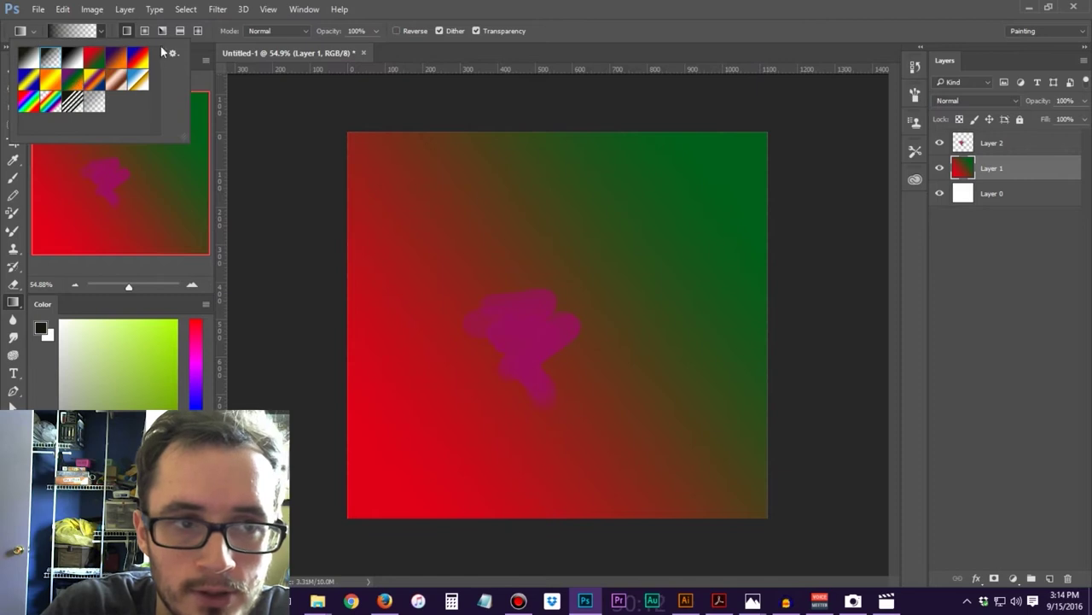
left_click(367, 504)
left_click_drag(367, 503, 395, 439)
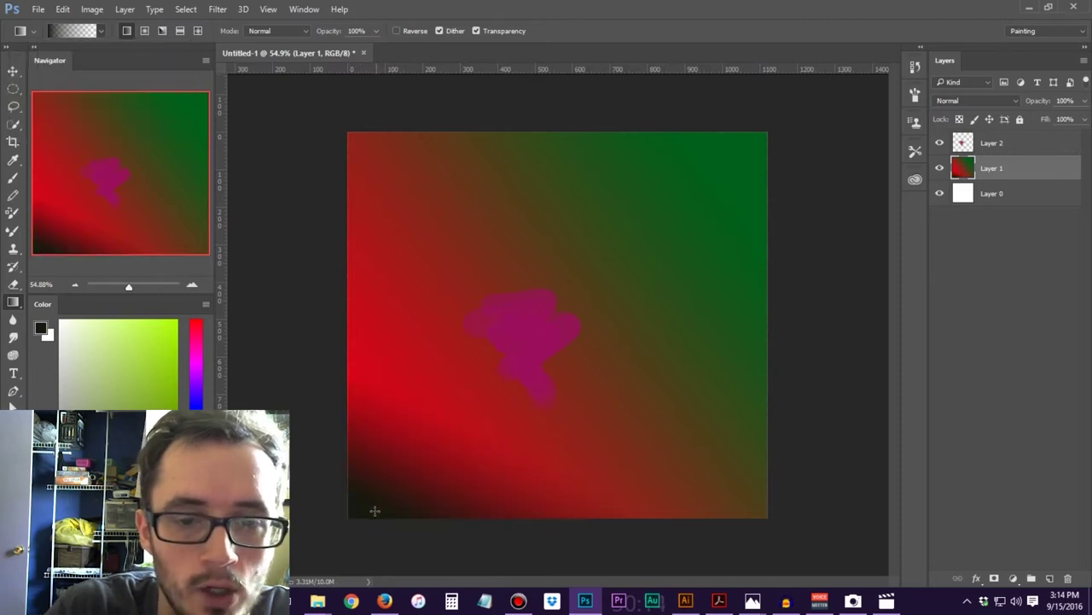
left_click_drag(371, 512, 495, 354)
left_click_drag(422, 509, 431, 427)
left_click_drag(416, 484, 457, 388)
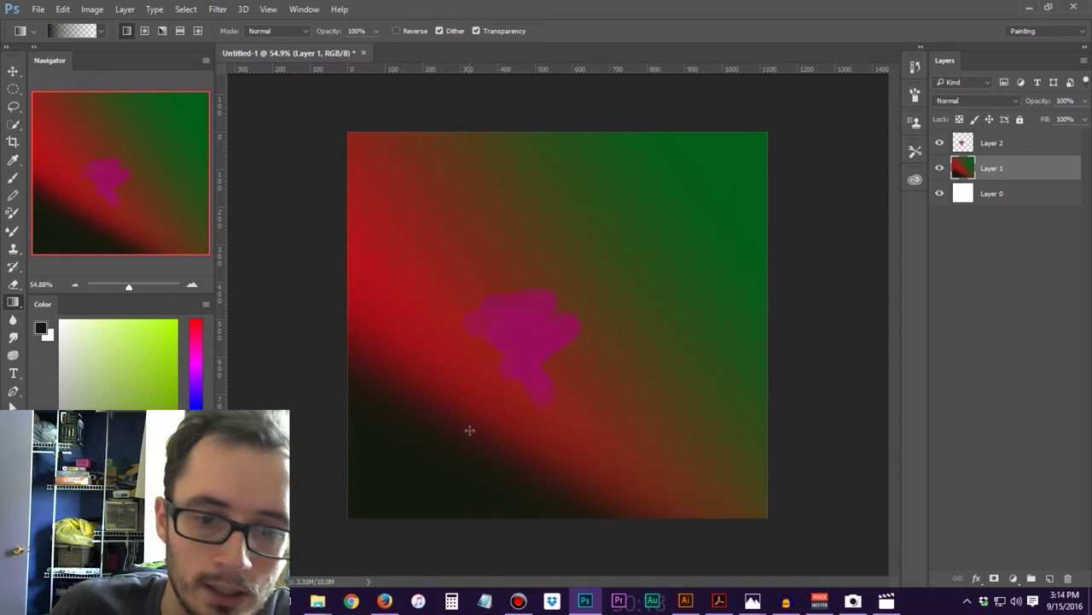
left_click_drag(464, 465, 527, 365)
left_click_drag(485, 481, 610, 375)
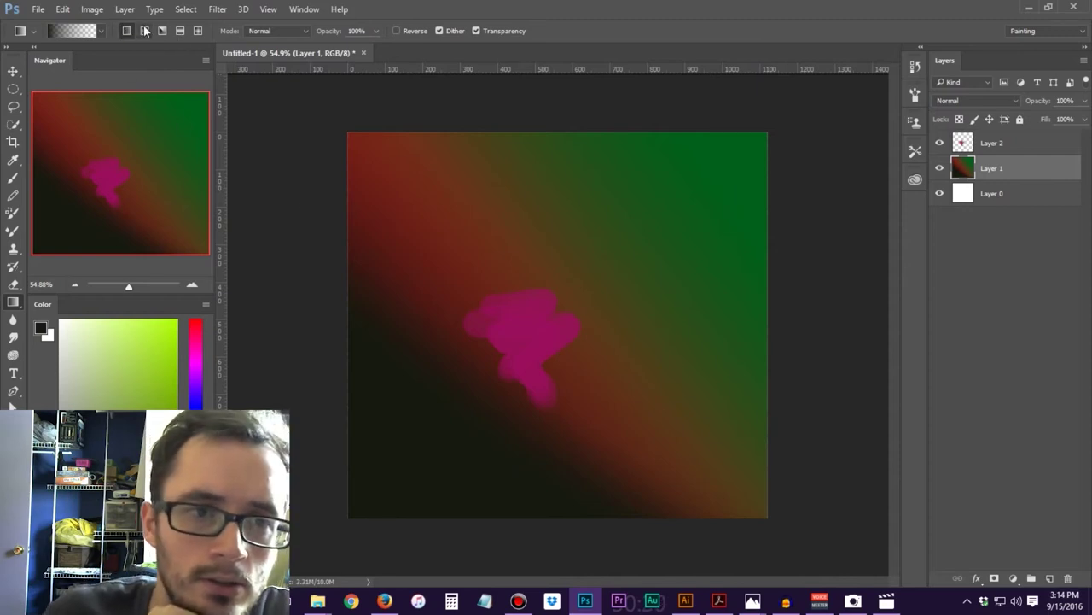
Darken the top-right, then at 22% opacity add faint gradients from the top-left and right side
left_click_drag(678, 210, 519, 346)
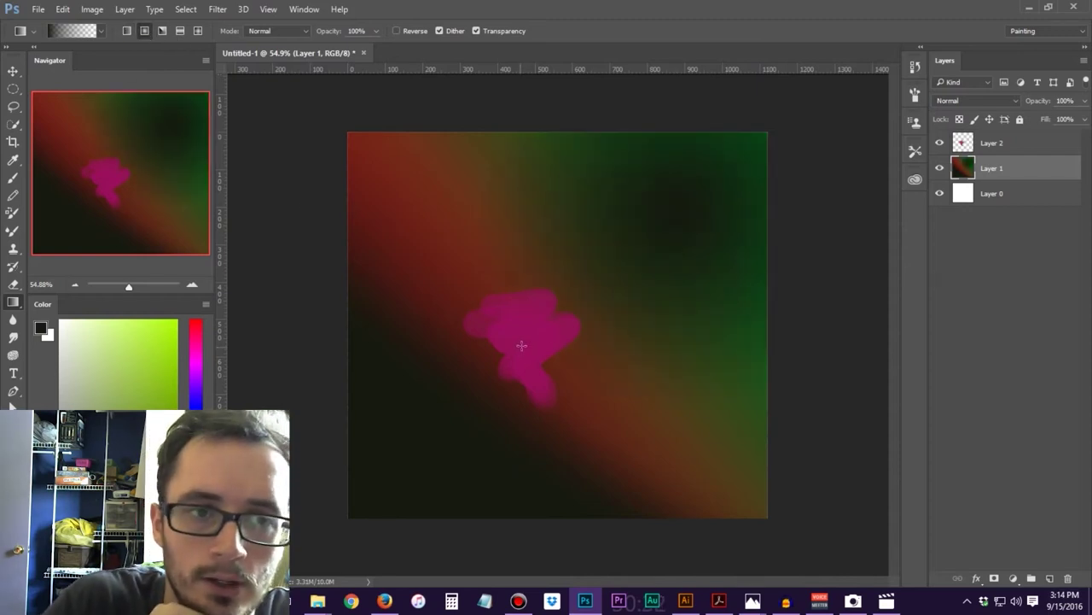
left_click_drag(736, 159, 561, 292)
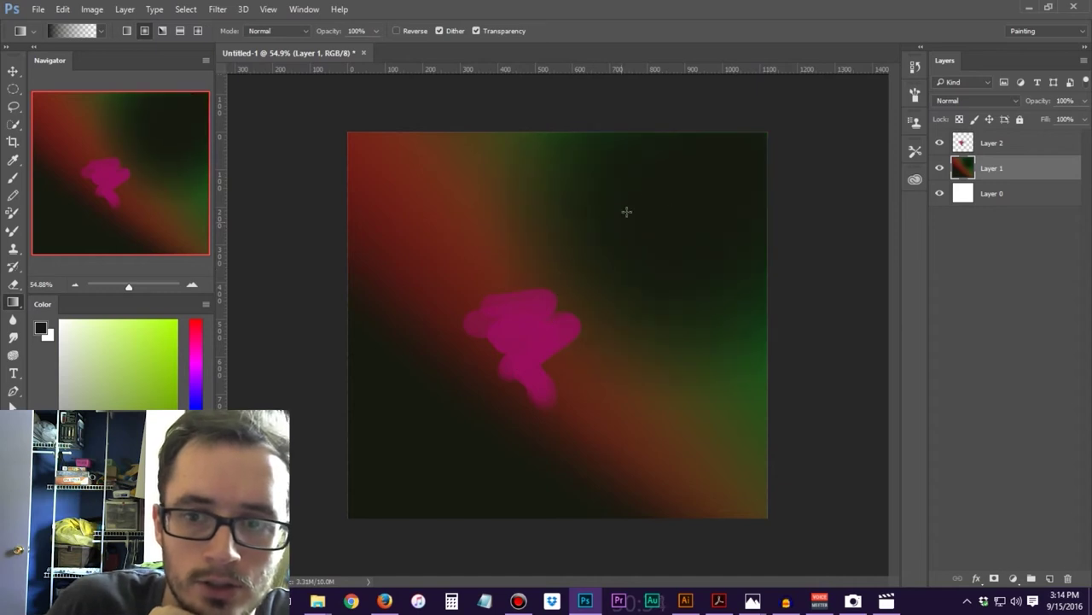
left_click_drag(346, 49, 324, 51)
left_click(448, 239)
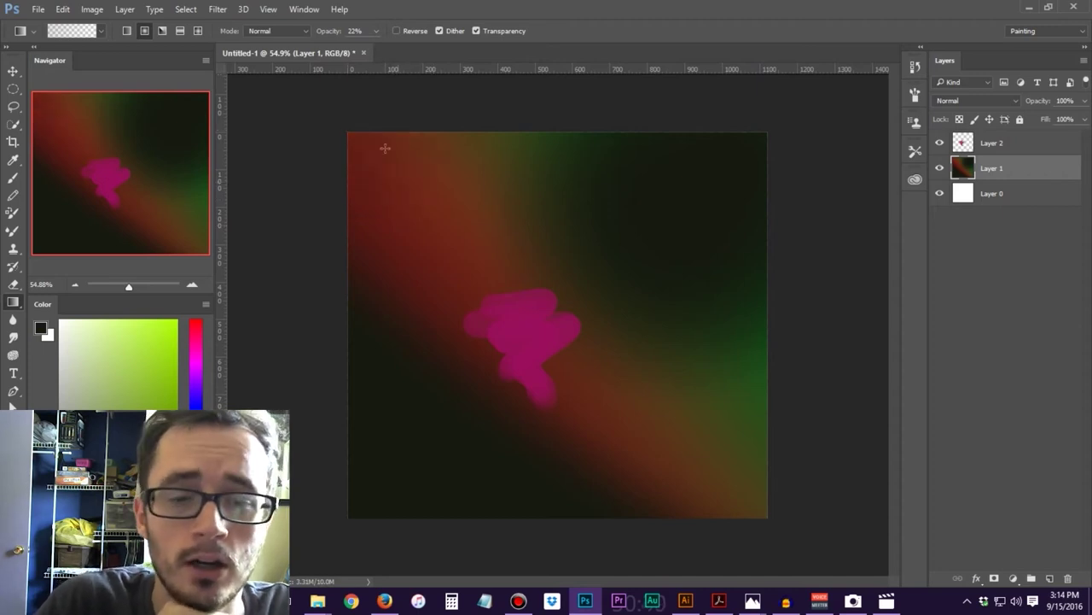
left_click_drag(349, 114, 444, 227)
left_click_drag(348, 140, 483, 262)
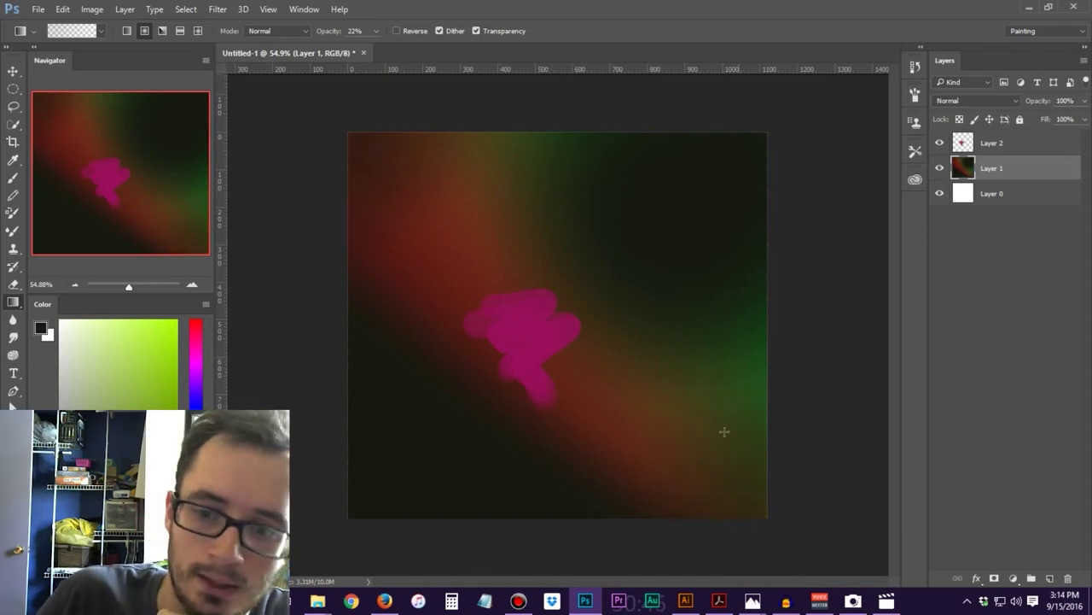
left_click_drag(728, 458, 720, 331)
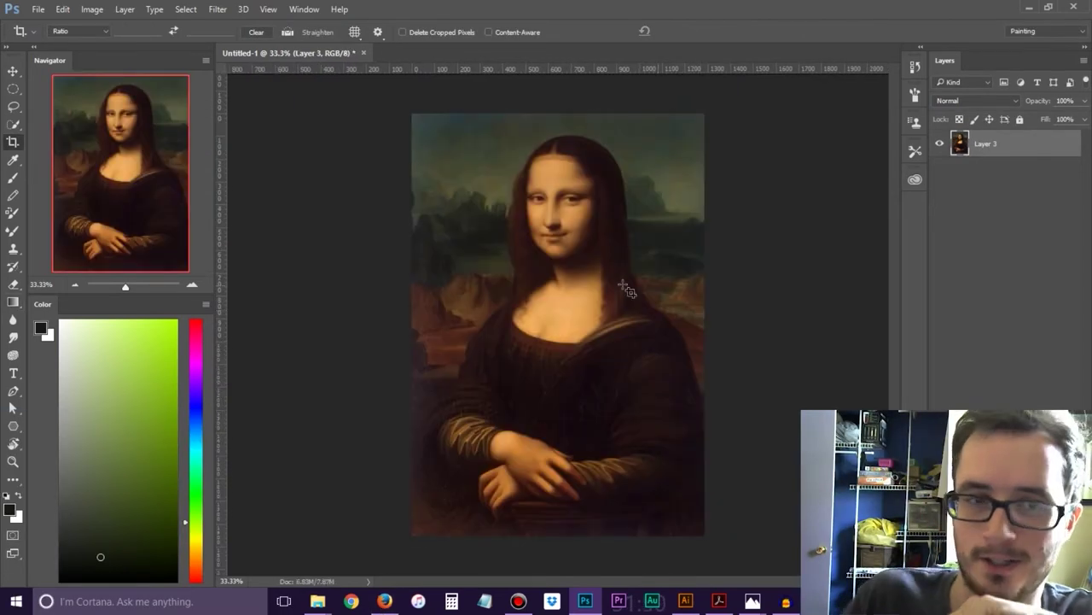
Switch to the Gradient tool, choose Foreground to Transparent and set opacity to 59%
left_click(14, 71)
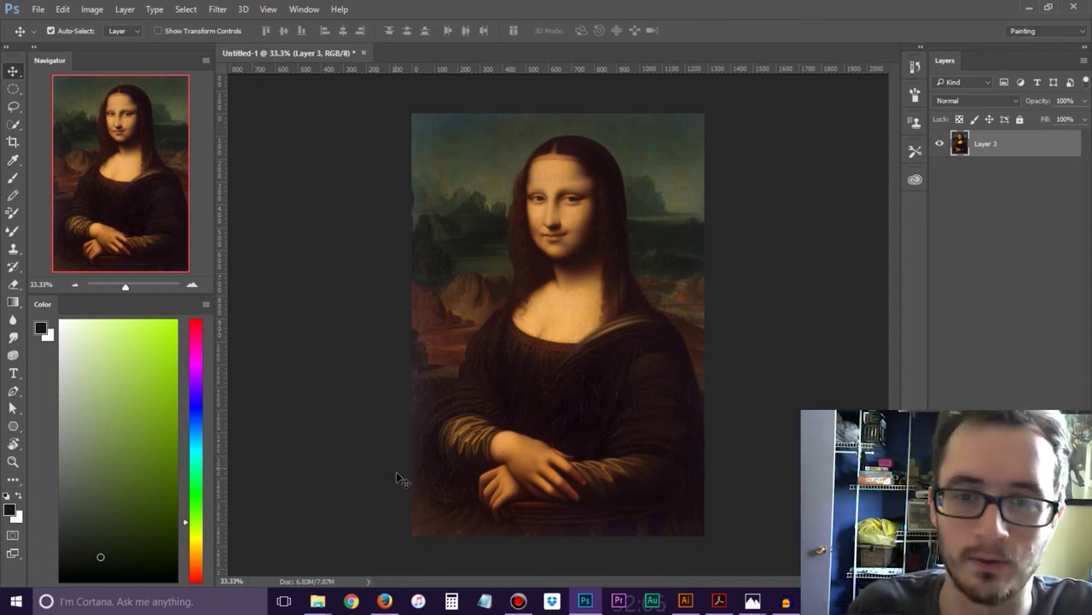
key("g")
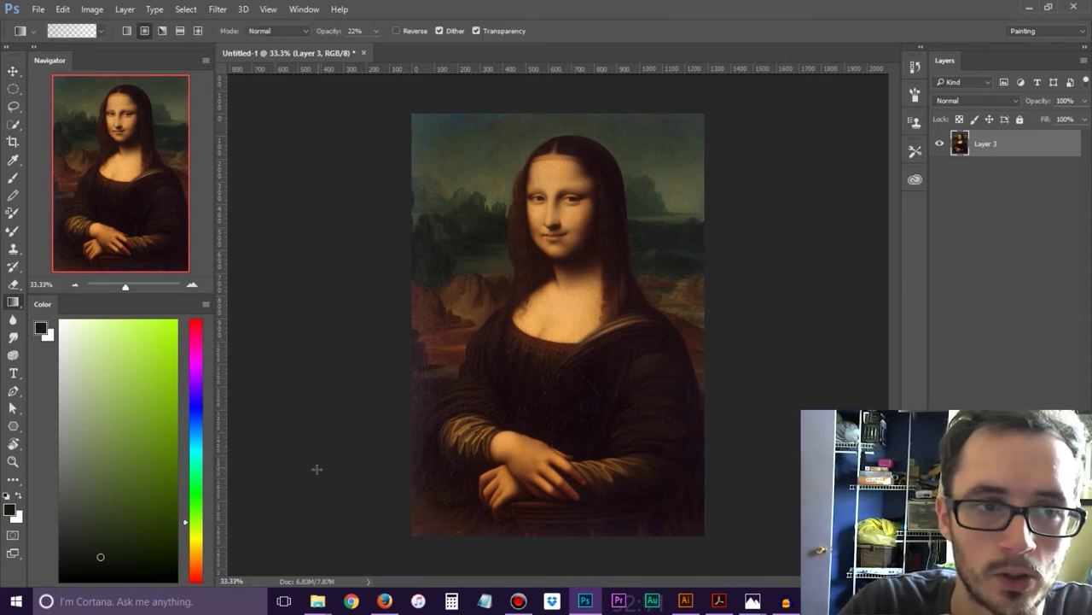
left_click(98, 32)
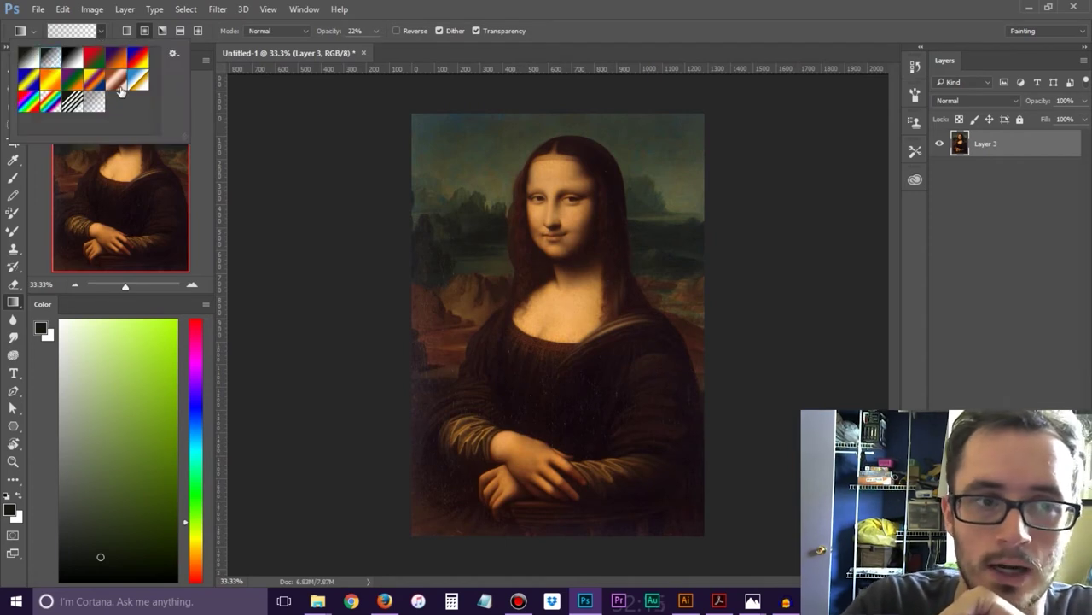
double_click(53, 60)
left_click(83, 34)
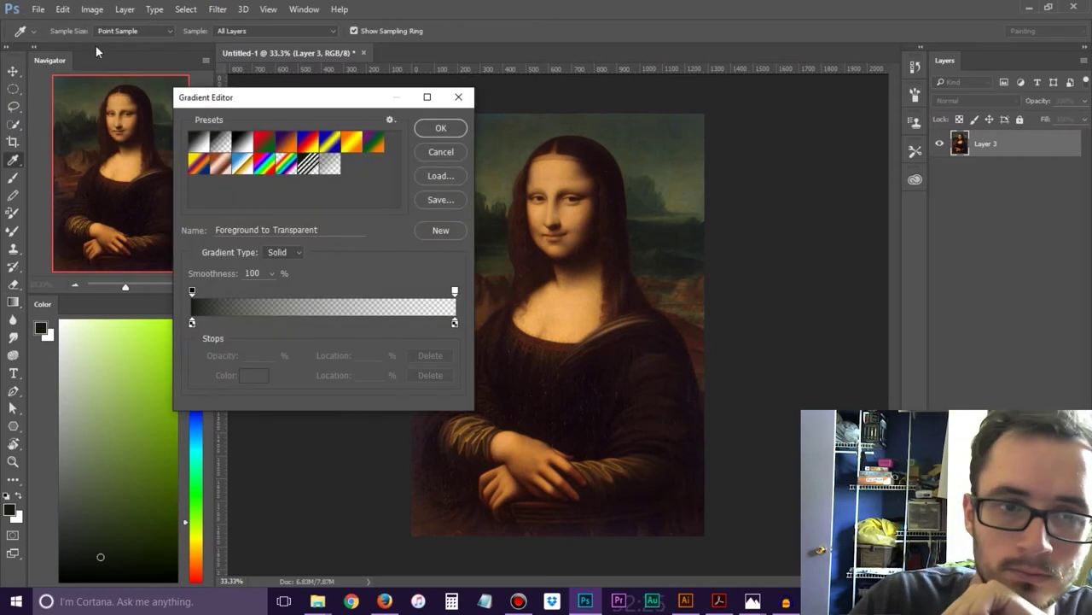
left_click(435, 157)
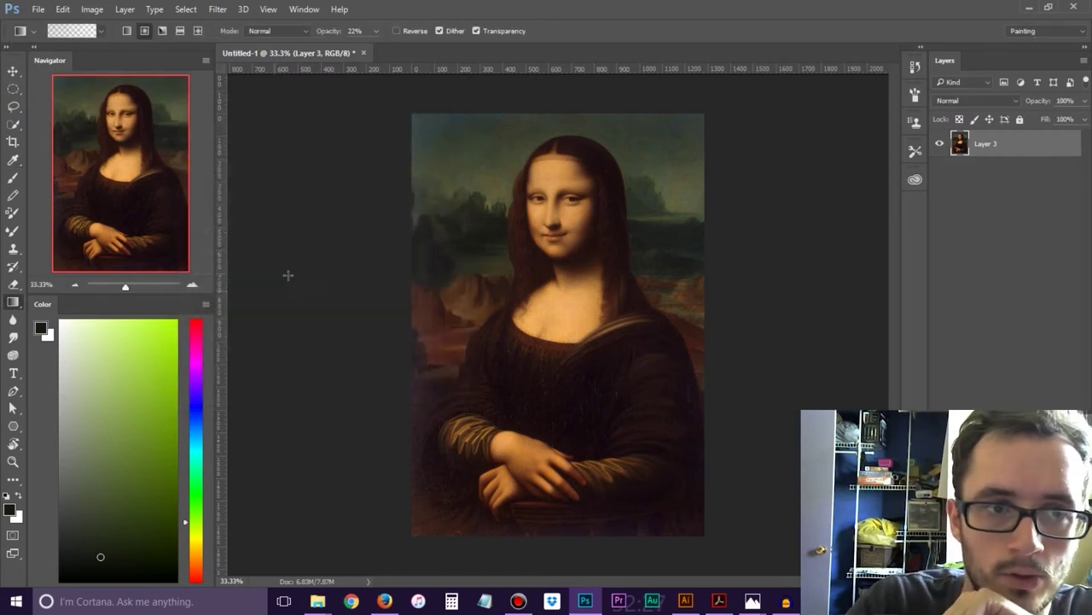
left_click(83, 34)
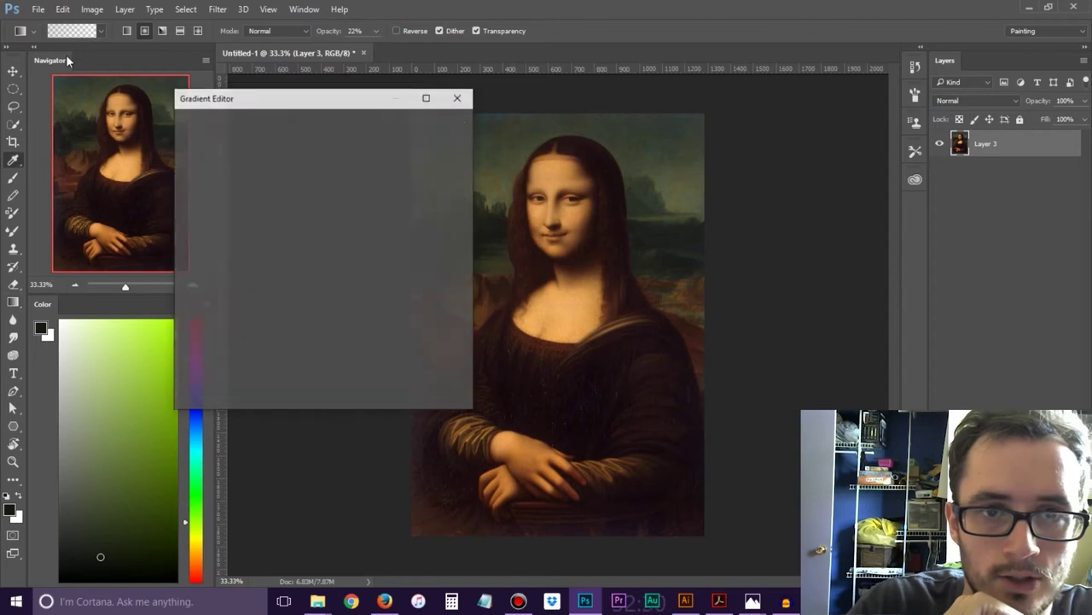
left_click(439, 130)
left_click_drag(373, 32, 382, 63)
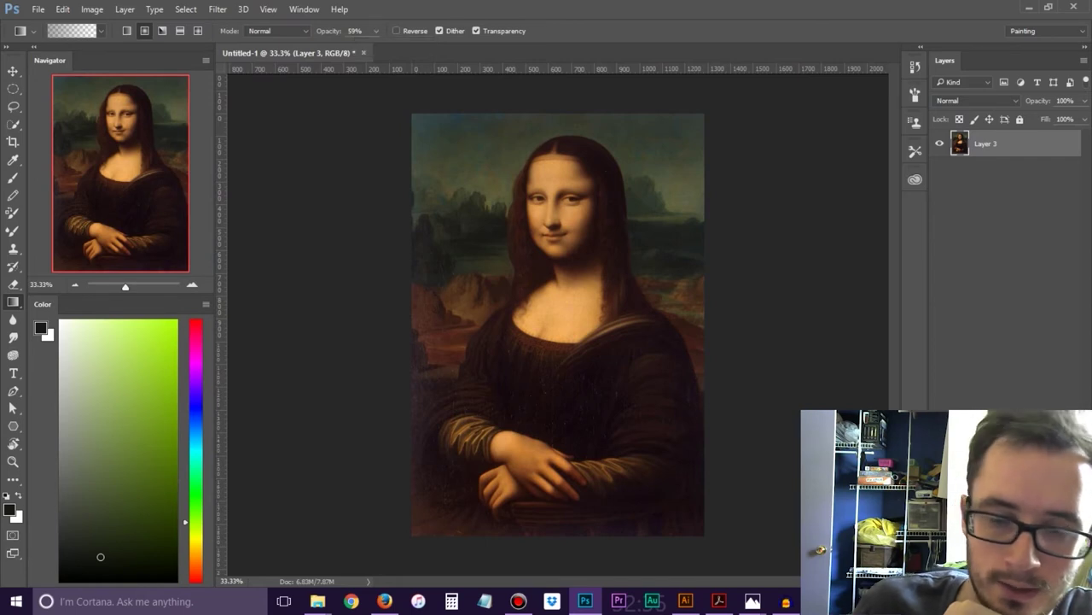
Create new Layer 4 and drag a gradient from the lower-left toward the hands
key("ctrl+shift+alt+n")
left_click_drag(412, 536, 515, 409)
left_click_drag(426, 526, 520, 421)
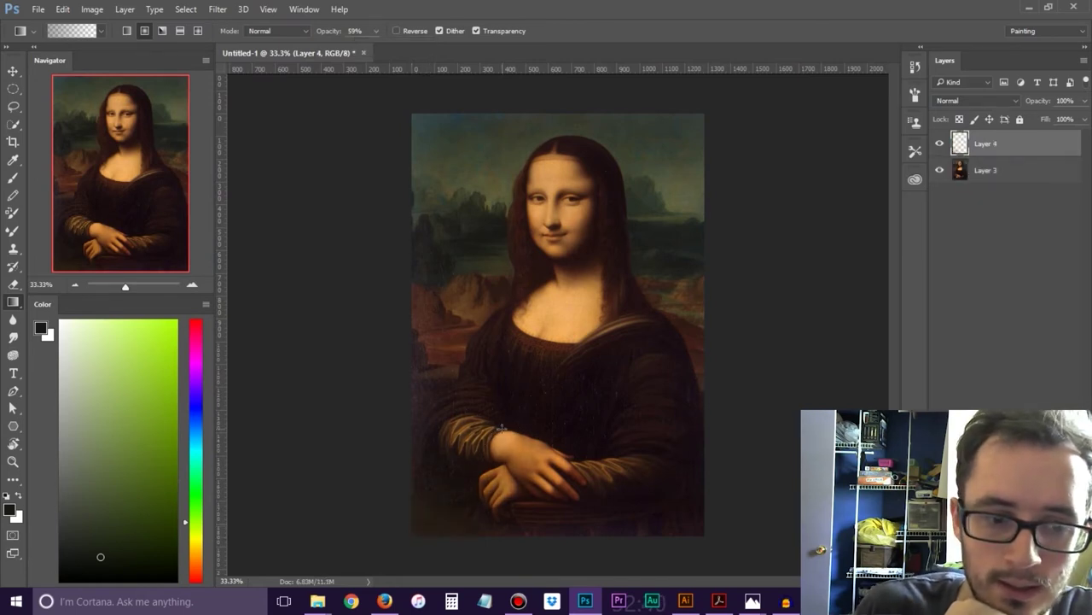
Sample a dark colour, redraw the lower-left gradient, and hide the Mona Lisa layer to check it
left_click_drag(100, 557, 60, 583)
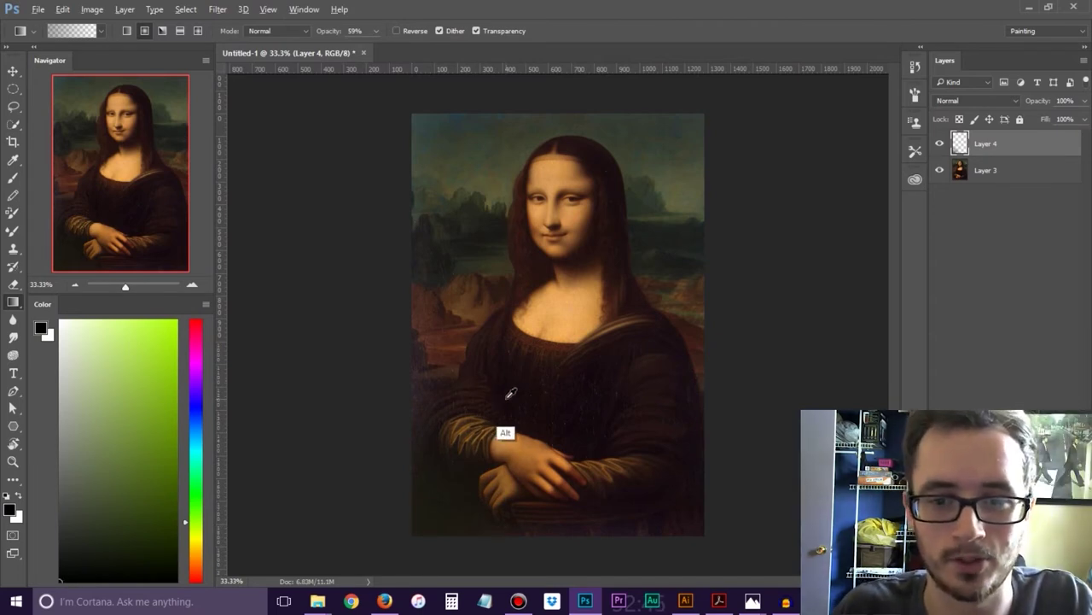
left_click(573, 457, "alt")
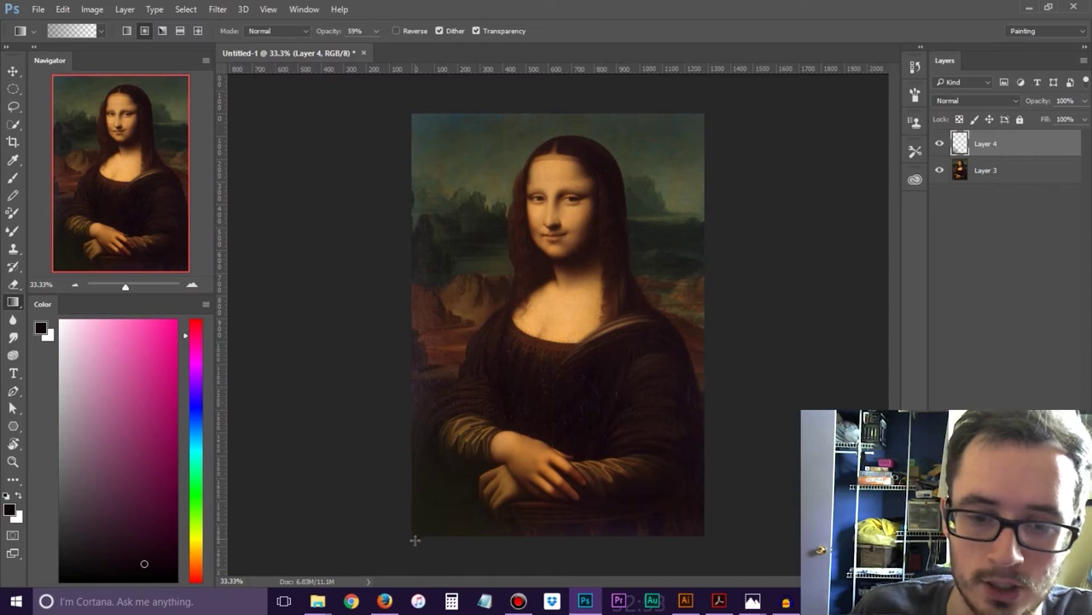
key("ctrl+a")
key("ctrl+d")
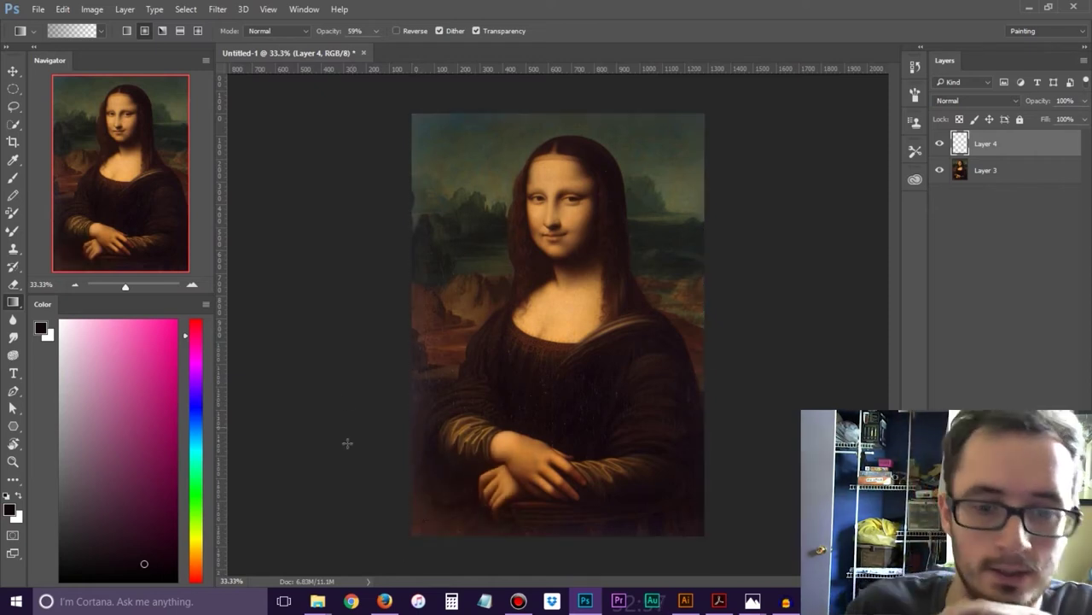
mouse_move(432, 532)
left_mouse_down()
mouse_move(524, 427)
mouse_move(419, 540)
left_mouse_up()
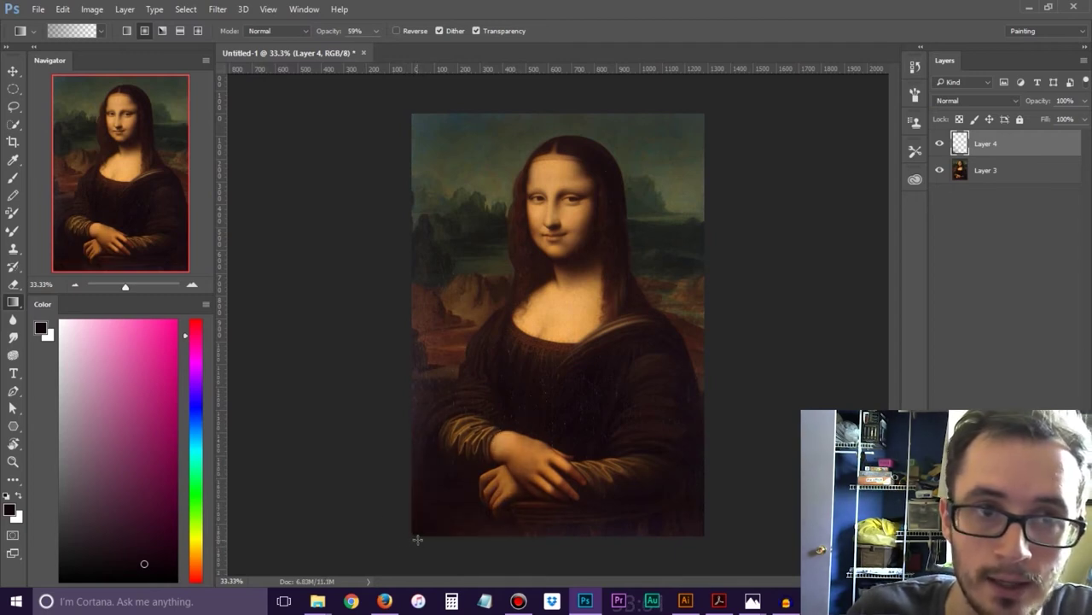
left_click_drag(425, 533, 437, 499)
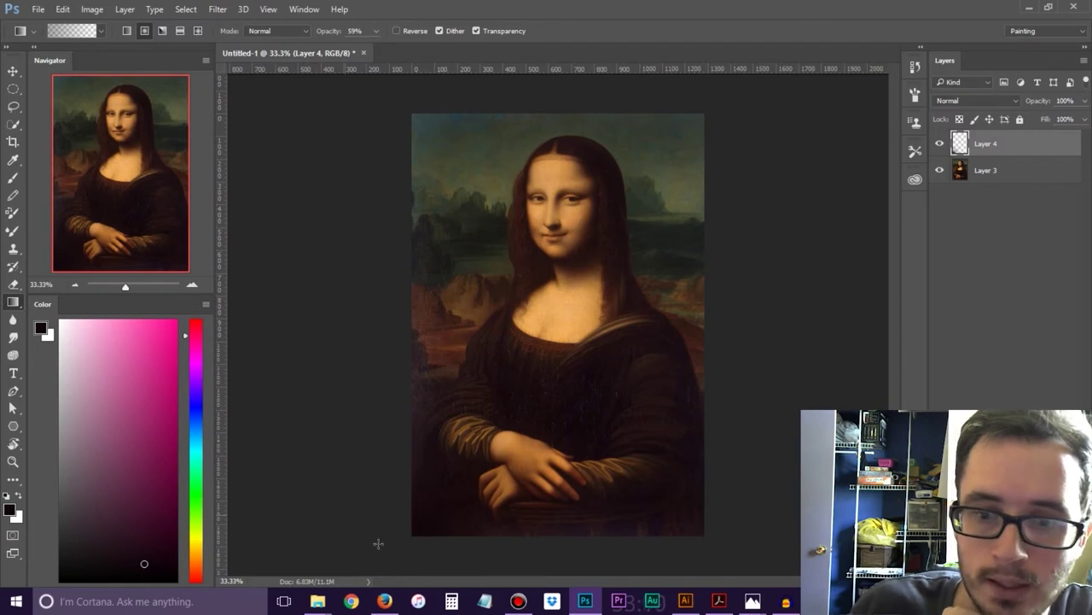
left_click_drag(410, 519, 426, 404)
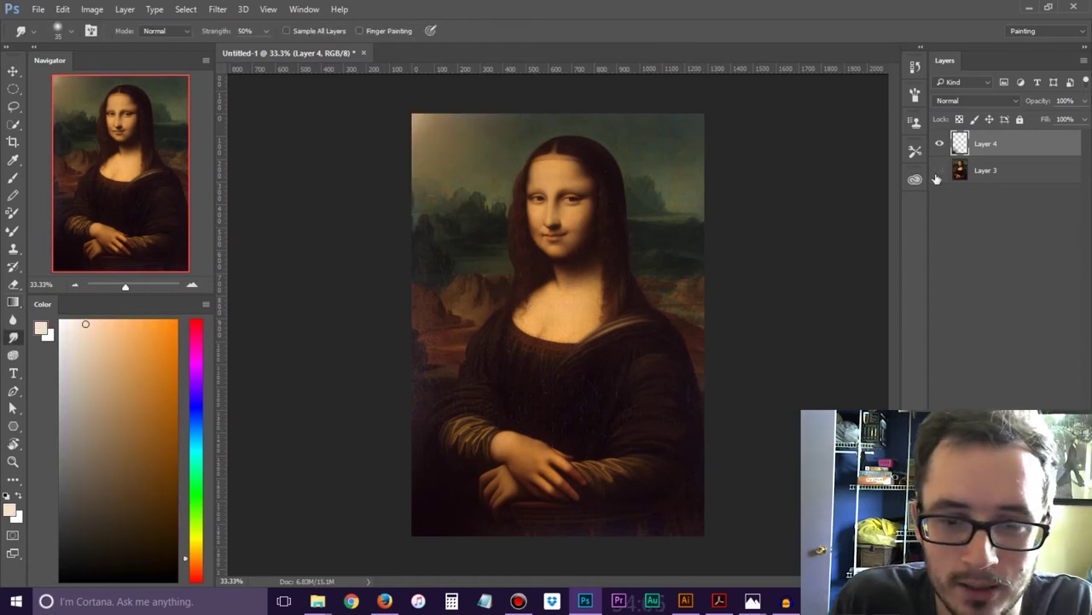
left_click(939, 171)
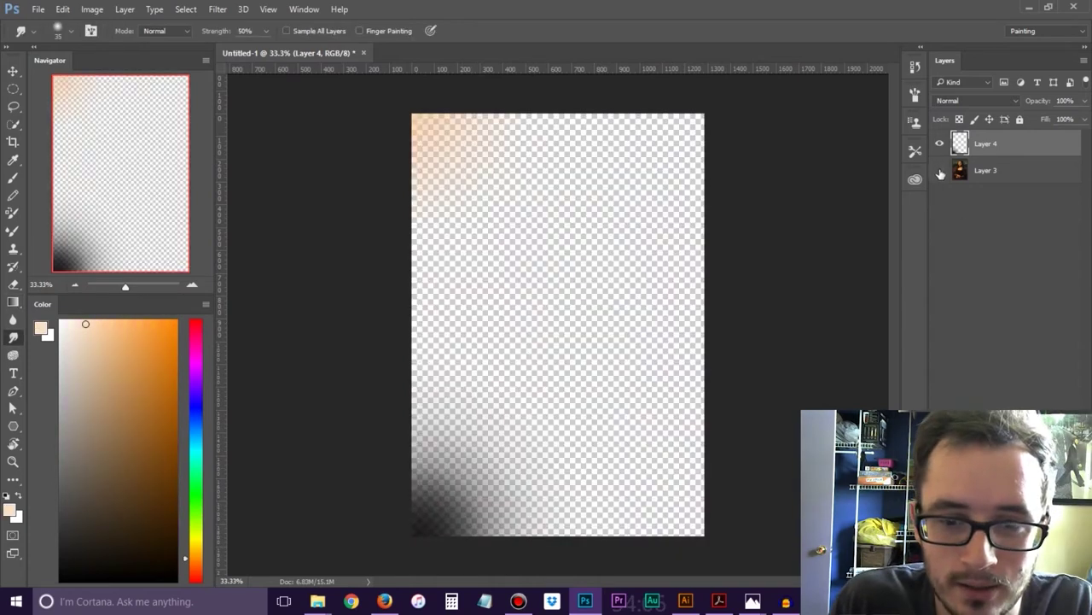
Show the Mona Lisa again, set brush size 50, zoom into the face and select Layer 3
left_click(940, 171)
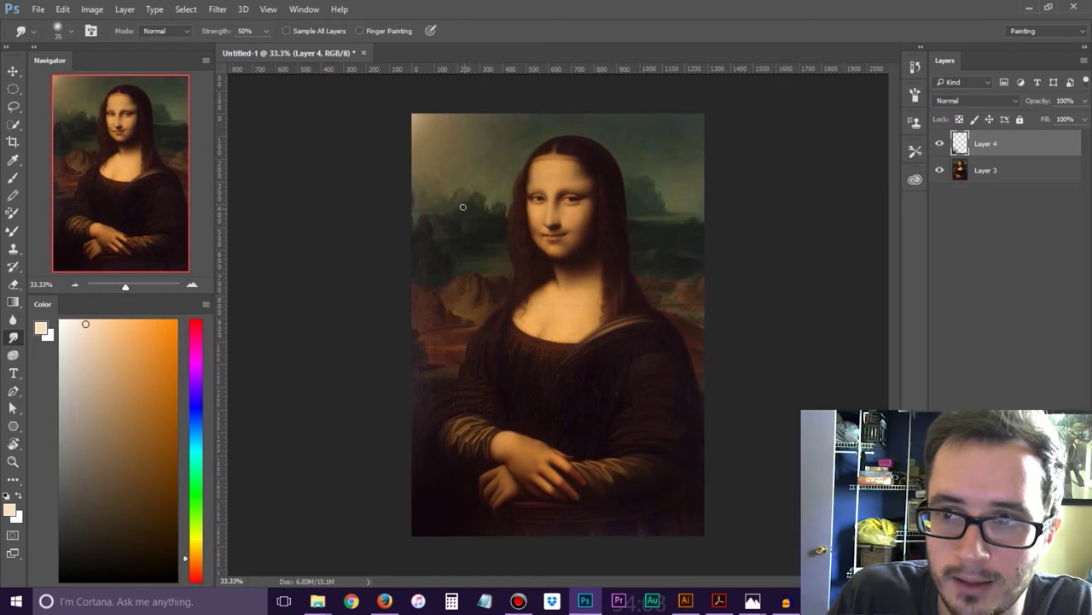
key("bracketright")
key("bracketright")
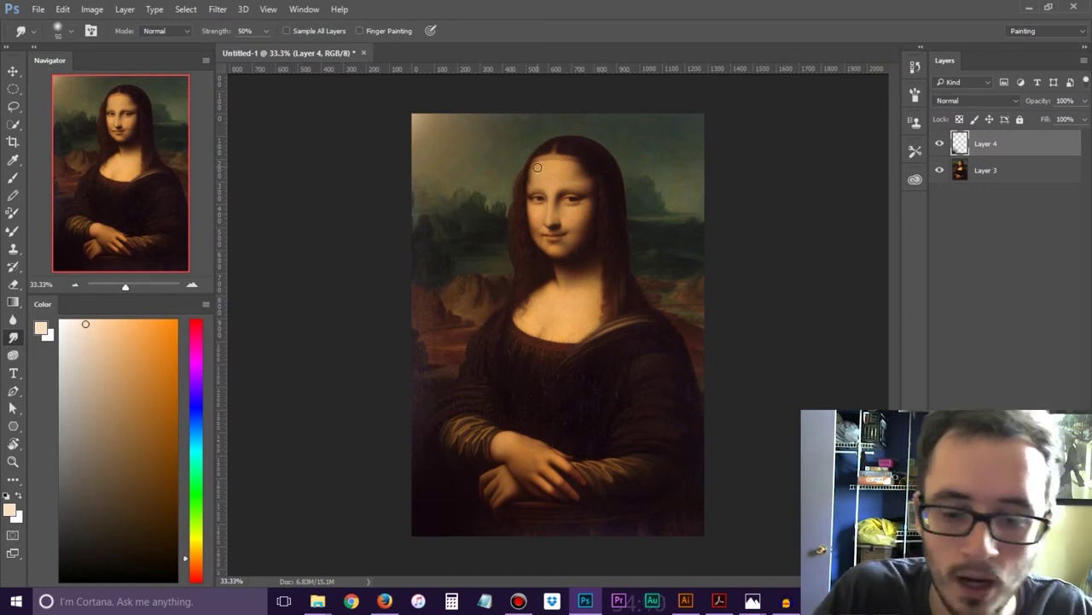
key("ctrl+plus")
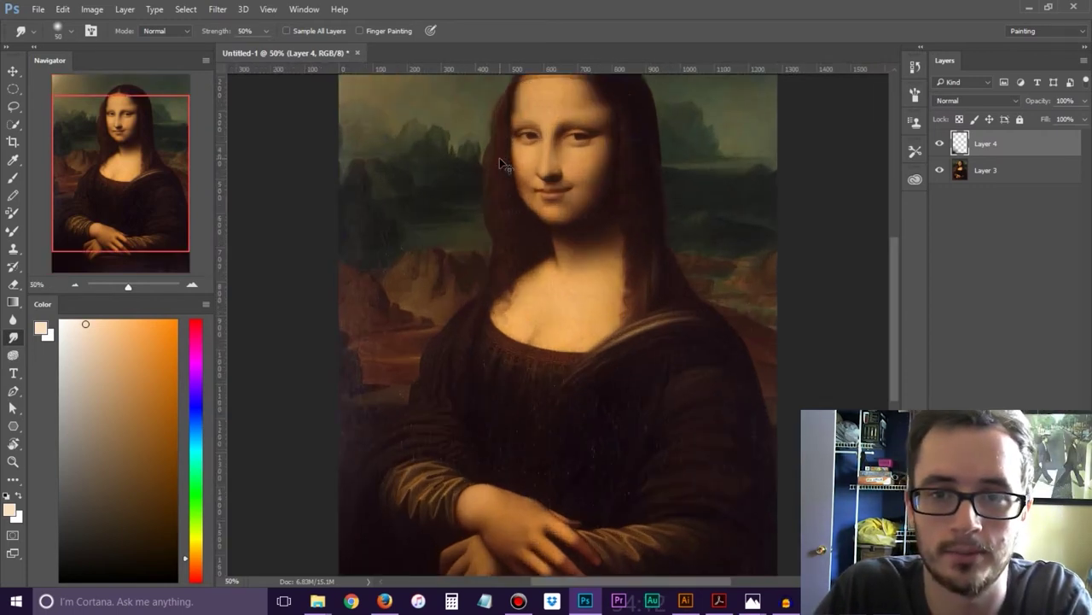
key("ctrl+plus")
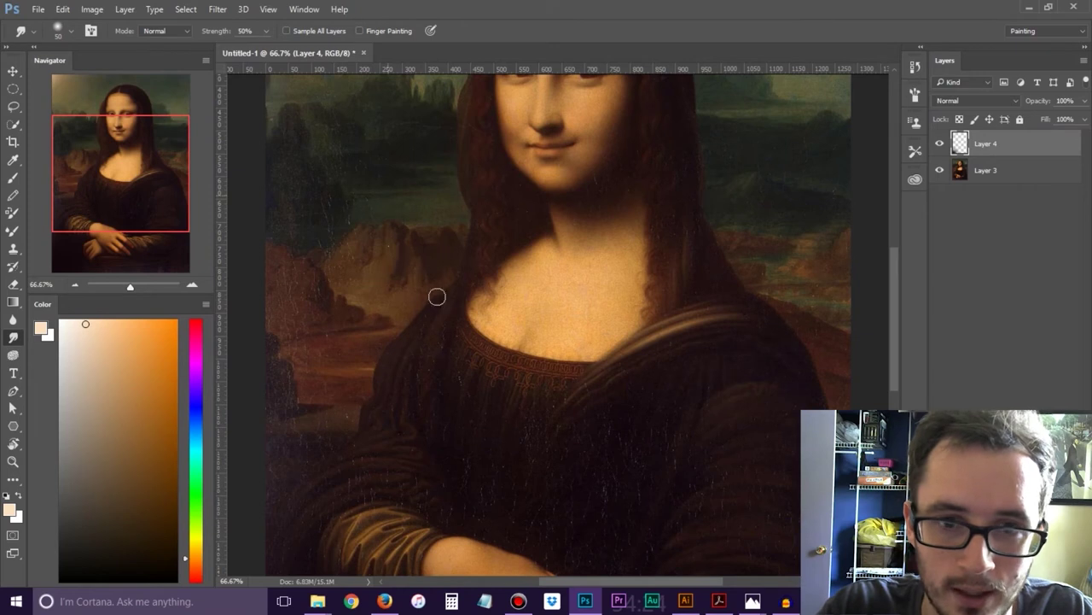
left_click(1034, 176)
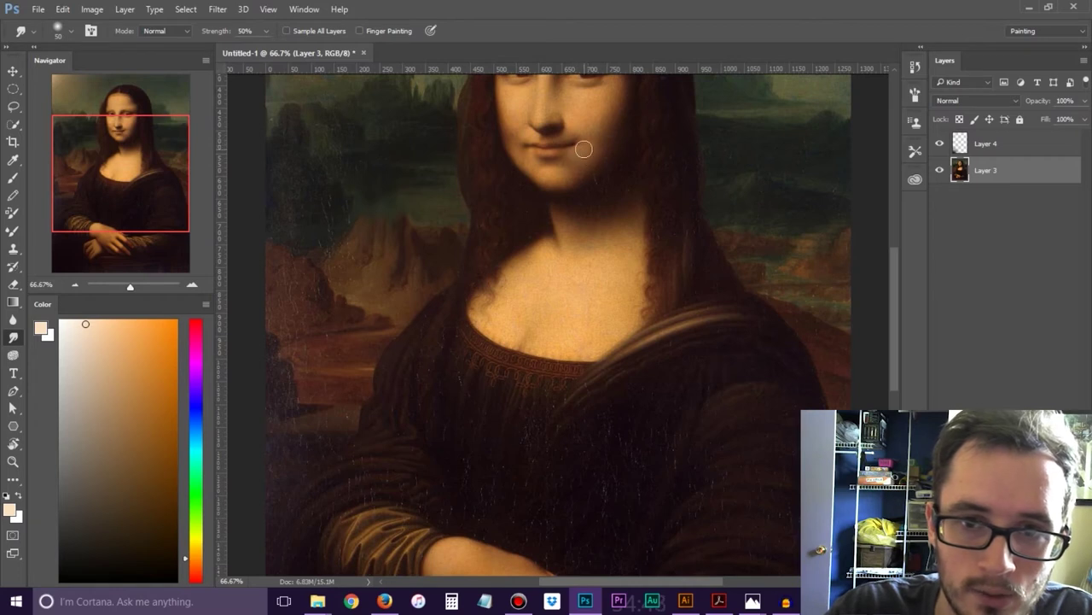
Smudge both mouth corners upward into a grin, then zoom back out
left_click_drag(577, 142, 585, 127)
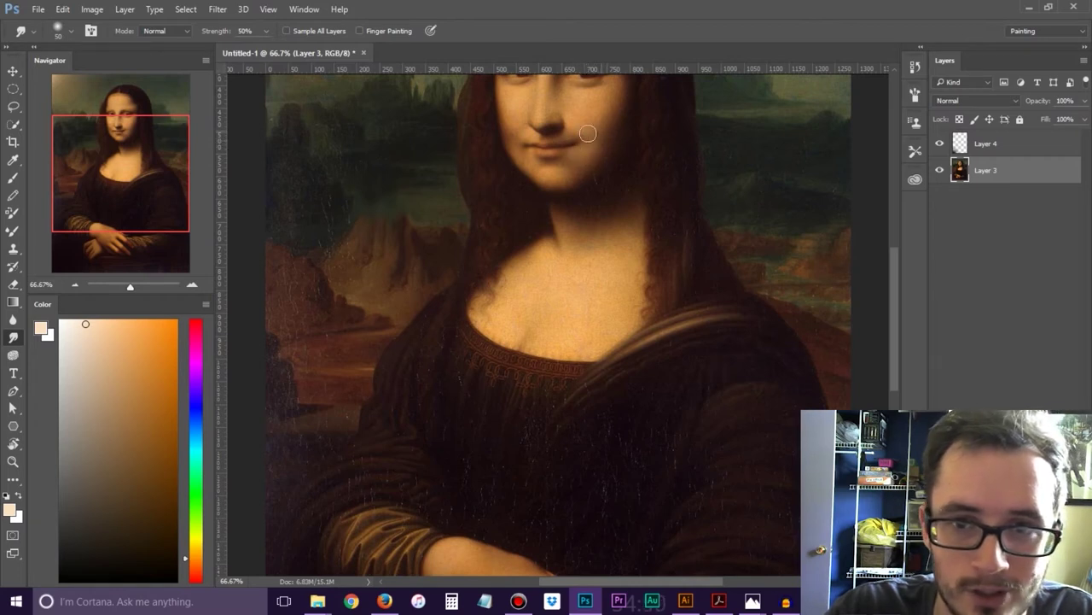
left_click_drag(525, 149, 502, 134)
mouse_move(582, 142)
left_mouse_down()
mouse_move(553, 162)
mouse_move(515, 139)
left_mouse_up()
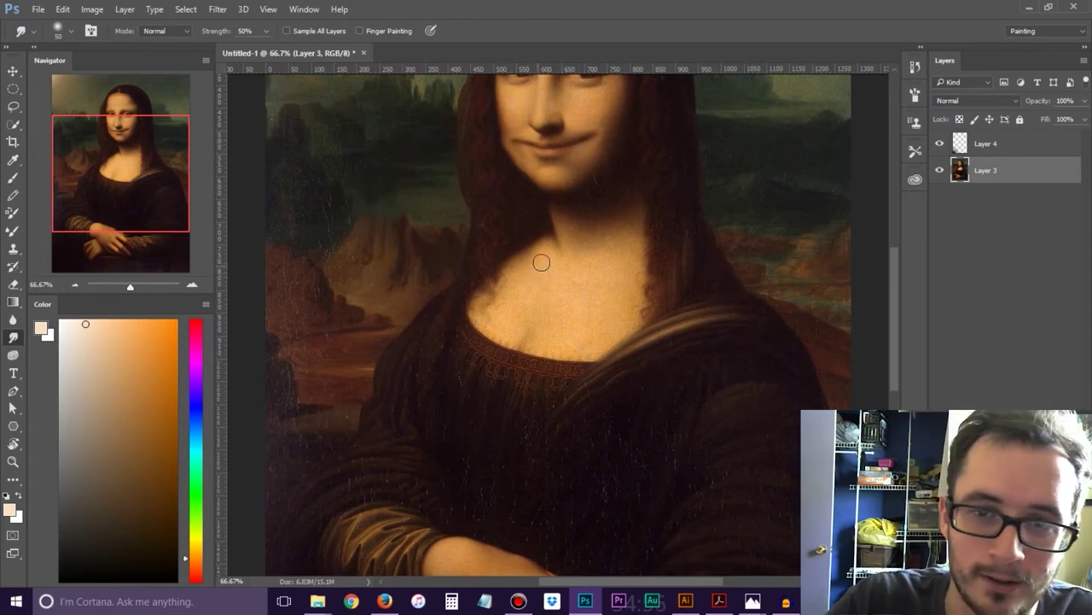
key("ctrl+minus")
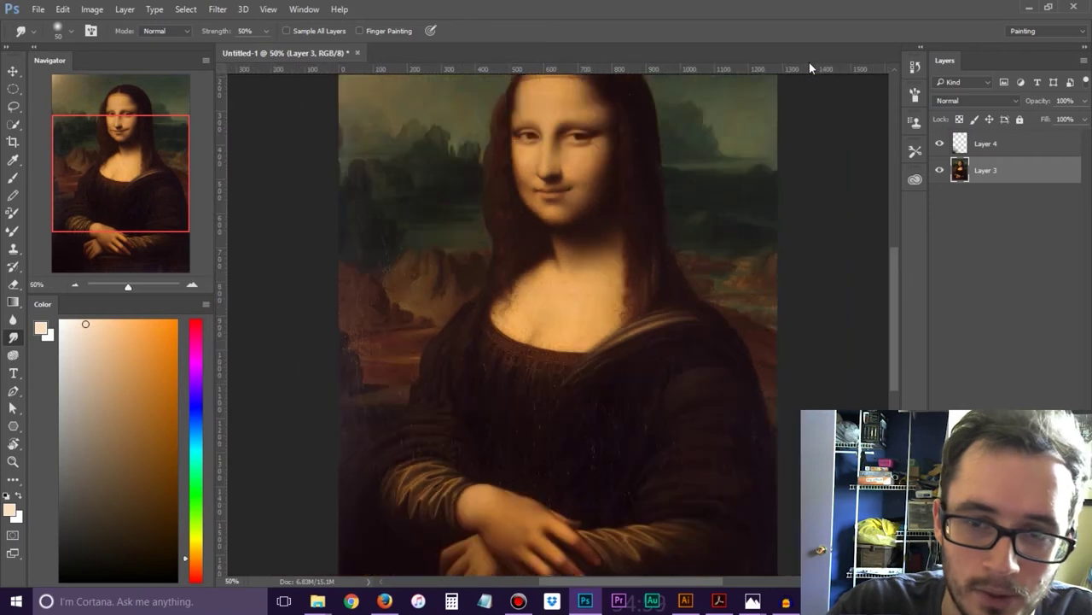
key("ctrl+minus")
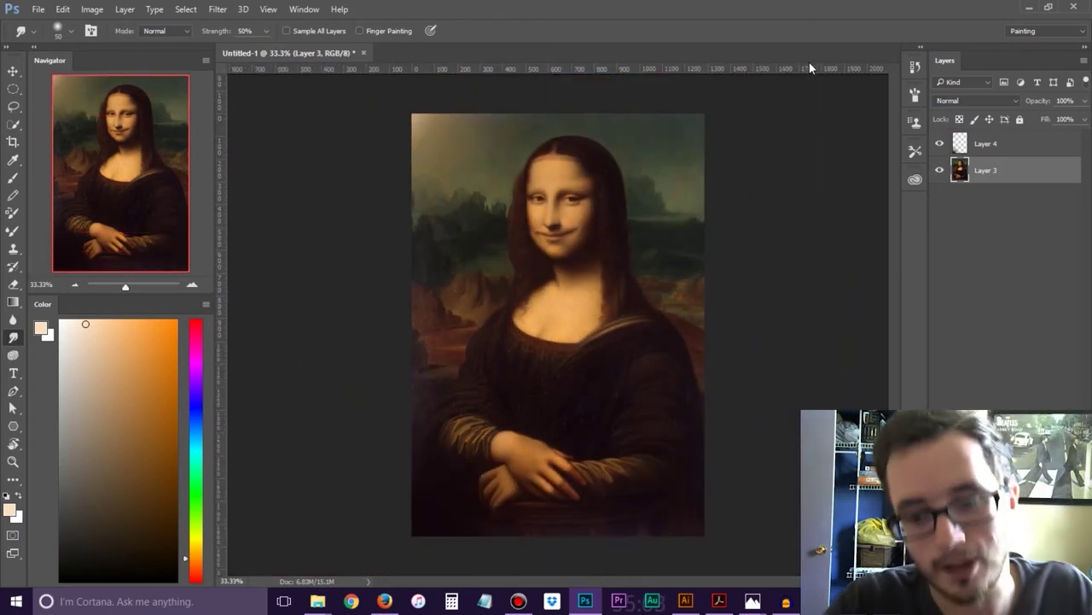
Select the shape tool and bring up the list of other shape types
left_click(12, 427)
right_click(12, 428)
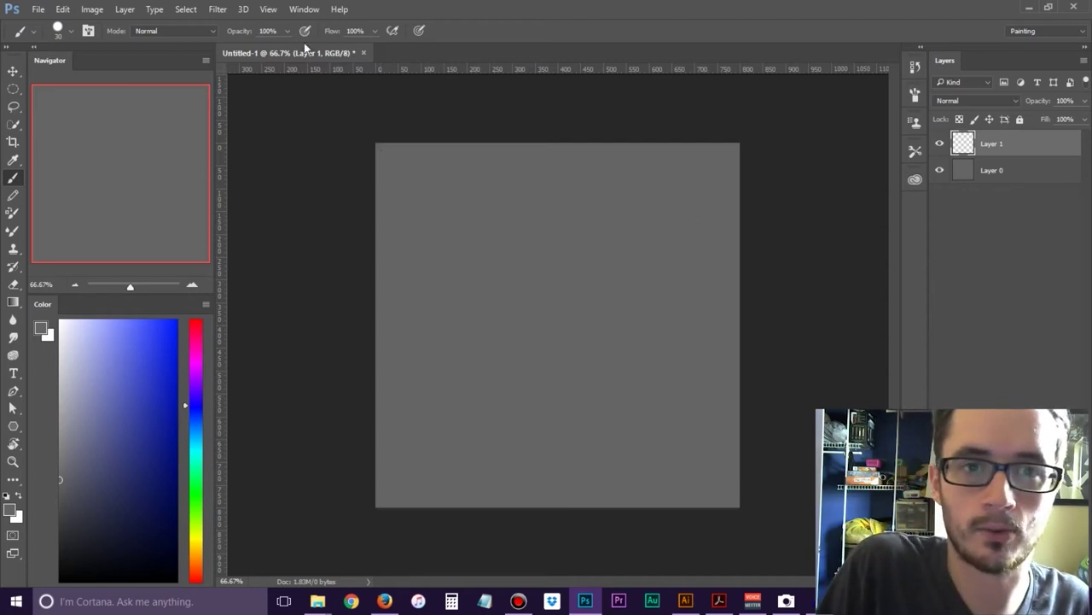
Paint a light blue dab near the canvas centre and an orange dab on the right side
left_click_drag(147, 412, 177, 411)
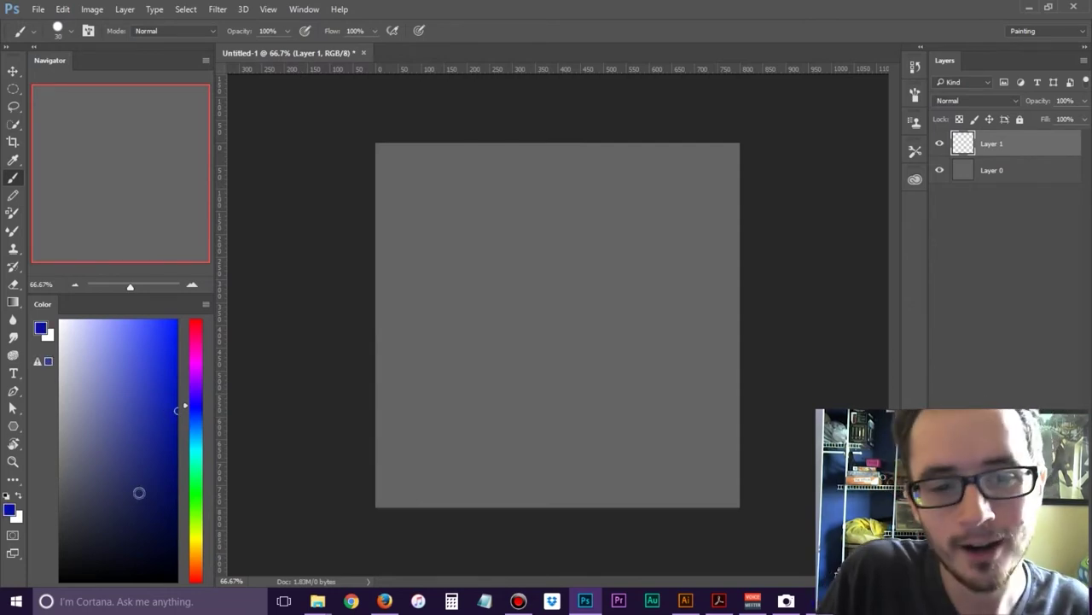
left_click_drag(157, 377, 163, 368)
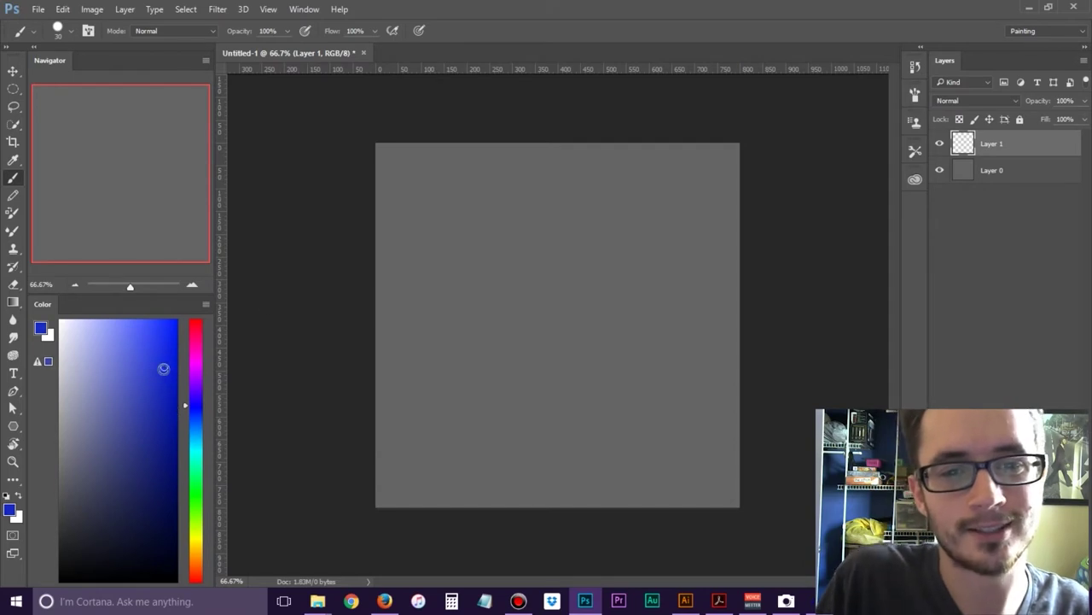
mouse_move(446, 305)
left_mouse_down()
mouse_move(469, 275)
mouse_move(440, 291)
left_mouse_up()
left_click_drag(196, 553, 196, 556)
mouse_move(669, 268)
left_mouse_down()
mouse_move(657, 289)
mouse_move(674, 293)
left_mouse_up()
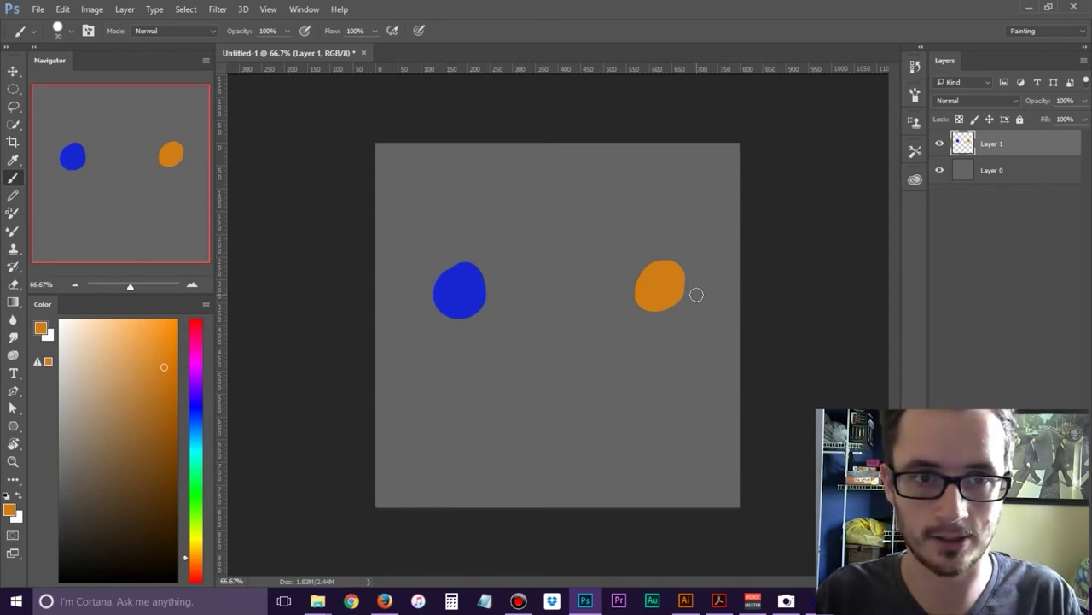
Paint a solid orange blob near the canvas top-left at full brush opacity
left_click(287, 31)
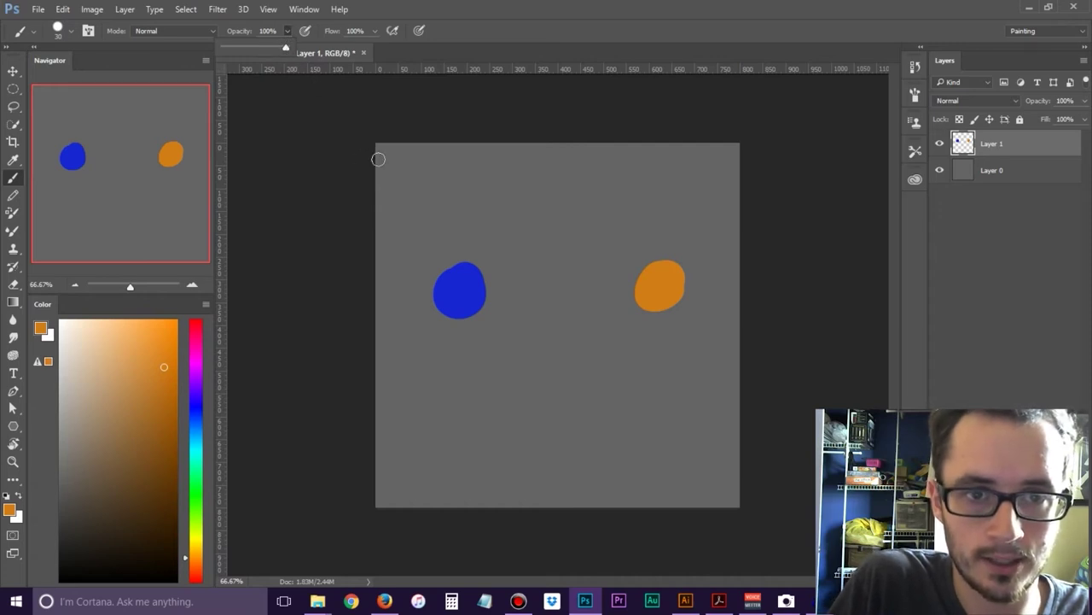
left_click(416, 166)
left_click_drag(418, 167, 423, 179)
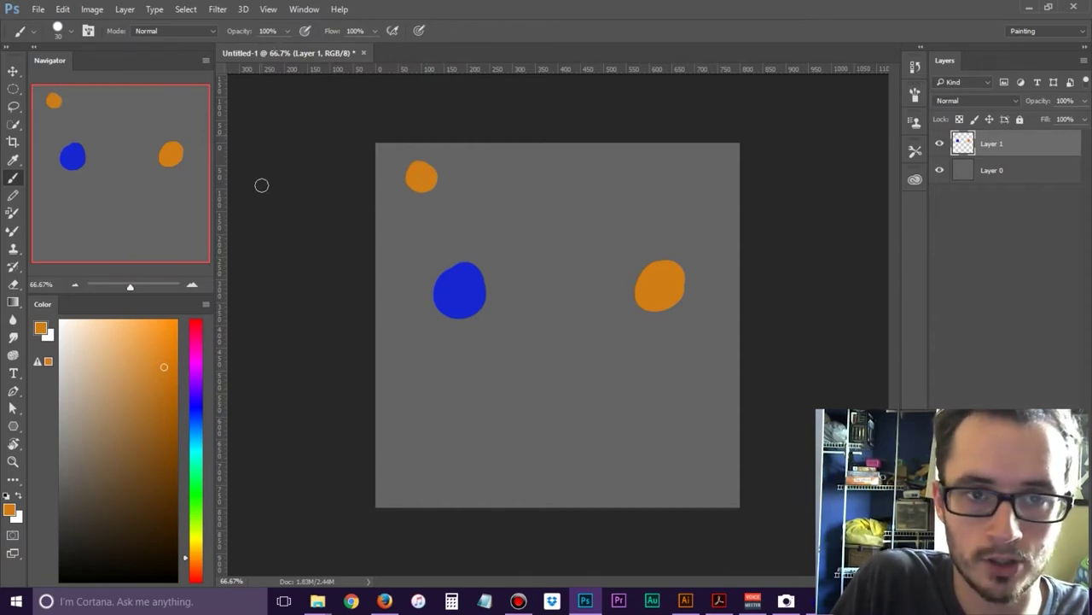
At 61% brush opacity, paint semi-transparent orange dabs bottom-left and beside the top-left blob
left_click(288, 31)
left_click_drag(288, 47, 261, 45)
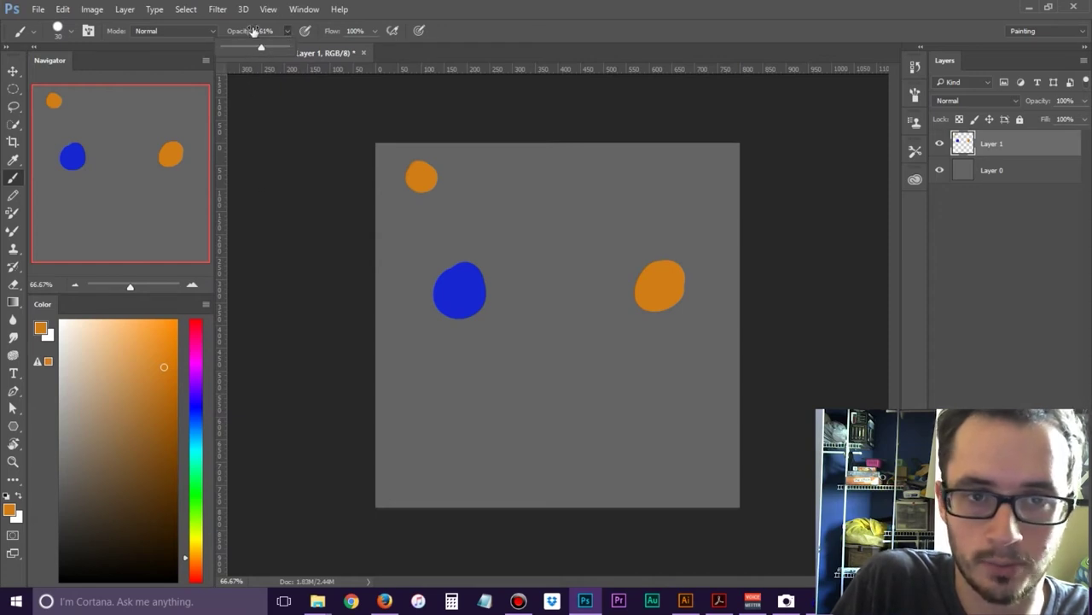
left_click(432, 439)
left_click_drag(434, 461, 441, 451)
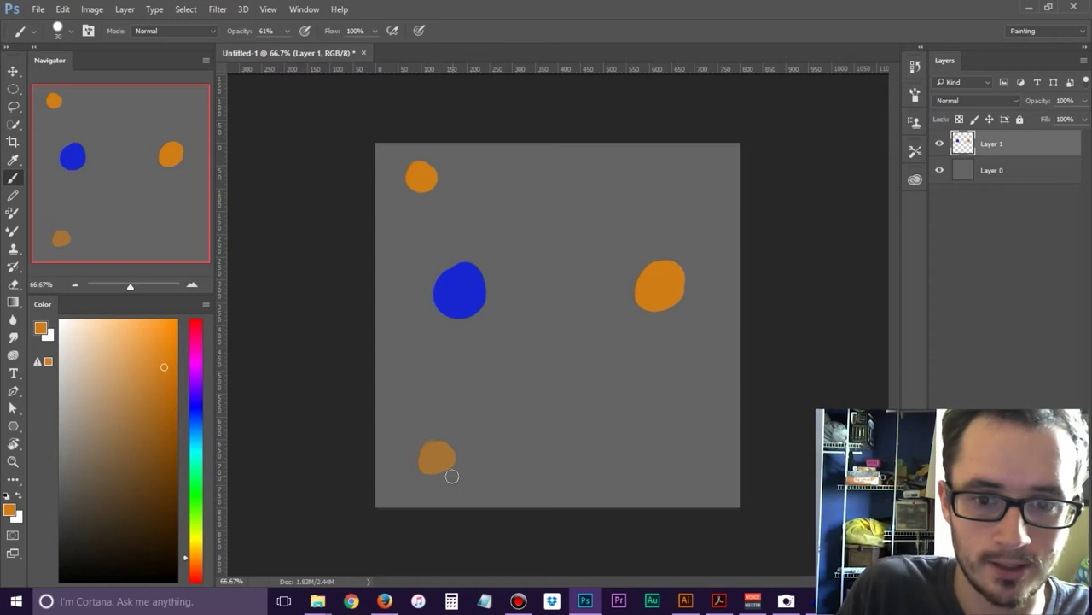
left_click_drag(451, 173, 464, 178)
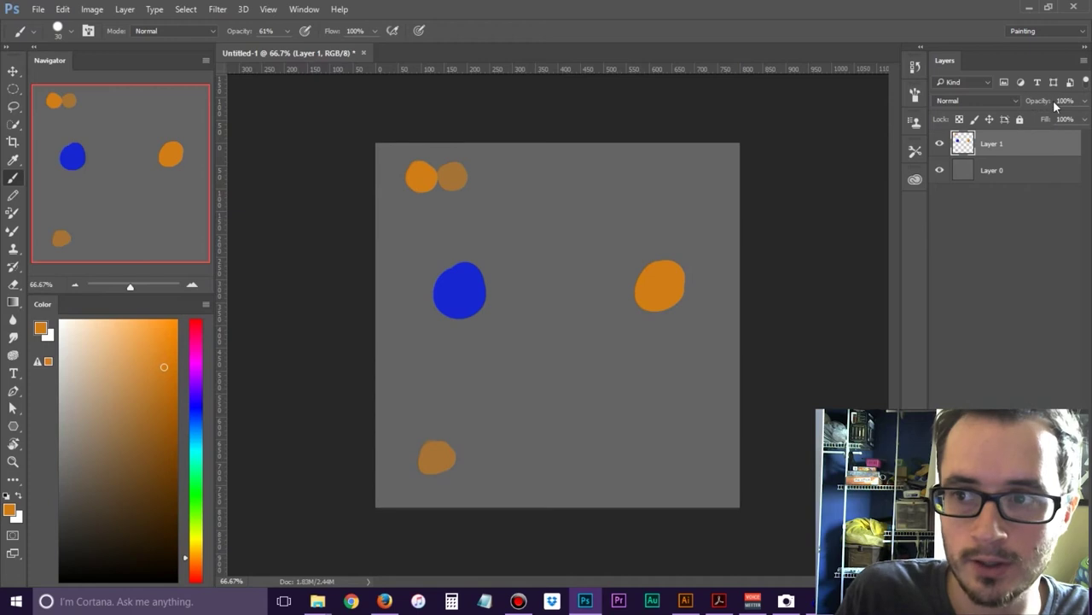
Toggle Layer 1's visibility to compare, then lower its opacity to 15%
left_click(939, 145)
left_click(941, 148)
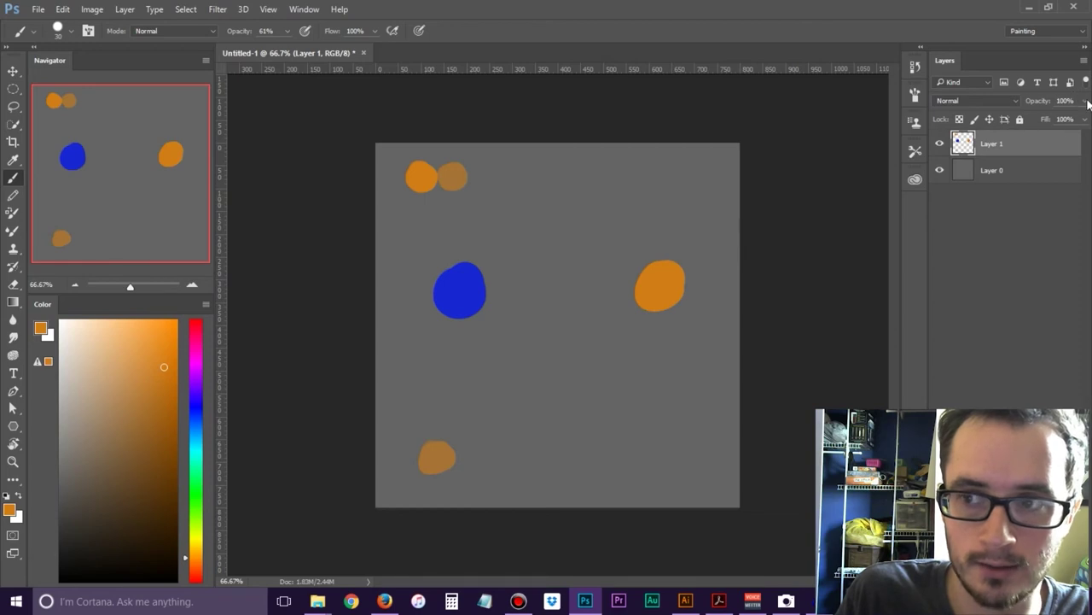
left_click_drag(1084, 101, 1029, 121)
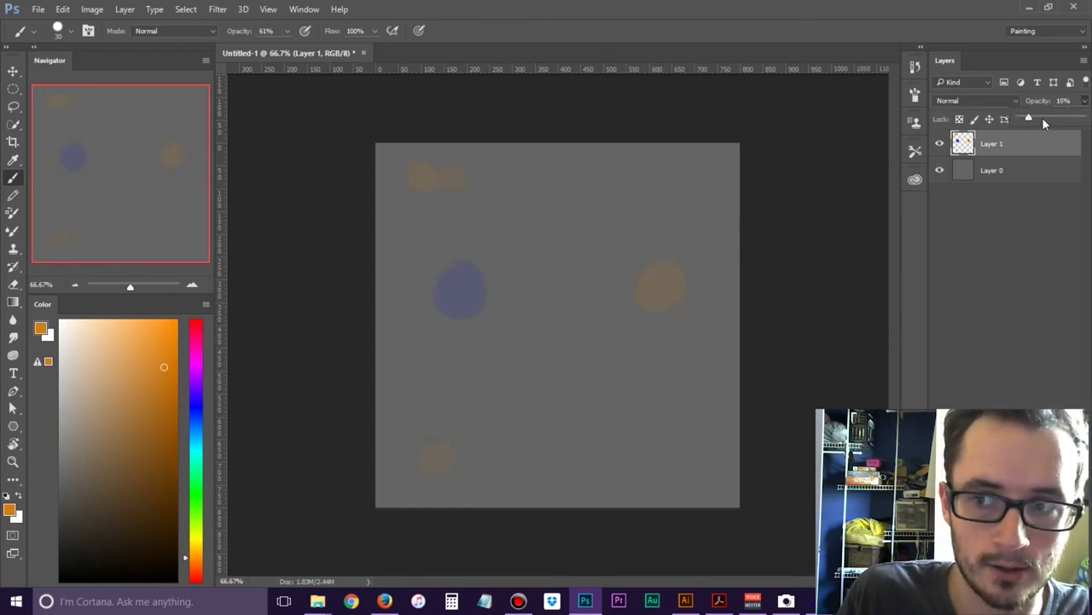
Restore Layer 1 to full opacity and set the brush opacity back to 100%
left_click_drag(1030, 116, 1083, 117)
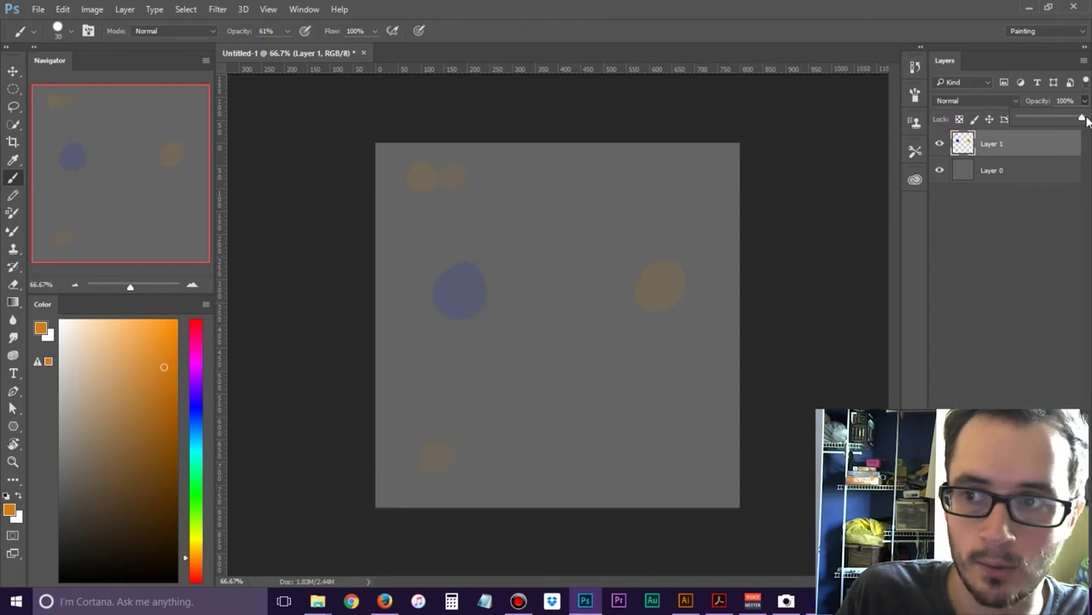
left_click(288, 31)
left_click_drag(288, 47, 316, 66)
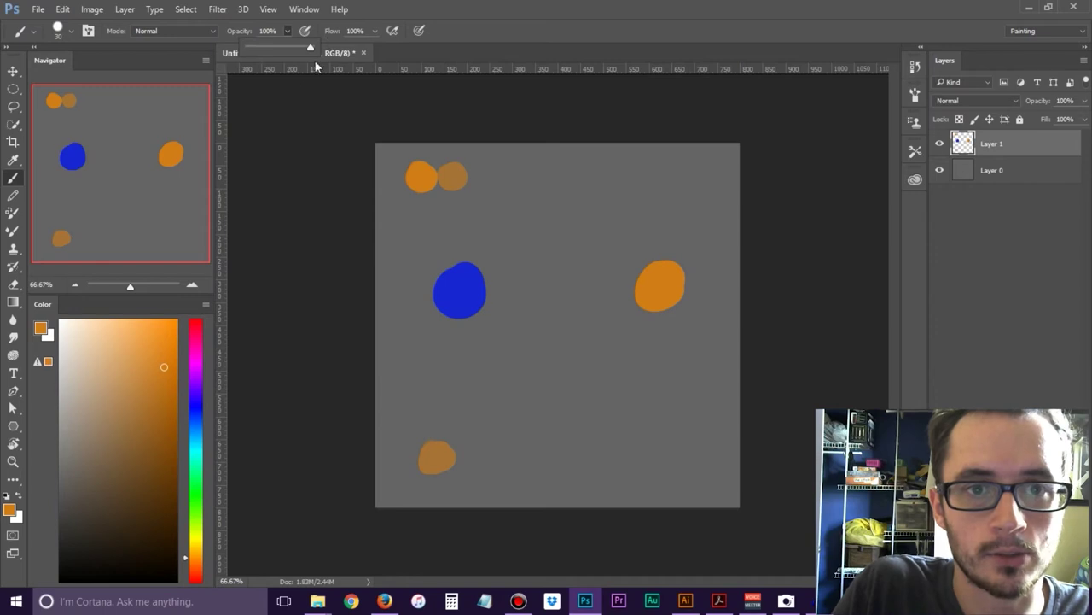
left_click(373, 38)
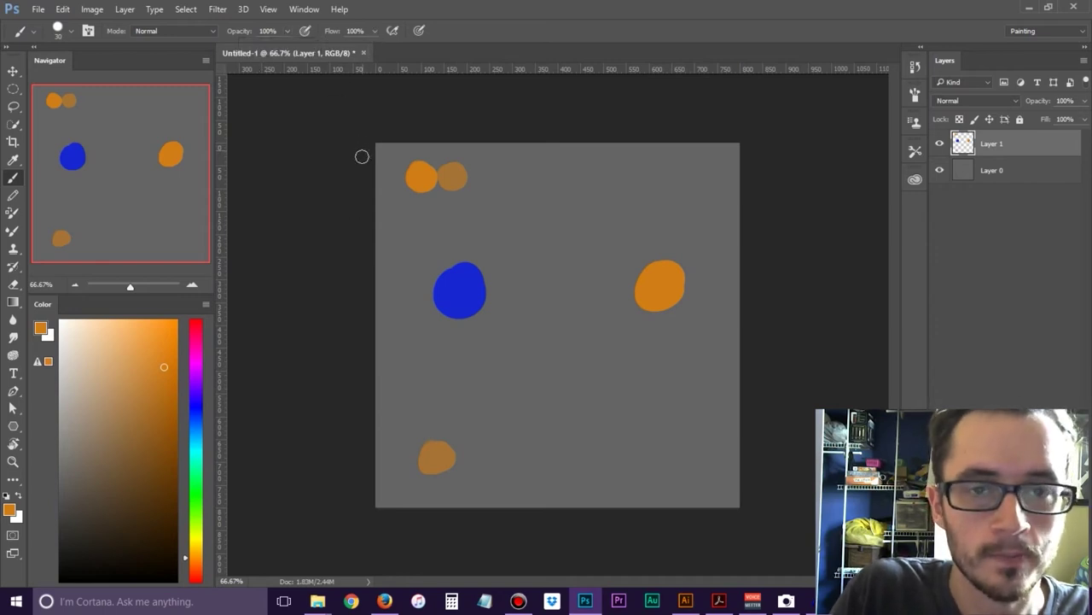
At 16% flow, paint a long orange stroke across the lower canvas, then drop brush opacity very low
key("shift+1")
key("shift+6")
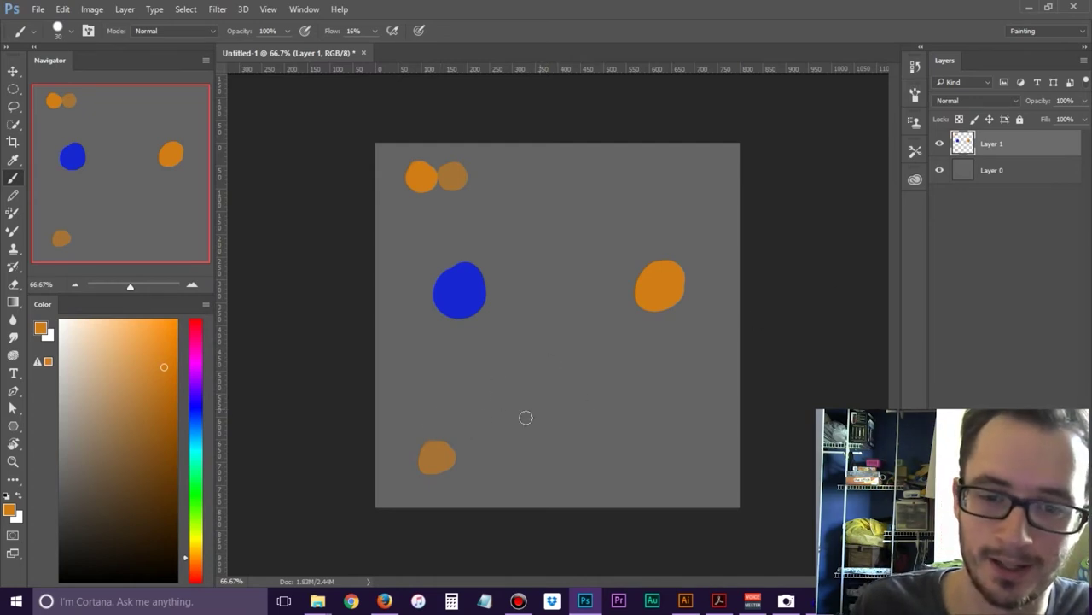
mouse_move(464, 418)
left_mouse_down()
mouse_move(663, 378)
mouse_move(479, 413)
mouse_move(586, 390)
mouse_move(520, 402)
mouse_move(540, 403)
mouse_move(528, 409)
left_mouse_up()
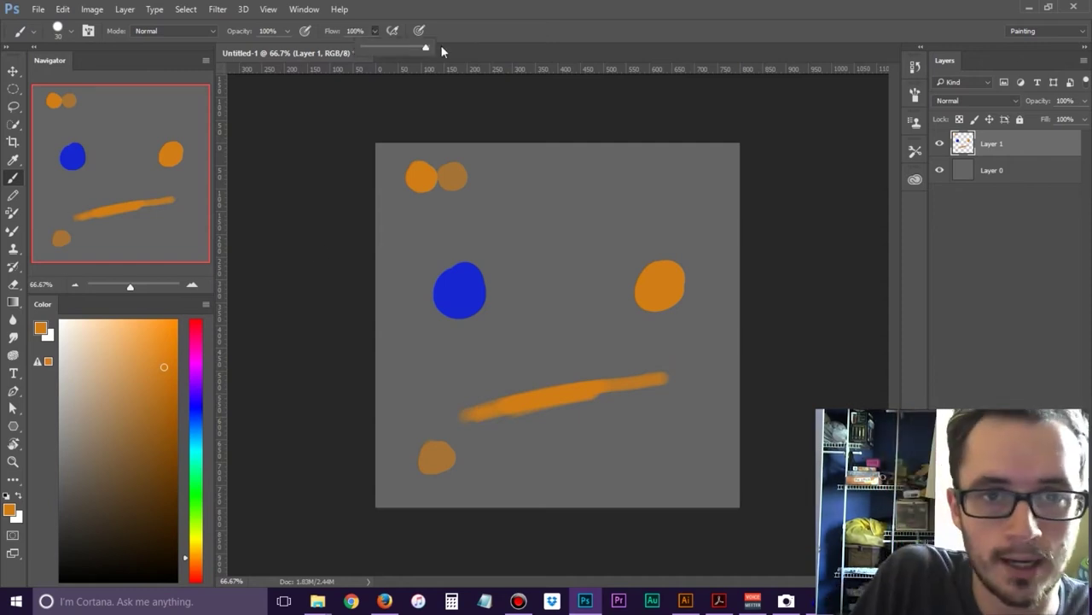
left_click(288, 31)
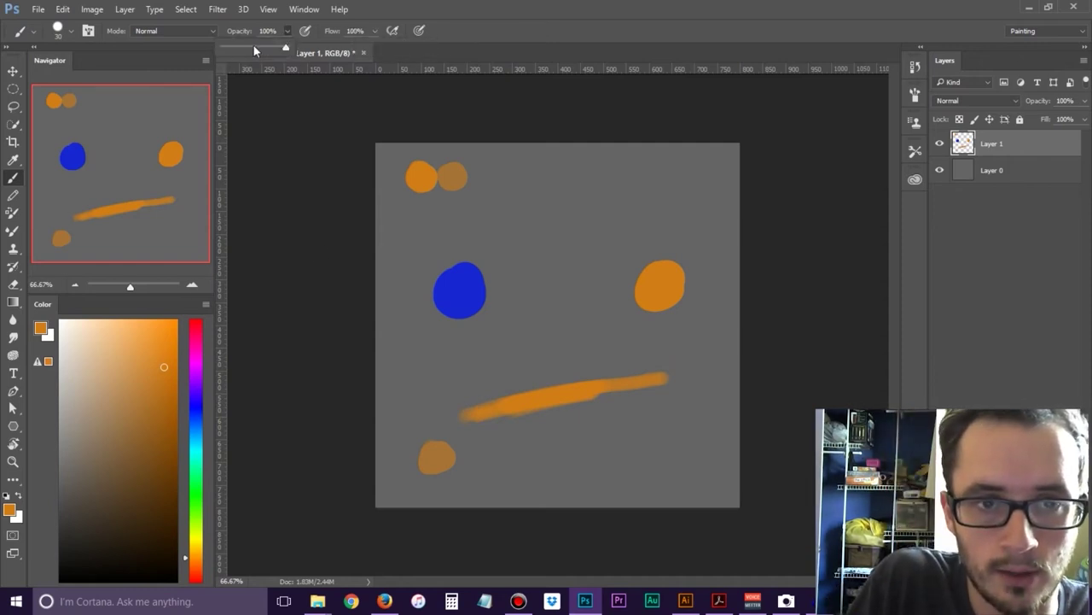
left_click(235, 47)
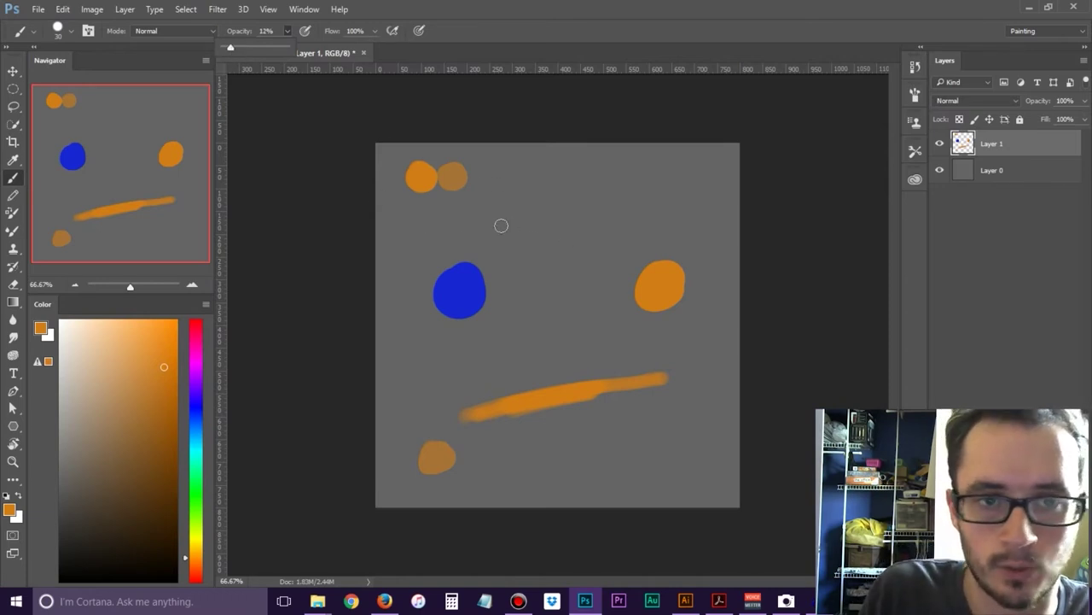
Layer a faint orange streak across the upper canvas at ~12% opacity, then restore opacity to 100%
left_click_drag(444, 225, 683, 195)
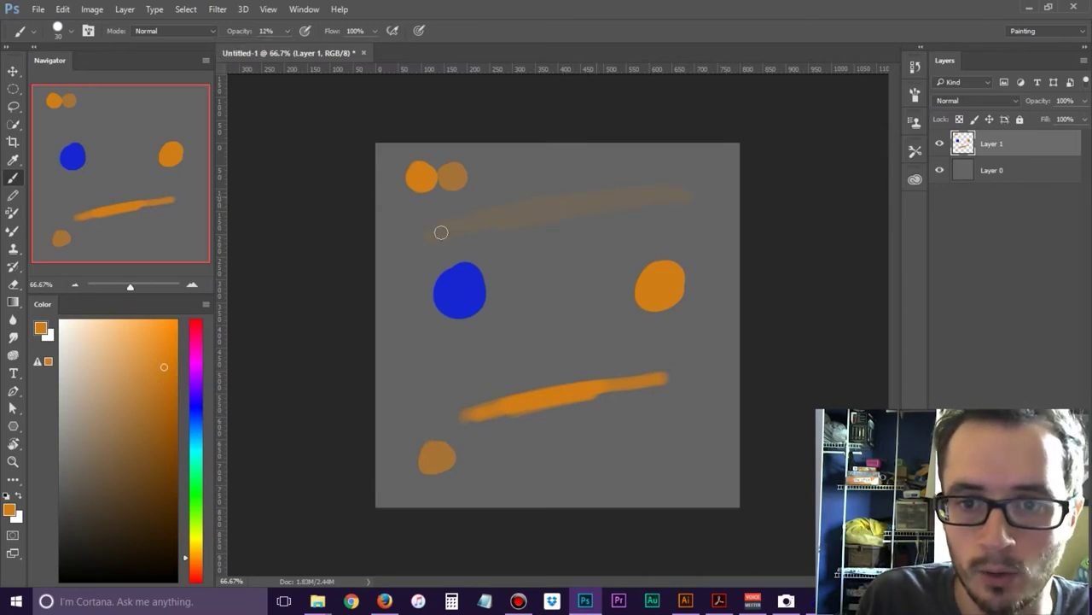
left_click_drag(466, 237, 667, 205)
left_click_drag(513, 235, 647, 209)
left_click_drag(551, 210, 504, 217)
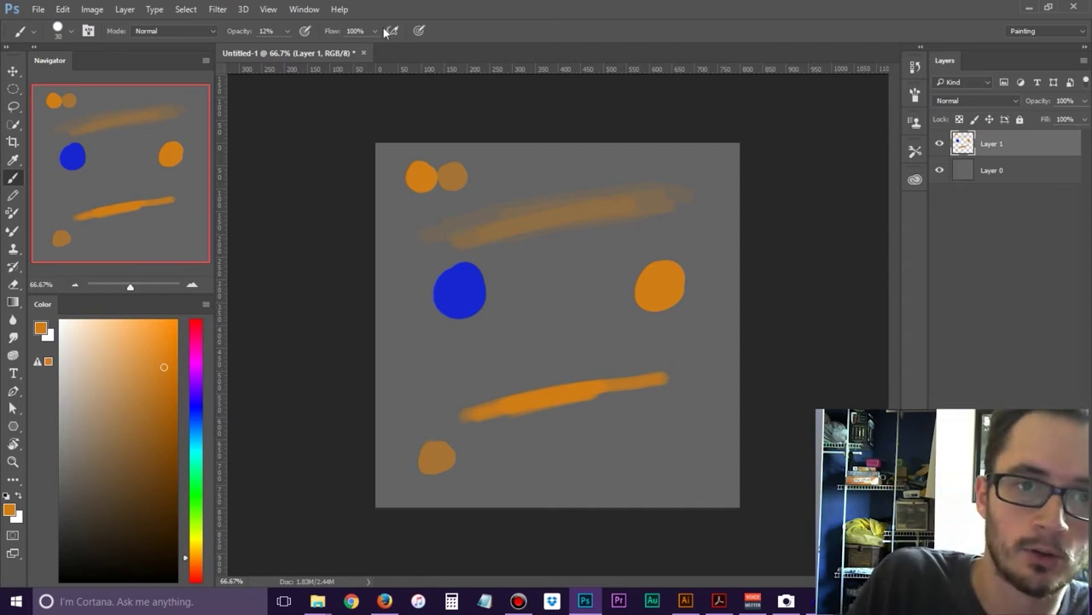
left_click(288, 33)
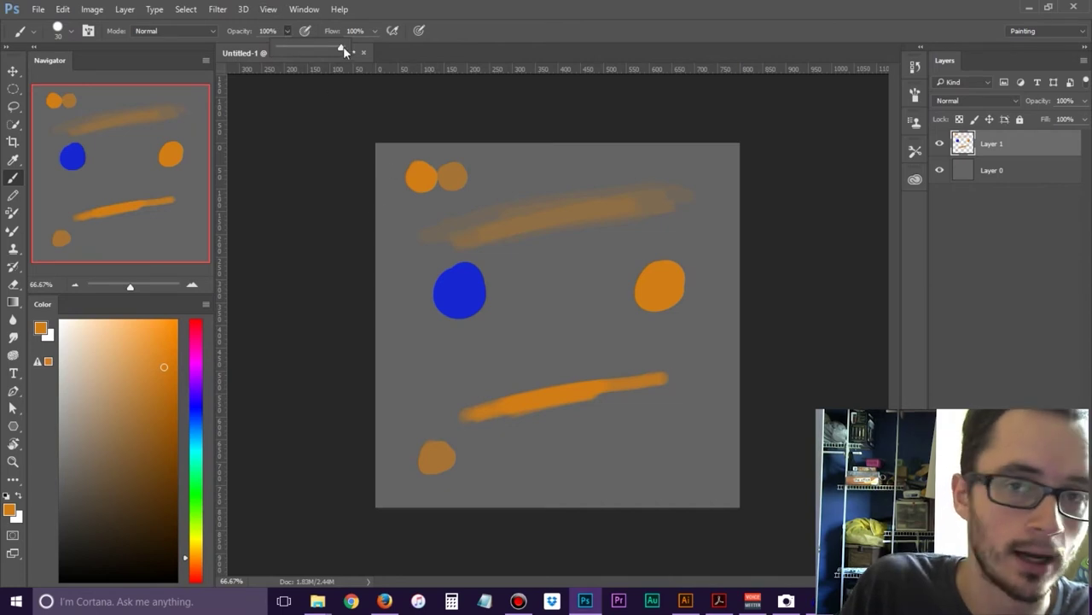
left_click(283, 55)
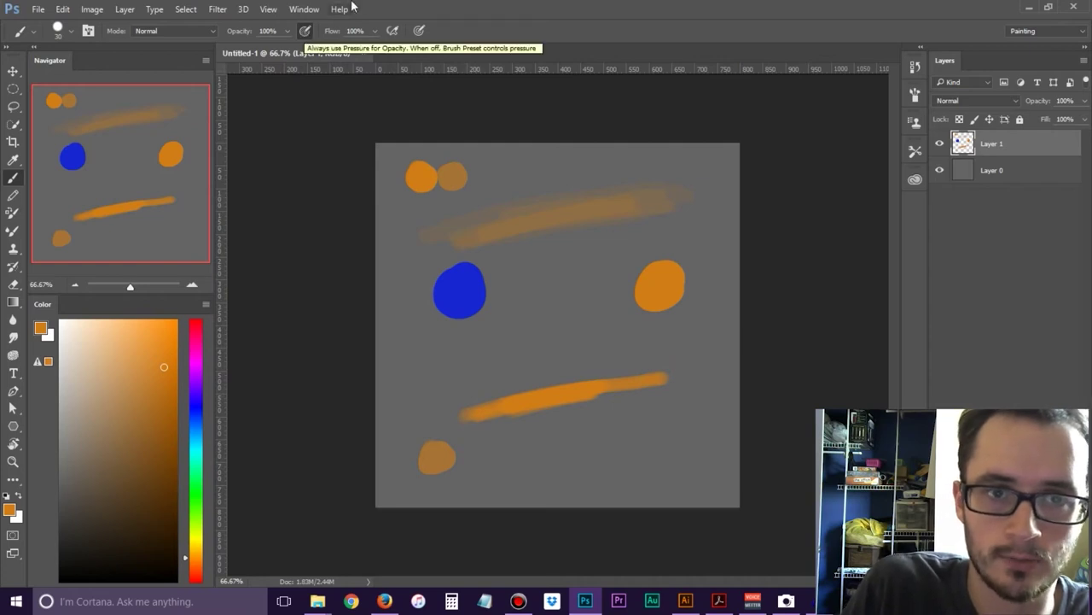
Paint a faint diagonal stroke and wavy orange strokes along the lower canvas
mouse_move(458, 380)
left_mouse_down()
mouse_move(407, 400)
mouse_move(432, 373)
mouse_move(425, 365)
mouse_move(431, 388)
mouse_move(414, 359)
mouse_move(439, 357)
mouse_move(423, 362)
mouse_move(427, 374)
mouse_move(412, 354)
left_mouse_up()
mouse_move(486, 483)
left_mouse_down()
mouse_move(702, 451)
mouse_move(722, 420)
left_mouse_up()
mouse_move(513, 442)
left_mouse_down()
mouse_move(637, 428)
mouse_move(705, 401)
left_mouse_up()
mouse_move(495, 377)
left_mouse_down()
mouse_move(630, 364)
mouse_move(707, 339)
left_mouse_up()
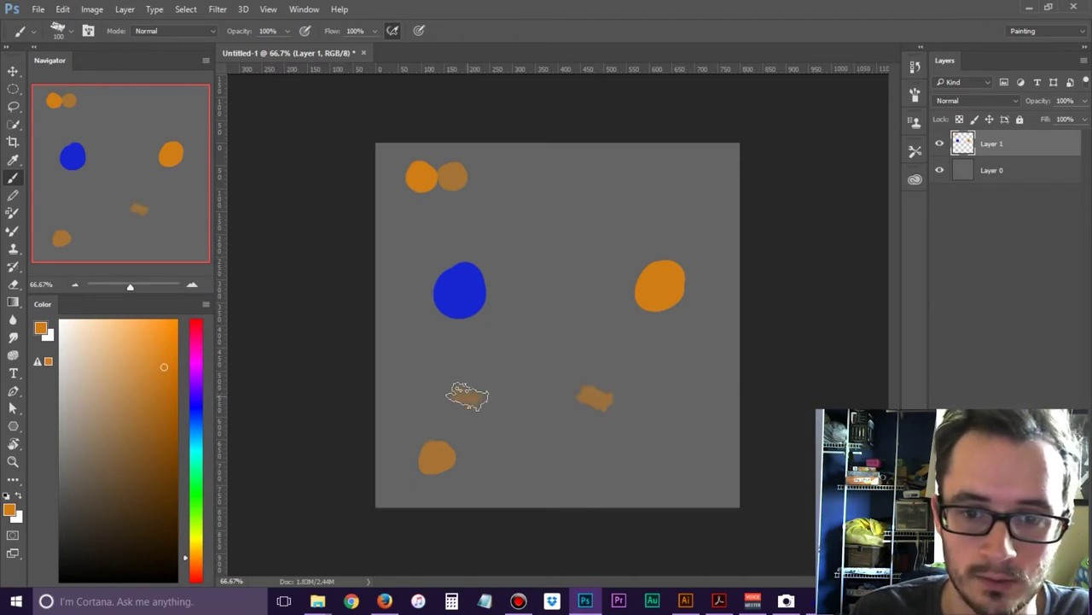
Add a textured smudge and dab below centre, then pick a hard round 100-px brush with pressure-controlled size
mouse_move(438, 376)
left_mouse_down()
mouse_move(546, 369)
mouse_move(419, 379)
mouse_move(582, 361)
mouse_move(423, 373)
mouse_move(555, 361)
mouse_move(483, 364)
mouse_move(541, 366)
left_mouse_up()
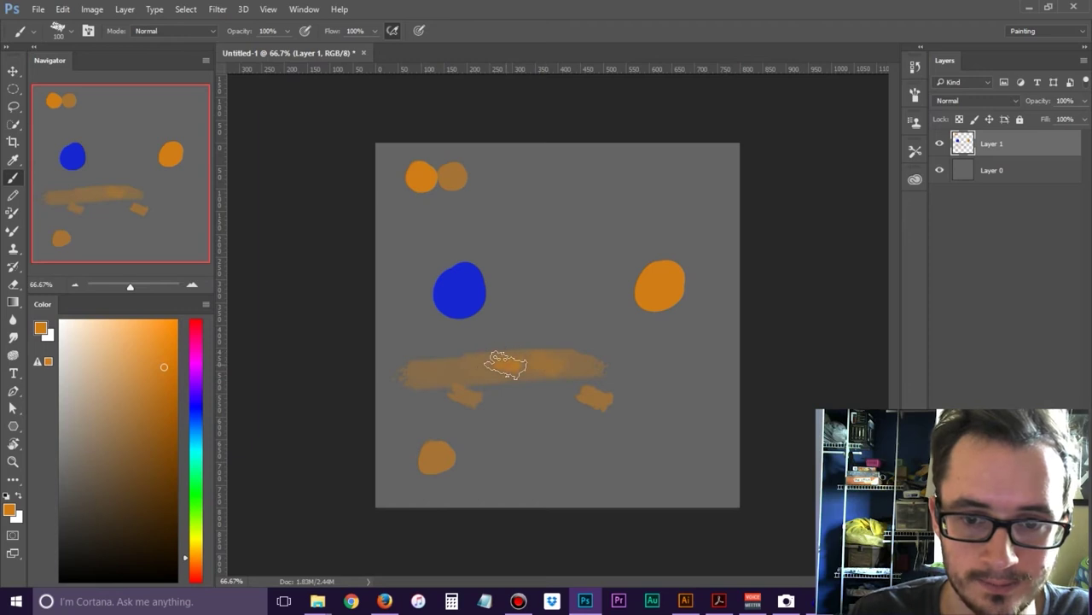
left_click(505, 364)
right_click(731, 346)
left_click(423, 31)
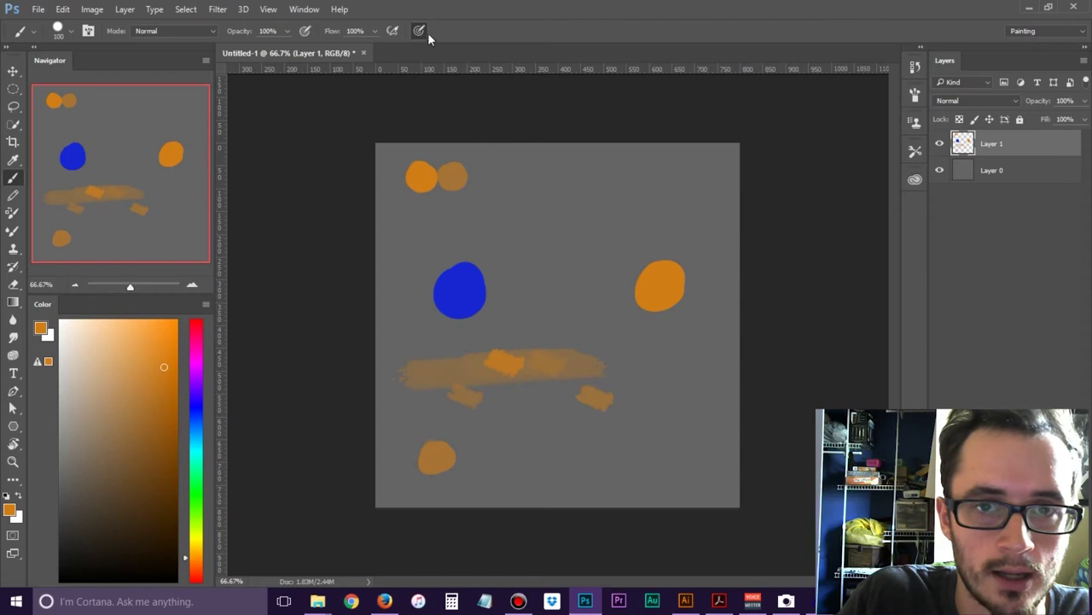
left_click(419, 31)
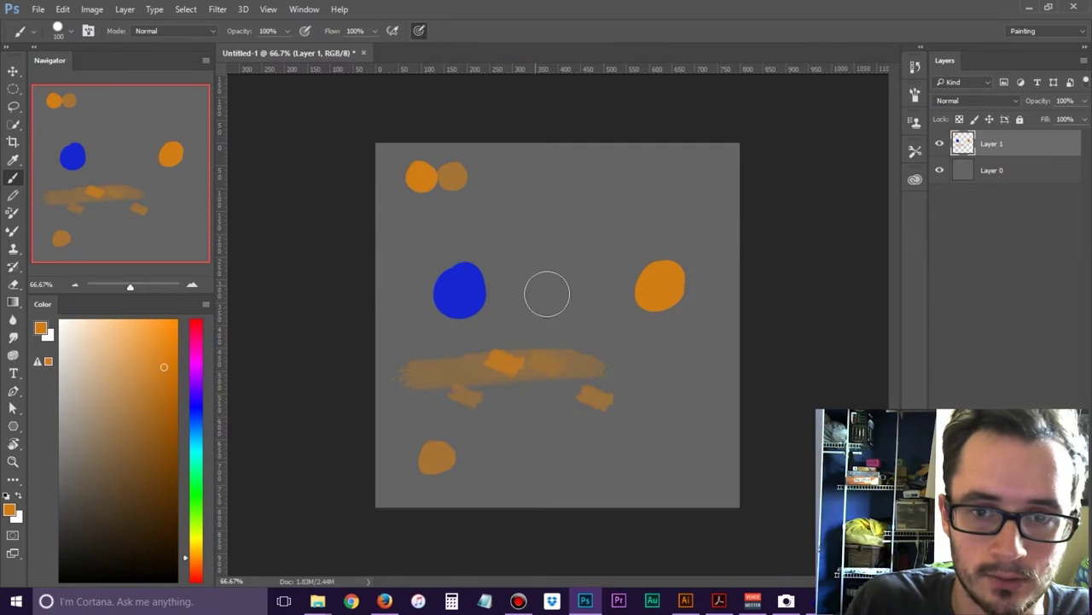
Paint several curvy orange test strokes across the upper and right canvas
mouse_move(523, 165)
left_mouse_down()
mouse_move(542, 170)
mouse_move(551, 217)
mouse_move(541, 239)
mouse_move(568, 261)
mouse_move(558, 285)
mouse_move(624, 361)
mouse_move(637, 395)
mouse_move(629, 432)
mouse_move(596, 477)
mouse_move(425, 466)
left_mouse_up()
left_click(620, 156)
left_click_drag(665, 184, 691, 389)
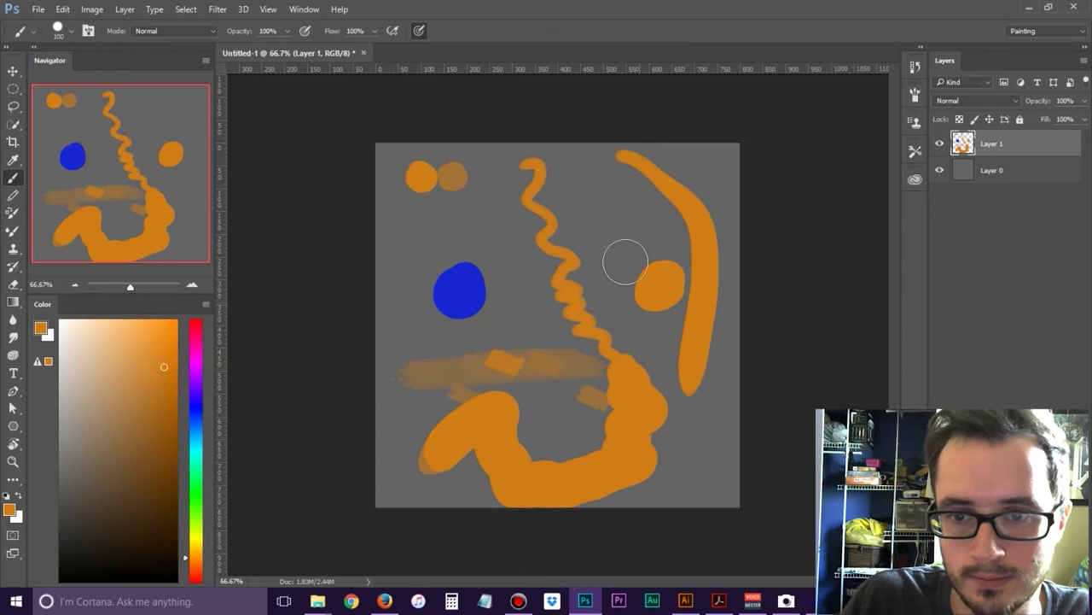
left_click_drag(555, 165, 627, 333)
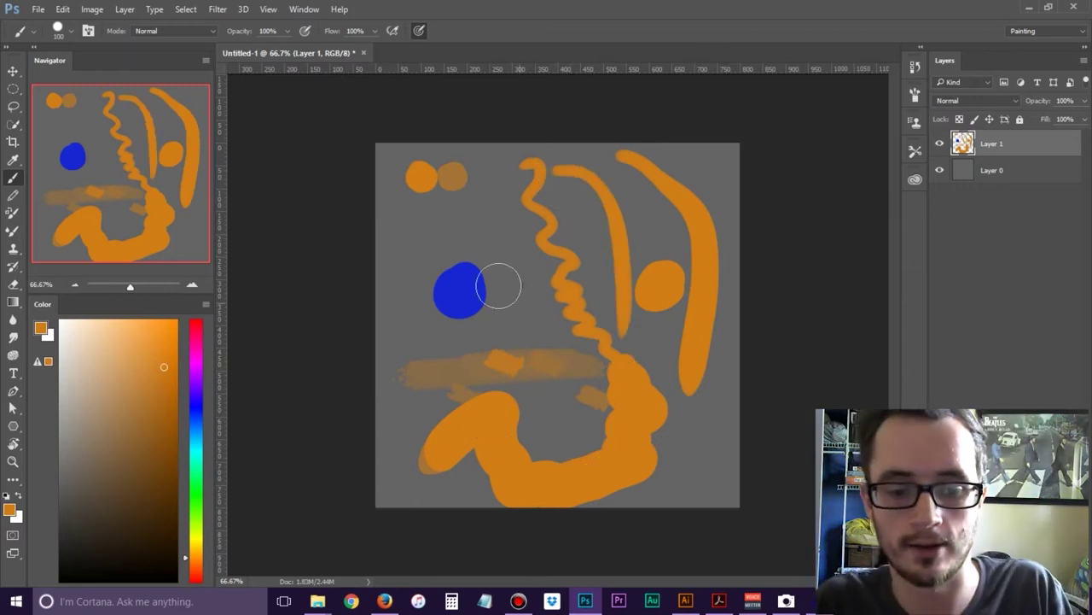
Step back through history with Ctrl+Alt+Z until only the three original dabs remain
key("ctrl+alt+z")
key("ctrl+alt+z")
key("ctrl+alt+z")
key("ctrl+alt+z")
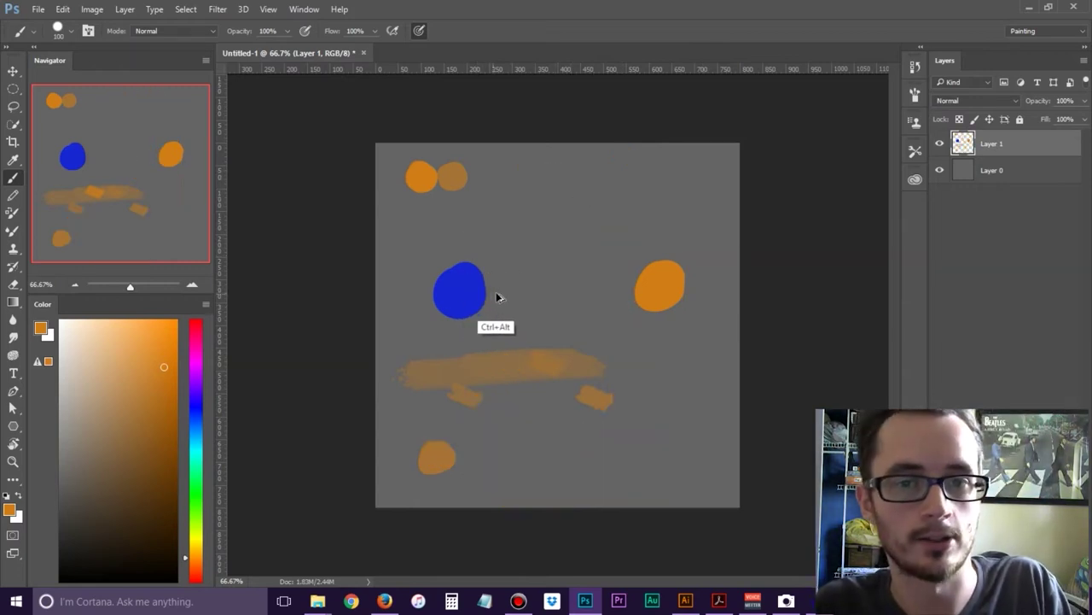
key("ctrl+alt+z")
key("ctrl+alt+z")
key("ctrl+alt+z")
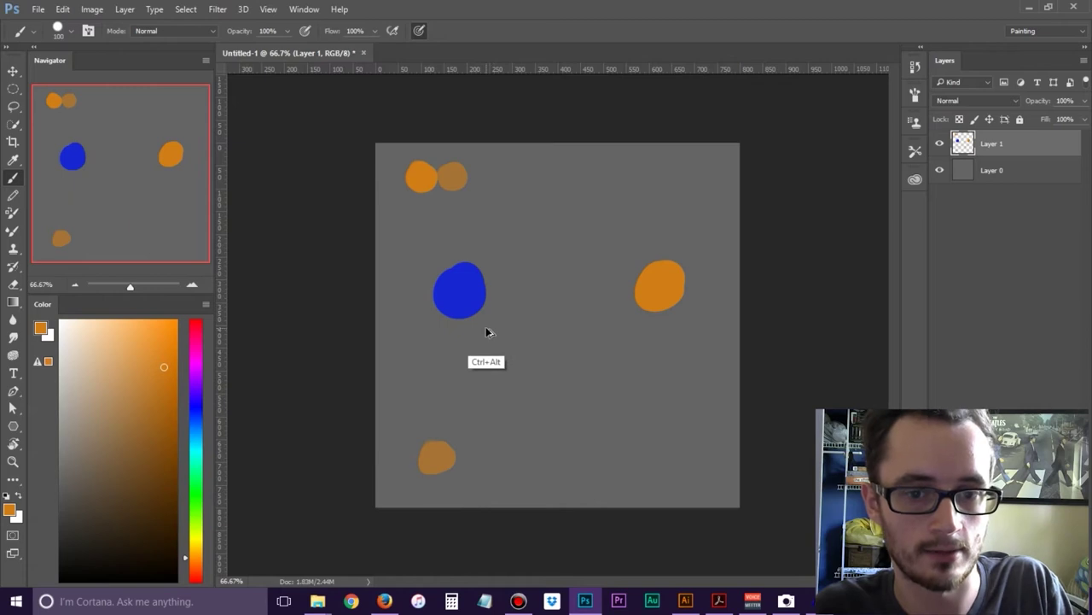
key("ctrl+alt+z")
key("ctrl+alt+z")
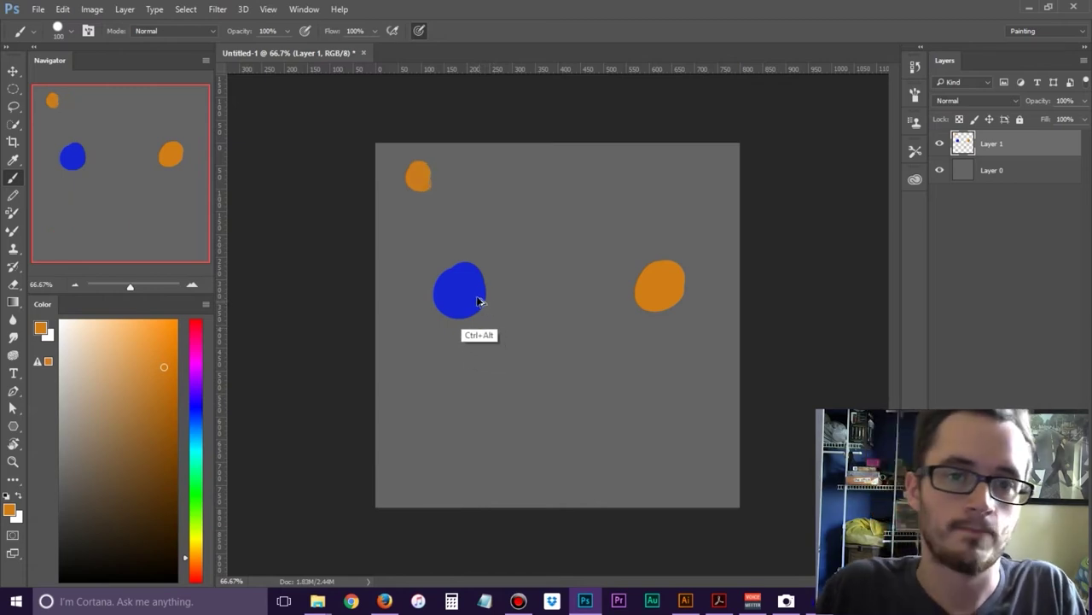
key("ctrl+alt+z")
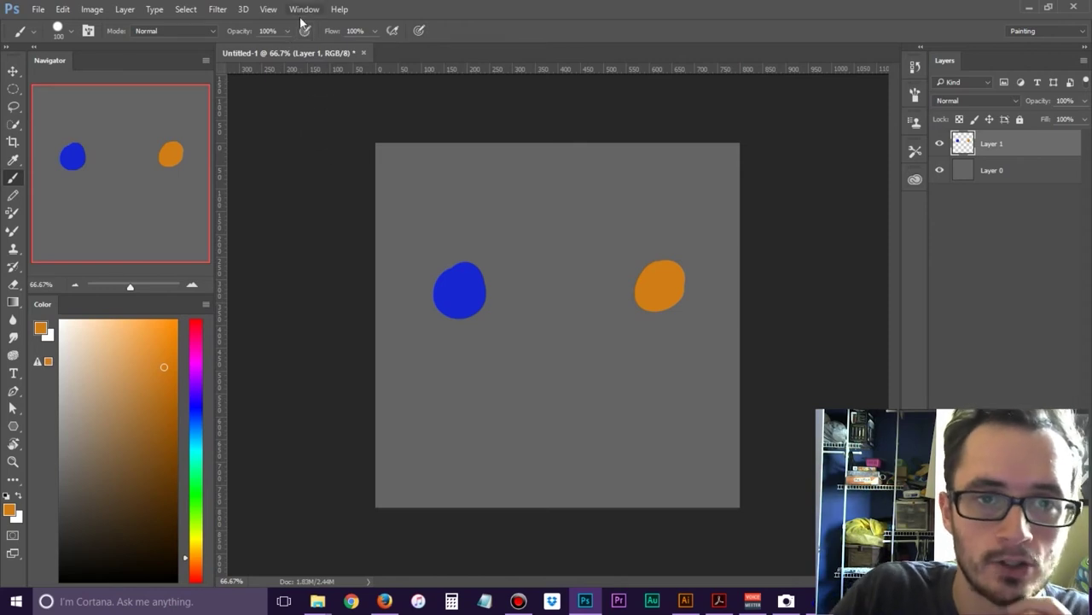
Enable pressure for opacity, shrink the brush to 50 px at 0% hardness, and start a soft streak top-left
left_click(305, 32)
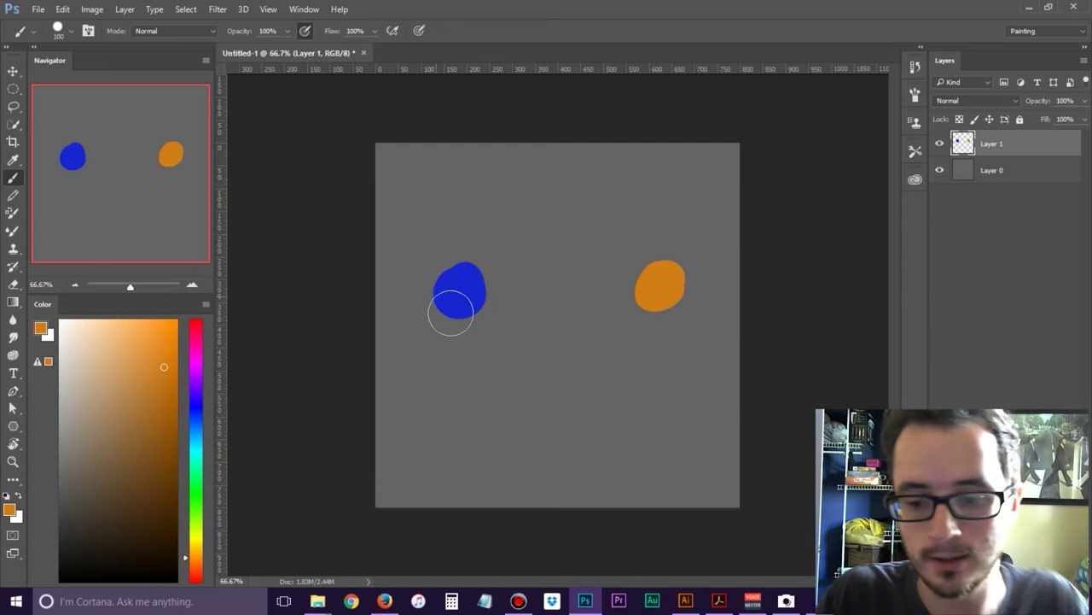
key("bracketleft")
key("bracketleft")
key("bracketleft")
key("bracketleft")
key("bracketleft")
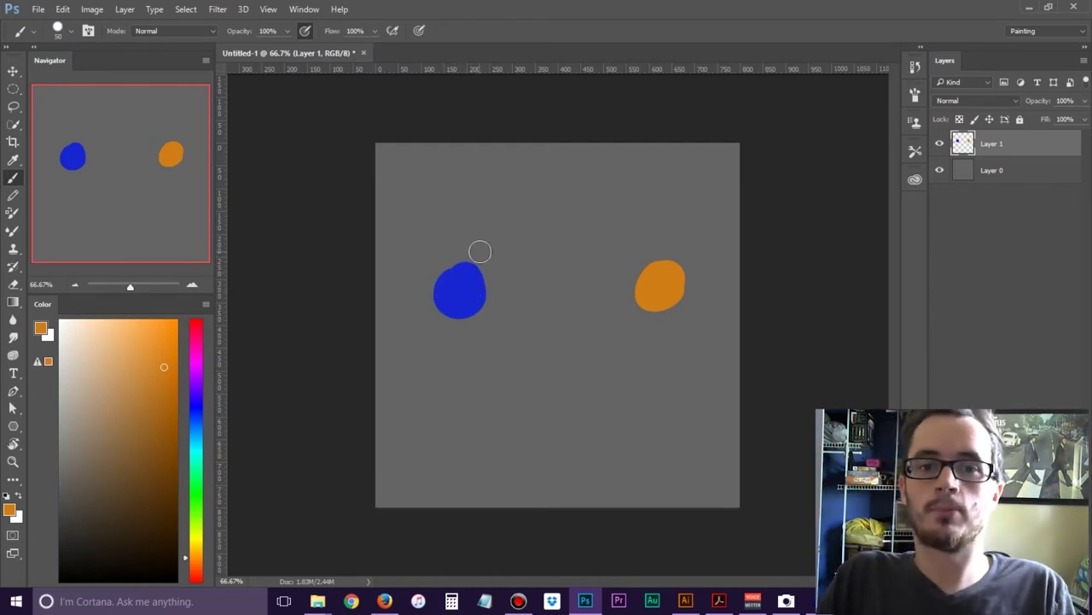
right_click(483, 243)
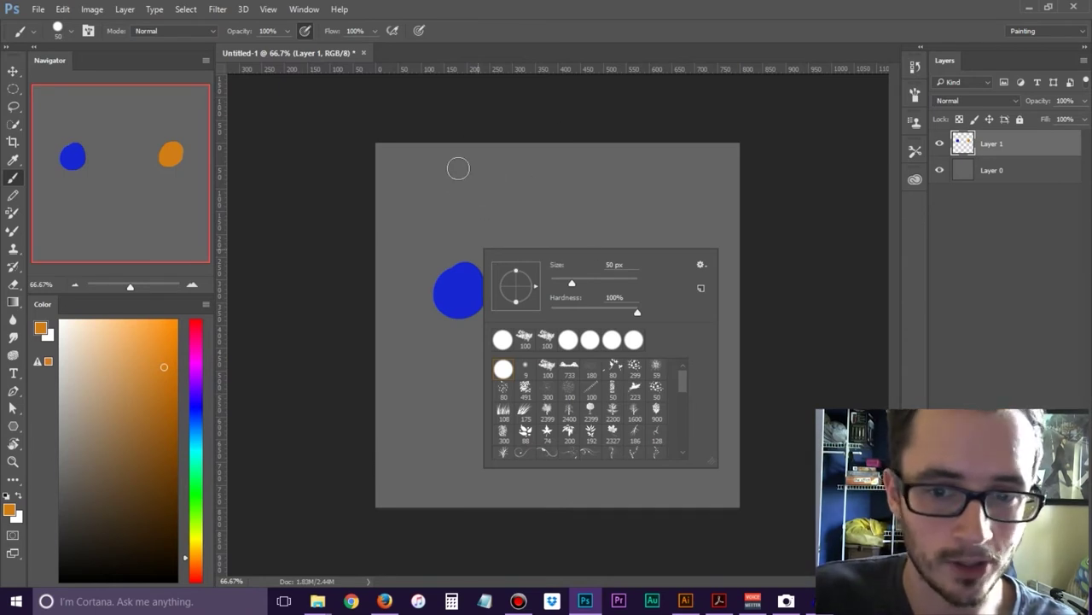
mouse_move(580, 313)
left_mouse_down()
mouse_move(558, 319)
mouse_move(642, 309)
left_mouse_up()
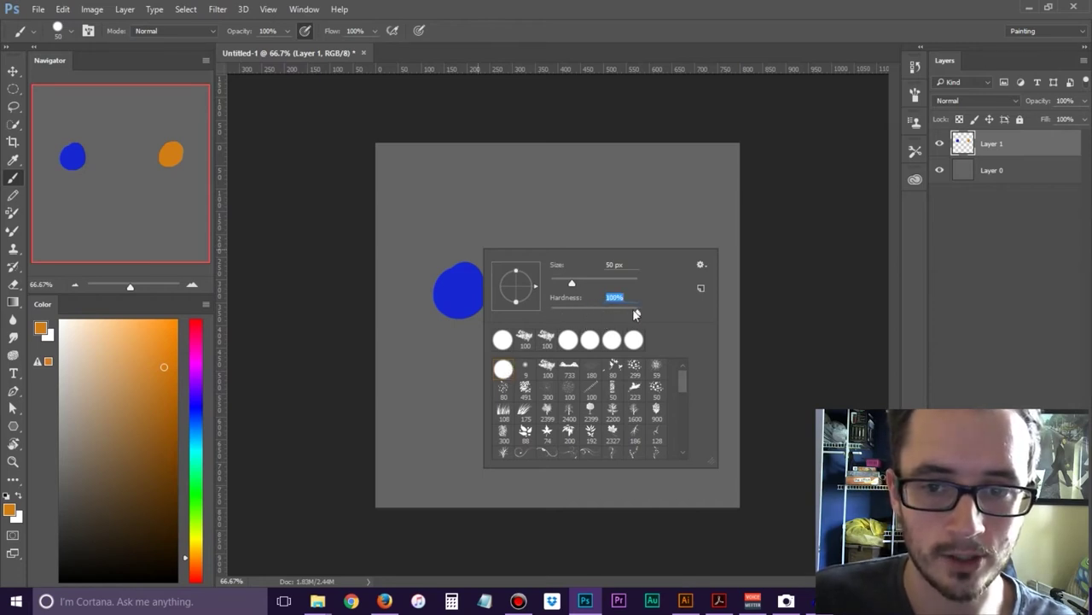
left_click_drag(634, 314, 551, 315)
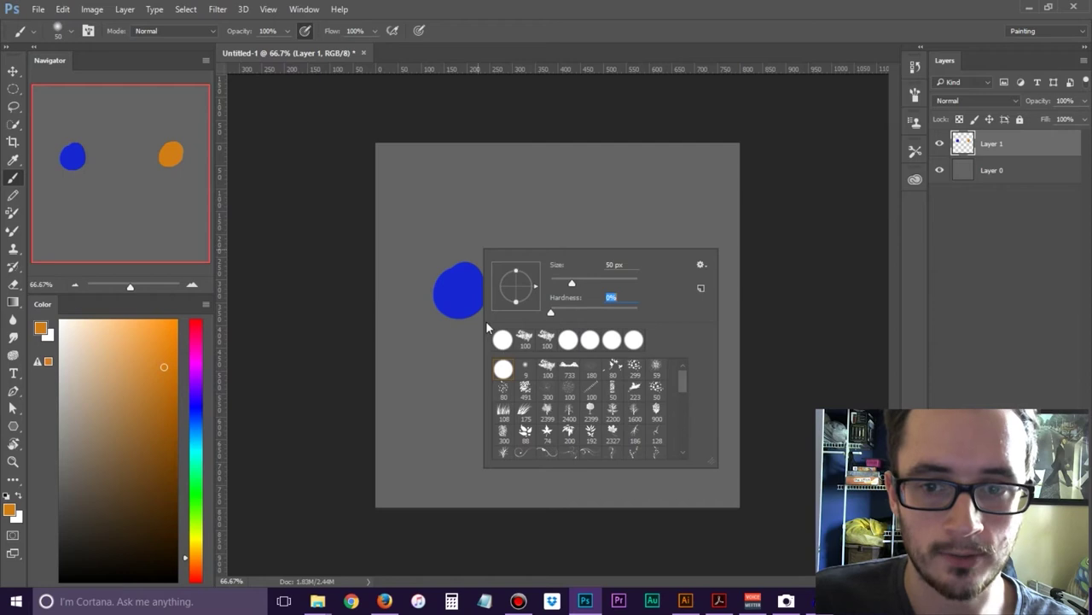
left_click(444, 170)
mouse_move(425, 205)
left_mouse_down()
mouse_move(455, 171)
mouse_move(490, 181)
mouse_move(478, 205)
mouse_move(554, 173)
mouse_move(439, 196)
mouse_move(442, 174)
left_mouse_up()
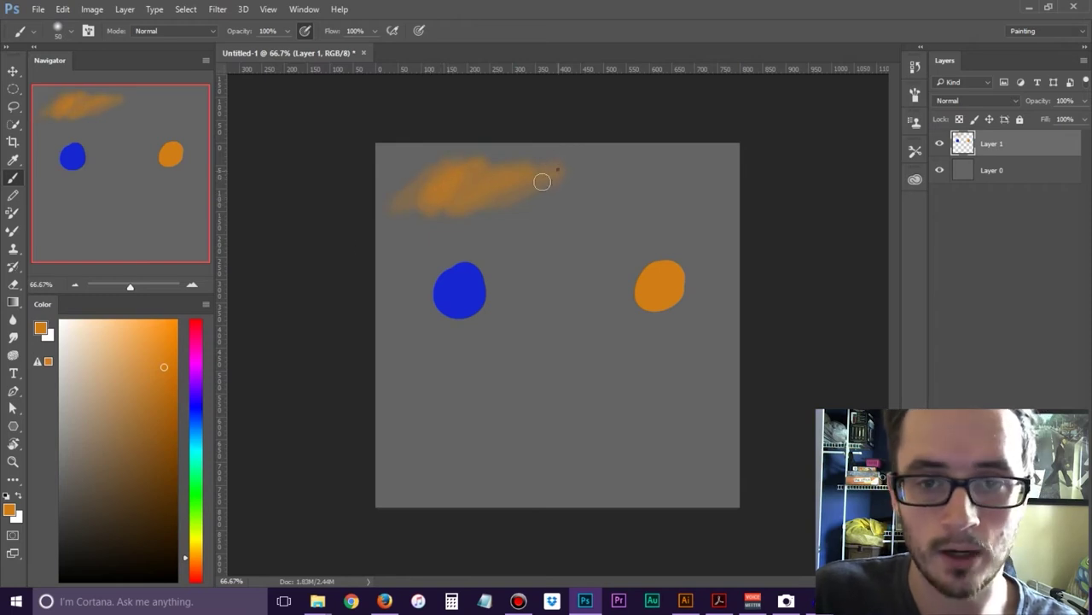
Raise the brush hardness and carry the orange streak across the top to the right edge
right_click(547, 175)
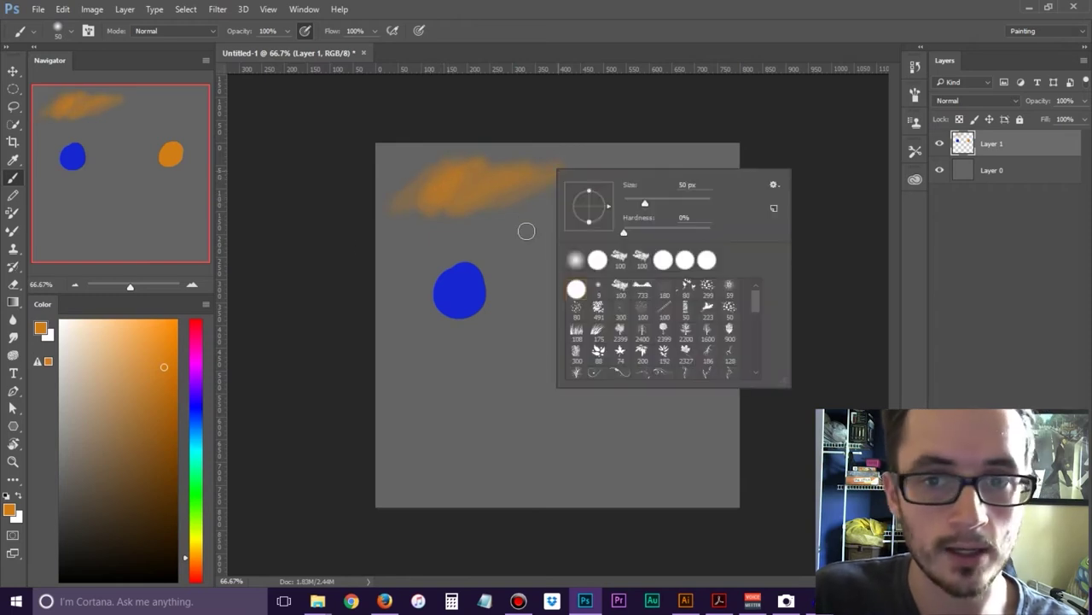
left_click(695, 232)
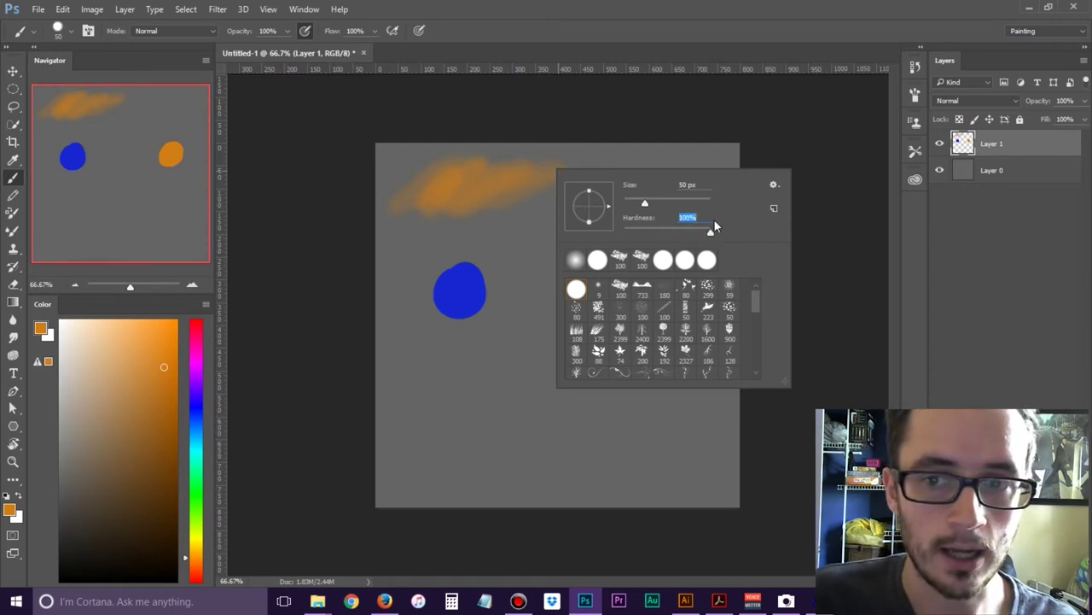
key("Return")
mouse_move(569, 178)
left_mouse_down()
mouse_move(603, 163)
mouse_move(787, 141)
left_mouse_up()
left_click_drag(575, 198, 731, 176)
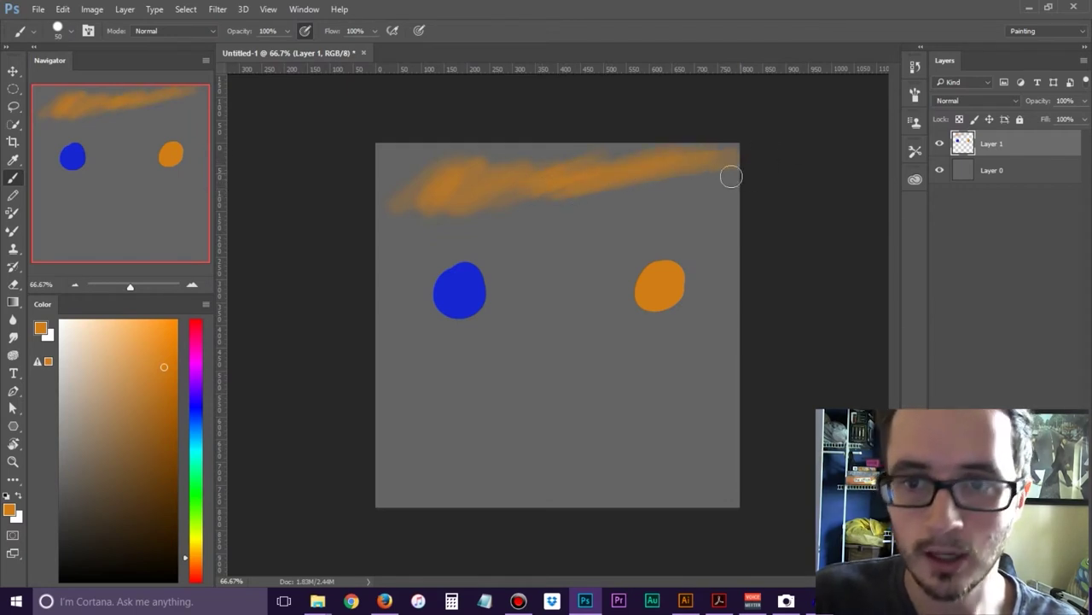
left_click_drag(586, 158, 692, 128)
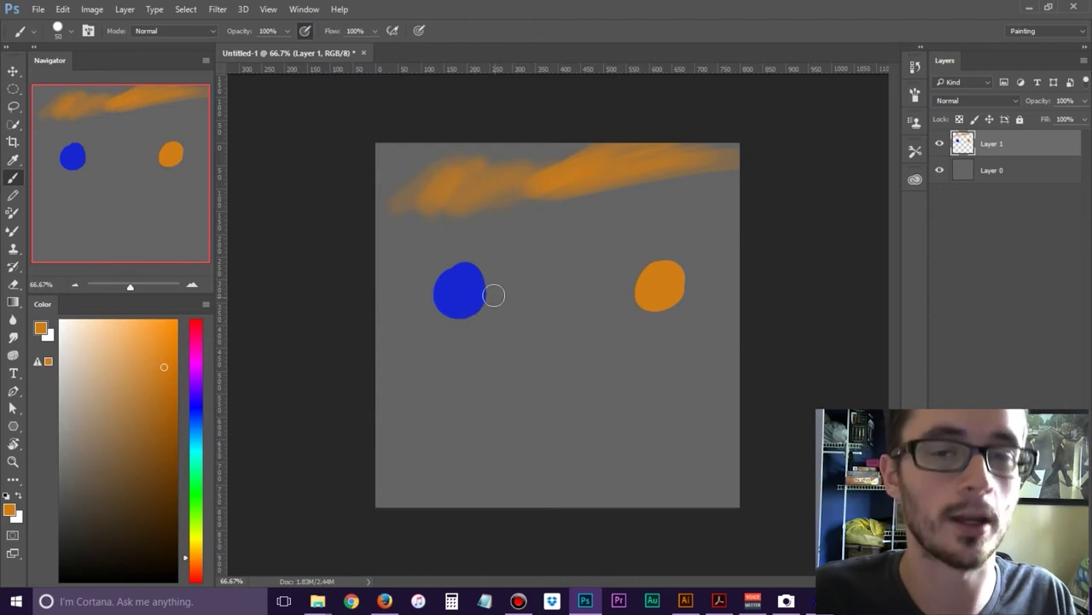
Sample the blue dot's colour and brush soft blue rightward from it
key("alt")
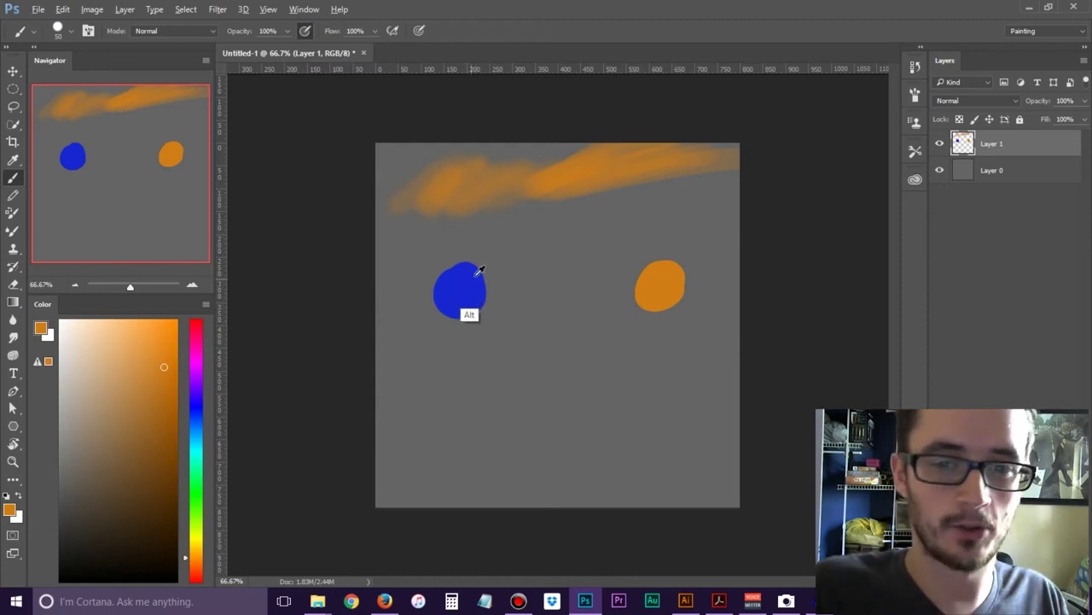
left_click(475, 286, "alt")
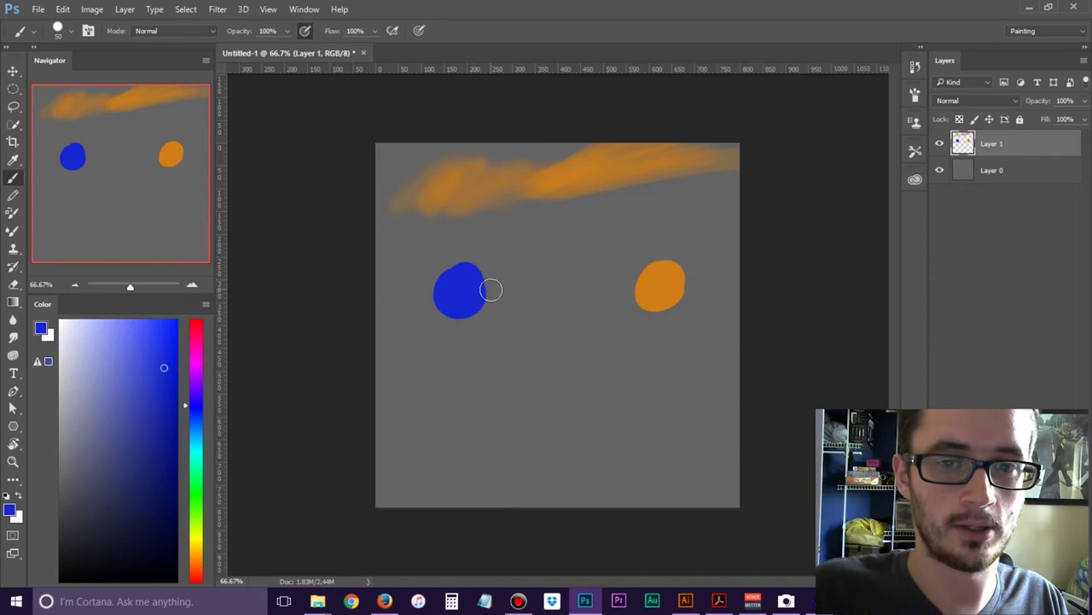
mouse_move(486, 296)
left_mouse_down()
mouse_move(483, 281)
mouse_move(480, 317)
left_mouse_up()
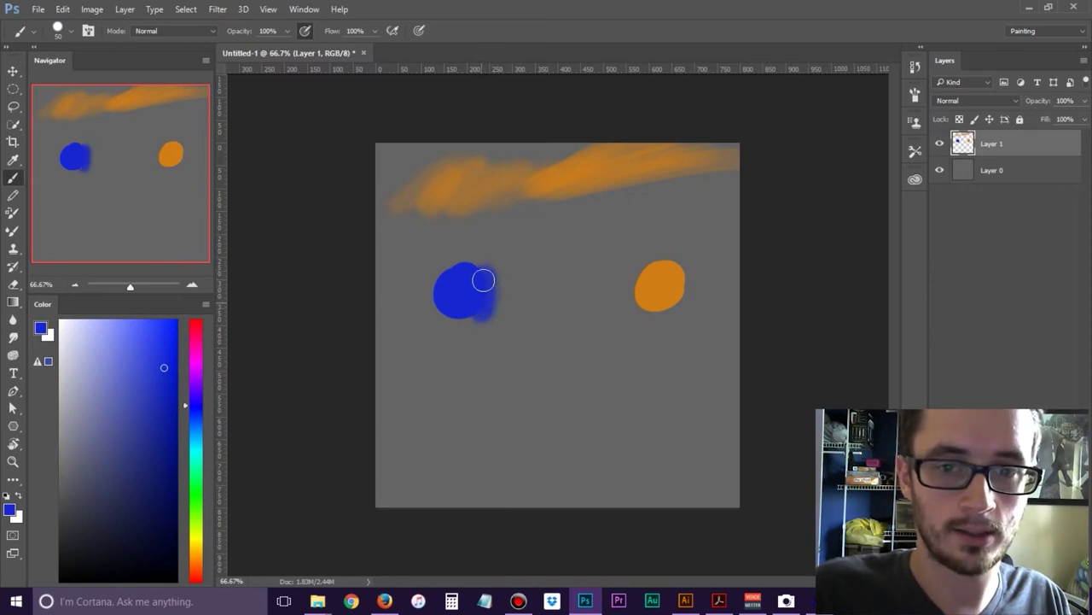
mouse_move(483, 295)
left_mouse_down()
mouse_move(507, 308)
mouse_move(516, 288)
mouse_move(531, 305)
mouse_move(540, 293)
mouse_move(549, 309)
mouse_move(575, 296)
mouse_move(498, 307)
mouse_move(493, 282)
mouse_move(507, 301)
mouse_move(548, 299)
mouse_move(485, 293)
mouse_move(501, 285)
mouse_move(549, 299)
left_mouse_up()
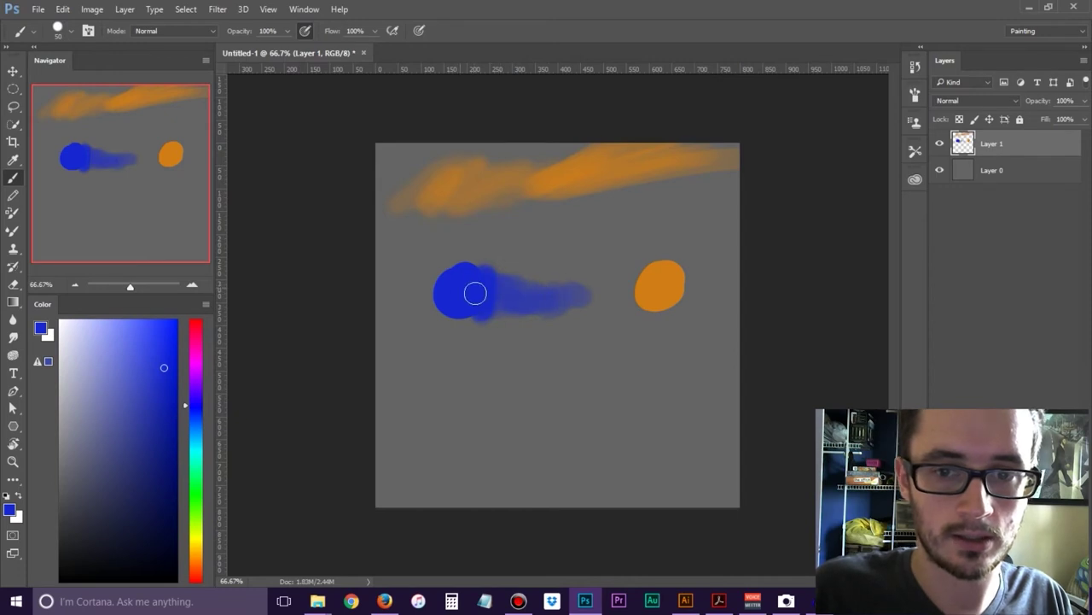
Sample the orange dot, paint orange leftward toward the blue, undo the last stroke, and sample the mauve middle
left_click(661, 290, "alt")
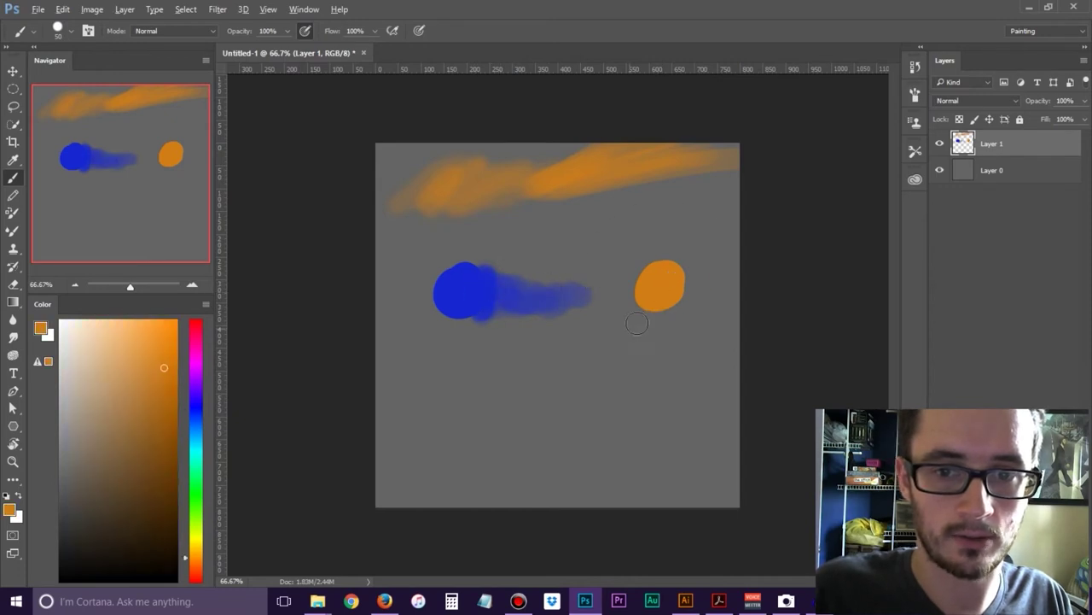
left_click(674, 269, "alt")
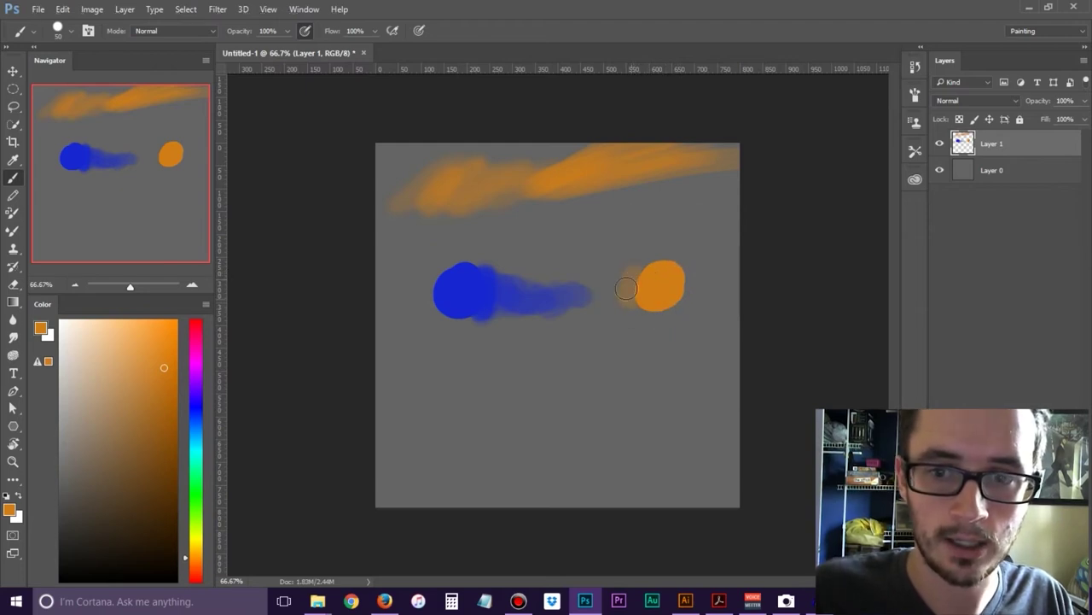
mouse_move(616, 298)
left_mouse_down()
mouse_move(589, 297)
mouse_move(548, 292)
left_mouse_up()
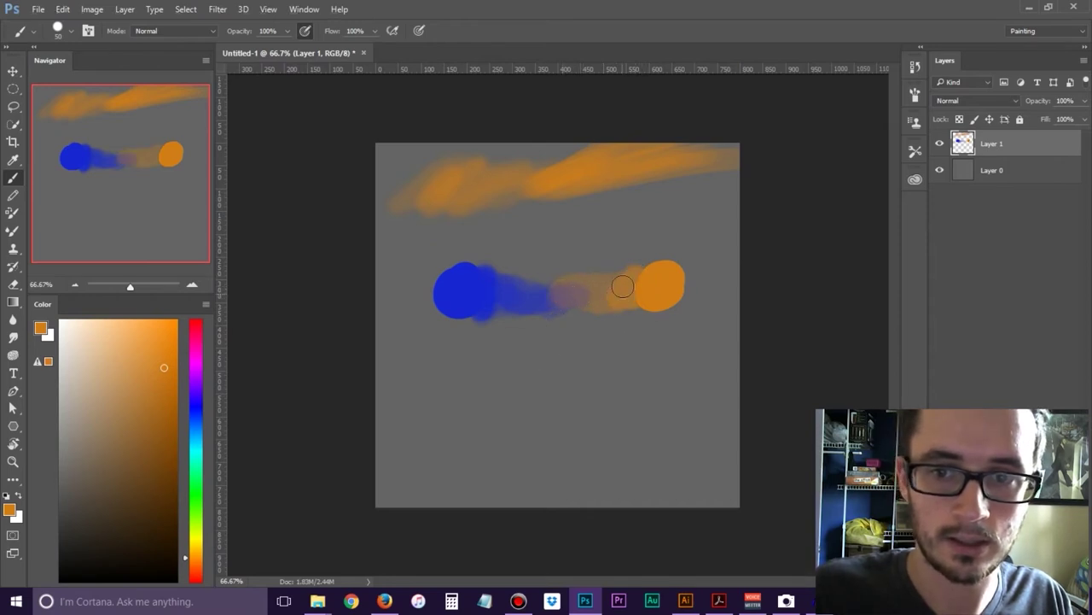
mouse_move(604, 298)
left_mouse_down()
mouse_move(581, 292)
mouse_move(653, 293)
left_mouse_up()
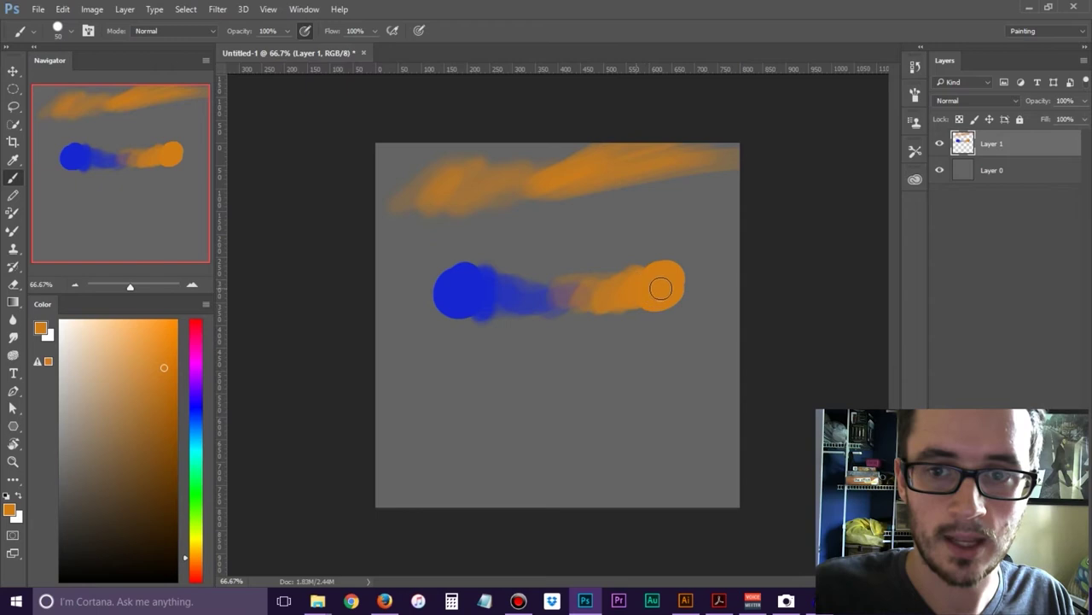
key("ctrl+z")
left_click(568, 282, "alt")
left_click(564, 285, "alt")
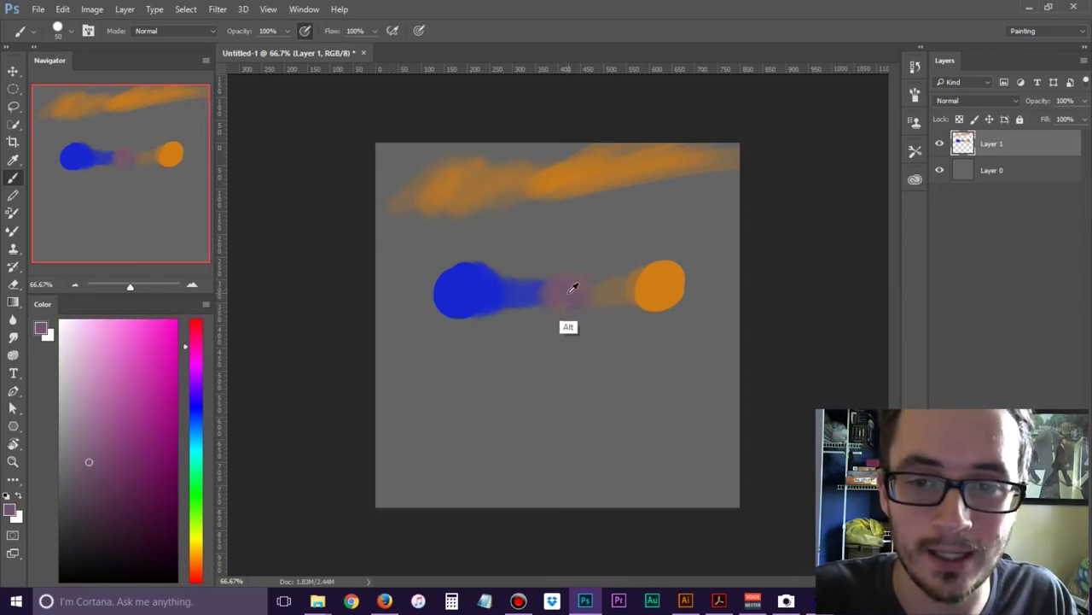
Sample blue, mauve and orange from the canvas, smearing orange leftward and blue rightward into the mauve
left_click(560, 282, "alt")
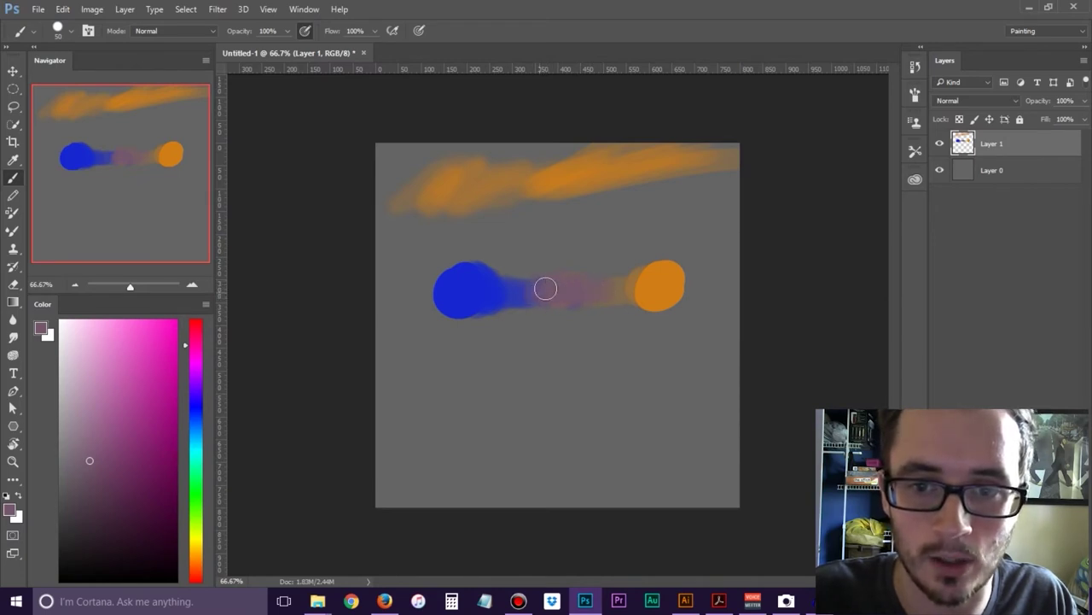
left_click(481, 287, "alt")
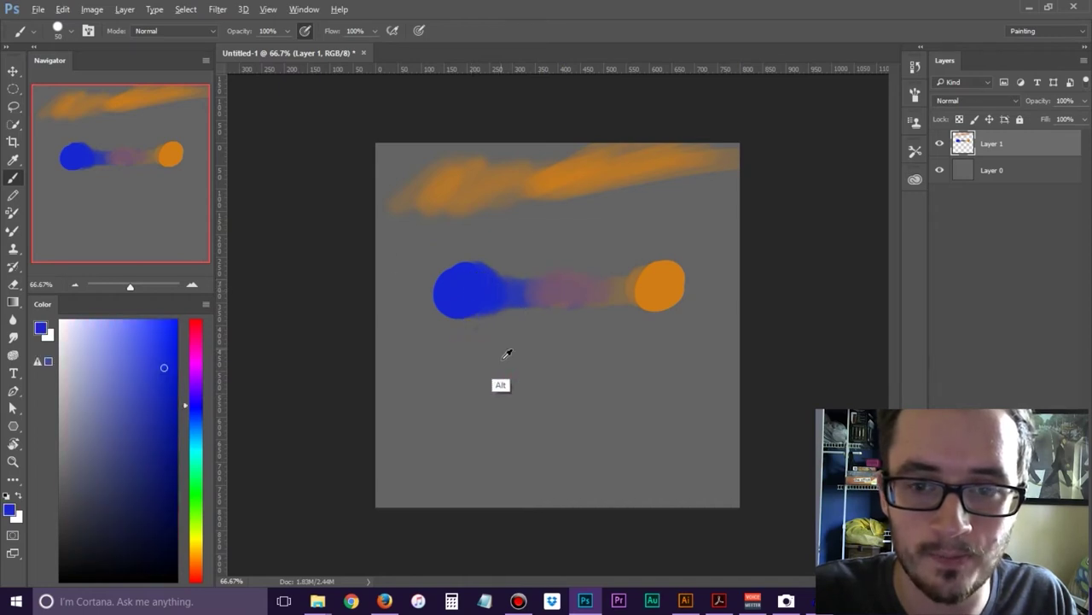
left_click(524, 297, "alt")
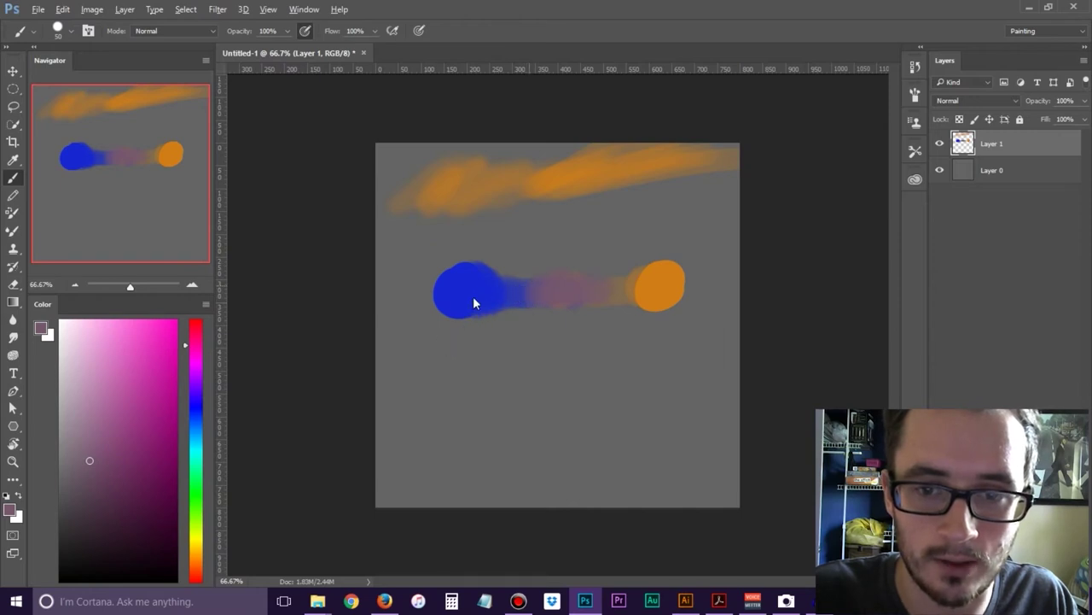
left_click(657, 286, "alt")
left_click_drag(653, 288, 577, 305)
left_click(597, 286, "alt")
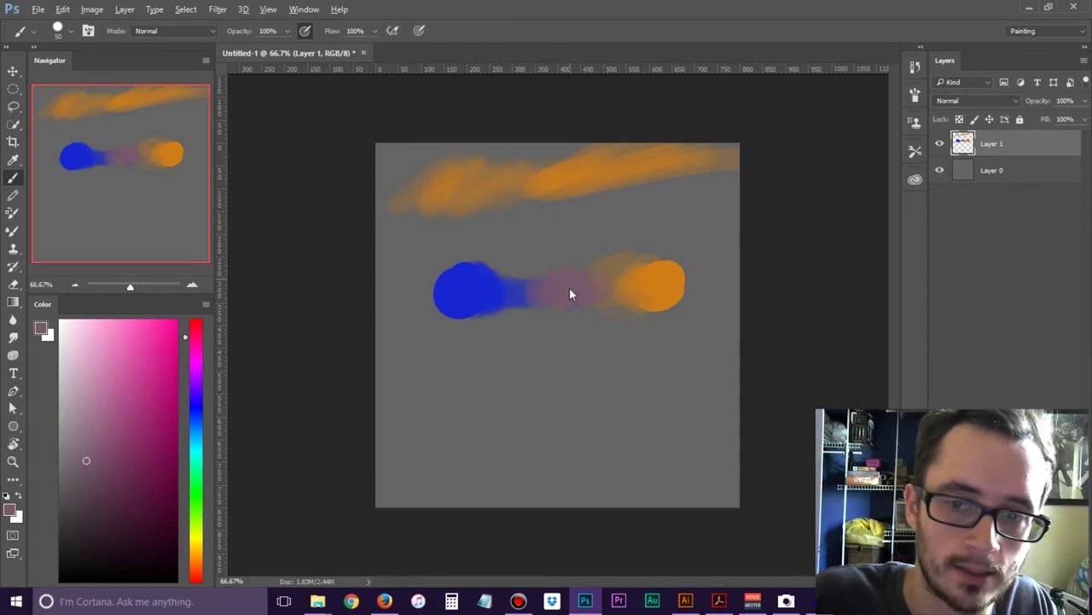
left_click(521, 291, "alt")
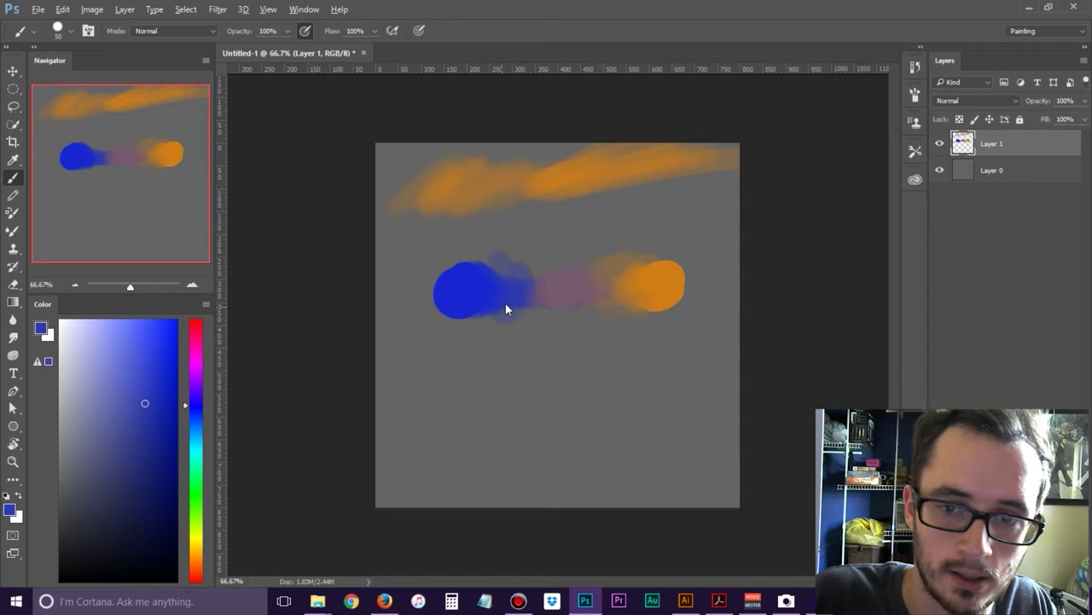
left_click(549, 288, "alt")
left_click(546, 284, "alt")
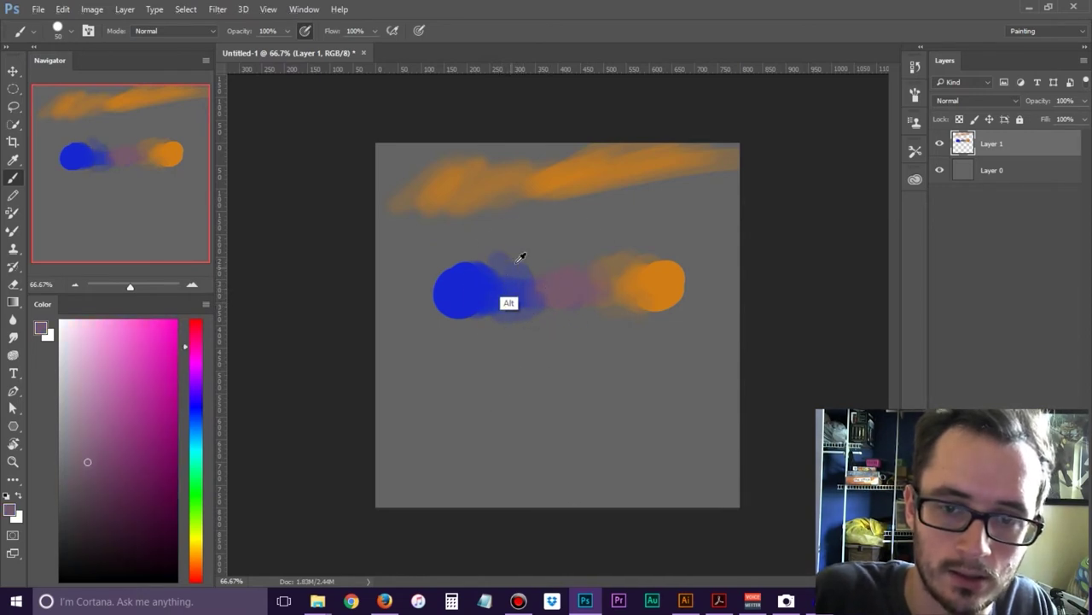
left_click(512, 270, "alt")
left_click(471, 283, "alt")
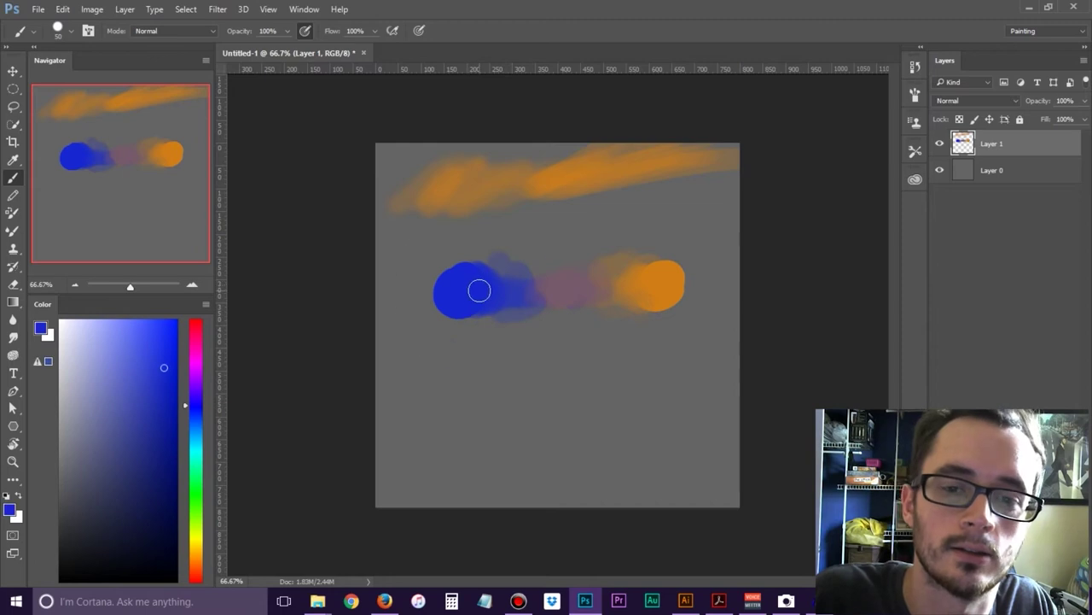
mouse_move(522, 294)
left_mouse_down()
mouse_move(548, 297)
mouse_move(553, 326)
mouse_move(495, 298)
mouse_move(518, 286)
mouse_move(556, 295)
left_mouse_up()
Sample blue-violet, purple, orange and mauve tones from the blend, then choose a deeper purple colour
left_click(541, 289, "alt")
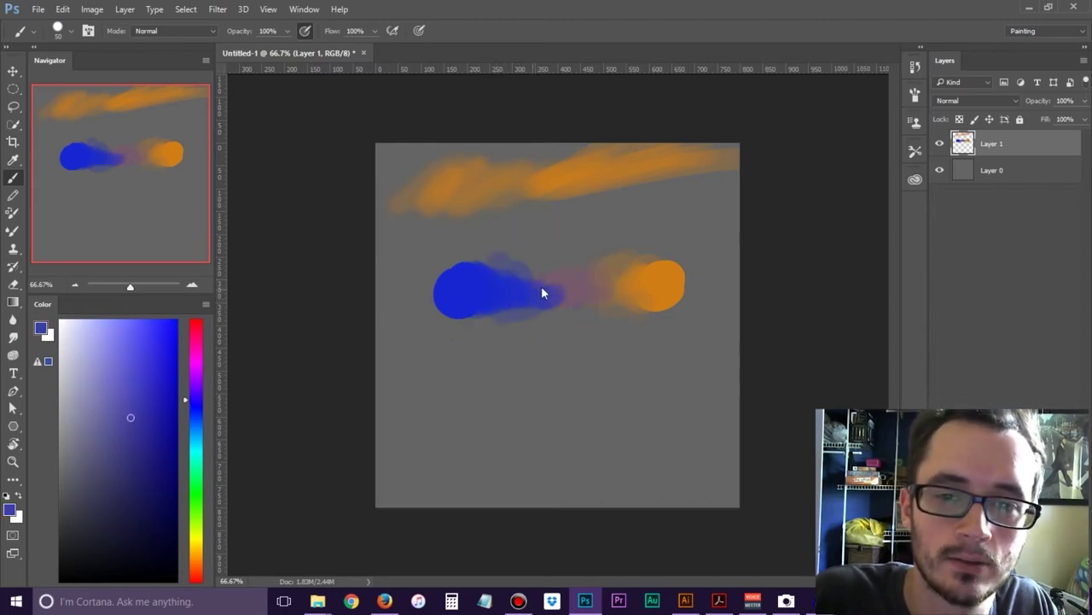
left_click(559, 275, "alt")
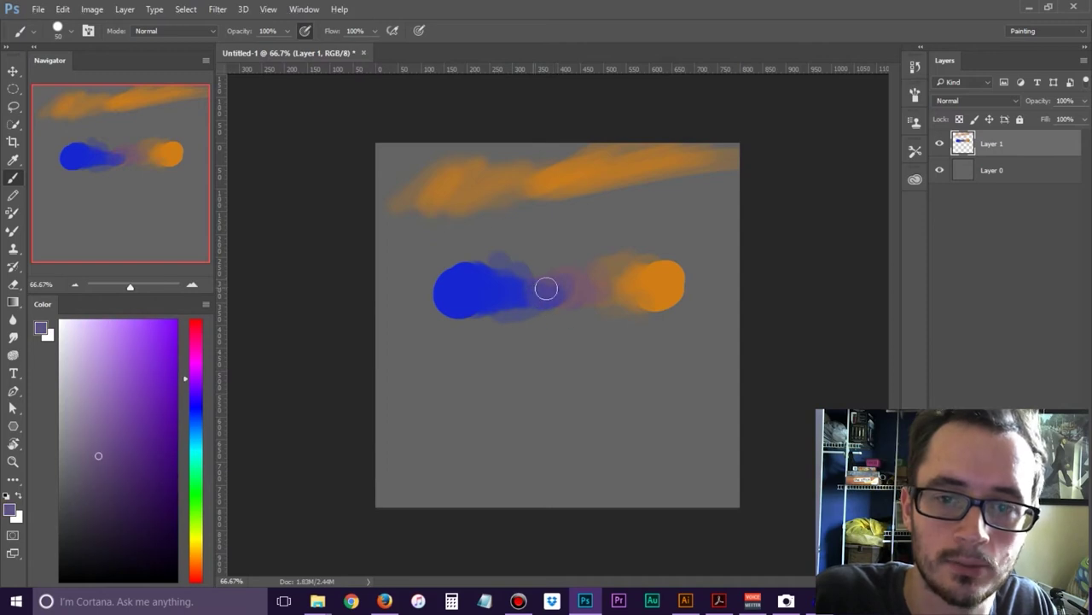
left_click(564, 277, "alt")
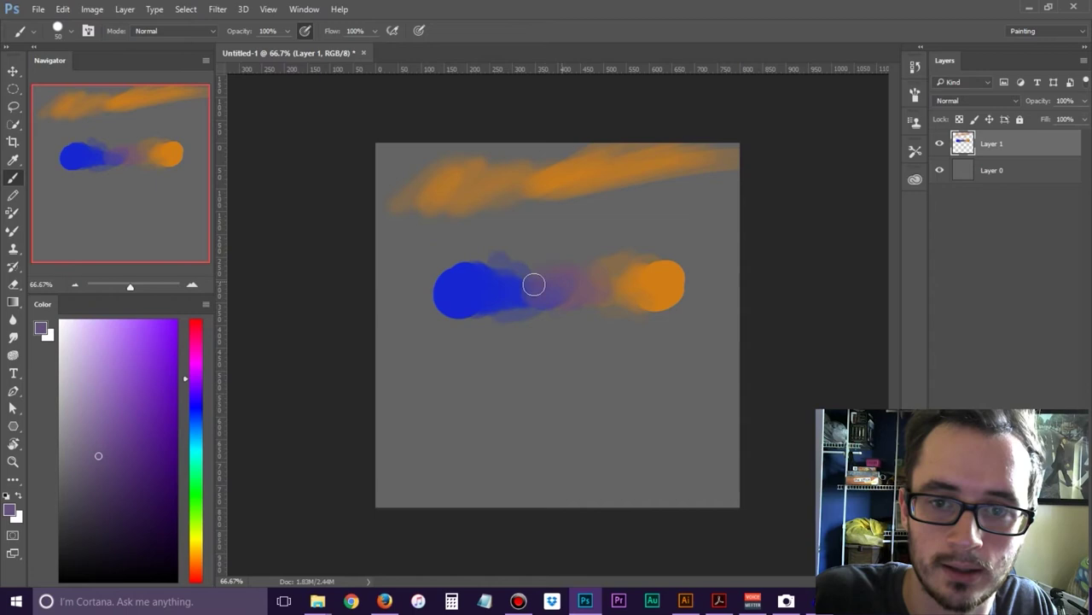
left_click(523, 291, "alt")
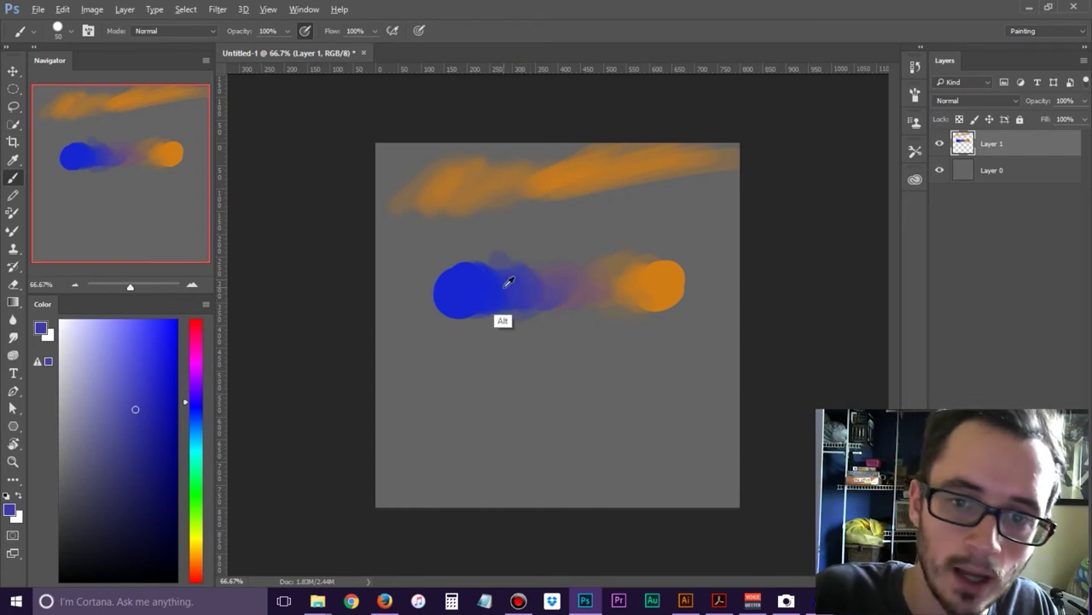
left_click(507, 291, "alt")
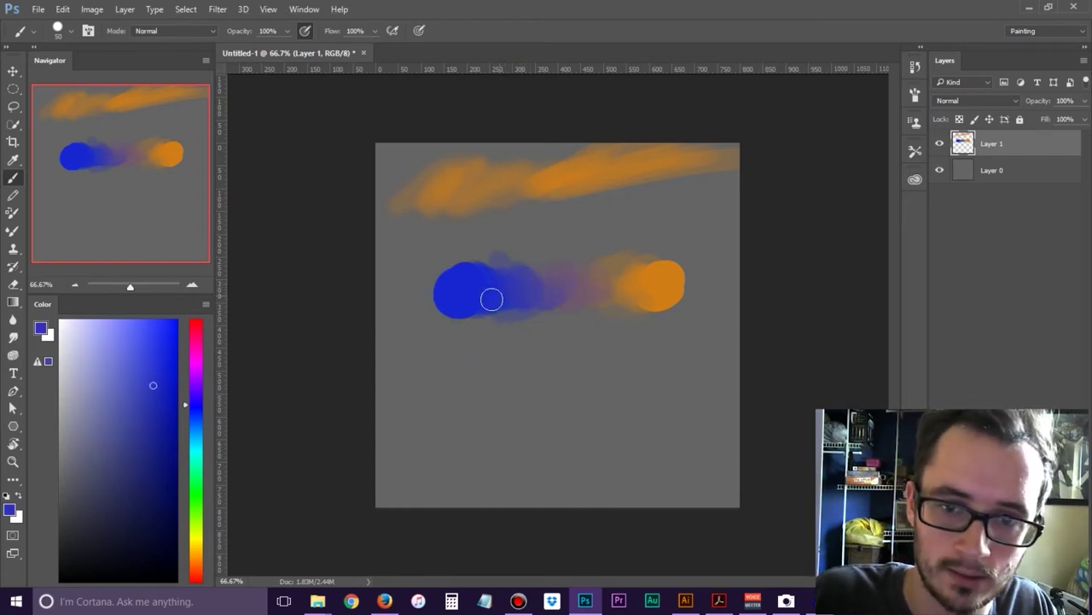
left_click(586, 285, "alt")
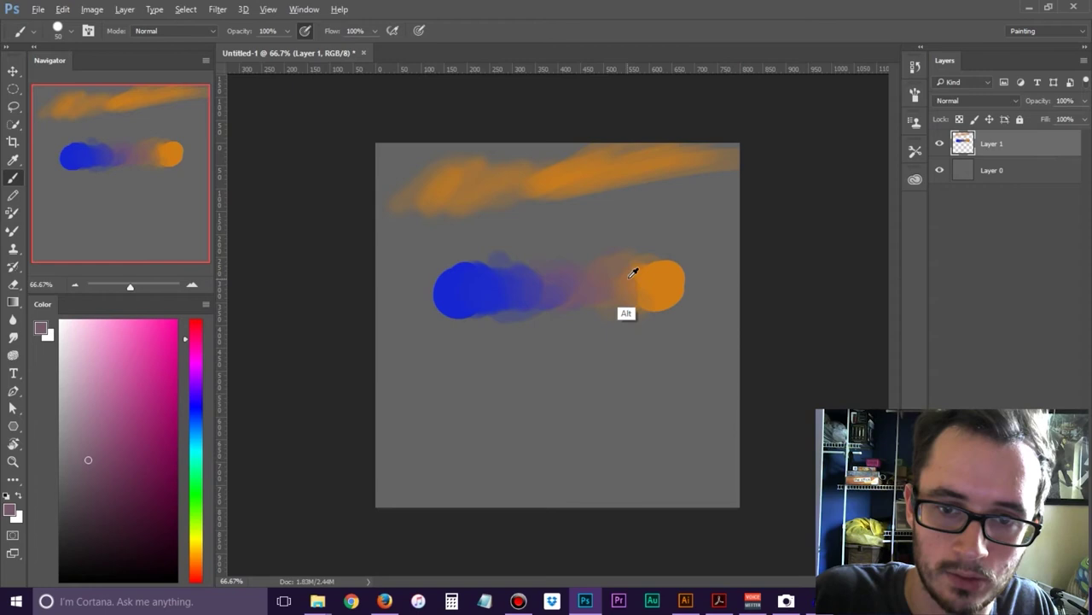
left_click(636, 273, "alt")
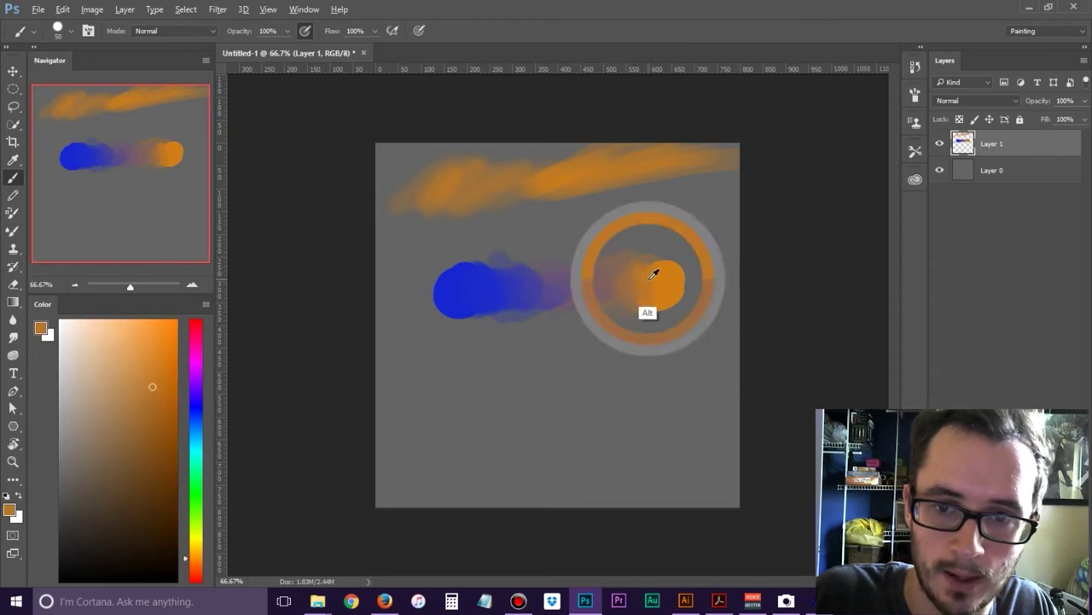
left_click(653, 272, "alt")
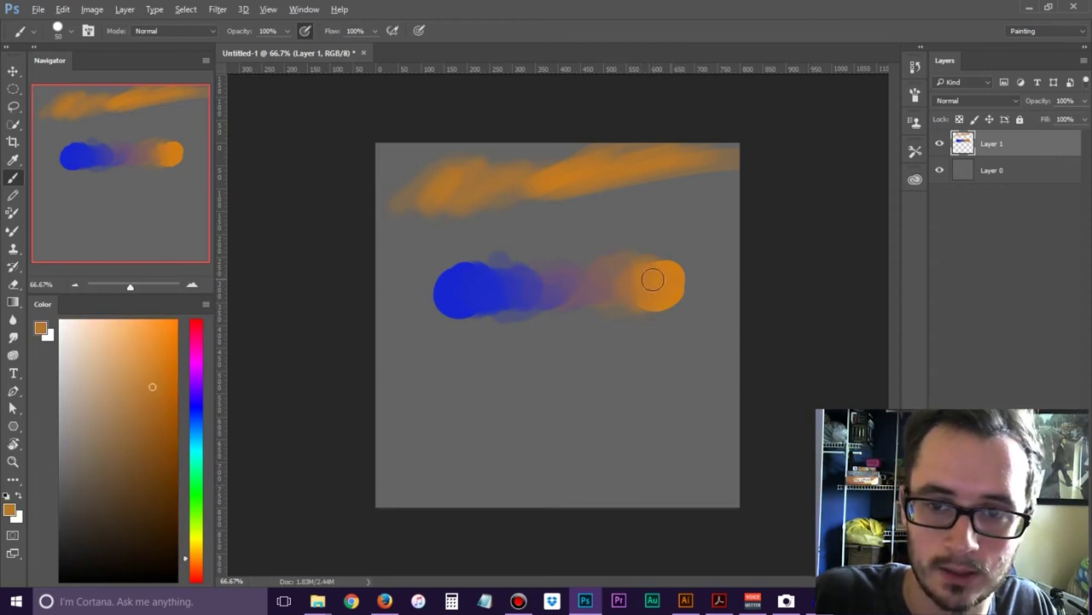
left_click(572, 288, "alt")
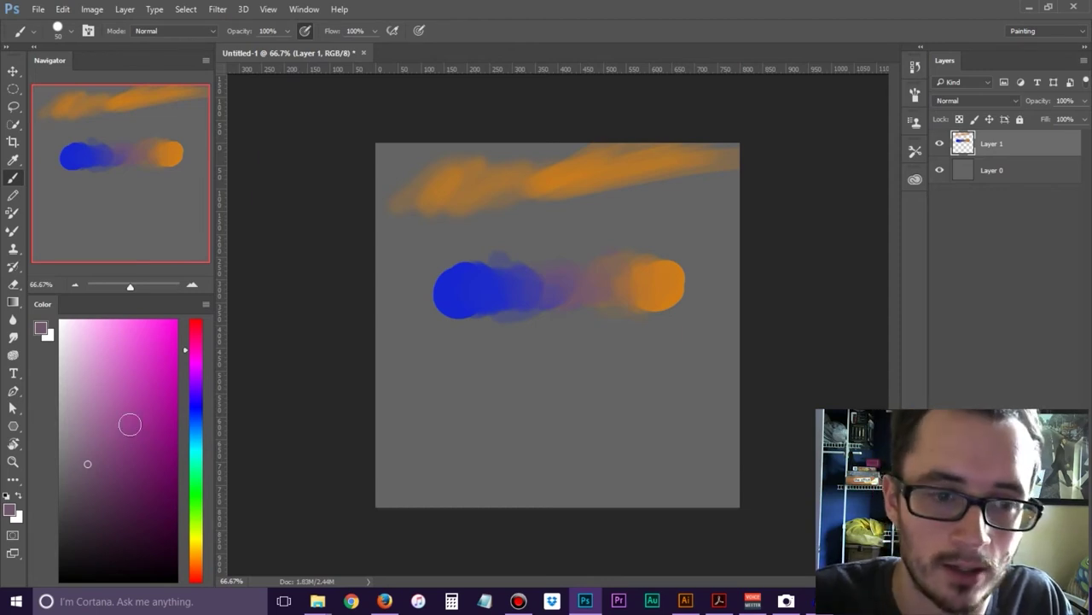
left_click(144, 454)
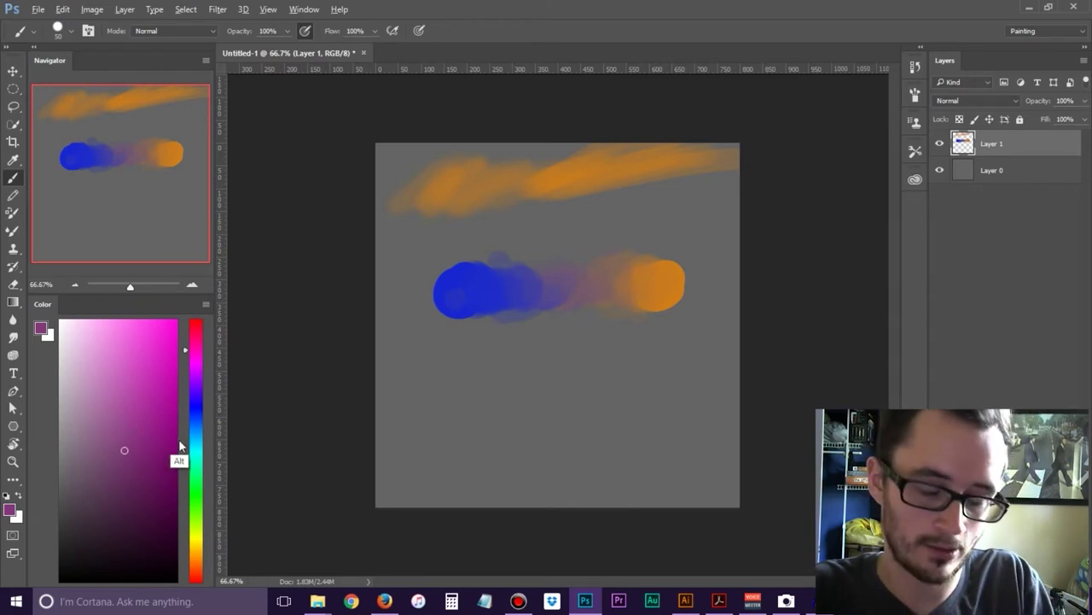
Pick another purple shade in the Color panel, then sample violet, magenta-purple and orange from the canvas
left_click(150, 441)
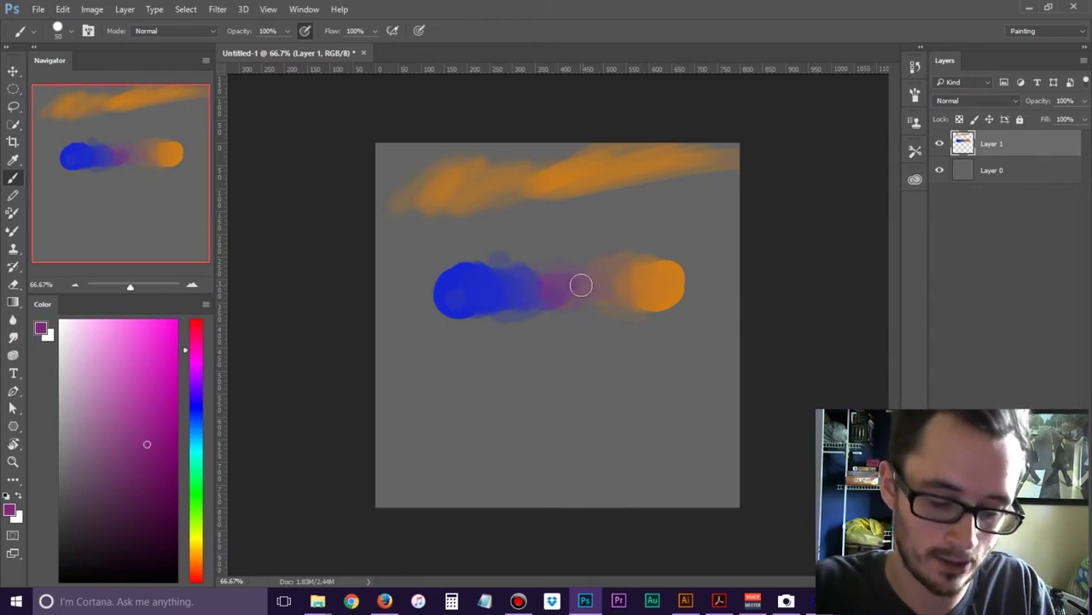
left_click(540, 290, "alt")
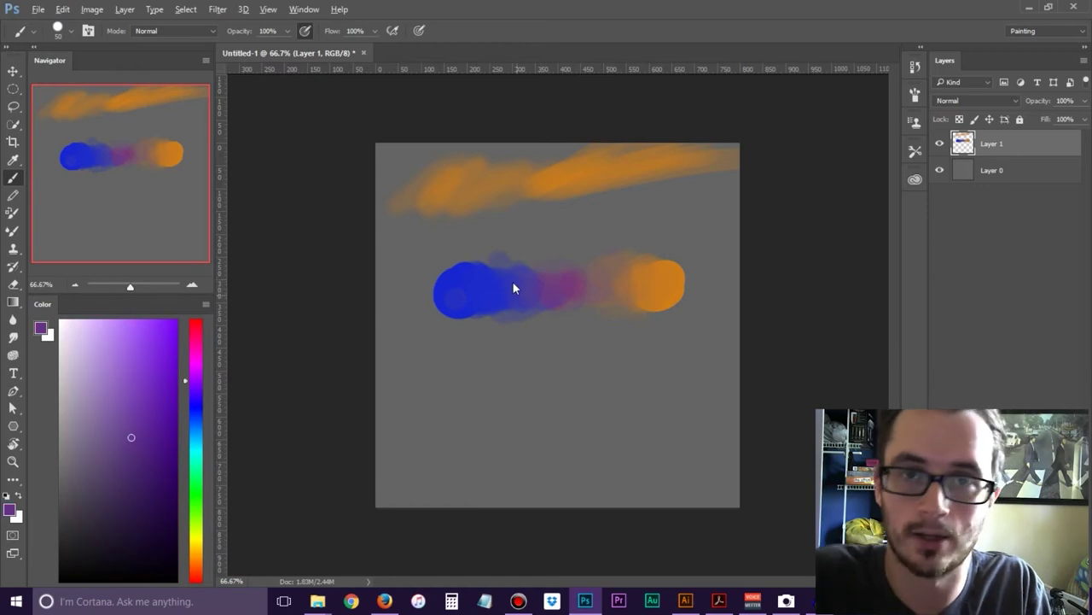
left_click(557, 287, "alt")
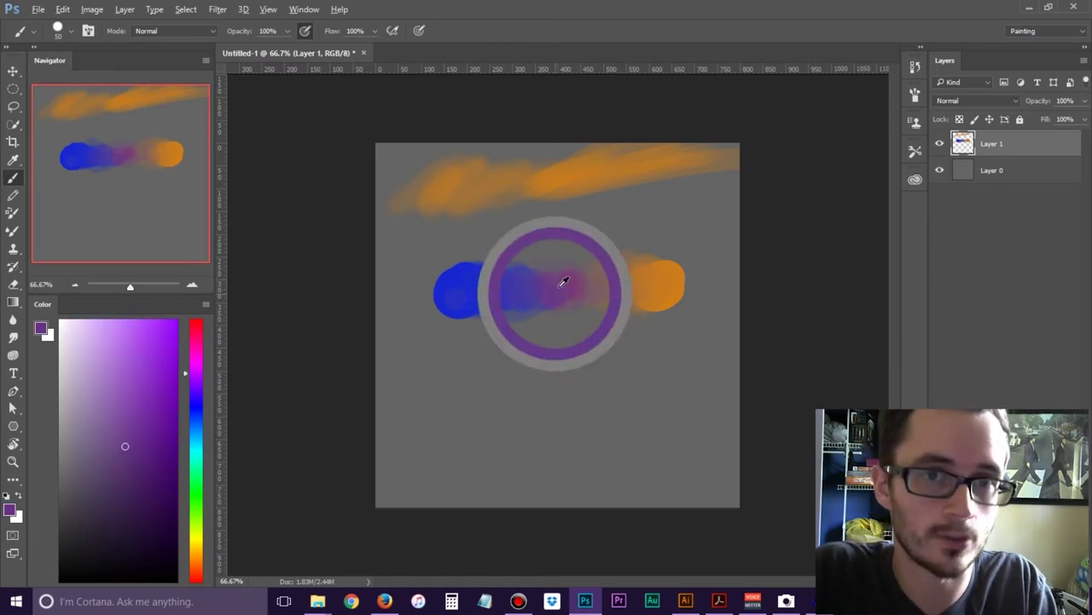
left_click(603, 288, "alt")
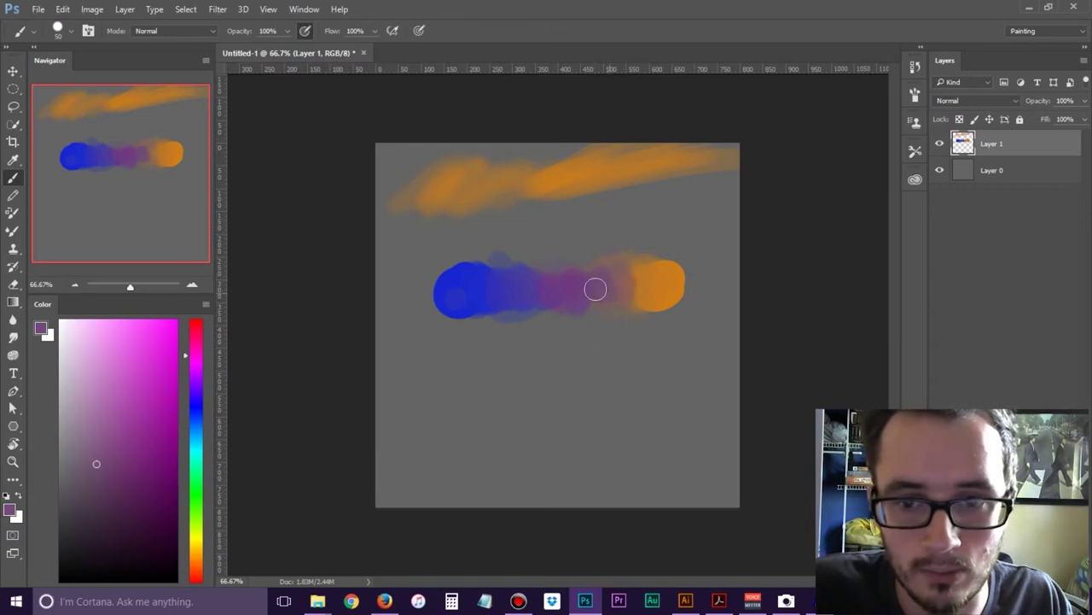
left_click(646, 279, "alt")
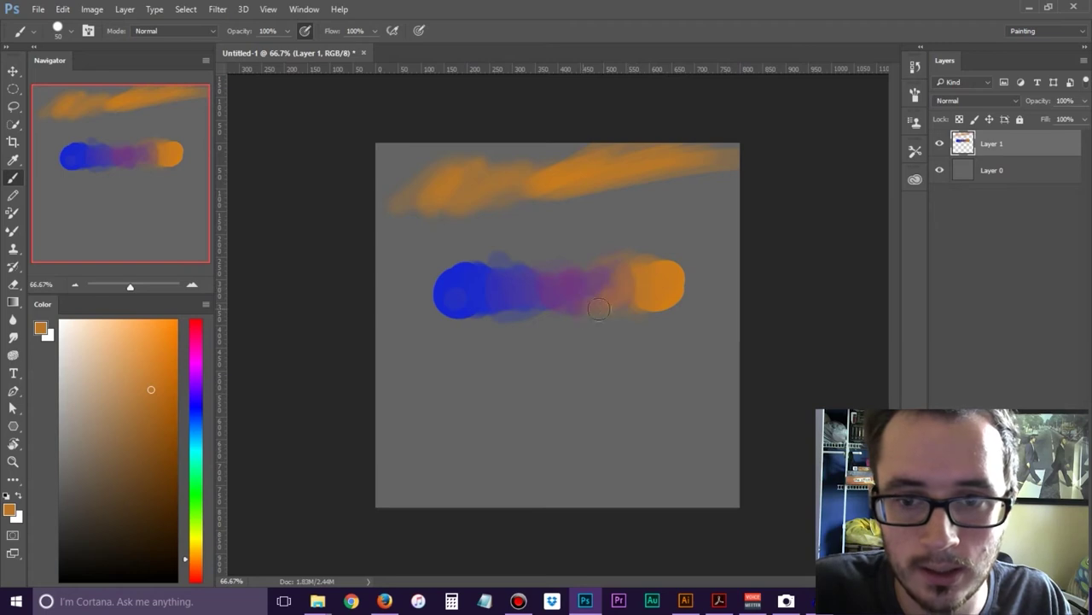
Pick the textured scatter brush and paint a small orange patch in the lower left
right_click(516, 373)
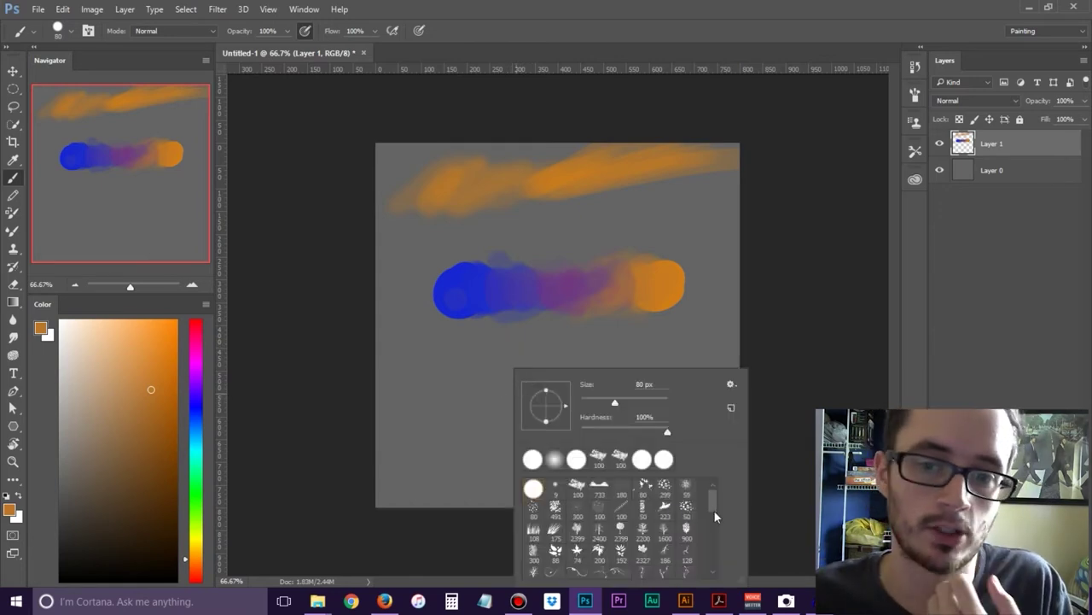
left_click(598, 458)
left_click(474, 391)
mouse_move(471, 395)
left_mouse_down()
mouse_move(472, 429)
mouse_move(481, 420)
mouse_move(465, 384)
left_mouse_up()
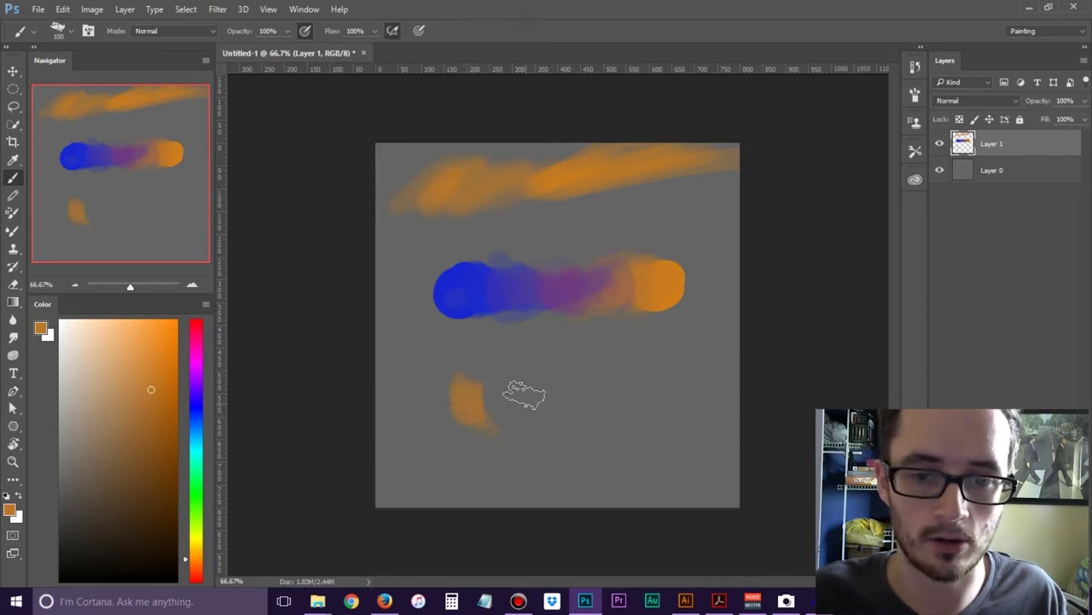
Build the ball by alternating Alt-sampled blue and orange strokes over the patch
left_click(465, 284, "alt")
mouse_move(422, 403)
left_mouse_down()
mouse_move(428, 417)
mouse_move(421, 390)
mouse_move(437, 435)
mouse_move(453, 385)
mouse_move(463, 390)
mouse_move(427, 390)
mouse_move(454, 401)
left_mouse_up()
left_click(460, 398, "alt")
left_click(427, 390, "alt")
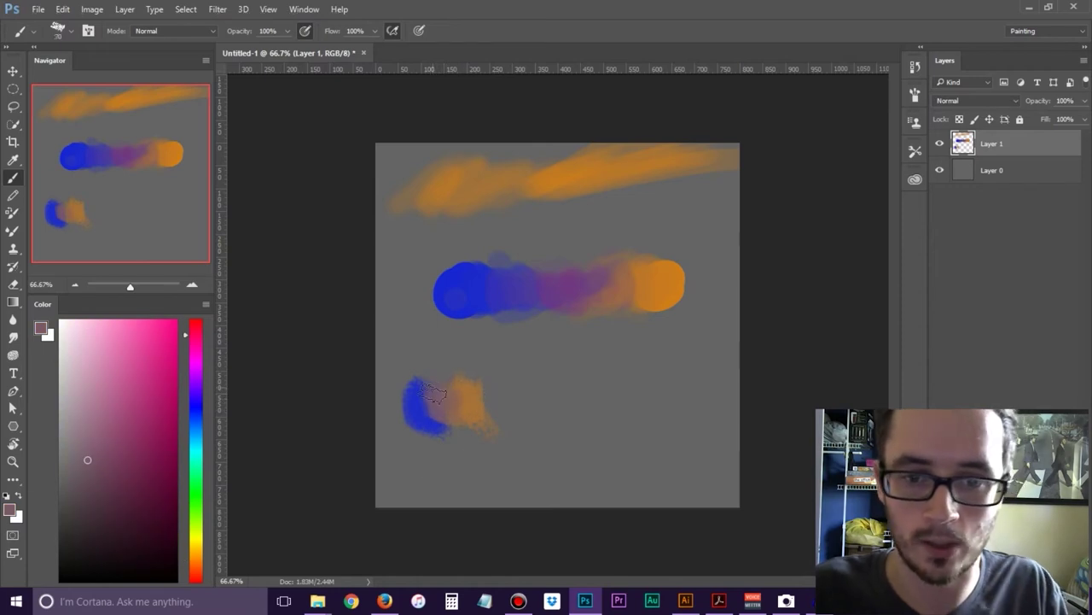
left_click(421, 441, "alt")
mouse_move(427, 394)
left_mouse_down()
mouse_move(432, 419)
mouse_move(454, 418)
mouse_move(458, 435)
mouse_move(478, 395)
mouse_move(456, 394)
mouse_move(482, 379)
left_mouse_up()
left_click(475, 398, "alt")
left_click(416, 405, "alt")
left_click(465, 388, "alt")
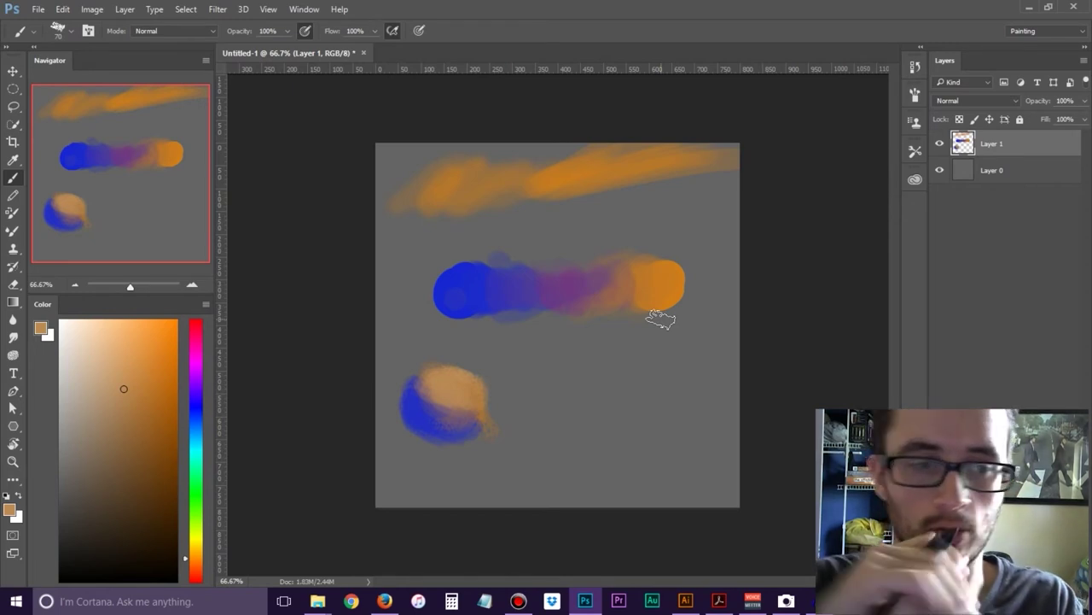
left_click(13, 232)
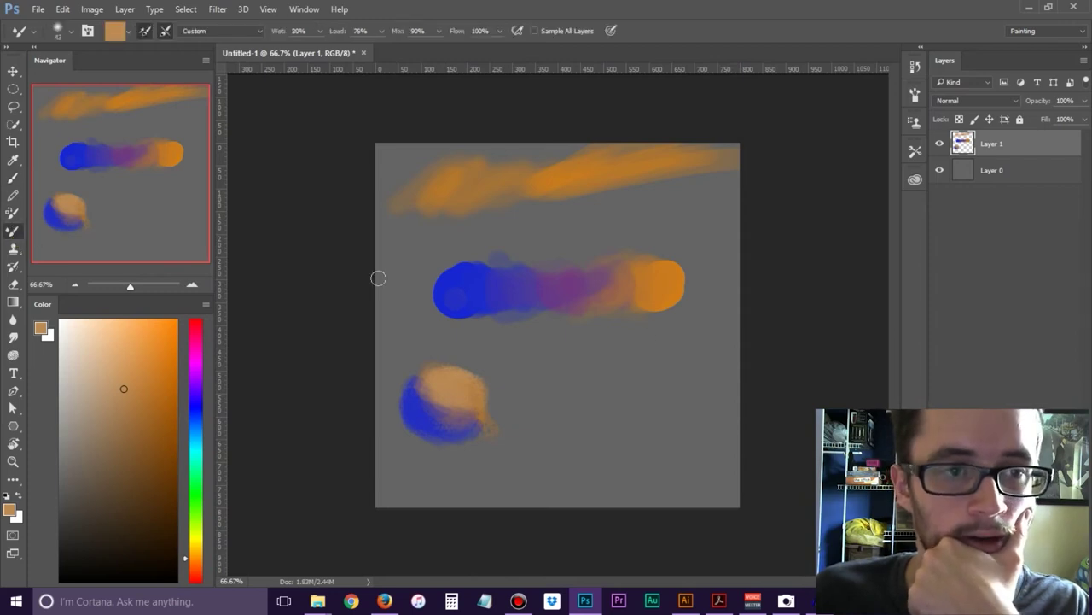
With the Mixer Brush, smear blue into the purple of the middle stroke
left_click(12, 179)
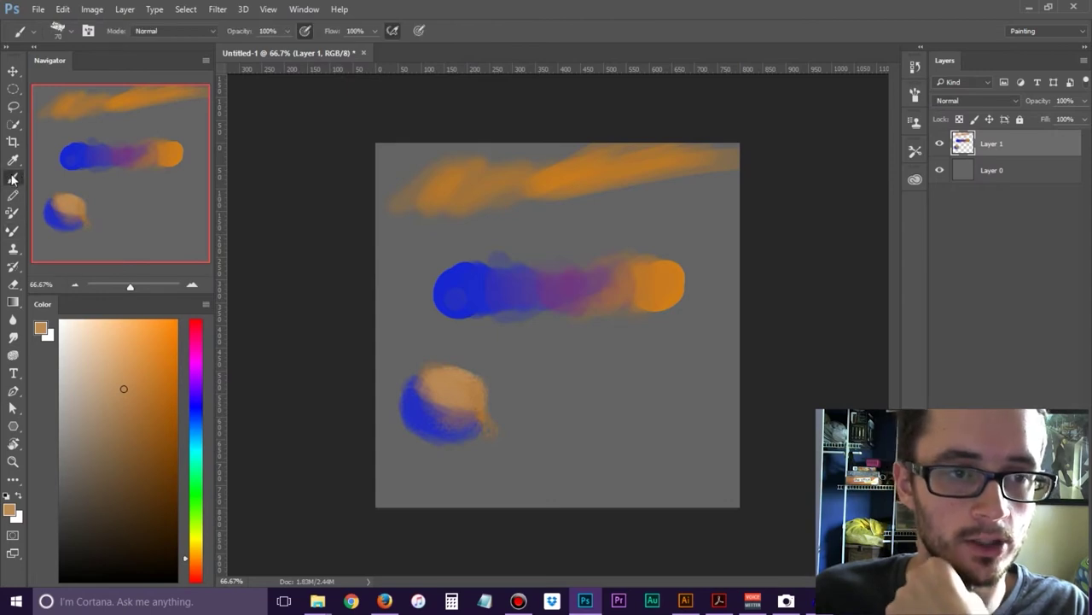
left_click(13, 160)
left_click(13, 178)
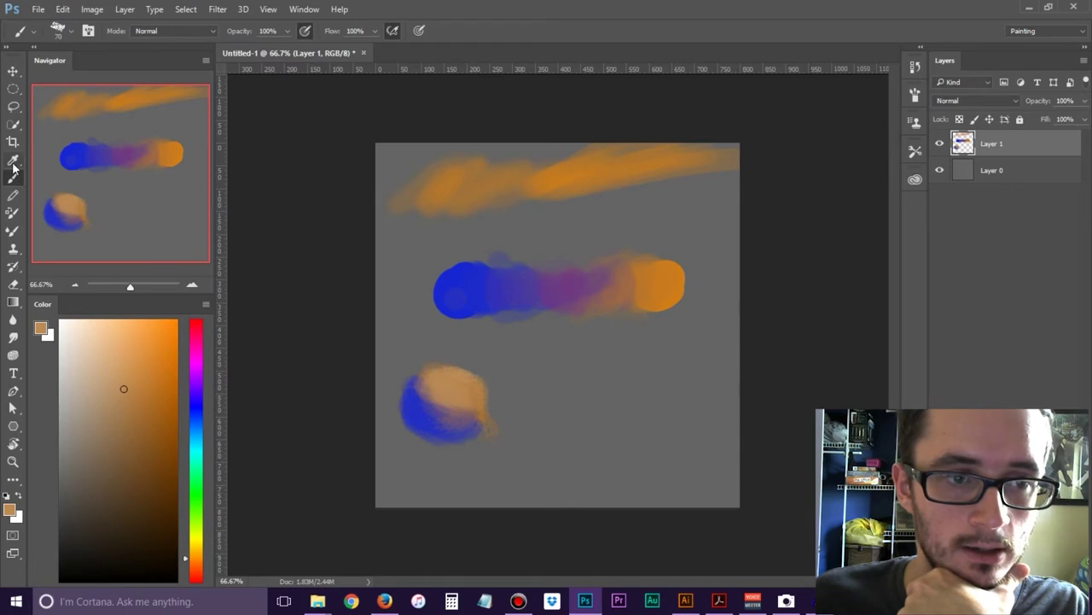
left_click(12, 233)
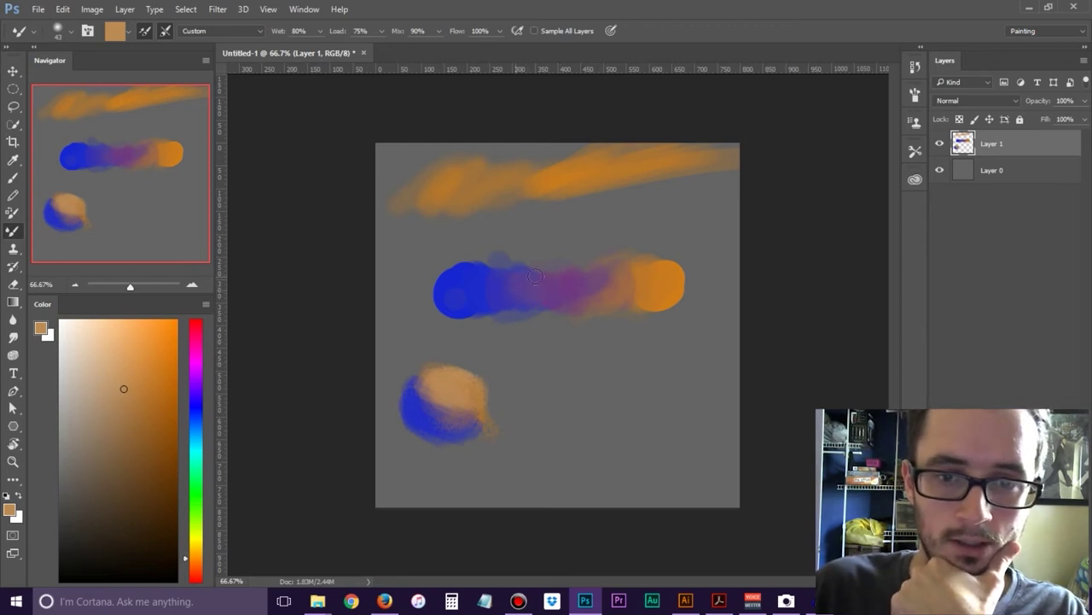
mouse_move(507, 296)
left_mouse_down()
mouse_move(470, 301)
mouse_move(464, 268)
left_mouse_up()
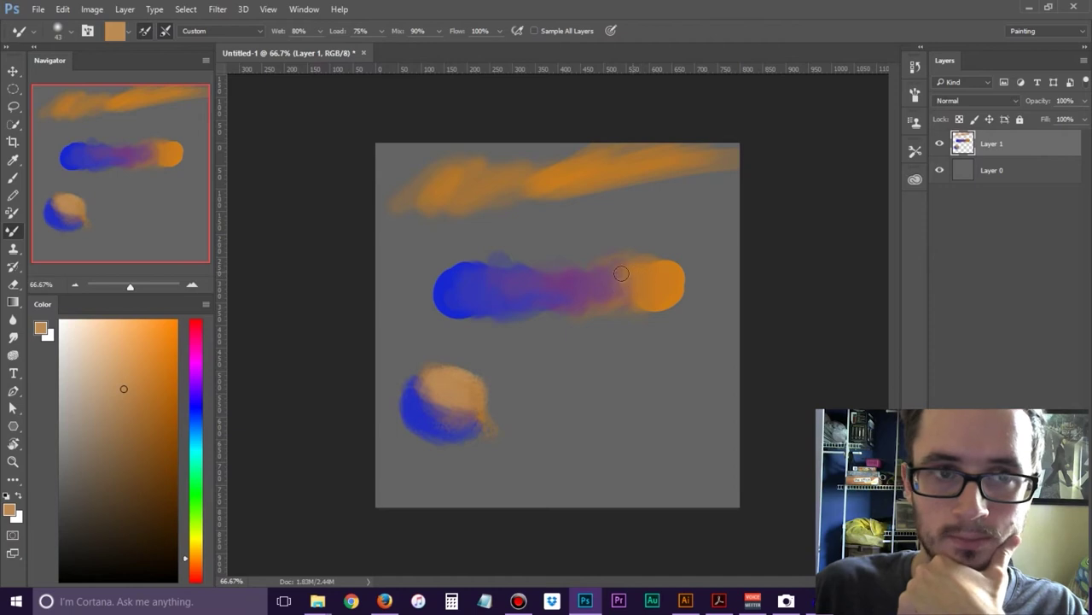
Load saturated orange and blend it softly into the blue of the lower-left ball
left_click(608, 297, "alt")
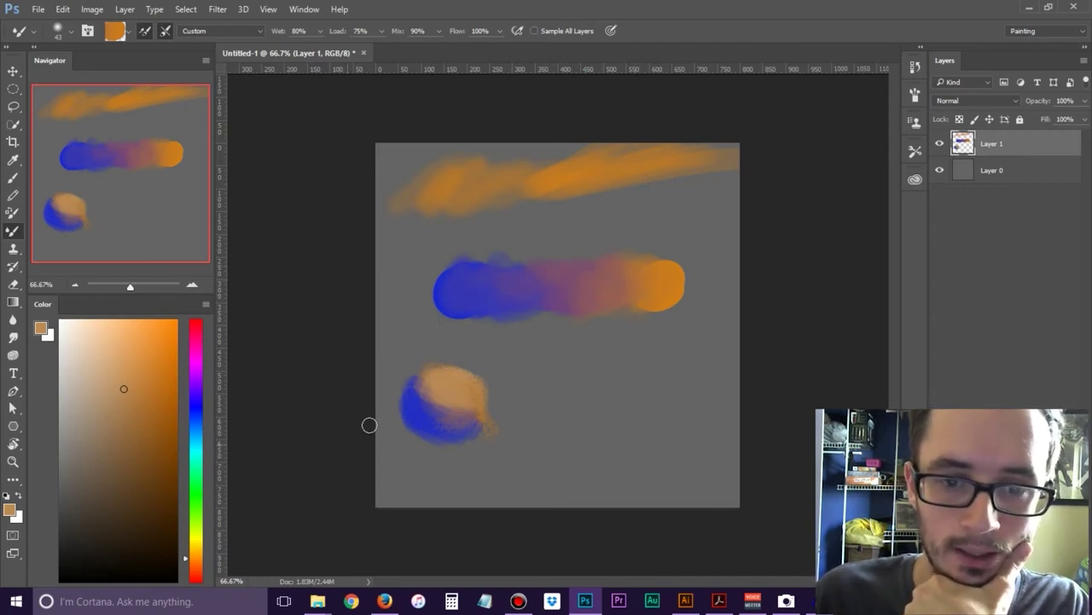
mouse_move(427, 397)
left_mouse_down()
mouse_move(452, 411)
mouse_move(450, 426)
left_mouse_up()
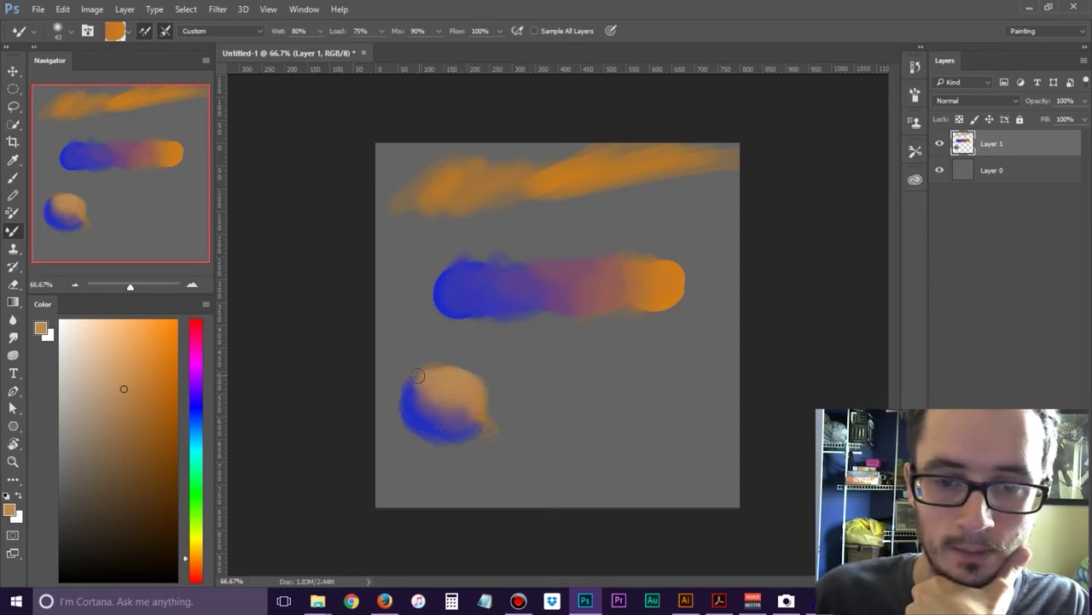
left_click_drag(416, 392, 450, 377)
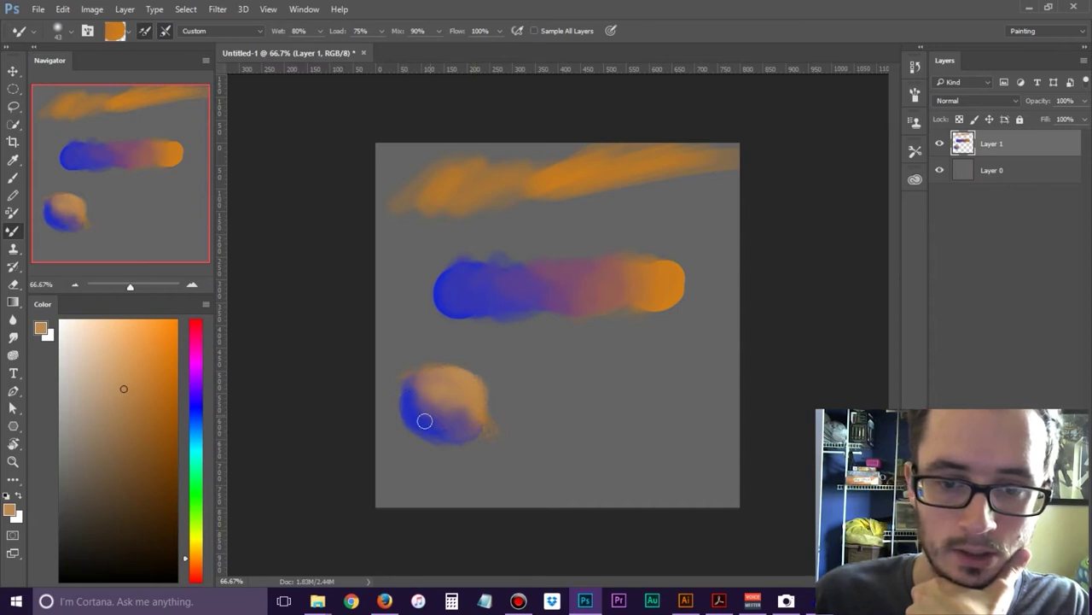
mouse_move(480, 423)
left_mouse_down()
mouse_move(428, 445)
mouse_move(406, 422)
mouse_move(449, 447)
mouse_move(410, 414)
mouse_move(423, 431)
mouse_move(403, 423)
mouse_move(475, 422)
mouse_move(427, 435)
left_mouse_up()
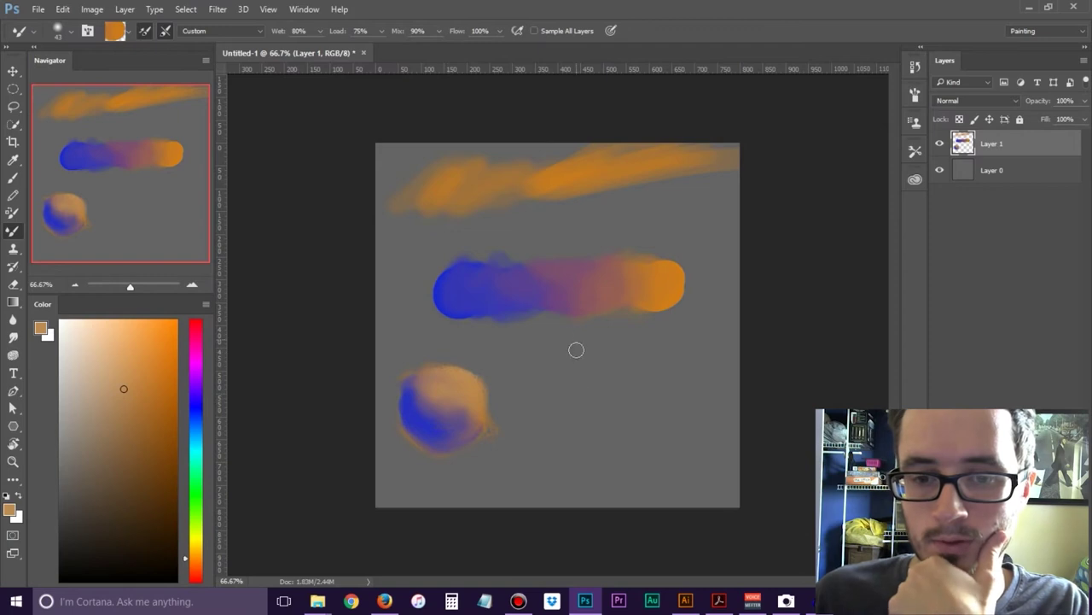
right_click(557, 373)
With a soft round 70 px brush, paint a blue dot and an orange dot at bottom centre
left_click(672, 436)
key("b")
right_click(471, 342)
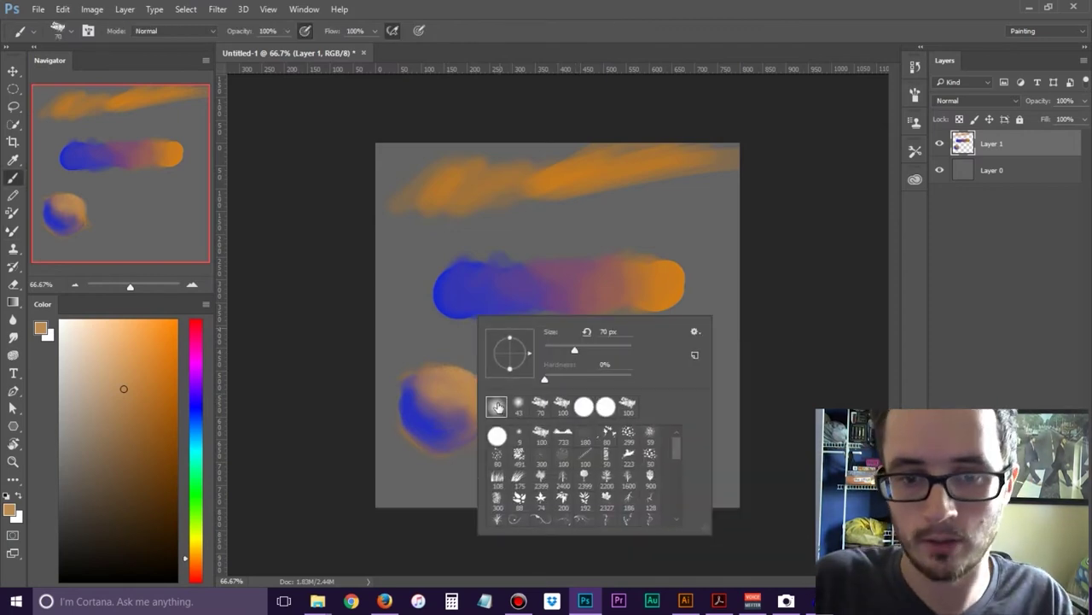
left_click(443, 281, "alt")
left_click_drag(566, 386, 566, 395)
left_click(666, 284, "alt")
left_click_drag(670, 375, 654, 390)
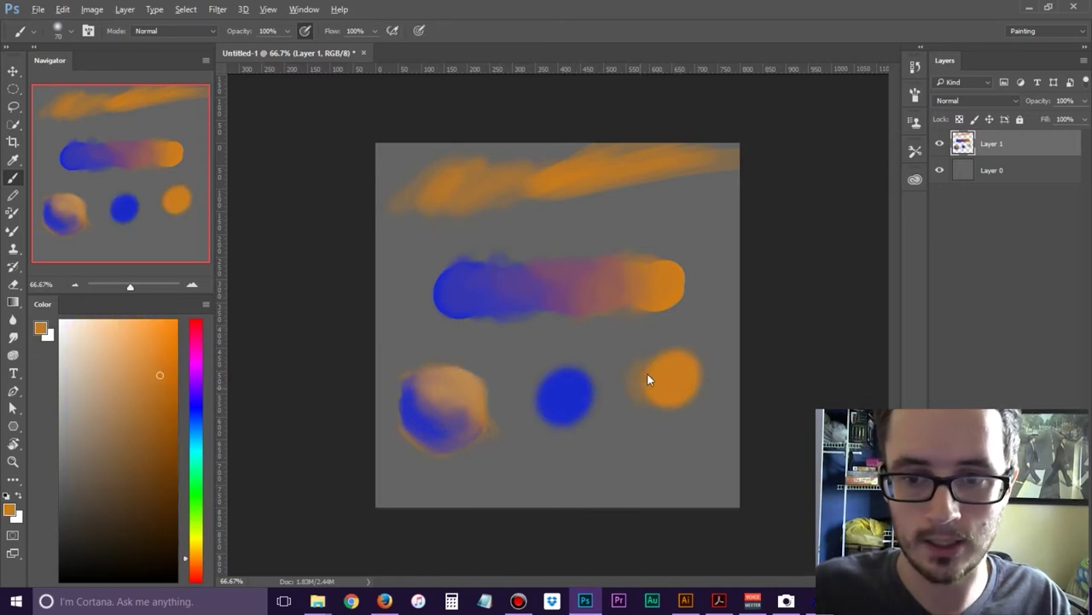
Alt-sample blue, the purple blend and orange from the new dots
left_click(584, 391, "alt")
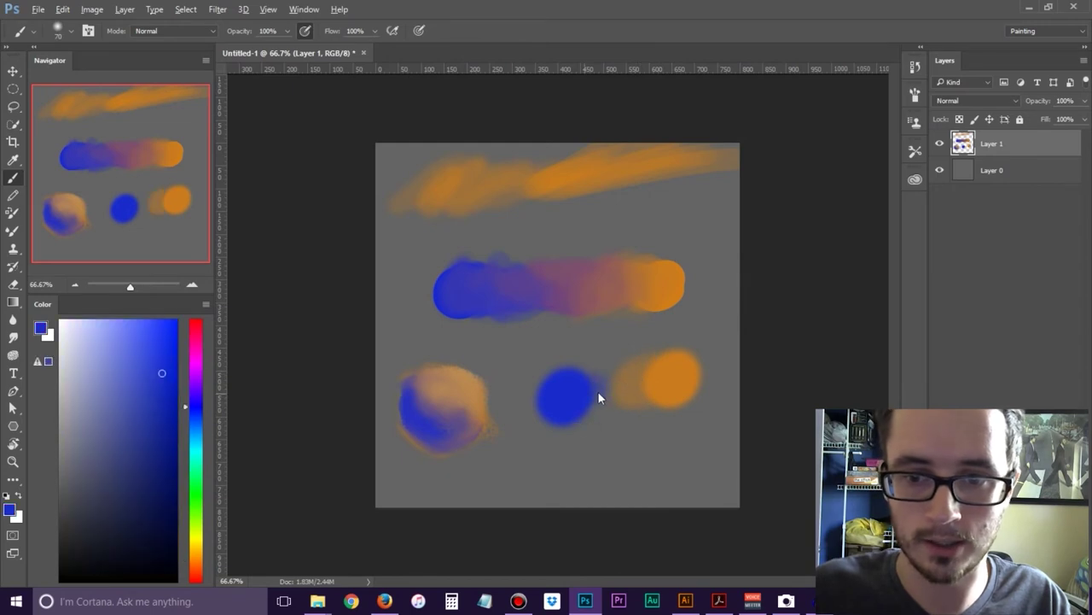
left_click(619, 393, "alt")
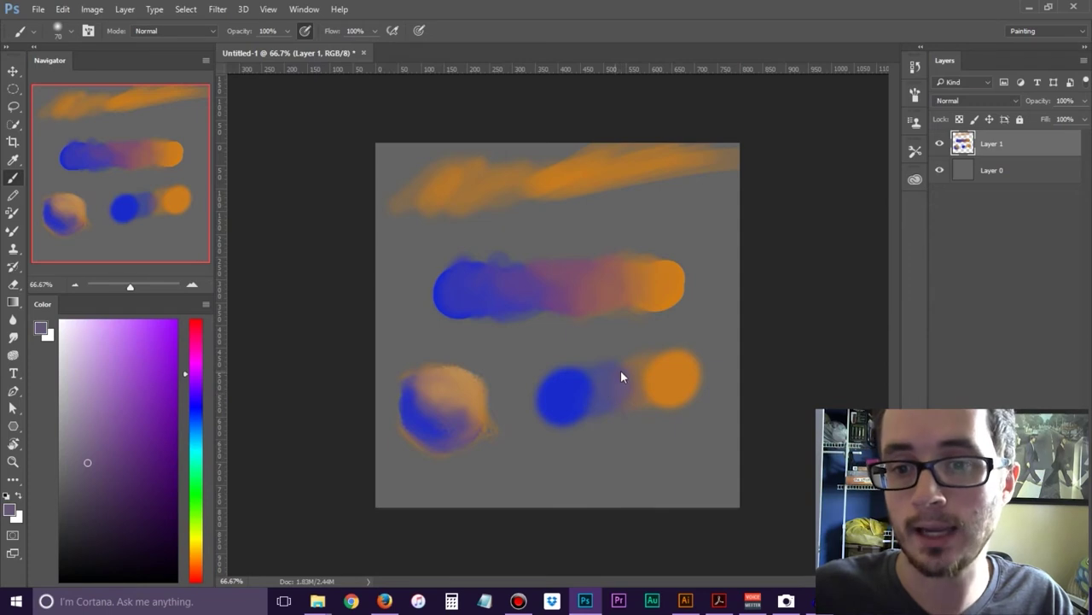
left_click(648, 379, "alt")
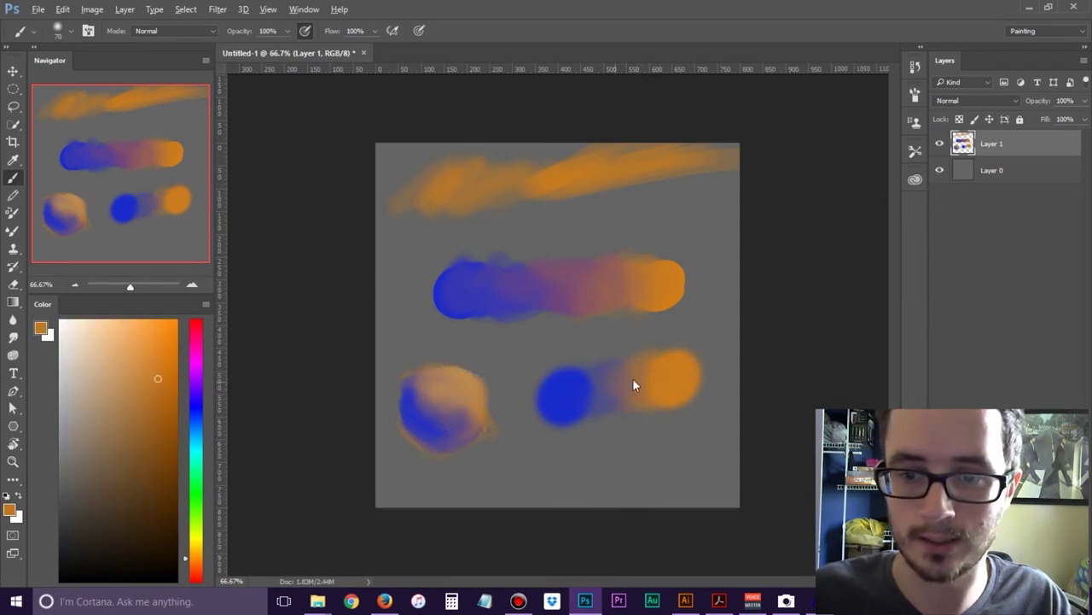
left_click(571, 397, "alt")
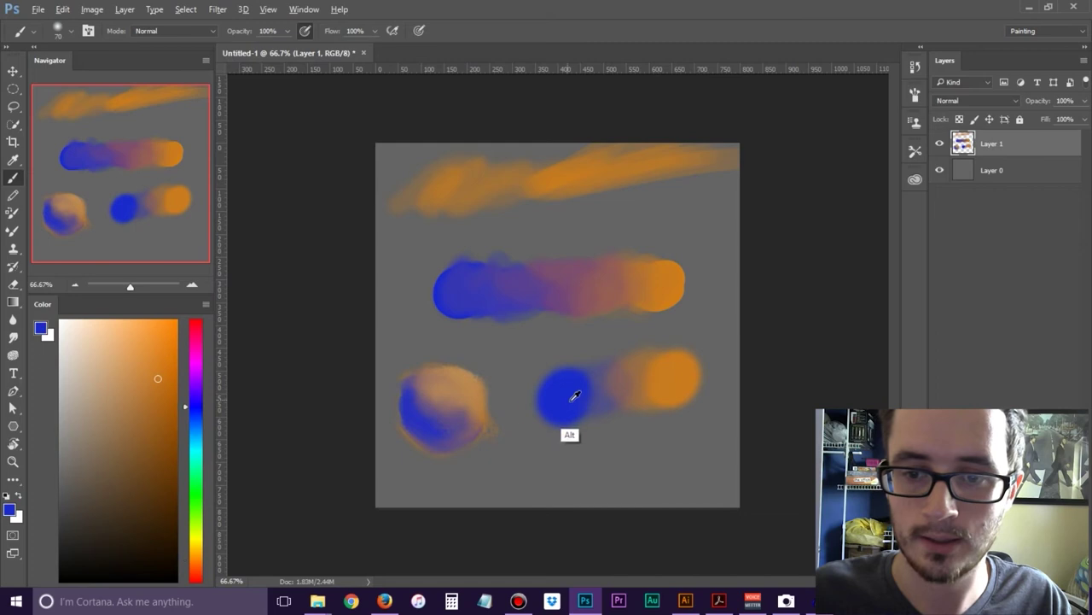
left_click(615, 386, "alt")
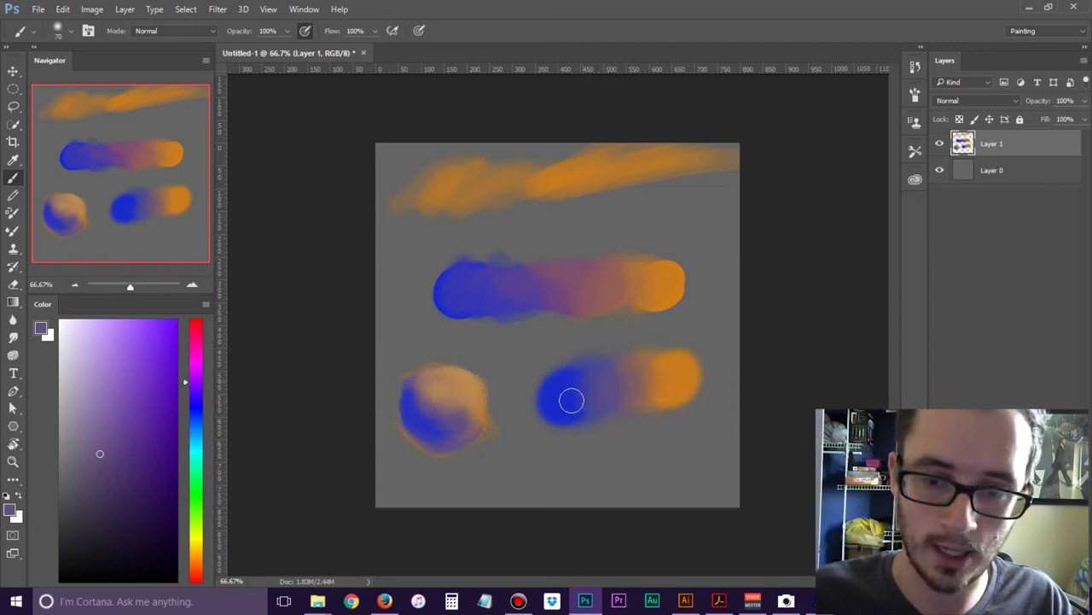
left_click(582, 373, "alt")
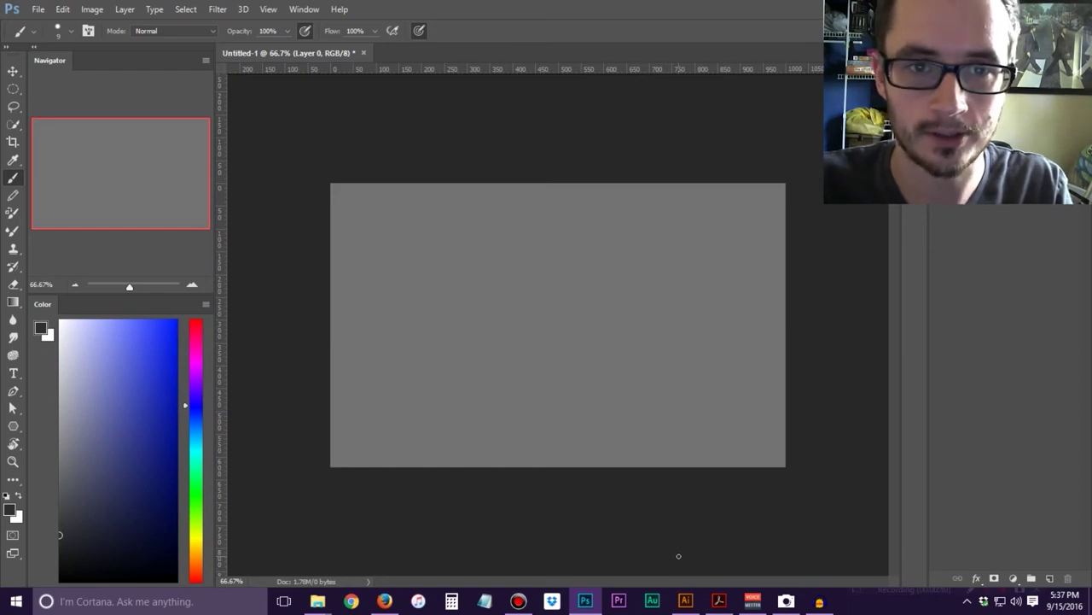
Show the rulers, set their units to Inches, and zoom the canvas out to 50%
key("ctrl+r")
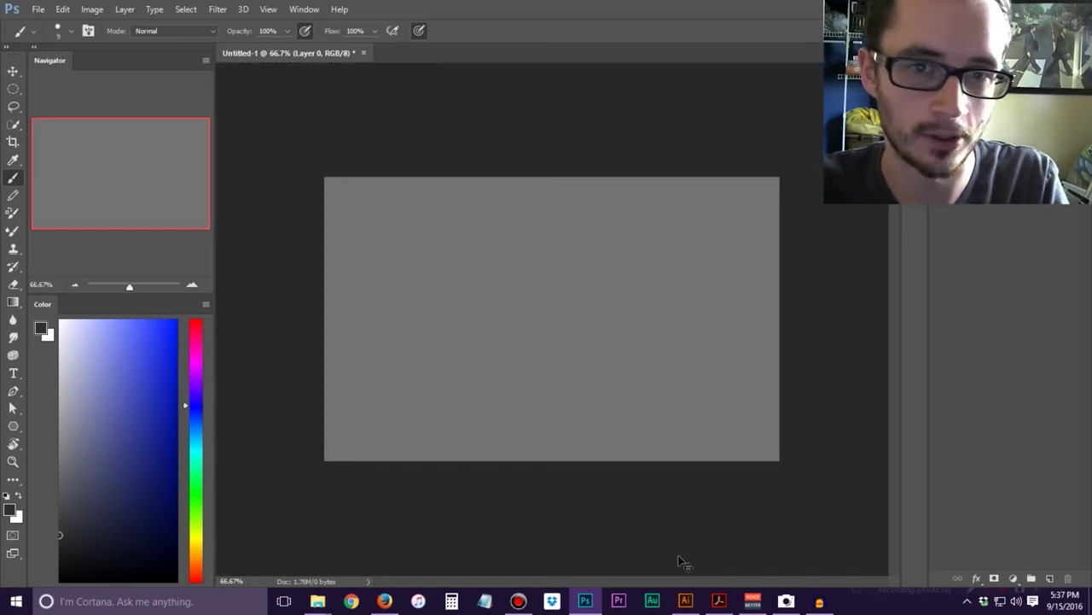
key("ctrl+r")
key("ctrl+r")
key("ctrl+r")
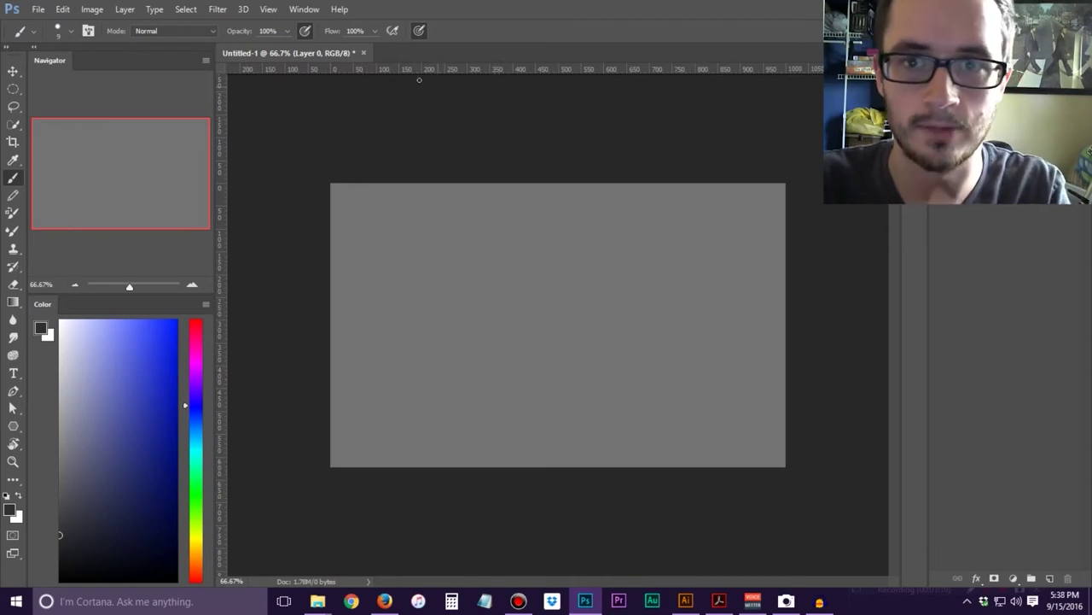
right_click(547, 66)
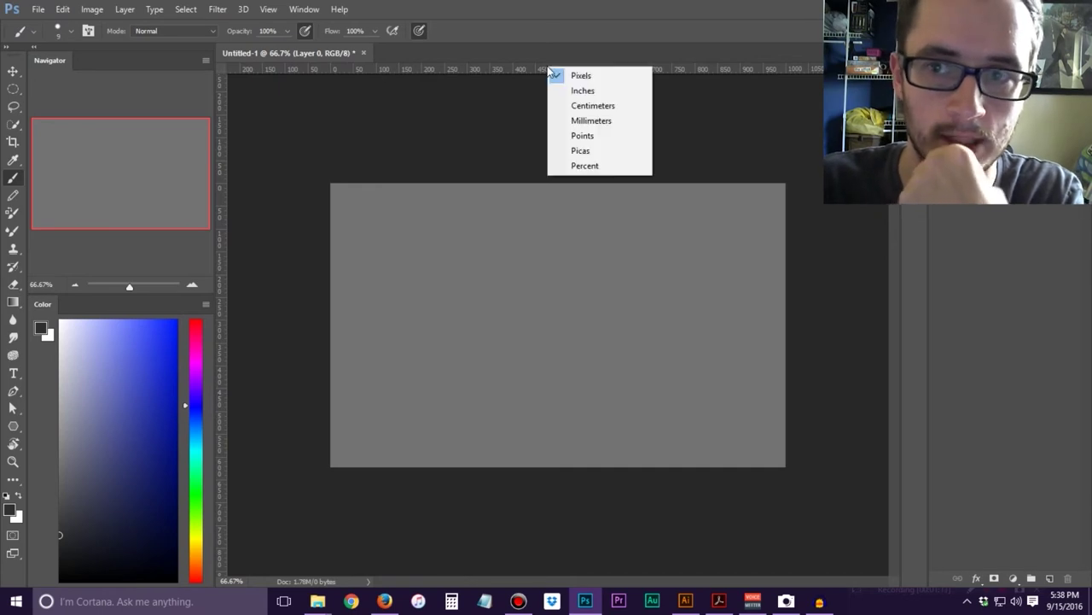
left_click(597, 90)
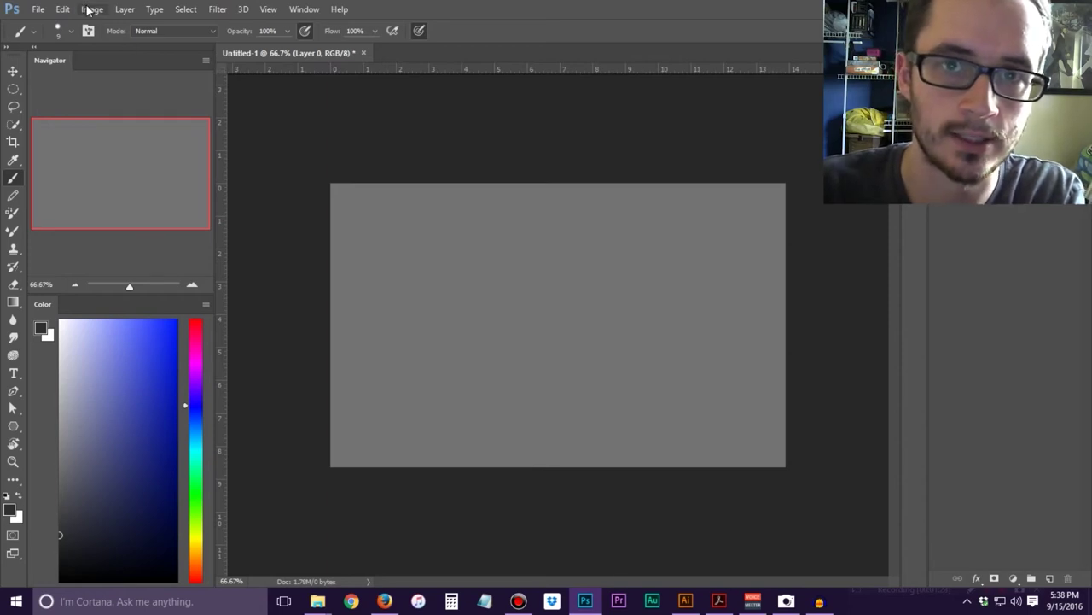
key("v")
key("ctrl+minus")
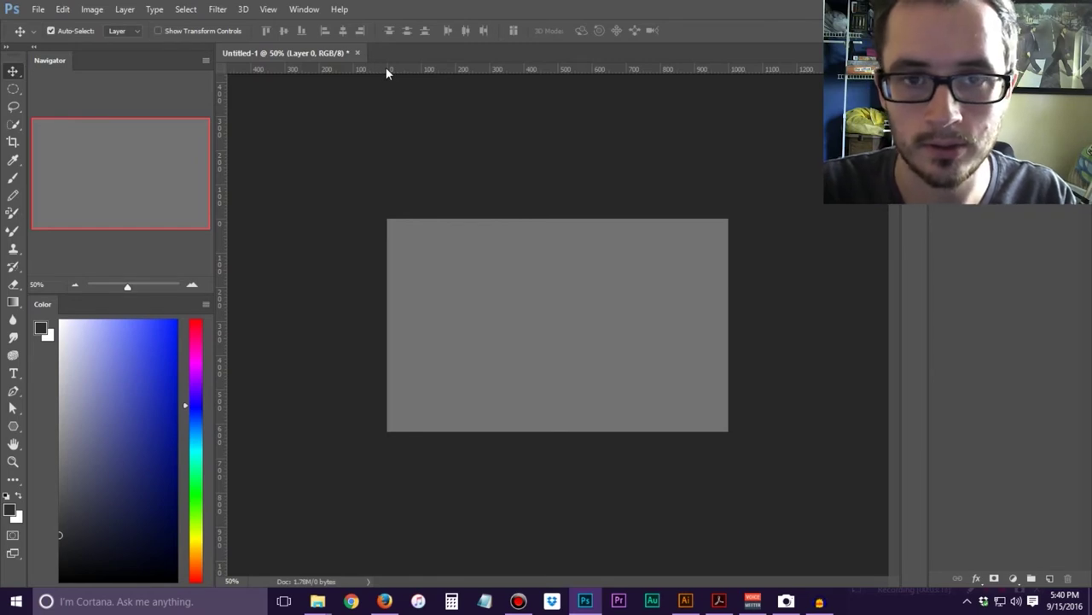
Drag four horizontal and two vertical trial guides onto the canvas, then clear them
left_click_drag(390, 72, 407, 281)
left_click_drag(495, 72, 508, 301)
left_click_drag(501, 71, 504, 390)
left_click_drag(507, 75, 512, 89)
left_click_drag(488, 339, 427, 365)
left_click_drag(238, 297, 499, 282)
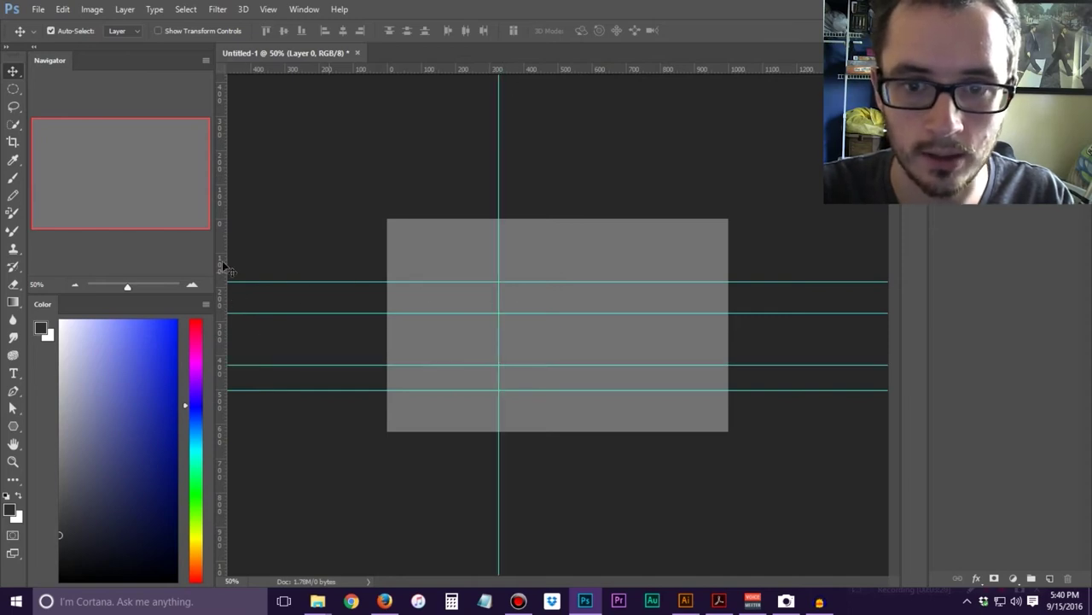
left_click_drag(219, 237, 632, 266)
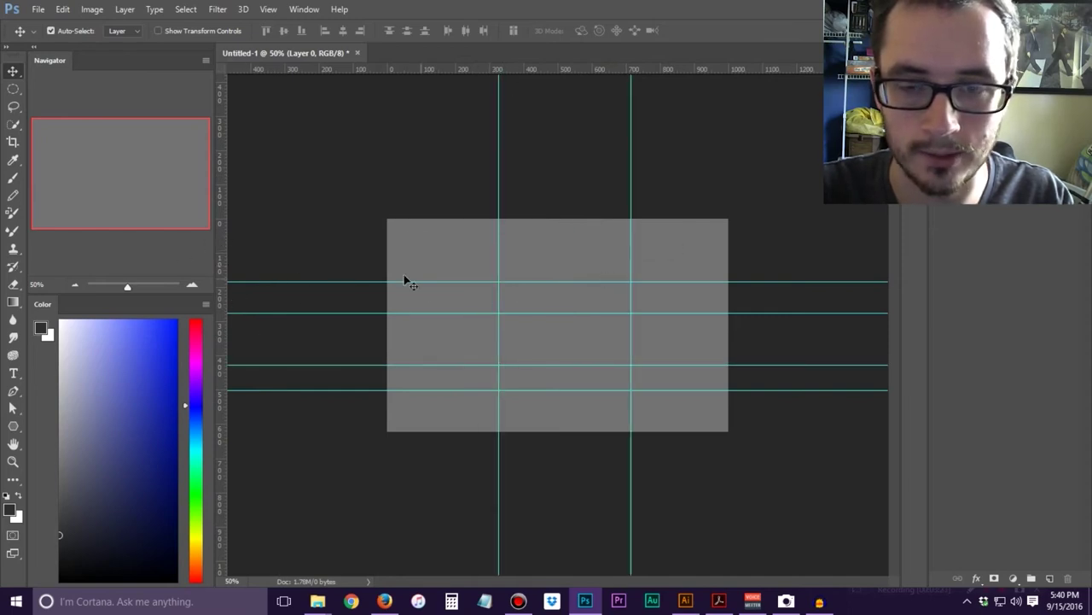
key("ctrl+alt+z")
key("ctrl+alt+z")
key("ctrl+alt+z")
key("ctrl+alt+z")
key("ctrl+alt+z")
key("ctrl+alt+z")
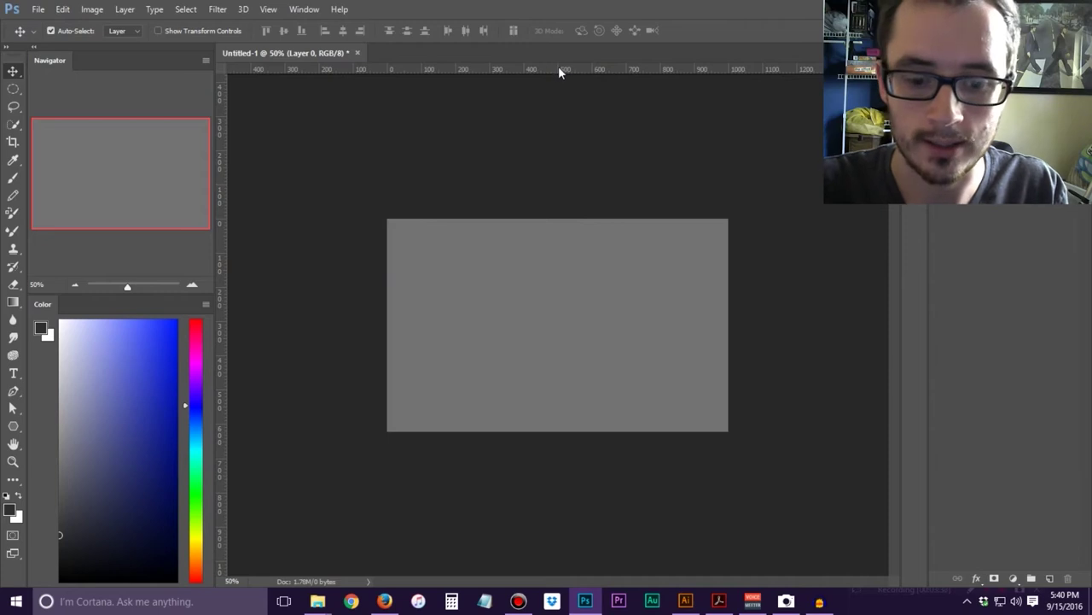
Paint a faint horizontal stroke and place a horizontal guide across mid-canvas
key("b")
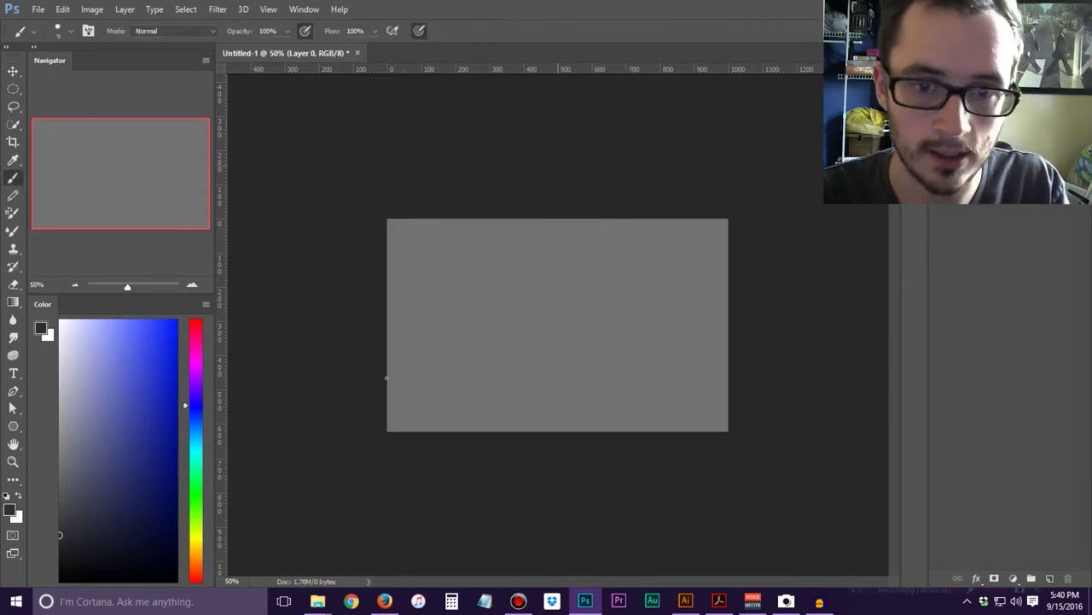
left_click_drag(452, 318, 708, 319)
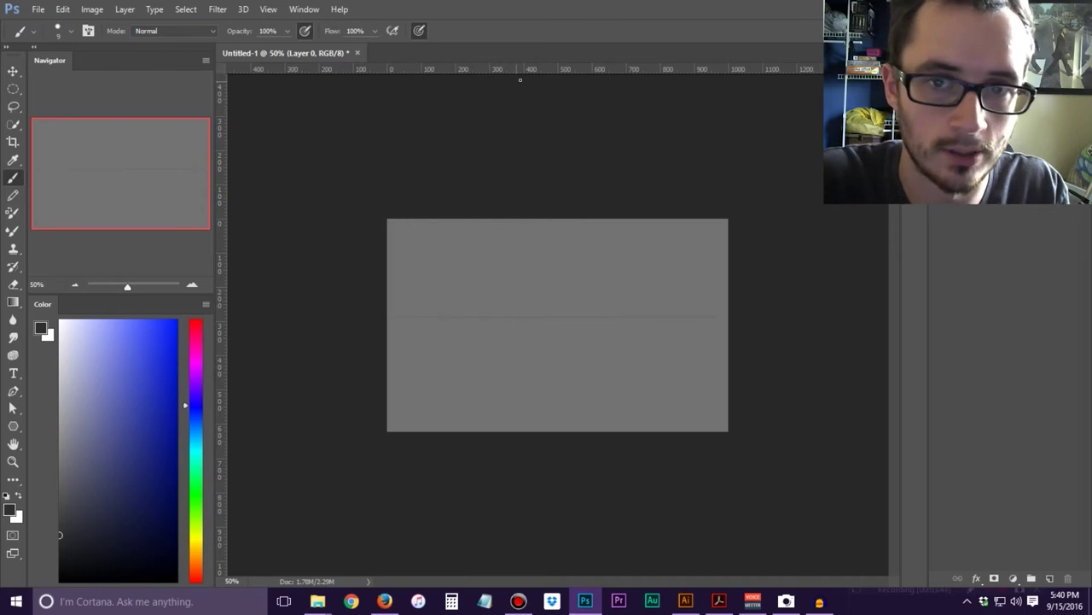
left_click_drag(532, 71, 535, 105)
left_click_drag(567, 237, 589, 320)
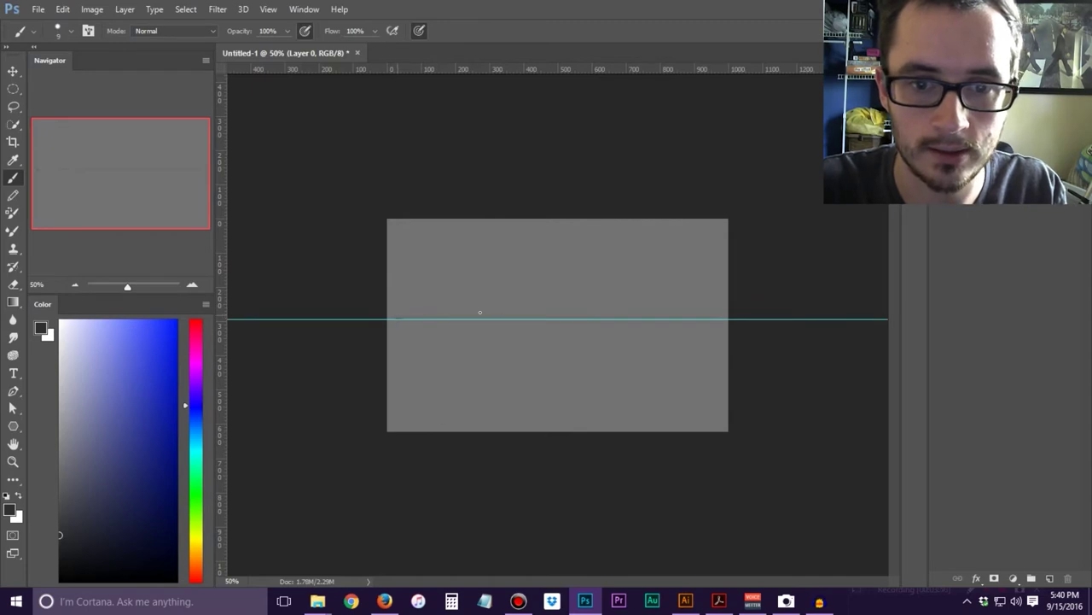
Paint a wavy dark freehand line along the middle guide, curling down at the left
left_click_drag(378, 321, 577, 301)
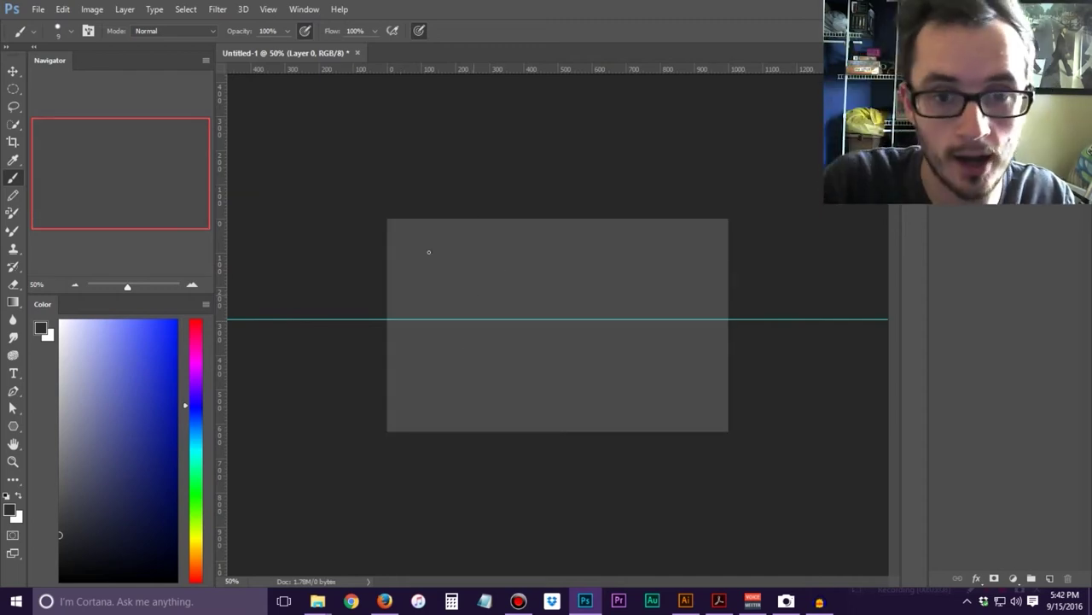
mouse_move(516, 284)
left_mouse_down()
mouse_move(505, 295)
mouse_move(522, 309)
left_mouse_up()
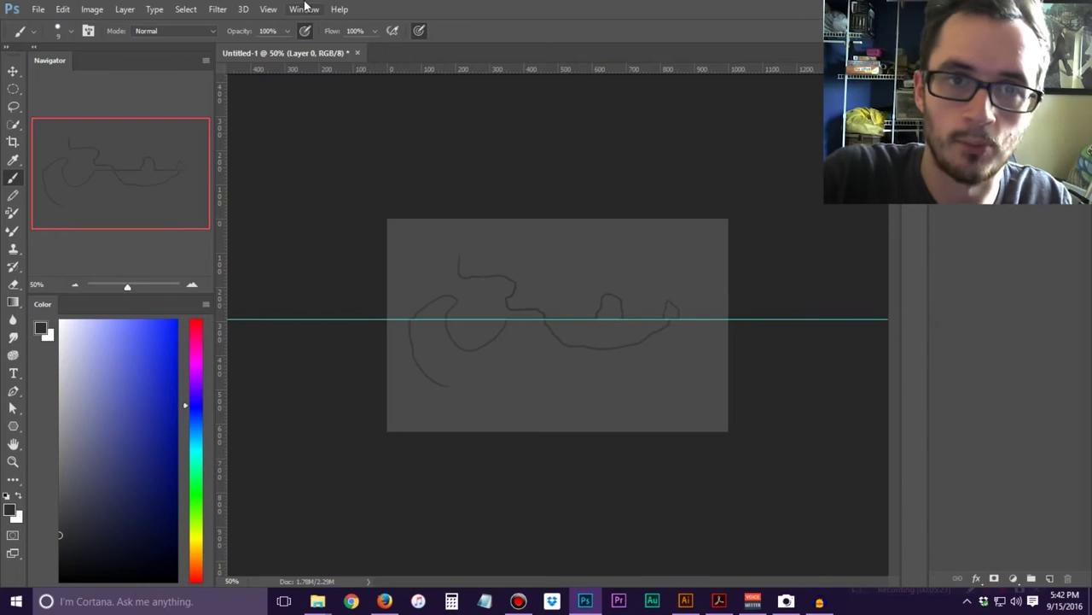
left_click(271, 11)
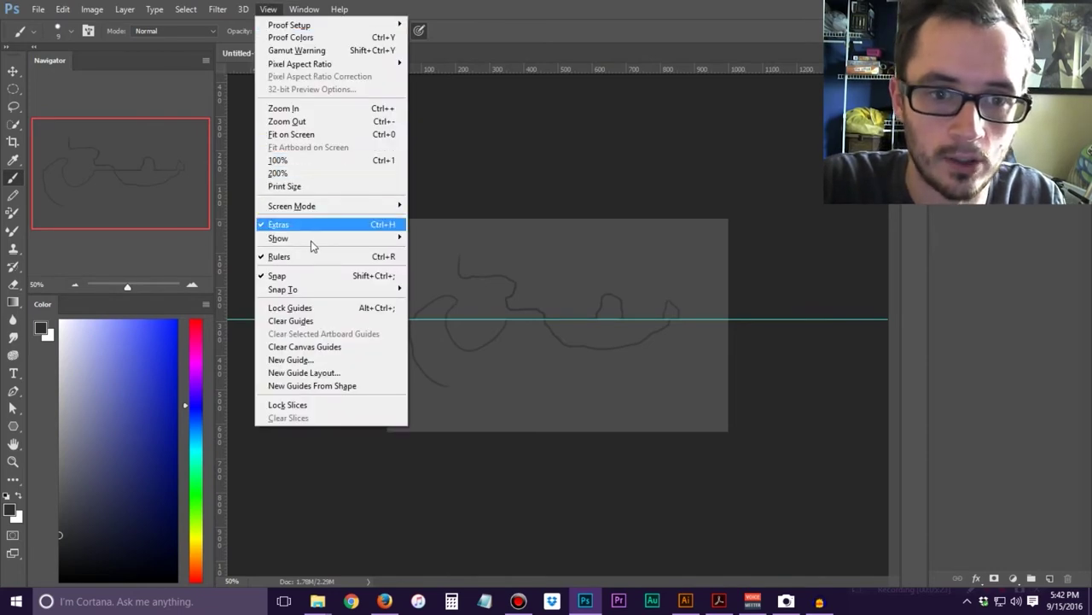
Turn off Snap To Guides, undo the old sketch, and paint a test stroke along the guide
mouse_move(309, 292)
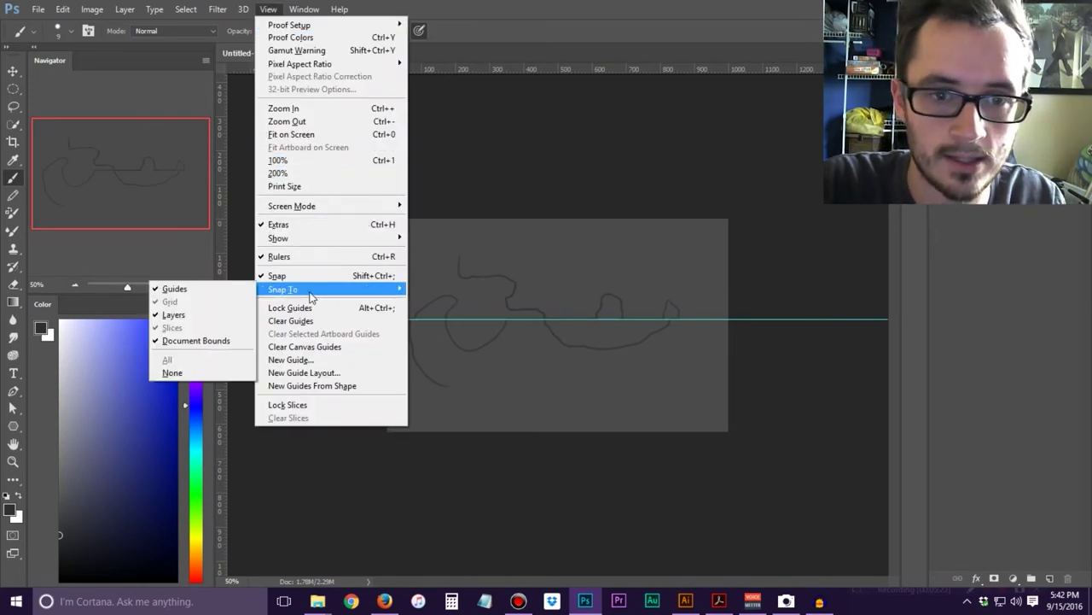
left_click(175, 291)
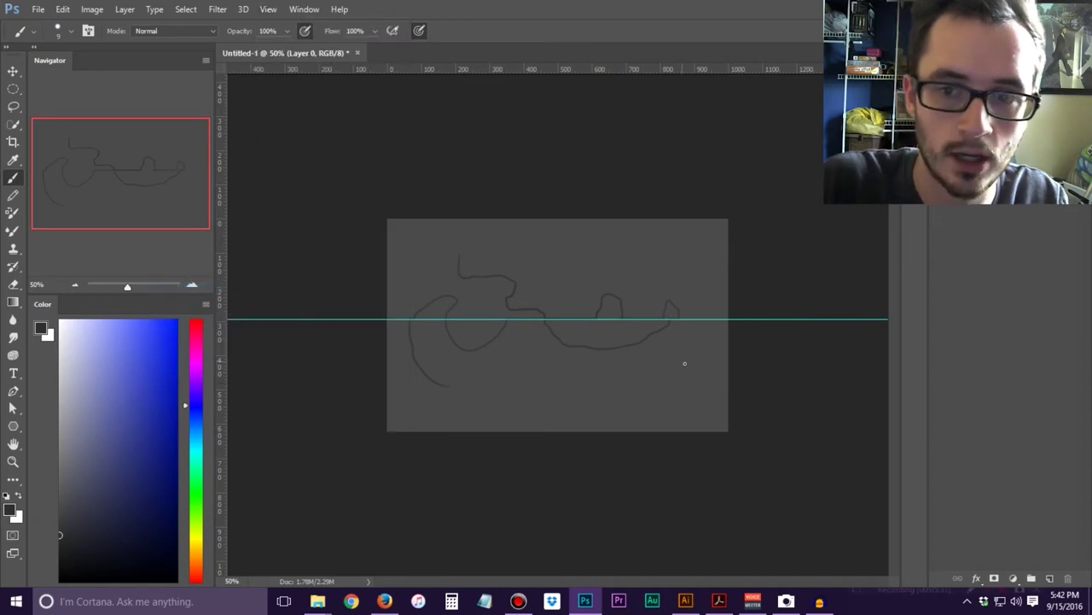
key("ctrl+z")
mouse_move(461, 350)
left_mouse_down()
mouse_move(626, 315)
mouse_move(710, 312)
left_mouse_up()
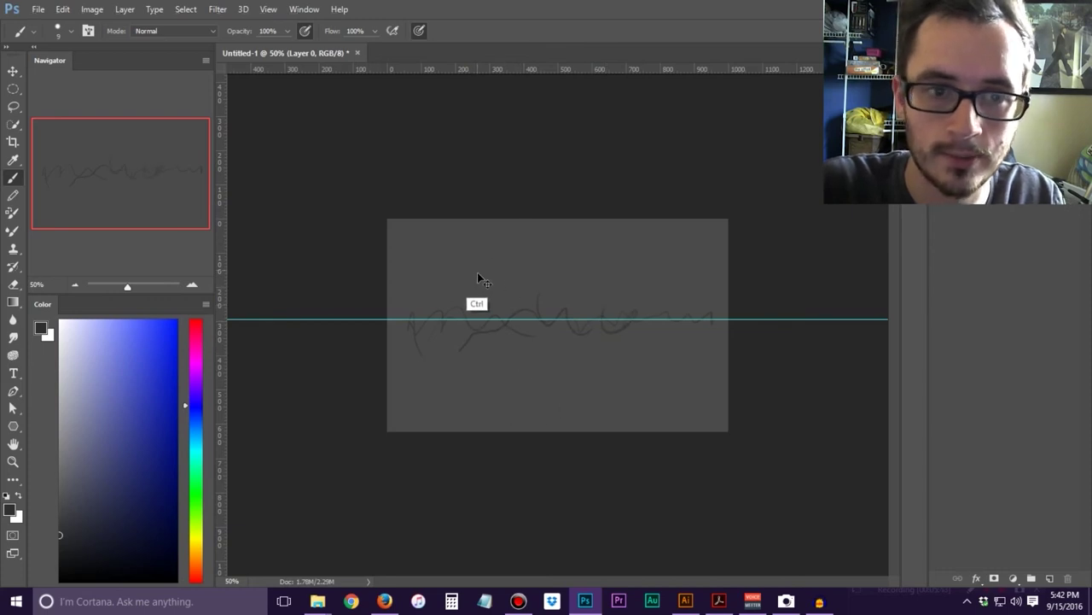
Paint a darker scribble while toggling guide visibility, then add a new empty layer
key("ctrl+semicolon")
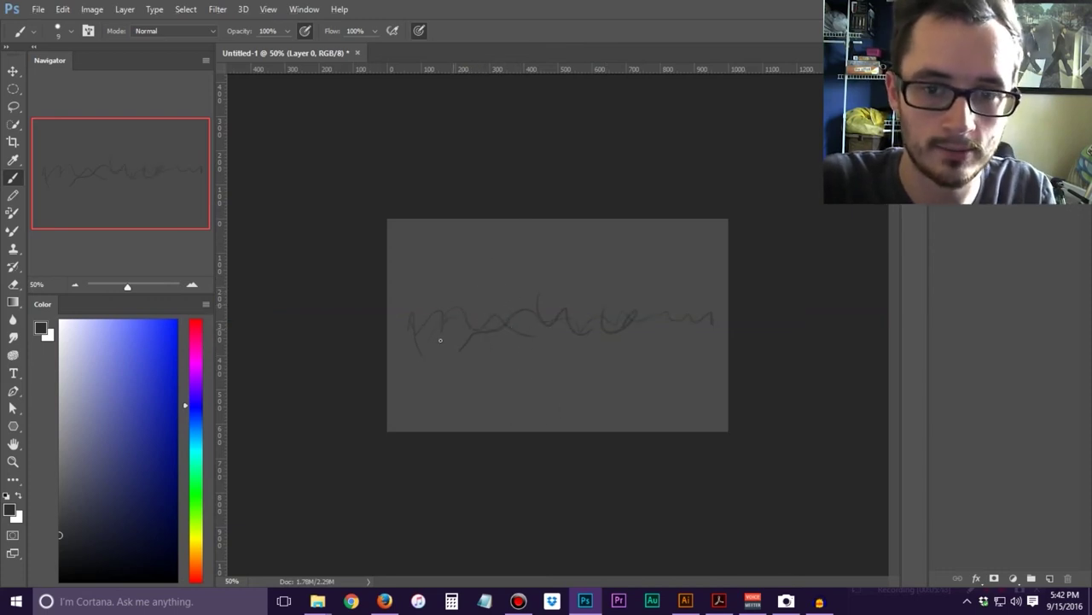
left_click_drag(520, 334, 569, 359)
key("ctrl")
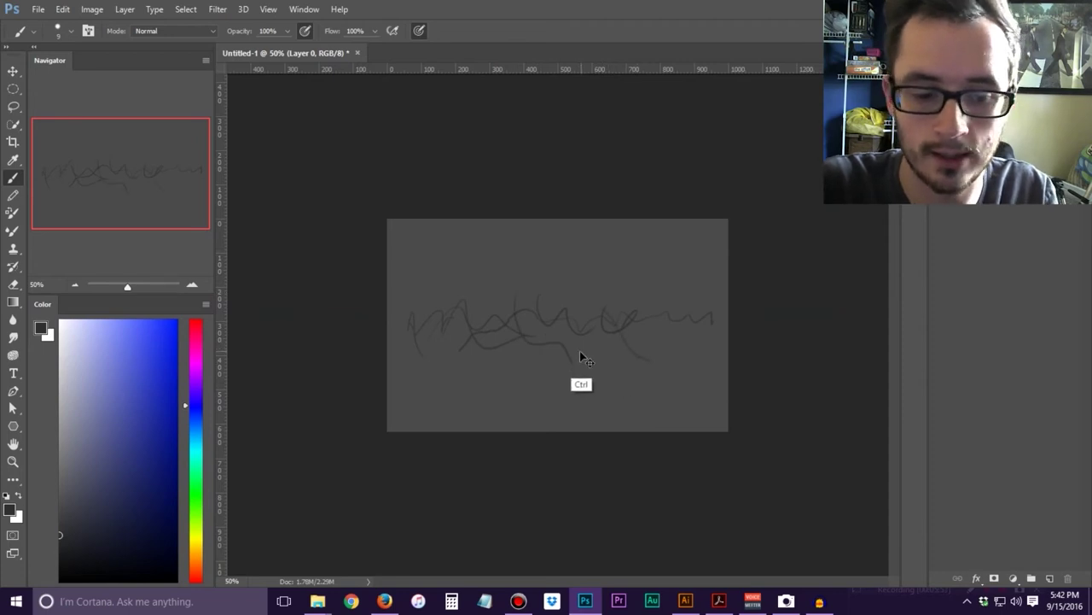
key("ctrl+h")
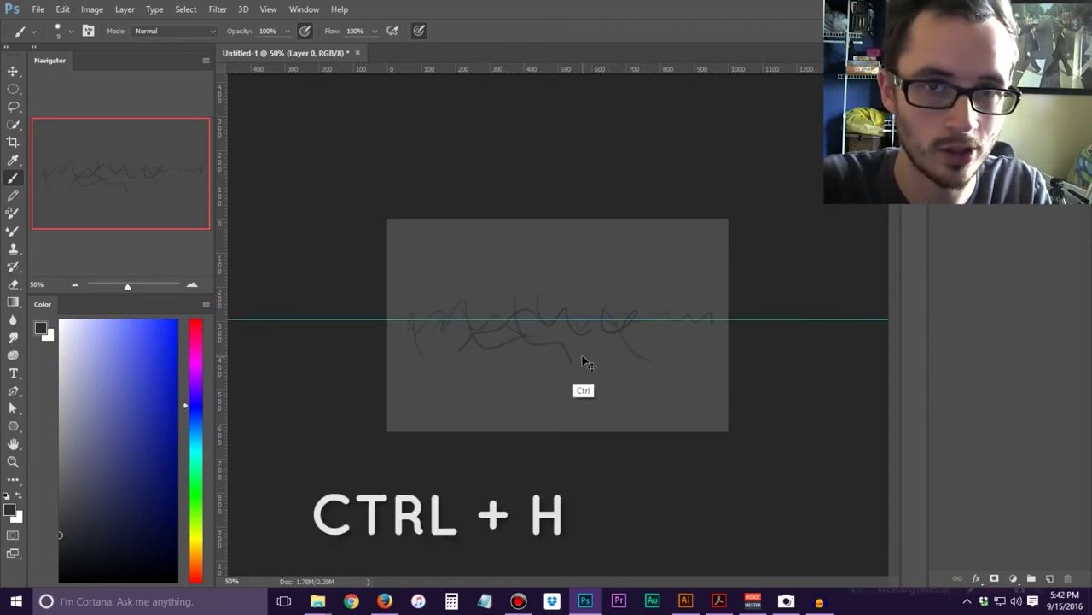
key("ctrl+h")
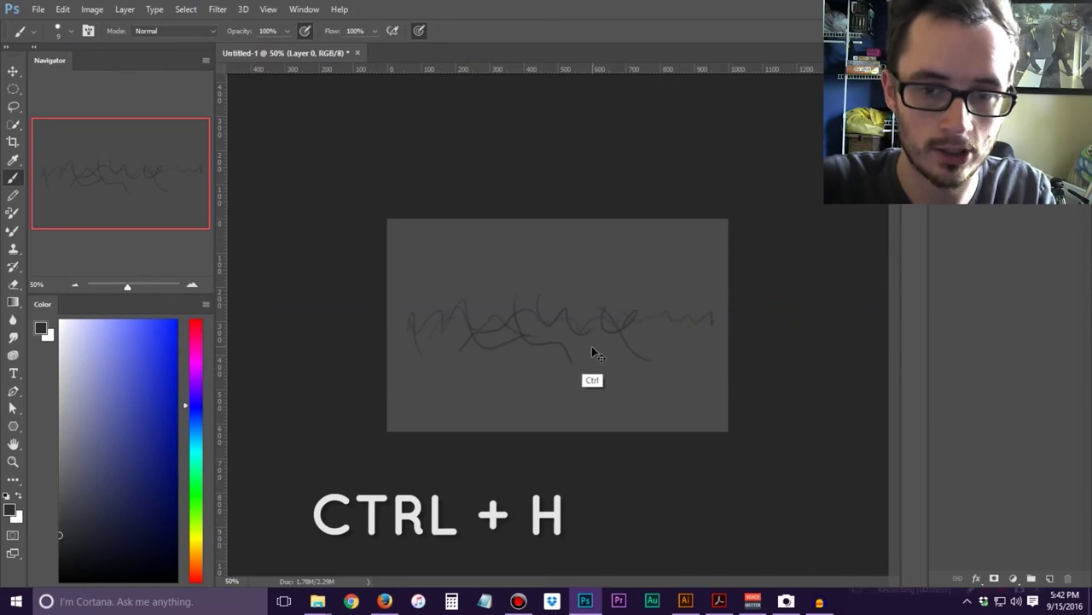
key("ctrl+h")
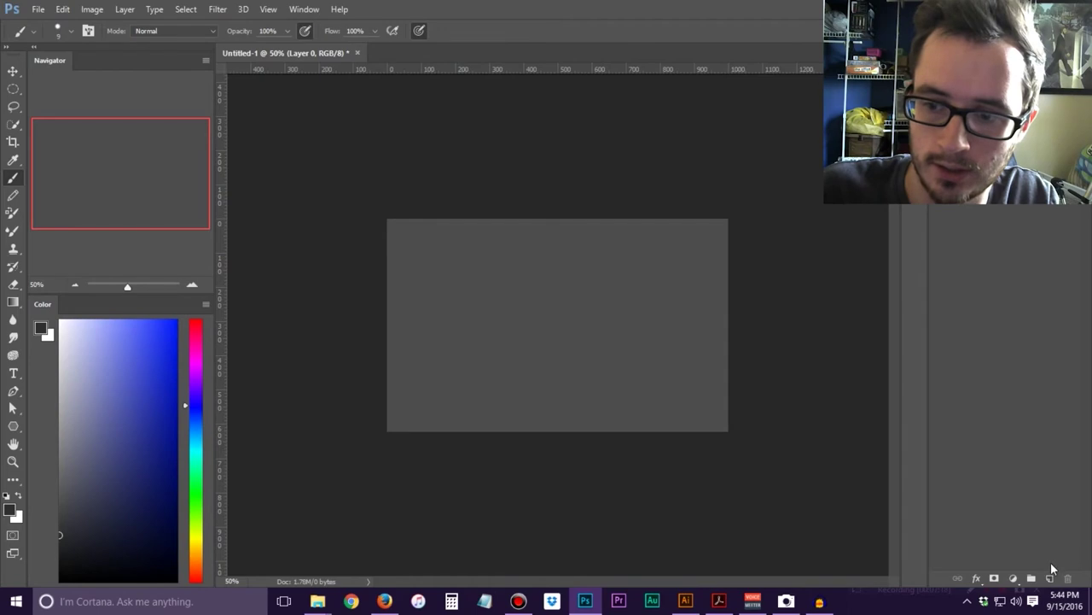
left_click(1050, 576)
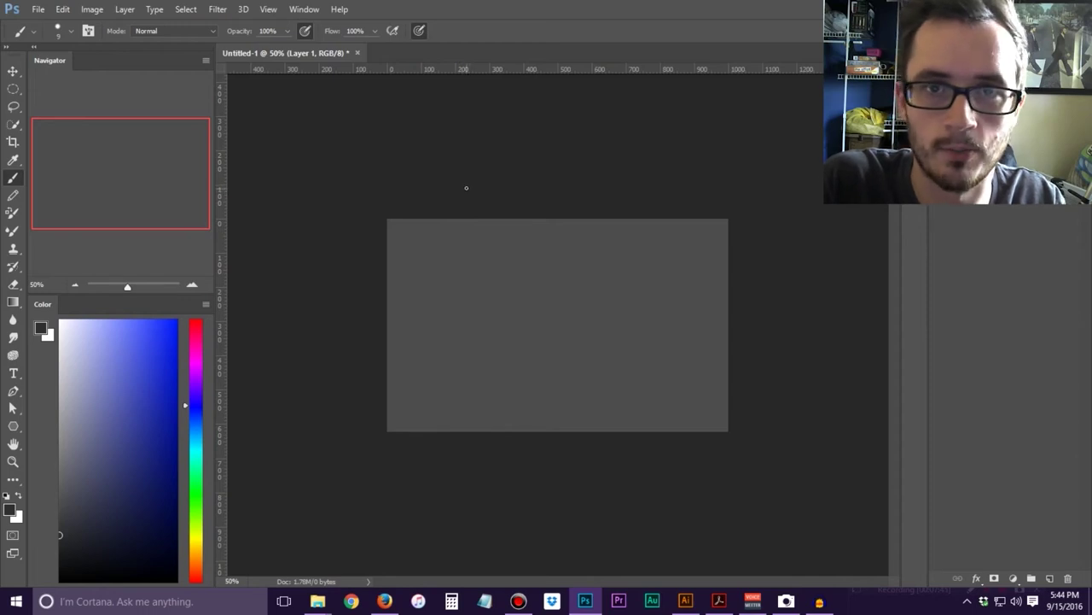
Paint two vertical and two horizontal lines along the canvas thirds
mouse_move(483, 218)
left_mouse_down()
mouse_move(471, 358)
mouse_move(480, 448)
left_mouse_up()
left_click_drag(636, 223, 634, 416)
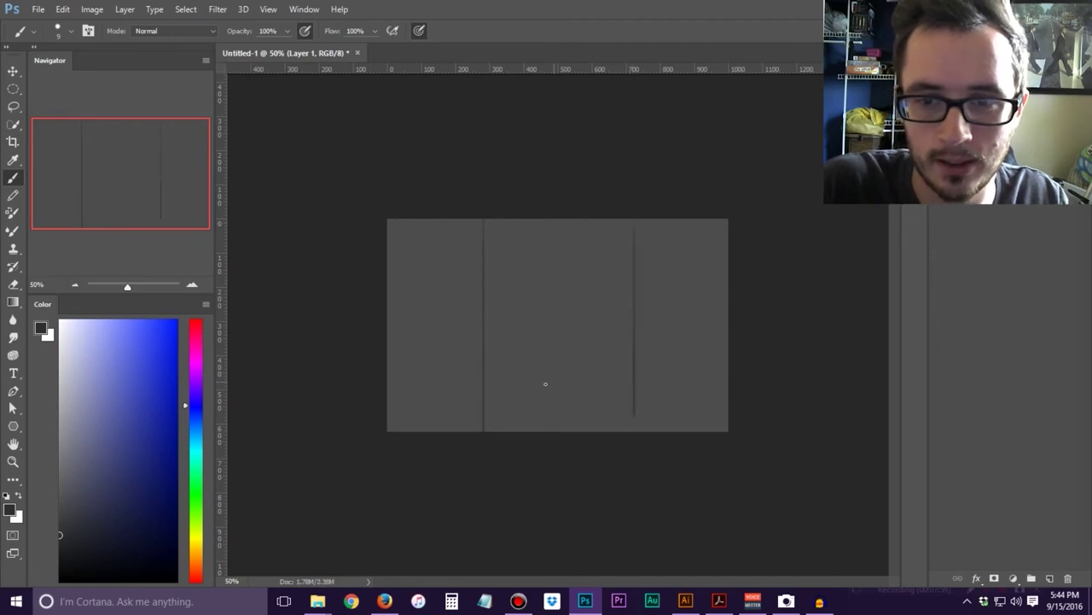
left_click_drag(387, 285, 732, 287)
left_click_drag(413, 366, 795, 356)
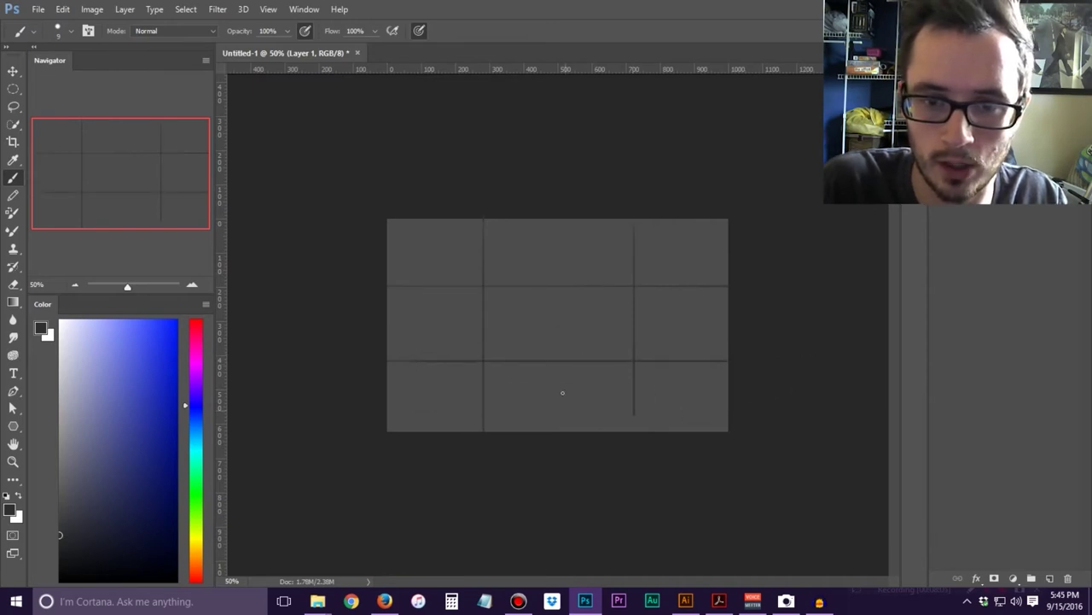
Dab a dot on the upper-right intersection, add strokes leading into it, then delete the sketch layer
left_click(634, 286)
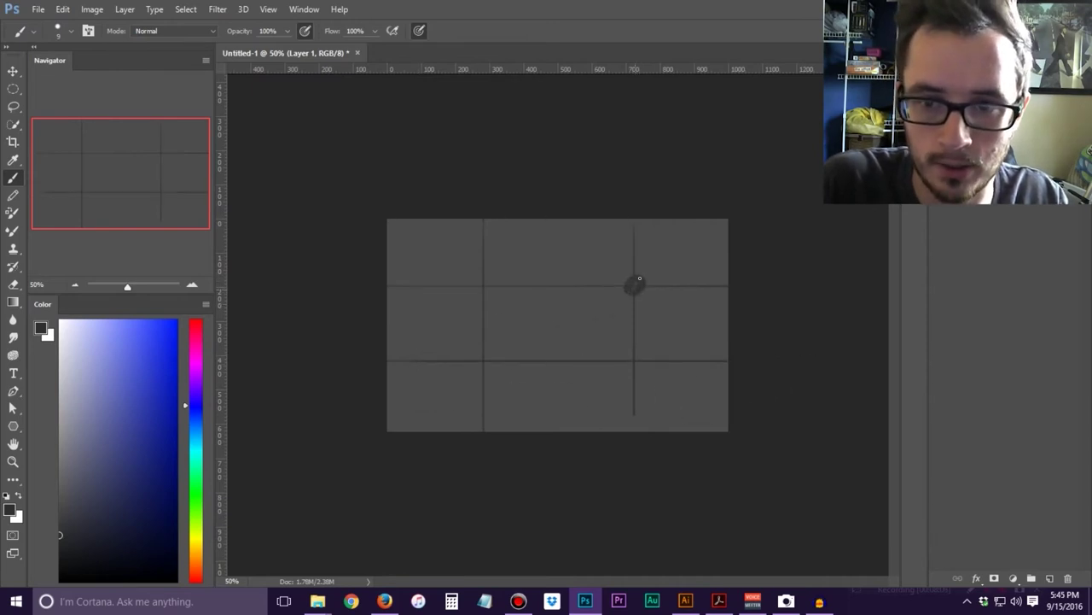
left_click(635, 286)
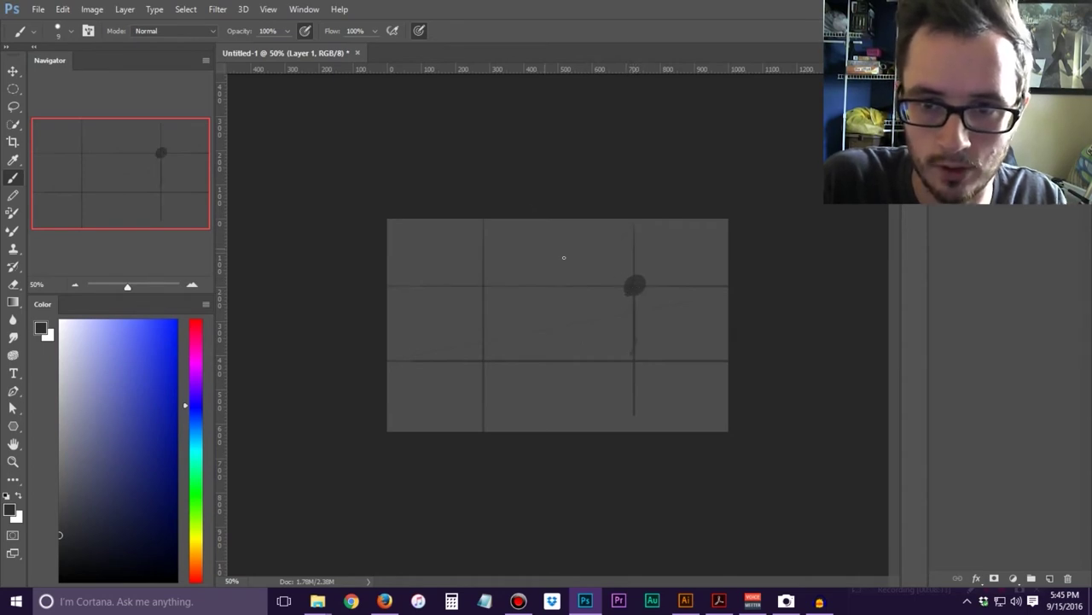
mouse_move(512, 240)
left_mouse_down()
mouse_move(628, 281)
mouse_move(495, 353)
left_mouse_up()
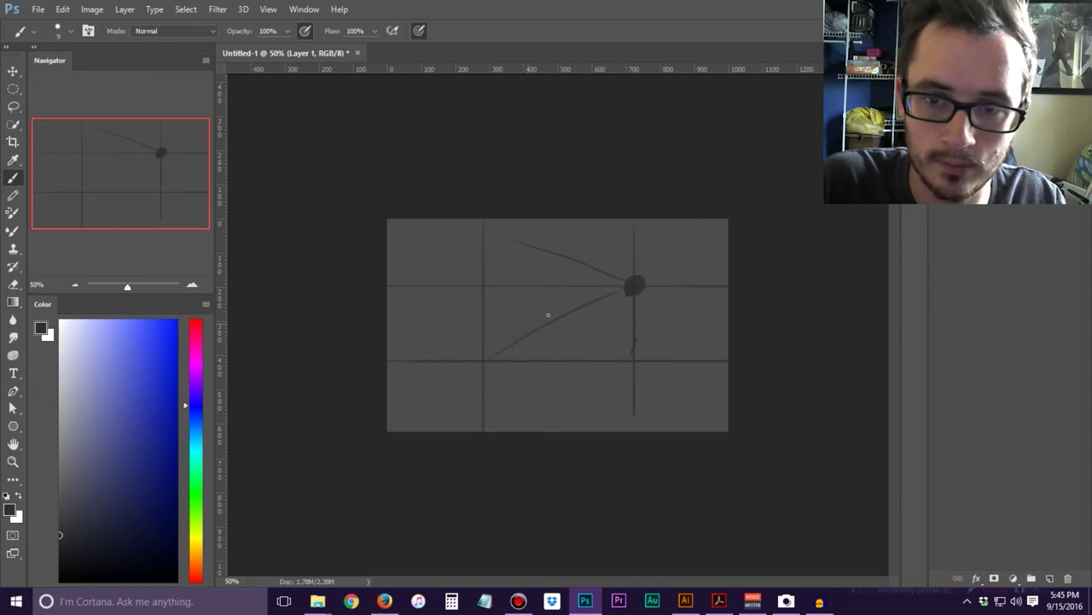
left_click_drag(724, 350, 644, 300)
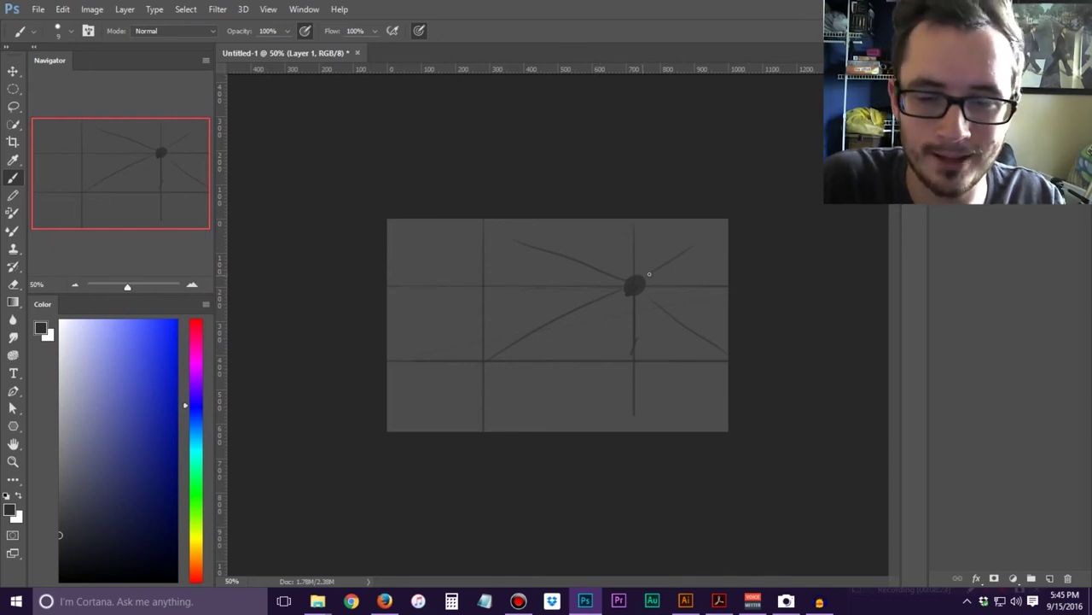
left_click_drag(716, 274, 715, 277)
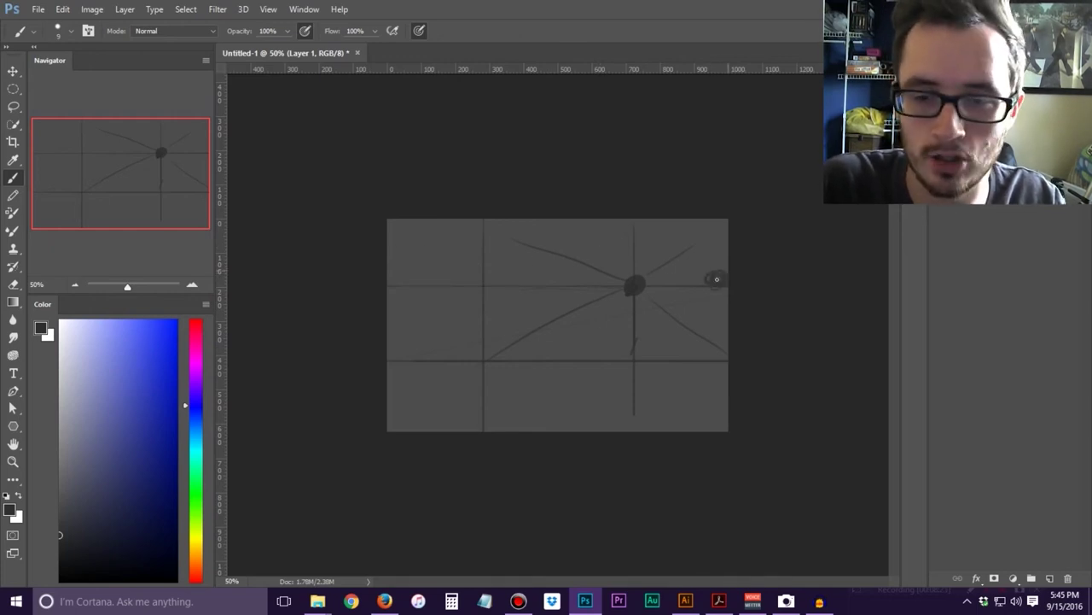
left_click_drag(485, 361, 493, 352)
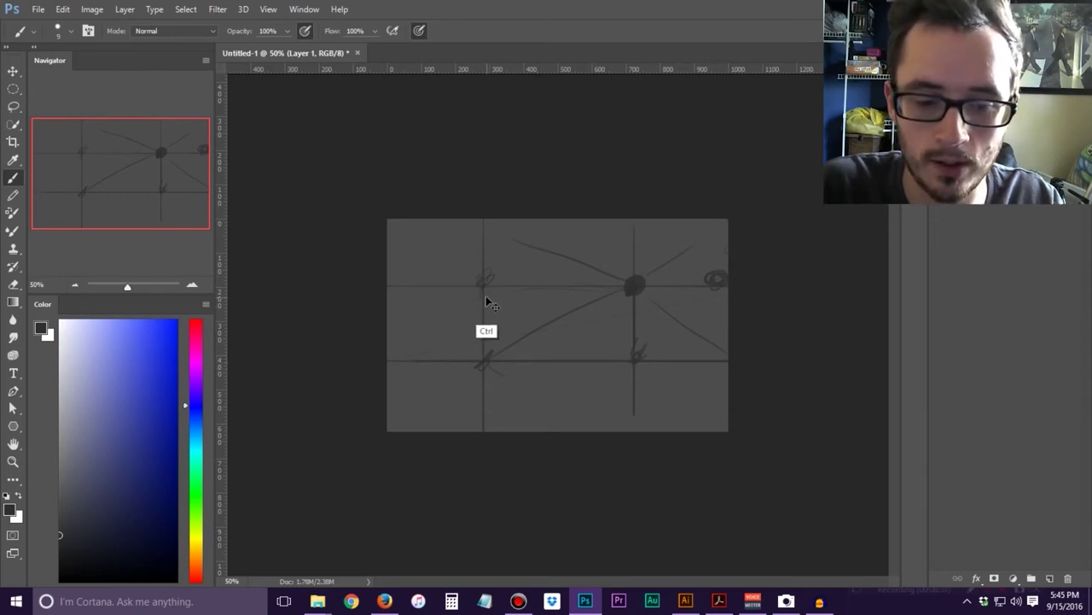
key("Delete")
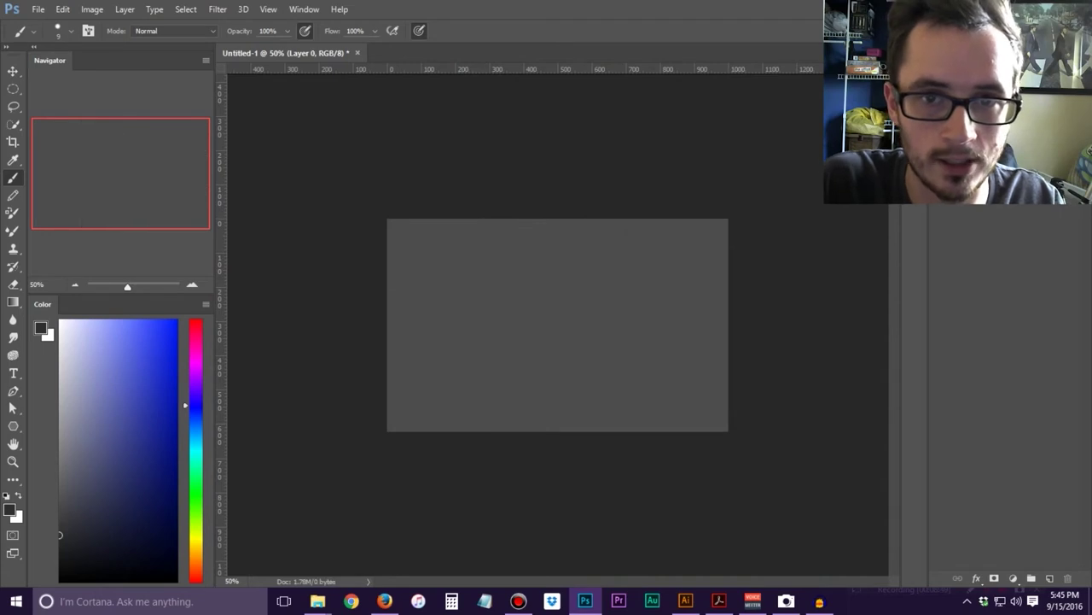
Add a layer, create a 3-column, 3-row guide layout with no gutter, and dab circles on the upper intersections
left_click(1049, 579)
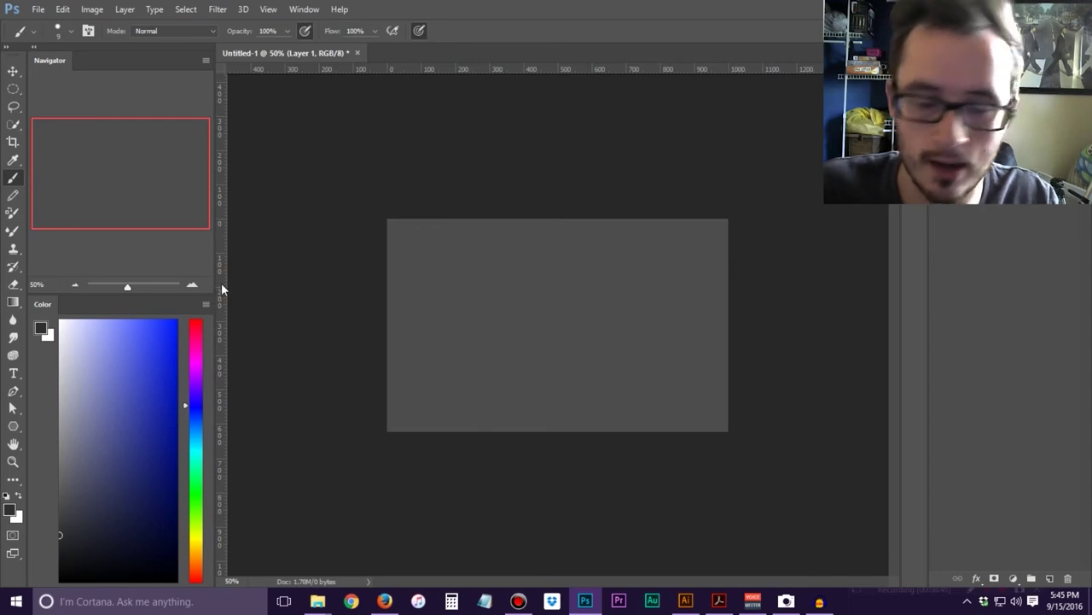
left_click_drag(221, 287, 392, 287)
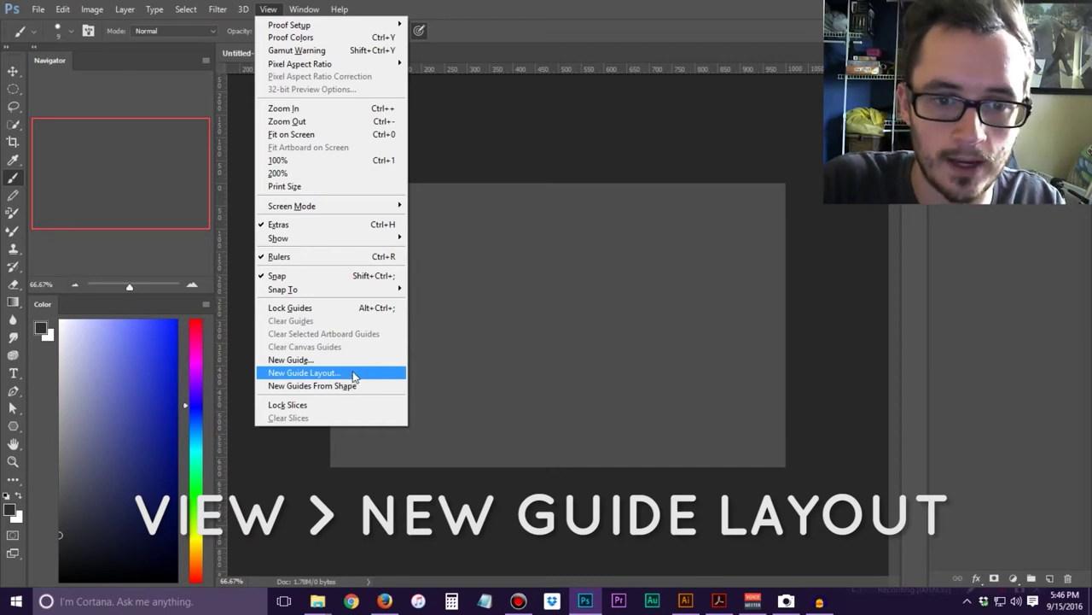
left_click(355, 377)
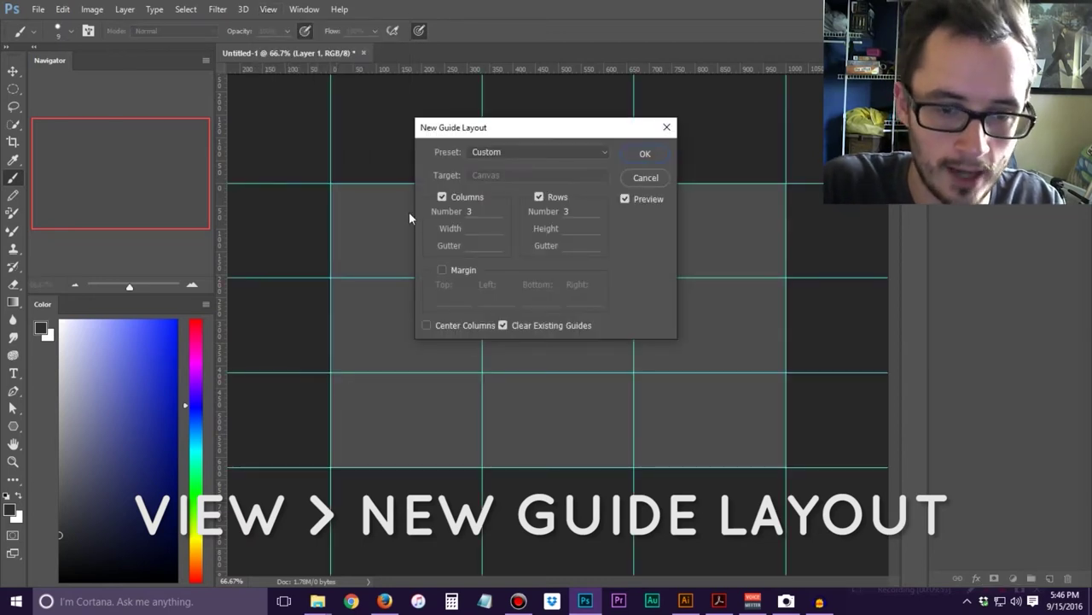
left_click_drag(486, 127, 677, 100)
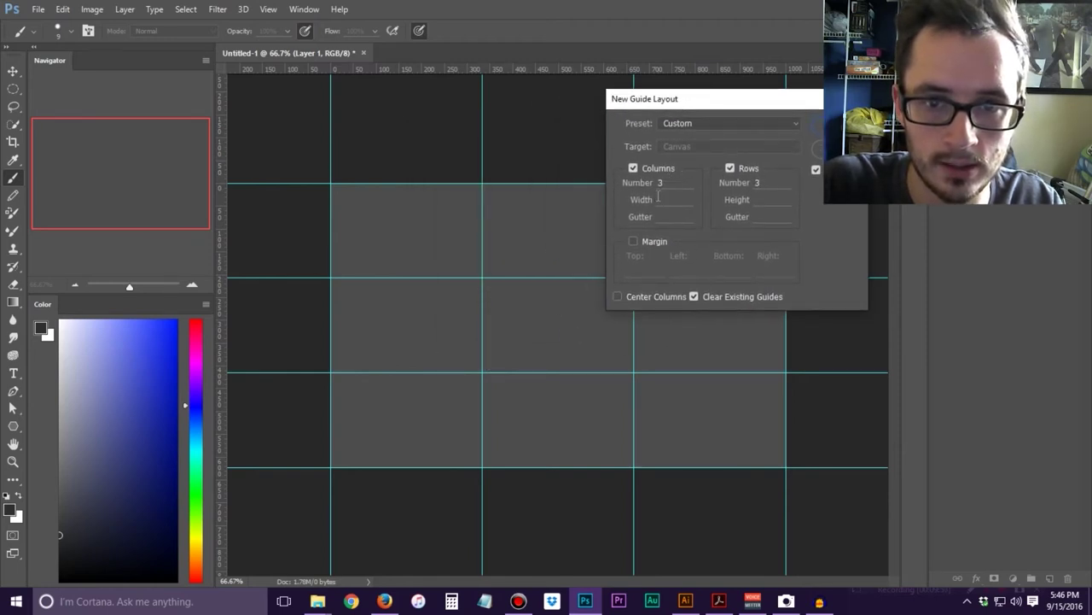
left_click(765, 216)
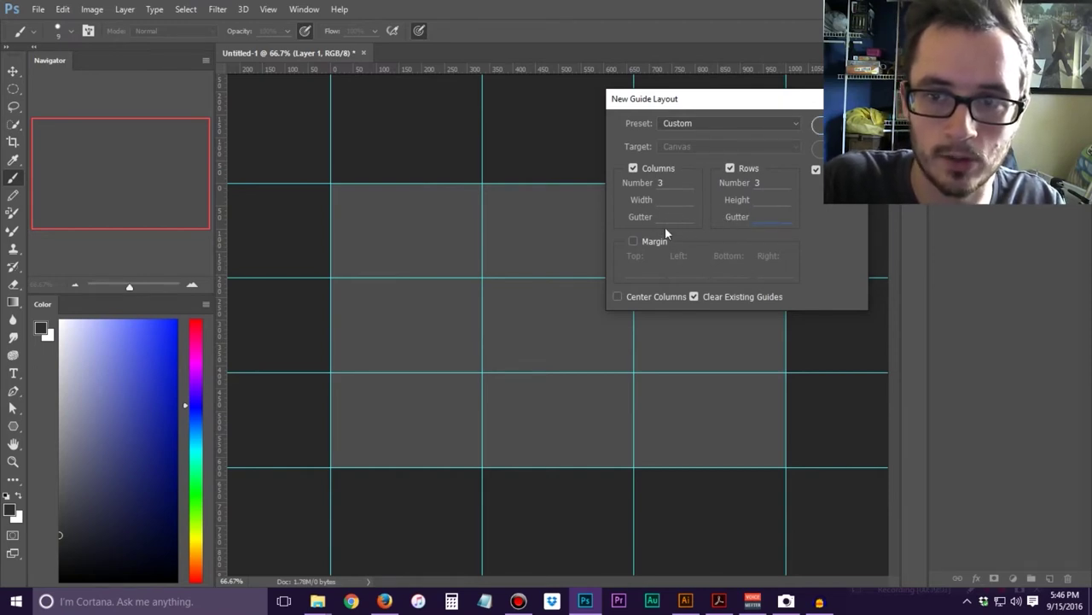
type("22")
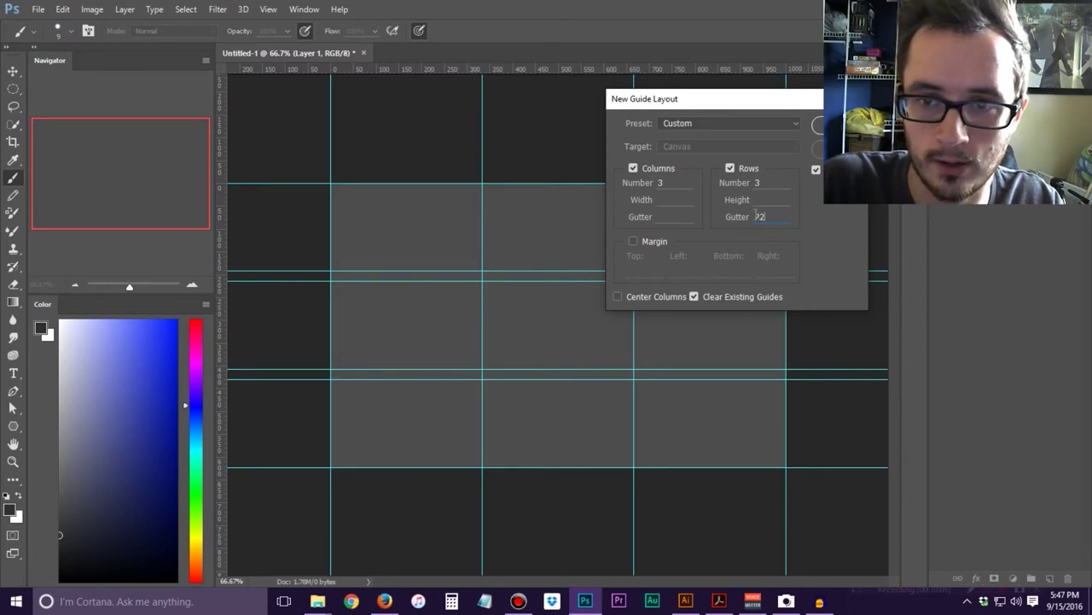
key("BackSpace")
key("BackSpace")
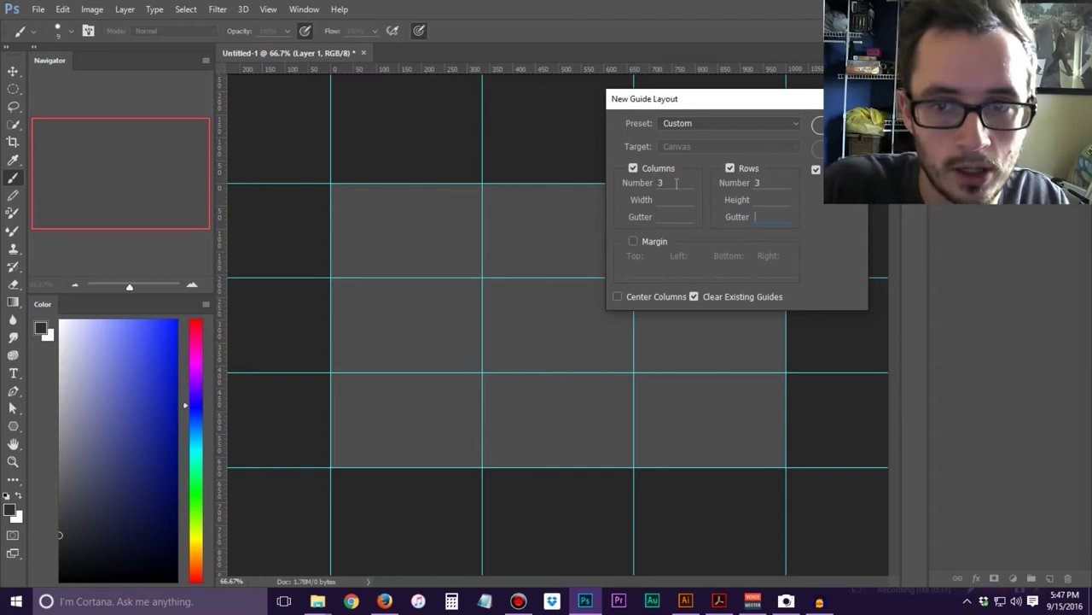
key("Return")
left_click(487, 276)
left_click(634, 278)
Draw rings on the two lower intersections, then drag the left and top guides off the canvas
left_click_drag(640, 363, 638, 365)
left_click_drag(482, 362, 483, 364)
key("ctrl")
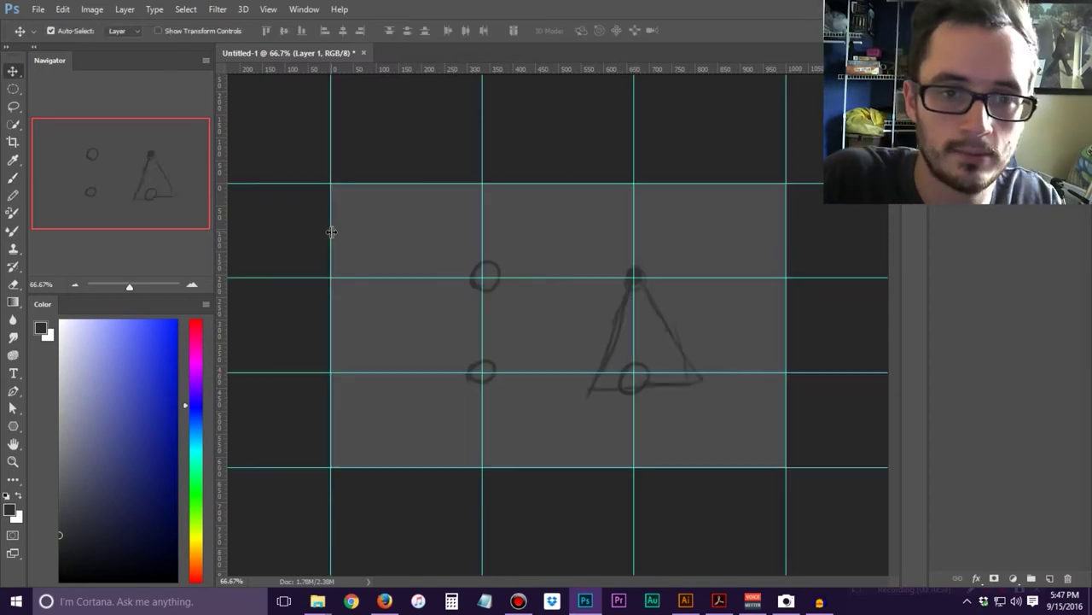
left_click_drag(332, 229, 214, 221)
left_click_drag(402, 182, 417, 43)
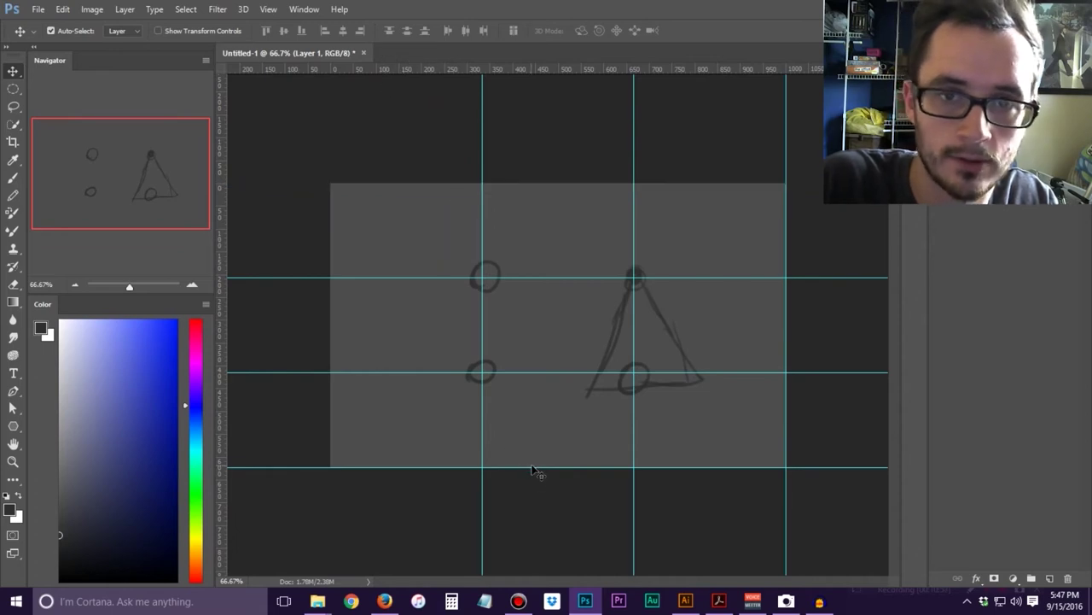
Clear the bottom, right and inner vertical guides, undoing an accidental layer move
left_click_drag(534, 470, 516, 41)
mouse_move(785, 173)
left_mouse_down()
mouse_move(714, 193)
mouse_move(566, 201)
mouse_move(775, 161)
left_mouse_up()
left_click_drag(786, 214, 895, 256)
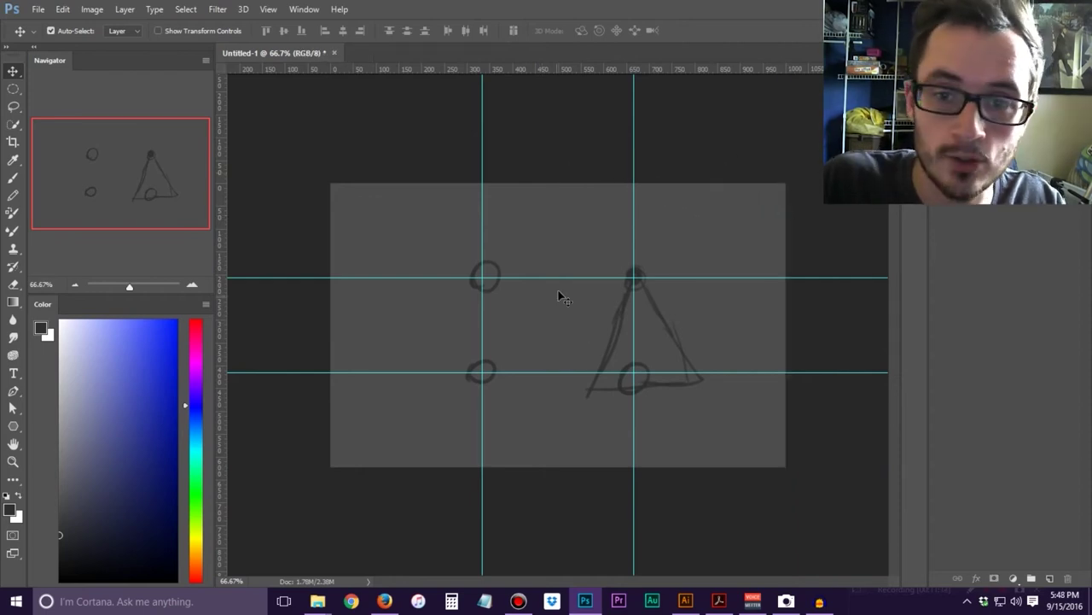
left_click_drag(482, 296, 220, 309)
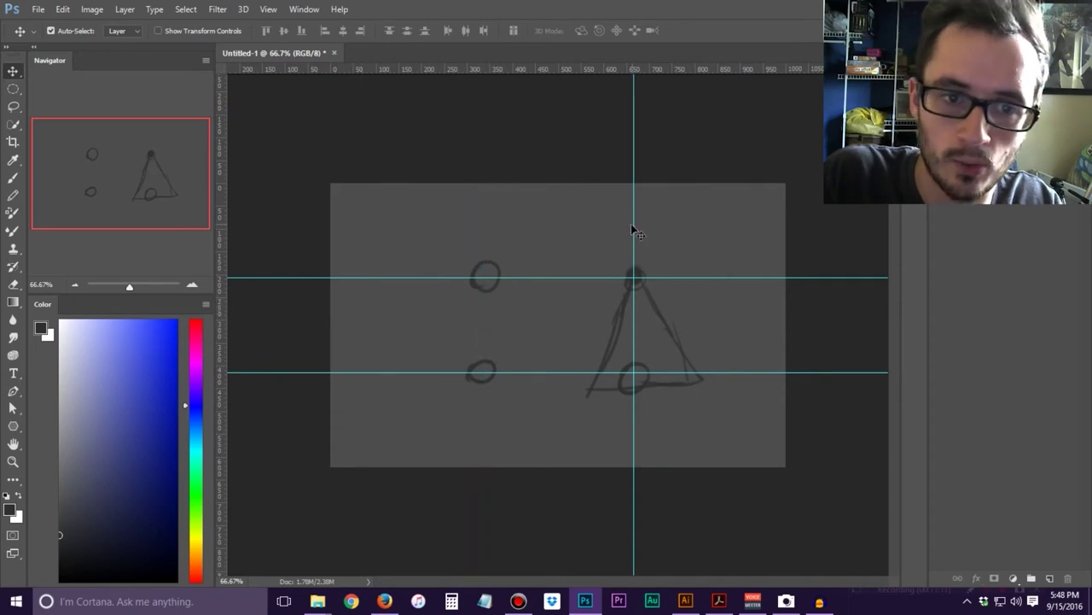
left_click_drag(634, 224, 219, 248)
left_click_drag(480, 279, 512, 121)
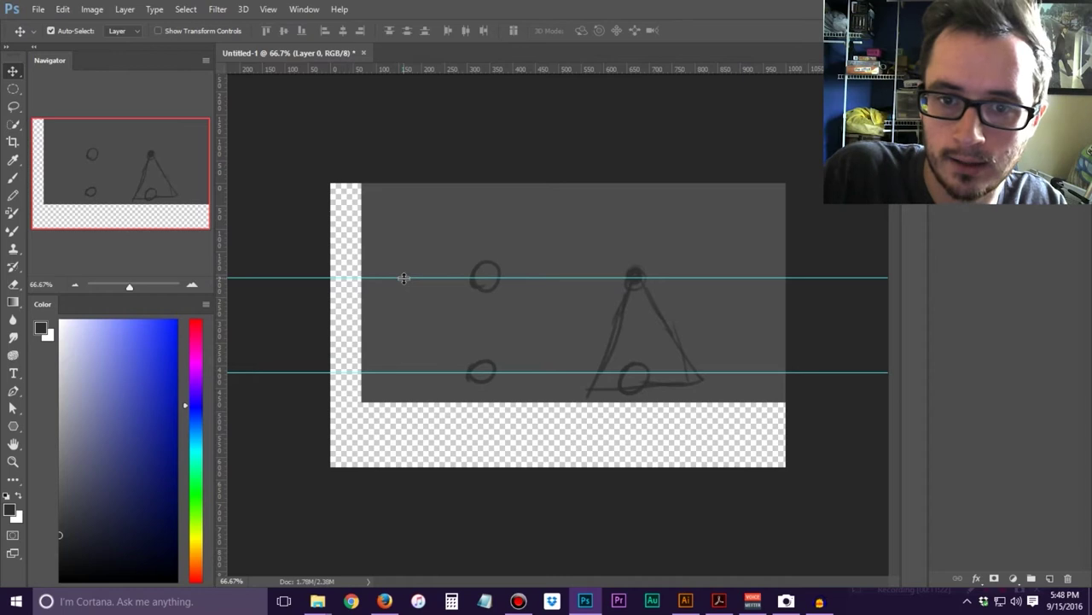
key("ctrl+z")
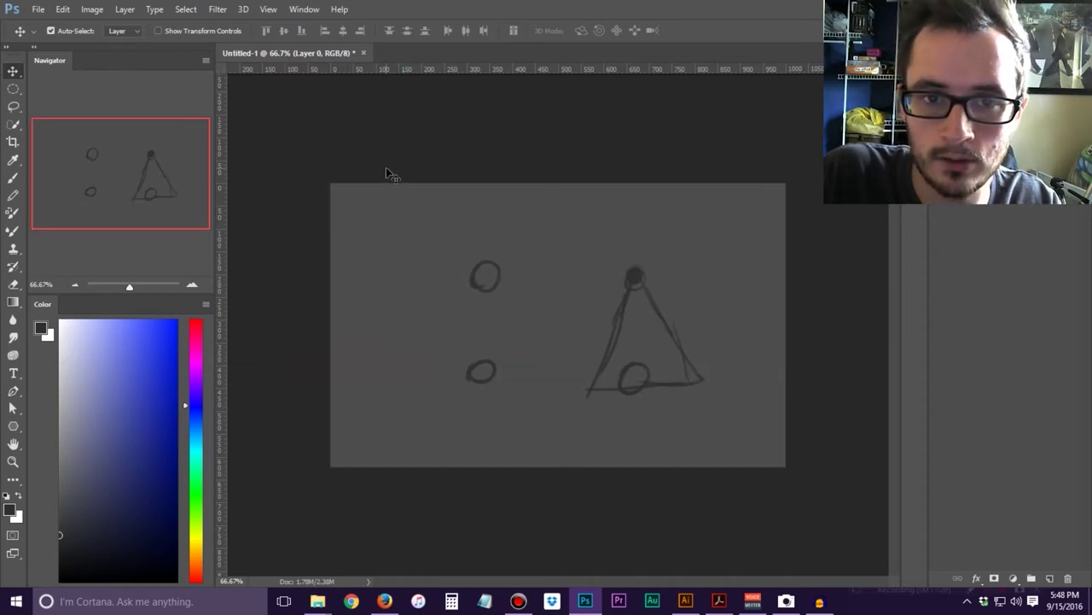
key("c")
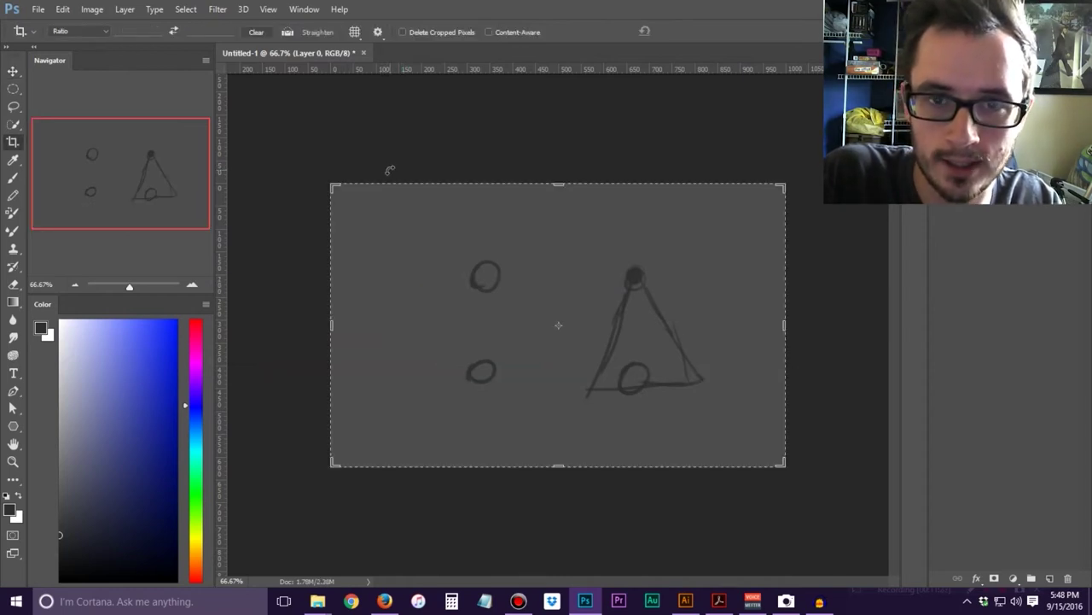
Show the rule-of-thirds crop overlay and reset the crop box to the original image bounds
left_click(414, 287)
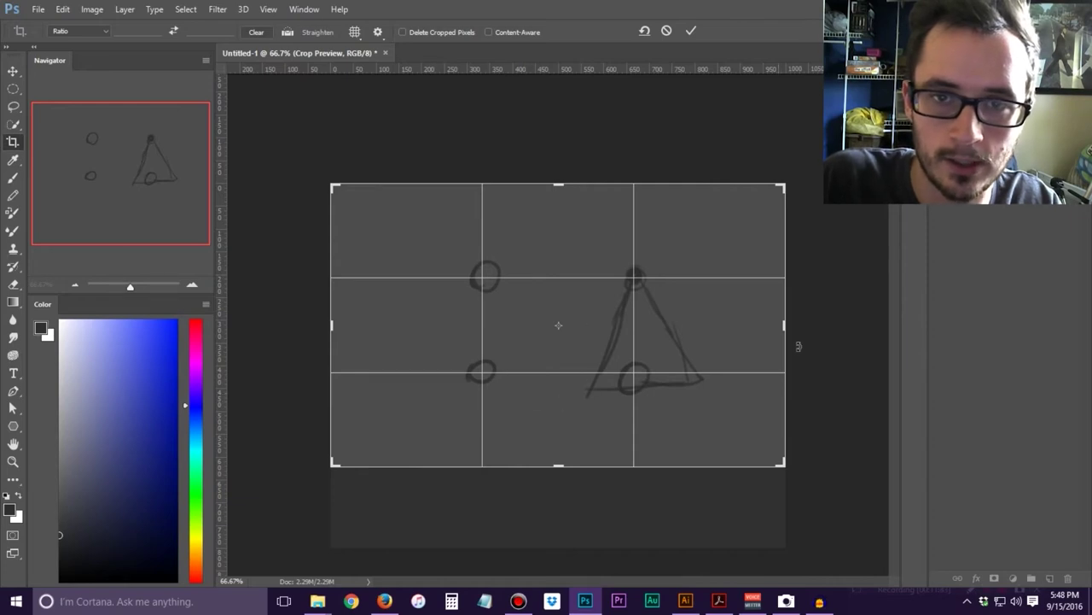
left_click_drag(785, 328, 856, 324)
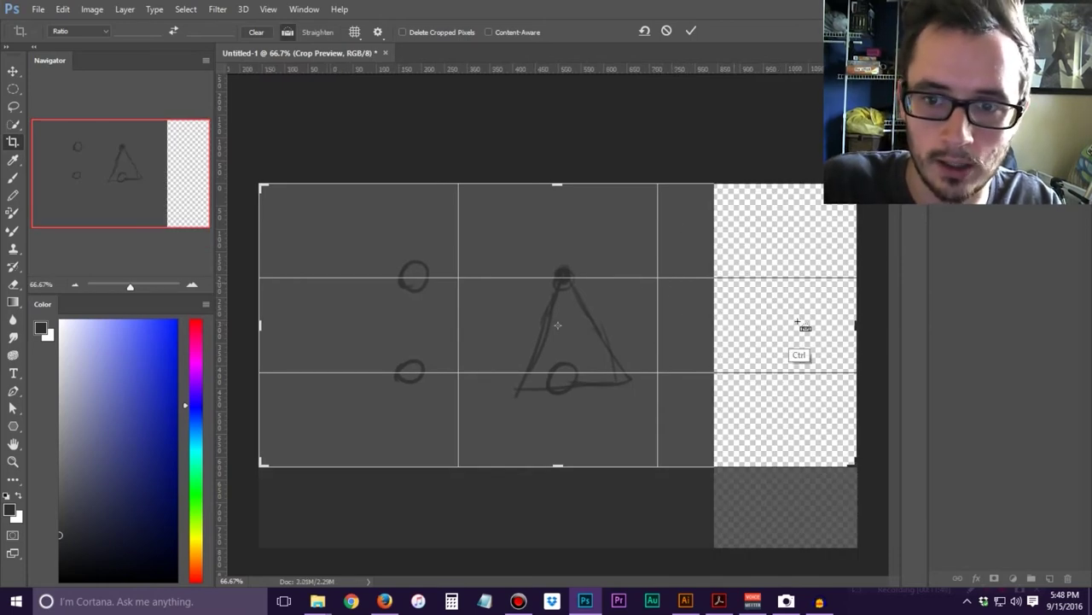
key("Escape")
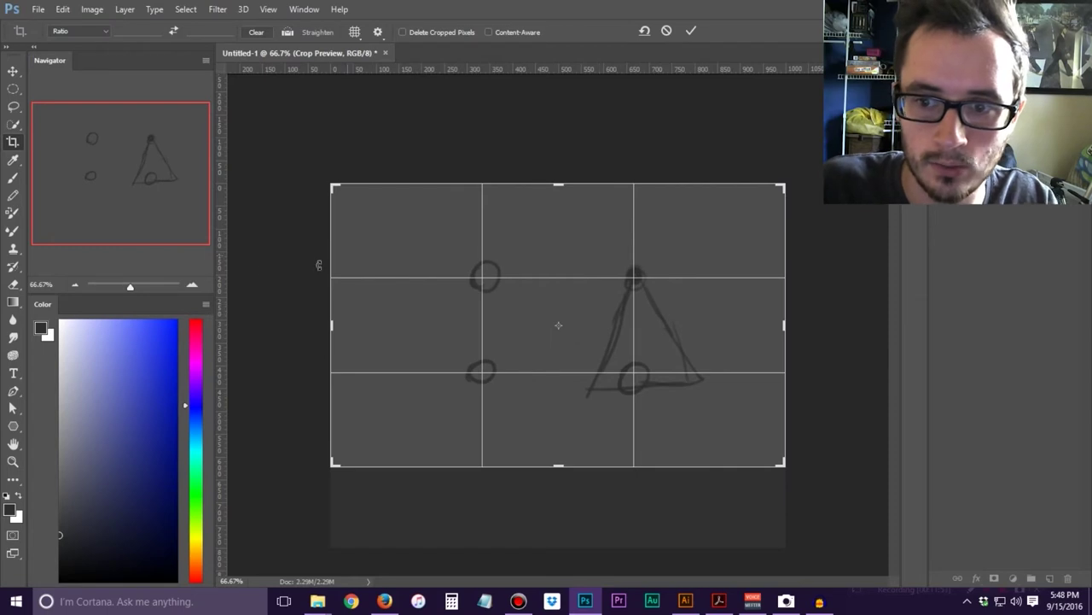
Add guides on the left, right, upper and lower thirds lines, then exit without cropping
left_click_drag(220, 288, 484, 287)
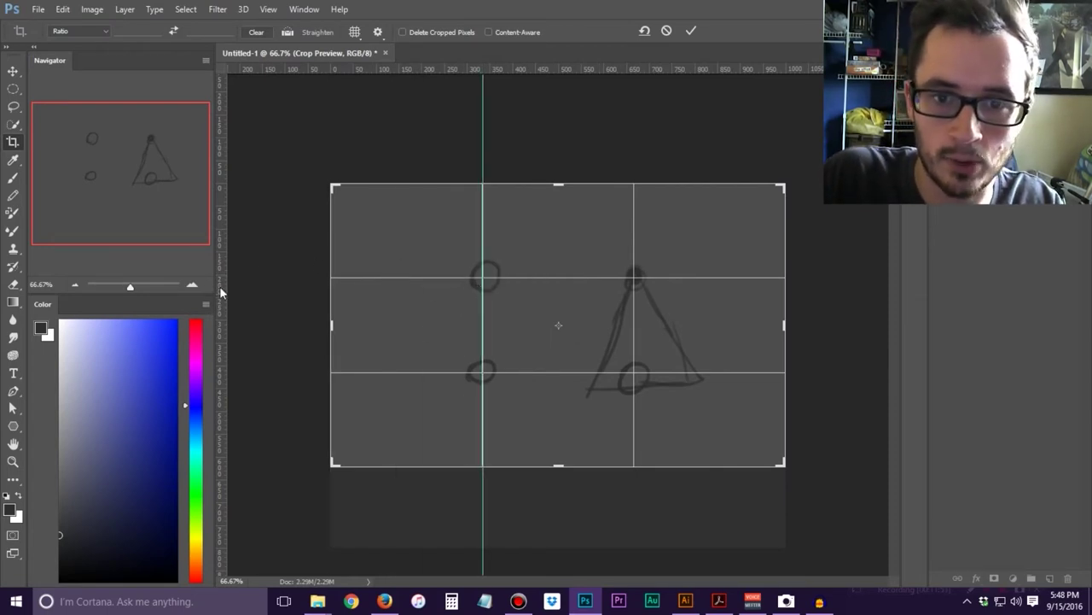
left_click_drag(223, 288, 634, 287)
left_click_drag(578, 70, 562, 276)
left_click_drag(563, 277, 562, 277)
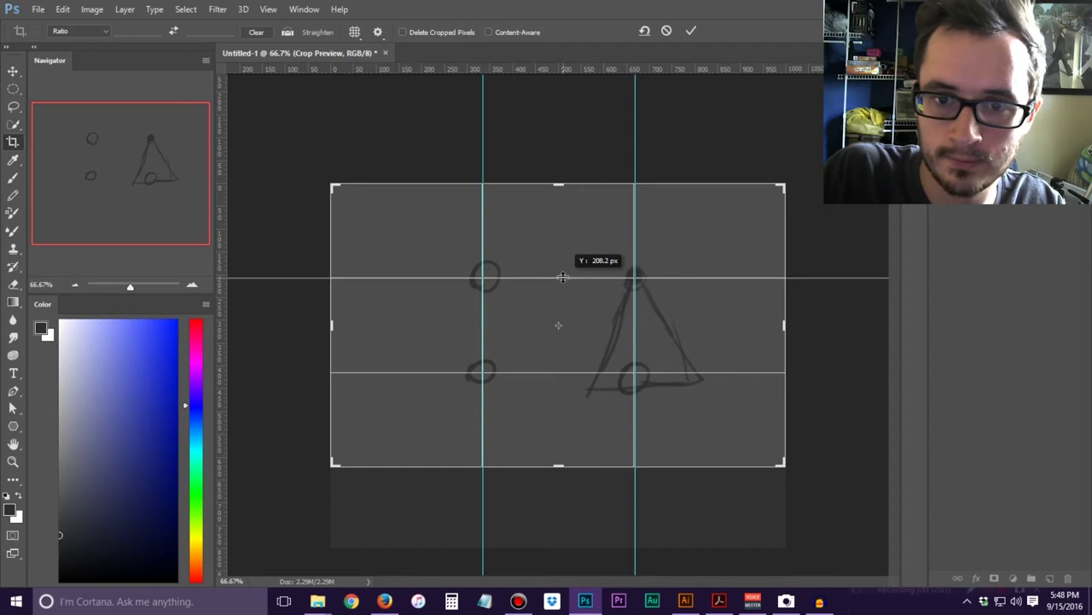
left_click_drag(583, 70, 608, 373)
left_click(19, 71)
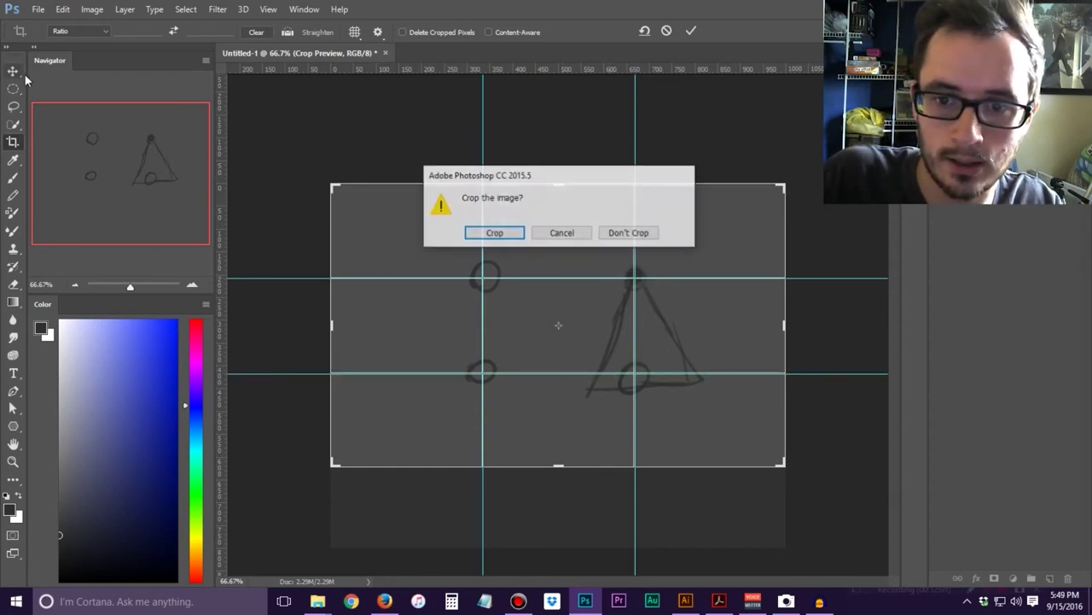
left_click(624, 233)
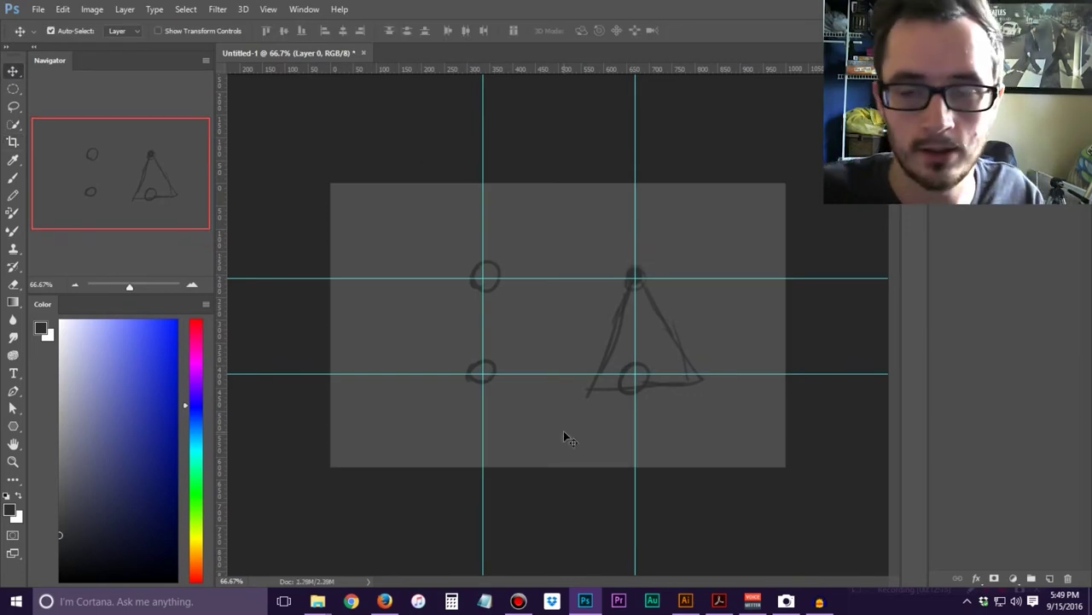
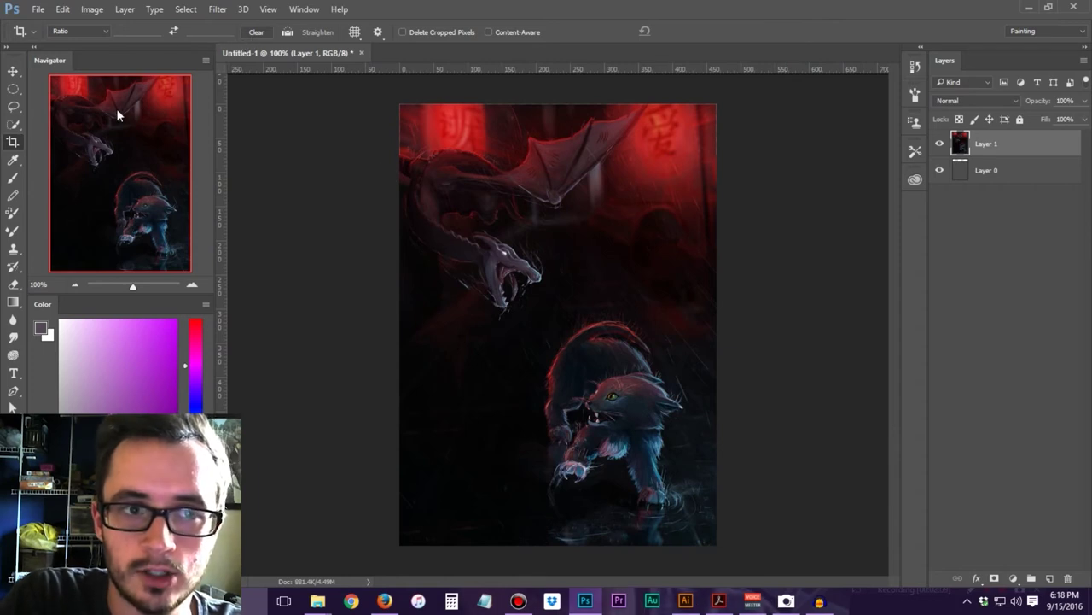
Apply Hue/Saturation with Hue -3, Saturation -10 and Lightness +6 to mute the painting's reds
left_click(93, 10)
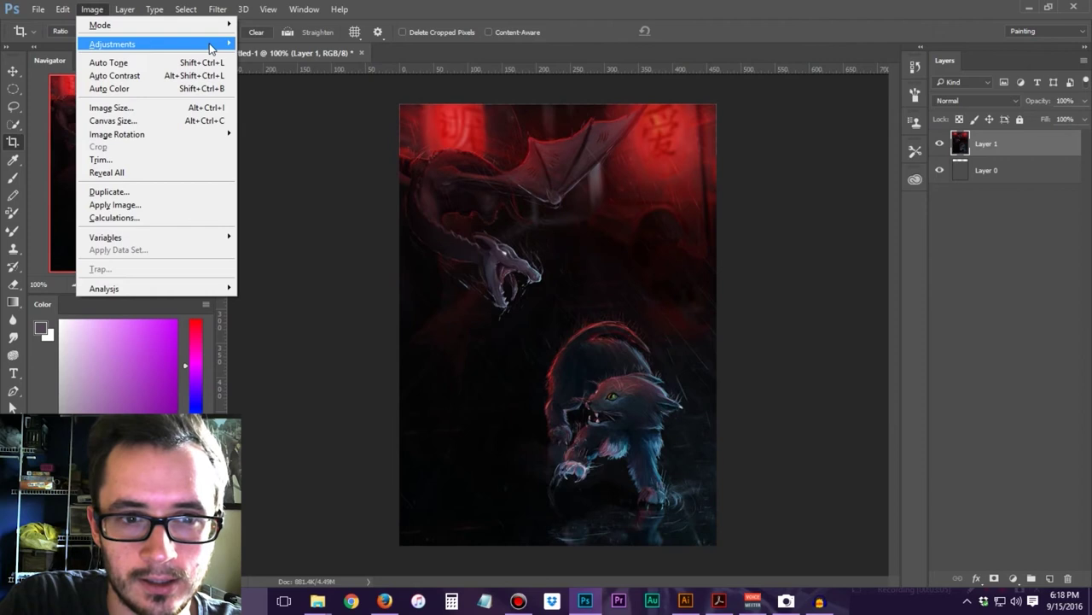
mouse_move(214, 48)
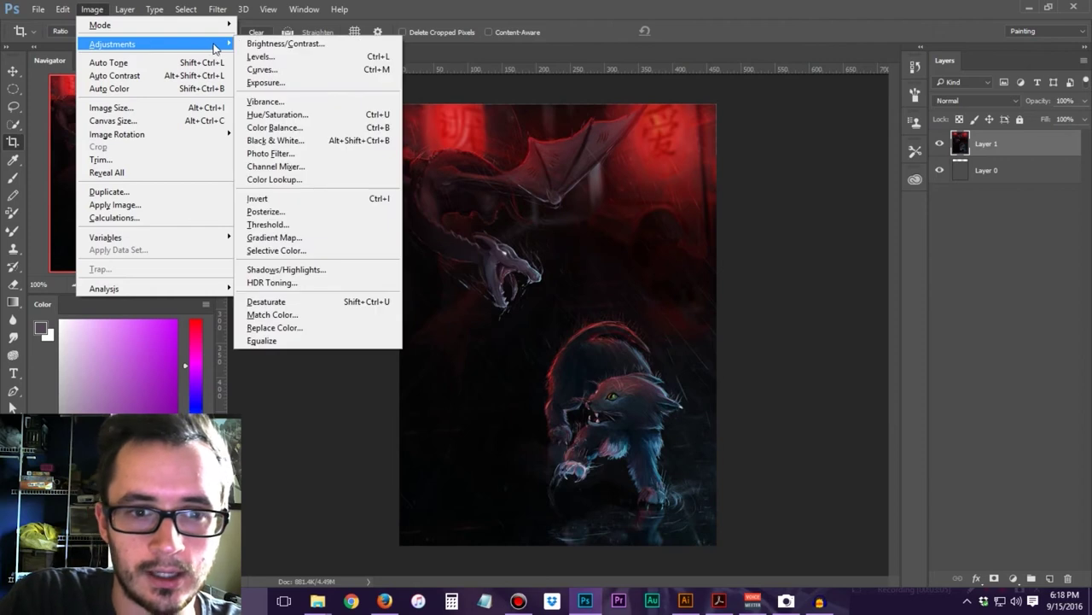
left_click(313, 125)
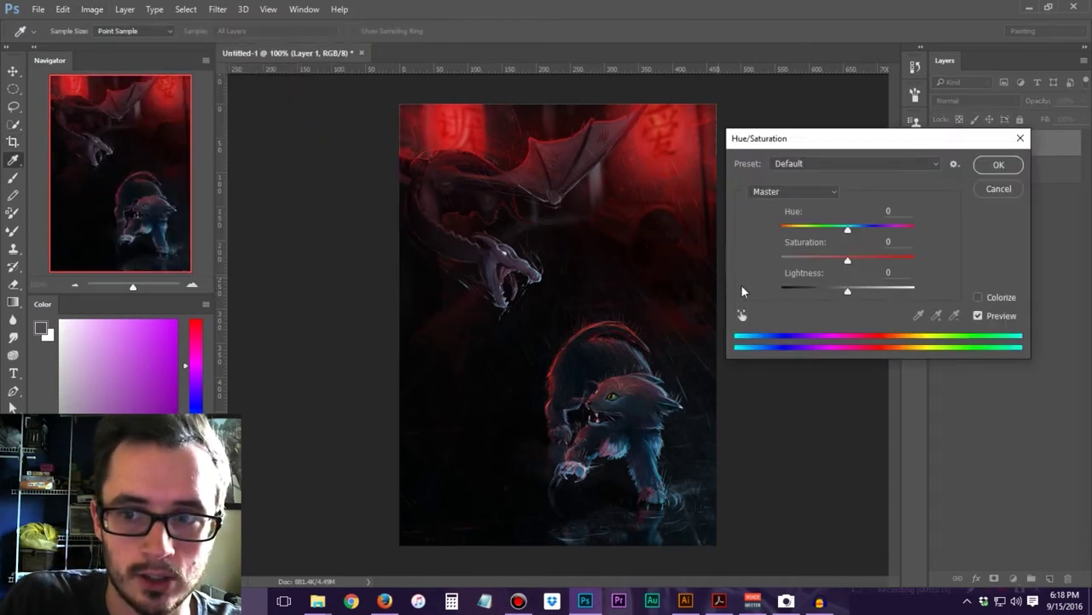
left_click_drag(851, 232, 783, 272)
mouse_move(856, 295)
left_mouse_down()
mouse_move(831, 292)
mouse_move(868, 296)
mouse_move(851, 292)
left_mouse_up()
left_click_drag(782, 262, 842, 261)
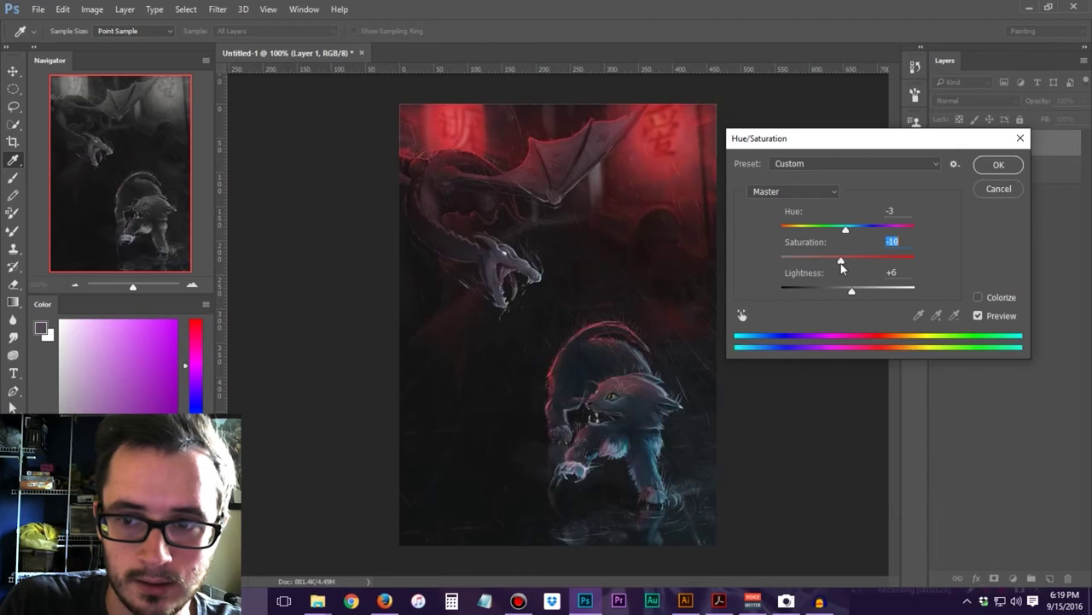
left_click(997, 164)
key("c")
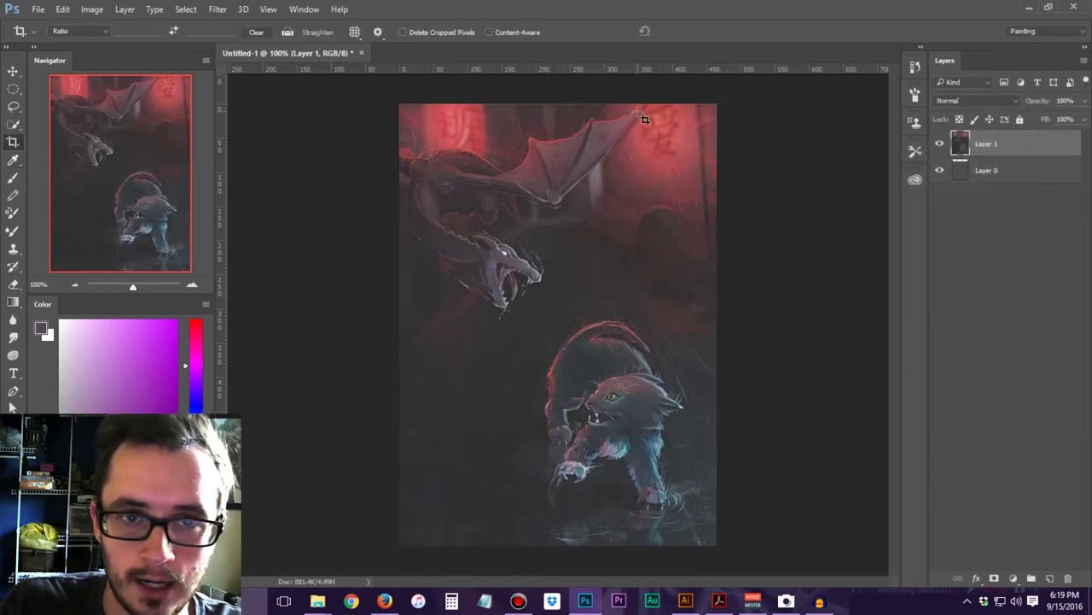
Demonstrate undo and redo with Ctrl+Z and Ctrl+Alt+Z, returning to the faded colour adjustment
key("b")
key("r")
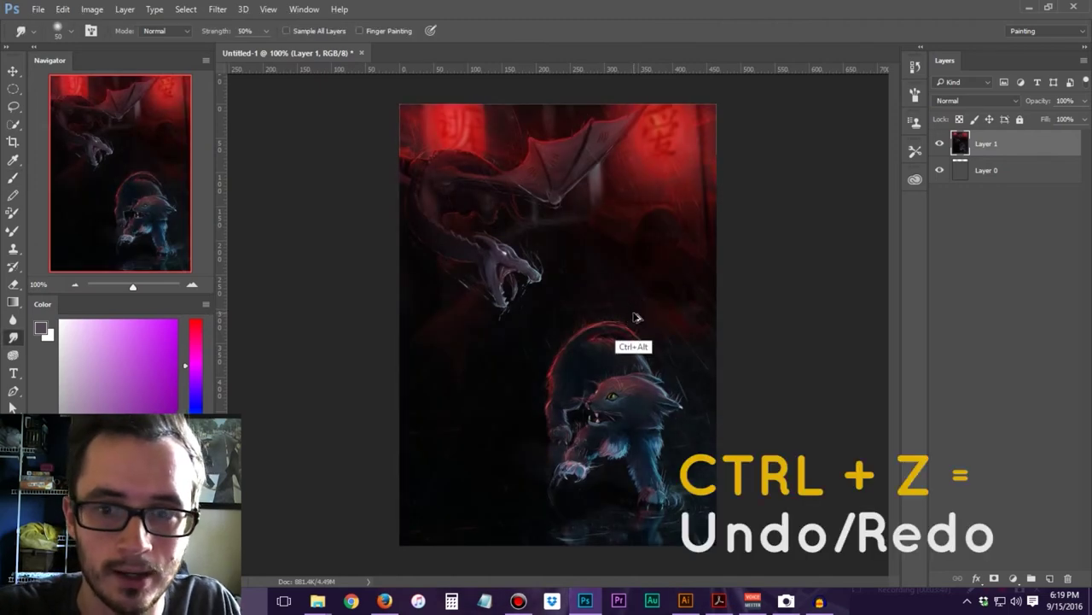
key("ctrl+z")
key("ctrl+z")
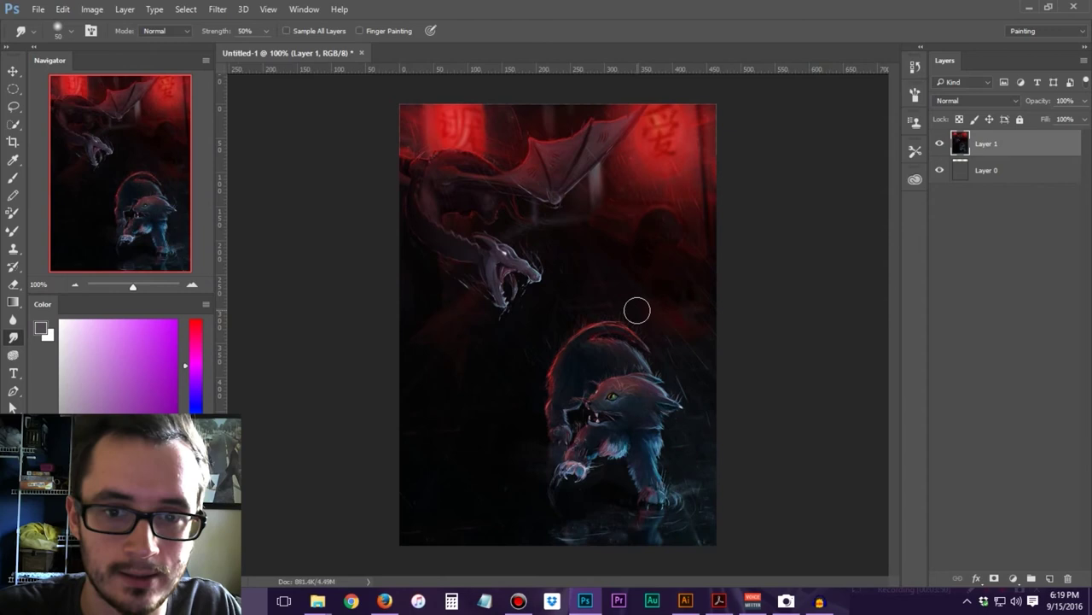
key("b")
key("ctrl+alt+z")
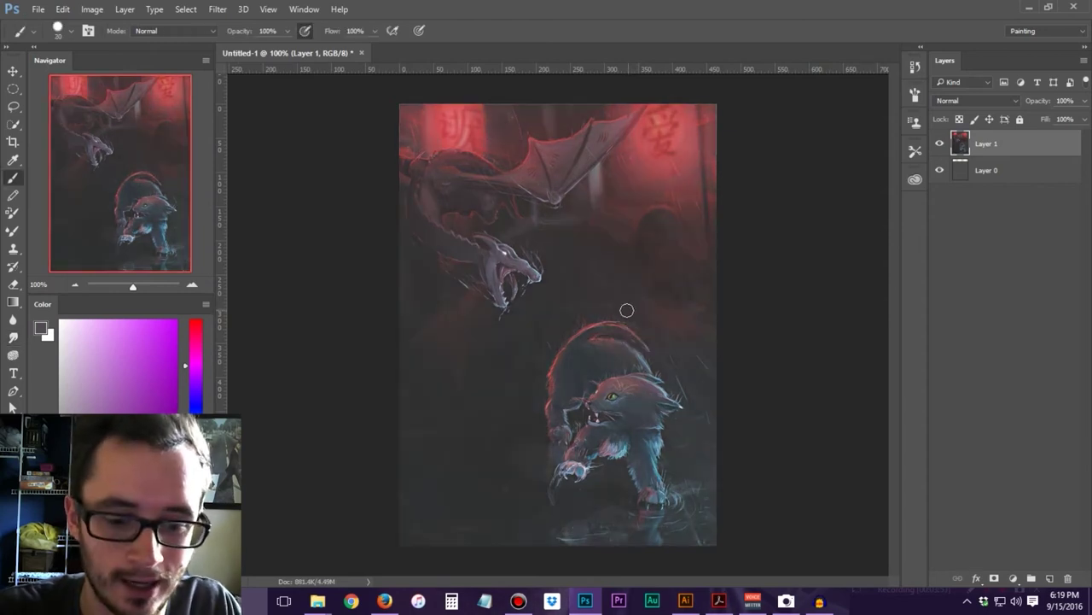
Paint smoky and red lantern-coloured test strokes around the dragon's wing
mouse_move(616, 296)
left_mouse_down()
mouse_move(597, 237)
mouse_move(566, 237)
mouse_move(547, 257)
mouse_move(563, 328)
left_mouse_up()
left_click(663, 195, "alt")
mouse_move(615, 232)
left_mouse_down()
mouse_move(569, 217)
mouse_move(603, 237)
mouse_move(621, 215)
left_mouse_up()
left_click_drag(601, 175, 554, 210)
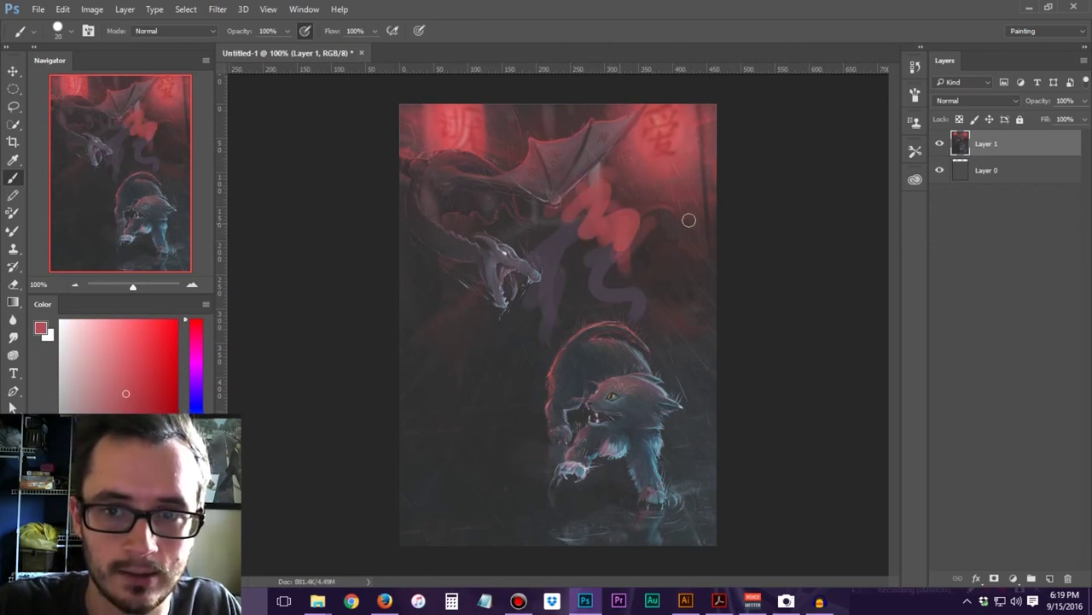
right_click(572, 269, "alt+shift")
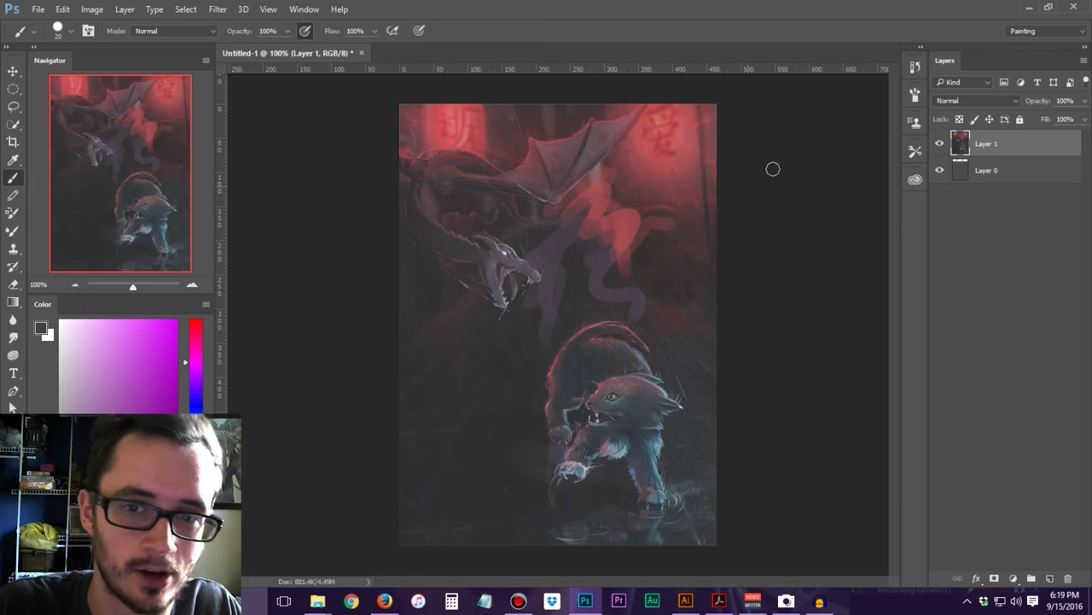
Review the History panel, then undo back to the painting's original state
left_click(914, 72)
scroll(896, 261, "up", 3)
scroll(896, 252, "down", 3)
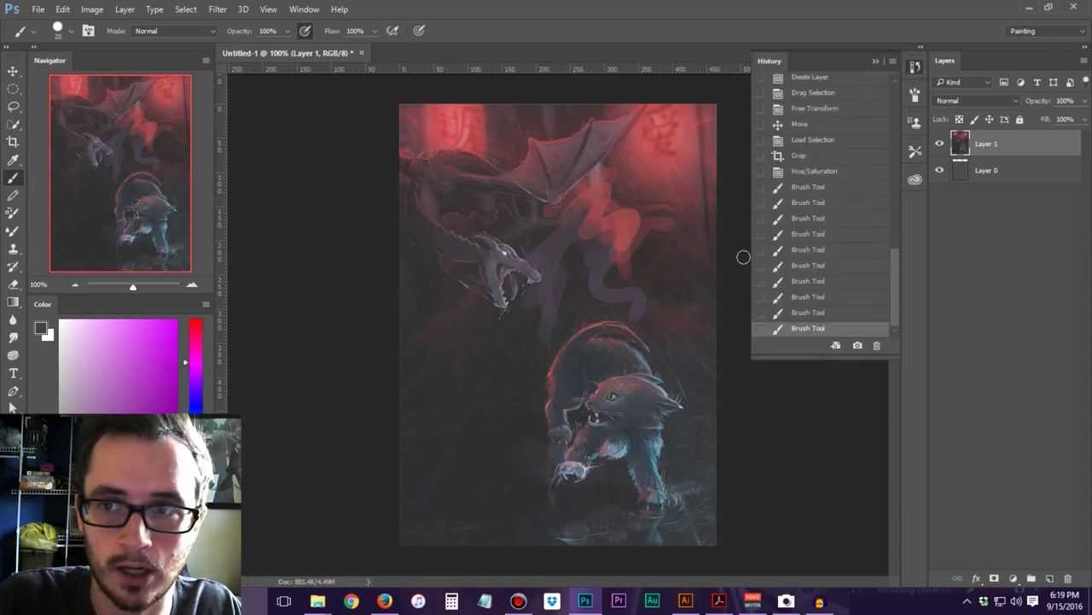
left_click(13, 71)
left_click(875, 60)
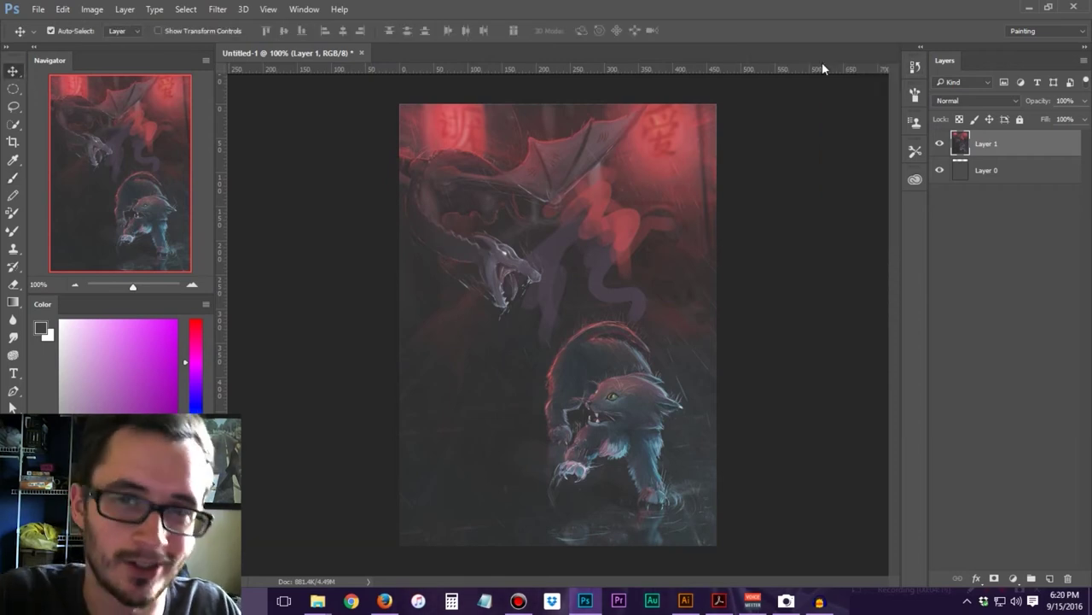
key("ctrl")
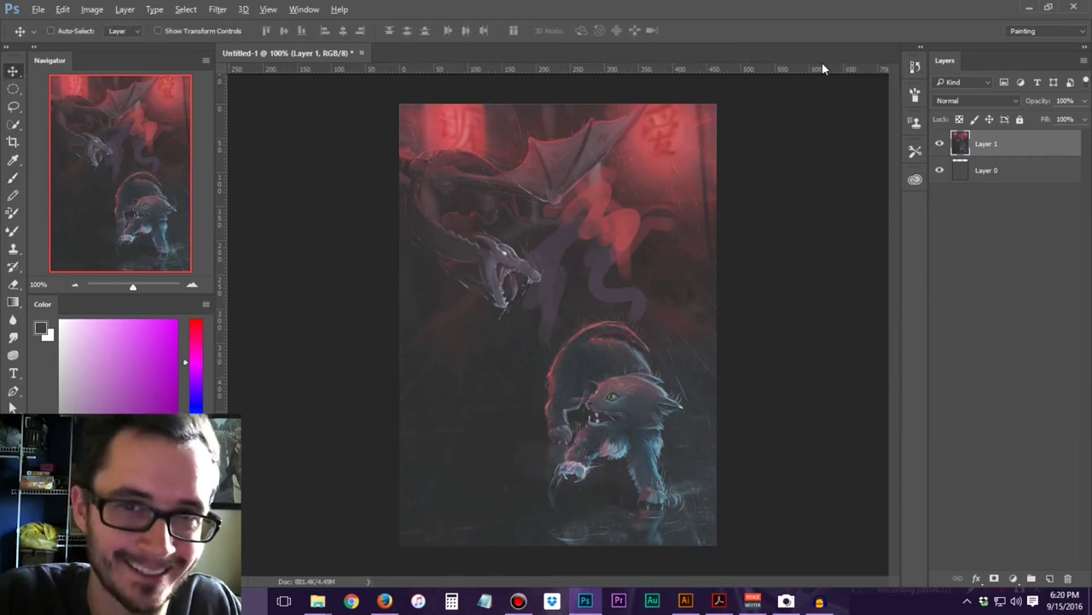
key("ctrl+z")
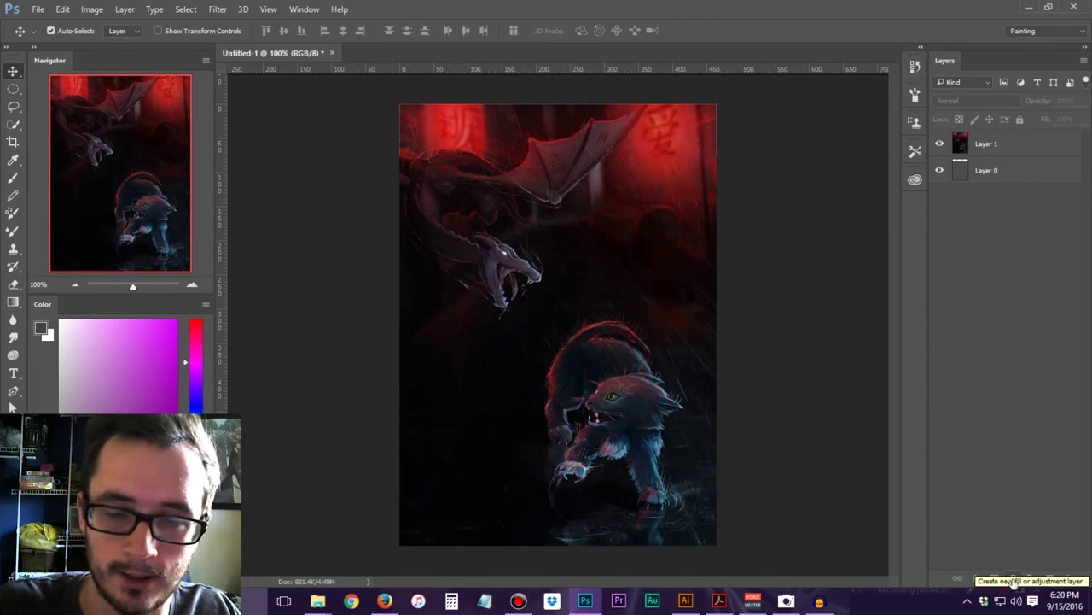
left_click(1012, 581)
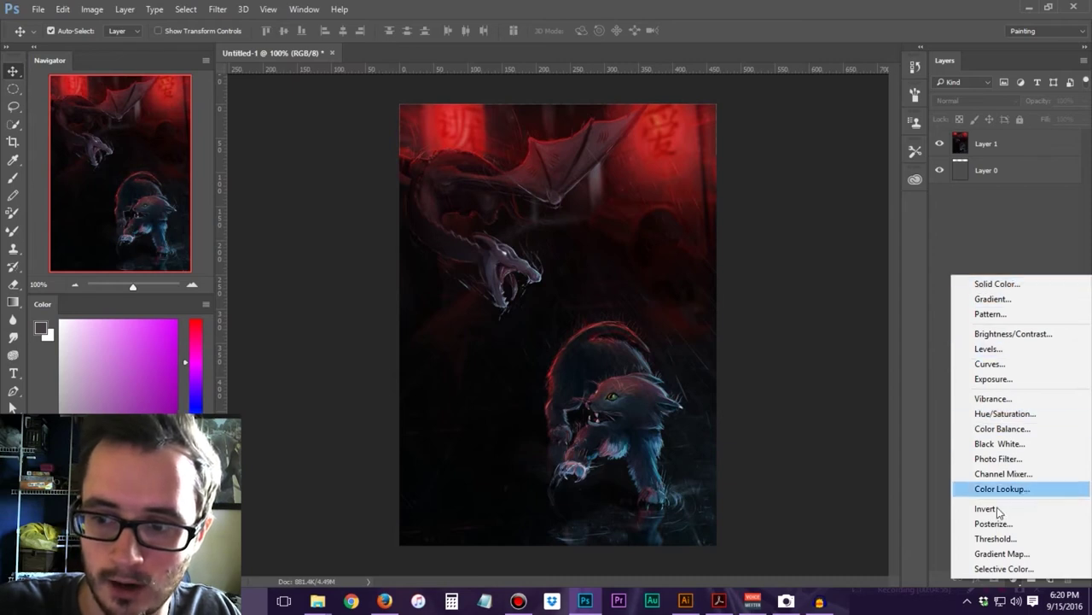
left_click(85, 10)
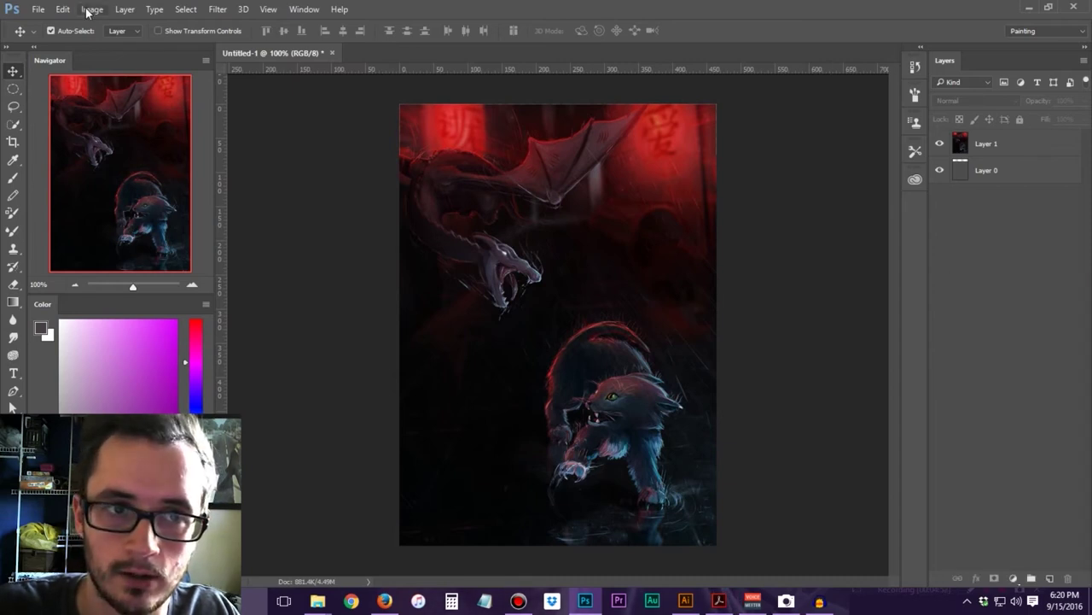
left_click(88, 10)
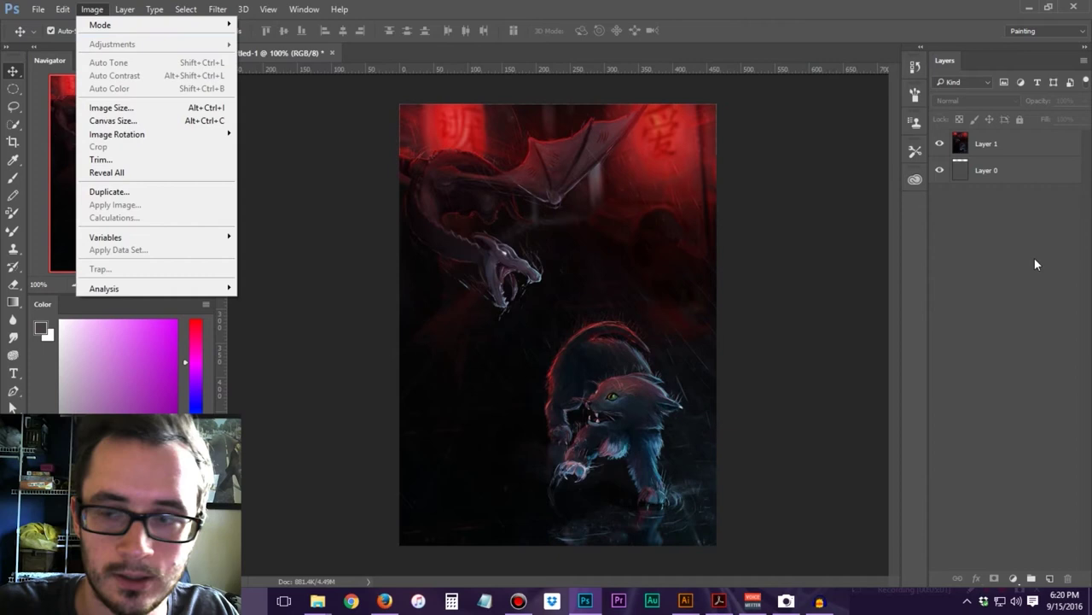
left_click(1014, 577)
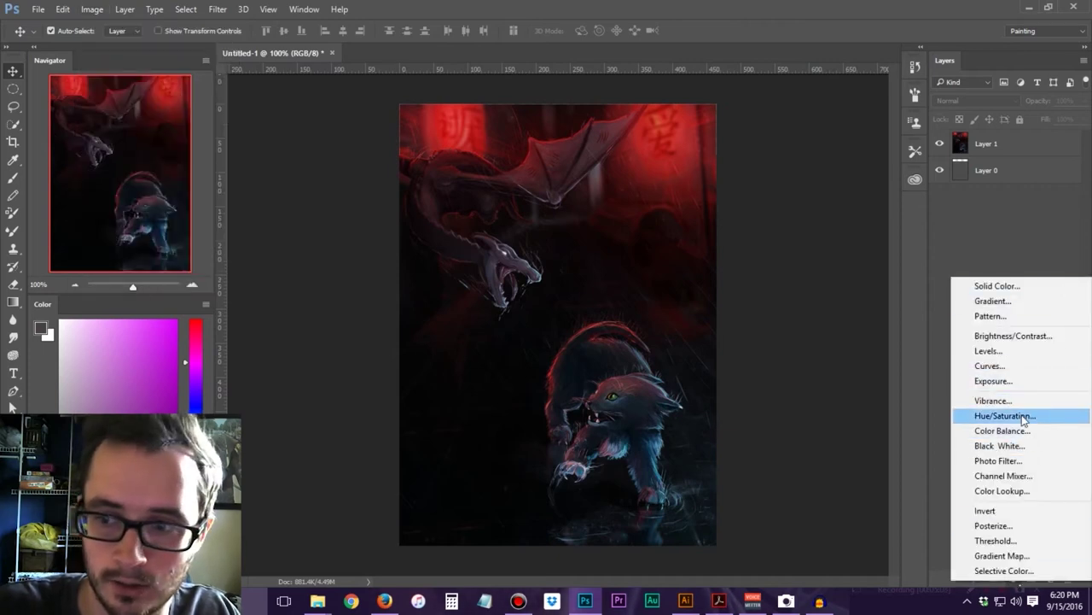
left_click(1028, 416)
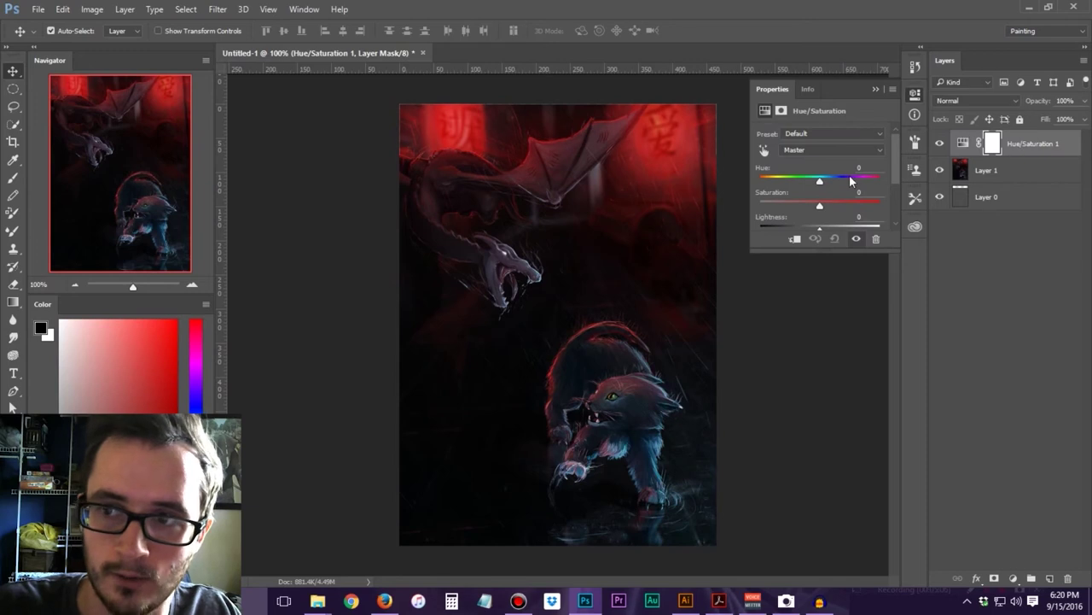
left_click_drag(818, 182, 781, 206)
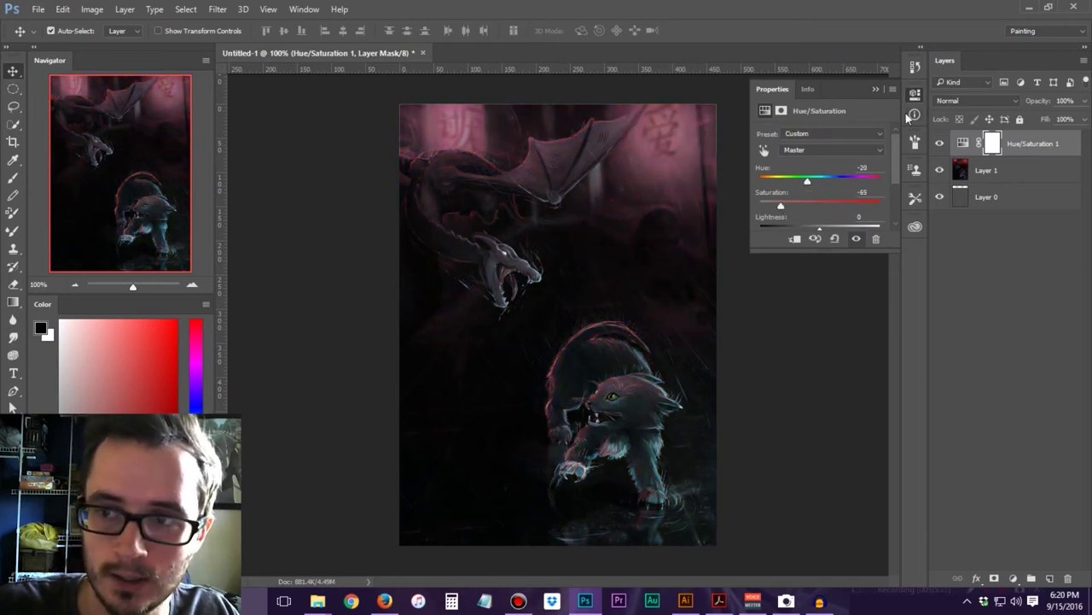
left_click(874, 90)
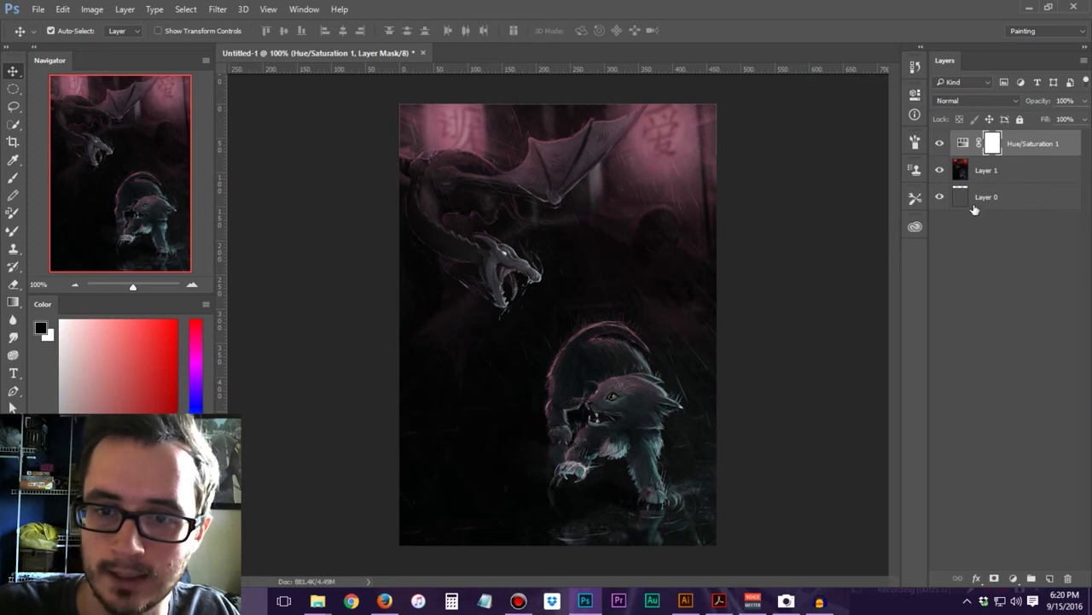
left_click(941, 144)
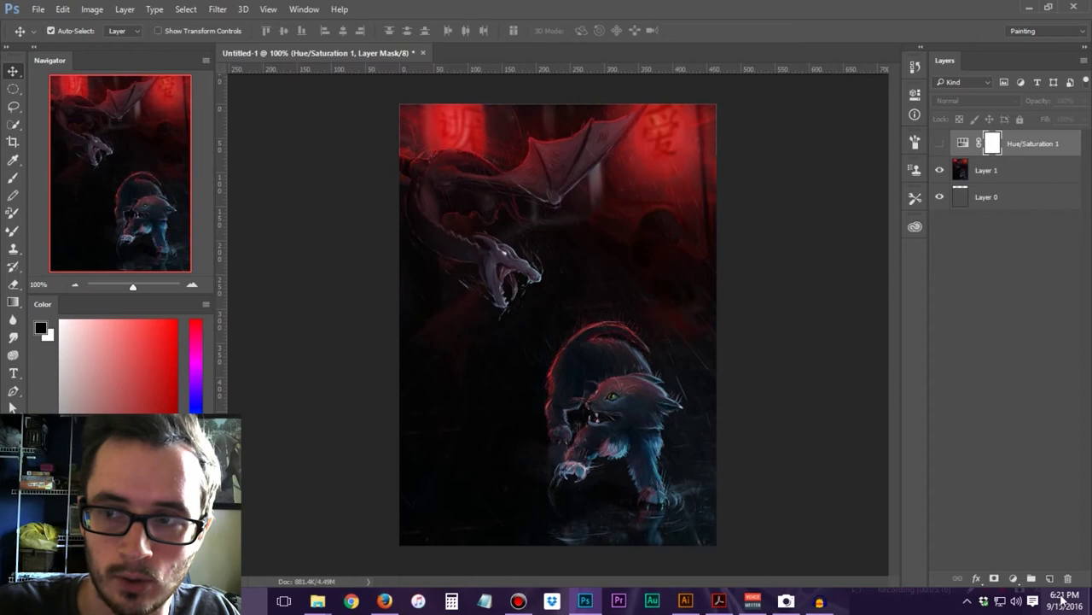
key("ctrl+comma")
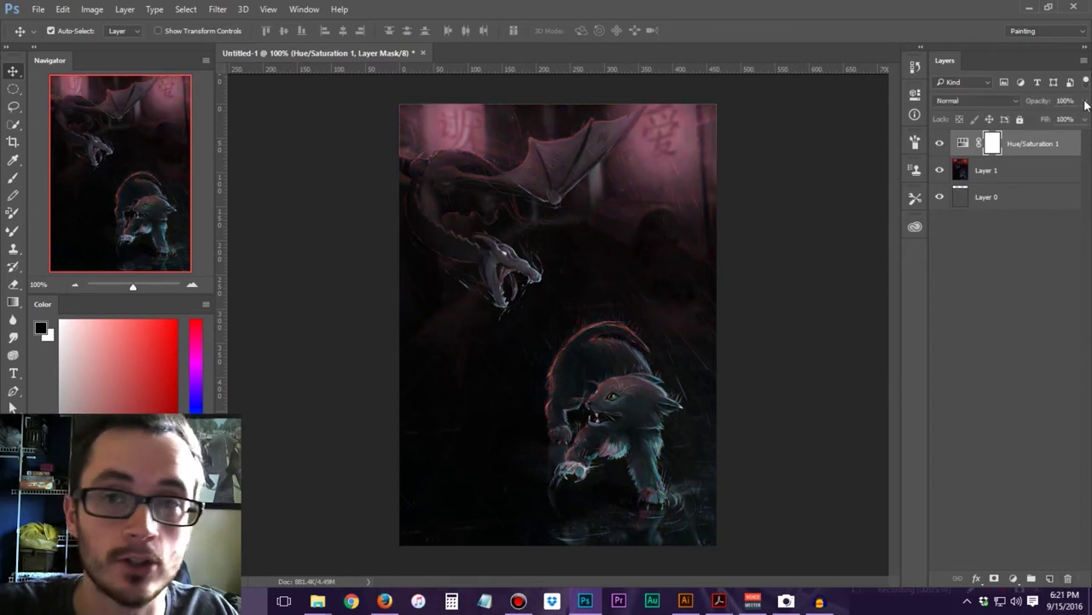
left_click(1086, 102)
left_click(555, 172)
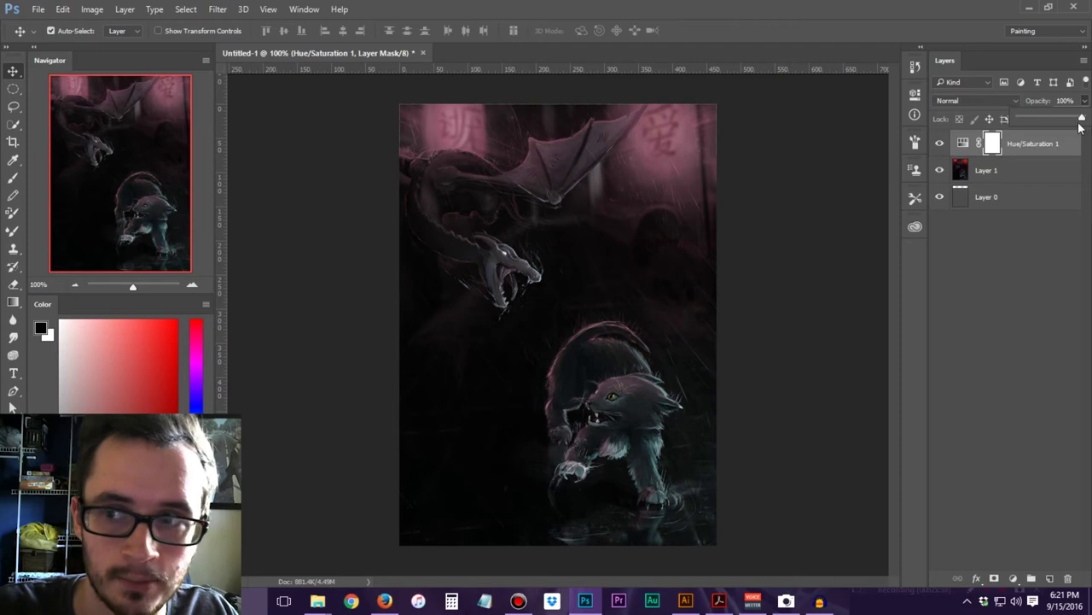
left_click_drag(1082, 122, 1080, 122)
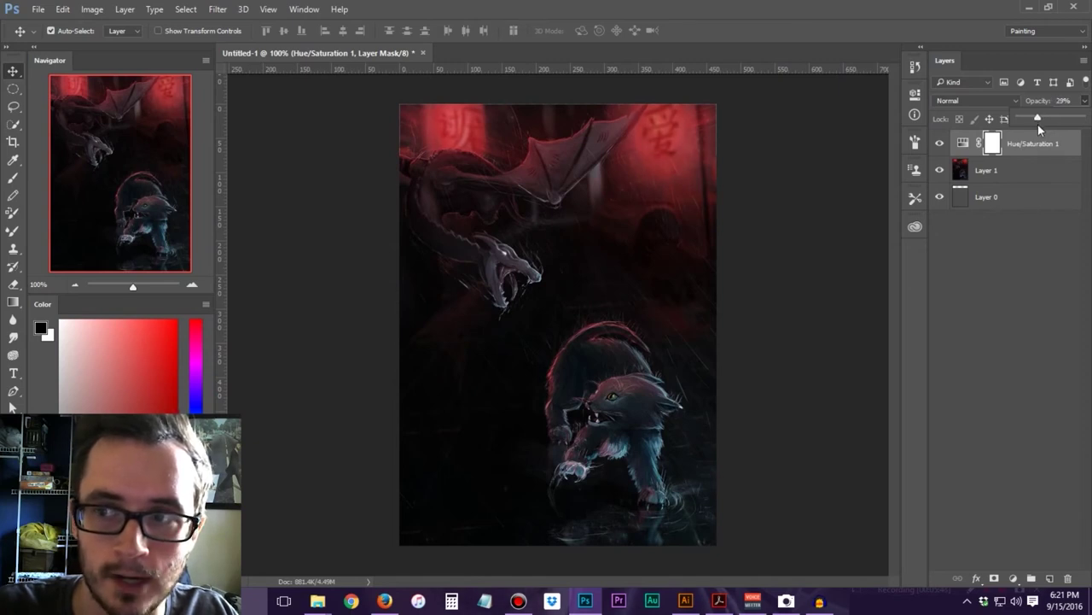
left_click(1034, 349)
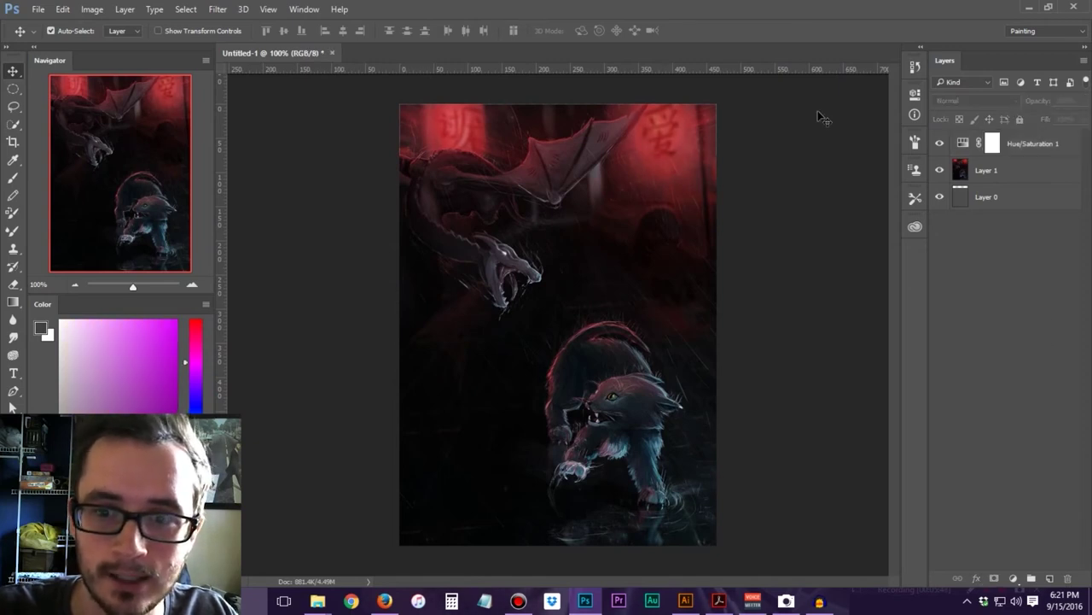
left_click(939, 145)
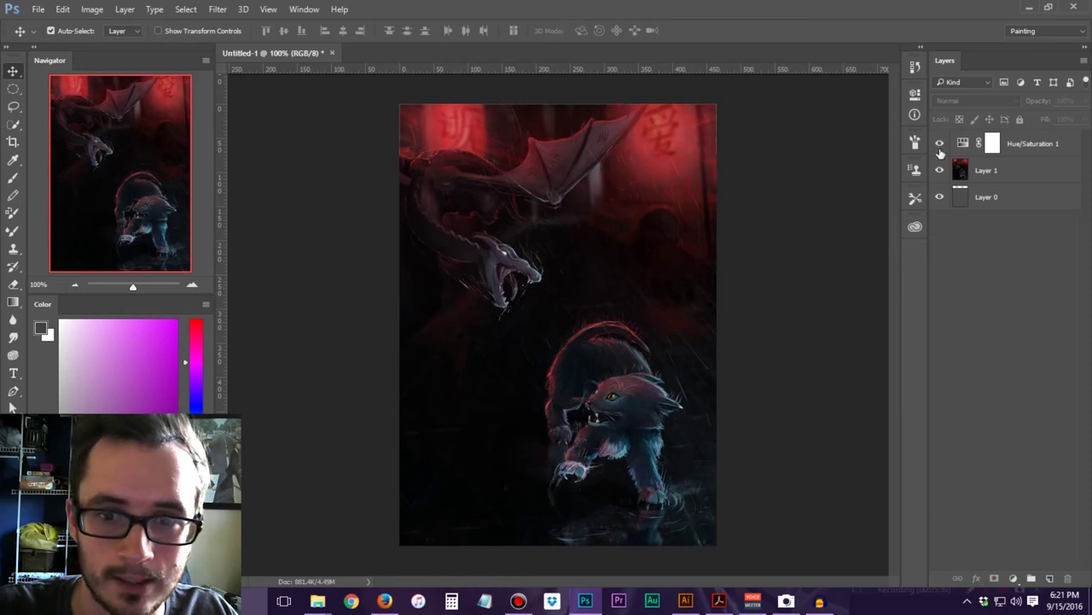
left_click(1066, 151)
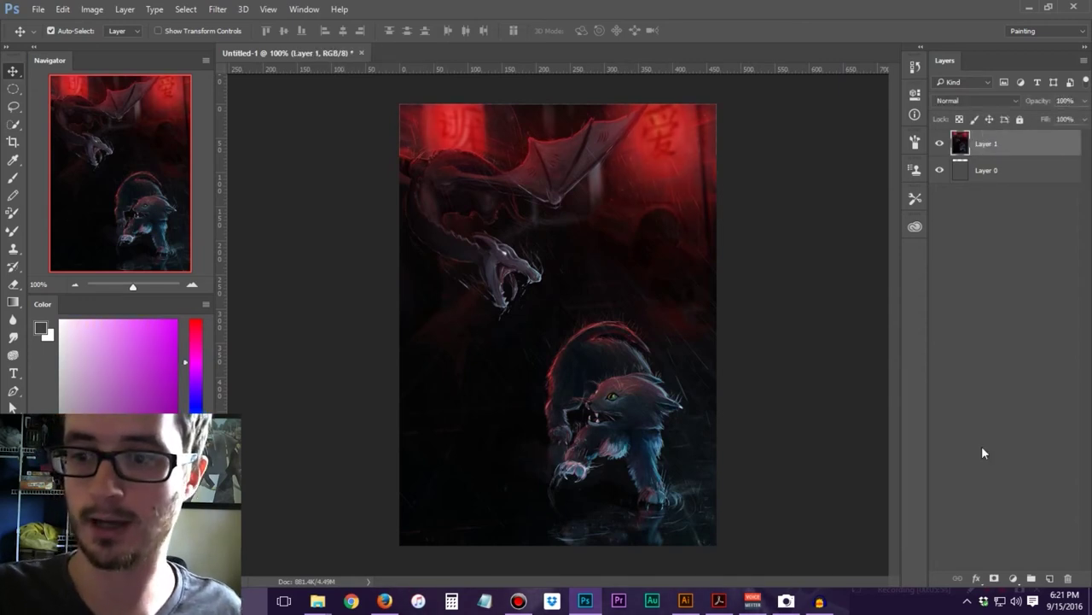
left_click(1013, 578)
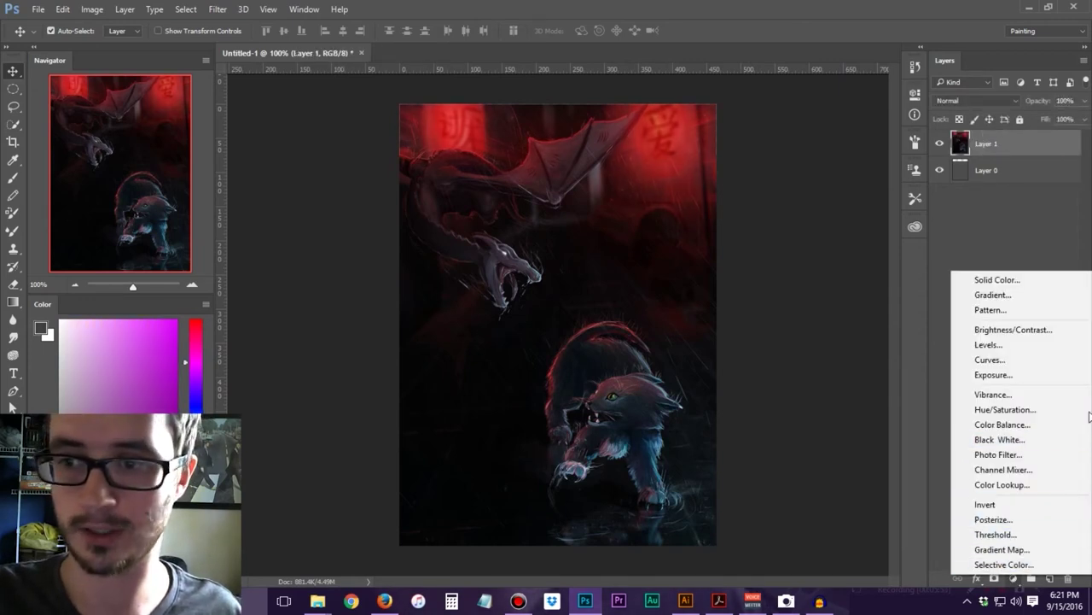
Add a Levels 1 adjustment layer and test white-point and opacity changes, restoring 100% opacity
left_click(1032, 344)
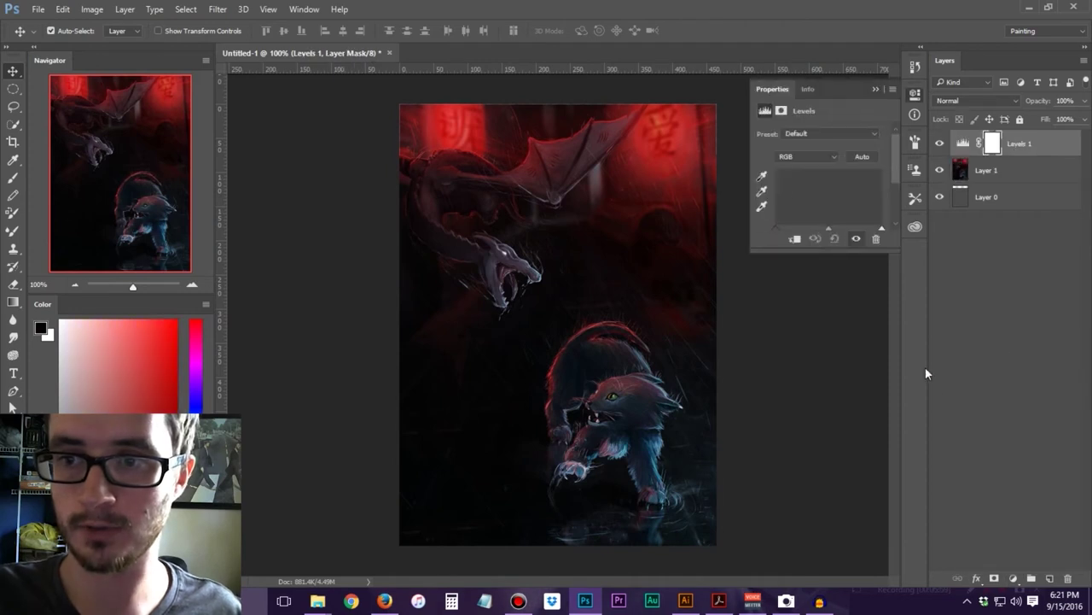
key("alt+comma")
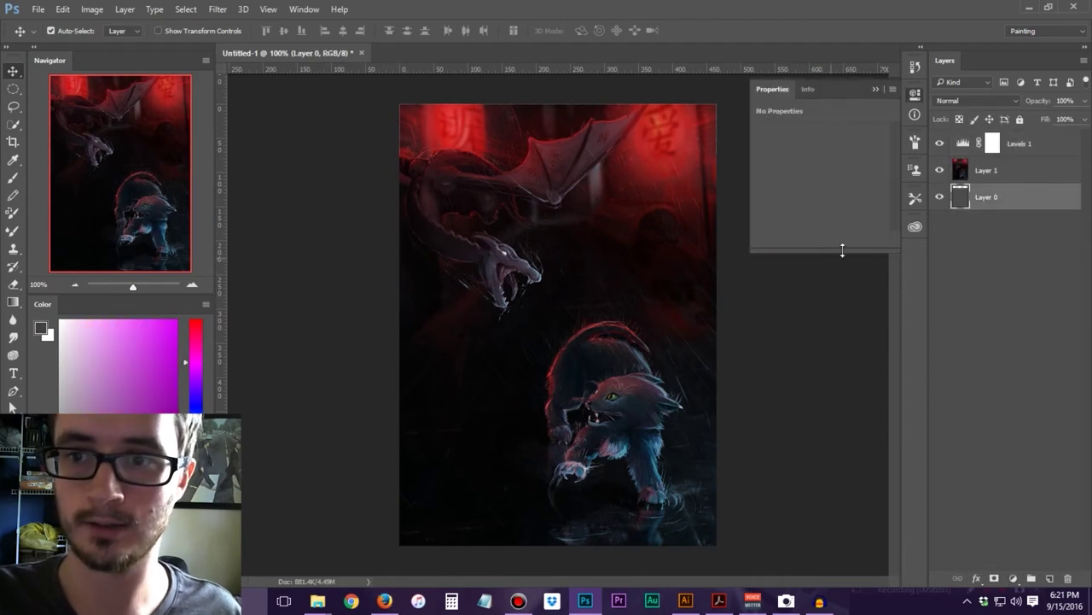
left_click(1018, 152)
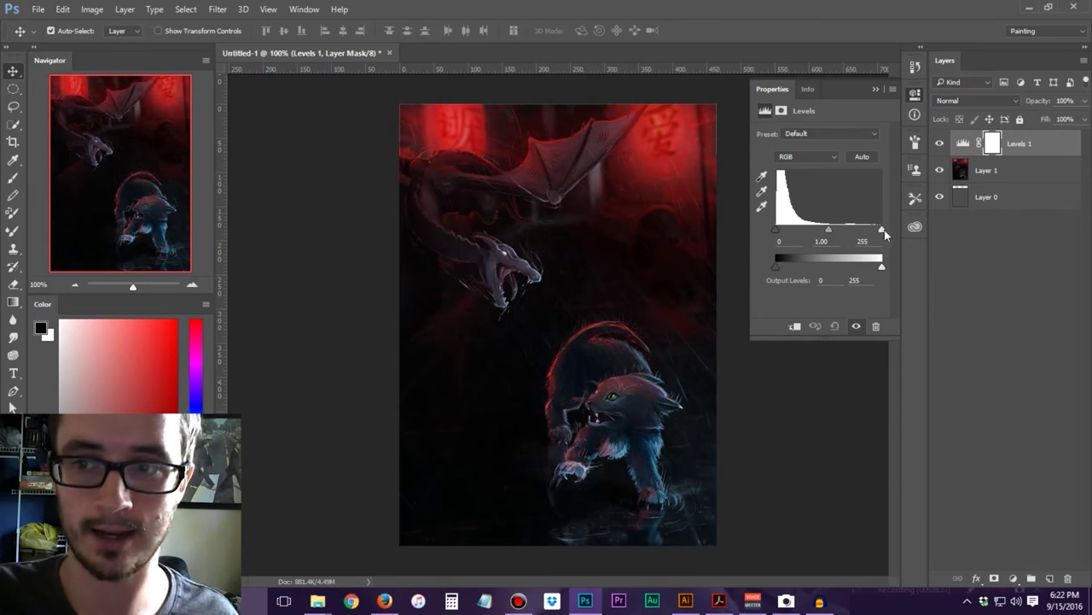
left_click_drag(884, 229, 815, 242)
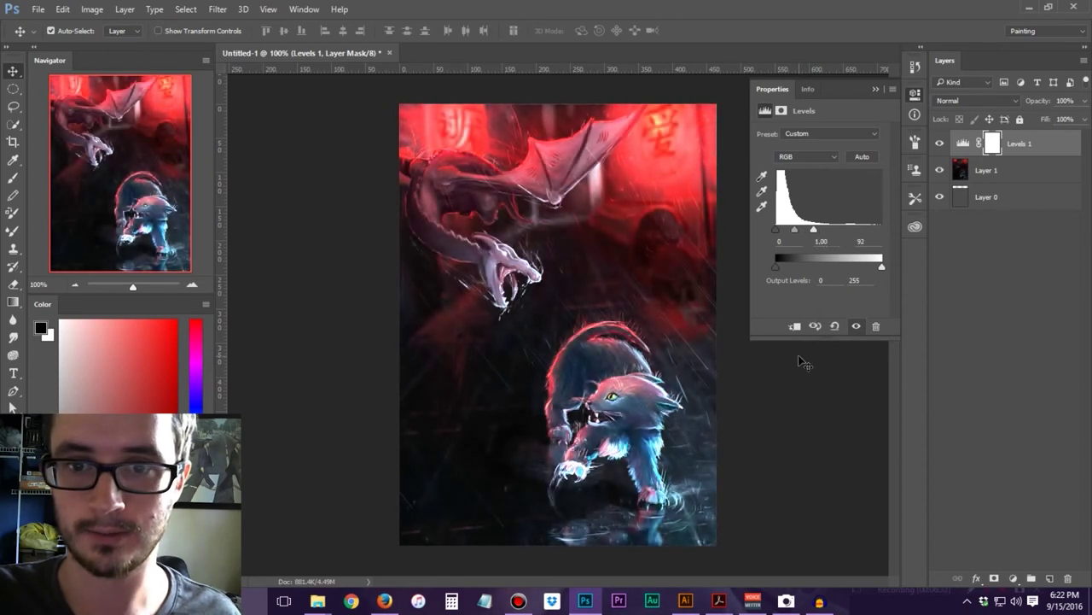
mouse_move(813, 230)
left_mouse_down()
mouse_move(873, 232)
mouse_move(816, 231)
left_mouse_up()
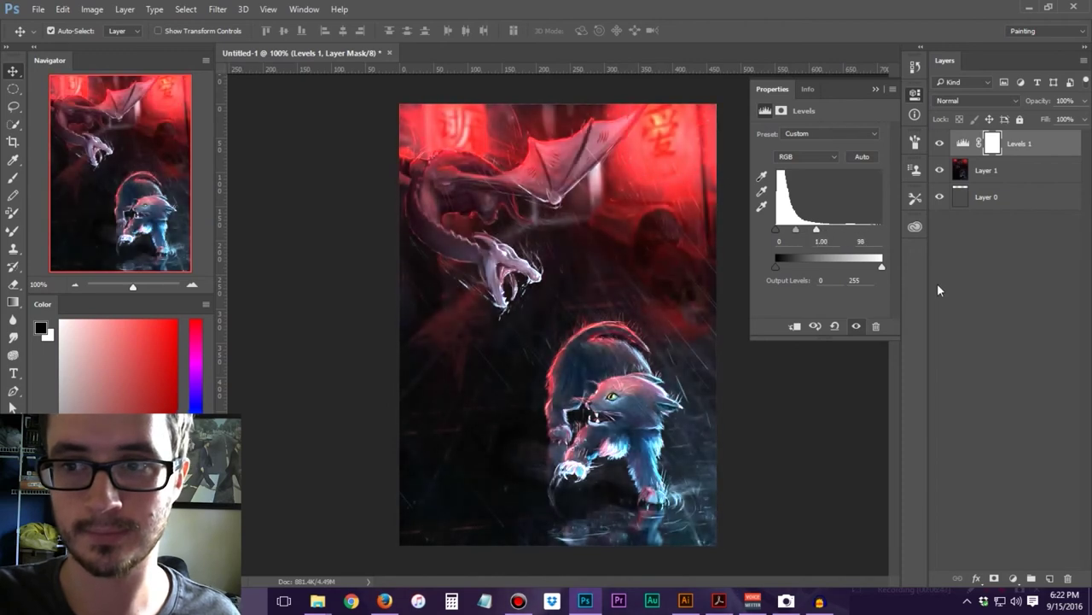
left_click(1085, 100)
left_click_drag(1082, 120, 1050, 118)
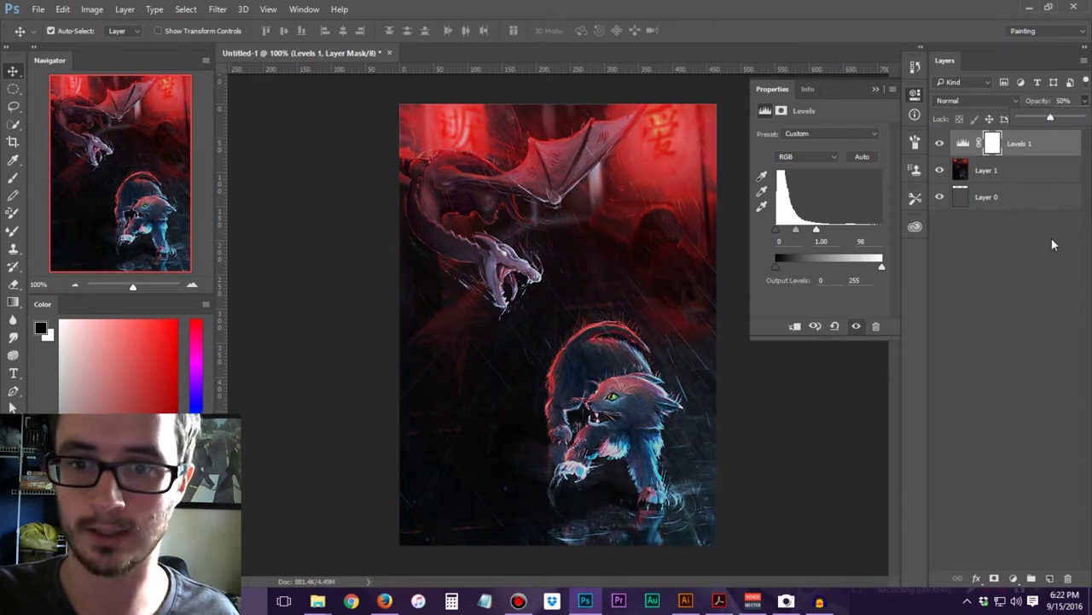
left_click_drag(1045, 119, 1082, 120)
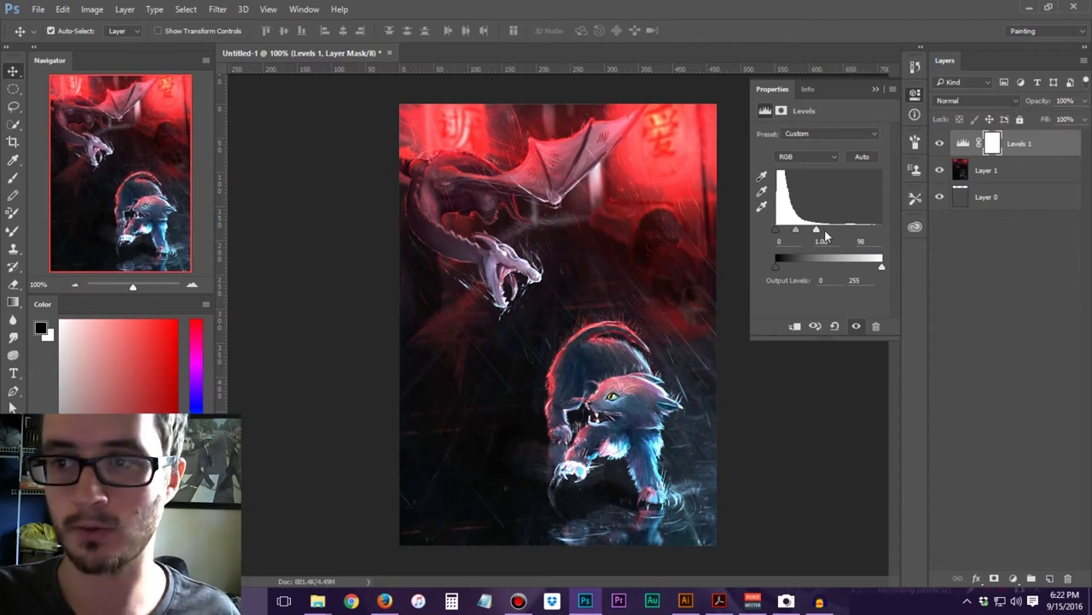
left_click_drag(818, 237, 880, 232)
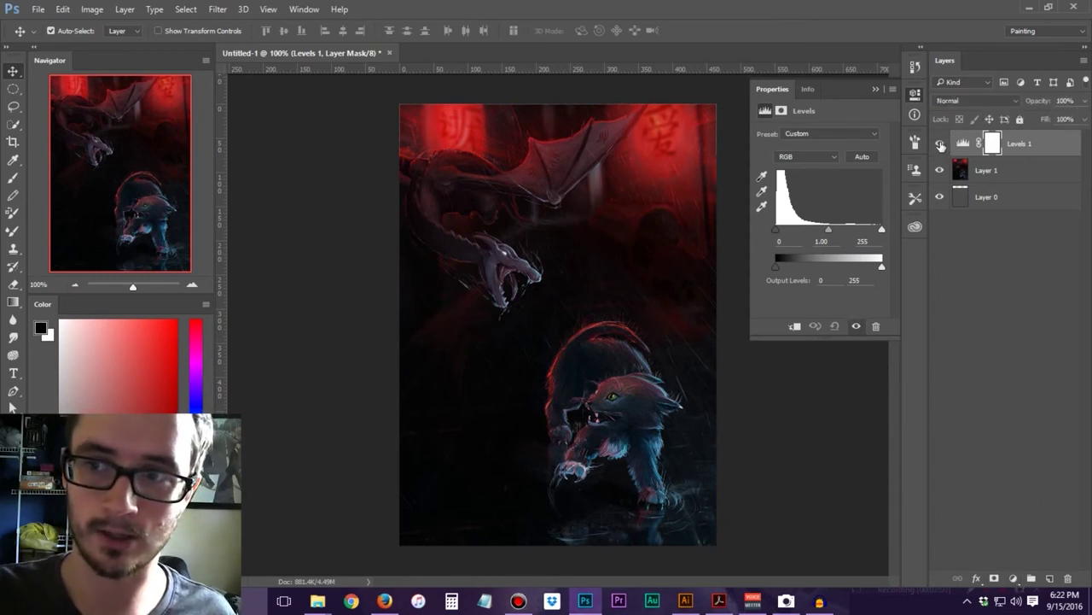
Adjust Levels 1 midtones to 0.89 and white point to 217, toggling it to compare
mouse_move(828, 231)
left_mouse_down()
mouse_move(777, 233)
mouse_move(827, 242)
left_mouse_up()
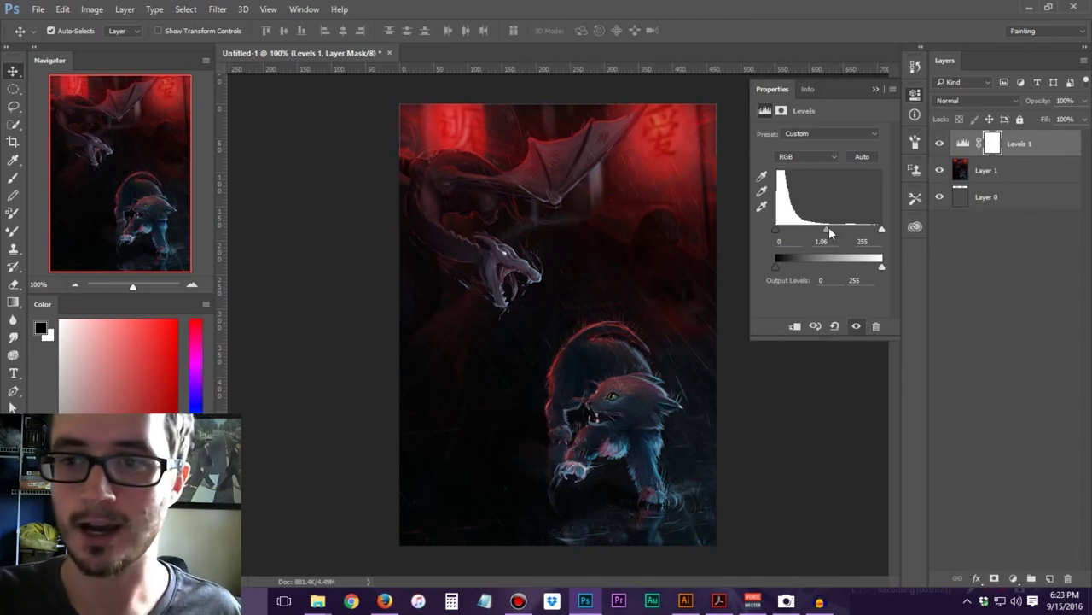
left_click_drag(829, 229, 823, 229)
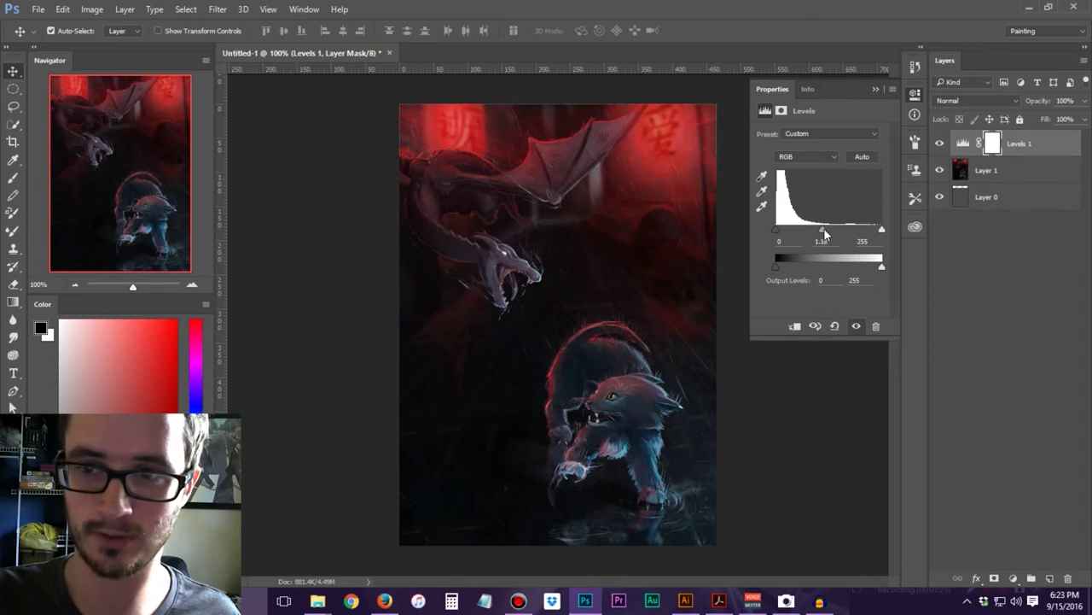
left_click_drag(823, 231, 834, 232)
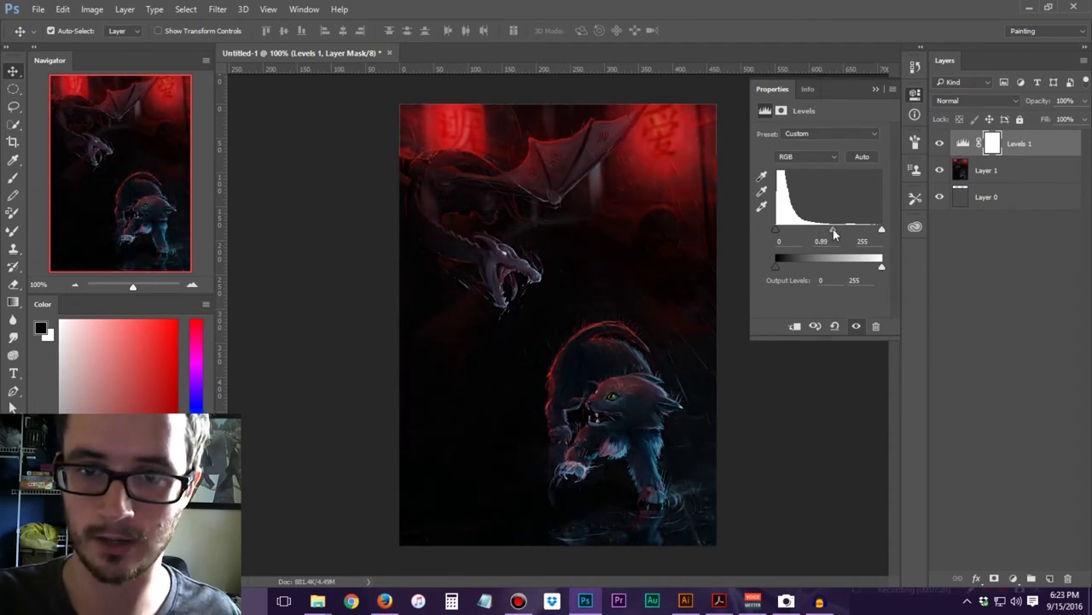
left_click_drag(882, 231, 866, 229)
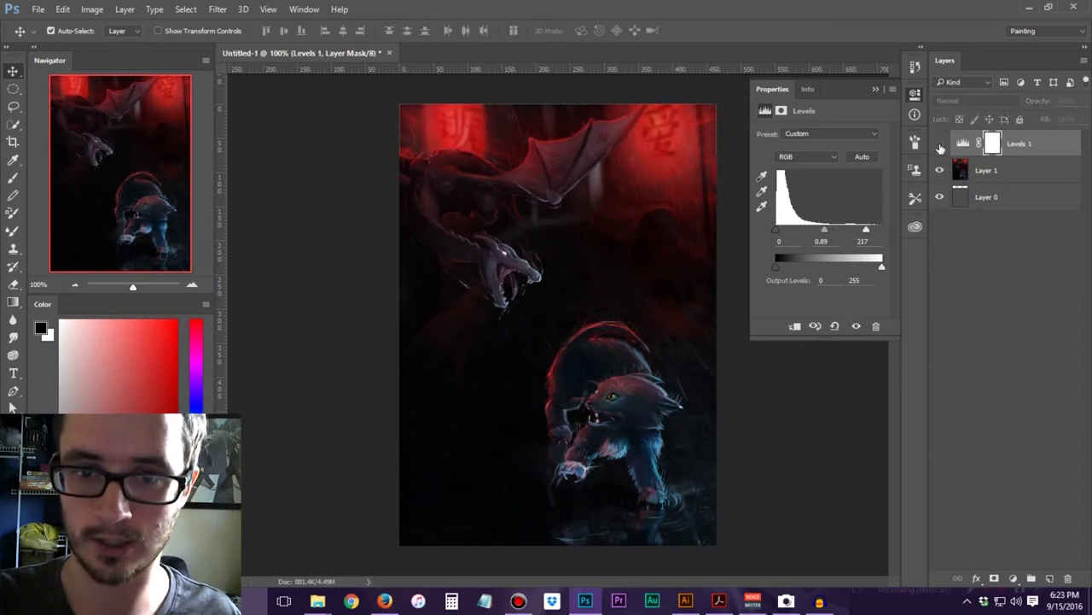
left_click(940, 145)
left_click(939, 145)
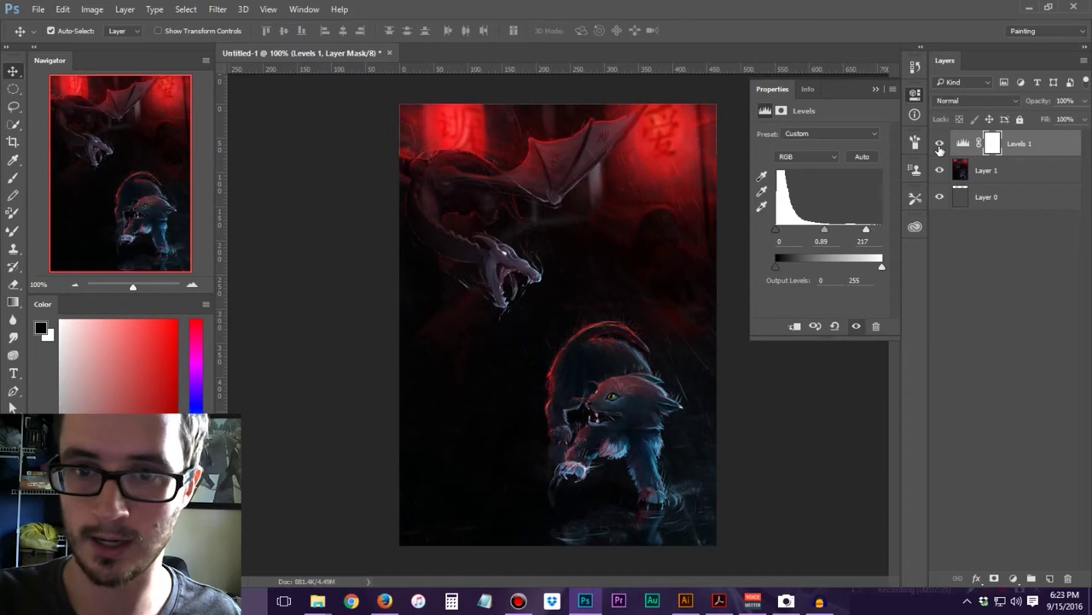
left_click(940, 145)
left_click(940, 145)
left_click(939, 145)
left_click(940, 145)
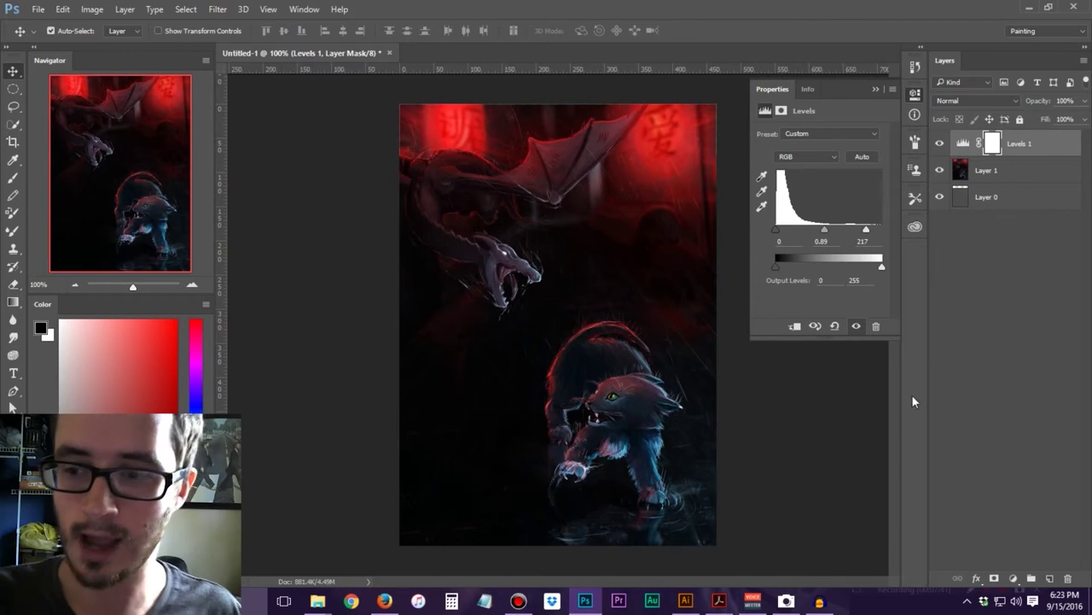
Refine Levels 1 to black point 7, white point 255 and midtone 0.85
left_click_drag(829, 232, 858, 232)
left_click_drag(779, 233, 785, 232)
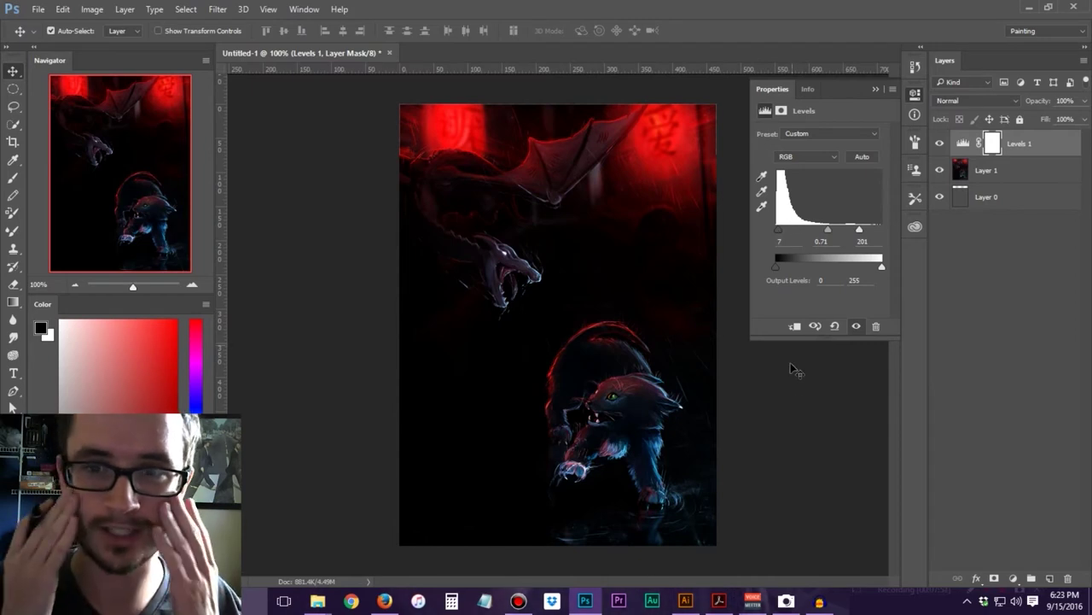
left_click_drag(827, 230, 825, 238)
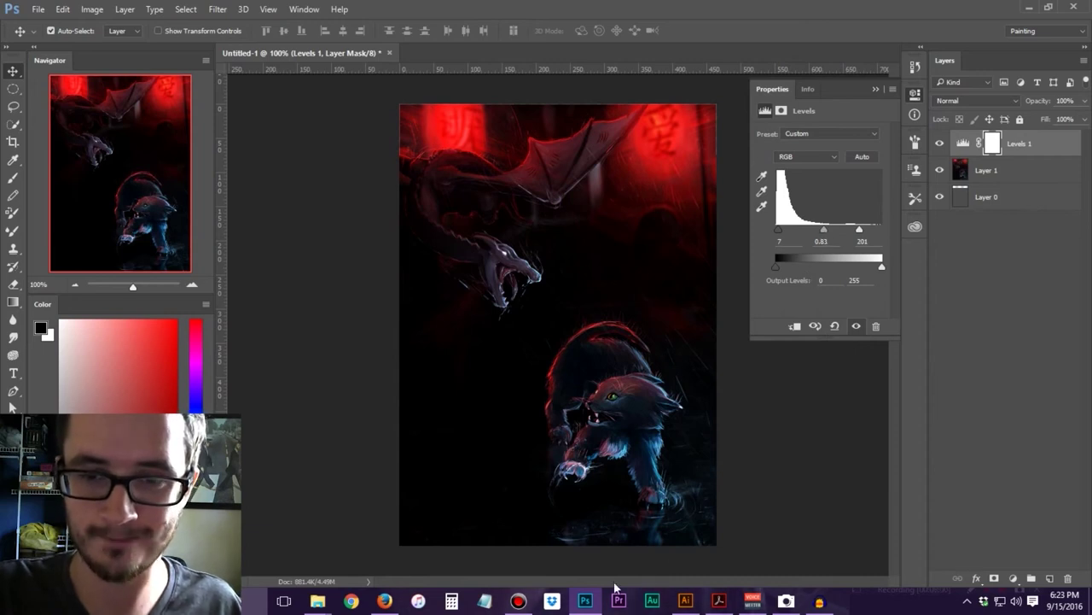
mouse_move(600, 598)
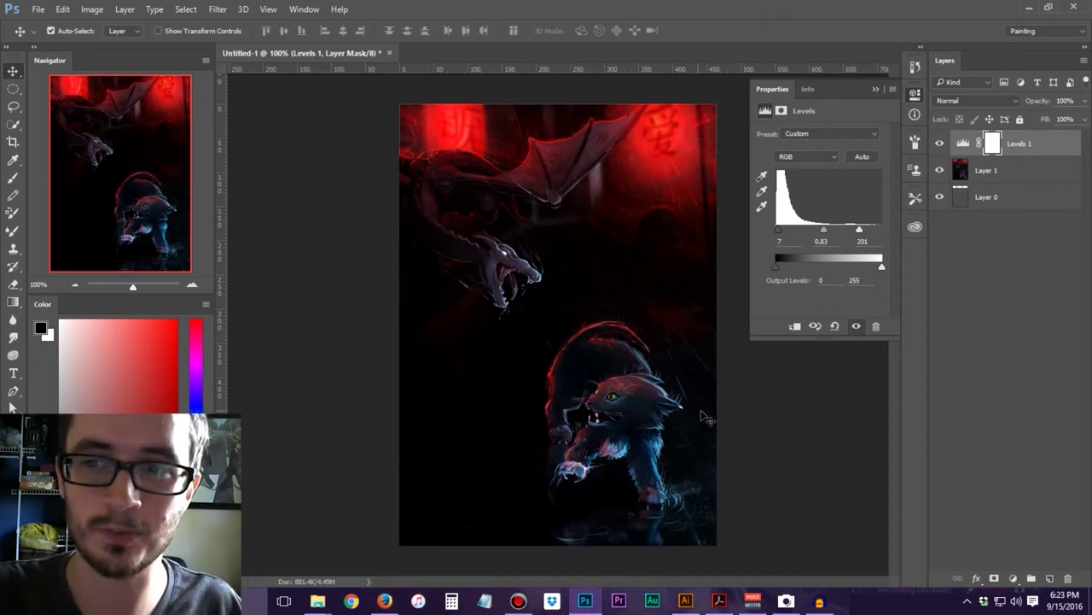
left_click_drag(859, 231, 821, 235)
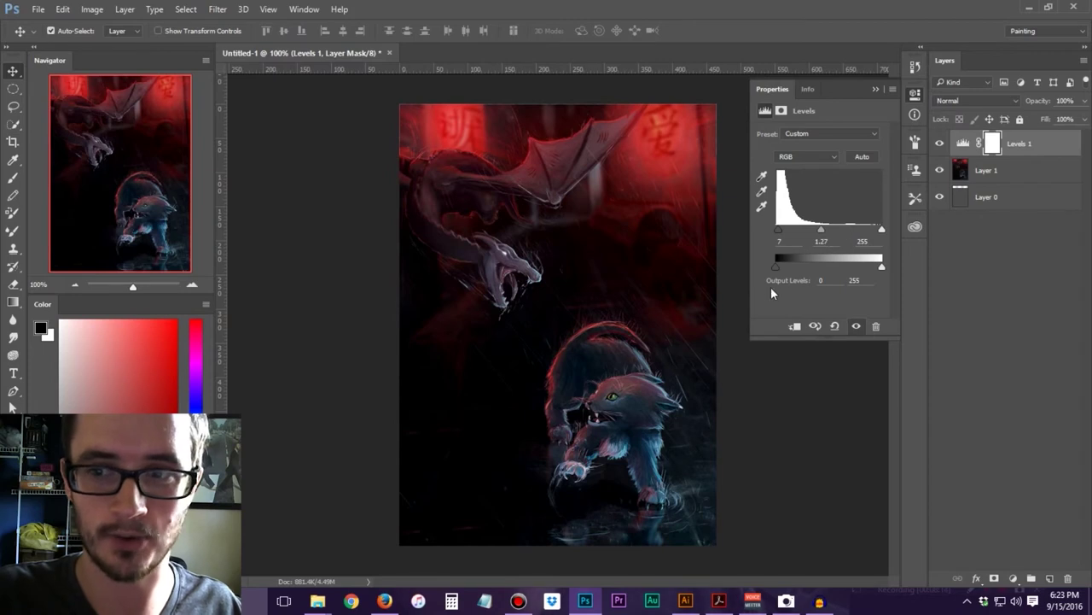
left_click_drag(823, 228, 836, 227)
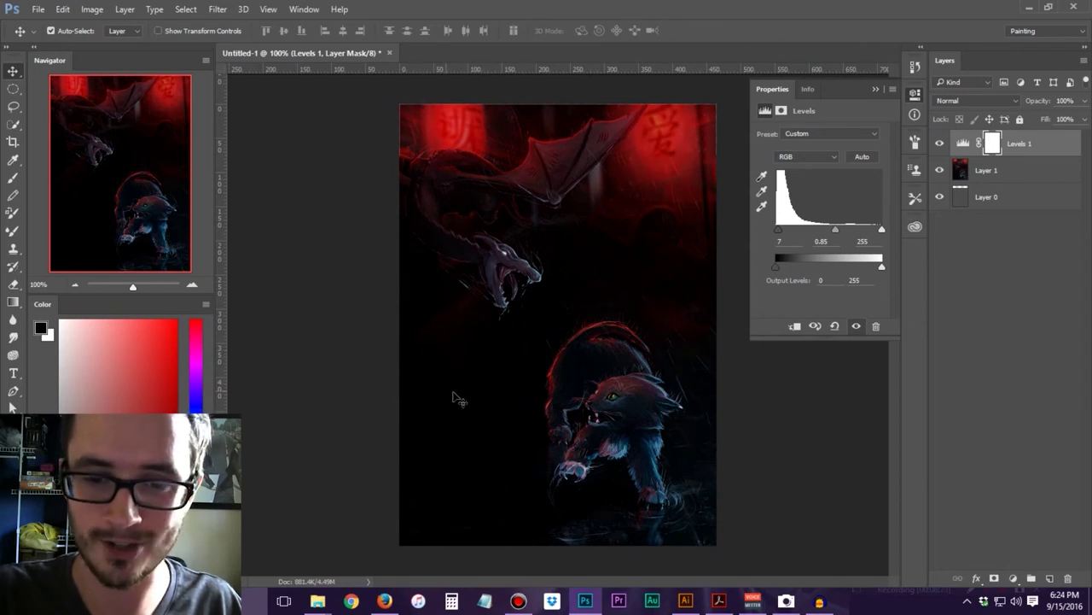
Compare Levels 1 on and off, leave it hidden, and reset its black point to 0
left_click(940, 144)
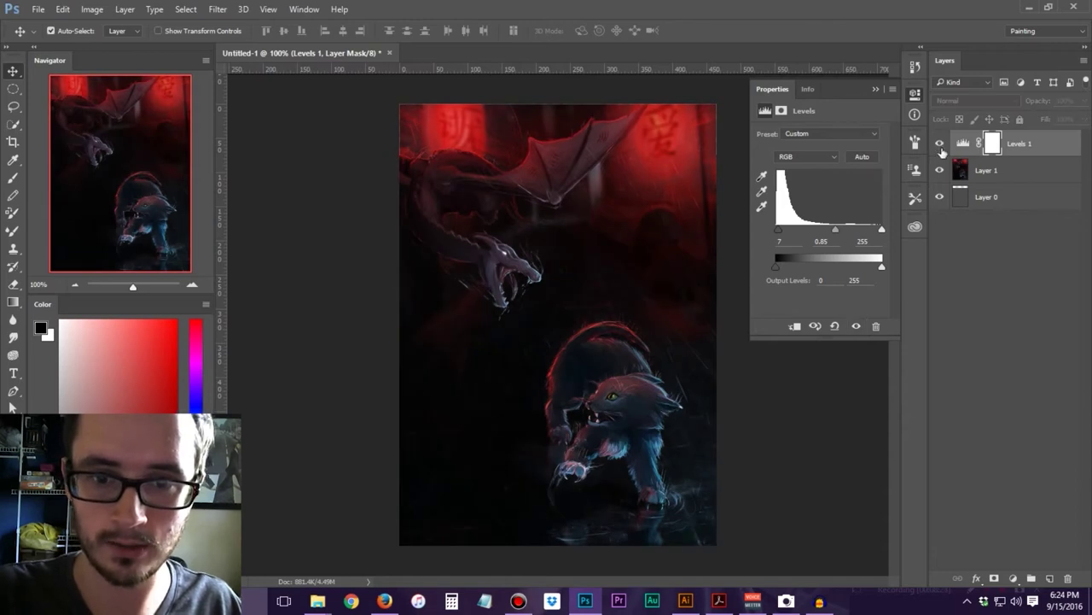
left_click(941, 145)
left_click(941, 145)
left_click(941, 144)
left_click(941, 145)
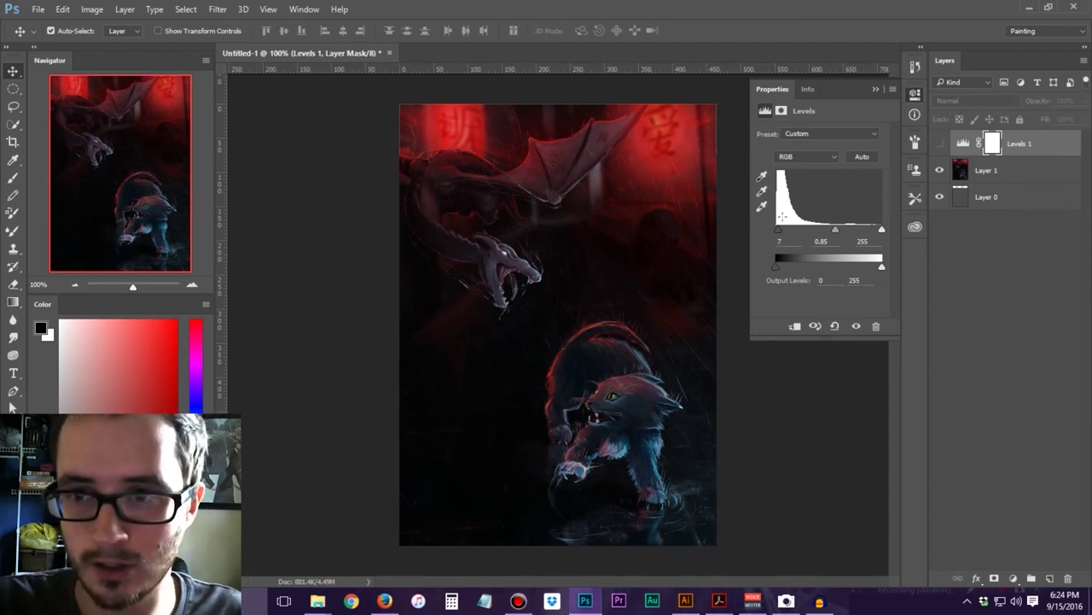
left_click_drag(779, 236, 767, 238)
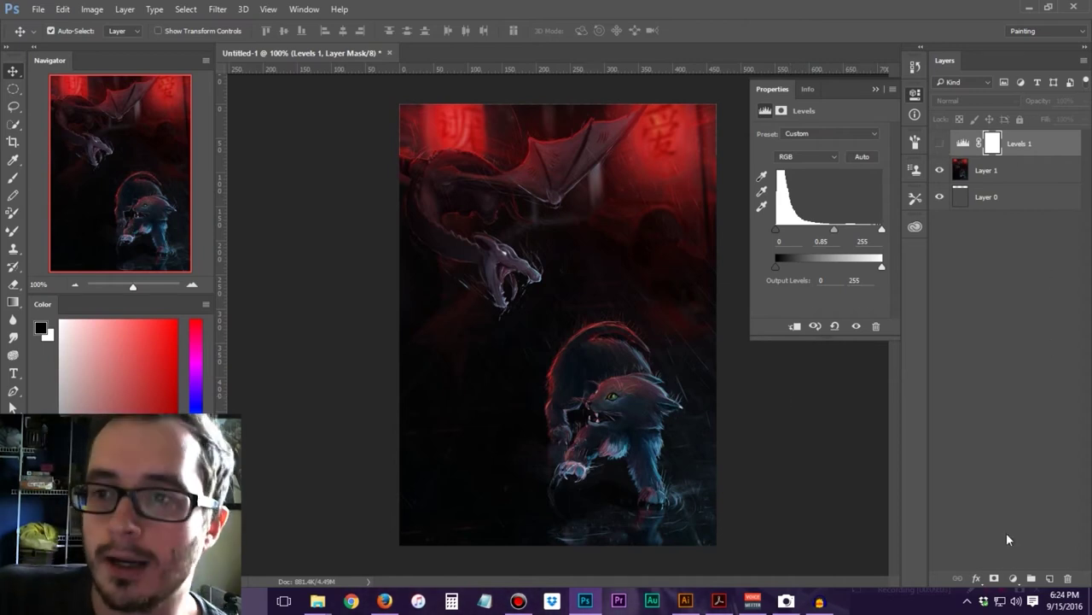
left_click(1015, 578)
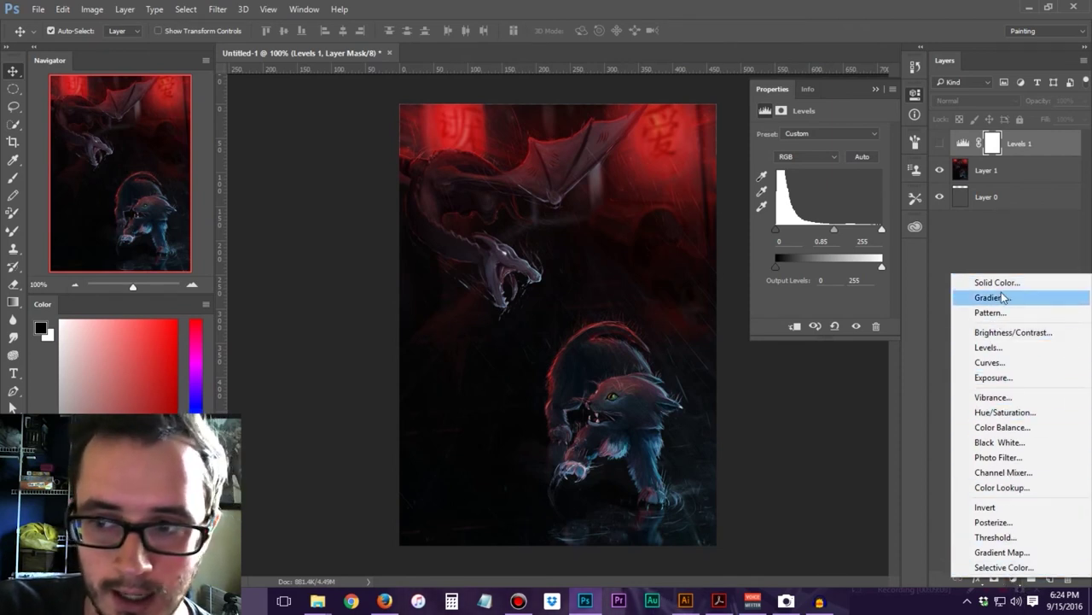
Add a Brightness/Contrast adjustment layer with brightness 92 and contrast 17
left_click(1014, 335)
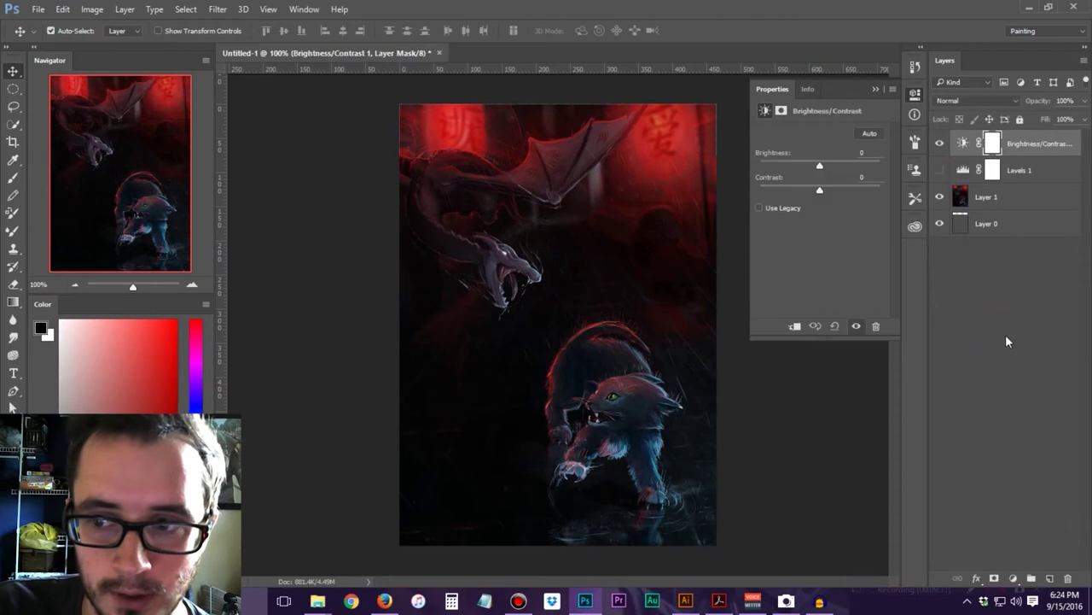
left_click_drag(822, 167, 823, 189)
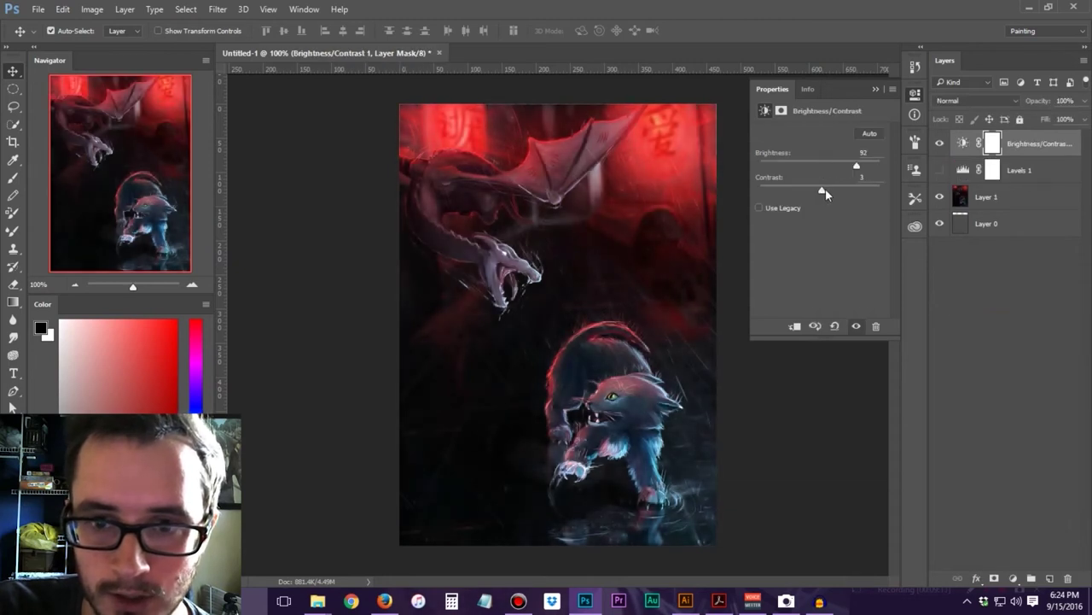
left_click(995, 578)
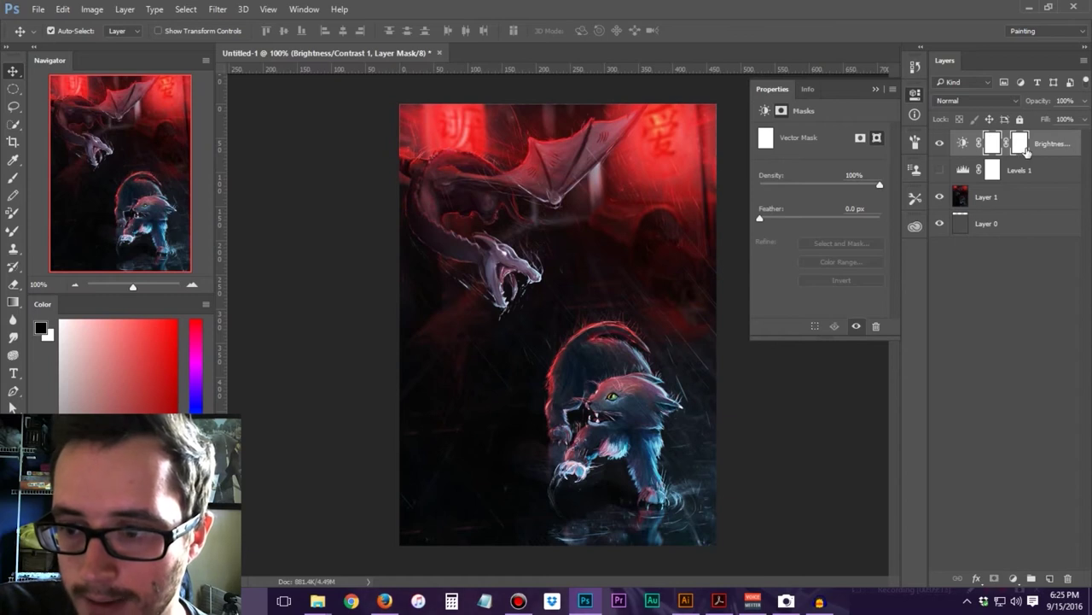
Add a Vibrance layer at Vibrance +35 and Saturation +47, then a Color Lookup layer
left_click(1013, 578)
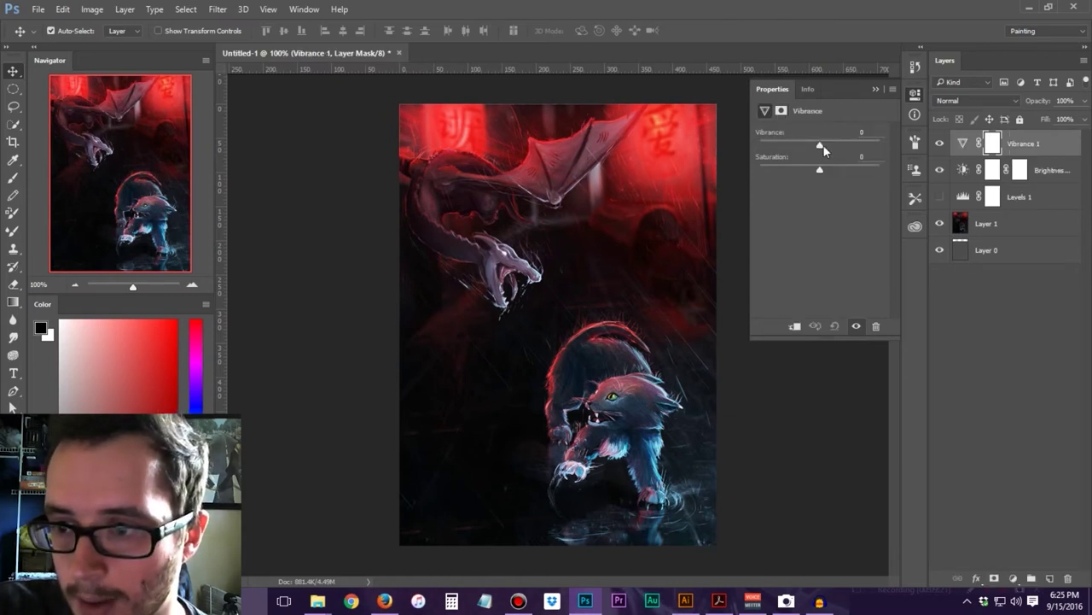
left_click_drag(821, 172, 848, 170)
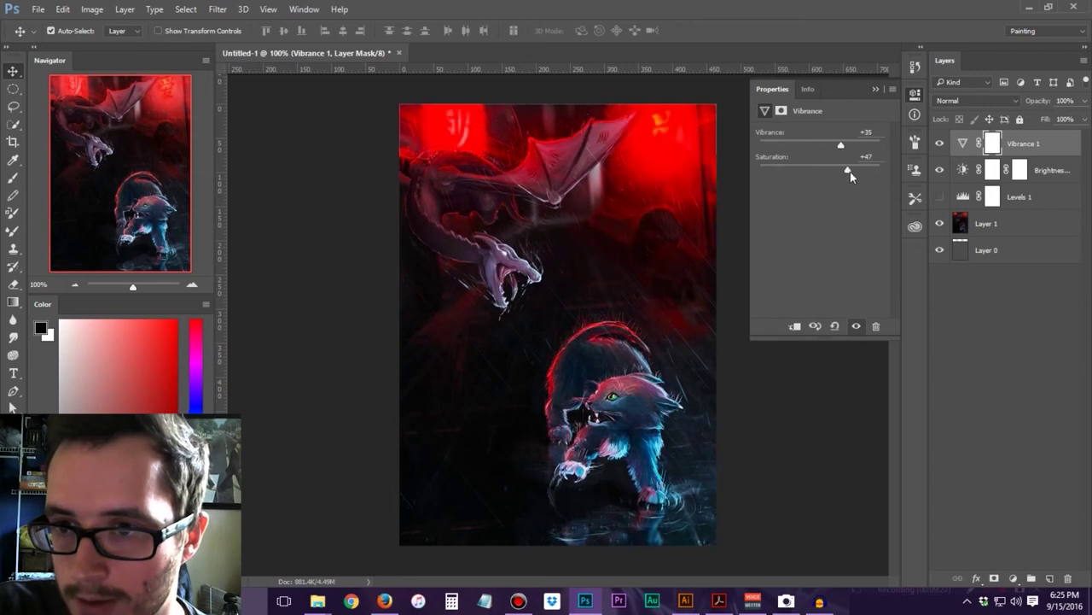
left_click(995, 578)
left_click(1013, 578)
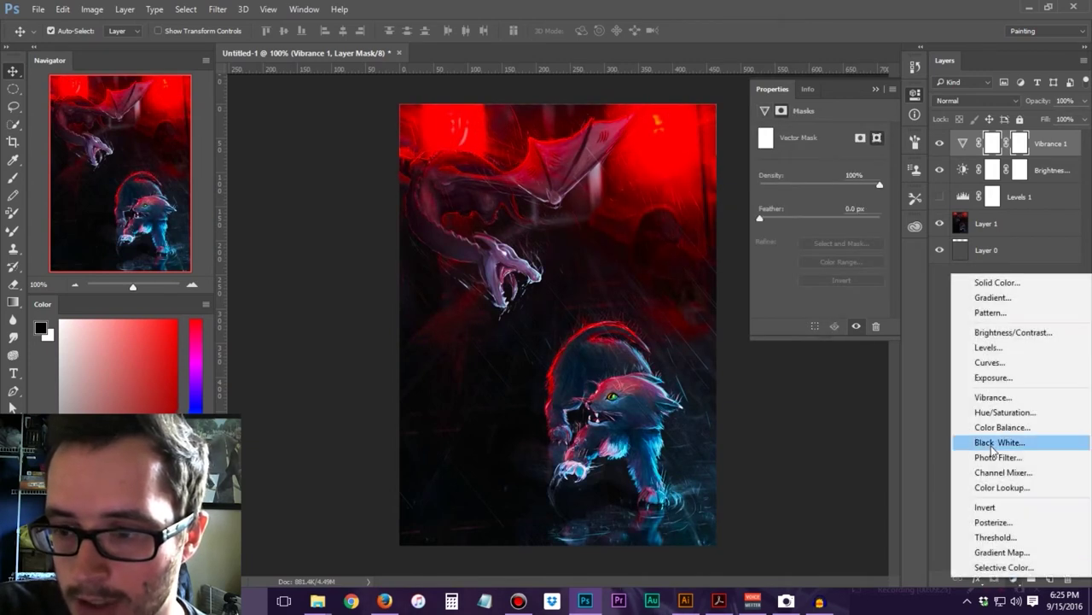
left_click(1009, 488)
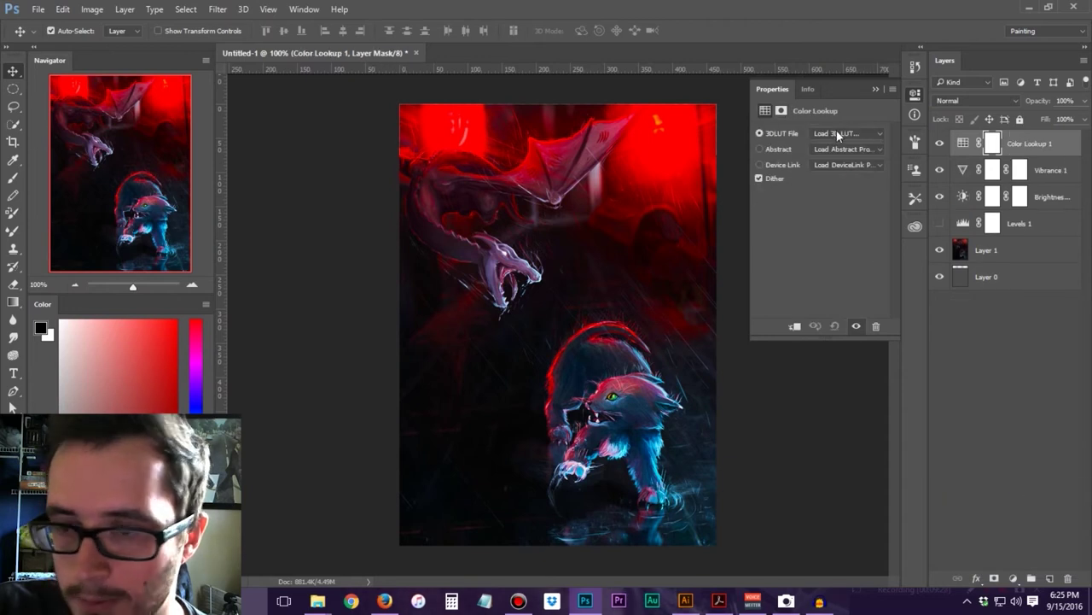
Apply the filmstock_50.3dl look and hide the Vibrance and Brightness/Contrast layers to compare
left_click(837, 134)
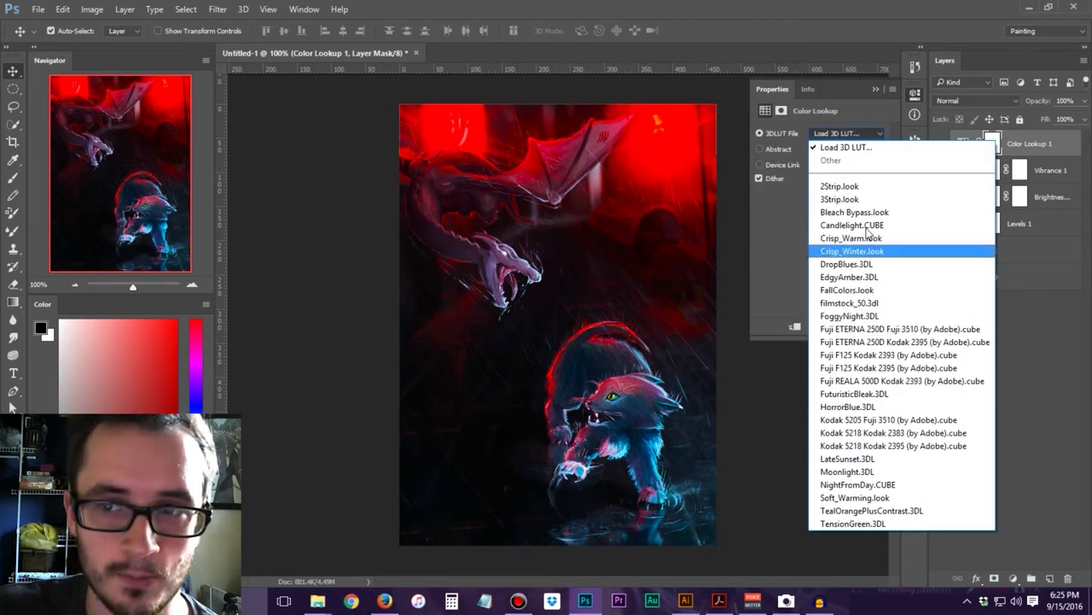
left_click(859, 304)
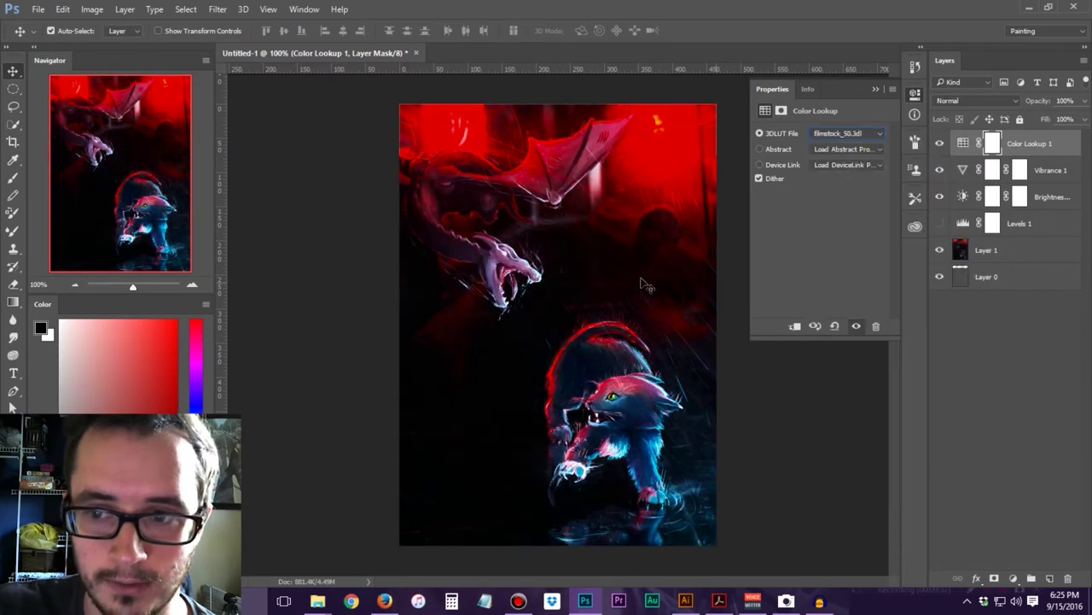
left_click(810, 130)
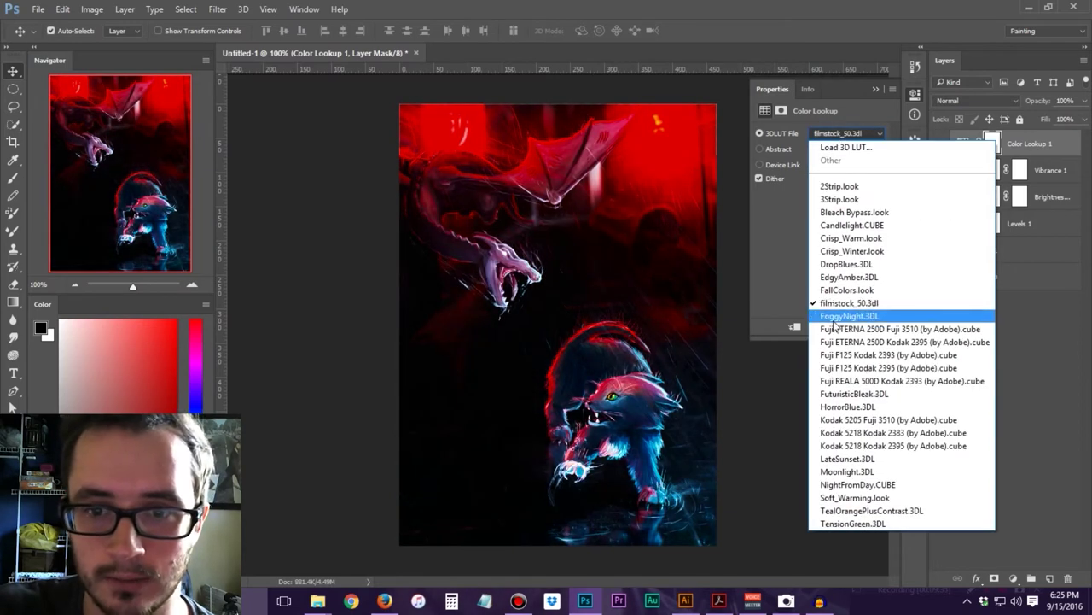
left_click(1065, 169)
left_click(939, 170)
left_click(939, 196)
left_click(939, 144)
left_click(939, 144)
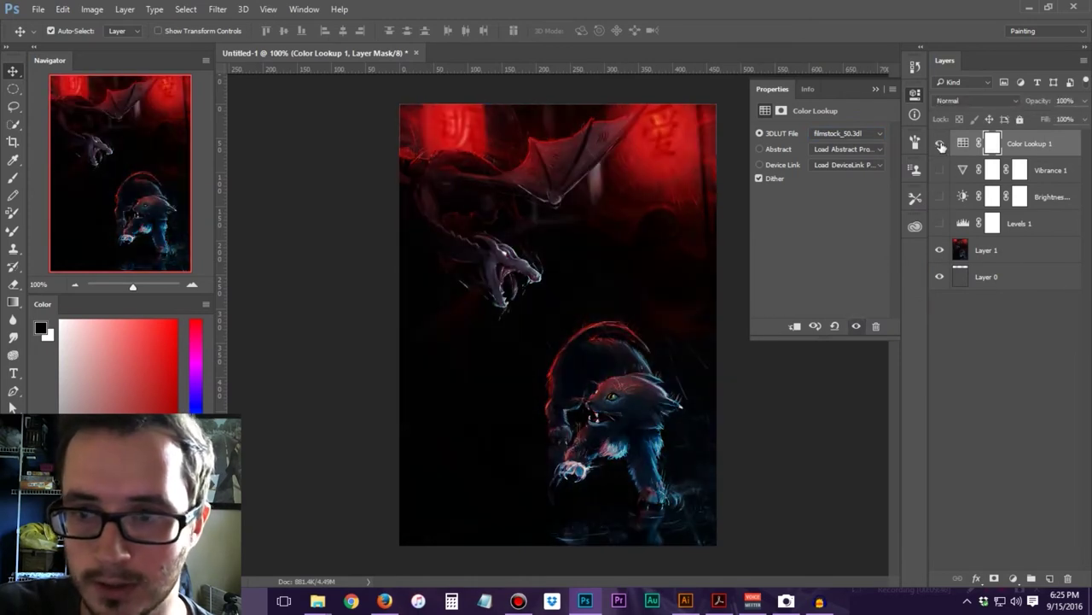
Try Crisp_Warm and Bleach Bypass looks, settle on HorrorBlue.3DL, and keep opacity at 100%
left_click(849, 134)
left_click(881, 243)
left_click(848, 134)
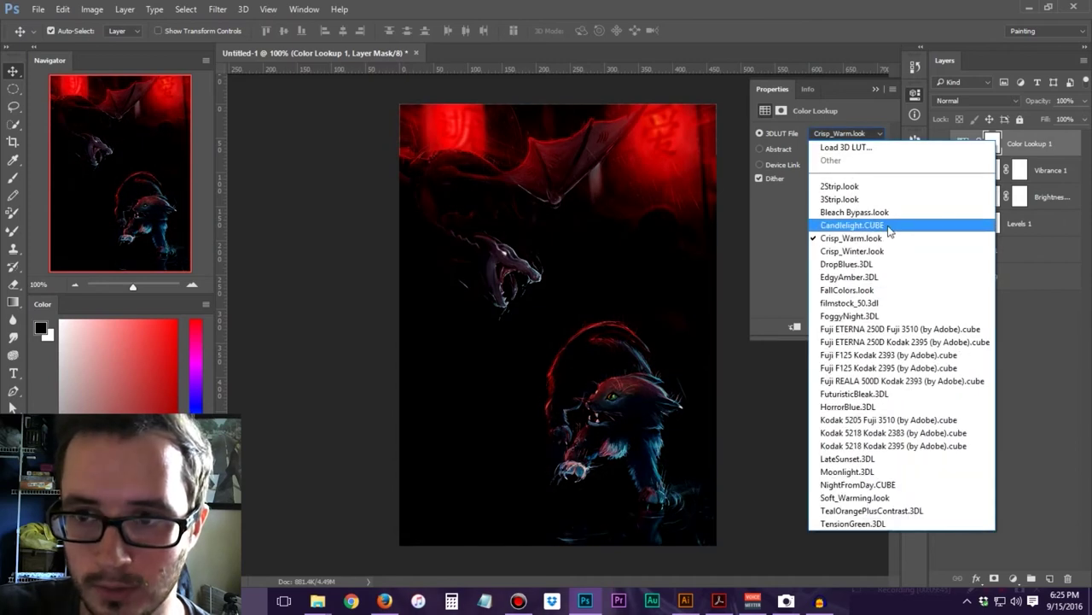
left_click(885, 211)
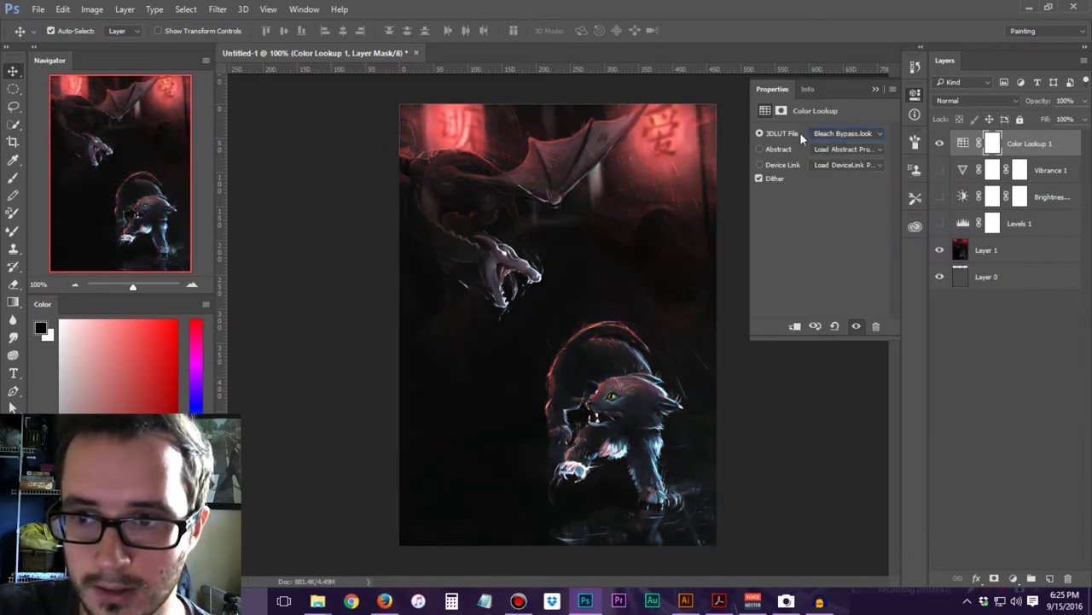
left_click(845, 134)
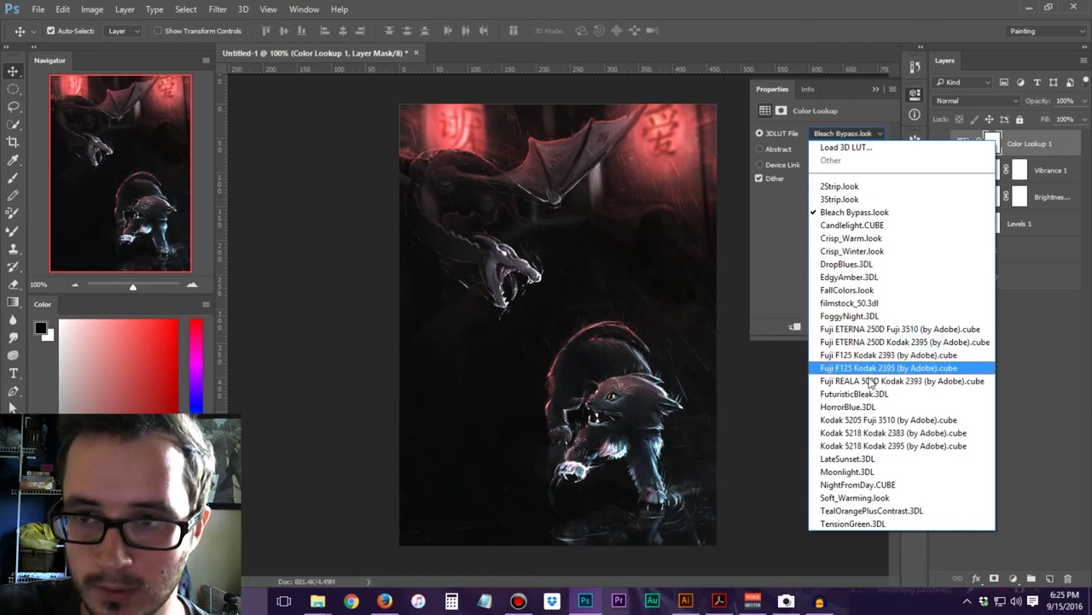
left_click(870, 407)
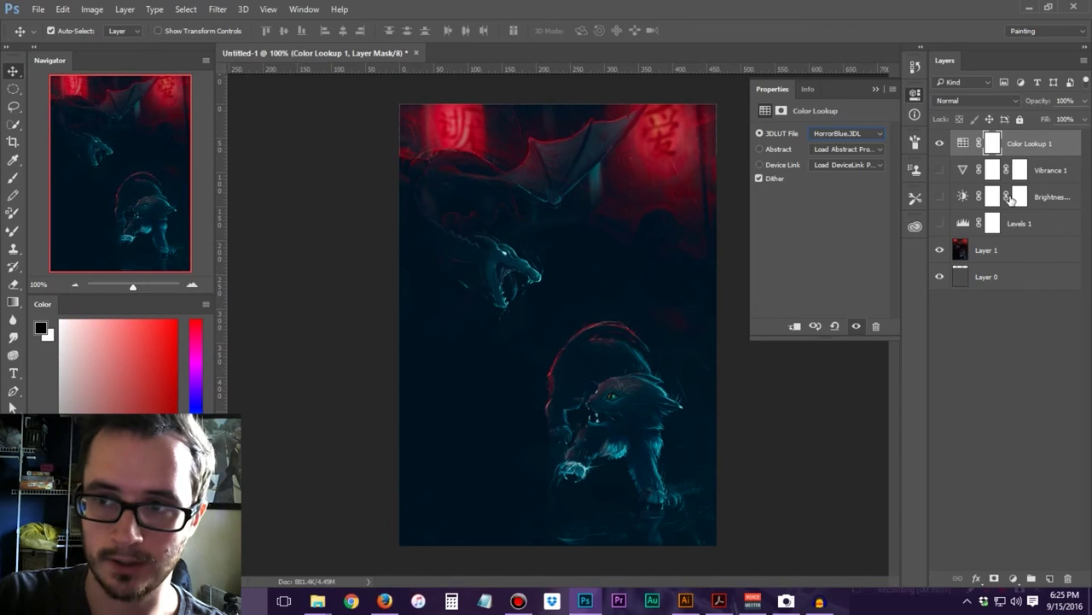
left_click(1085, 100)
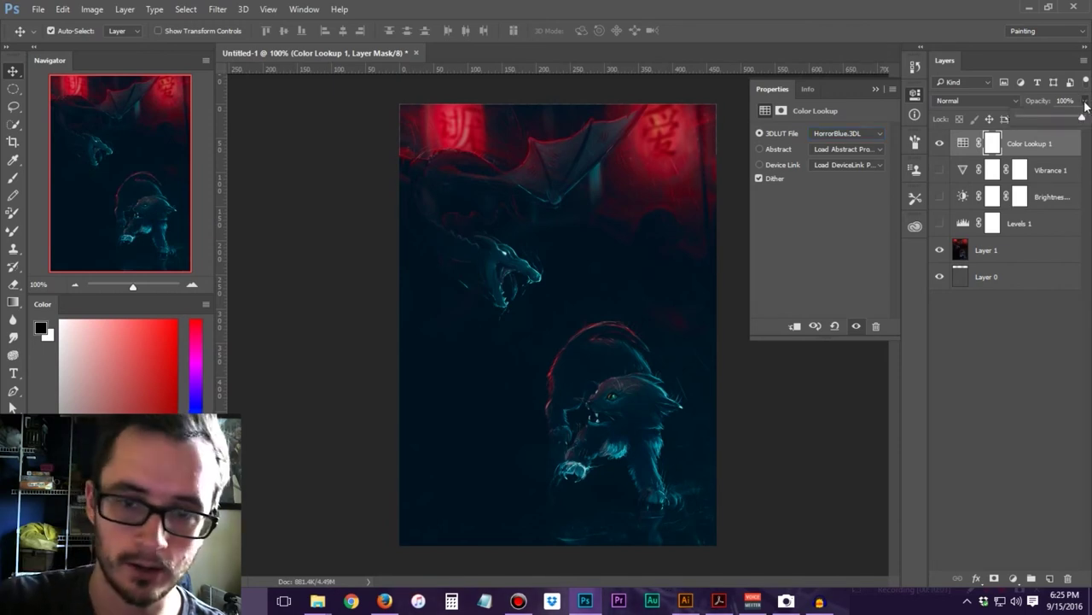
left_click(1057, 120)
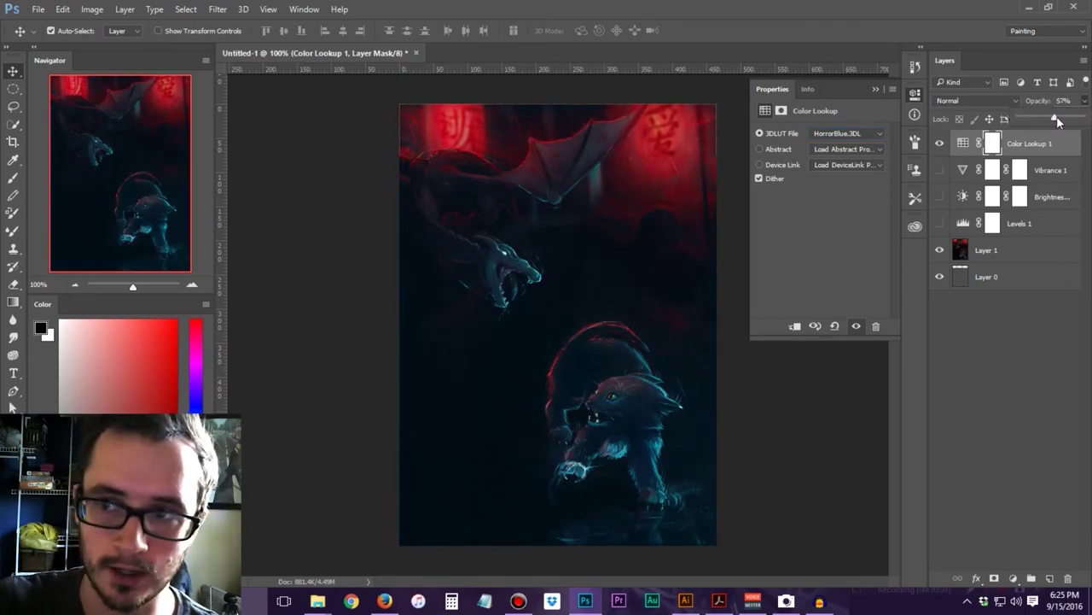
left_click_drag(1083, 121, 1090, 123)
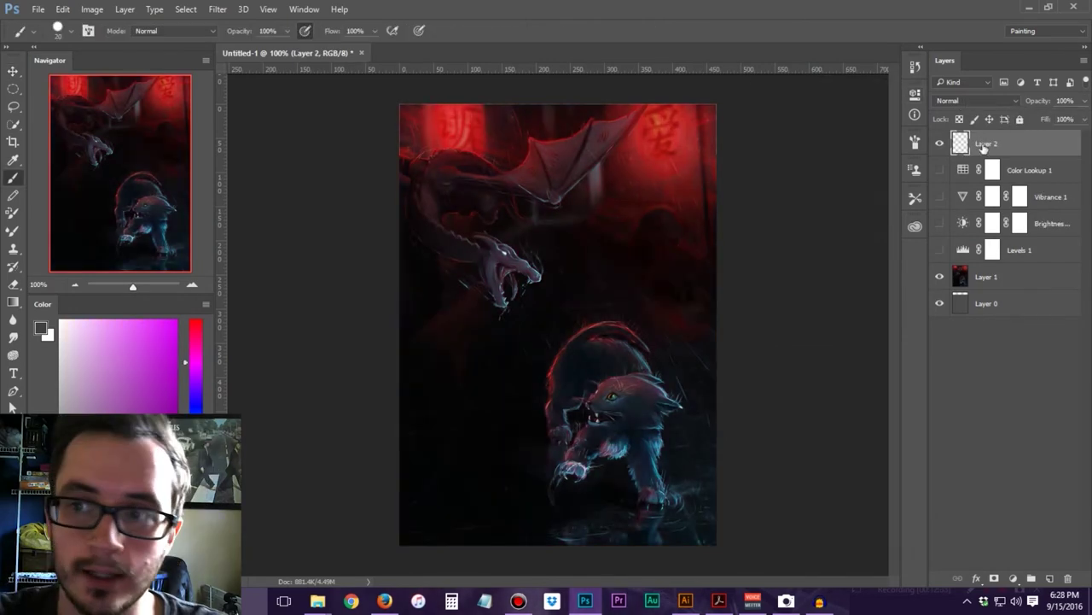
Set Layer 2's blend mode to Color Dodge
left_click(965, 101)
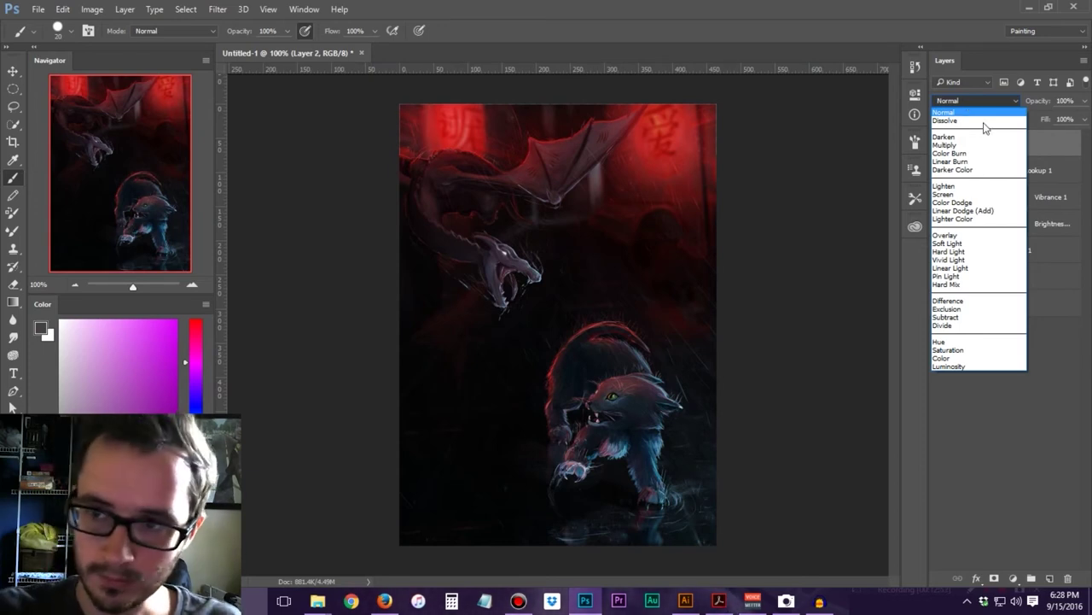
left_click(1042, 143)
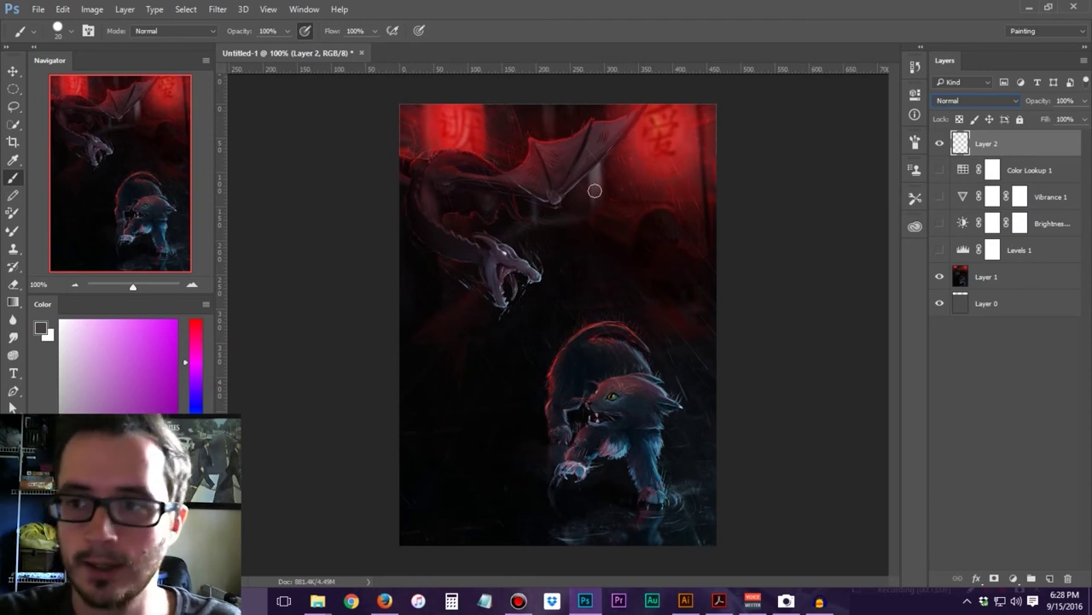
left_click(949, 102)
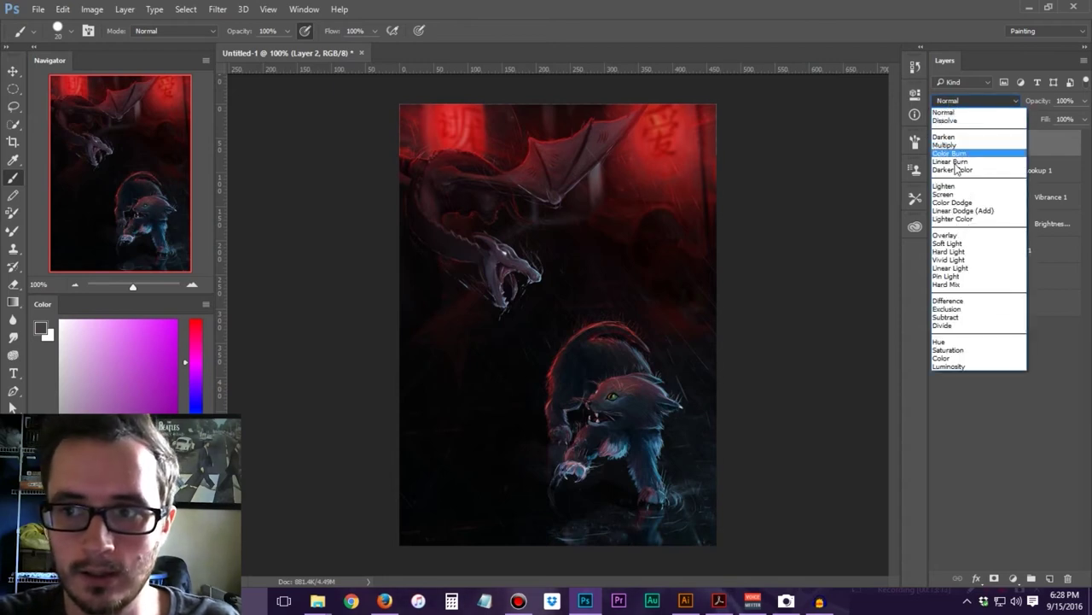
left_click(965, 202)
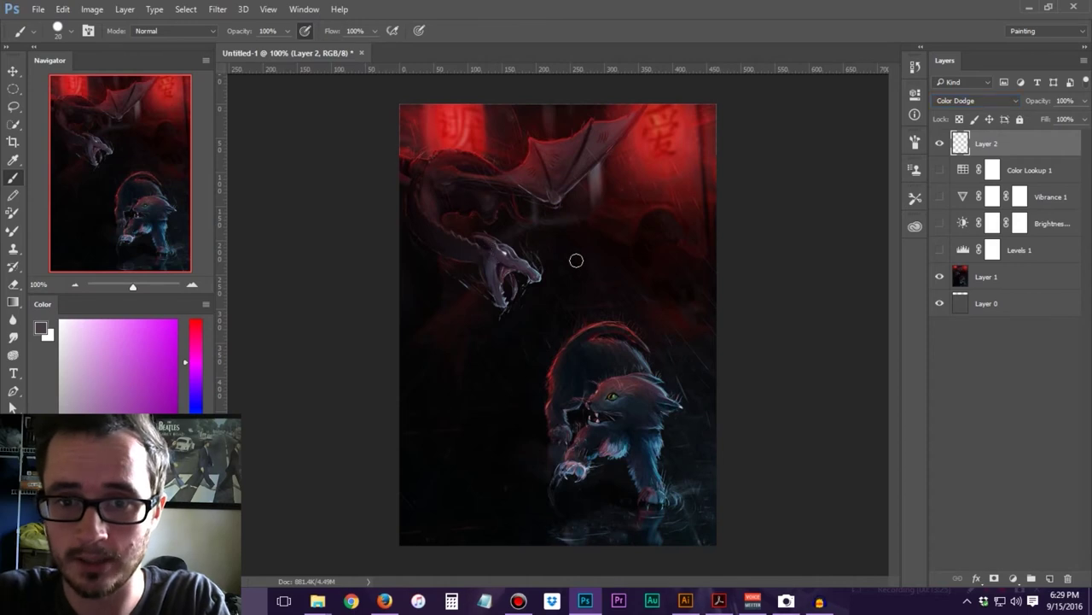
Enlarge the brush and choose a light pink painting colour
key("bracketright")
key("bracketright")
key("bracketright")
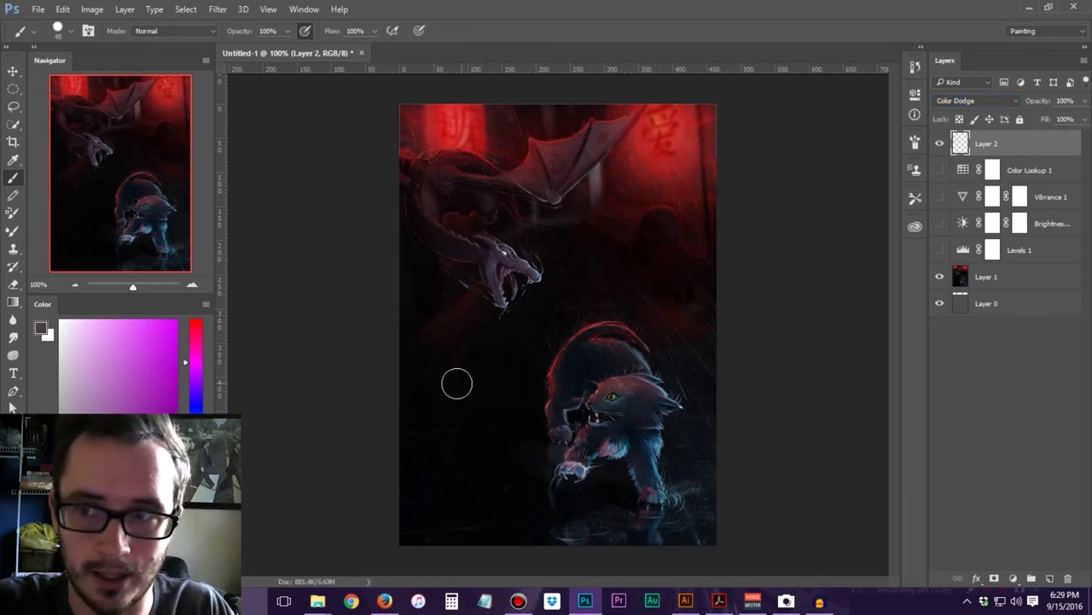
left_click(100, 397)
left_click_drag(100, 396, 101, 353)
left_click(196, 529)
left_click_drag(194, 334, 194, 321)
mouse_move(100, 350)
left_mouse_down()
mouse_move(114, 371)
mouse_move(106, 335)
left_mouse_up()
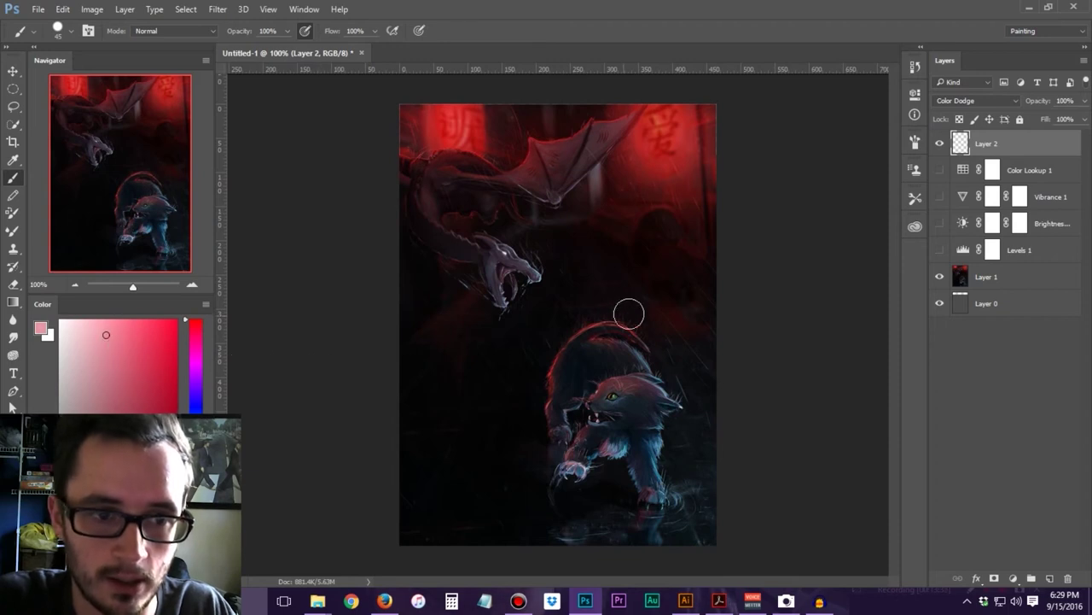
left_click_drag(639, 225, 683, 224)
Paint a soft round pink glow around the top-right lantern, keeping Layer 2 in Color Dodge
right_click(661, 218)
left_click(744, 305)
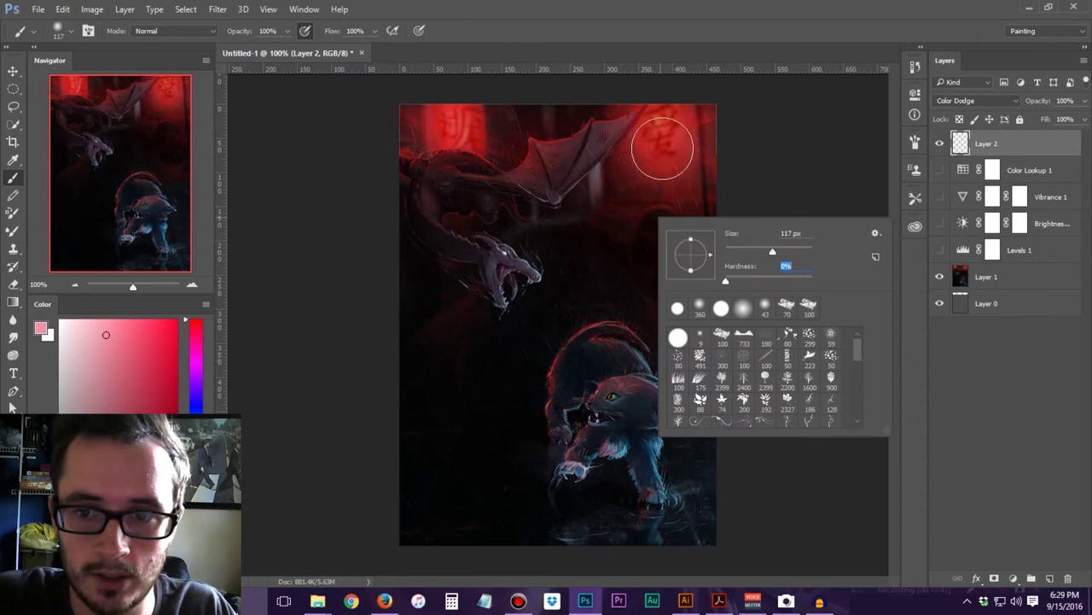
left_click(646, 145)
mouse_move(664, 164)
left_mouse_down()
mouse_move(682, 137)
mouse_move(640, 170)
mouse_move(678, 129)
mouse_move(644, 181)
left_mouse_up()
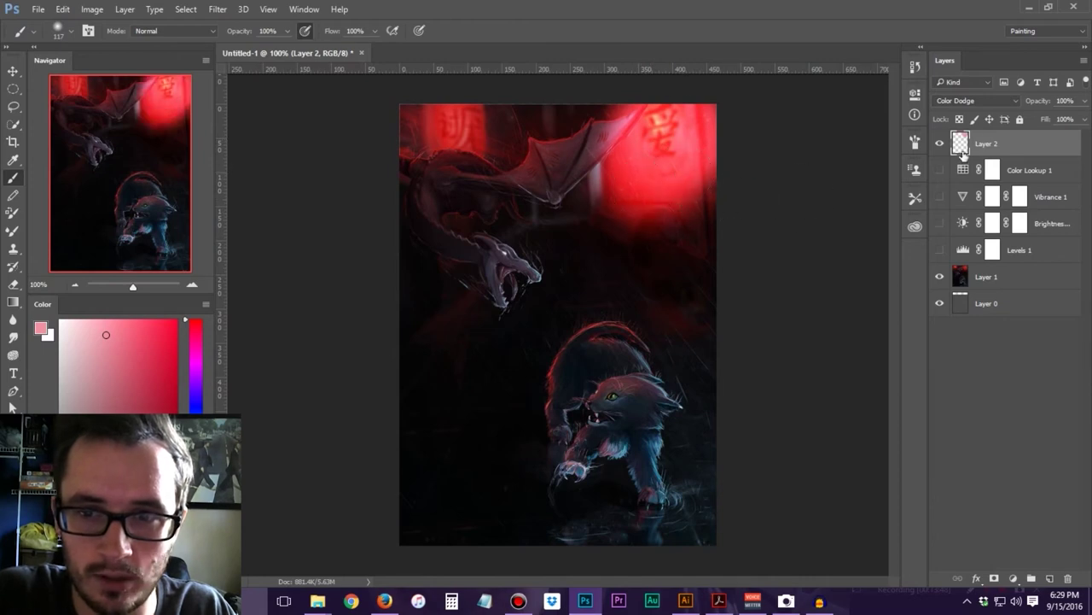
left_click(973, 101)
left_click(973, 113)
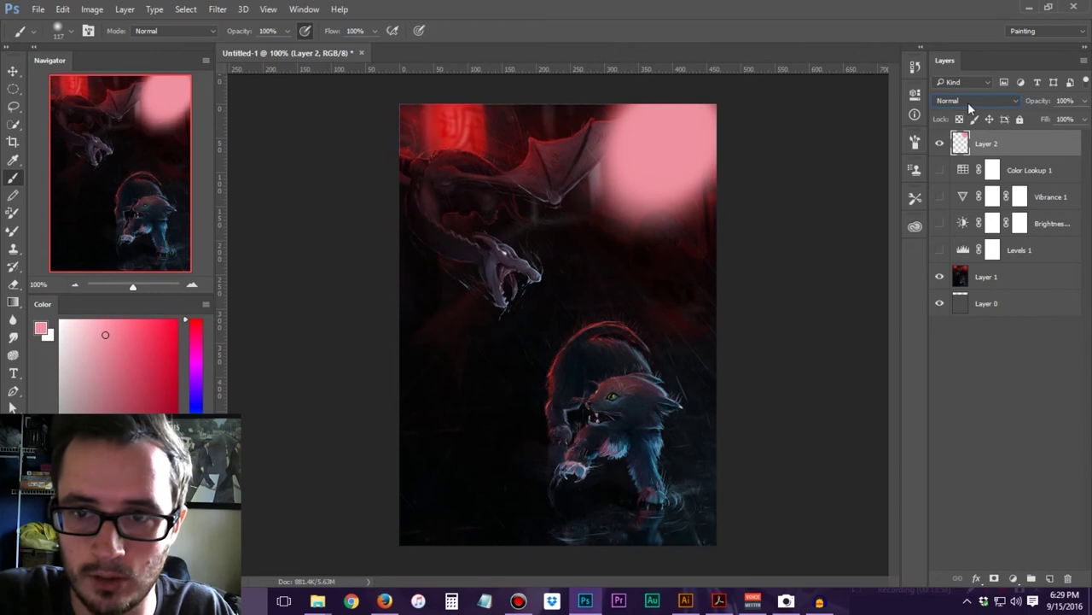
left_click(967, 103)
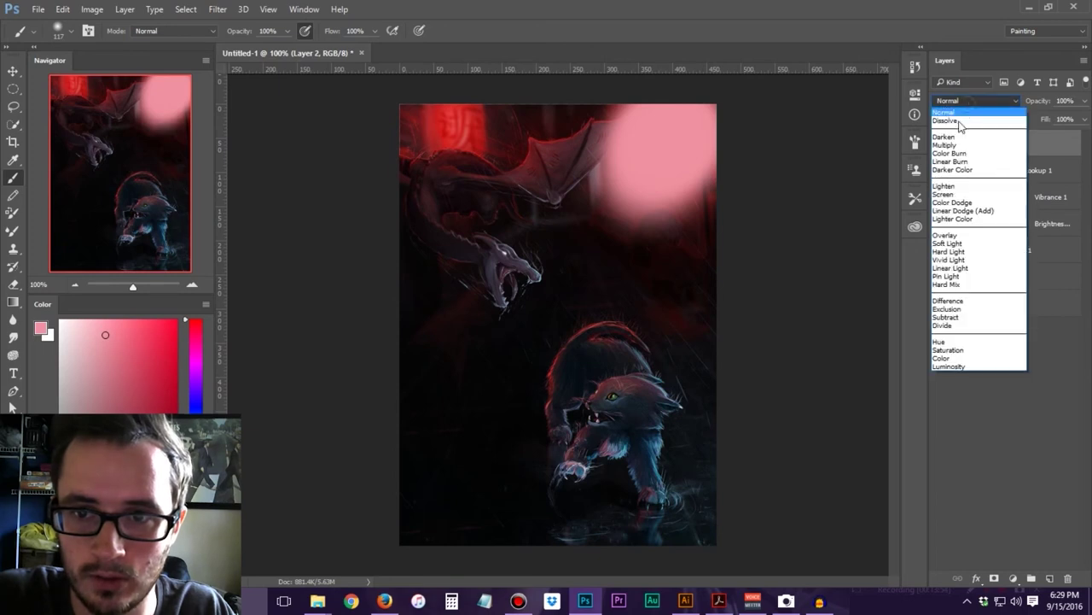
left_click(959, 205)
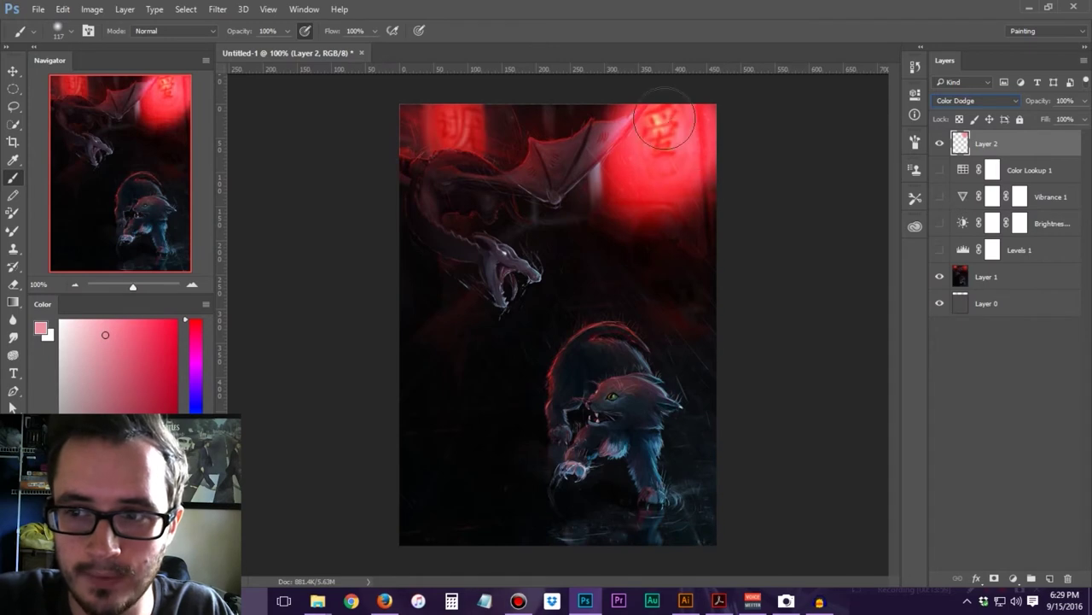
Brighten the dragon's wing with strokes, then step back the unwanted glow strokes
mouse_move(512, 203)
left_mouse_down()
mouse_move(624, 119)
mouse_move(453, 196)
mouse_move(627, 122)
mouse_move(452, 234)
left_mouse_up()
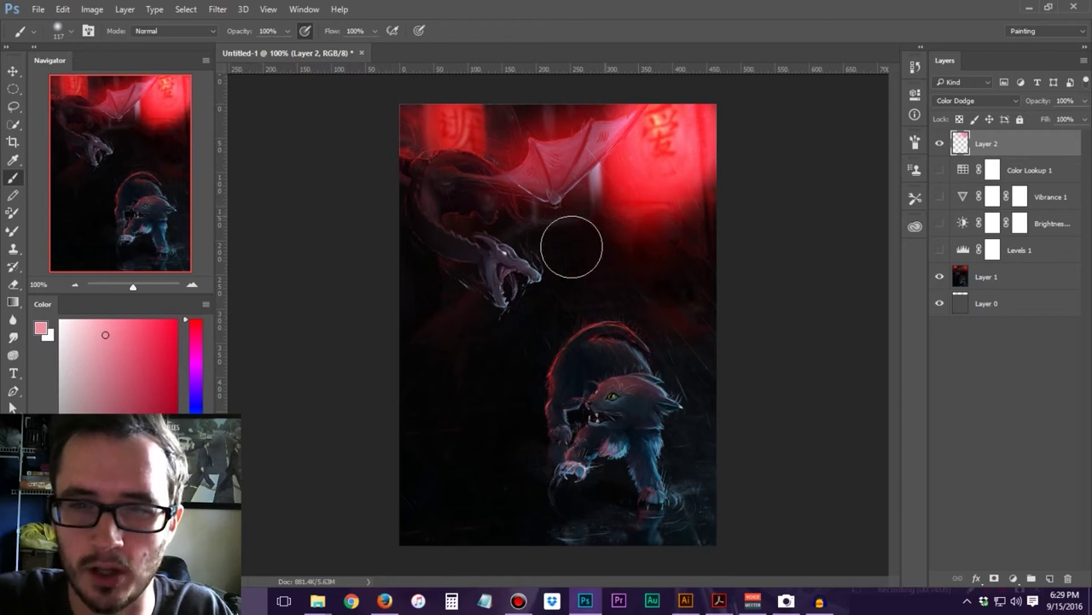
left_click_drag(571, 247, 607, 196)
mouse_move(717, 233)
left_mouse_down()
mouse_move(577, 256)
mouse_move(494, 223)
mouse_move(680, 251)
left_mouse_up()
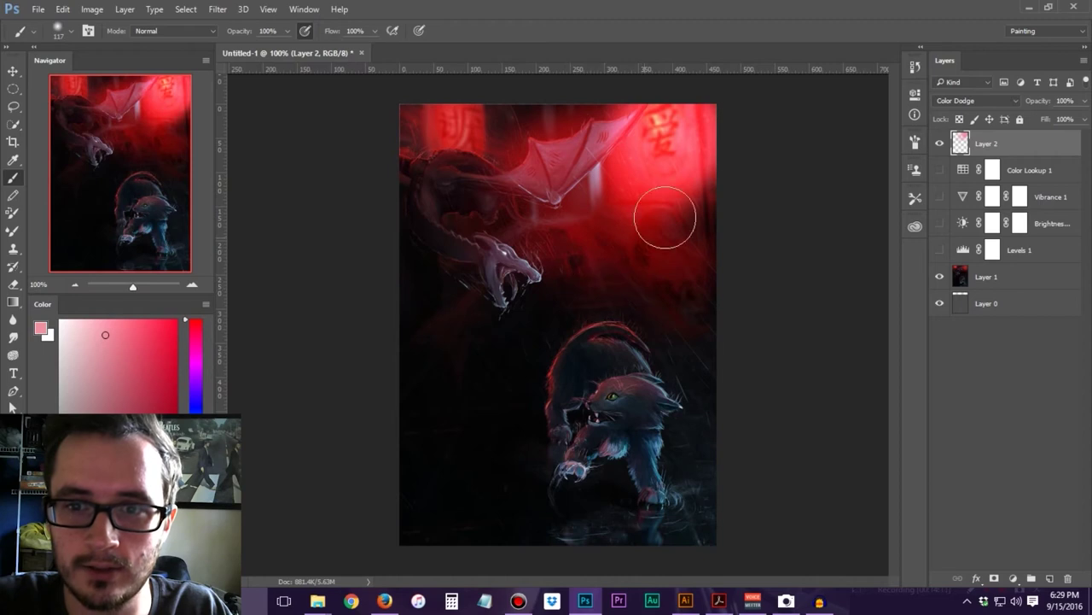
key("ctrl+alt")
key("ctrl+alt+z")
key("ctrl+alt+z")
key("ctrl+alt+z")
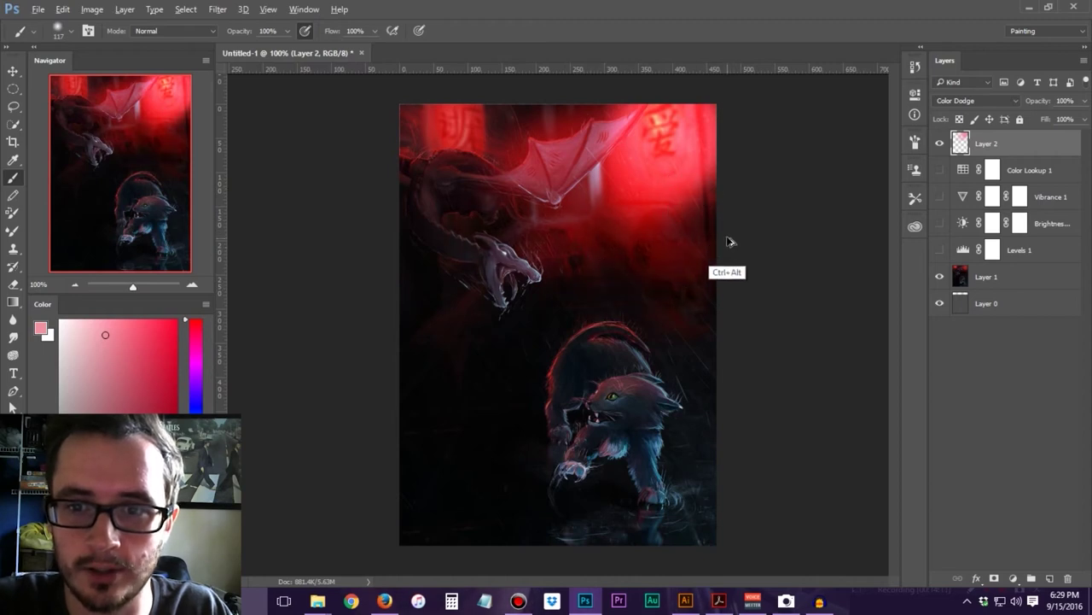
key("ctrl+alt+z")
key("ctrl+alt+z")
key("ctrl+alt+z")
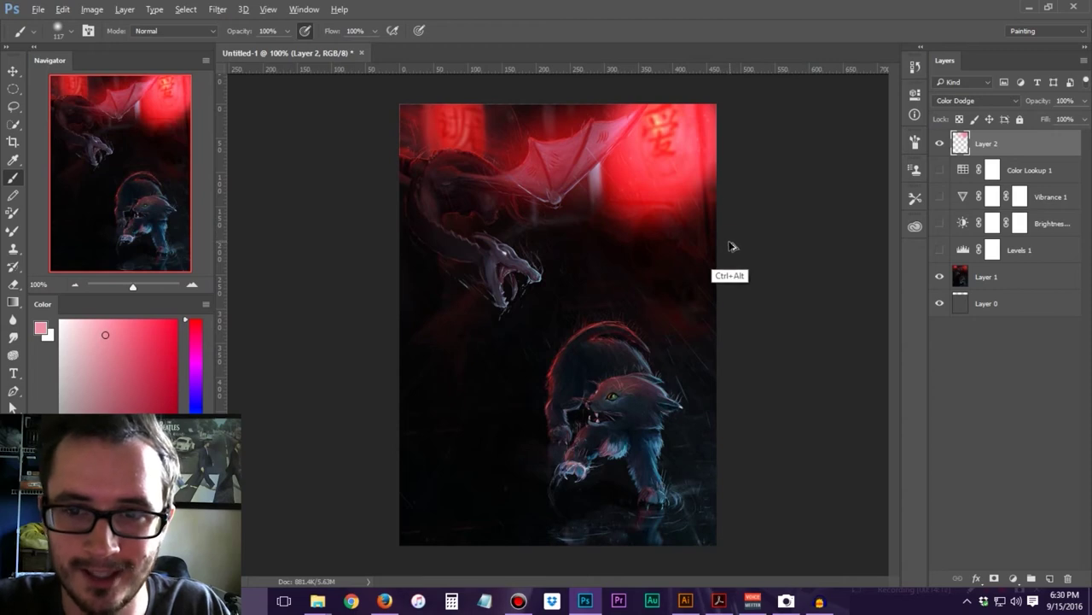
Brighten the glow of the upper-left lantern
left_click_drag(444, 122, 451, 128)
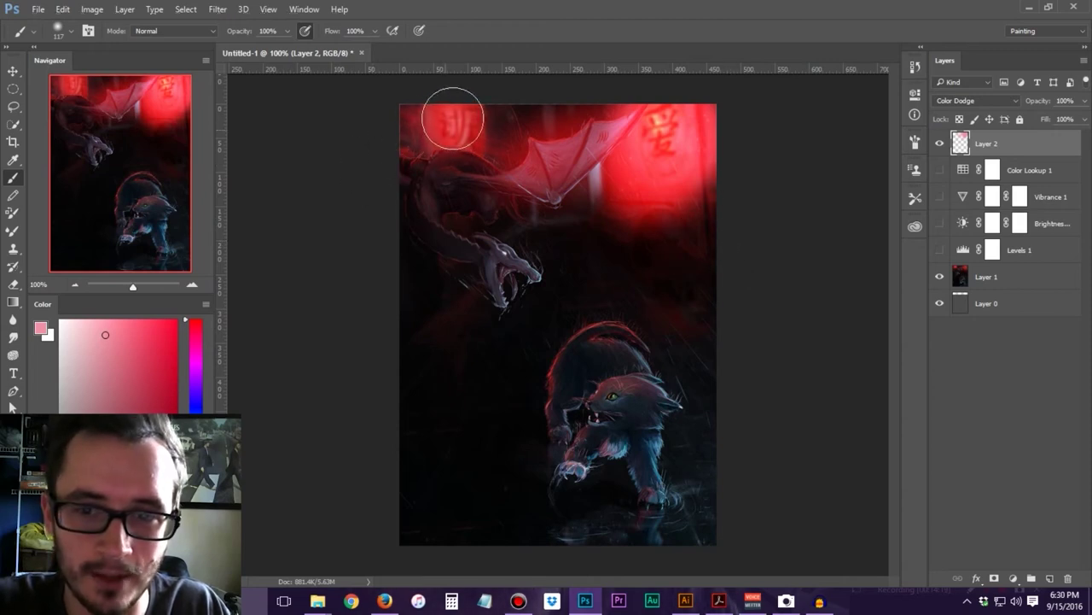
left_click(451, 115)
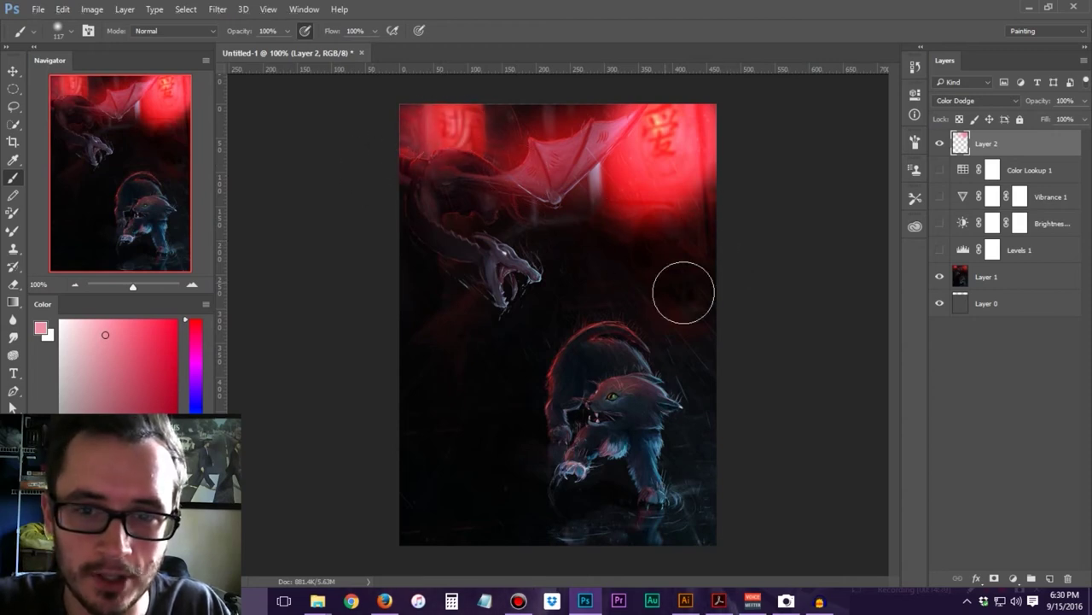
left_click(975, 100)
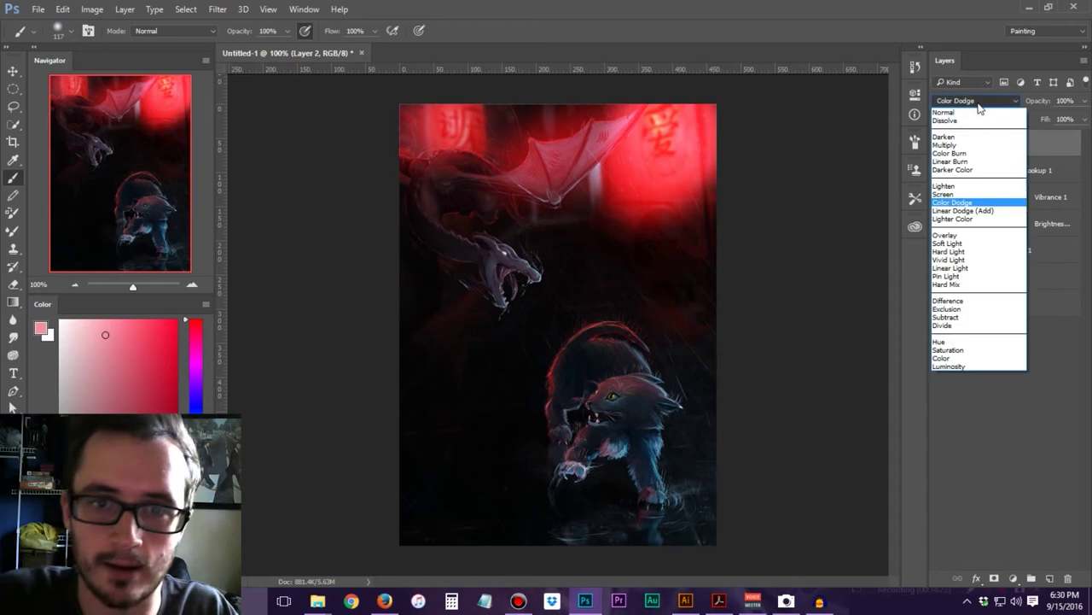
Try Overlay and then Screen blending on the pink glow layer
left_click(964, 235)
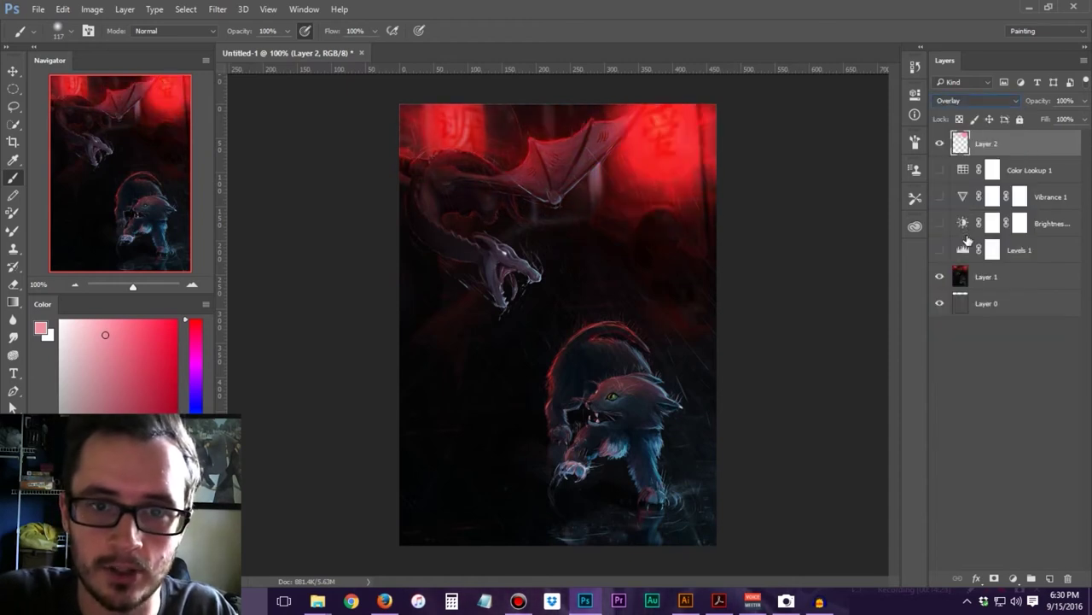
left_click(969, 103)
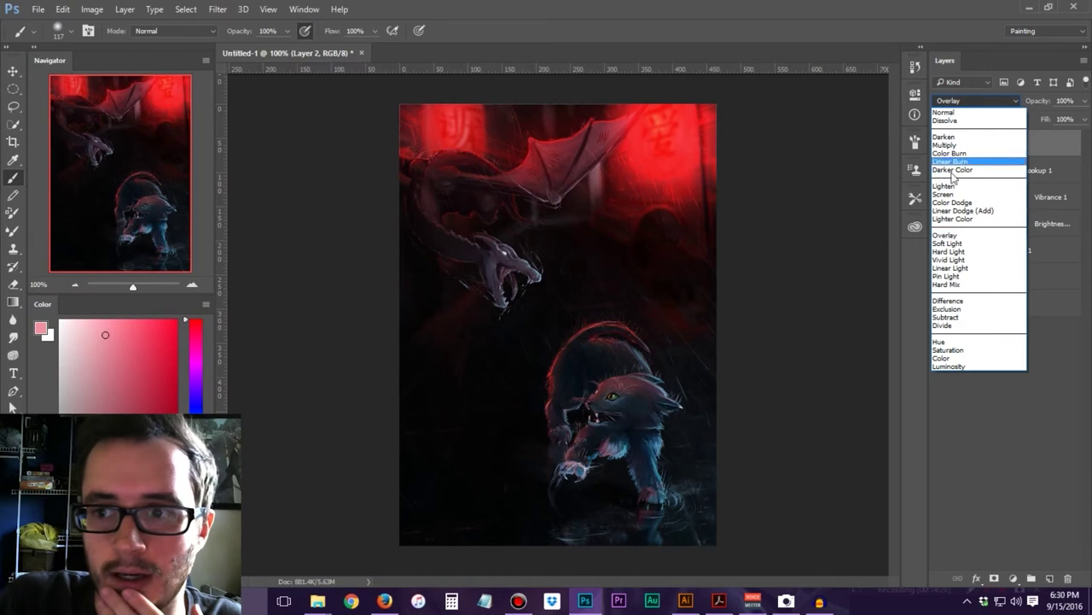
left_click(962, 237)
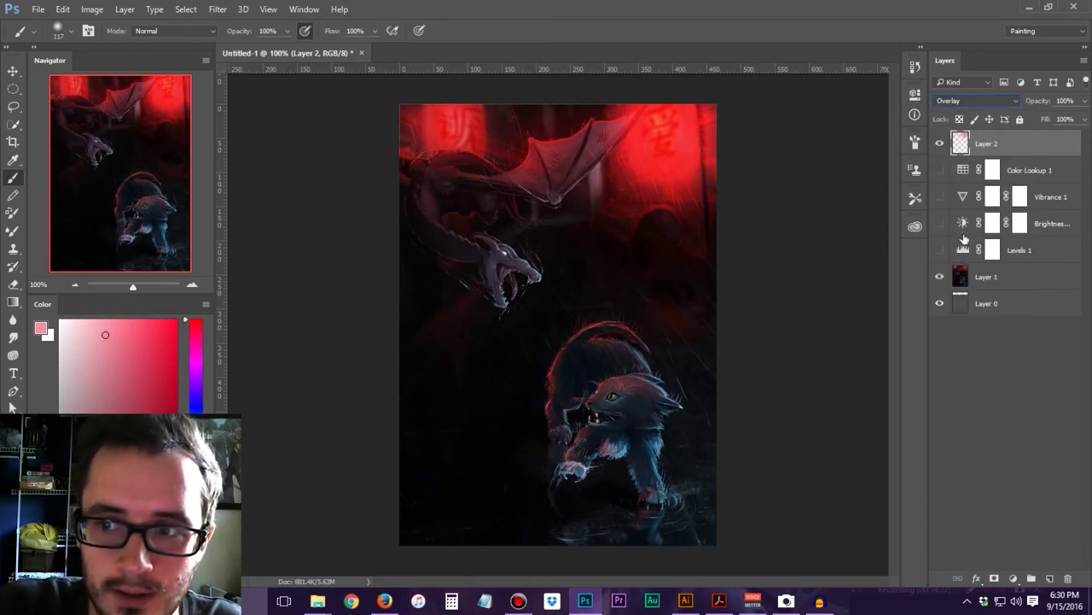
left_click(986, 104)
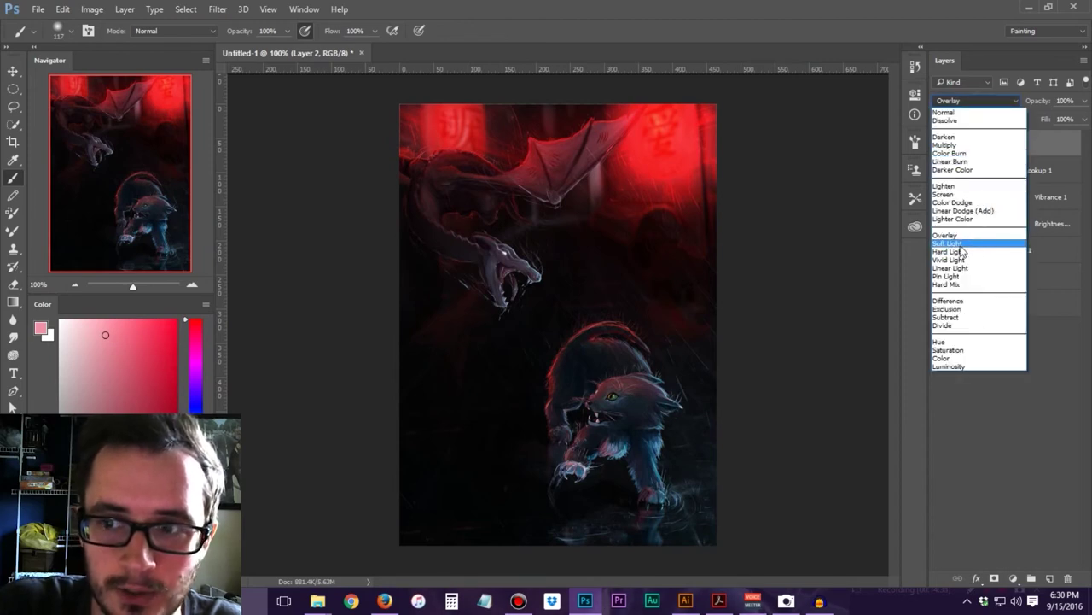
left_click(968, 195)
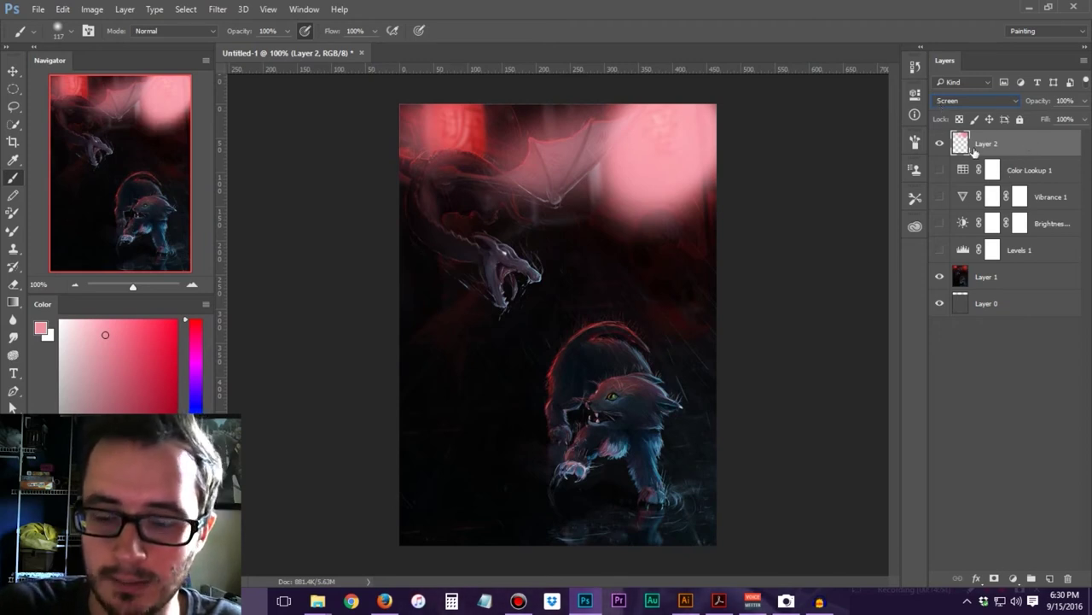
Delete the pink glow Layer 2 and add a fresh empty layer on top
left_click(1068, 578)
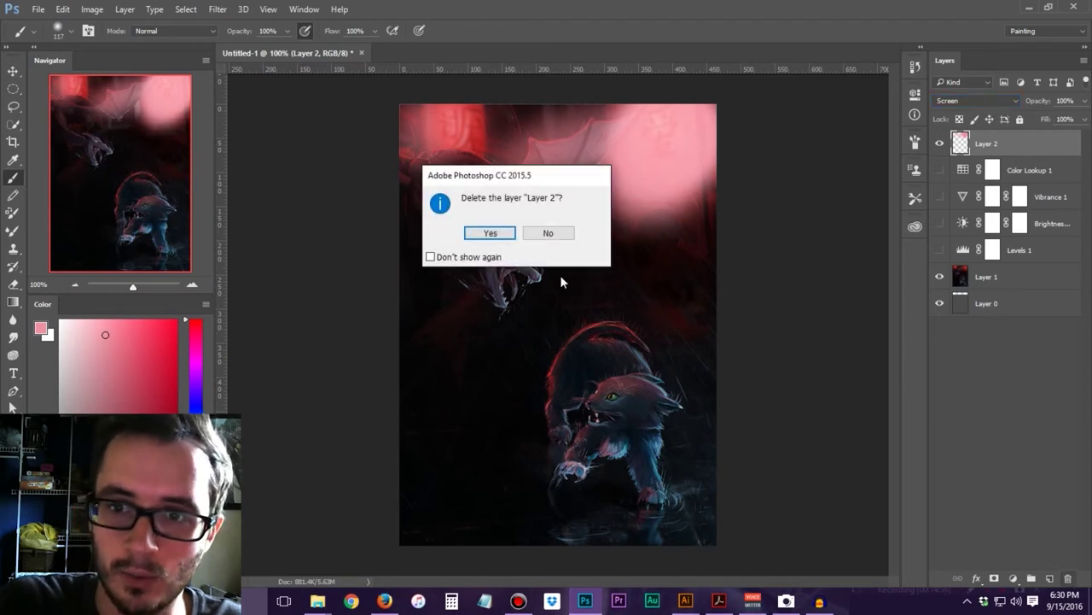
left_click(490, 233)
left_click(1050, 578)
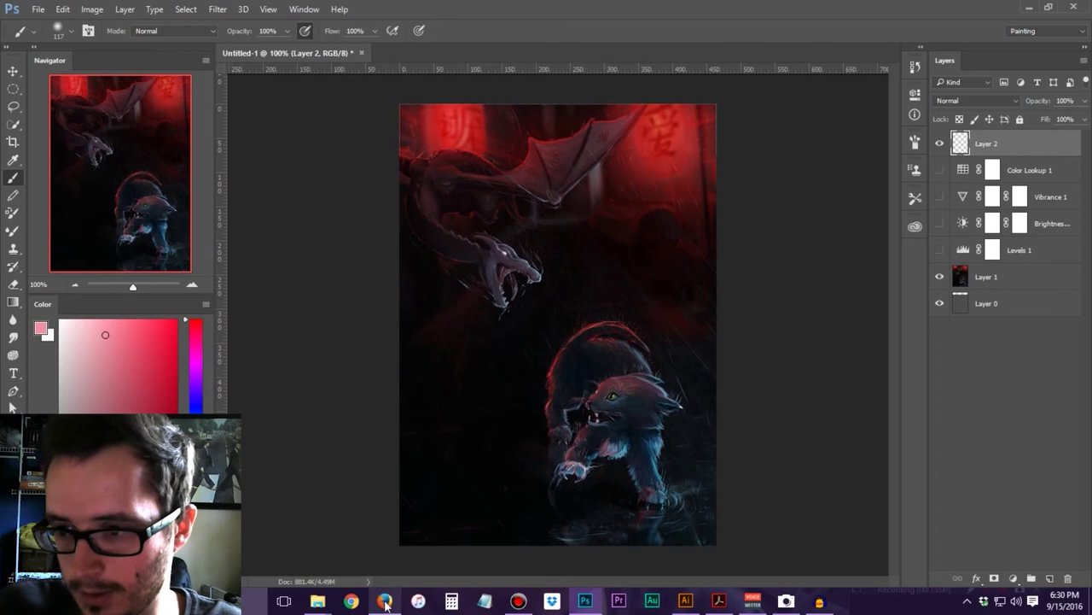
left_click_drag(381, 603, 558, 325)
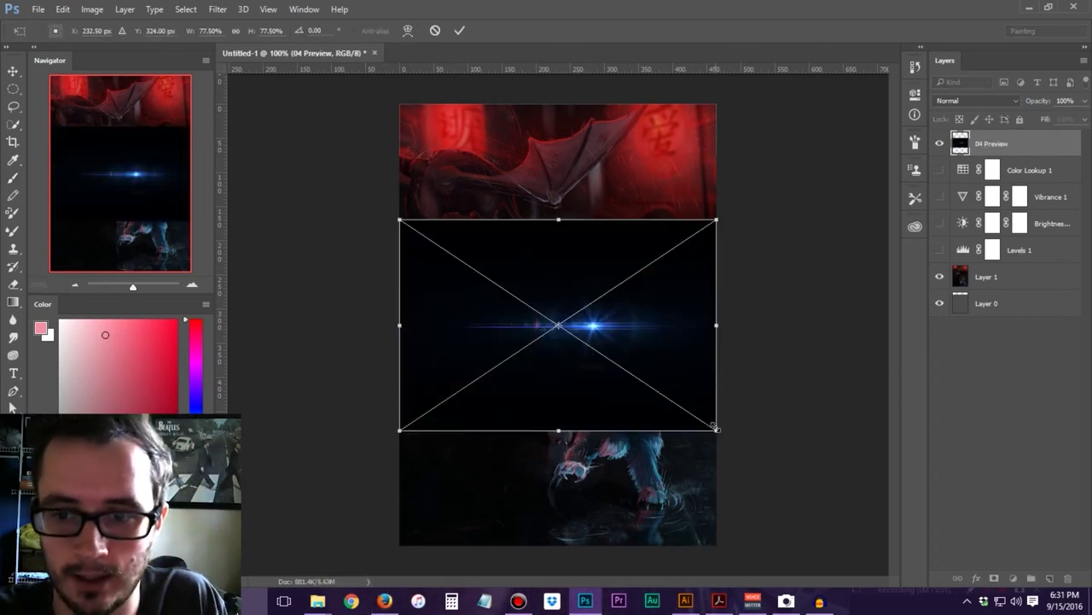
Enlarge, tilt and move the 04 Preview flare to the top right, set to Screen blending
left_click_drag(720, 439, 762, 450)
mouse_move(568, 392)
left_mouse_down()
mouse_move(621, 276)
mouse_move(610, 245)
left_mouse_up()
key("Return")
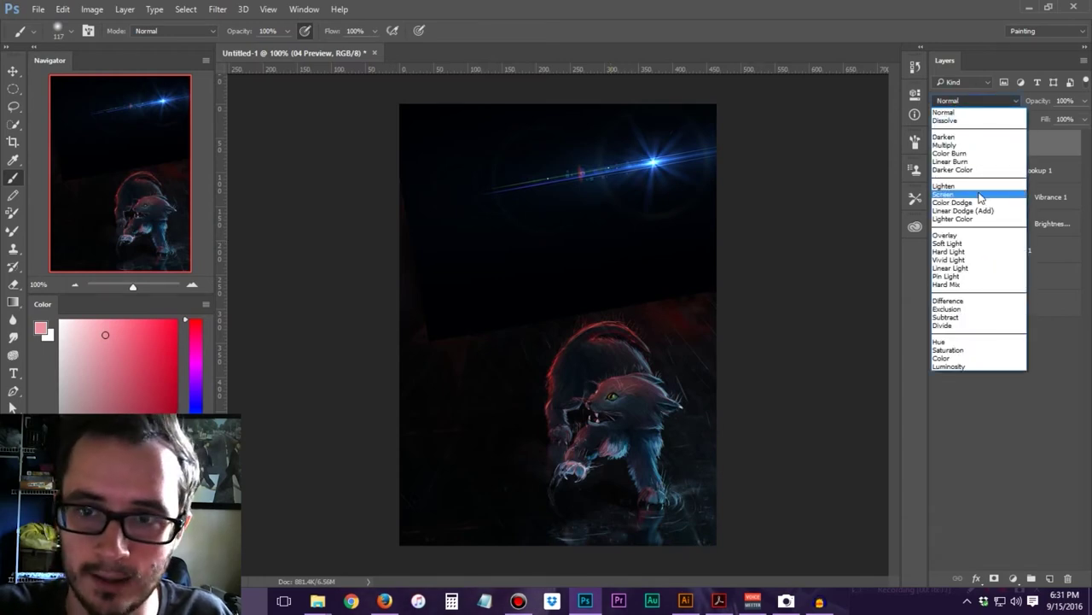
left_click(980, 194)
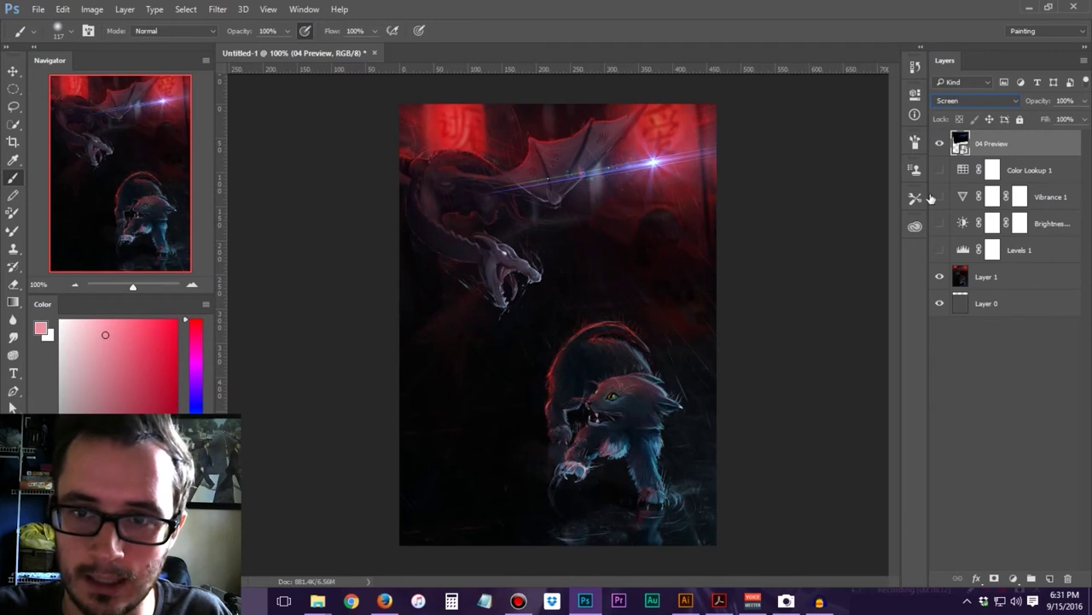
key("v")
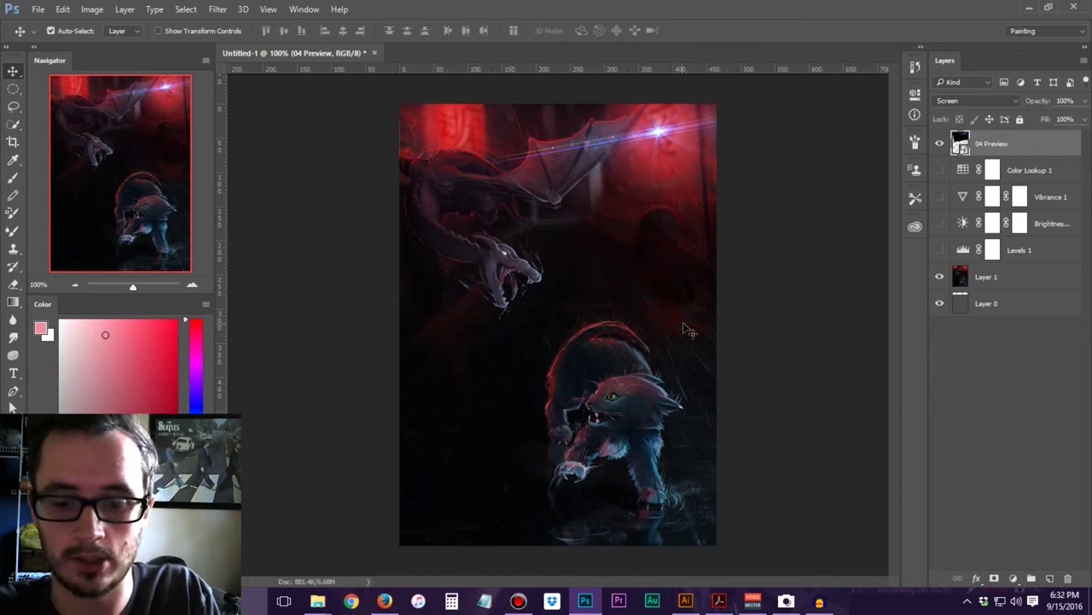
key("ctrl+u")
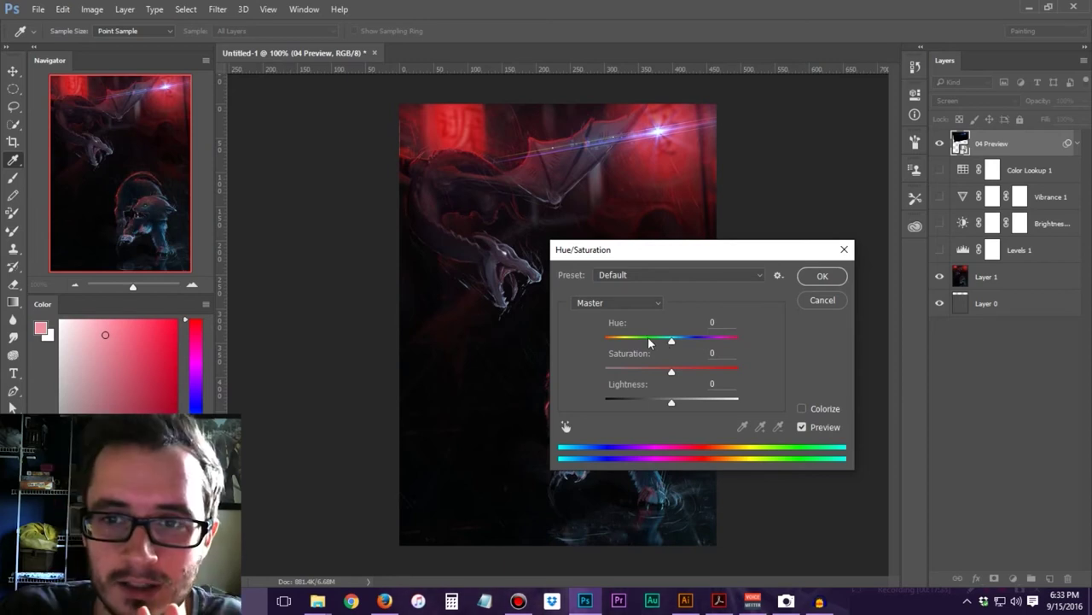
Shift the flare's hue about +122 to tint it pink and nudge its position
left_click_drag(672, 341, 725, 345)
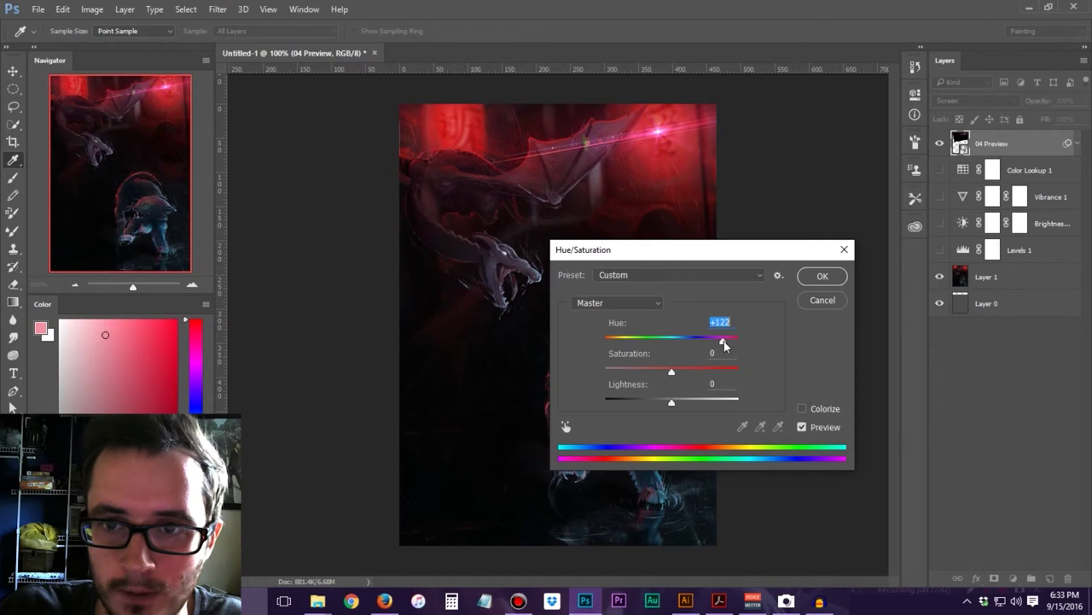
left_click(822, 277)
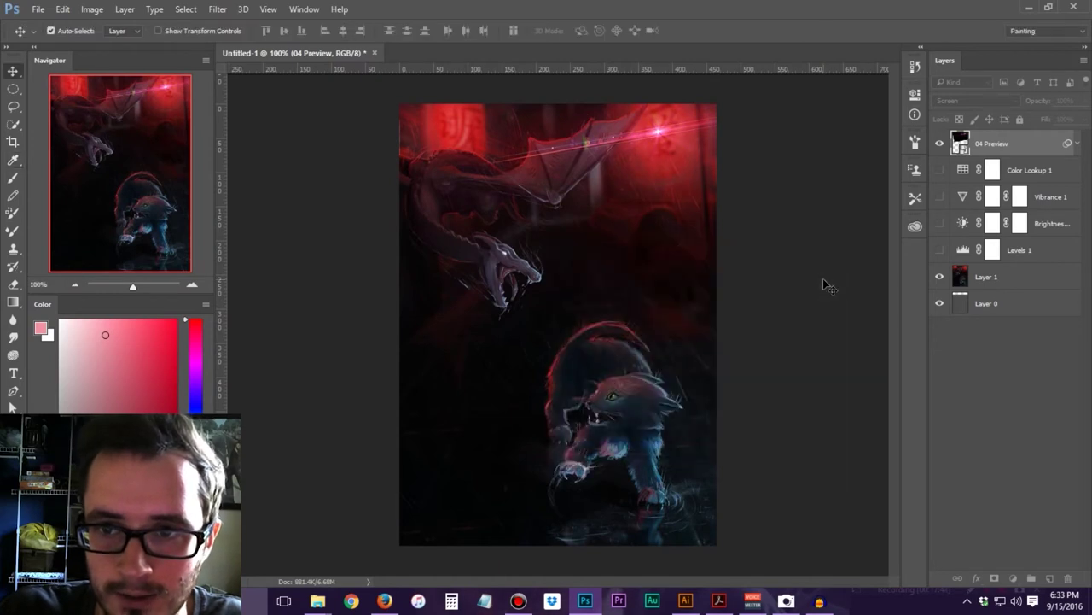
mouse_move(661, 132)
left_mouse_down()
mouse_move(712, 112)
mouse_move(669, 129)
left_mouse_up()
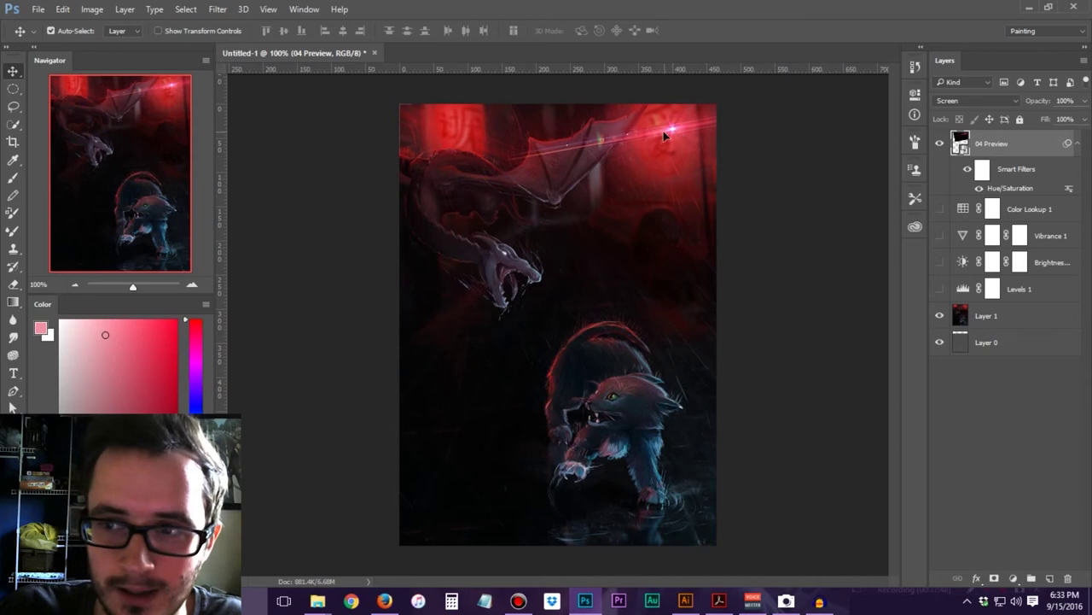
Delete the 04 Preview flare layer
left_click(955, 106)
key("Delete")
key("Return")
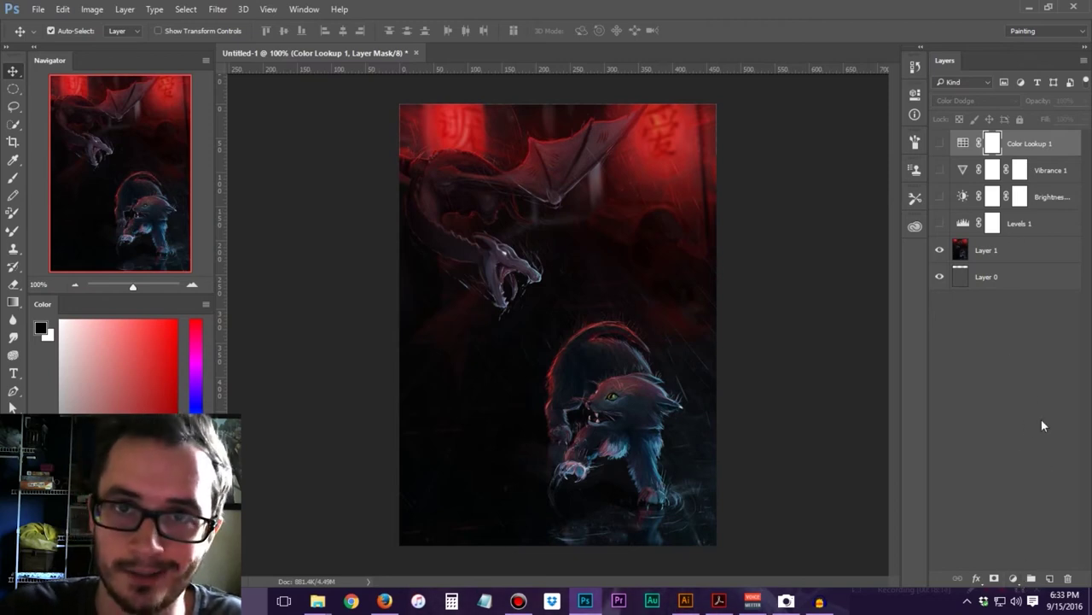
Try Vibrance 1 in Overlay at 57% opacity, then delete it and add an empty Layer 2
left_click(939, 170)
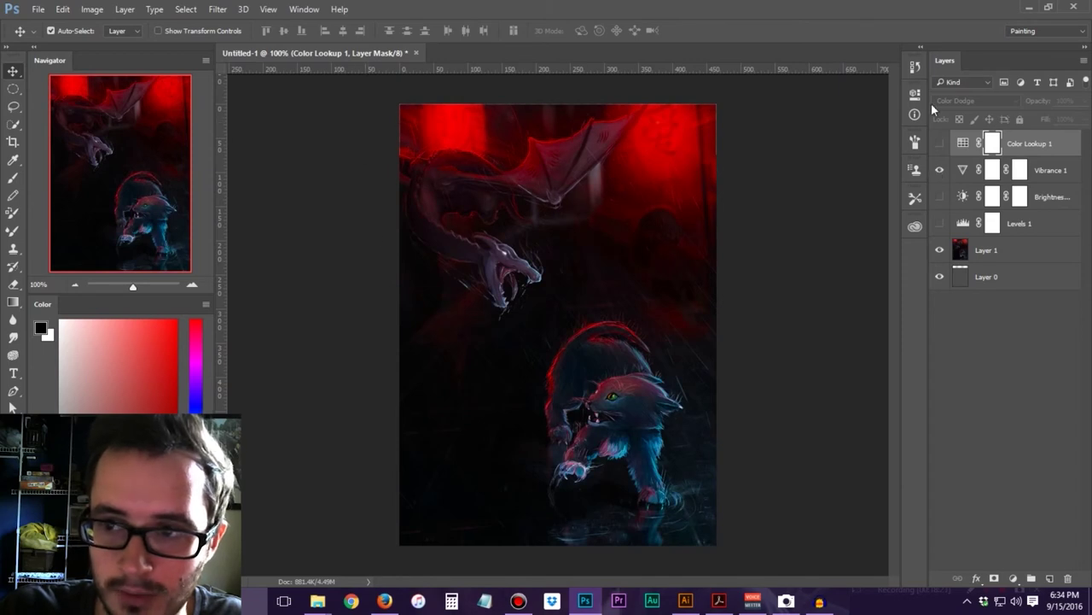
left_click(1053, 174)
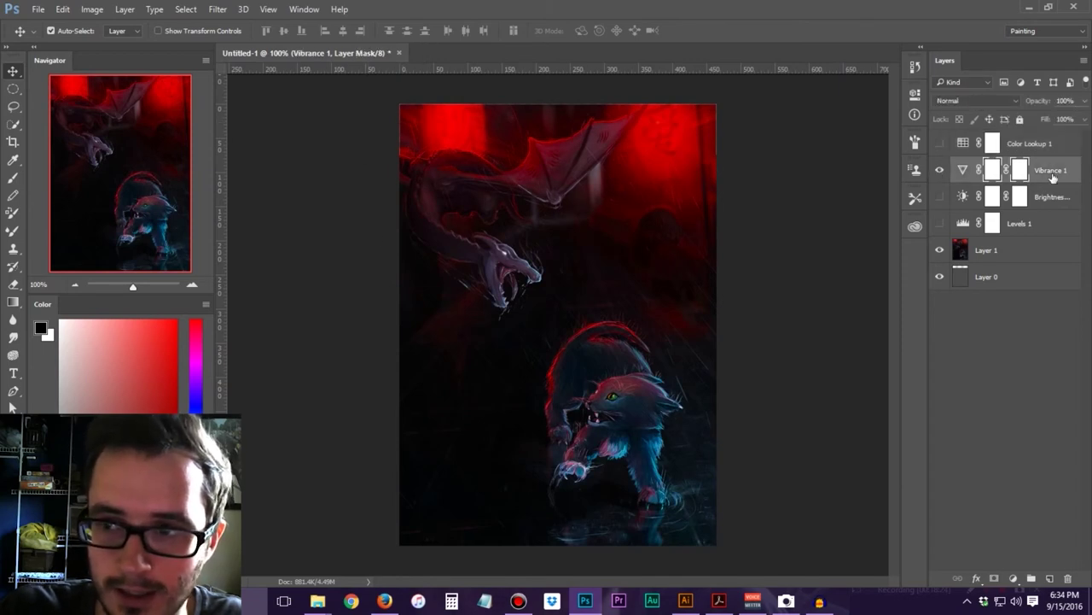
left_click(940, 101)
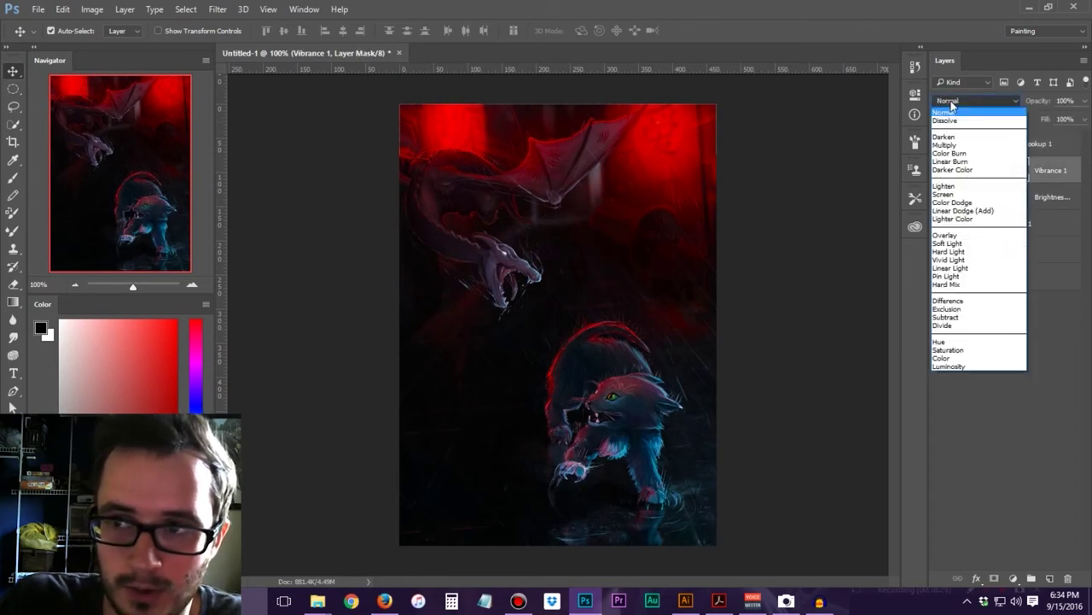
left_click(1003, 244)
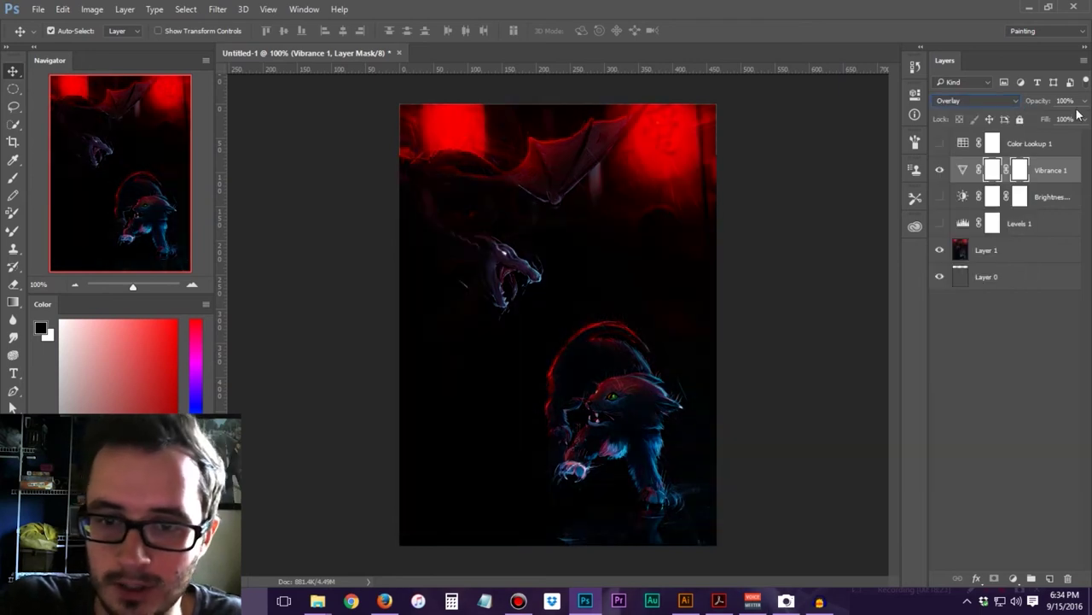
left_click_drag(1083, 101, 1055, 122)
left_click(1053, 172)
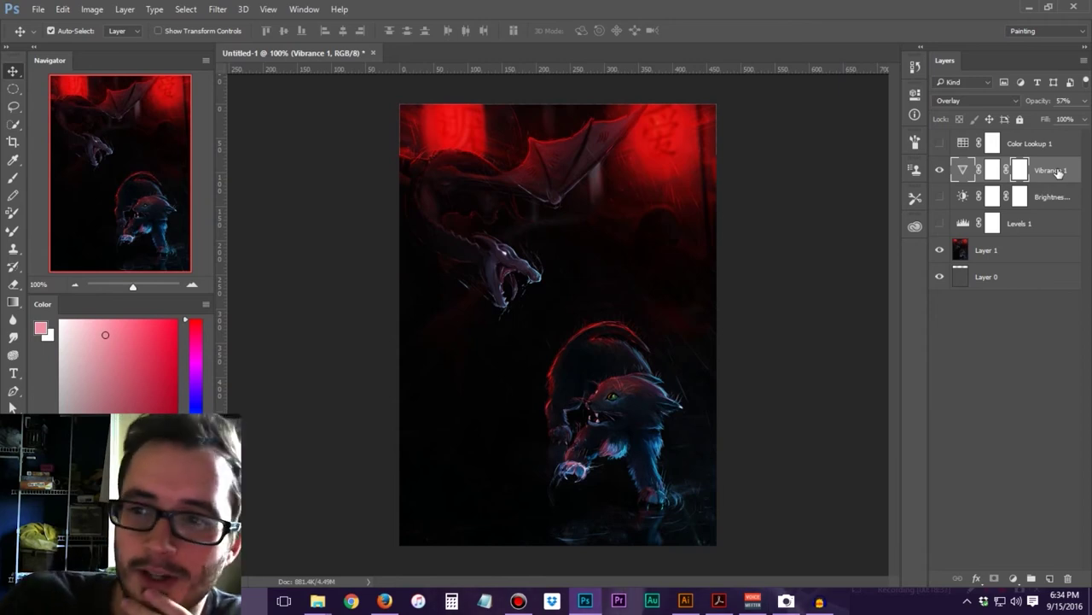
left_click(217, 10)
left_click(218, 10)
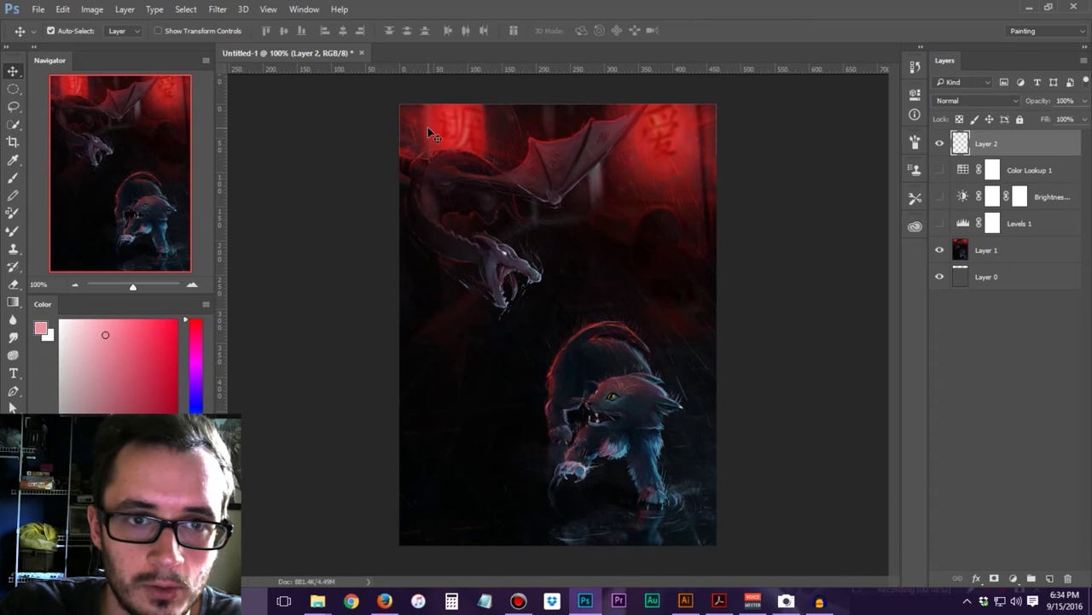
Browse the Filter menu and close it without applying anything
left_click(218, 10)
mouse_move(327, 256)
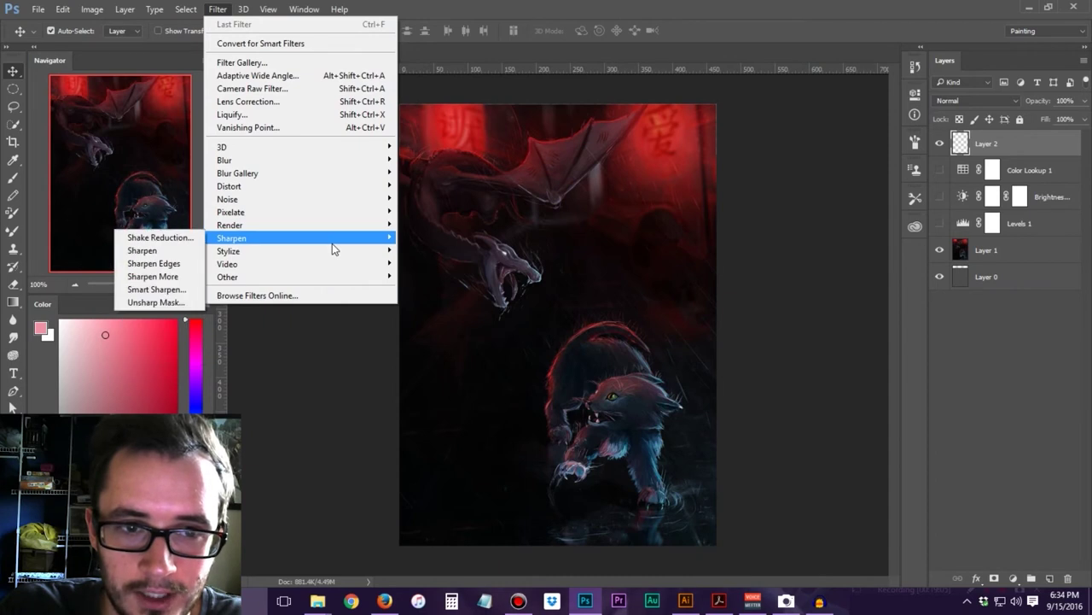
mouse_move(330, 176)
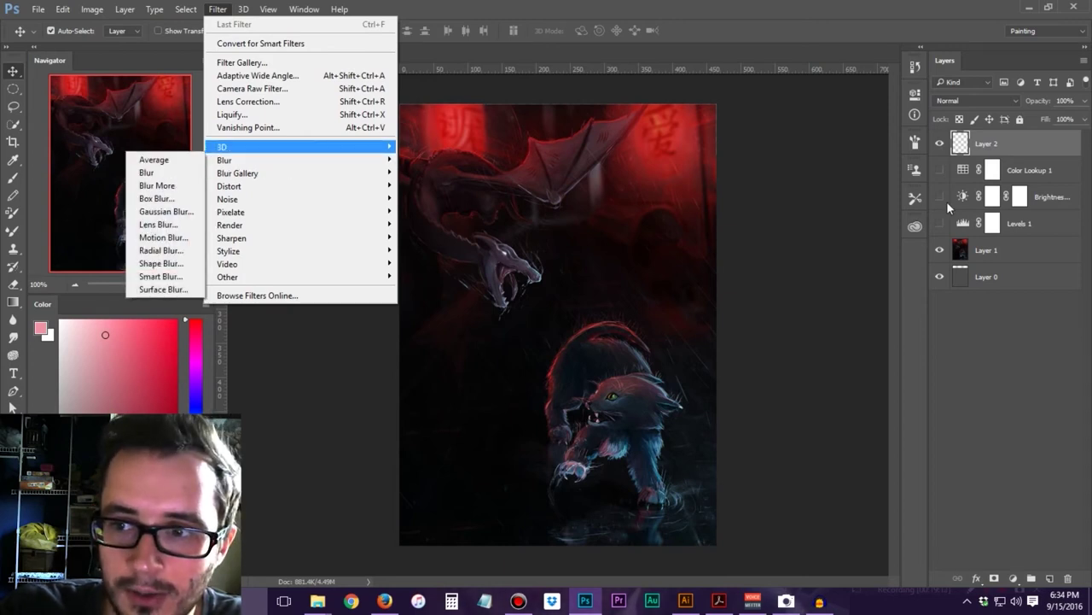
left_click(973, 249)
Duplicate the Layer 1 painting with Ctrl+J and toggle both layers' visibility
left_click(973, 249)
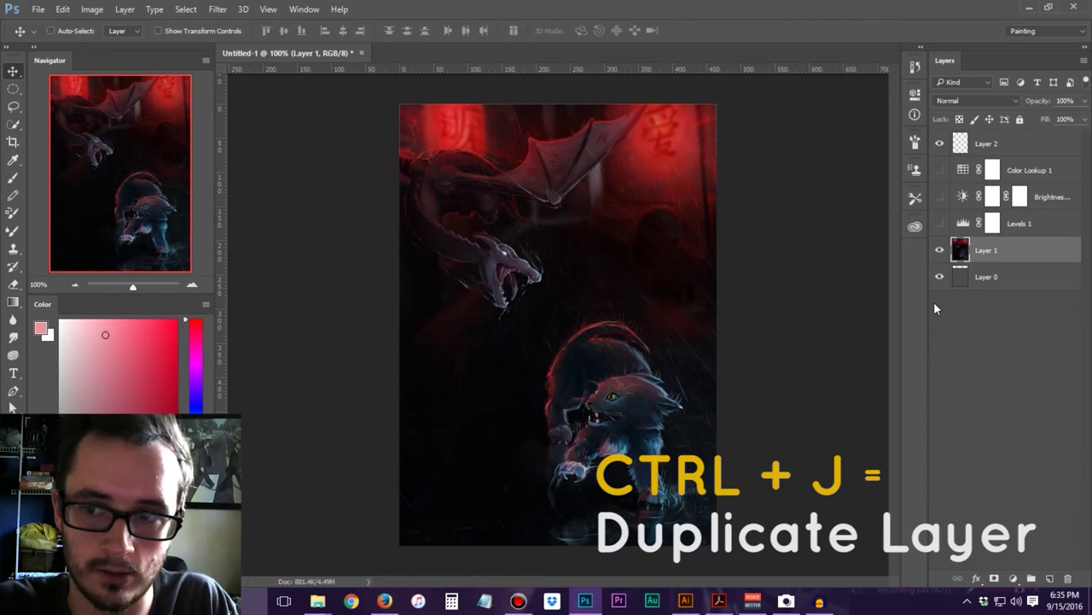
key("ctrl+j")
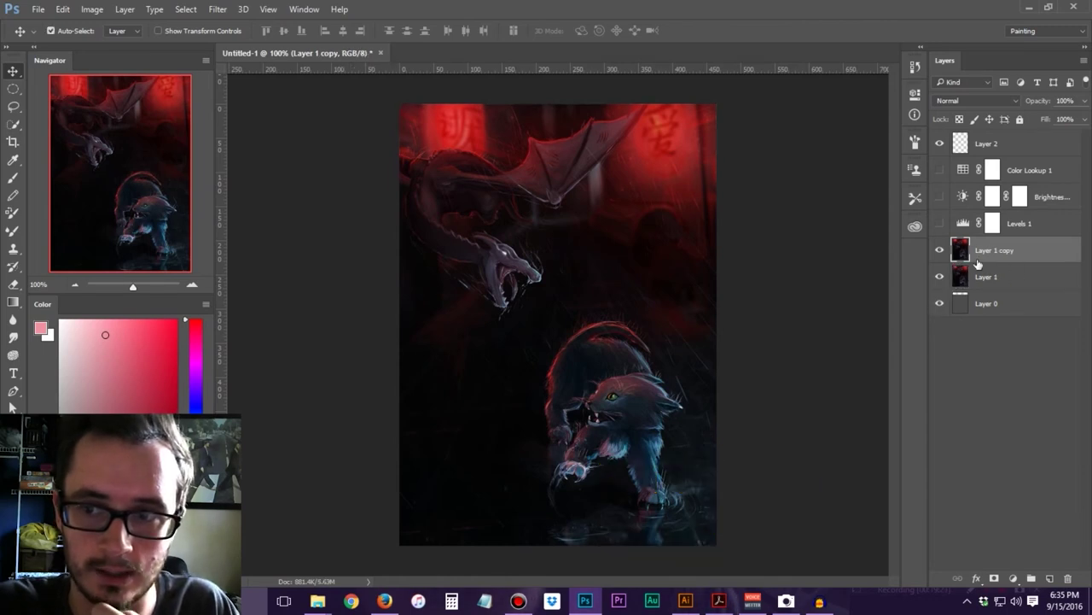
left_click(940, 250)
left_click(939, 276)
left_click(940, 277)
left_click(940, 250)
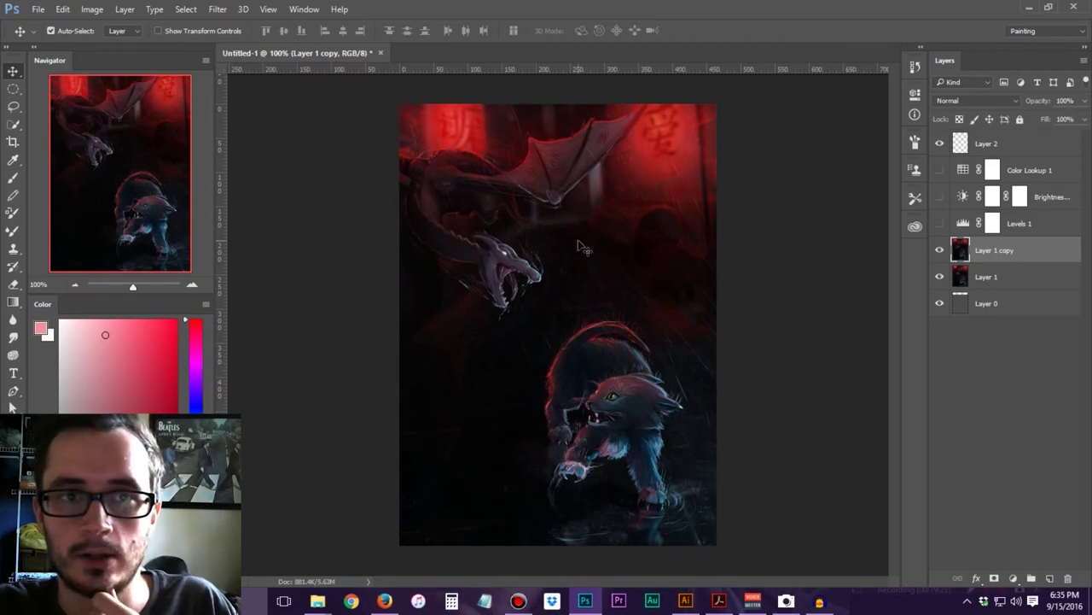
Apply a strong Gaussian blur to Layer 1 copy and pick a smaller Eraser brush
left_click(223, 12)
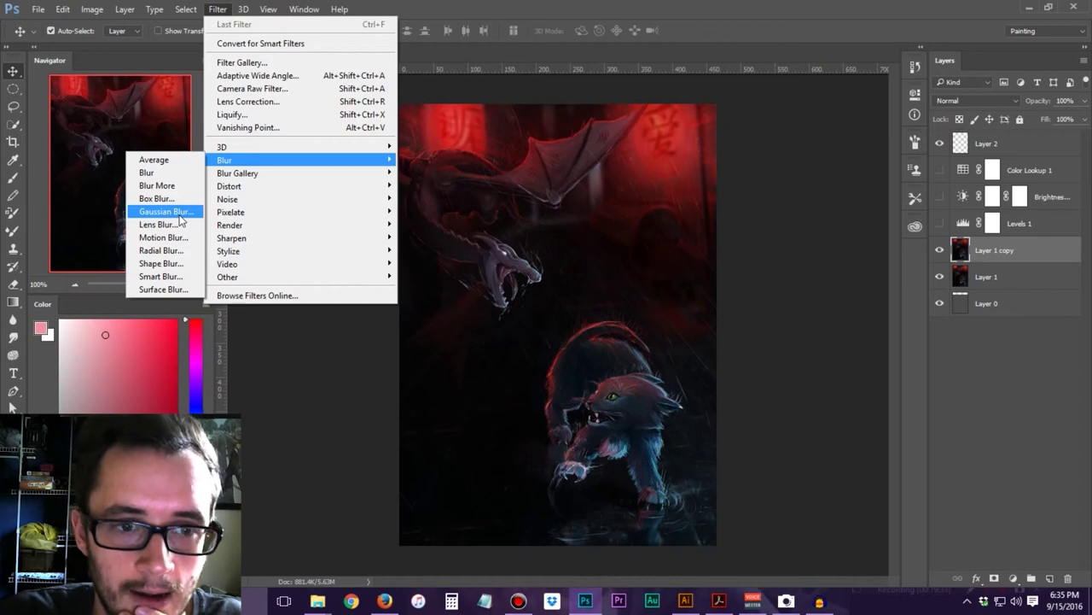
left_click(179, 214)
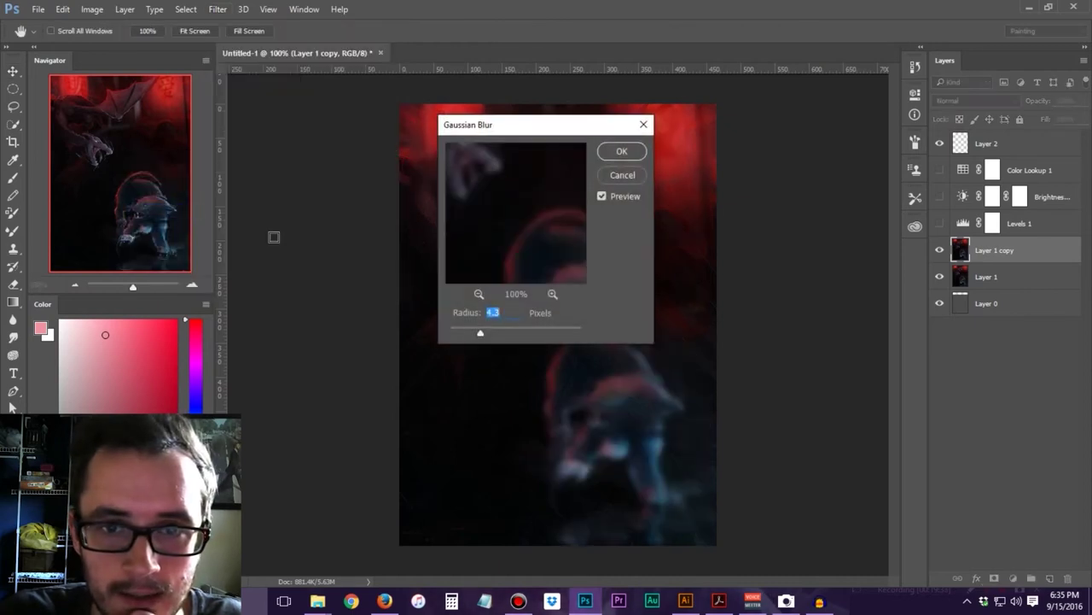
left_click_drag(510, 136, 796, 117)
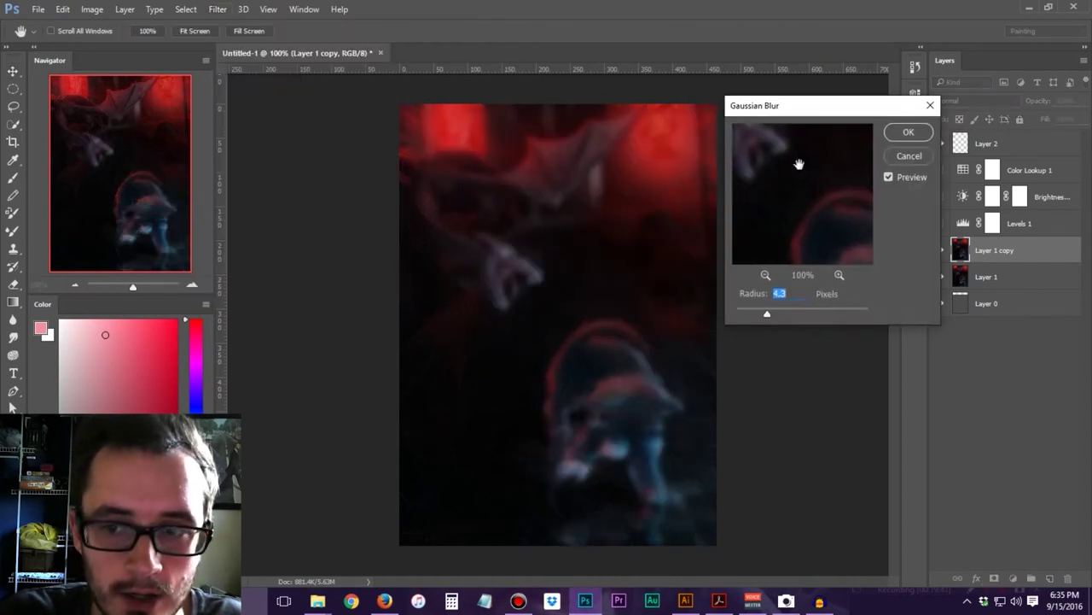
left_click_drag(791, 316, 753, 315)
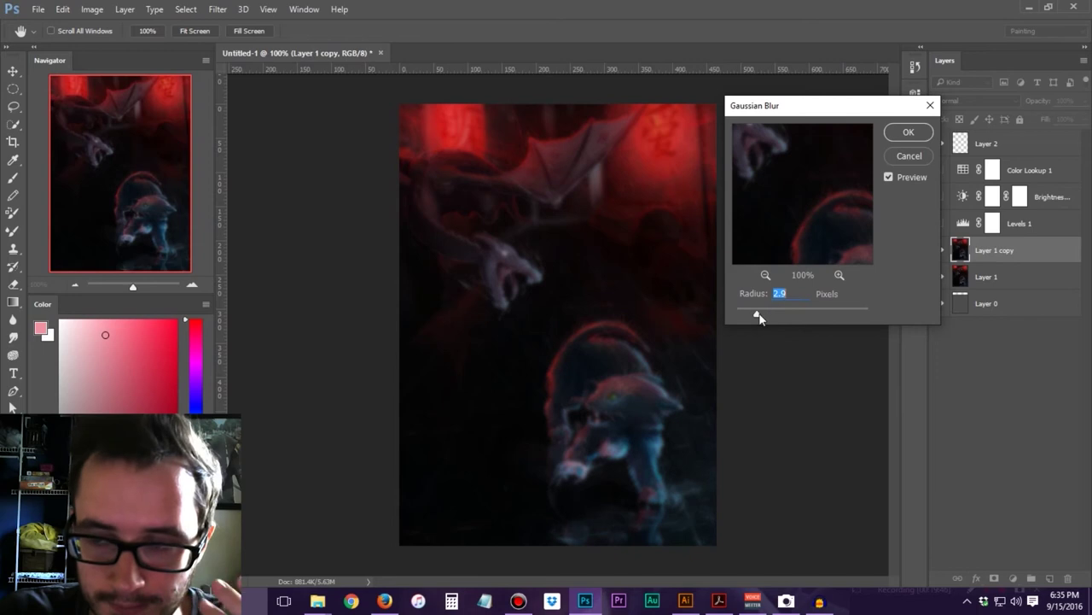
left_click(900, 131)
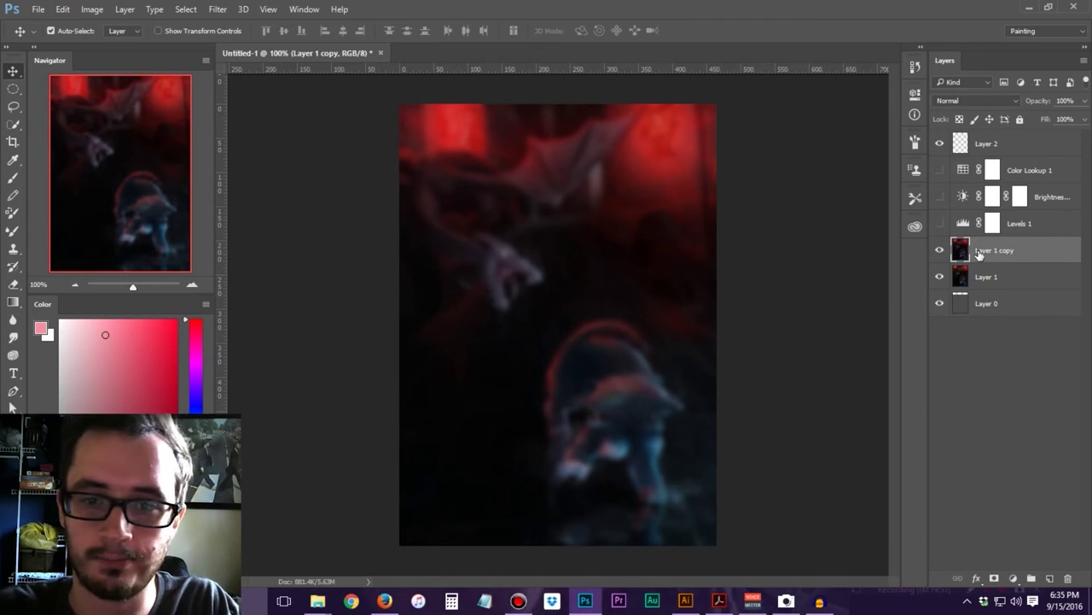
key("e")
key("bracketleft")
key("bracketleft")
key("bracketleft")
key("bracketleft")
key("bracketleft")
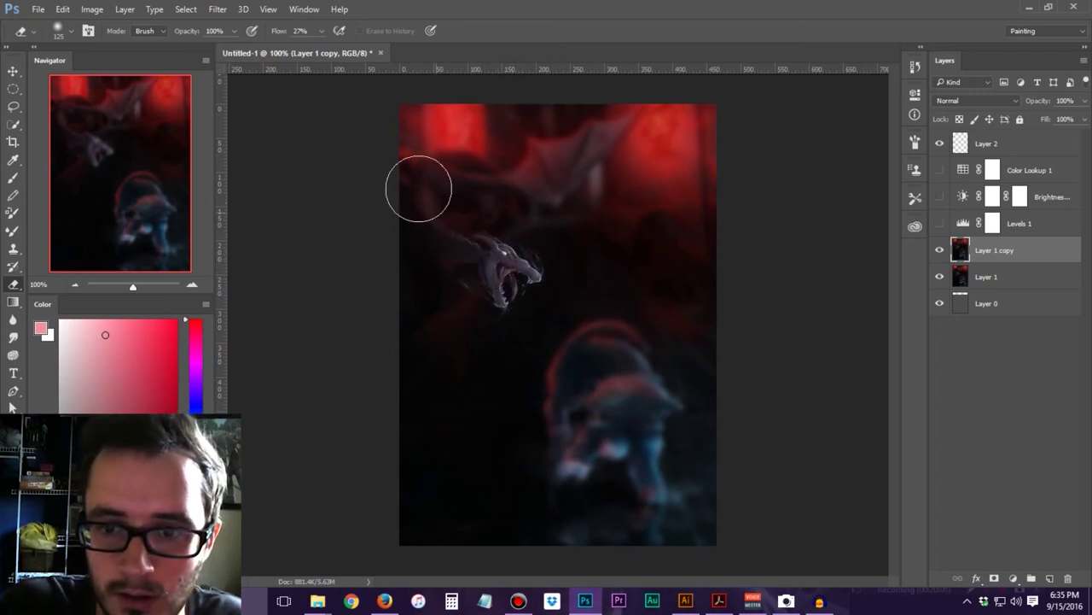
Erase the blur over the cat and the dragon's wing, then lower eraser opacity to 18%
mouse_move(610, 395)
left_mouse_down()
mouse_move(645, 402)
mouse_move(632, 406)
mouse_move(623, 378)
mouse_move(617, 412)
mouse_move(627, 382)
mouse_move(587, 383)
mouse_move(638, 408)
mouse_move(562, 467)
mouse_move(551, 461)
mouse_move(653, 444)
mouse_move(625, 441)
mouse_move(593, 385)
mouse_move(629, 392)
mouse_move(586, 361)
left_mouse_up()
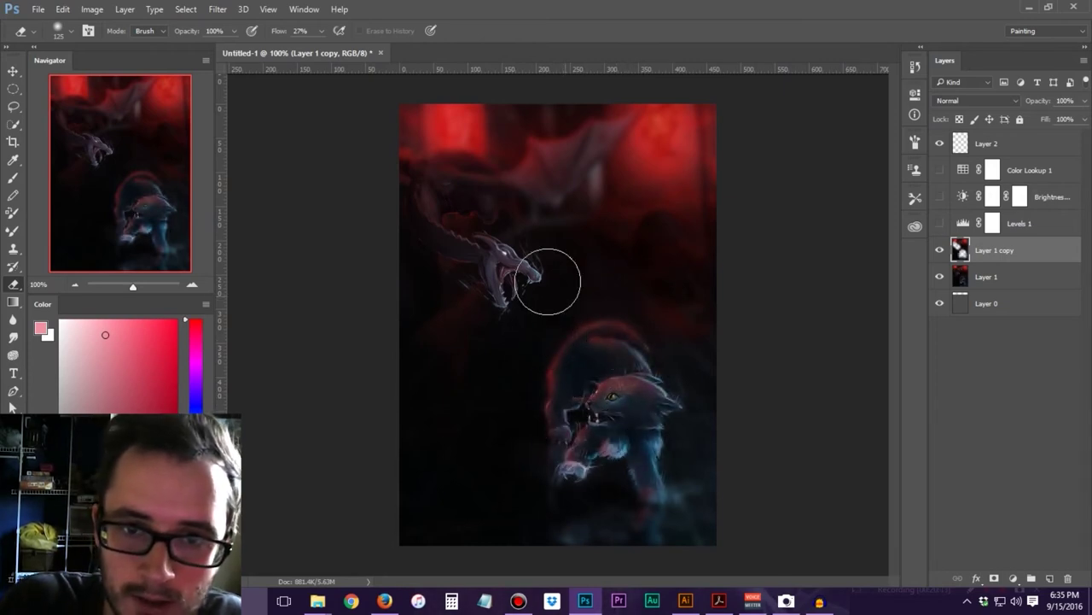
left_click_drag(578, 170, 629, 183)
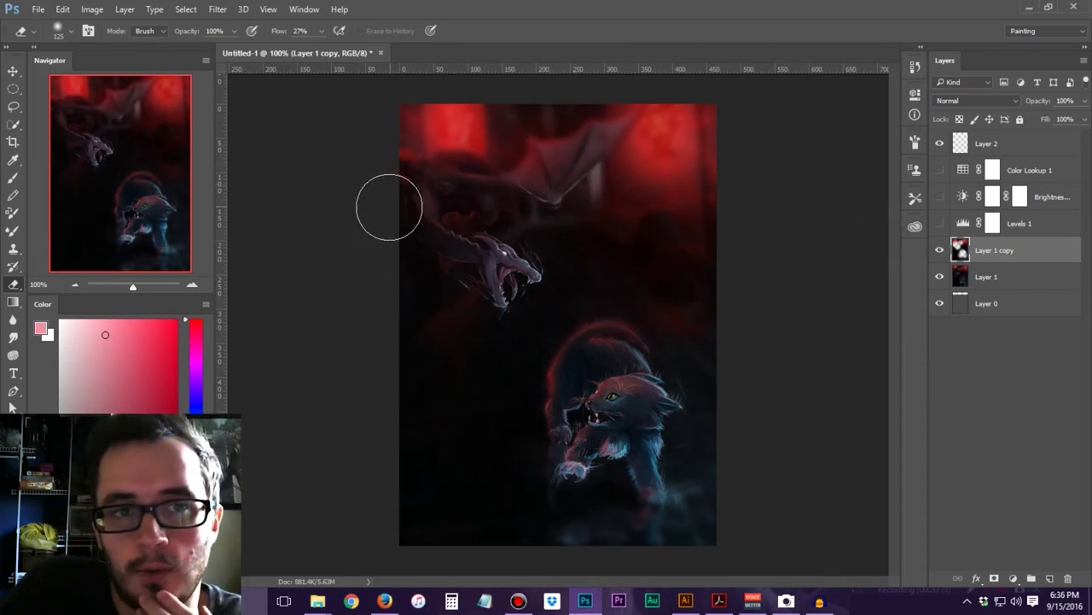
left_click(233, 31)
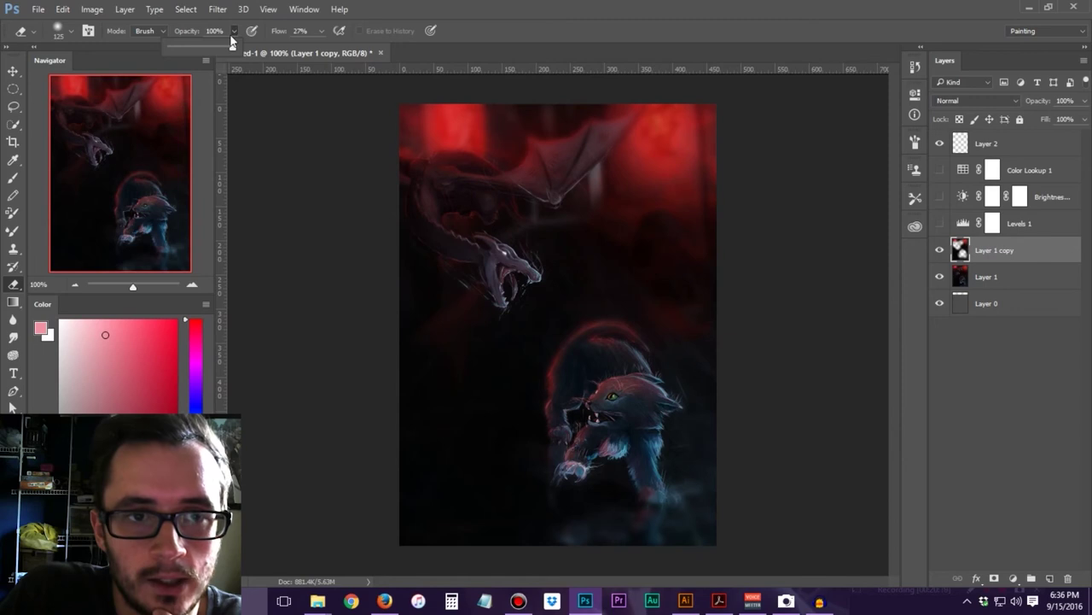
left_click_drag(184, 47, 180, 50)
left_click(613, 220)
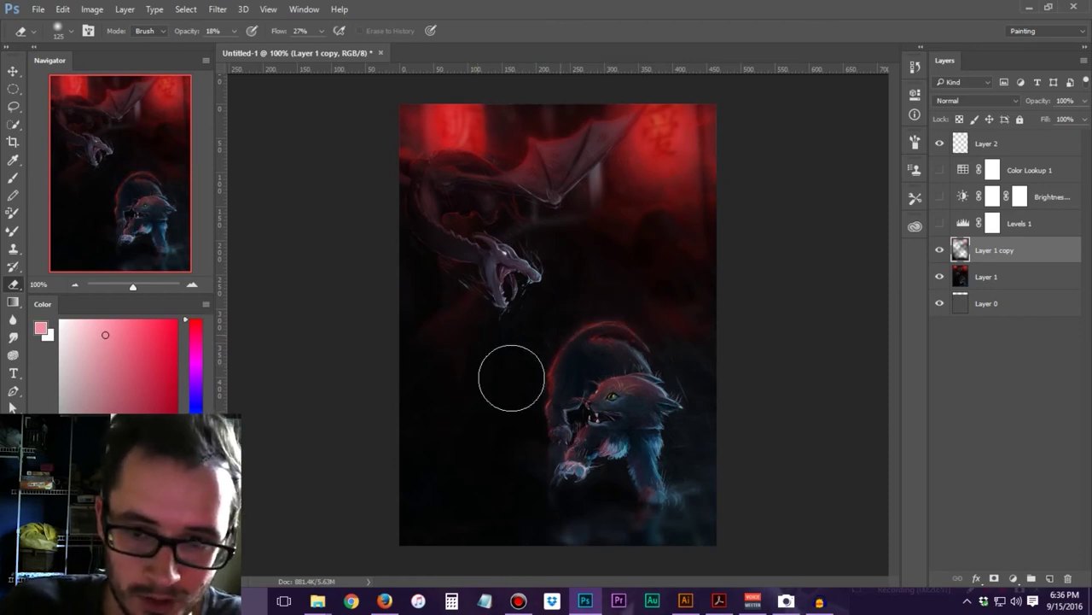
Softly erase more blur around the cat, toggling Layer 1 copy to compare before and after
left_click(939, 250)
mouse_move(662, 495)
left_mouse_down()
mouse_move(594, 478)
mouse_move(680, 481)
mouse_move(644, 492)
mouse_move(647, 478)
mouse_move(678, 488)
mouse_move(657, 496)
mouse_move(670, 500)
mouse_move(630, 492)
mouse_move(622, 467)
mouse_move(577, 458)
left_mouse_up()
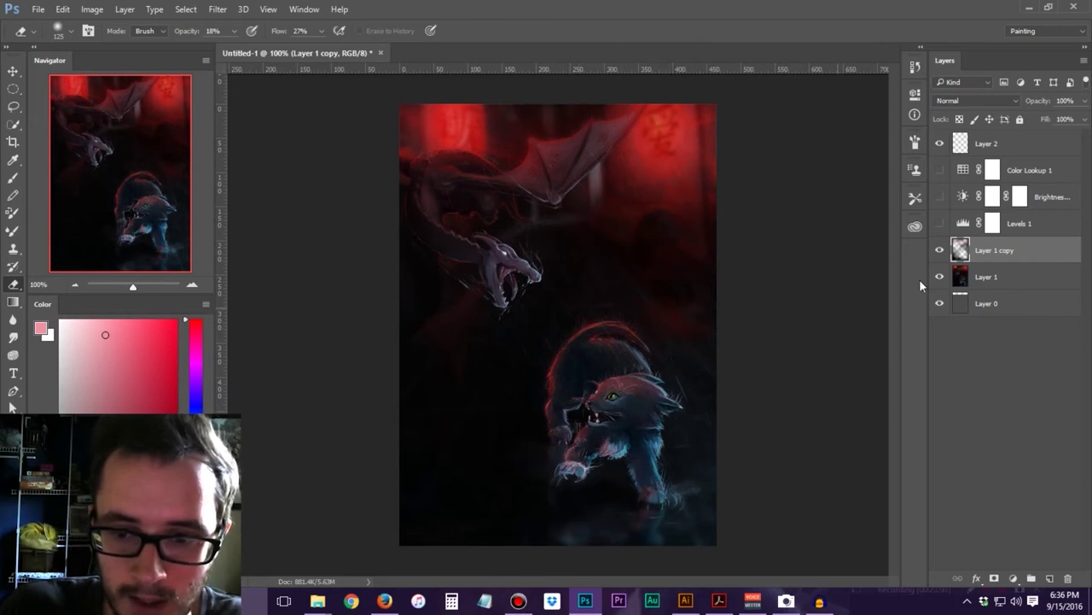
left_click(942, 249)
left_click(940, 250)
left_click(941, 250)
left_click(940, 250)
left_click(941, 250)
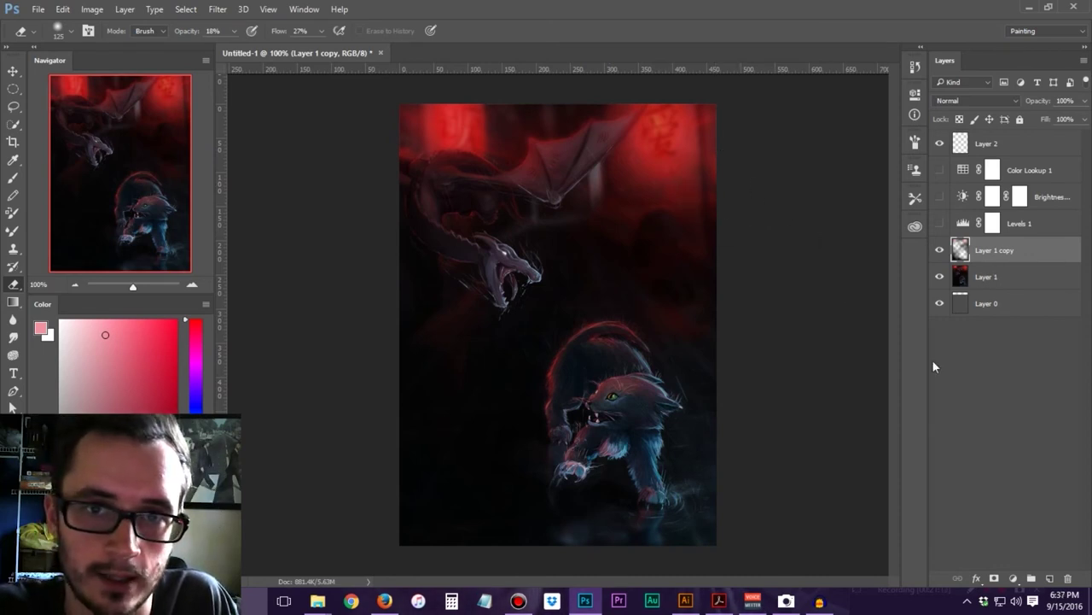
left_click(978, 282, "ctrl")
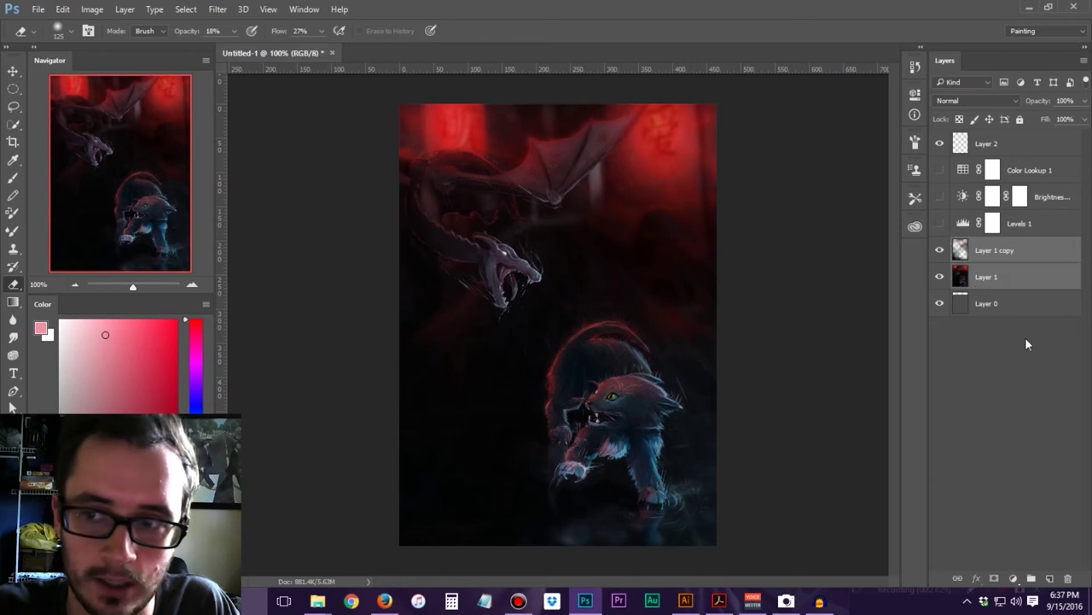
Merge Layer 1 and Layer 1 copy, then apply Filter > Sharpen > Sharpen and zoom in
right_click(987, 273)
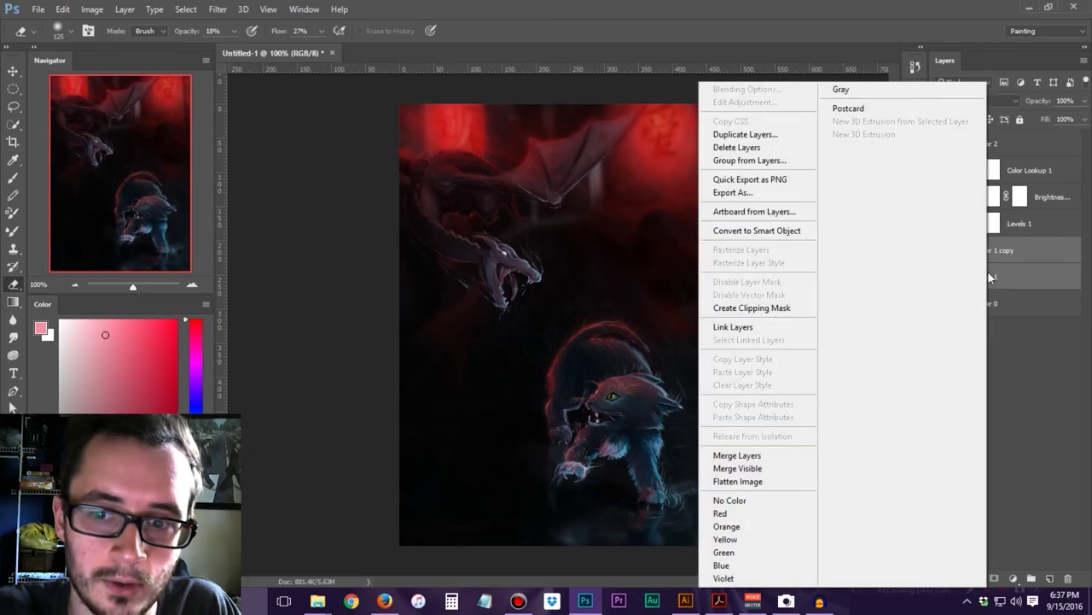
left_click(767, 456)
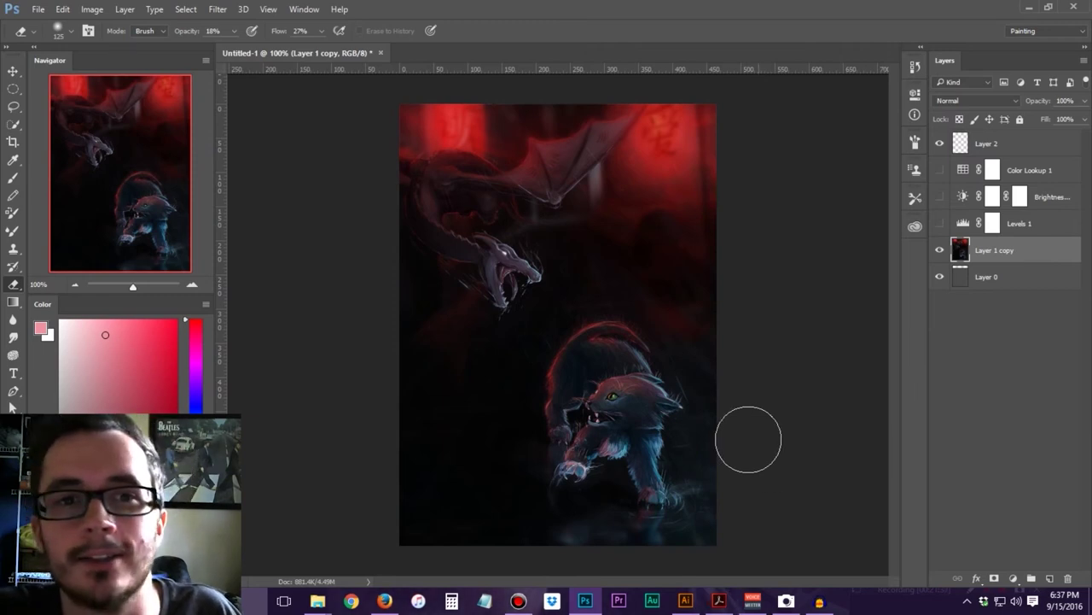
left_click(217, 10)
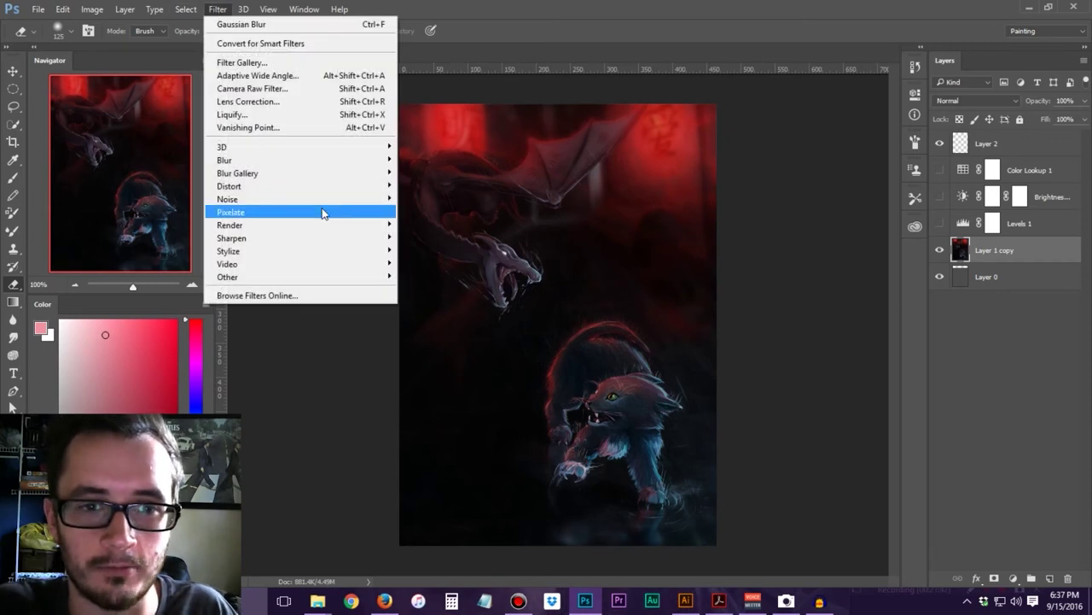
mouse_move(311, 239)
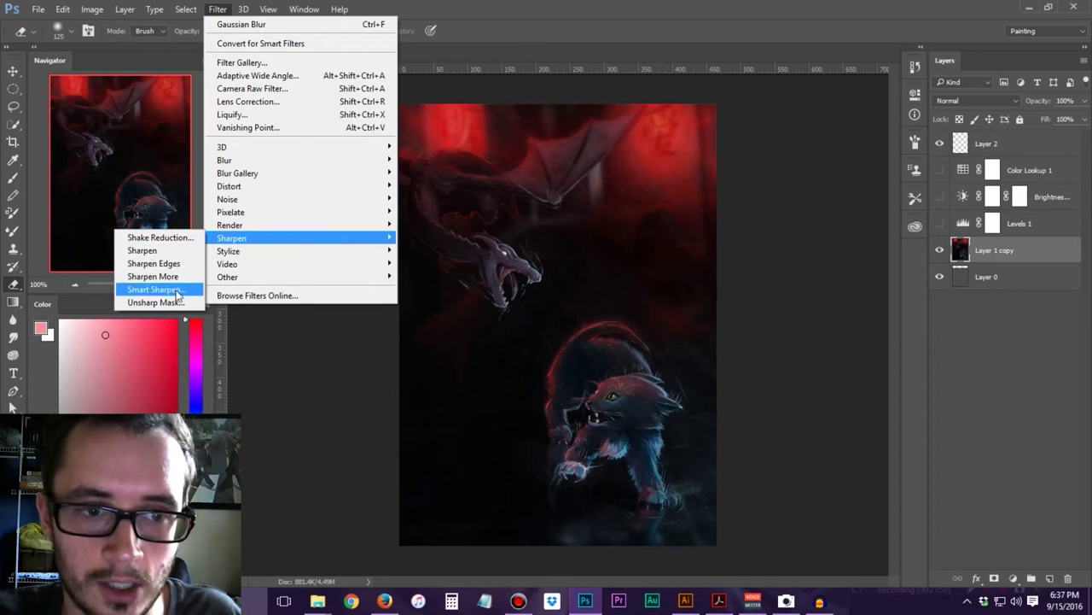
left_click(143, 250)
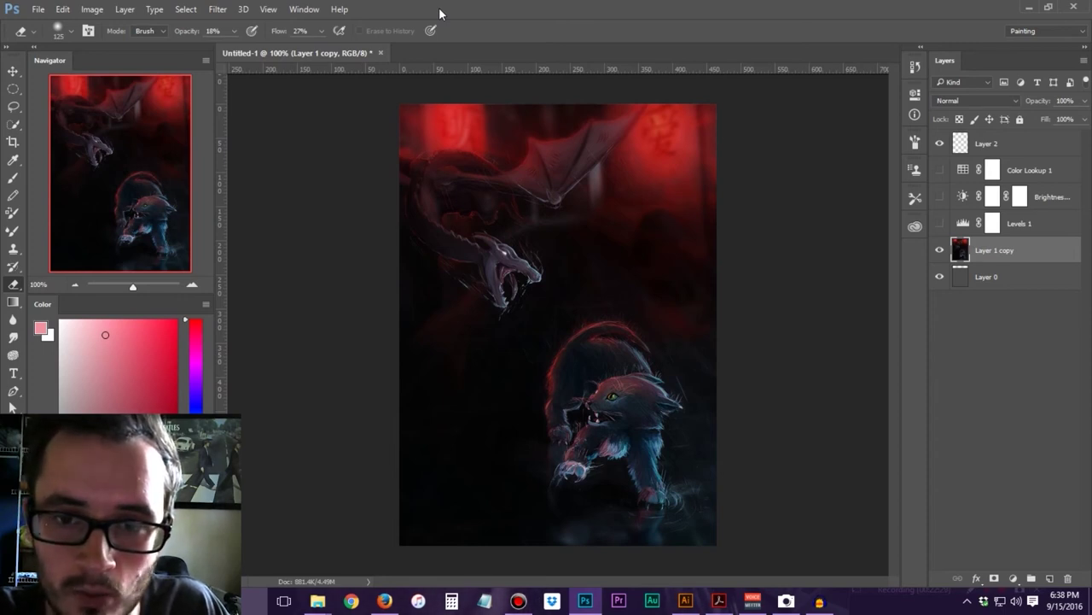
key("ctrl+plus")
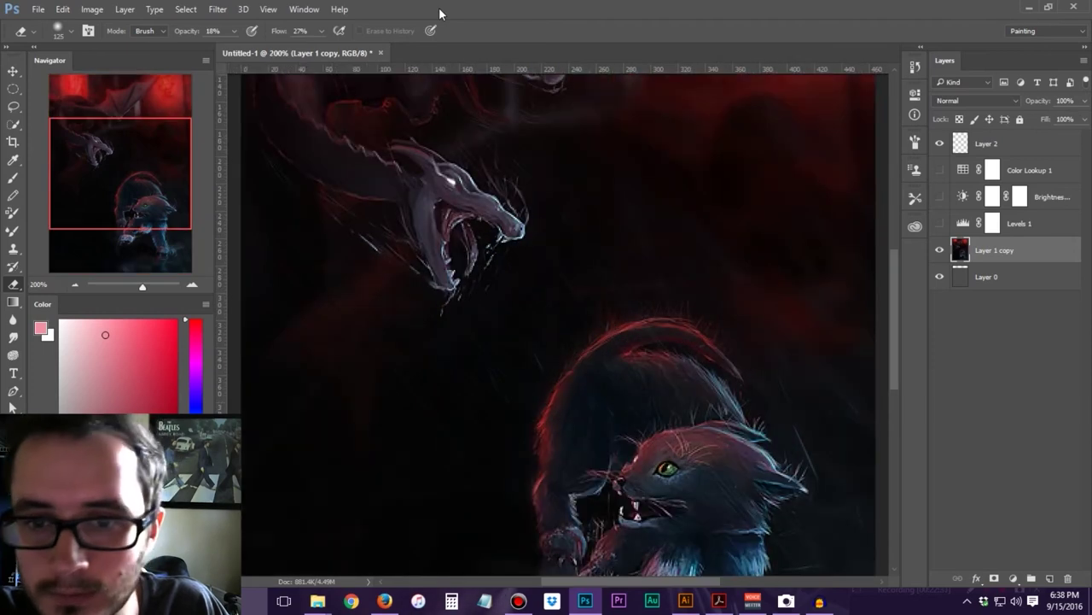
Zoom back out and close the dragon-and-cat document without saving
key("ctrl+minus")
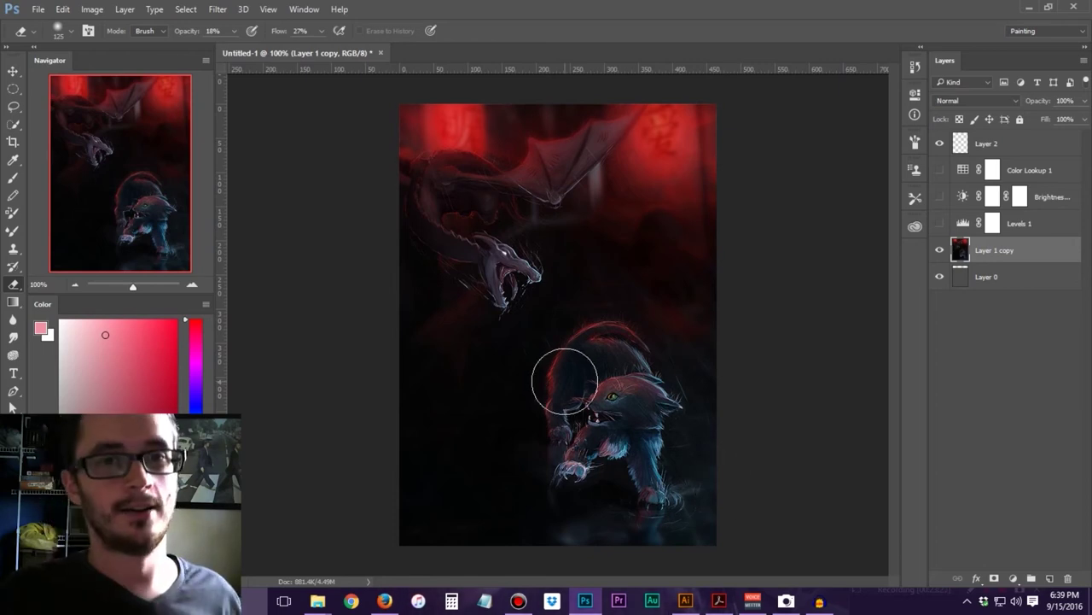
left_click(381, 53)
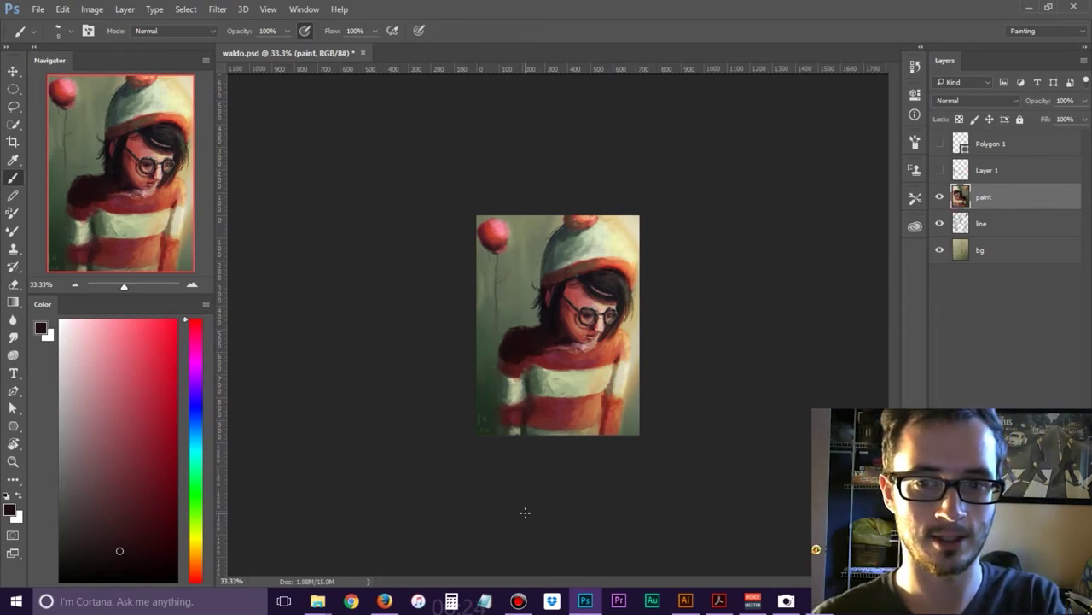
key("h")
key("h")
key("h")
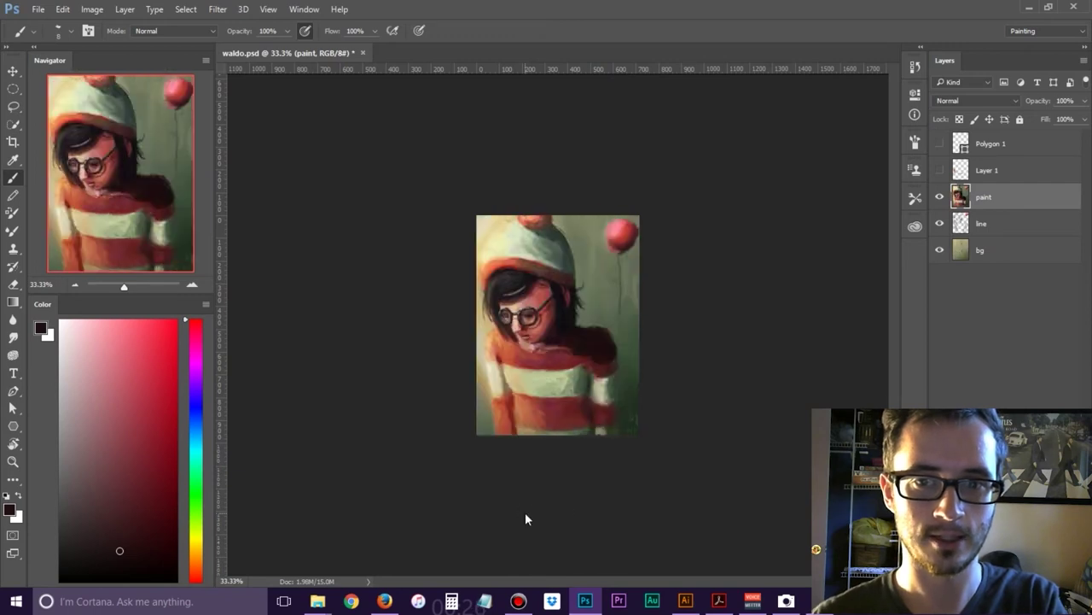
key("h")
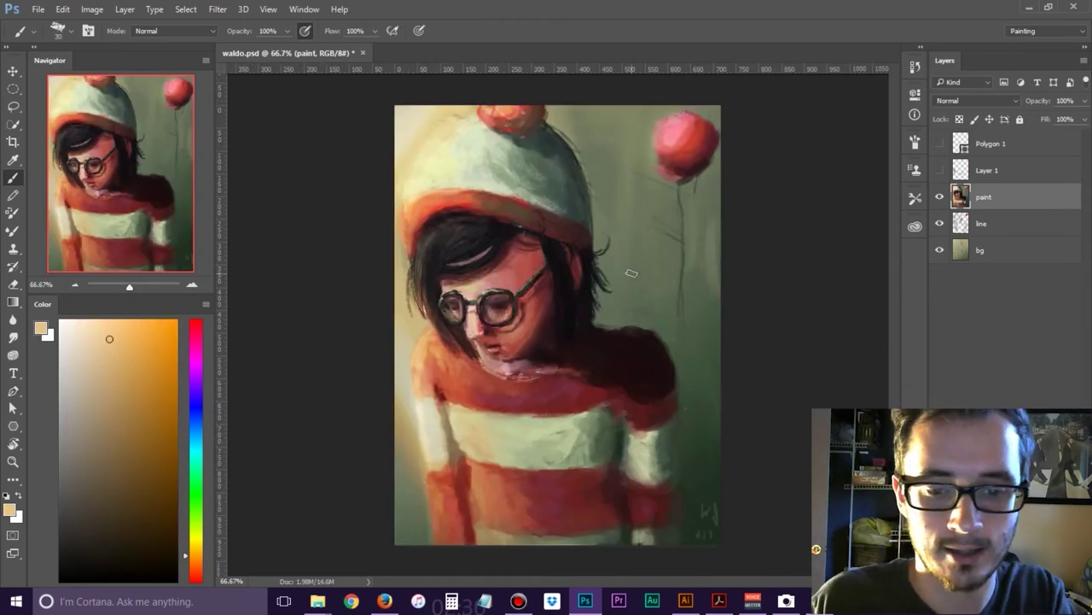
key("ctrl+shift+h")
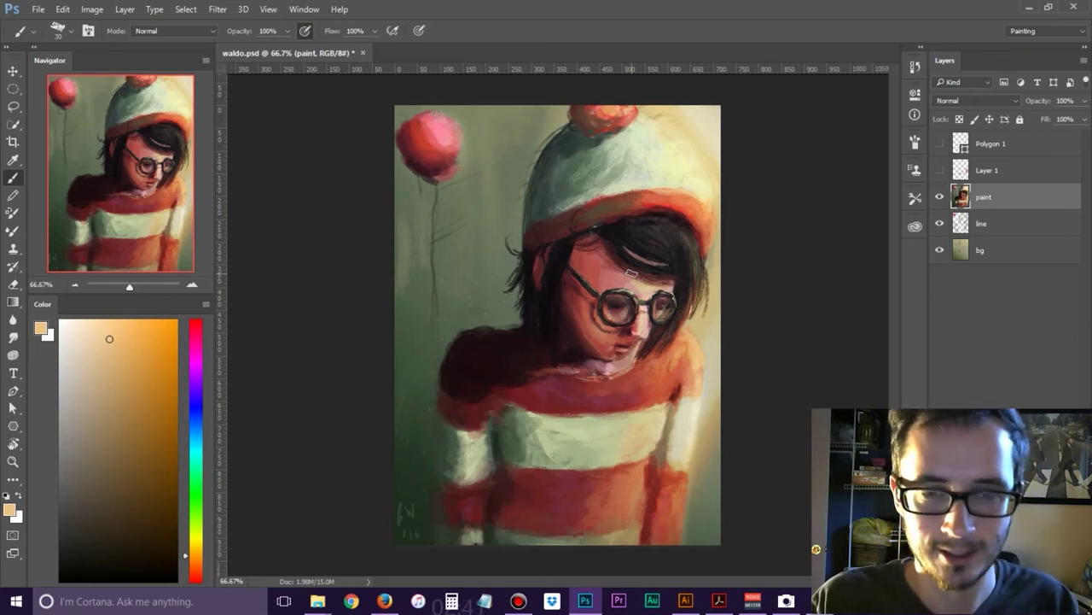
Open the Actions panel from the Window menu
left_click(304, 10)
left_click(351, 104)
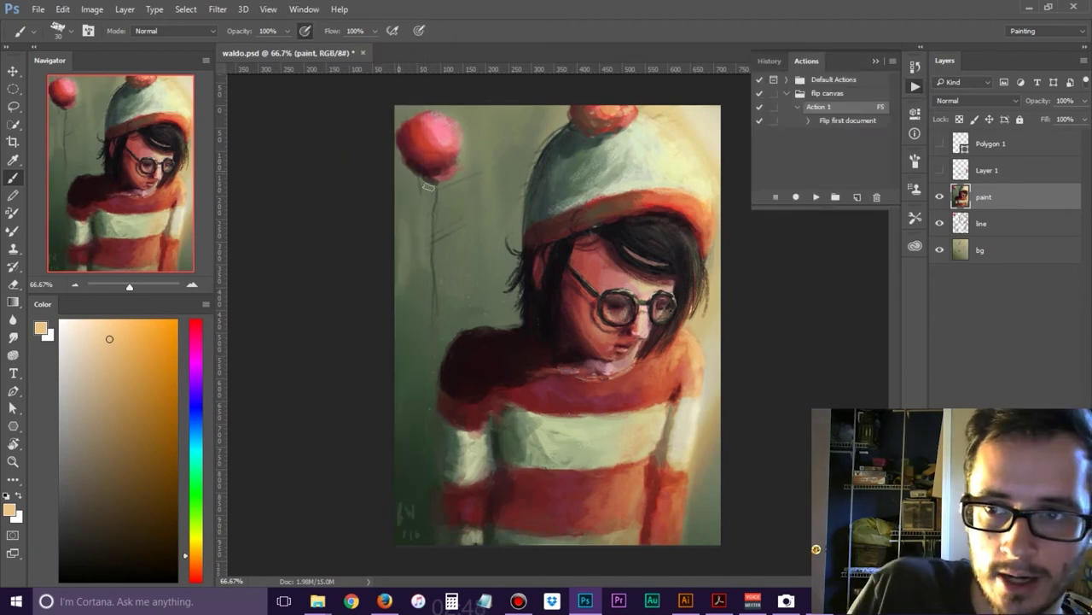
left_click(816, 198)
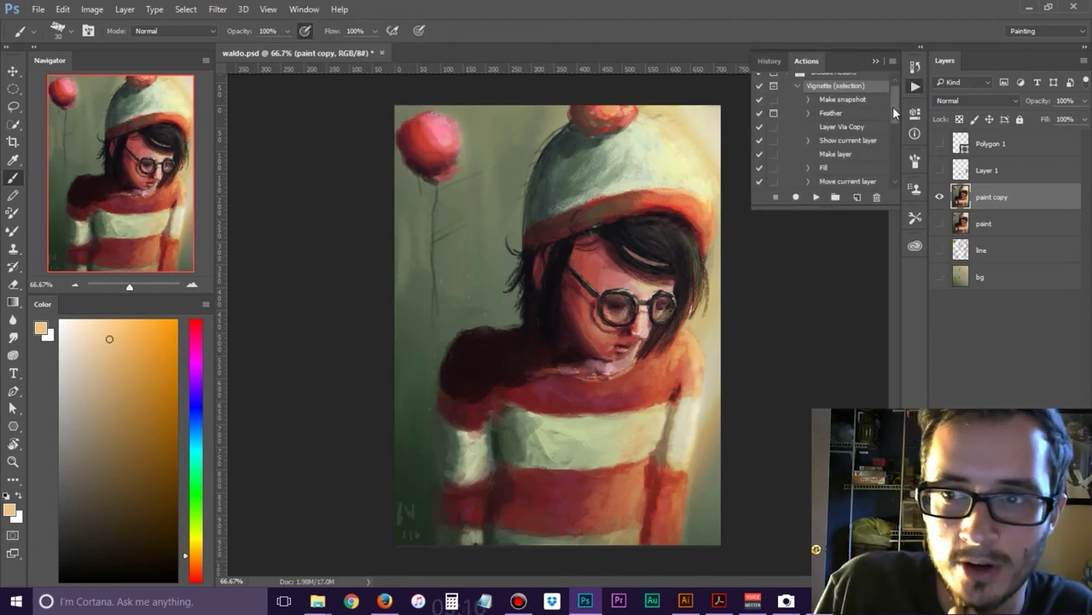
scroll(893, 109, "up", 2)
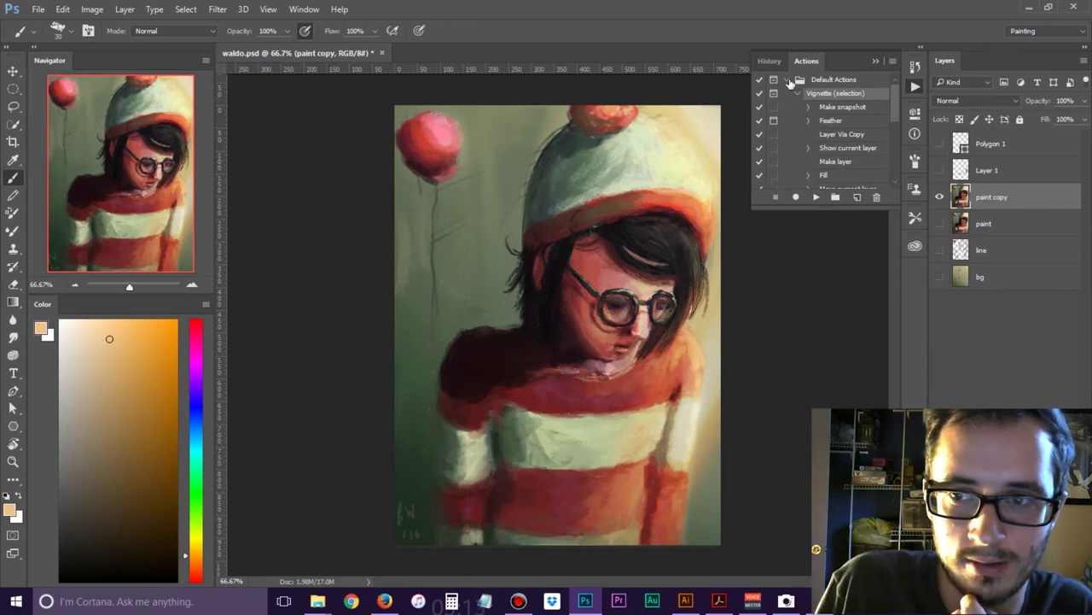
Collapse Default Actions and expand the flip canvas set to view Action 1's flip step
left_click(787, 80)
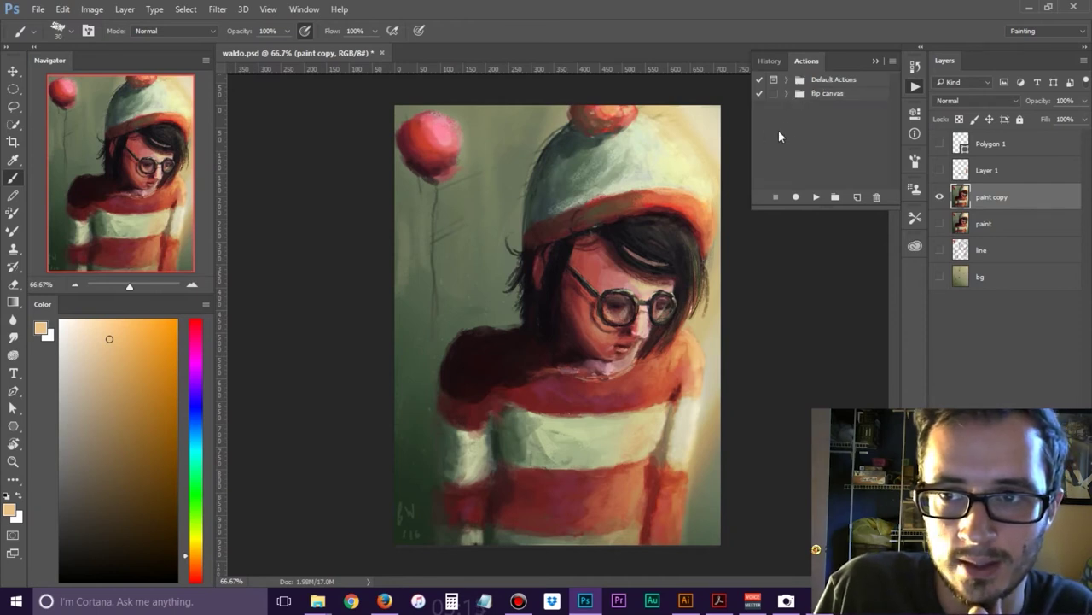
left_click(786, 94)
left_click(786, 93)
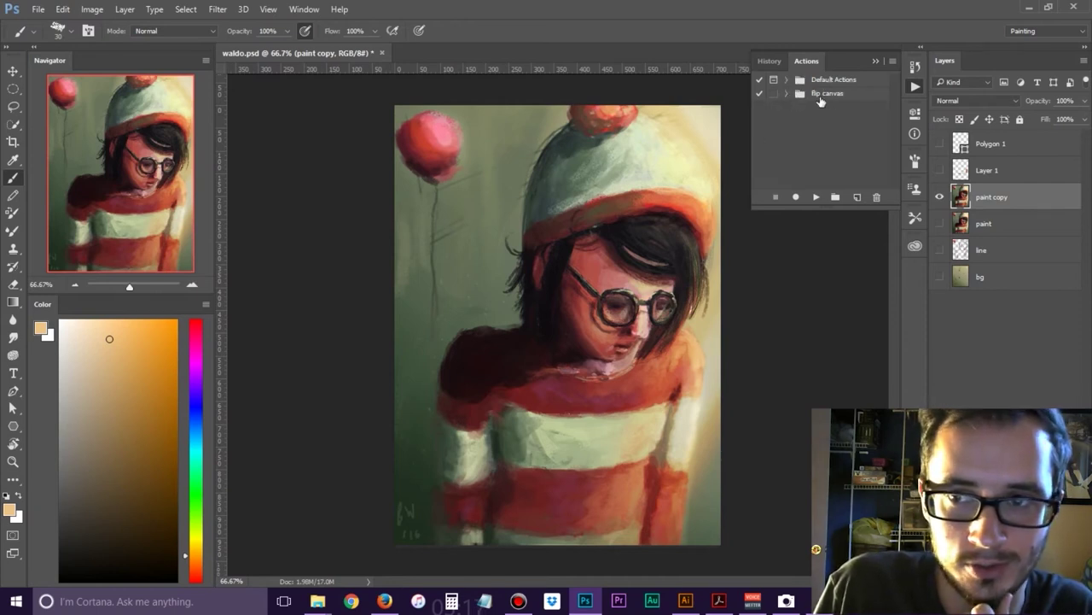
left_click(787, 94)
left_click(787, 94)
left_click(795, 106)
left_click(796, 107)
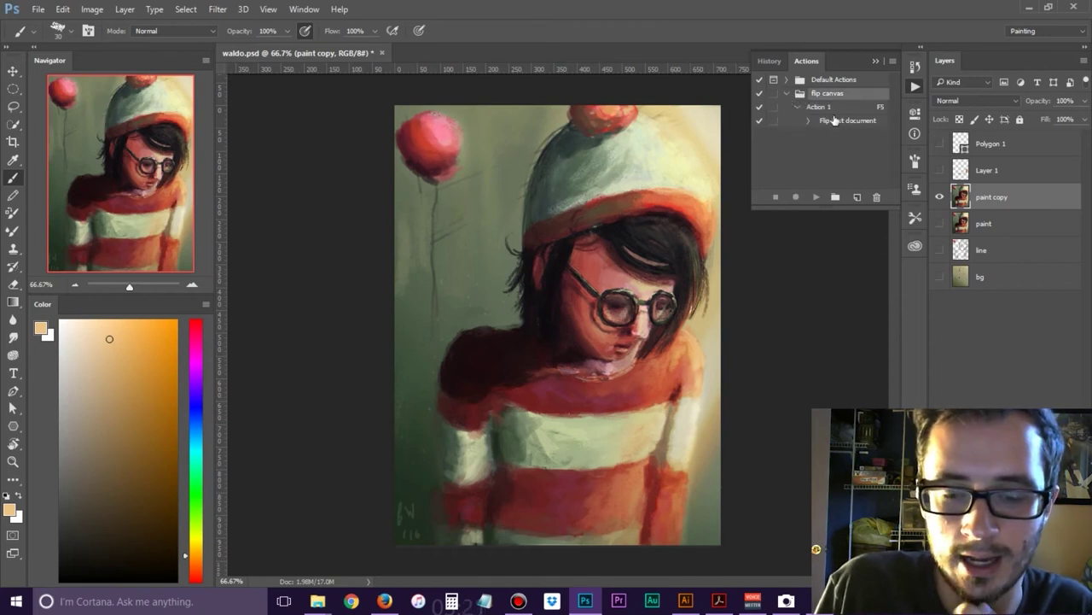
left_click(786, 94)
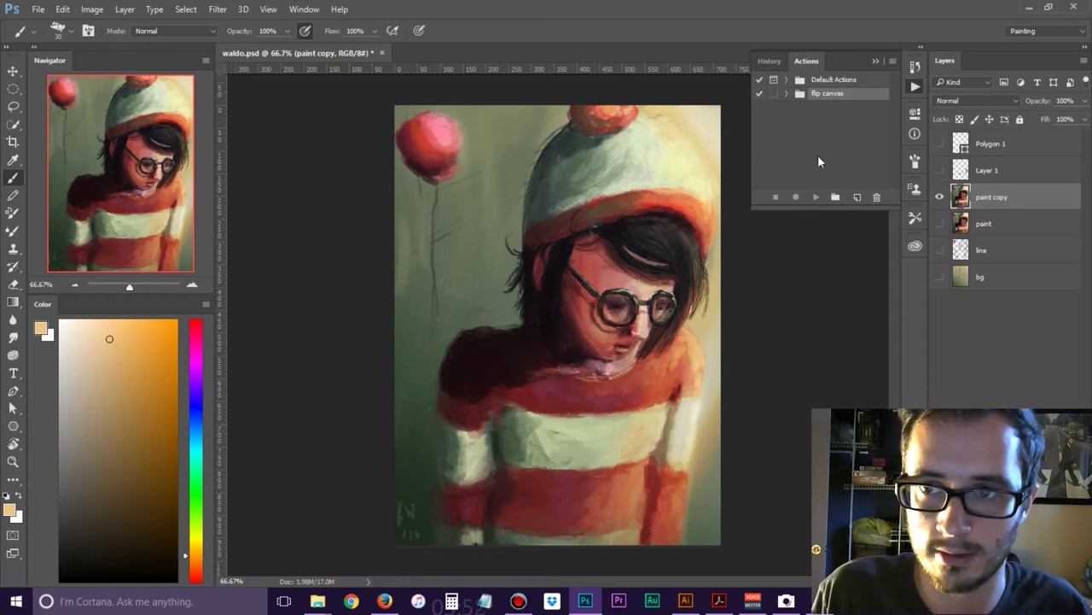
left_click(835, 197)
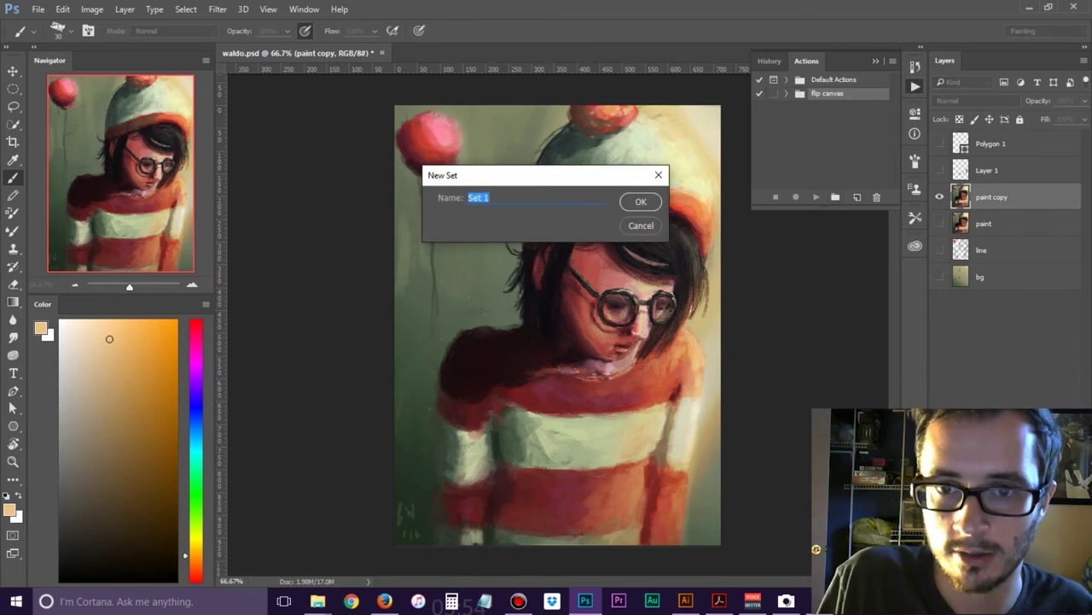
Create a new action set named 'flip canvas' and start a new action in it
type("flip canvas")
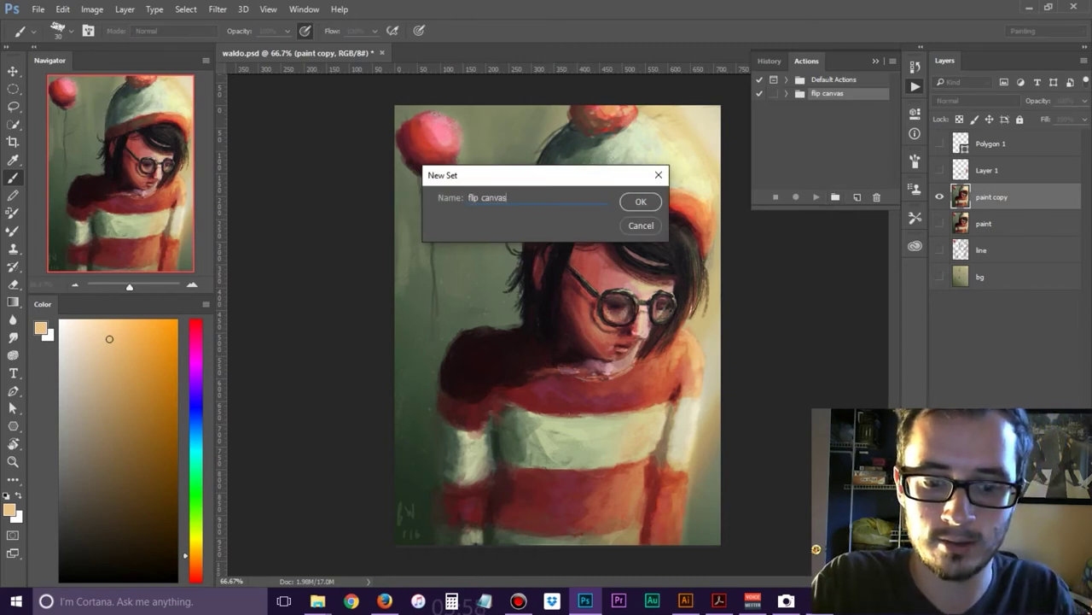
left_click(654, 203)
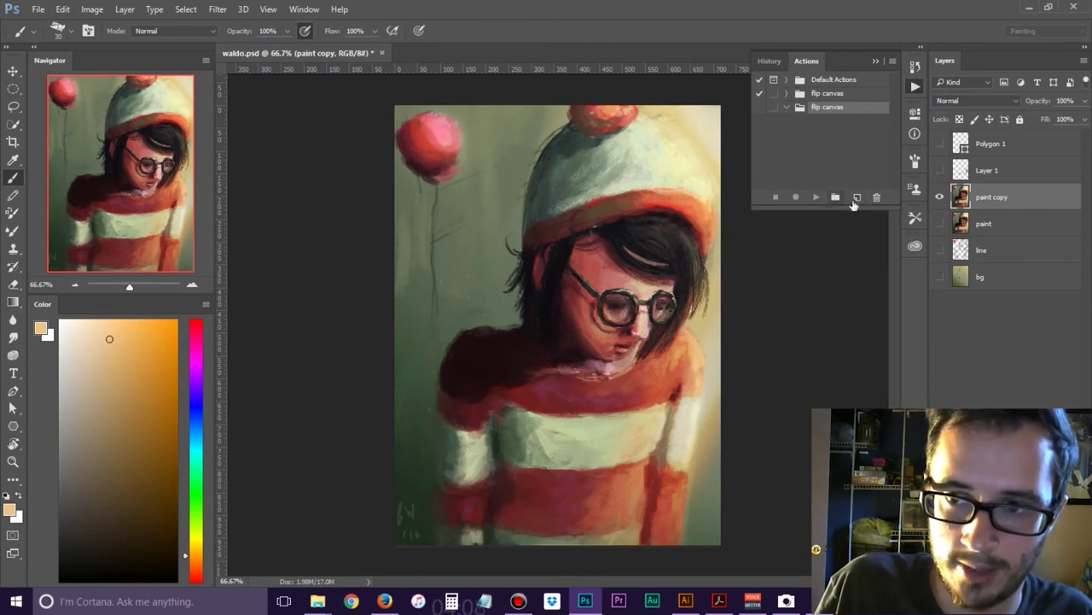
left_click(857, 196)
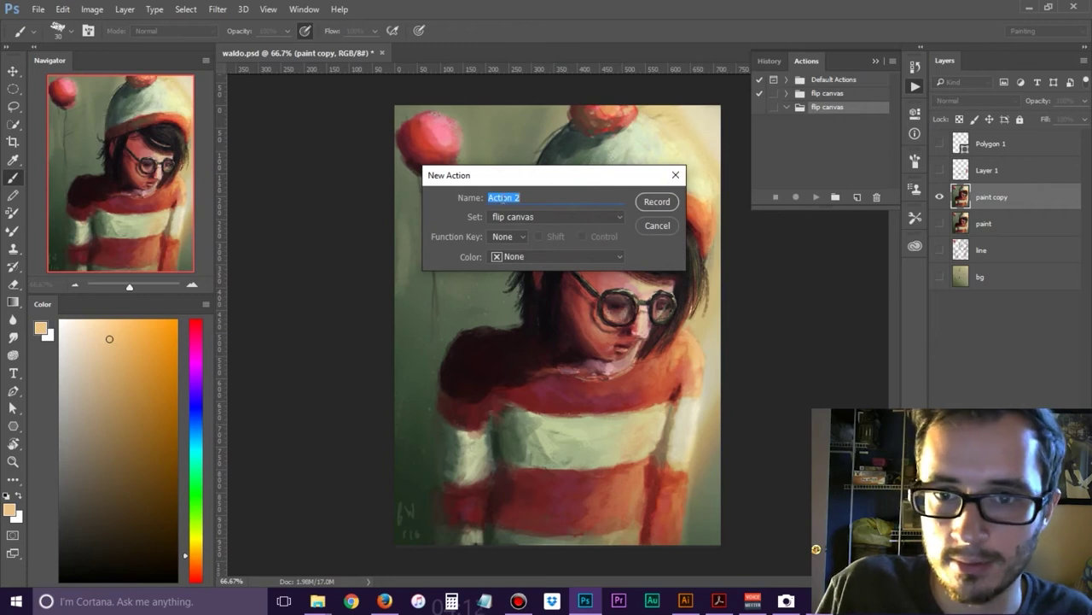
Give the new action the F8 shortcut with no colour label and start recording Action 2
left_click(517, 237)
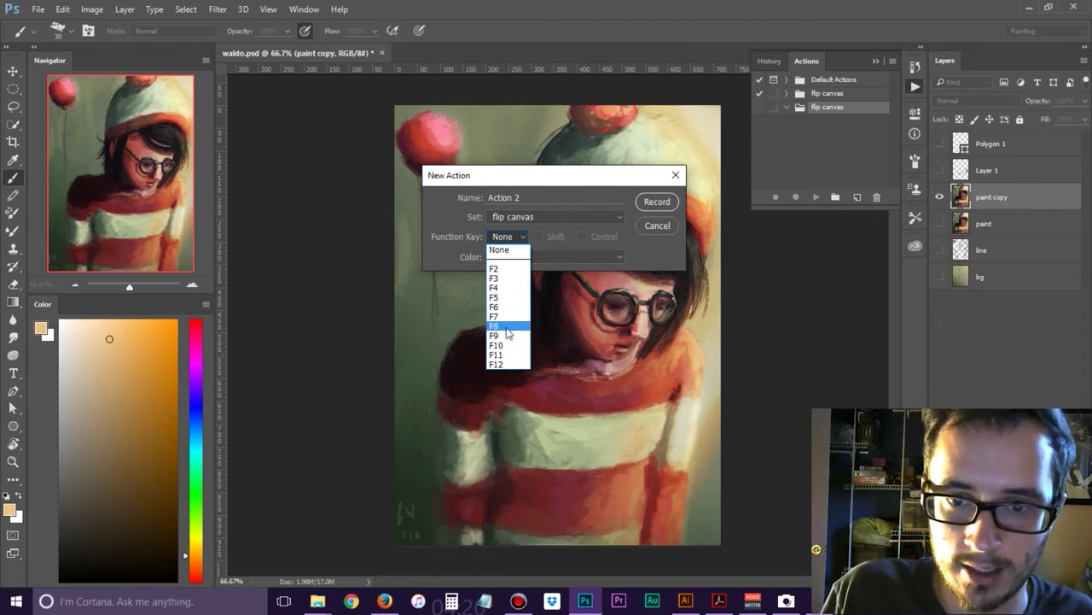
left_click(500, 327)
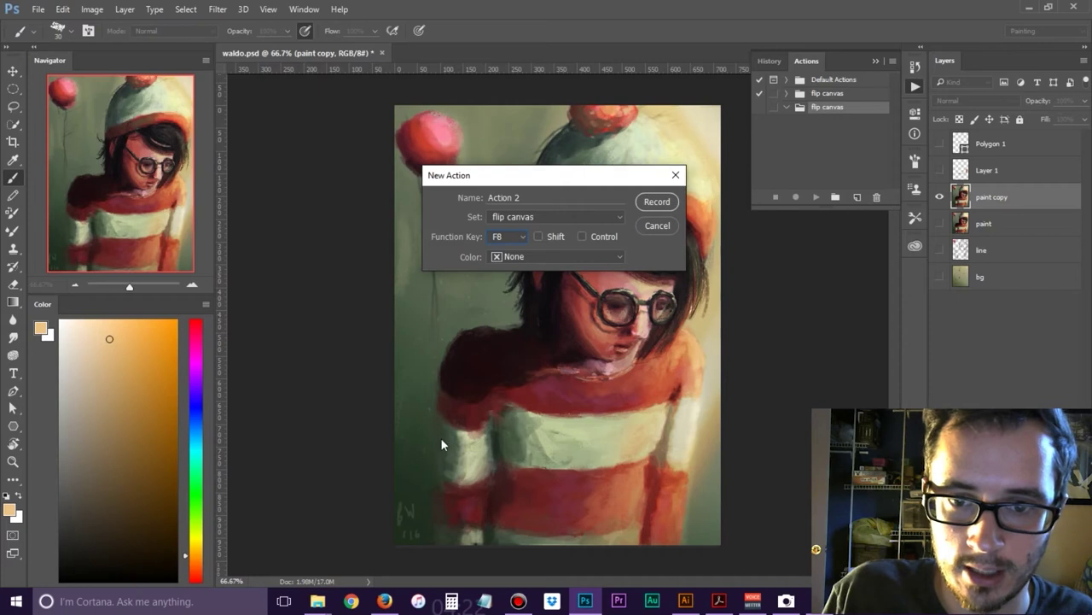
left_click(539, 236)
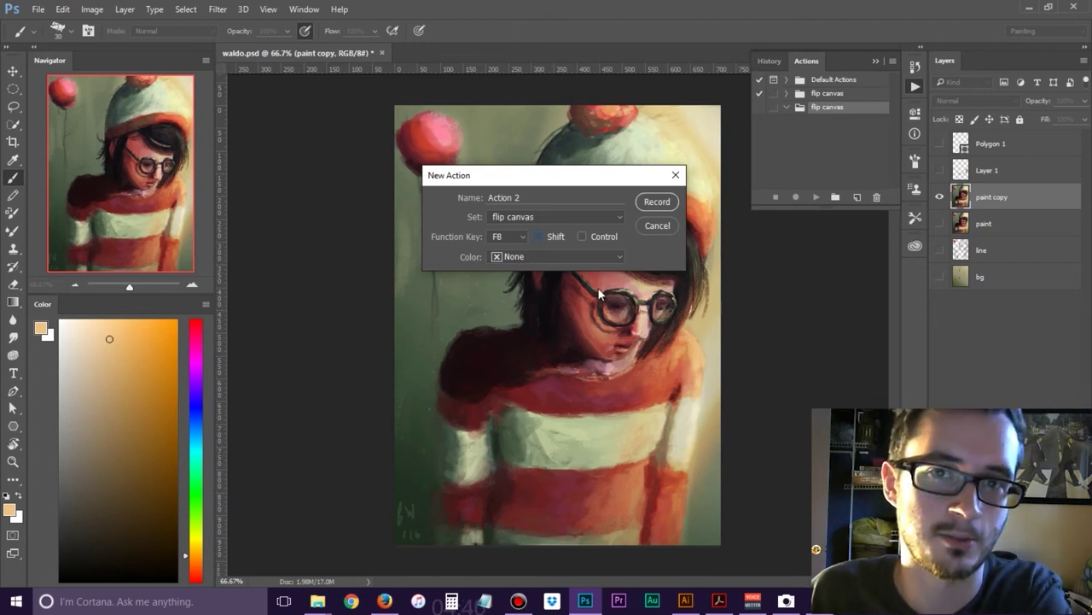
left_click(513, 234)
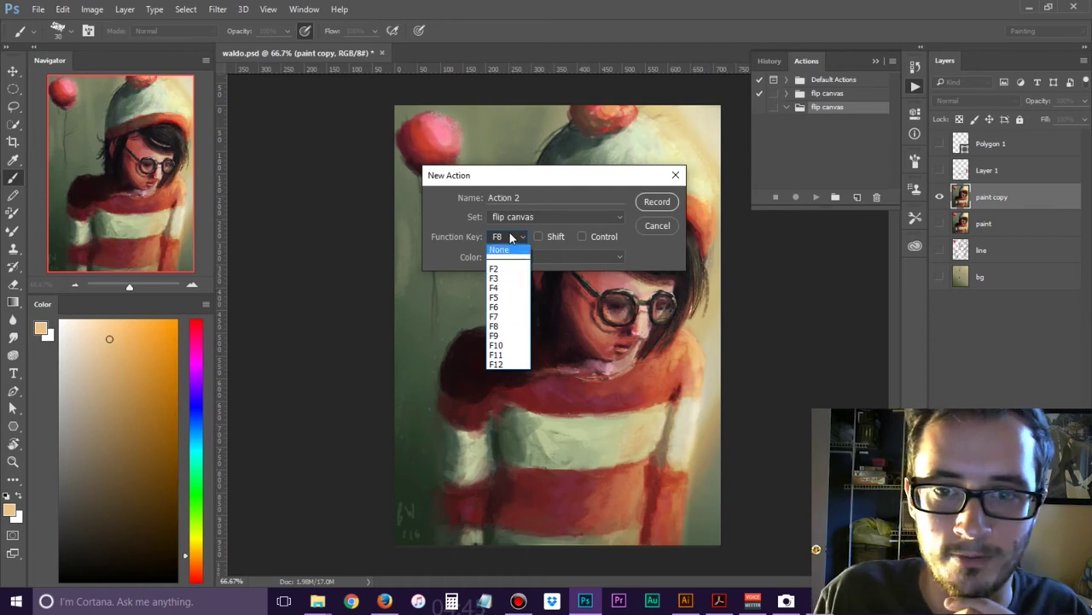
left_click(511, 238)
left_click(521, 257)
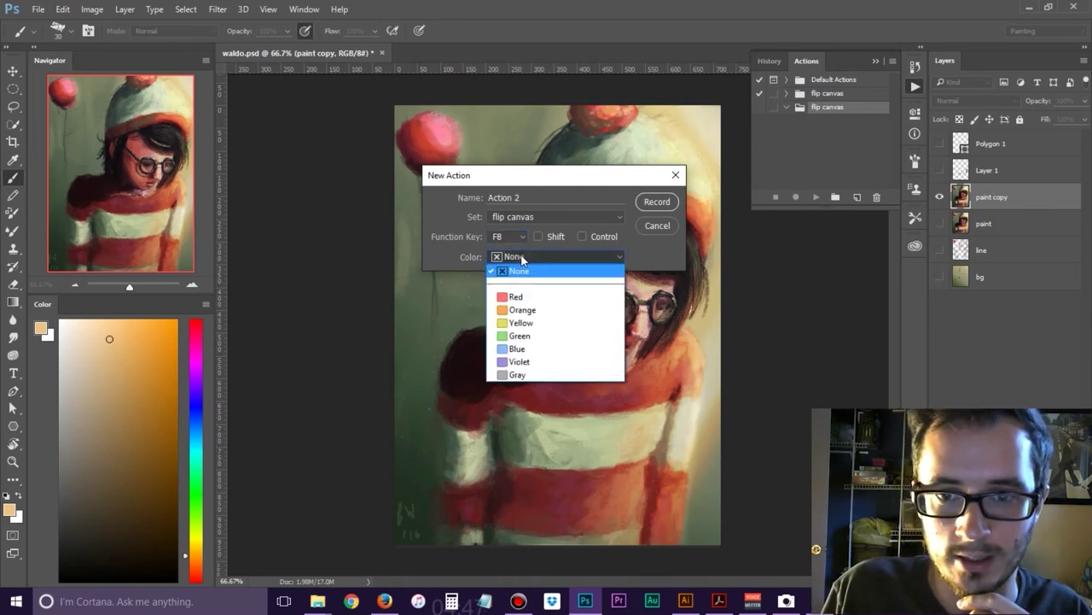
left_click(534, 256)
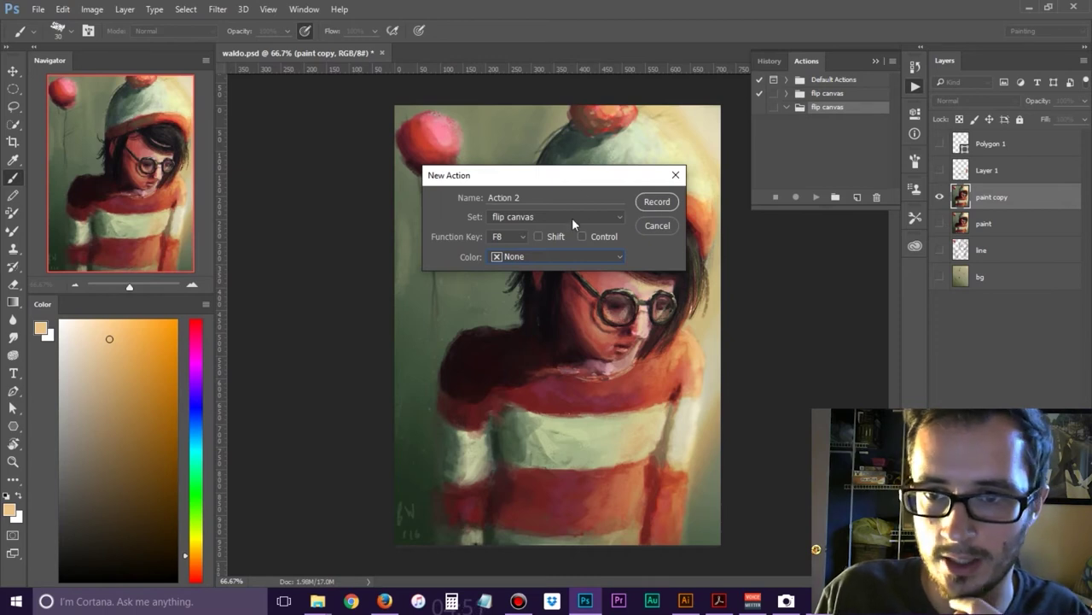
left_click(654, 201)
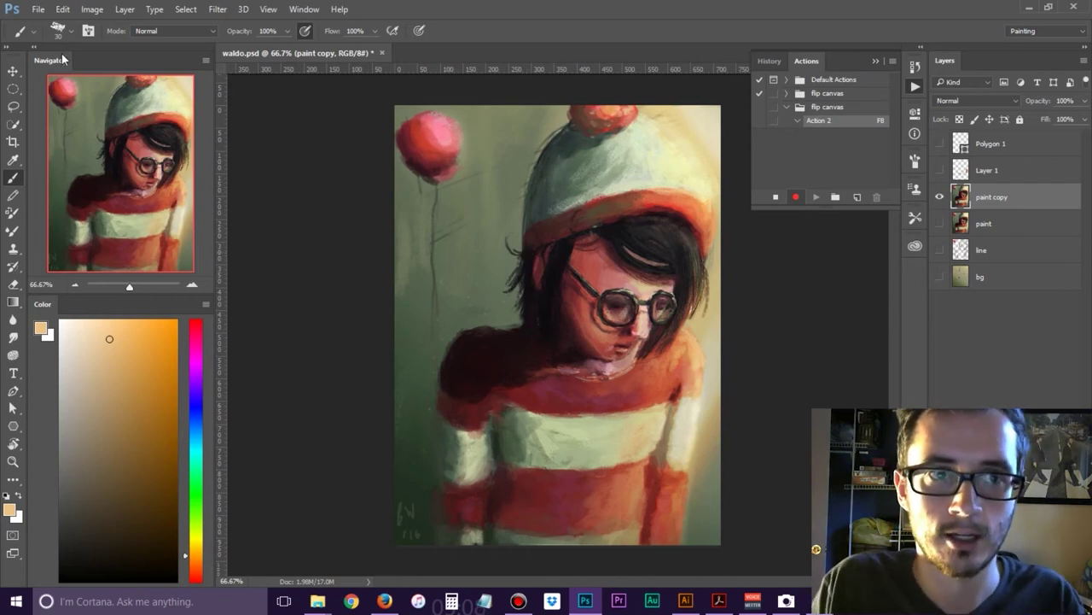
Record Edit > Transform > Flip Horizontal into Action 2 and stop recording
left_click(63, 10)
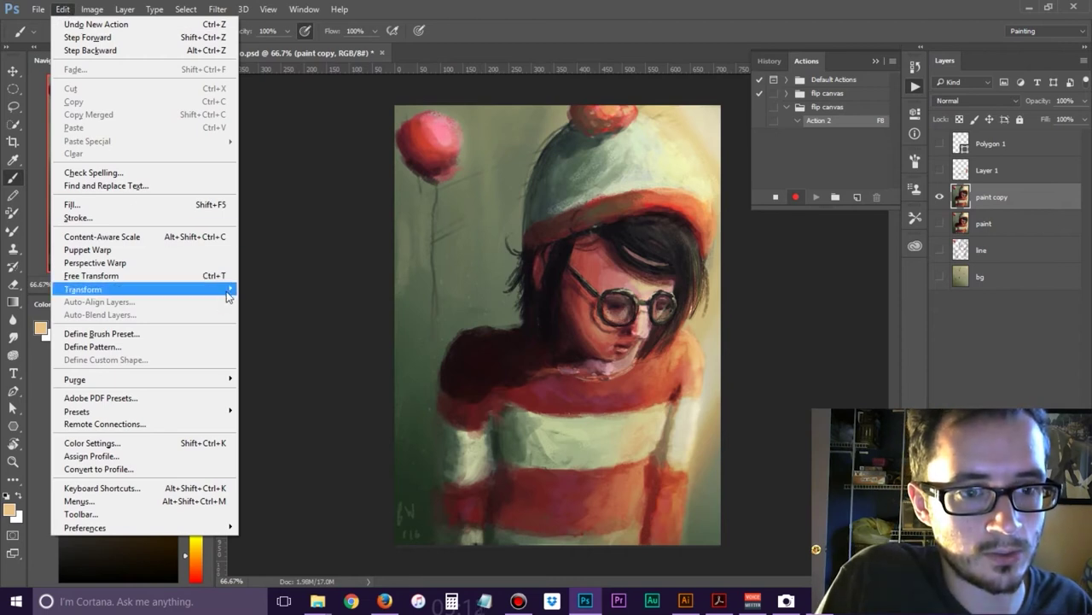
mouse_move(229, 295)
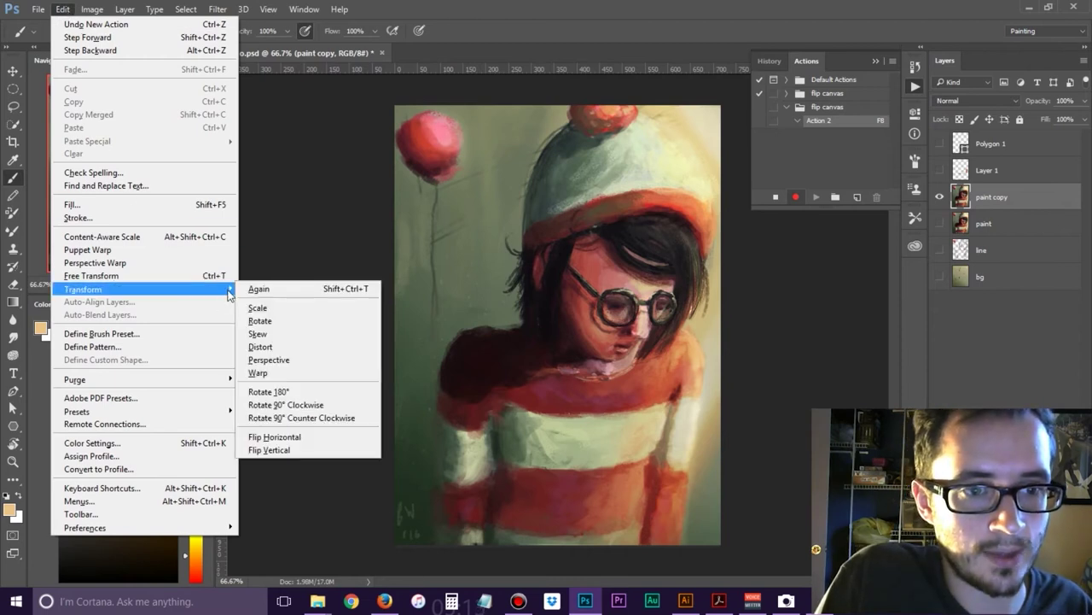
left_click(311, 440)
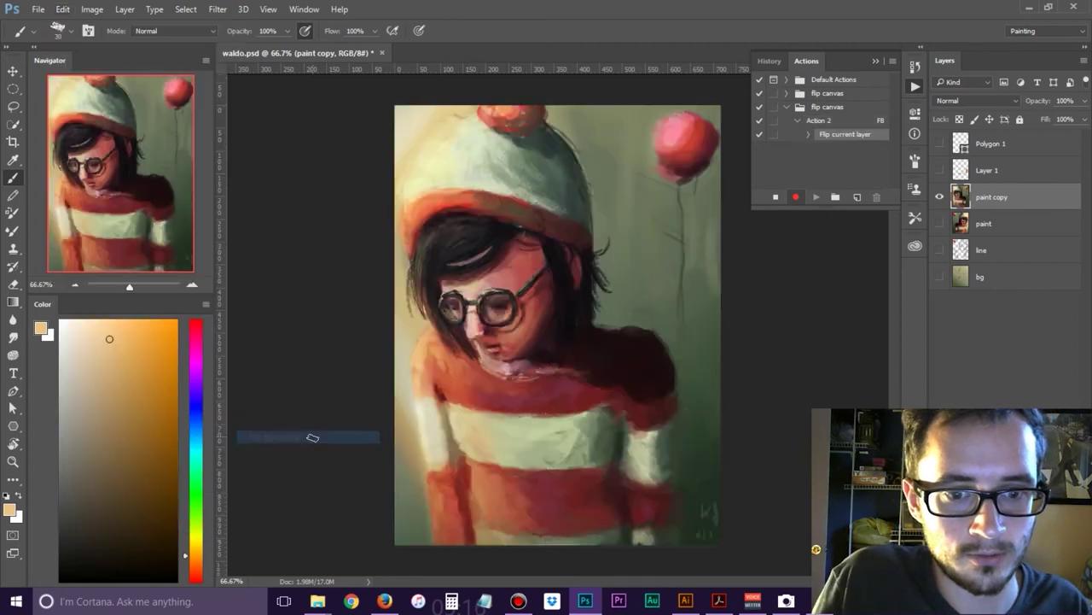
left_click(776, 198)
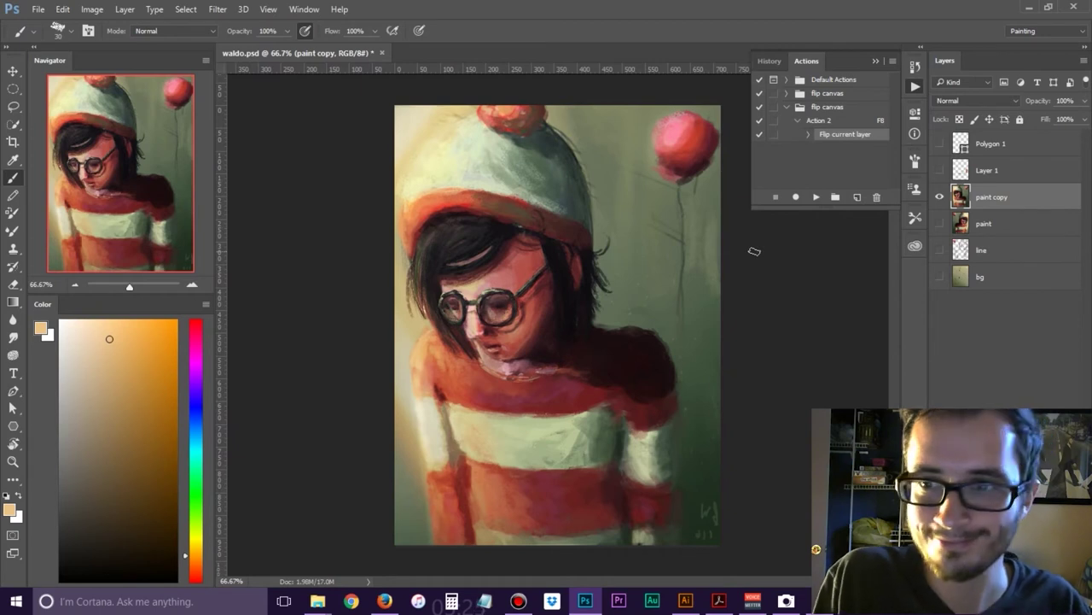
Test Action 2 with F8, then delete the flip canvas action set
key("F8")
key("F8")
key("F8")
key("F8")
key("F8")
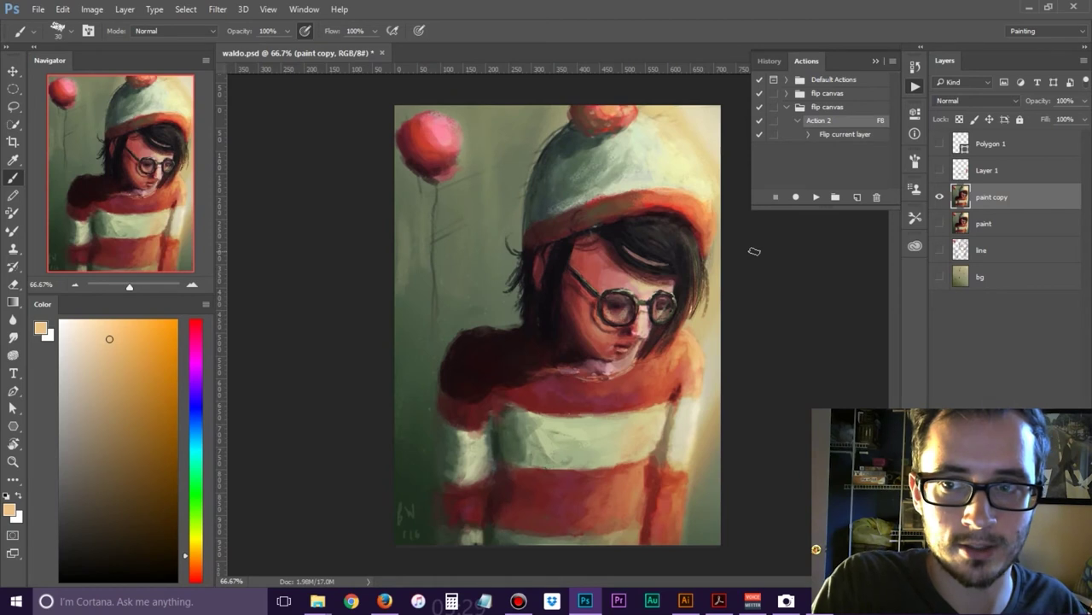
key("alt+f")
key("Escape")
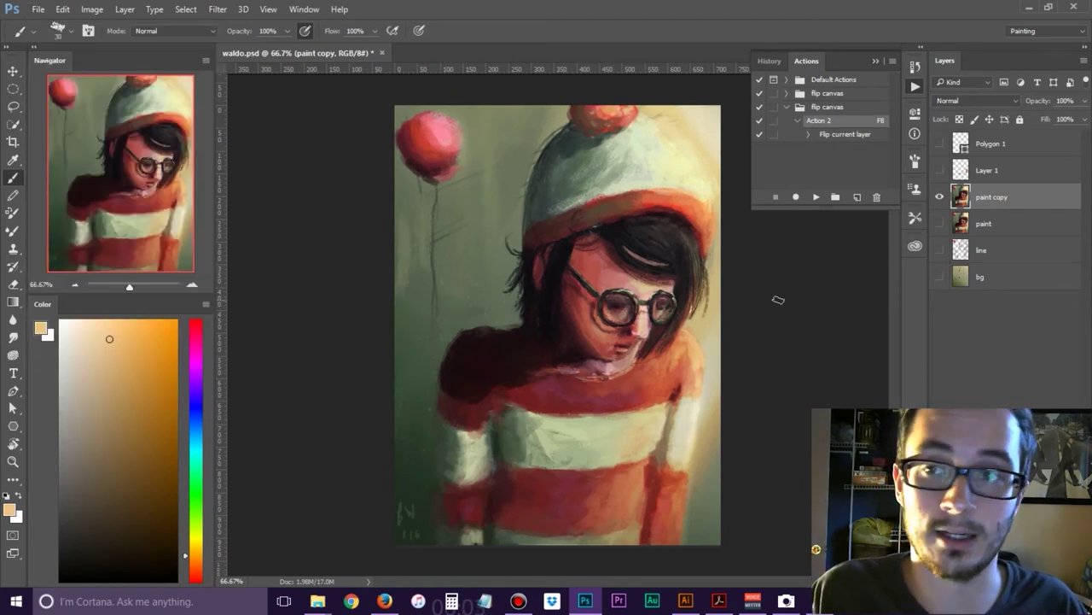
left_click(826, 107)
left_click(876, 198)
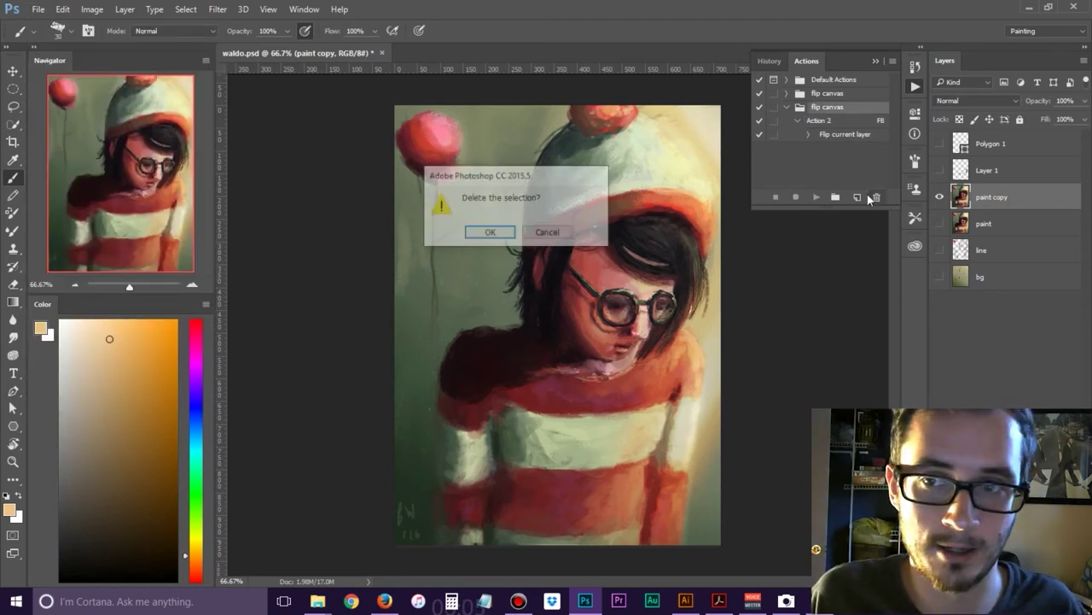
Confirm deleting the flip canvas action set
left_click(489, 230)
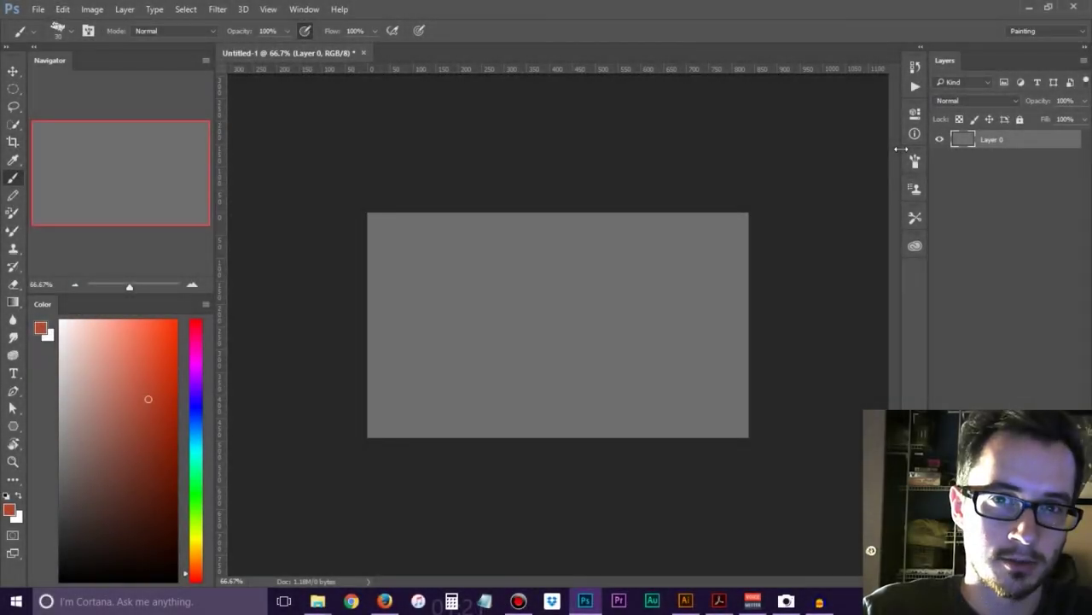
Switch to the Polygon Tool from the shape tools
left_click(13, 431)
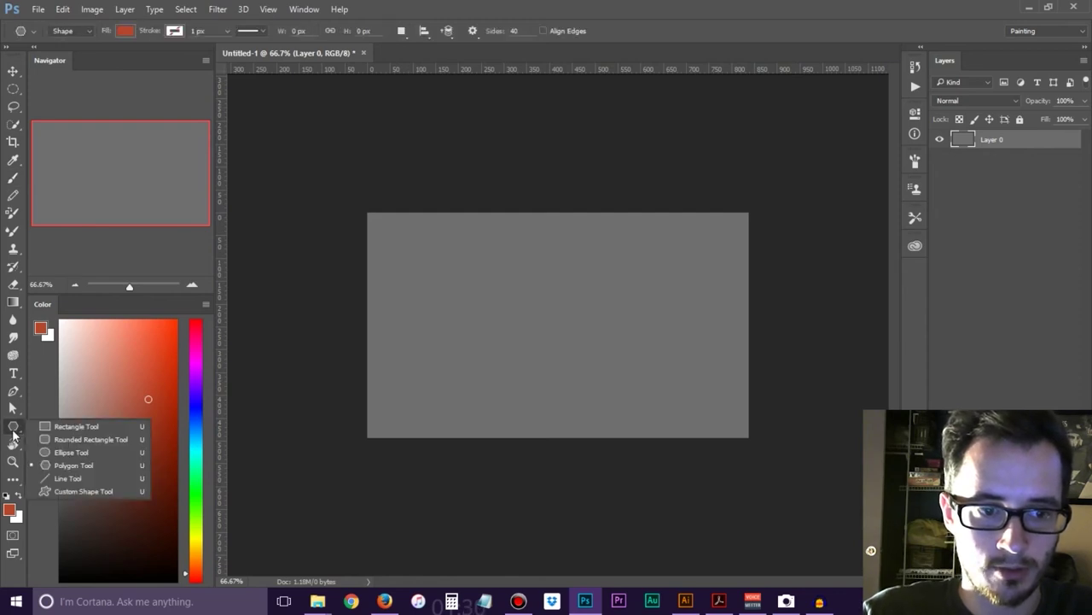
left_click(86, 428)
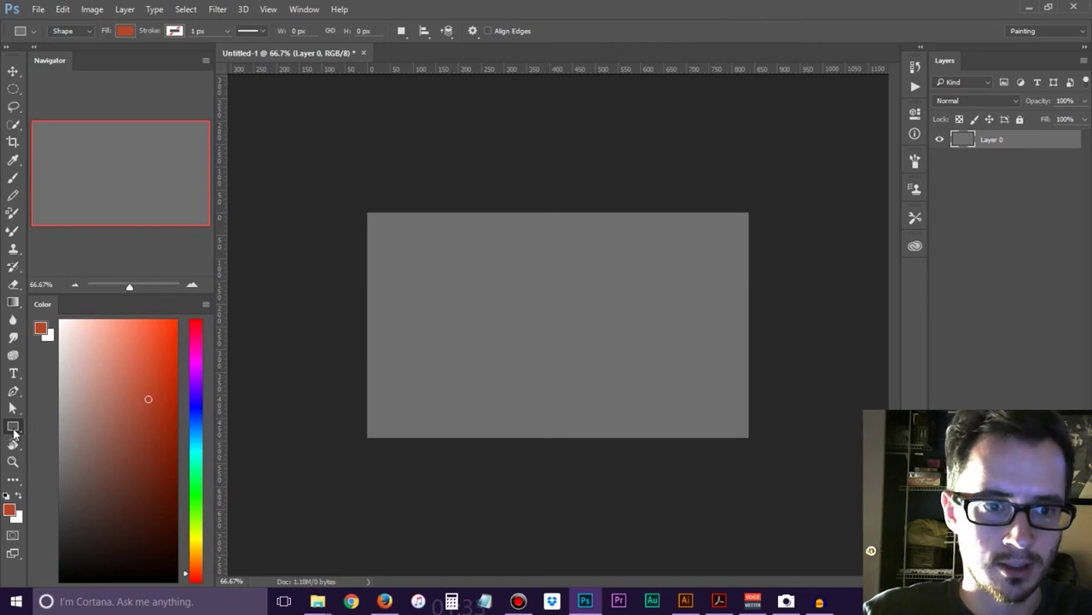
right_click(14, 431)
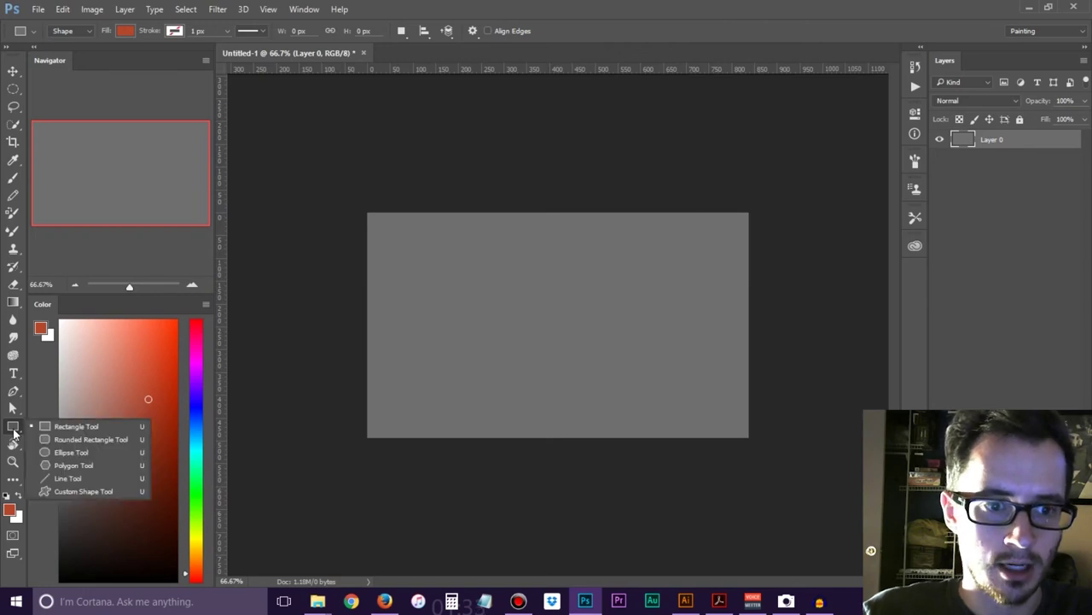
left_click(85, 465)
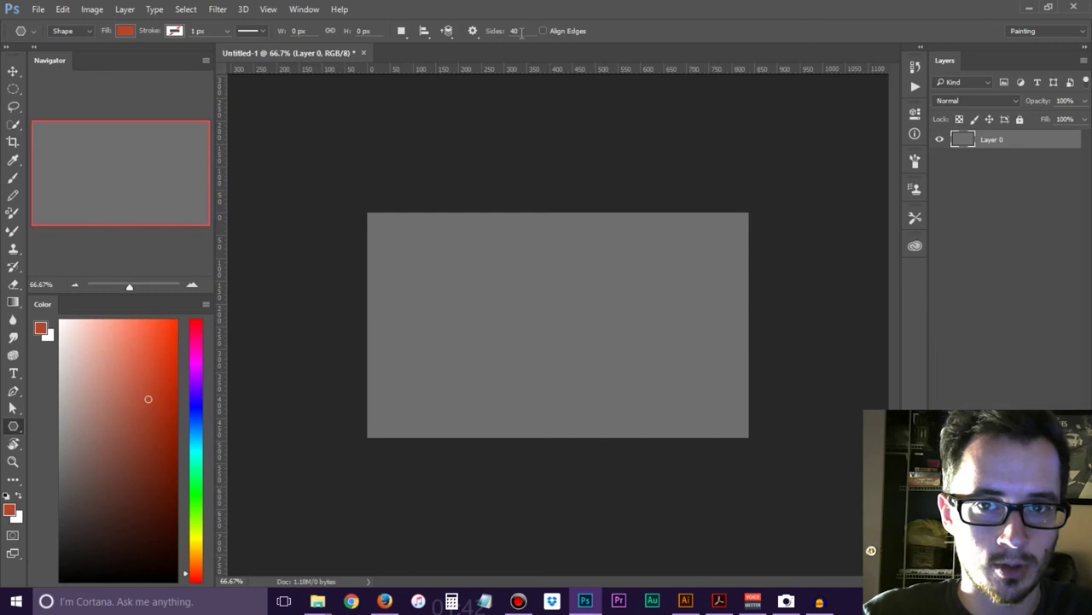
Enable Star in the polygon options with sides indented by 99%
left_click(473, 31)
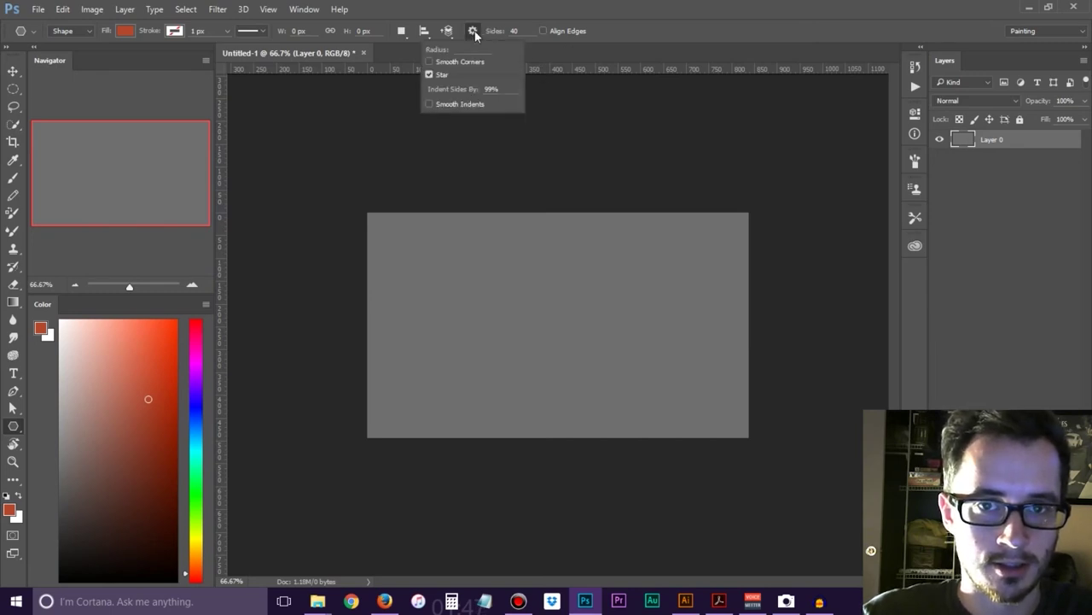
left_click(429, 74)
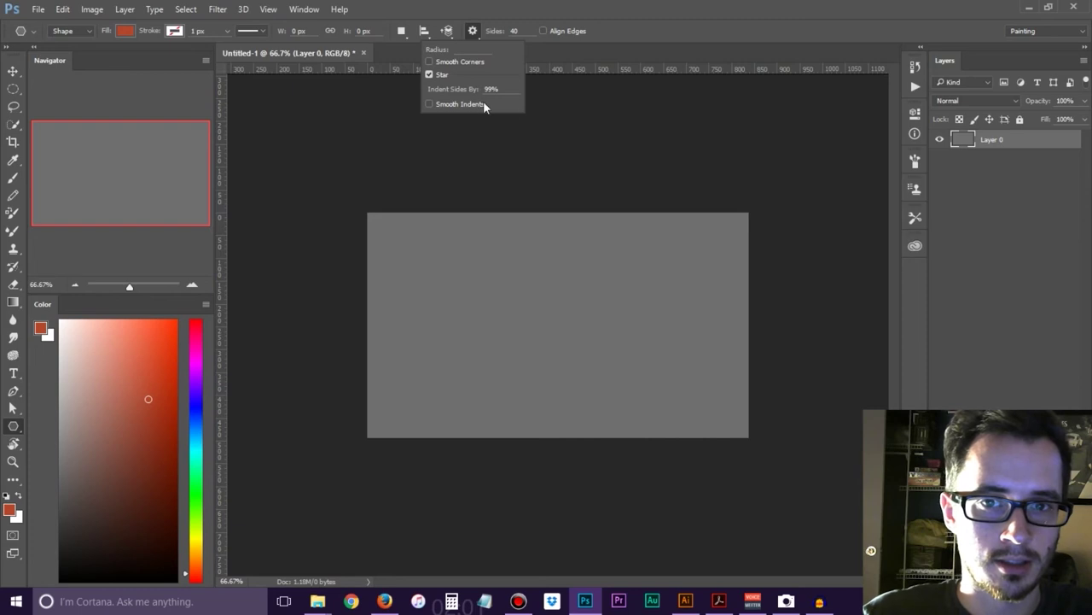
left_click_drag(505, 96, 467, 88)
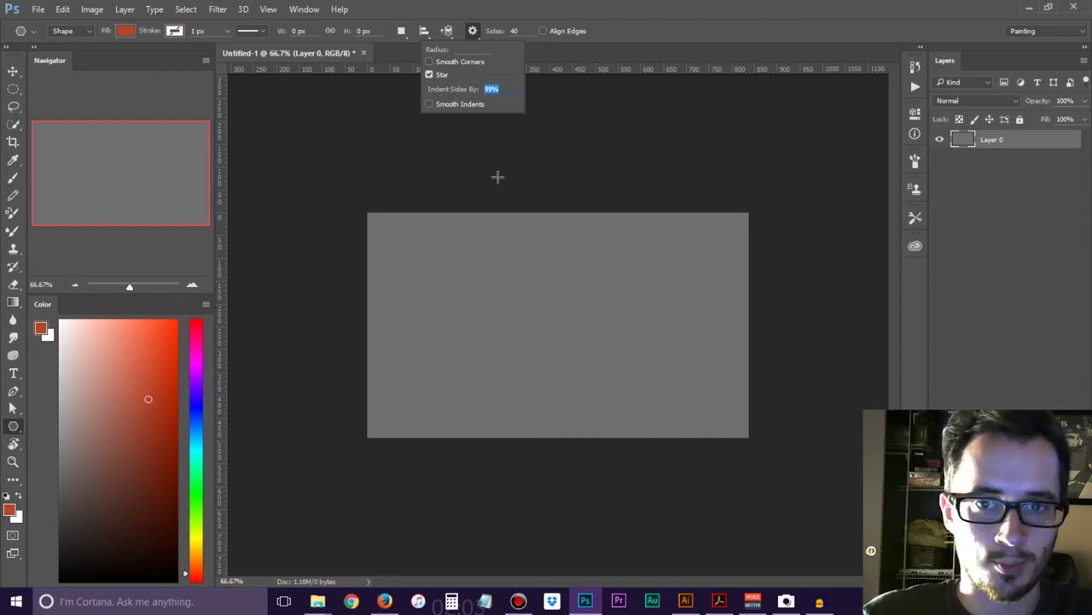
left_click(522, 31)
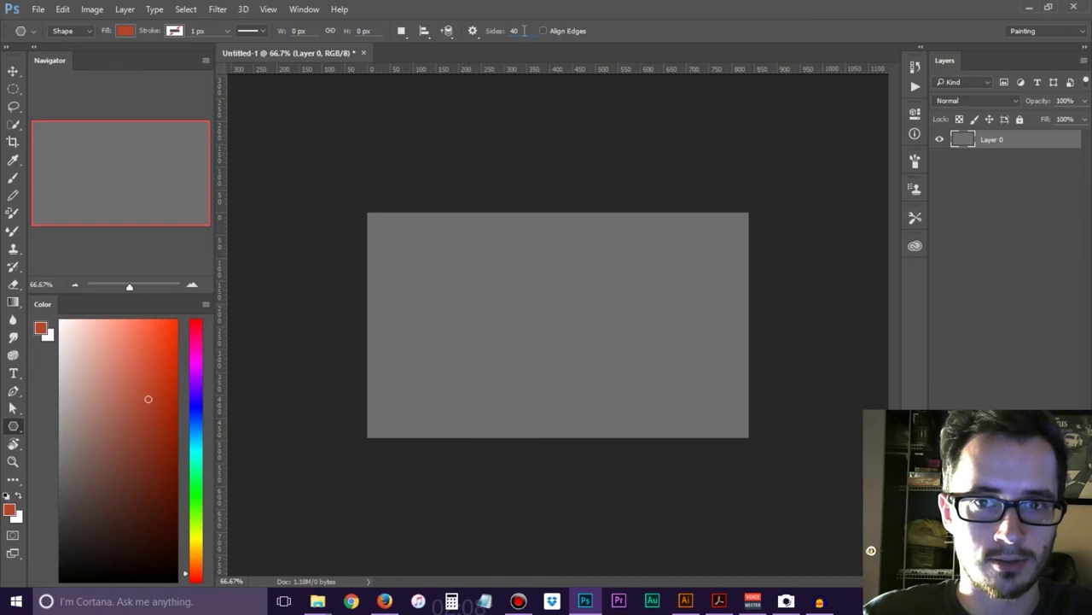
Set the polygon's number of sides to 40, after briefly trying 60
left_click_drag(523, 31, 512, 32)
type("60")
key("Return")
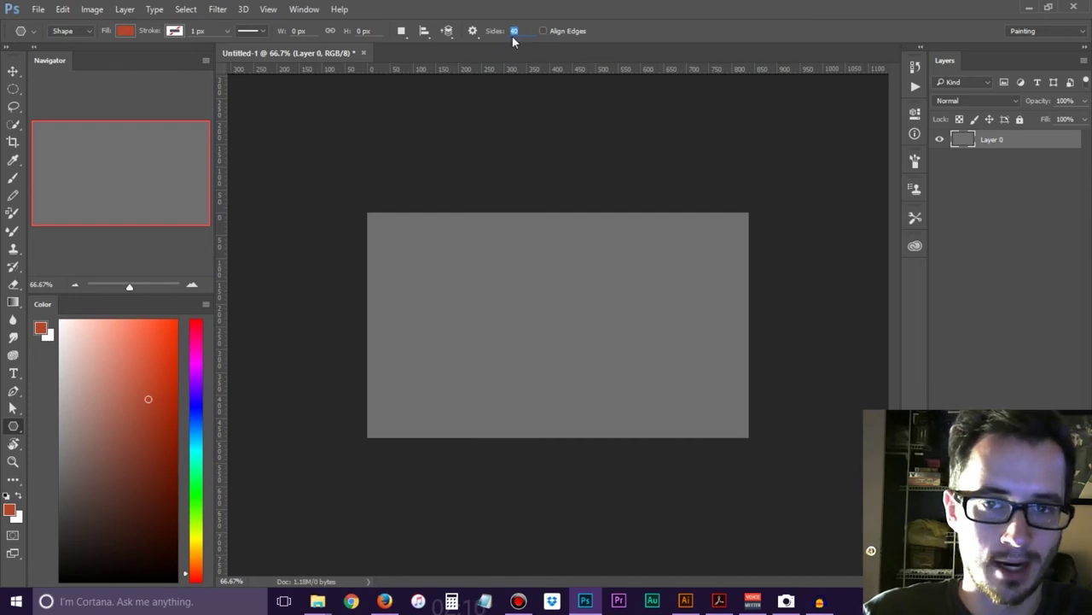
type("40")
key("Return")
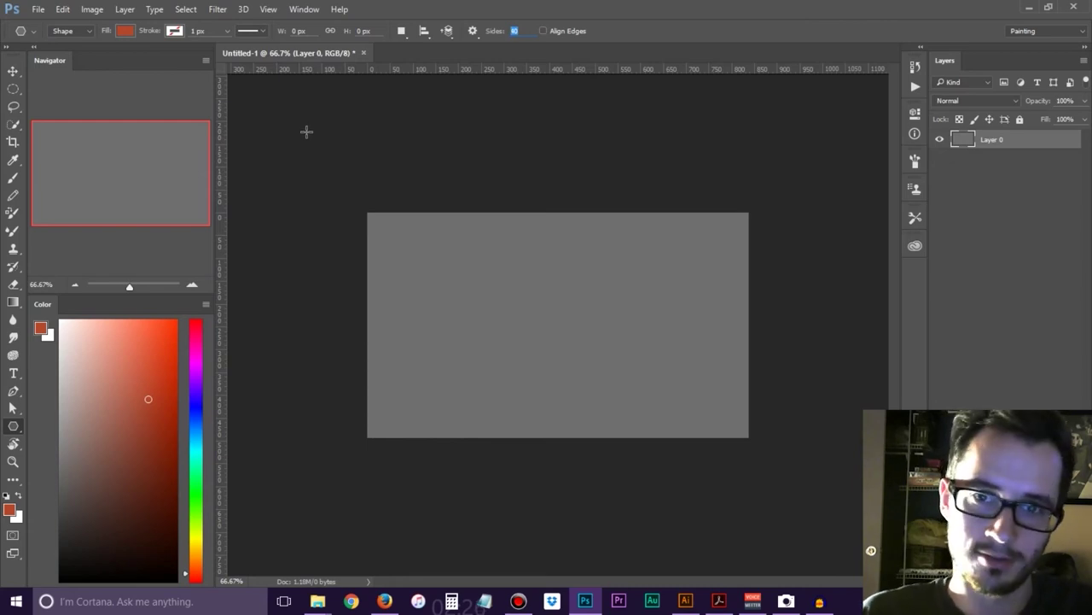
right_click(13, 426)
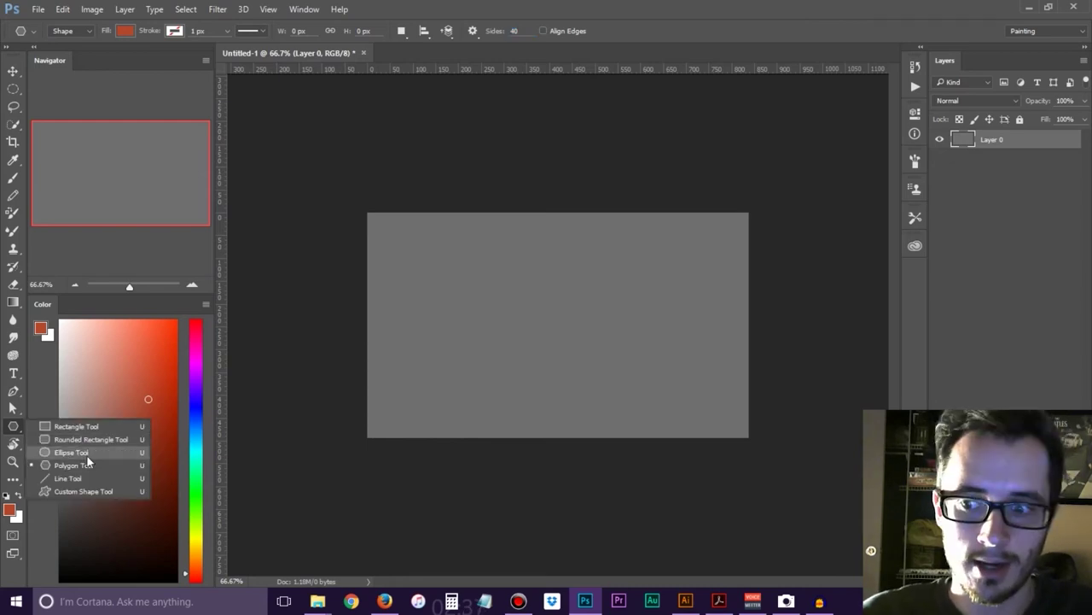
Add a new layer and draw a starburst polygon outward from the canvas centre
left_click(87, 463)
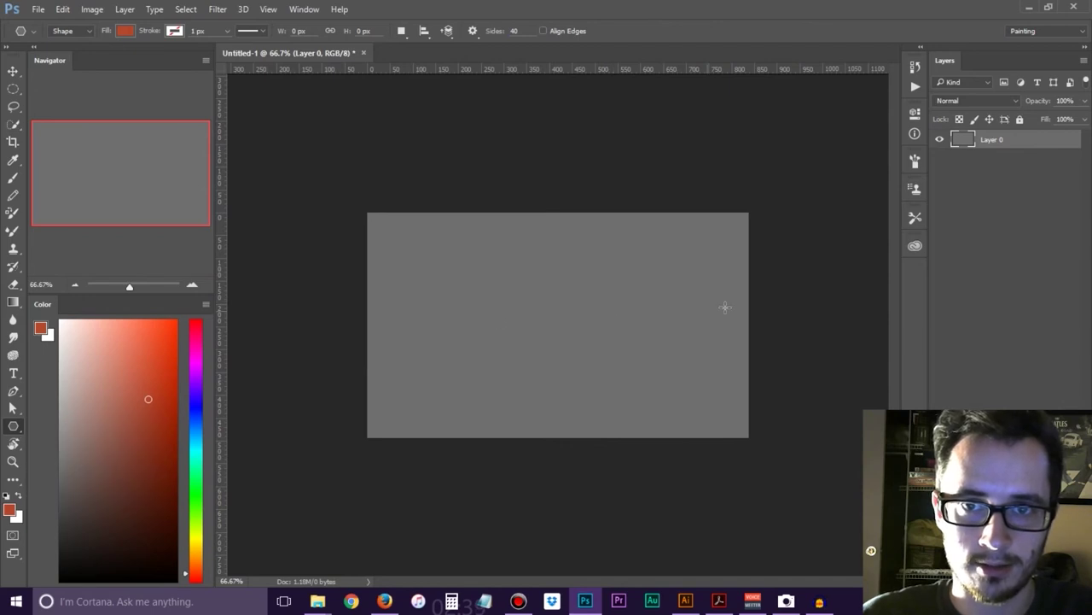
key("ctrl+shift+alt+n")
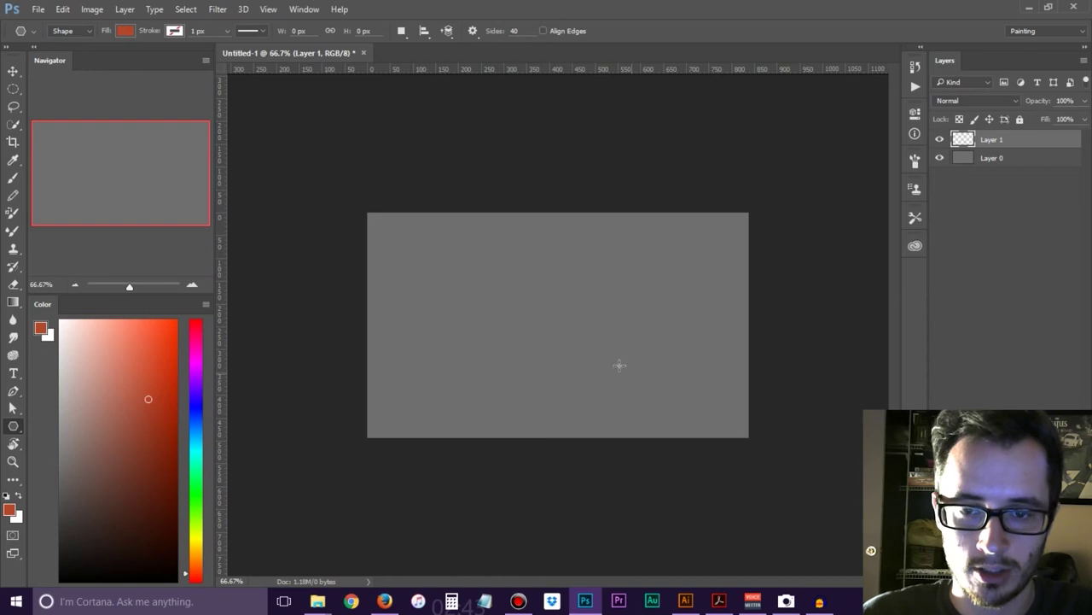
left_click_drag(536, 316, 894, 401)
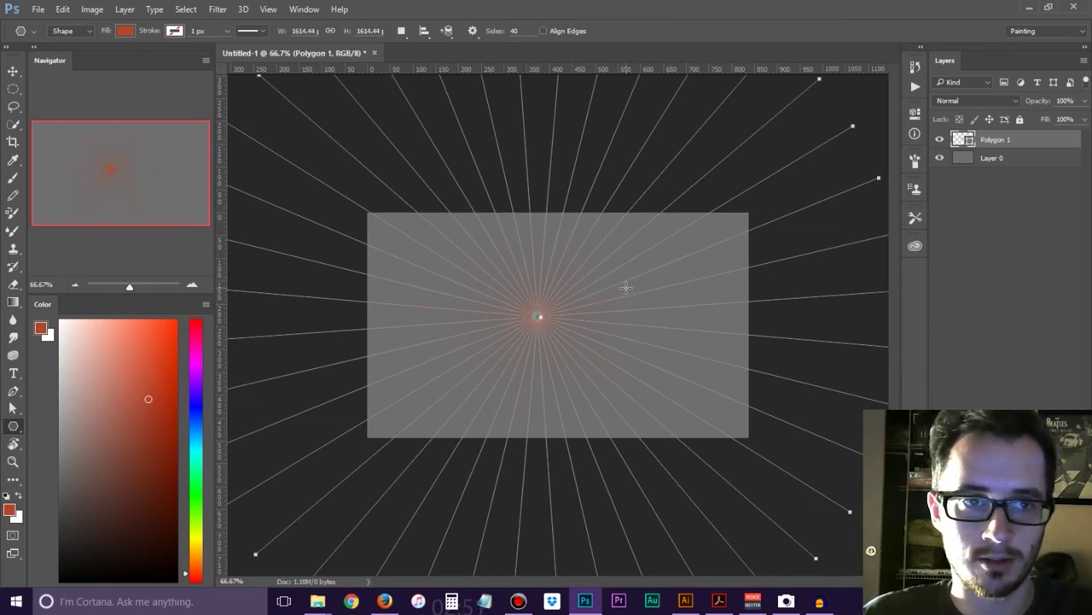
Fill the starburst rays cyan and shift them slightly right and down
left_click(130, 34)
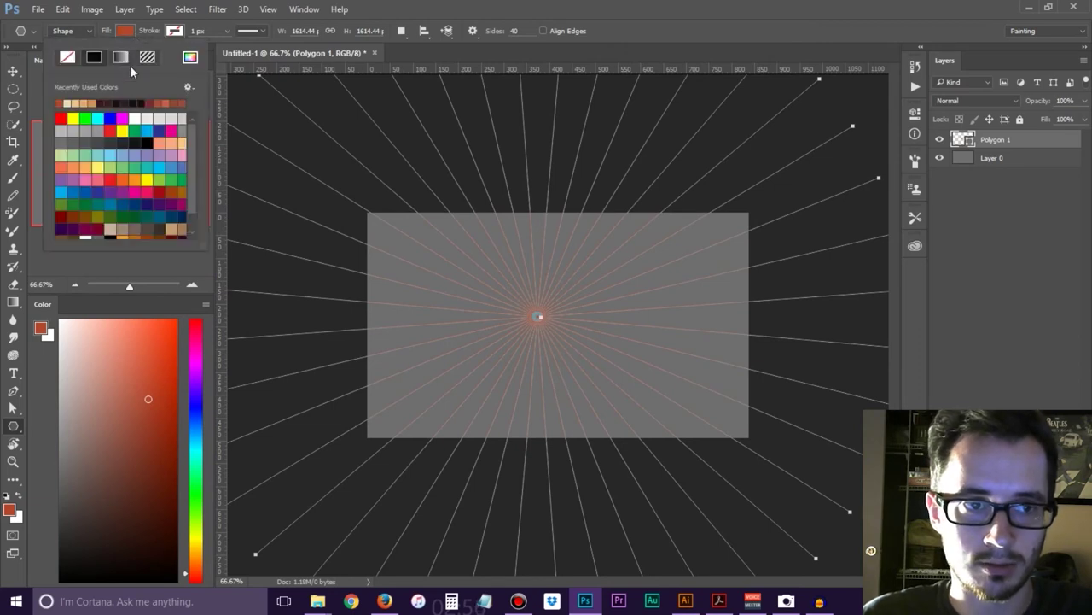
left_click(98, 119)
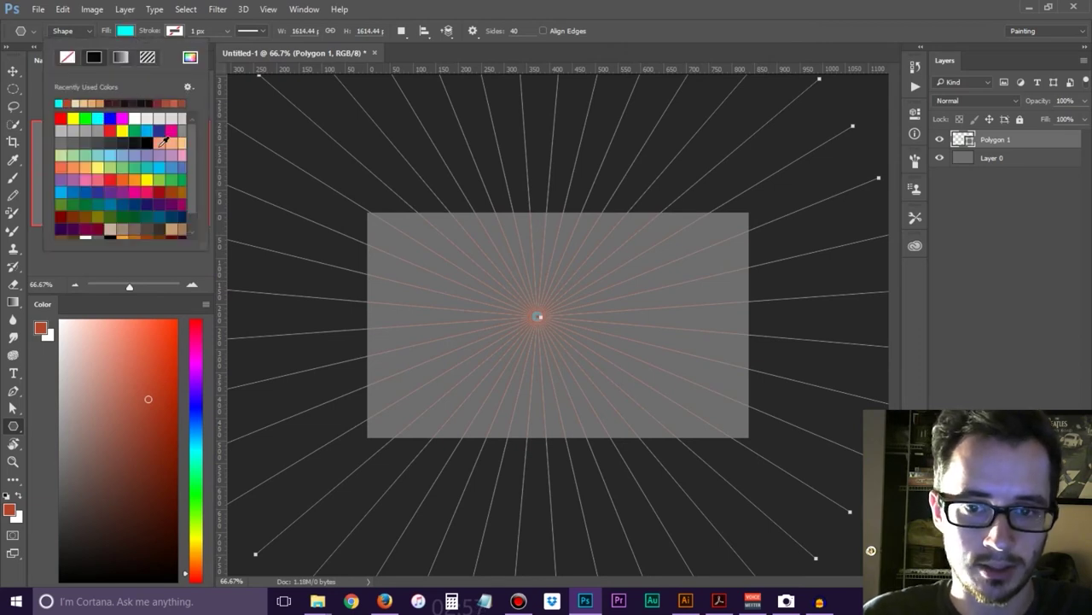
left_click(13, 70)
left_click_drag(537, 314, 551, 314)
left_click_drag(557, 318, 558, 317)
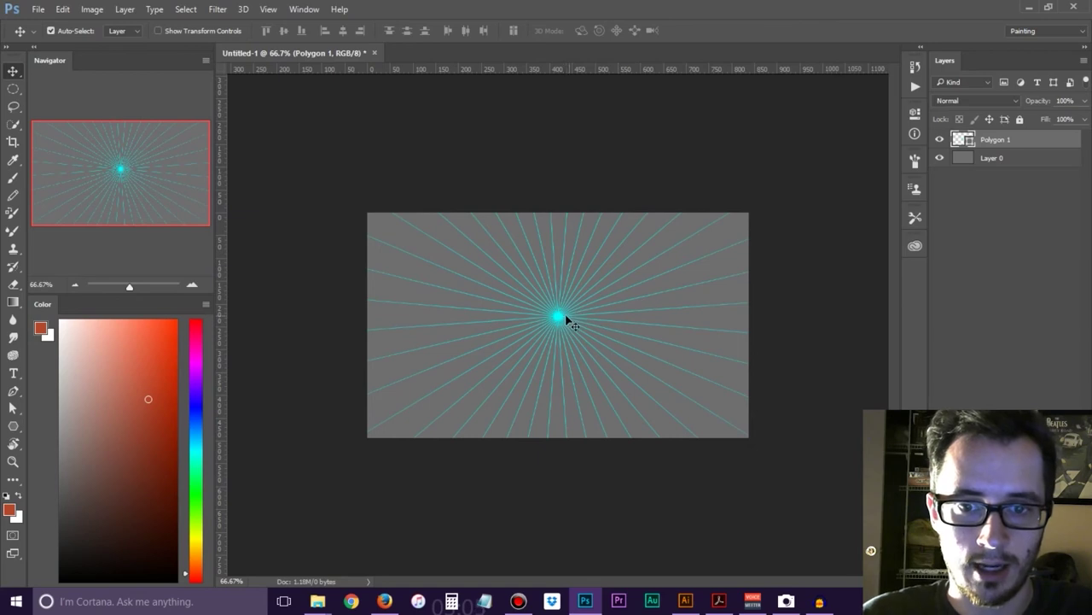
left_click_drag(559, 322, 559, 332)
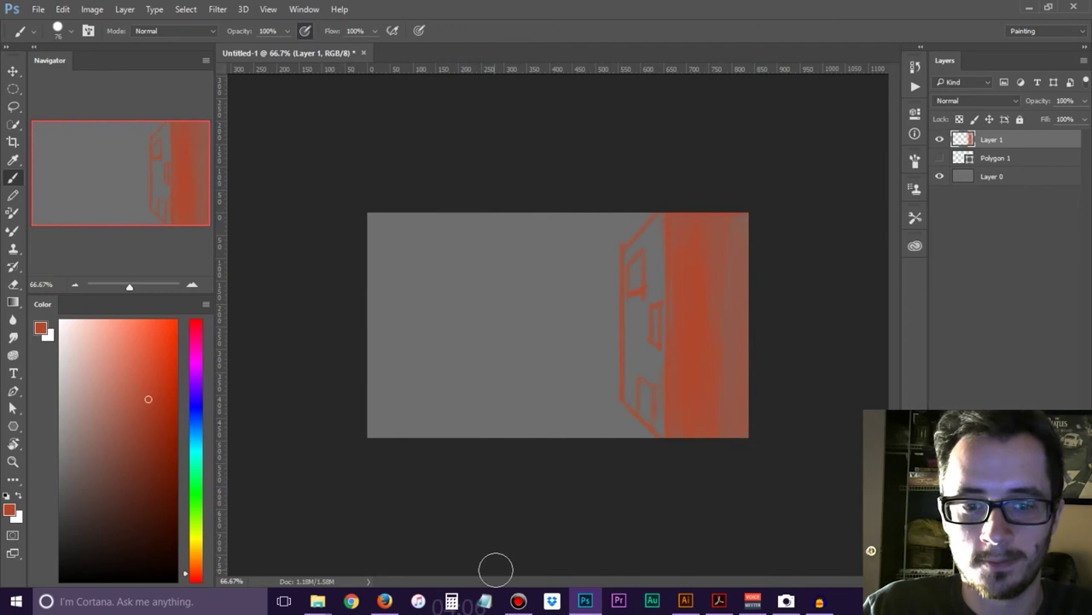
Open KB-KittenVSDragon-v14.jpg from the recent files list
mouse_move(327, 600)
left_click(38, 9)
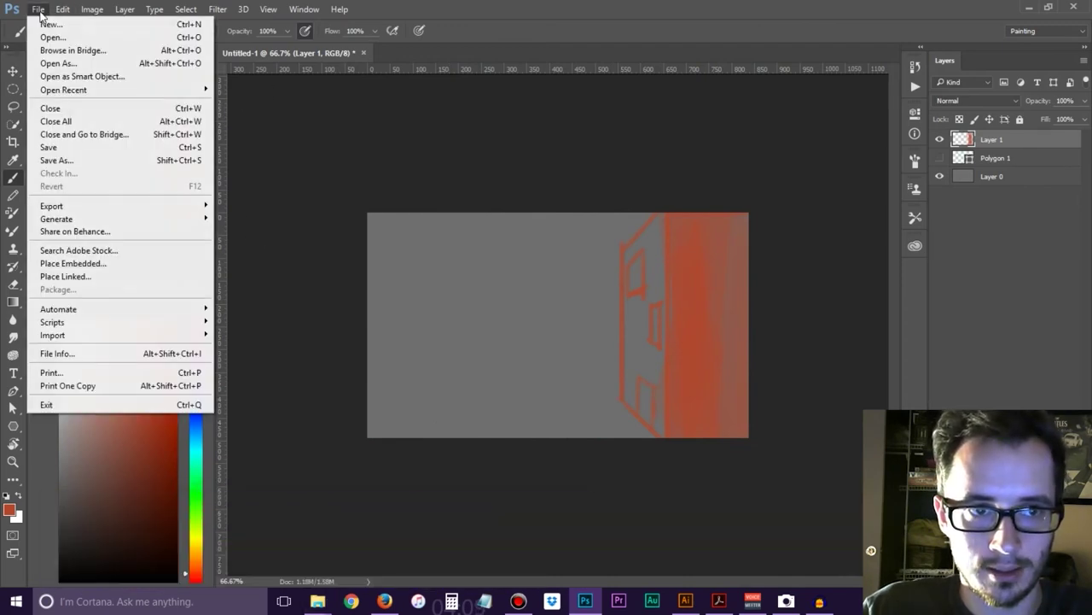
mouse_move(101, 89)
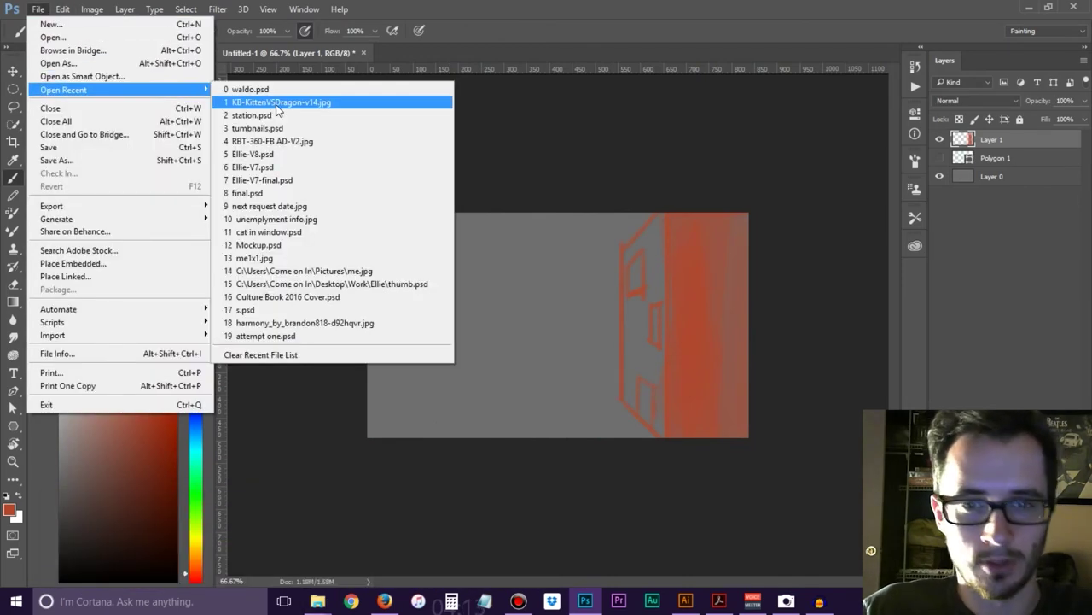
left_click(276, 103)
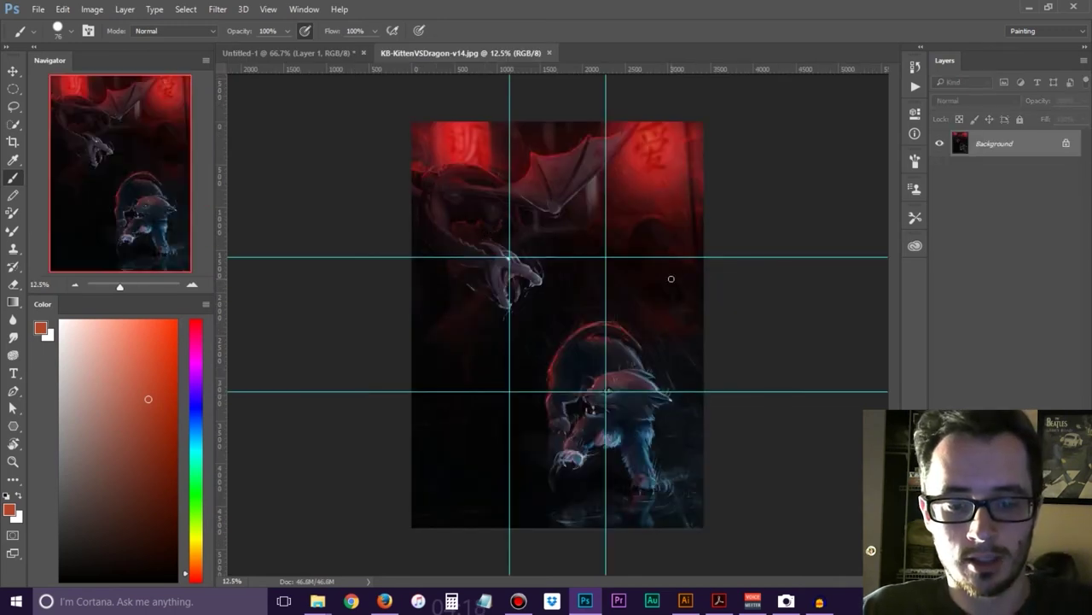
Back in Untitled-1, show Polygon 1 again and delete the red sketch Layer 1
left_click(312, 50)
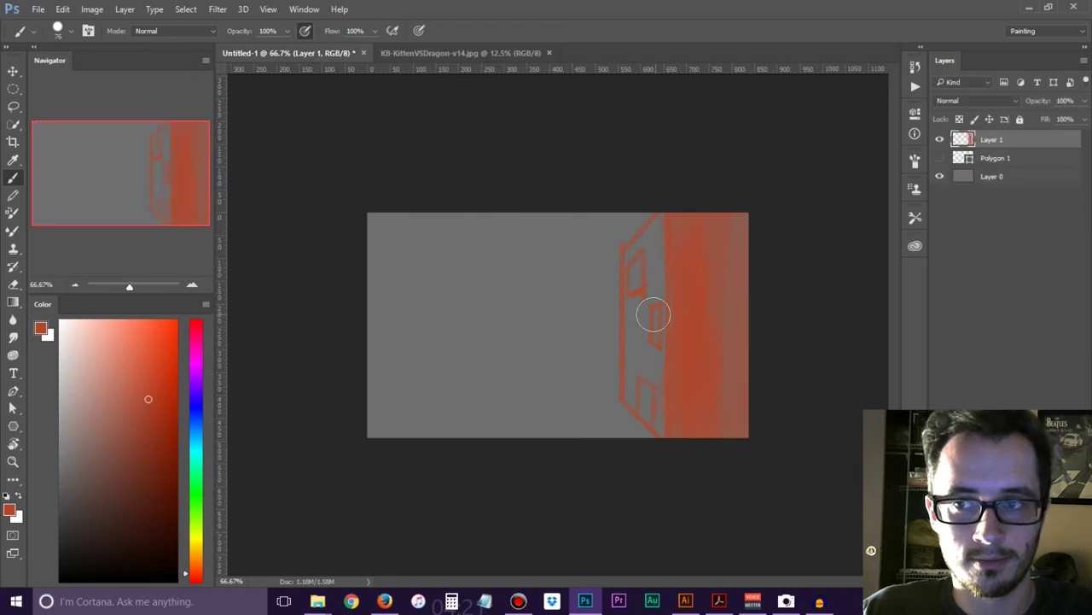
left_click(939, 158)
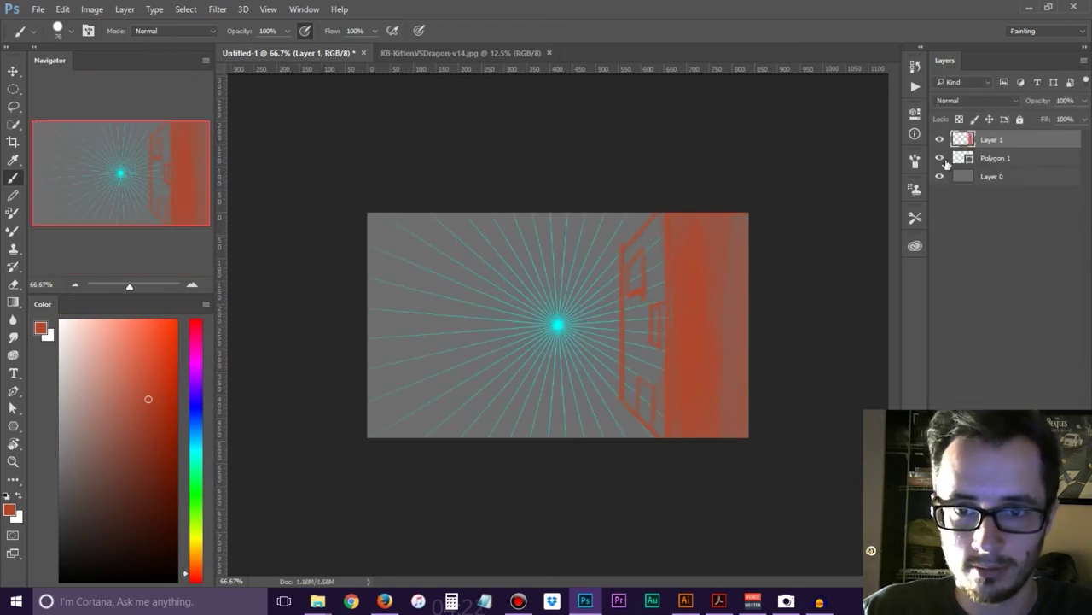
left_click(472, 53)
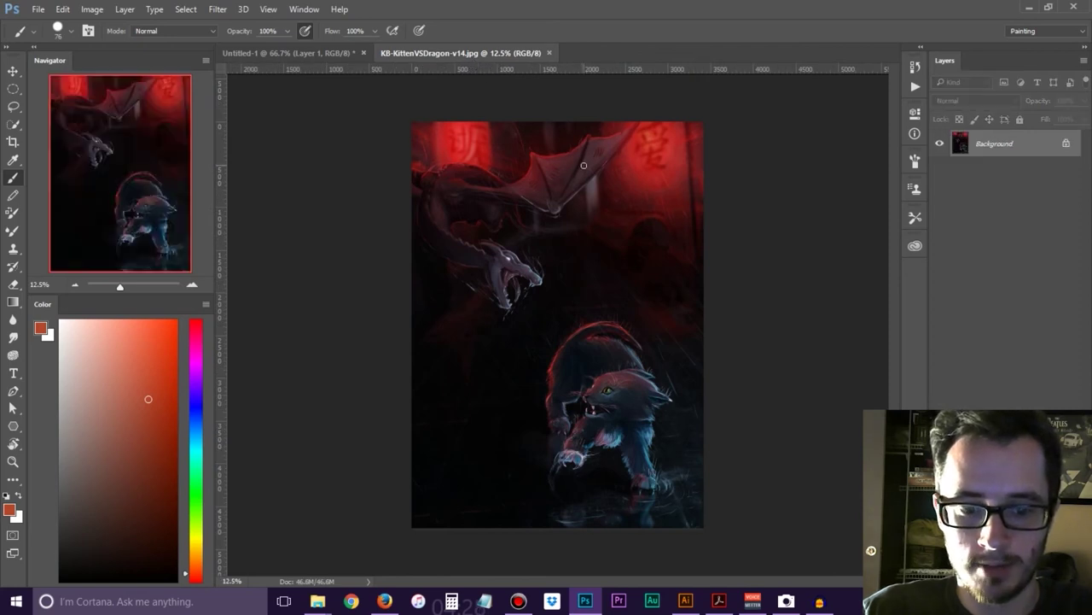
key("v")
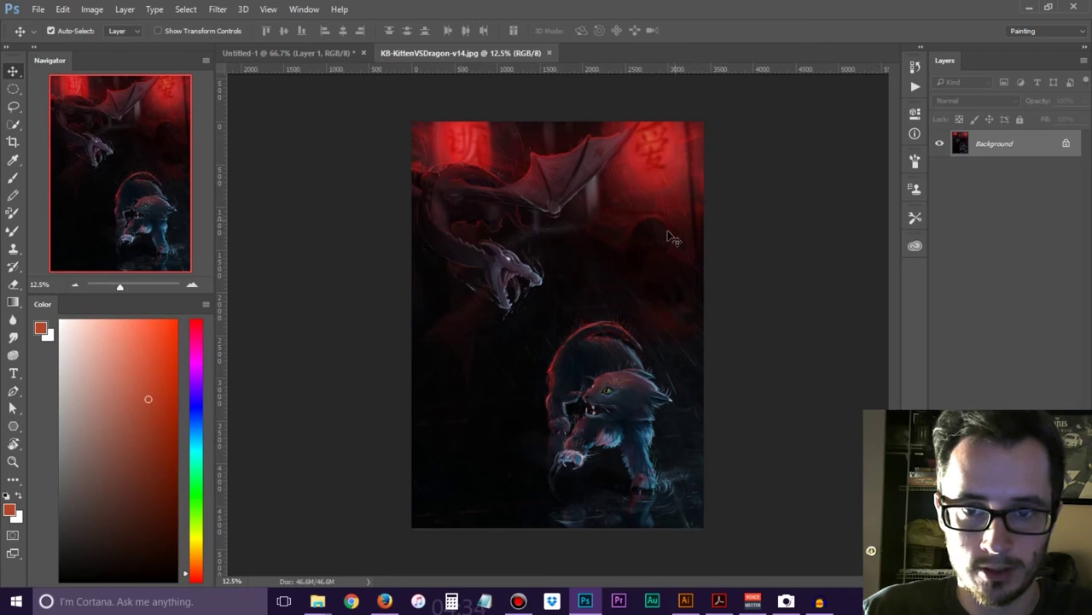
key("ctrl+Tab")
left_click(995, 145)
key("Delete")
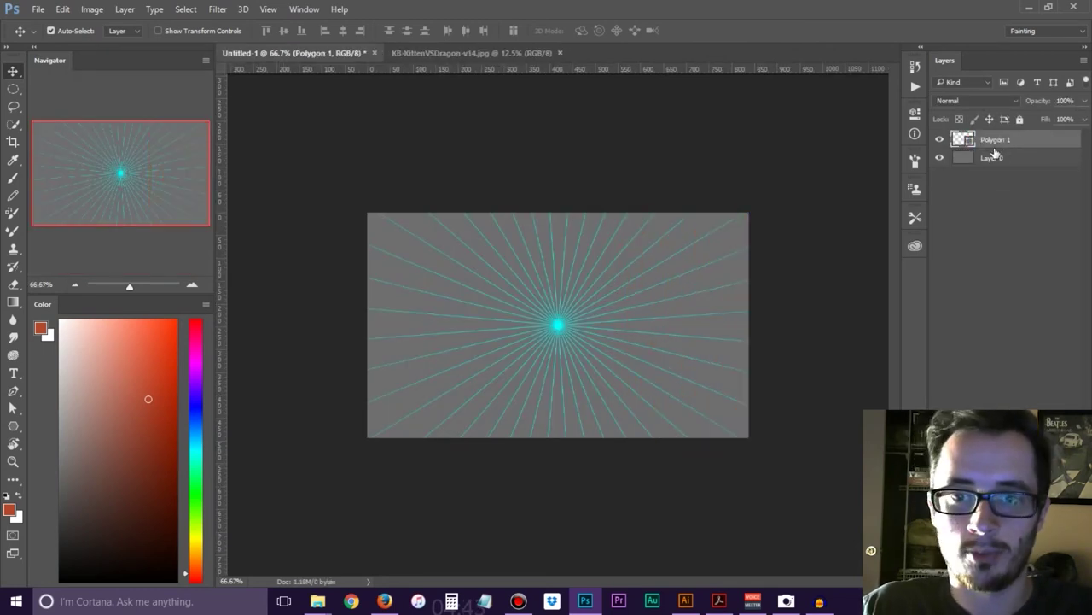
Move the starburst to the canvas's left edge and copy it to the right edge
left_click_drag(544, 330, 377, 332)
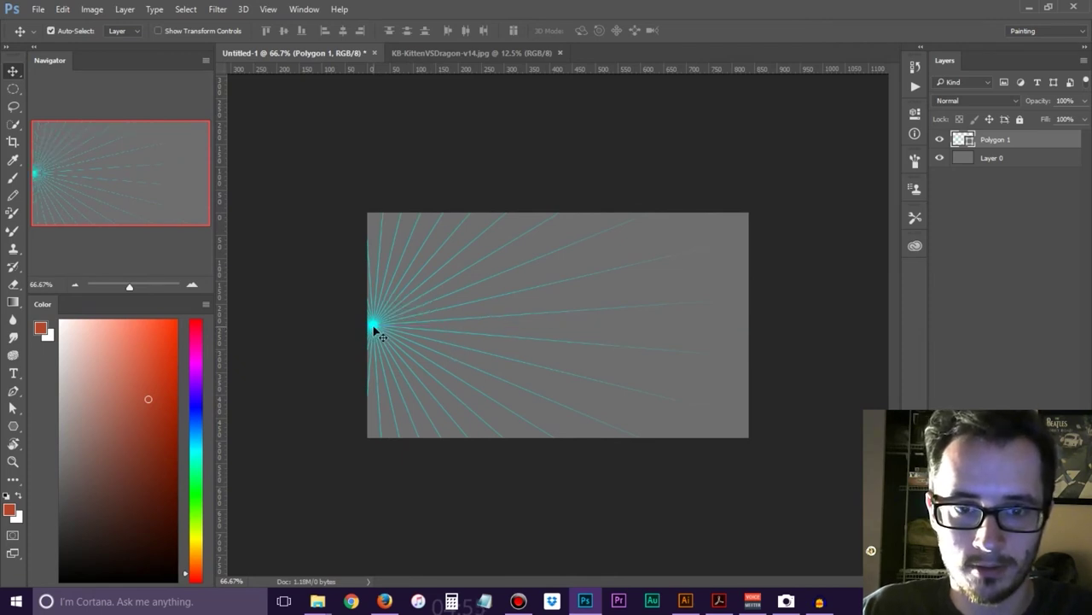
left_click_drag(378, 331, 377, 332)
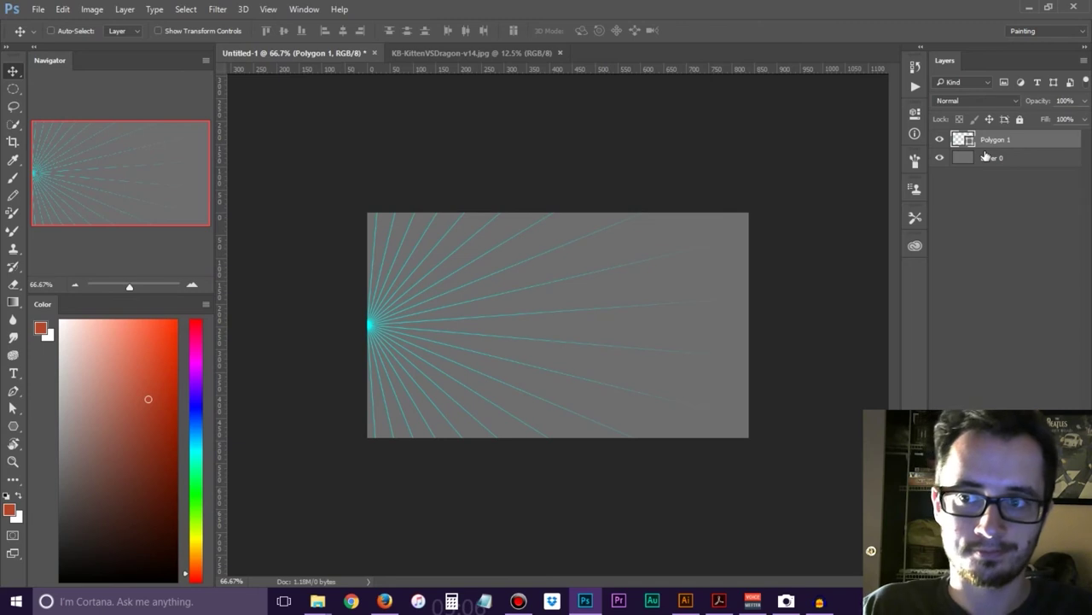
key("ctrl+j")
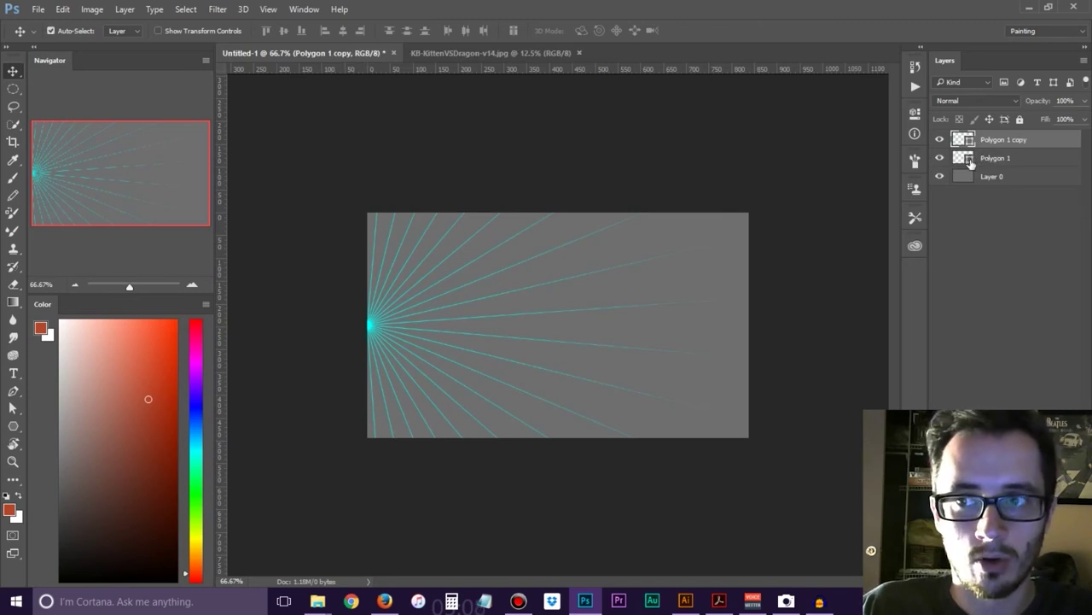
key("ctrl+z")
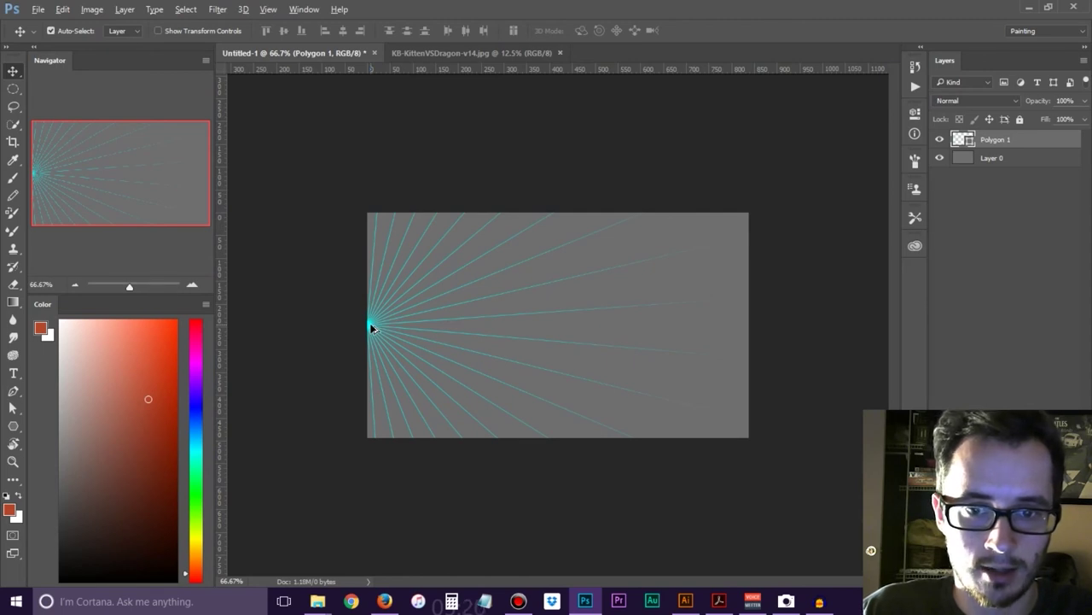
left_click_drag(371, 327, 760, 325)
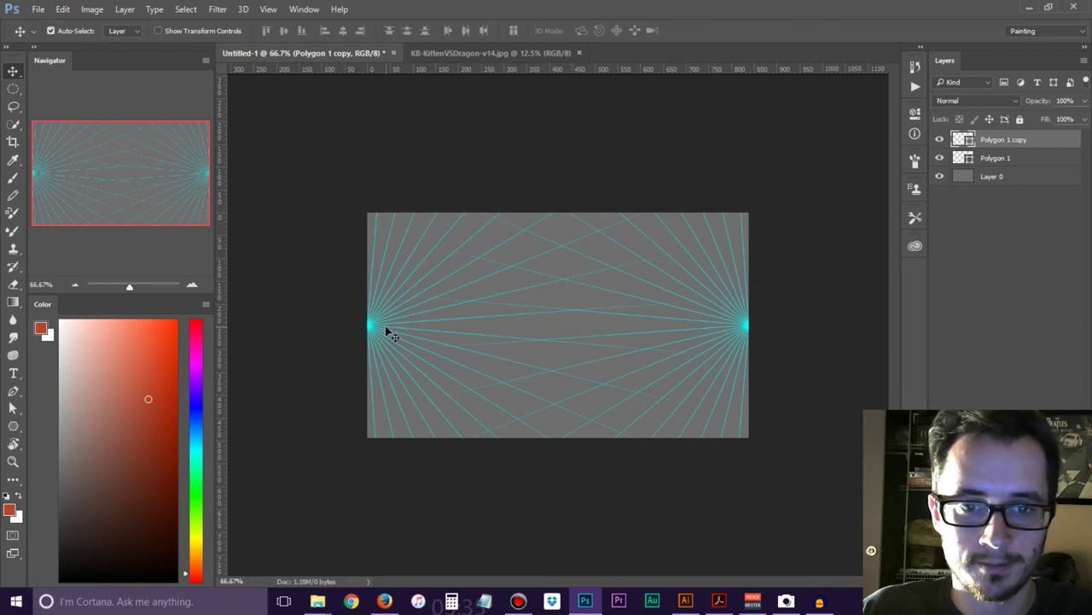
Duplicate the starburst again and transform the copy so its centre sits at top centre
key("b")
key("ctrl+j")
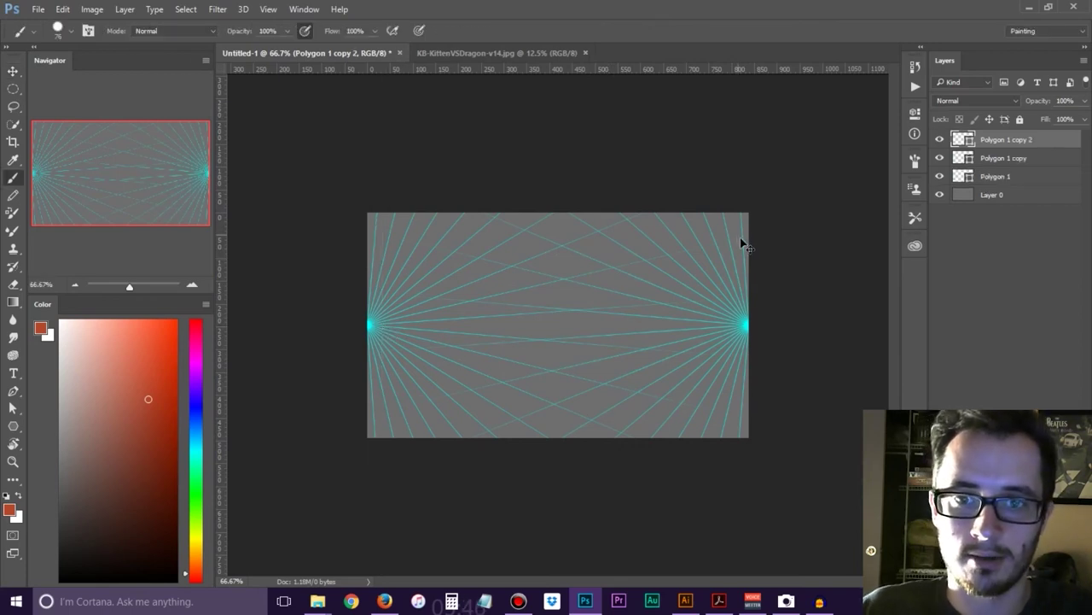
key("ctrl+t")
left_click_drag(748, 313, 561, 136)
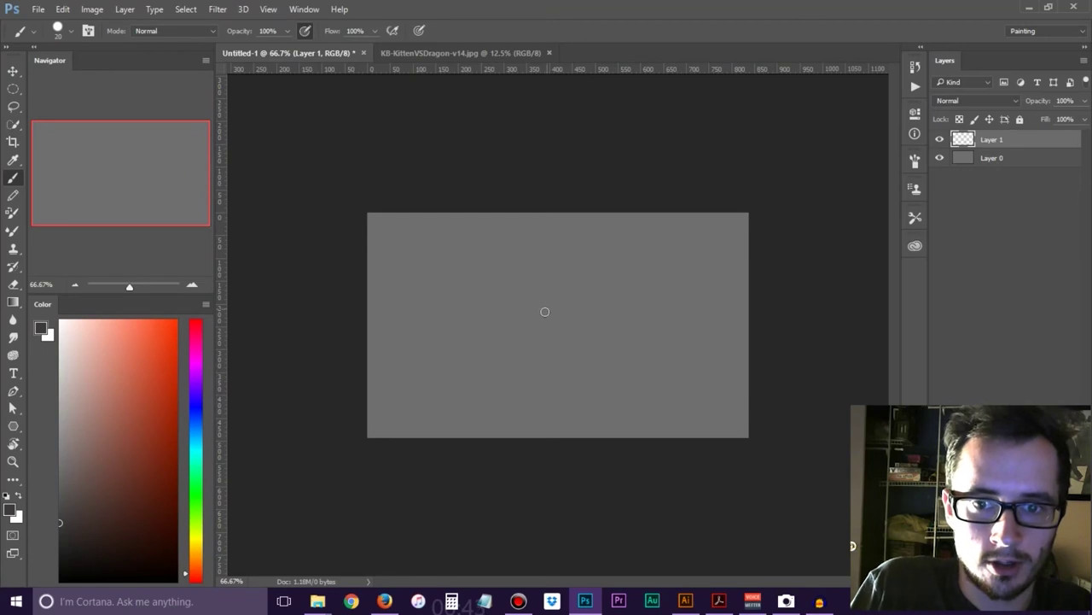
Paint a gray circle, shade it with a sampled dark tone at brush size 20, and add a layer
mouse_move(553, 268)
left_mouse_down()
mouse_move(513, 286)
mouse_move(498, 360)
mouse_move(568, 380)
mouse_move(616, 321)
mouse_move(582, 282)
mouse_move(542, 279)
mouse_move(517, 309)
left_mouse_up()
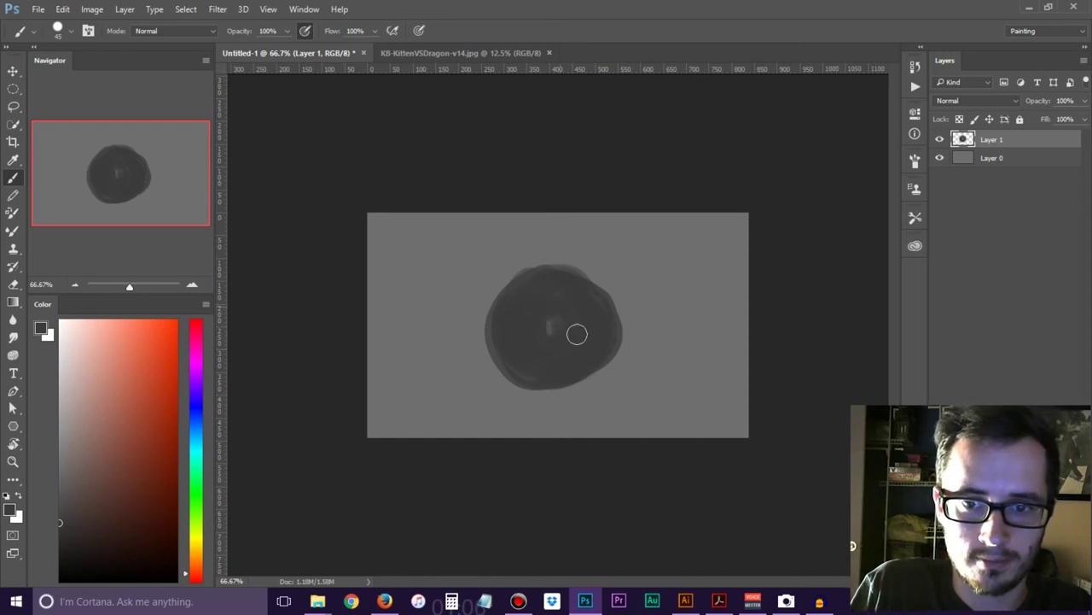
left_click_drag(569, 327, 538, 293)
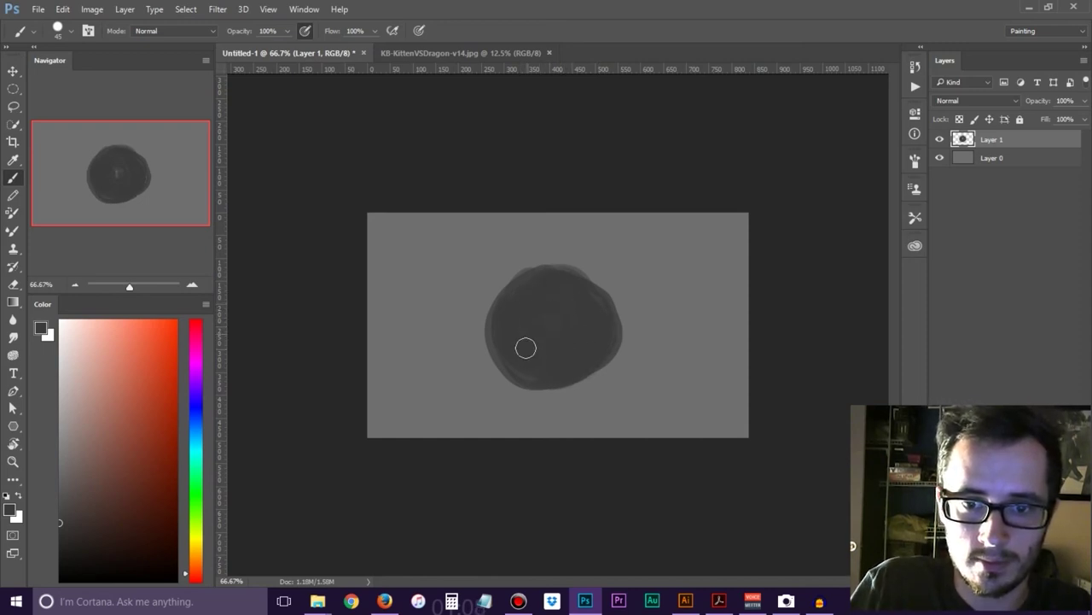
left_click(490, 339, "alt")
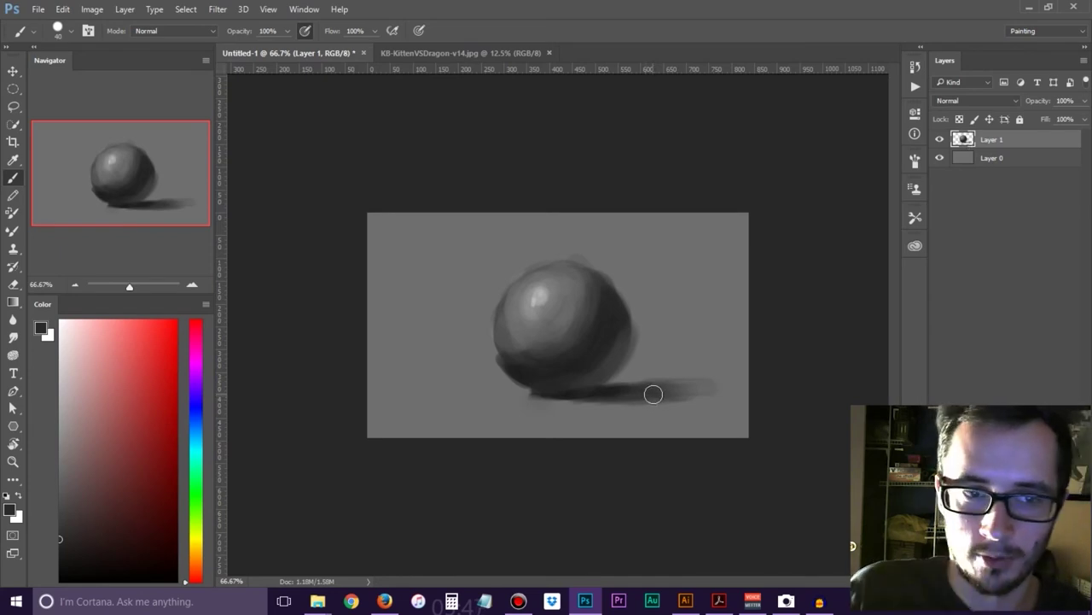
key("bracketleft")
key("bracketleft")
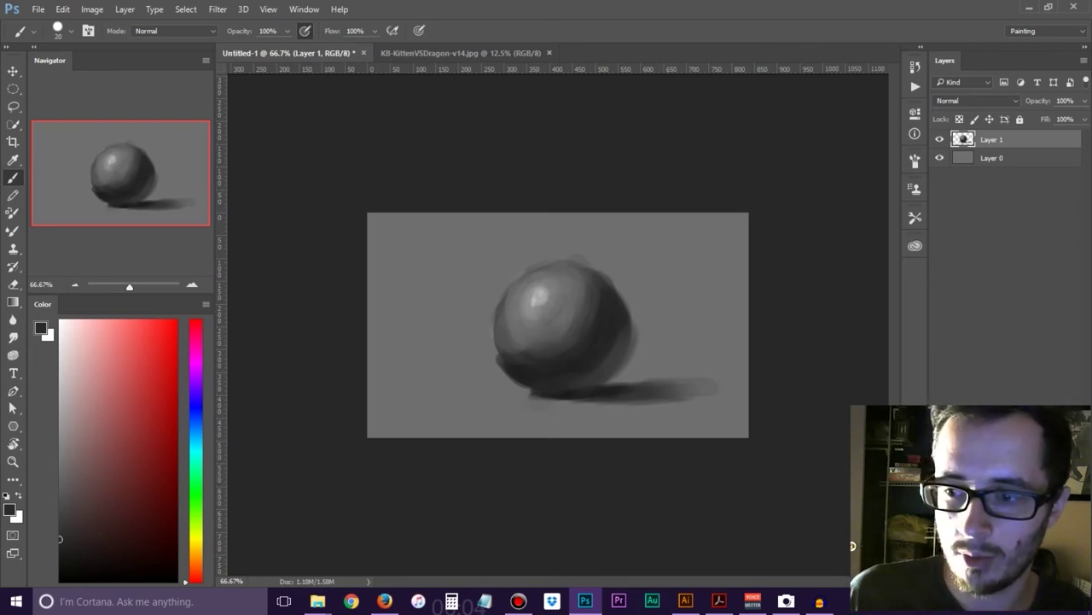
key("ctrl+shift+alt+n")
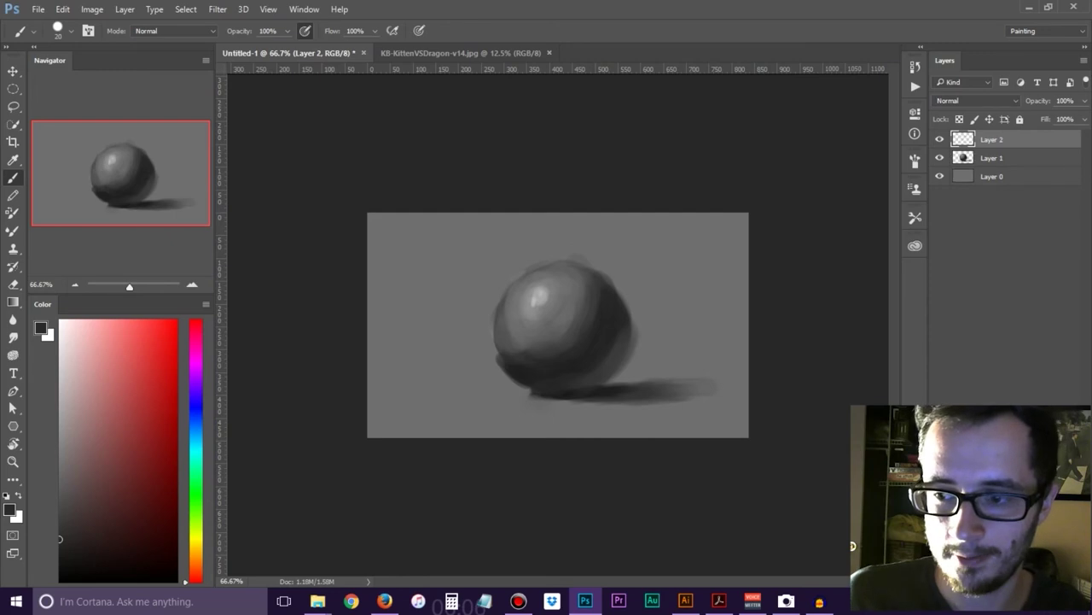
Set Layer 2 to Overlay, choose red, paint a test stroke, then fill the layer with red
left_click(967, 100)
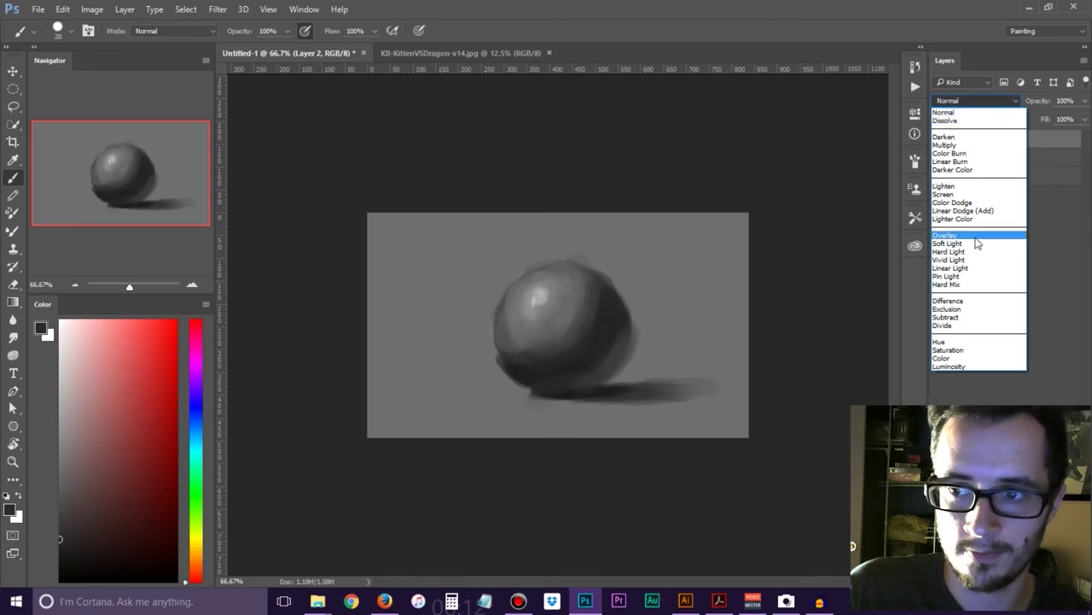
left_click(948, 234)
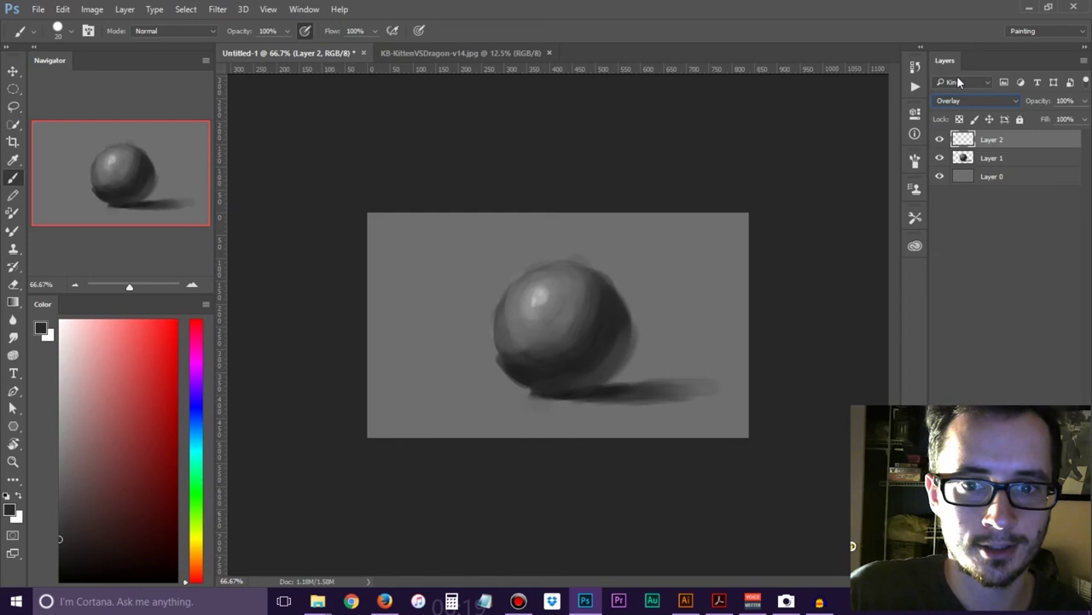
left_click_drag(122, 453, 138, 420)
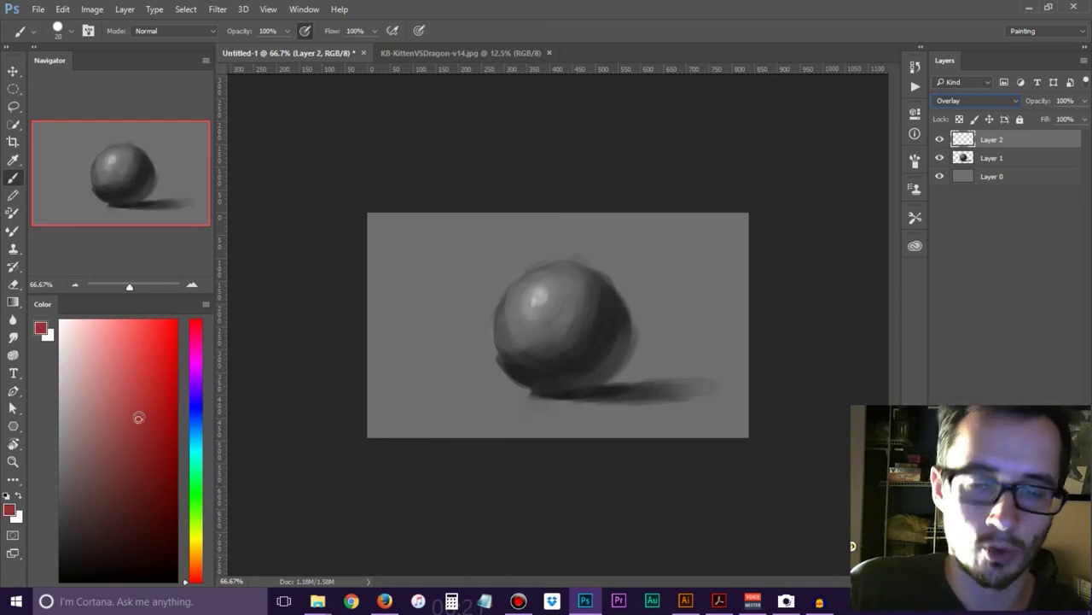
left_click(140, 400)
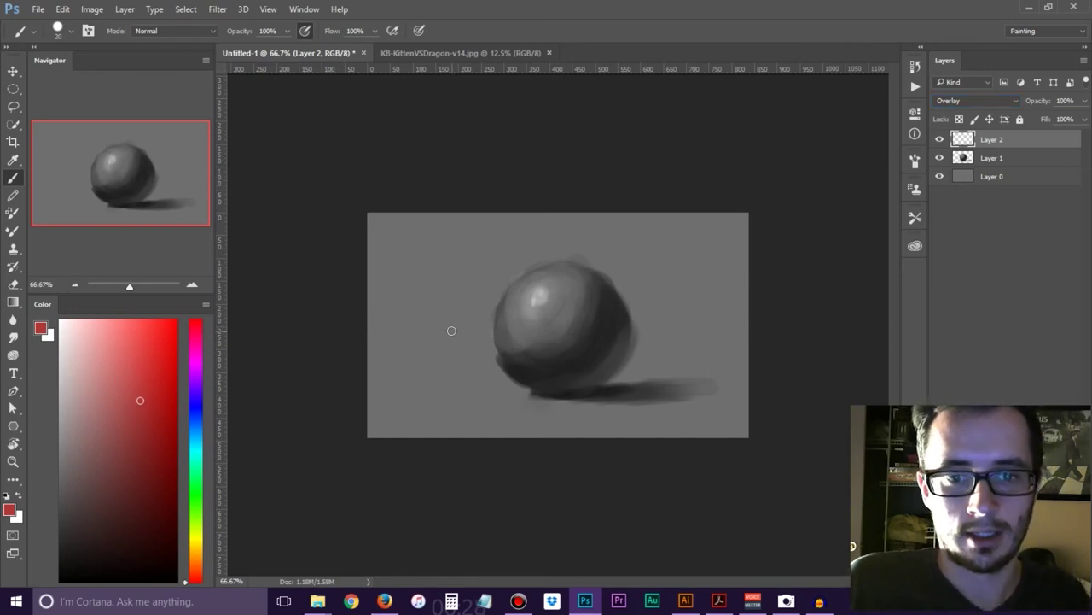
mouse_move(429, 324)
left_mouse_down()
mouse_move(458, 295)
mouse_move(463, 255)
mouse_move(388, 256)
mouse_move(451, 307)
mouse_move(552, 276)
mouse_move(546, 305)
mouse_move(589, 370)
mouse_move(641, 359)
mouse_move(602, 379)
left_mouse_up()
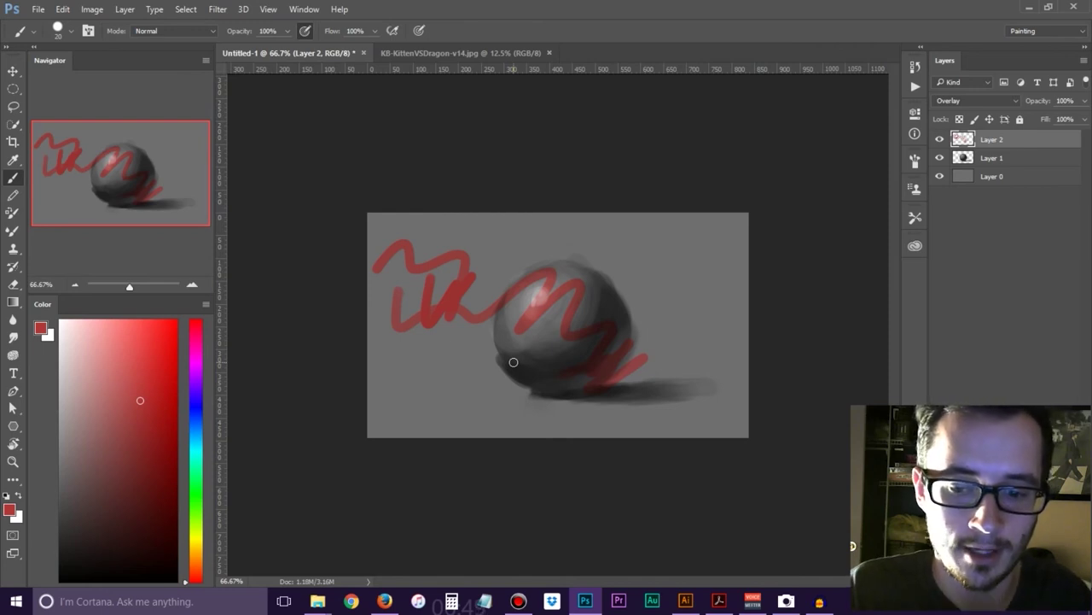
key("alt+BackSpace")
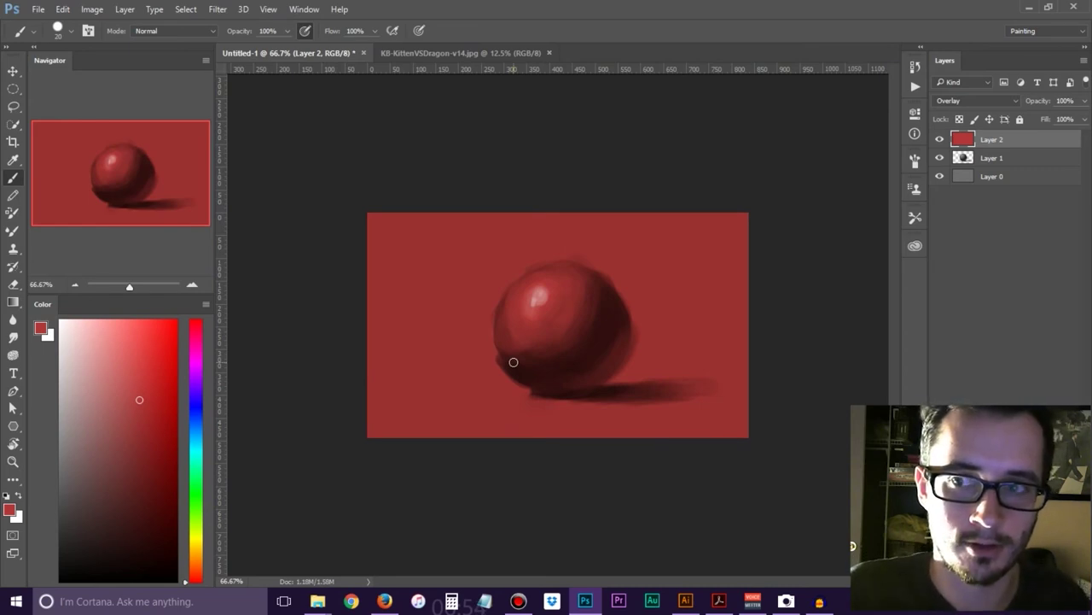
left_click(17, 515)
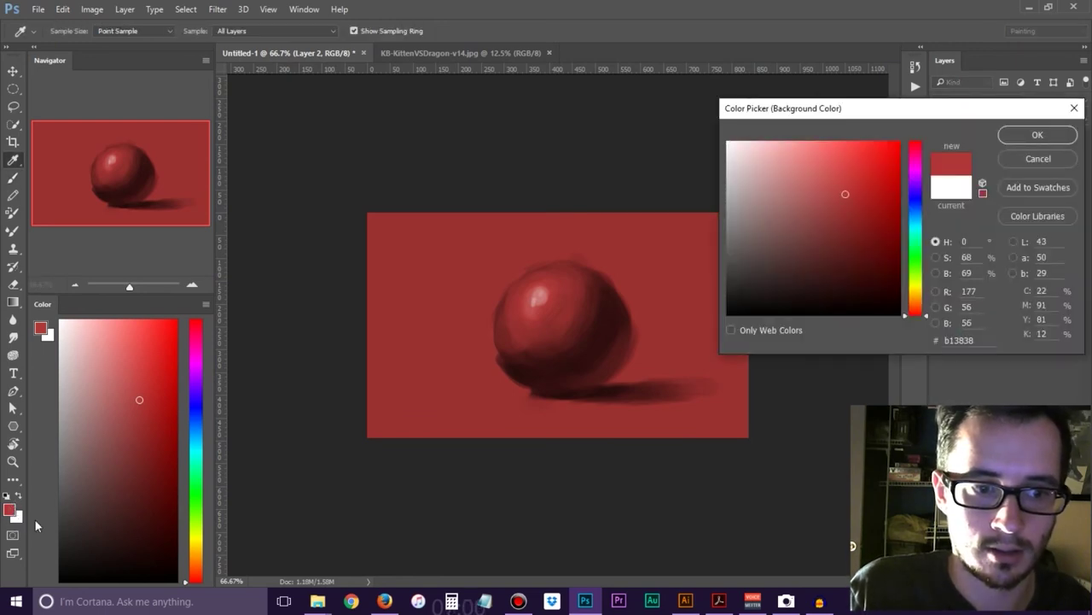
Cancel the background colour picker and refill Layer 2 with the red foreground colour
left_click(1038, 159)
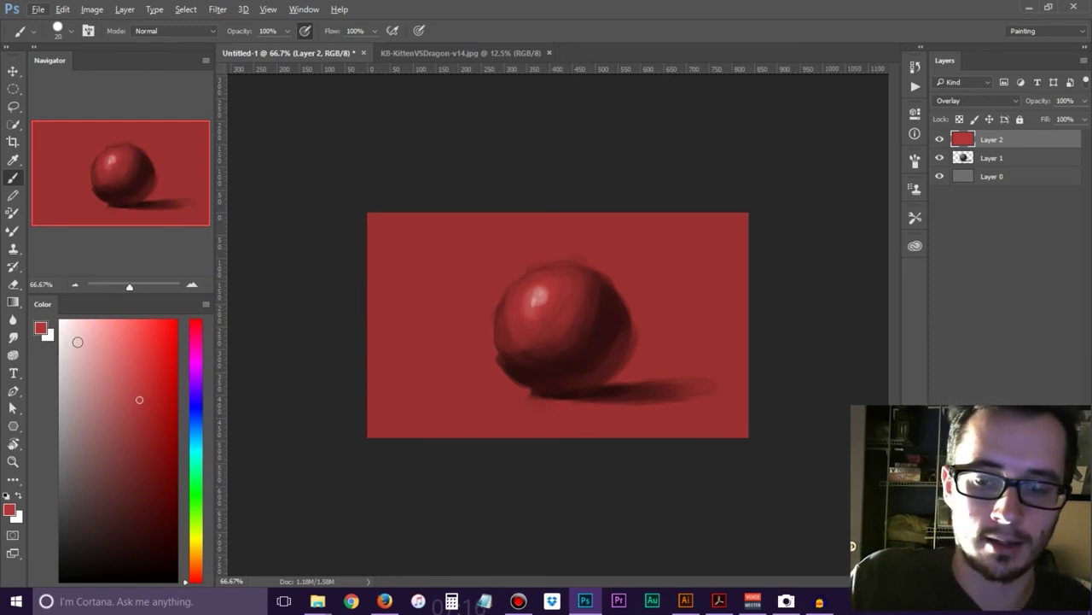
key("ctrl+Delete")
key("alt+Delete")
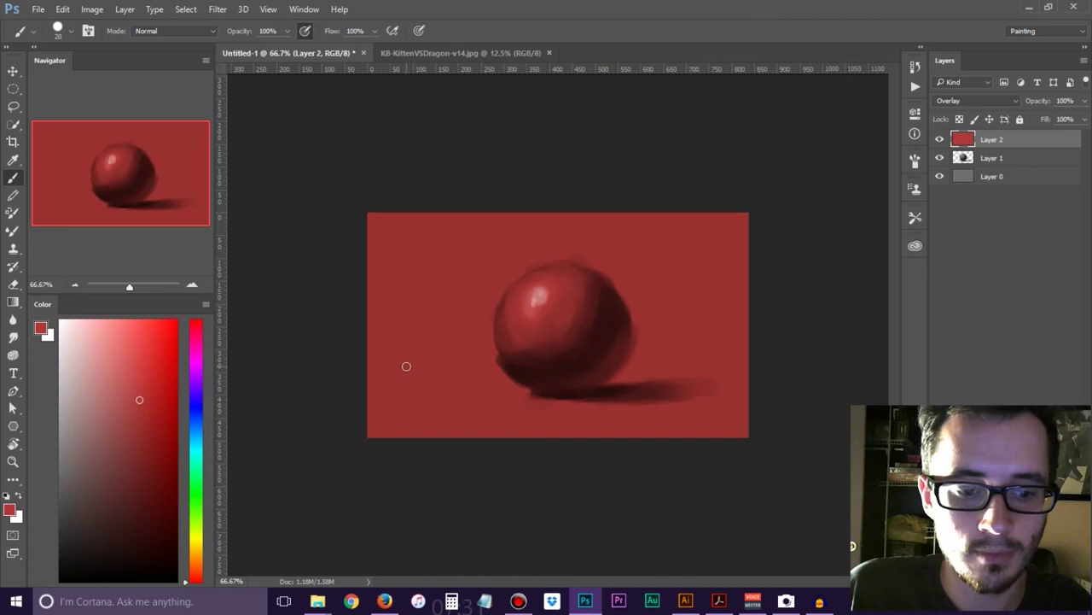
Reset colours to default, pick a tan yellow, and add a new Layer 3
key("x")
key("x")
key("x")
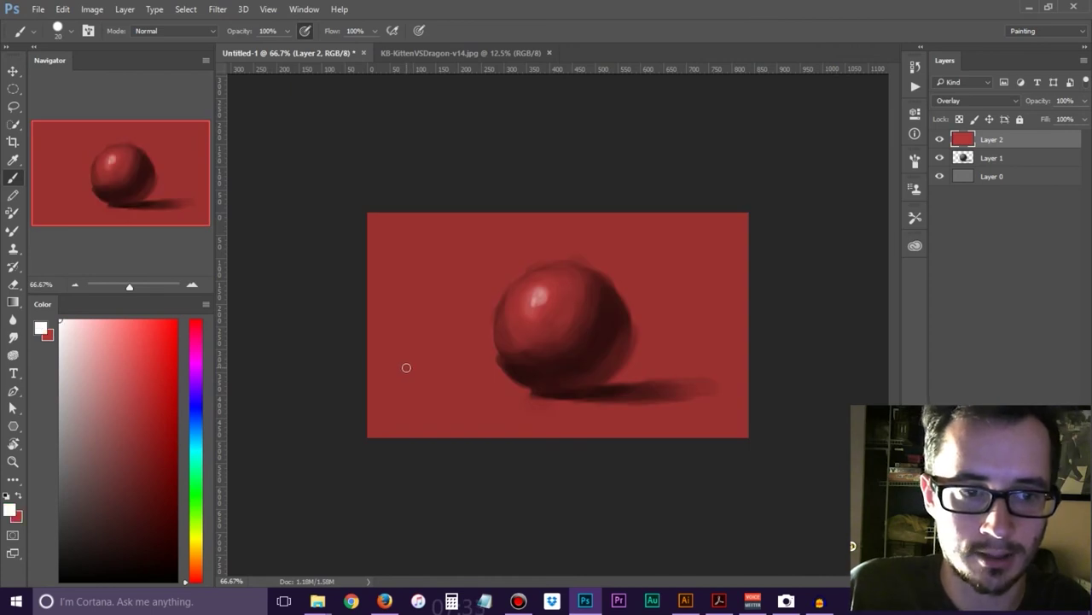
key("x")
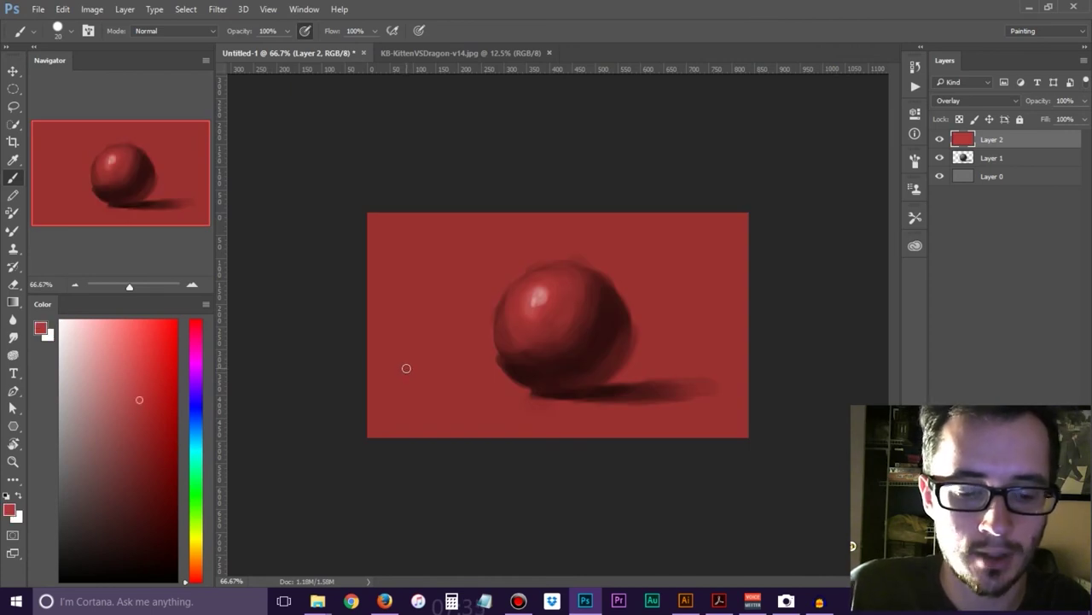
key("x")
key("x")
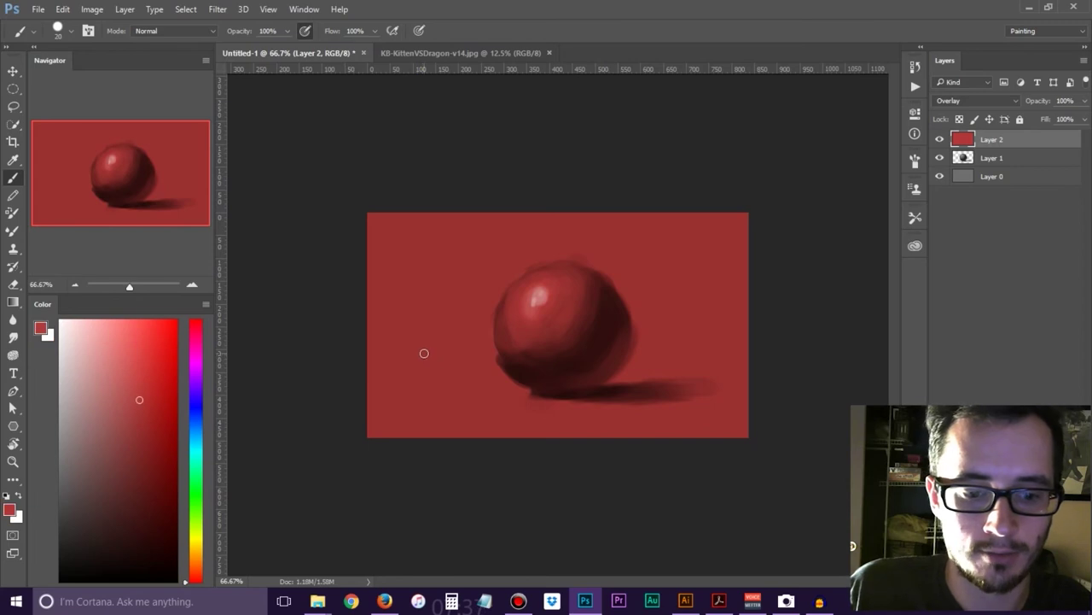
key("d")
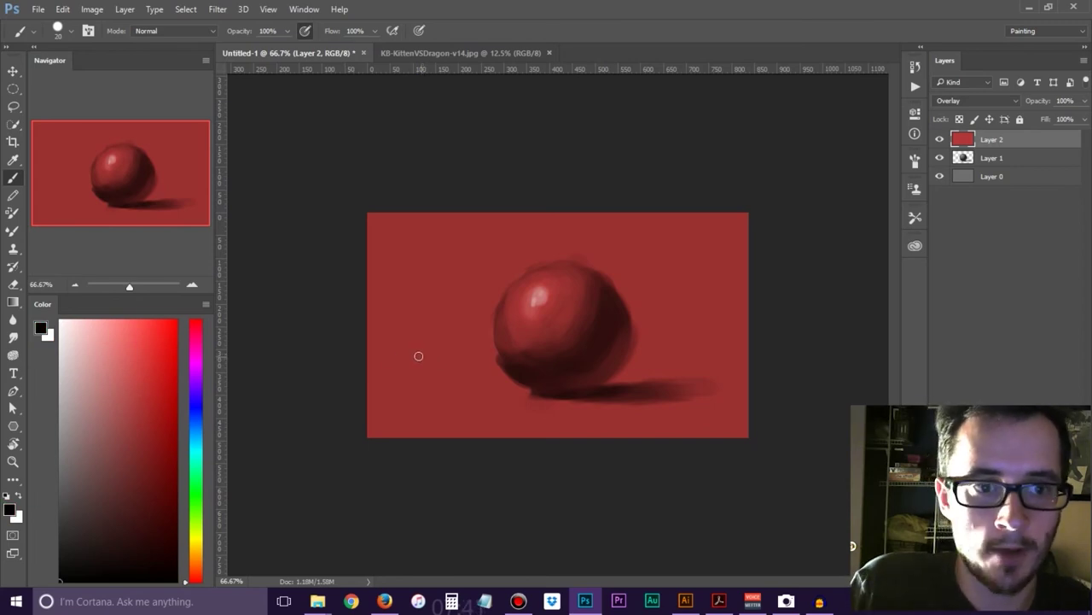
left_click(196, 544)
left_click(113, 375)
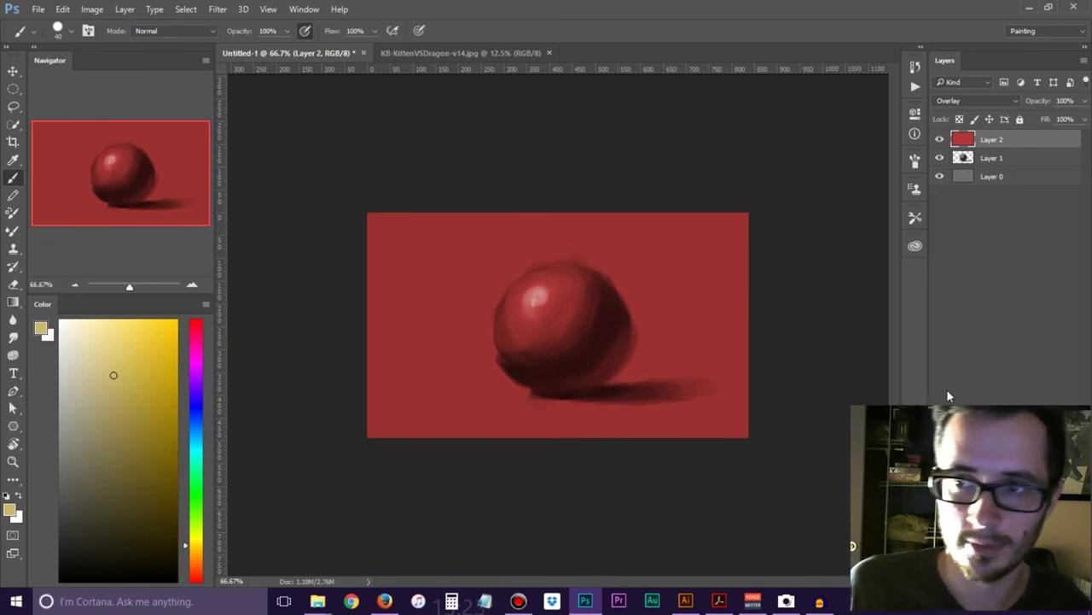
key("ctrl+shift+alt+n")
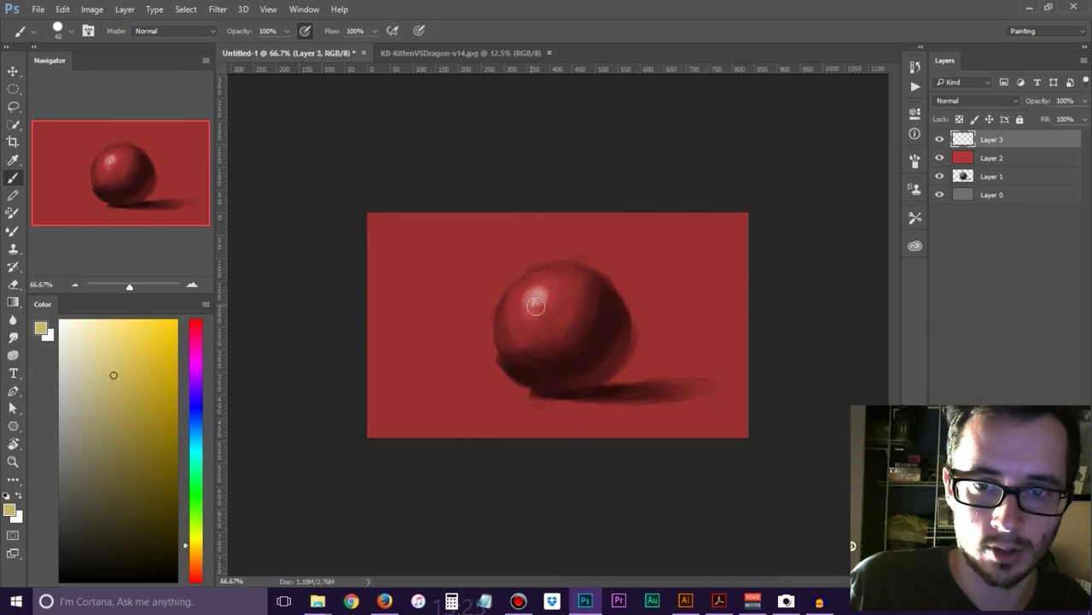
Paint highlights on the sphere, sampling orange-brown, red, salmon and dark red from it
mouse_move(563, 299)
left_mouse_down()
mouse_move(526, 333)
mouse_move(556, 318)
mouse_move(529, 333)
mouse_move(517, 327)
mouse_move(547, 312)
mouse_move(506, 320)
mouse_move(515, 283)
mouse_move(539, 343)
mouse_move(526, 339)
mouse_move(553, 314)
left_mouse_up()
left_click(533, 334, "alt")
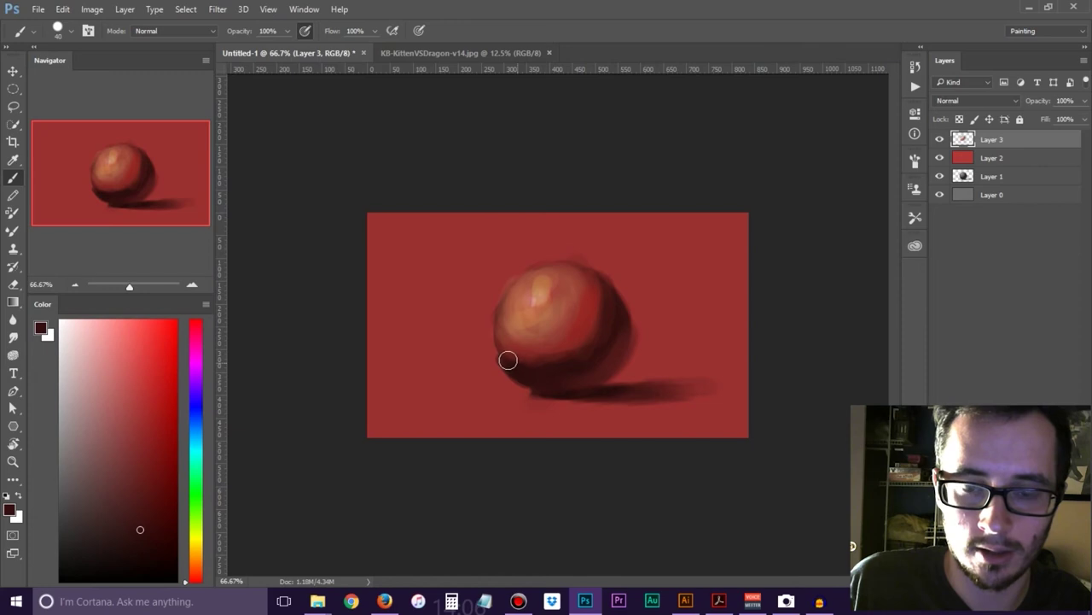
left_click(587, 329, "alt")
left_click(582, 312, "alt")
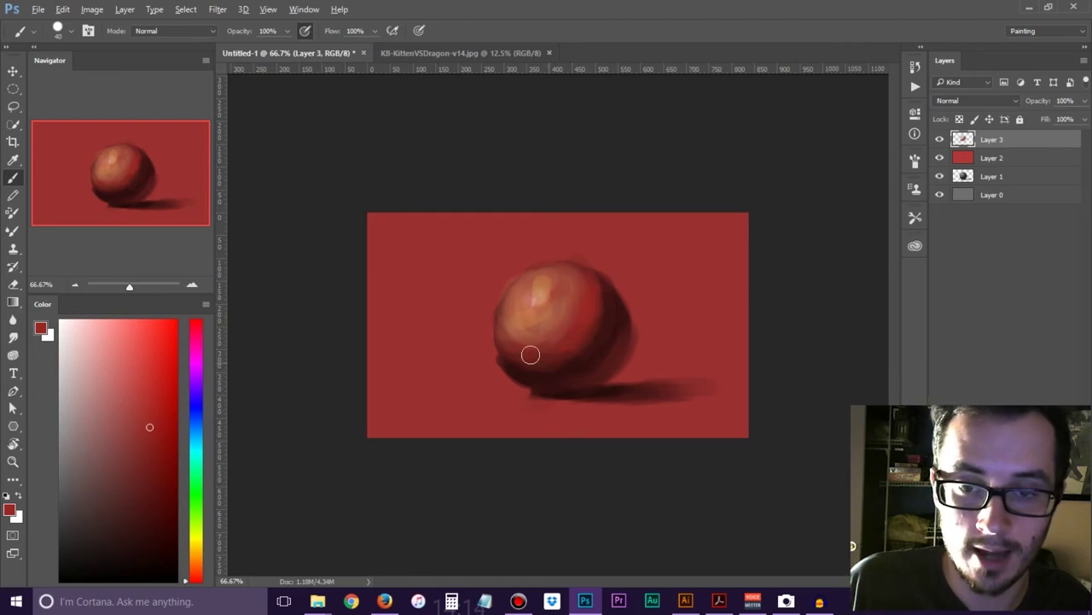
left_click(546, 291, "alt")
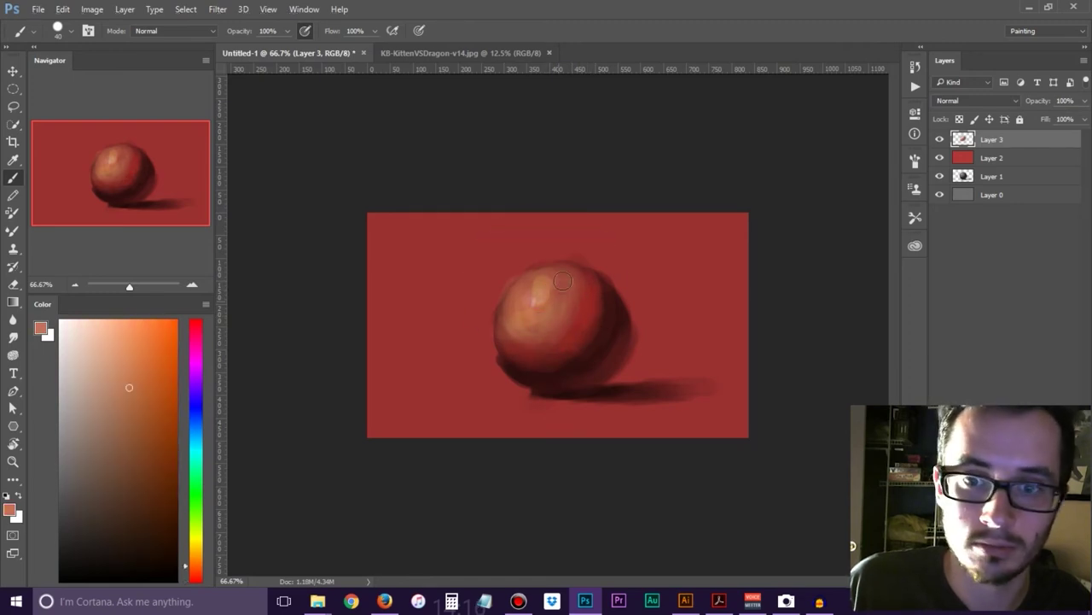
left_click(603, 324, "alt")
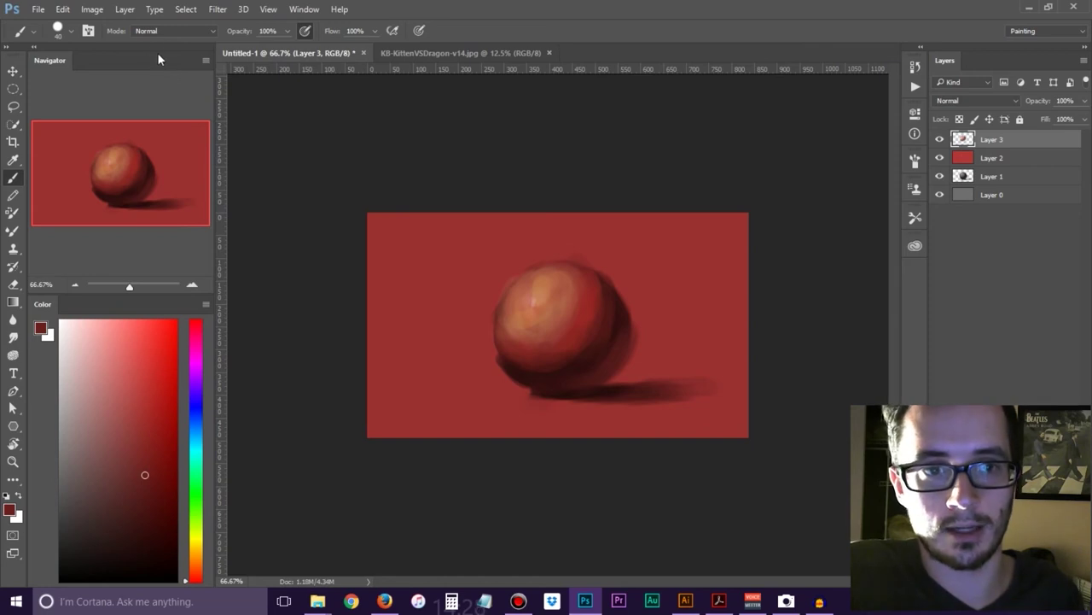
left_click(174, 32)
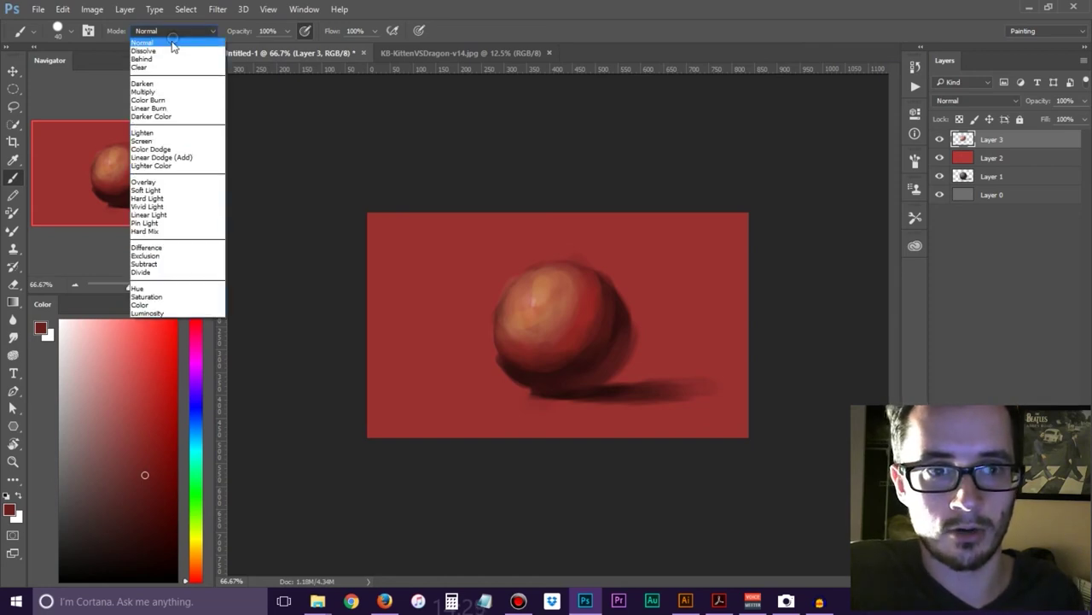
Brush brighter red in Overlay mode over the sphere's lower side, then return to Normal
left_click(173, 185)
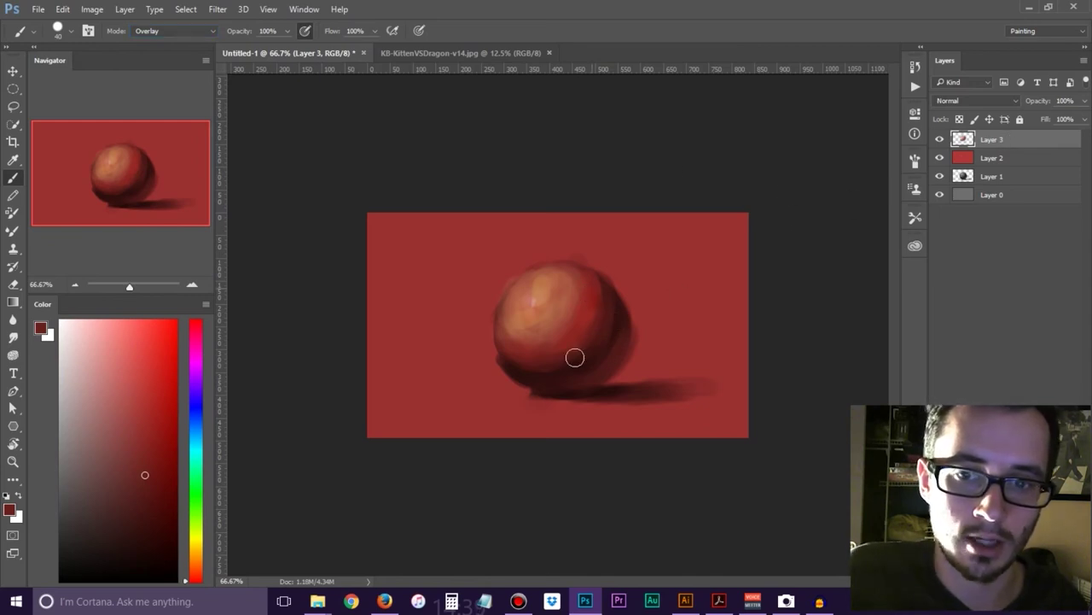
left_click(160, 394)
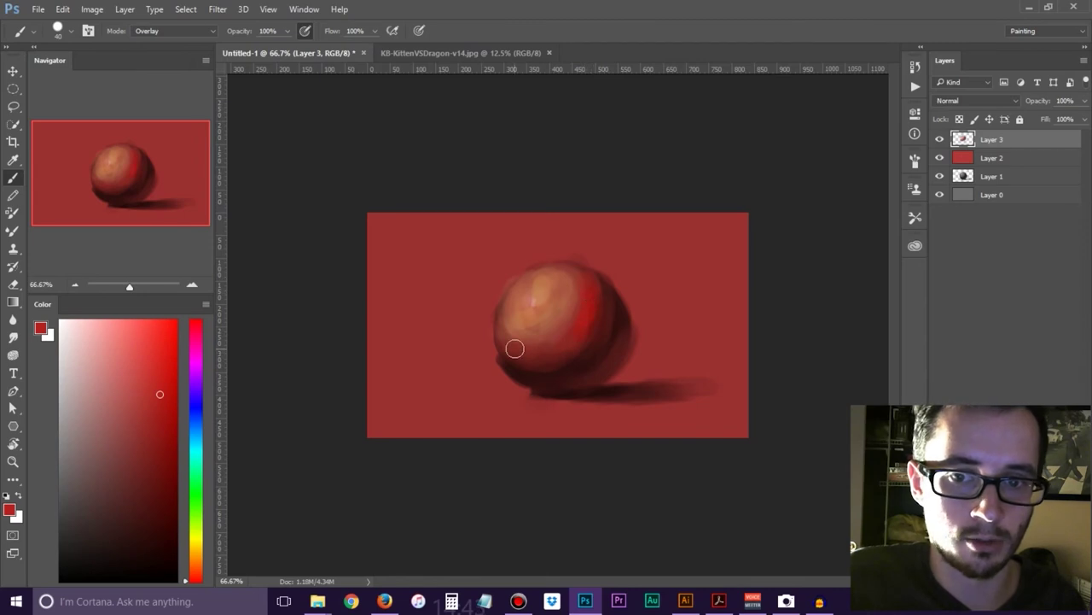
mouse_move(524, 355)
left_mouse_down()
mouse_move(565, 358)
mouse_move(597, 330)
mouse_move(599, 284)
mouse_move(566, 358)
left_mouse_up()
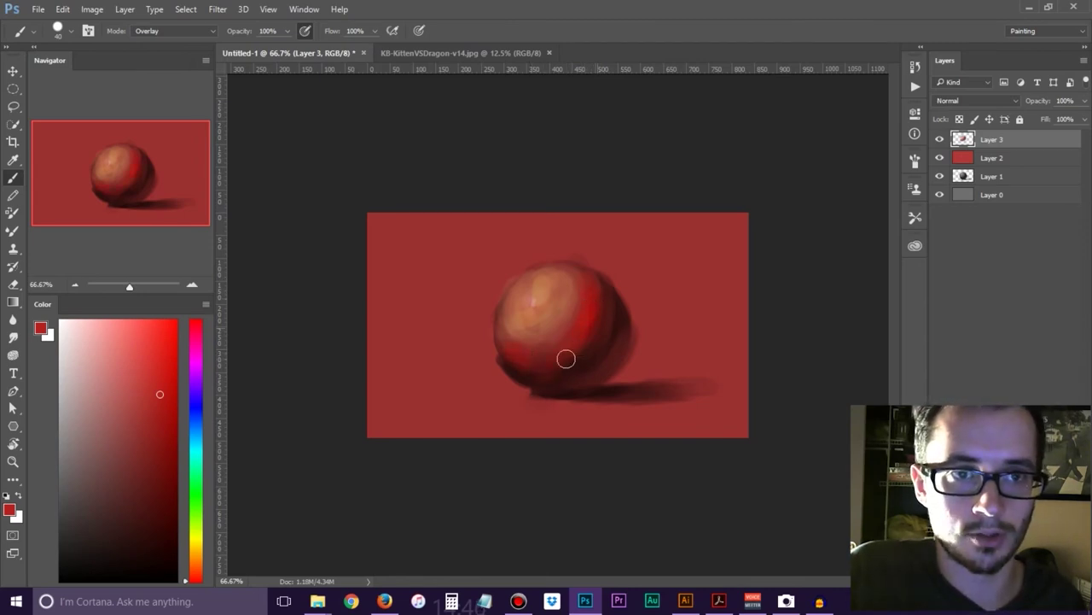
left_click(164, 31)
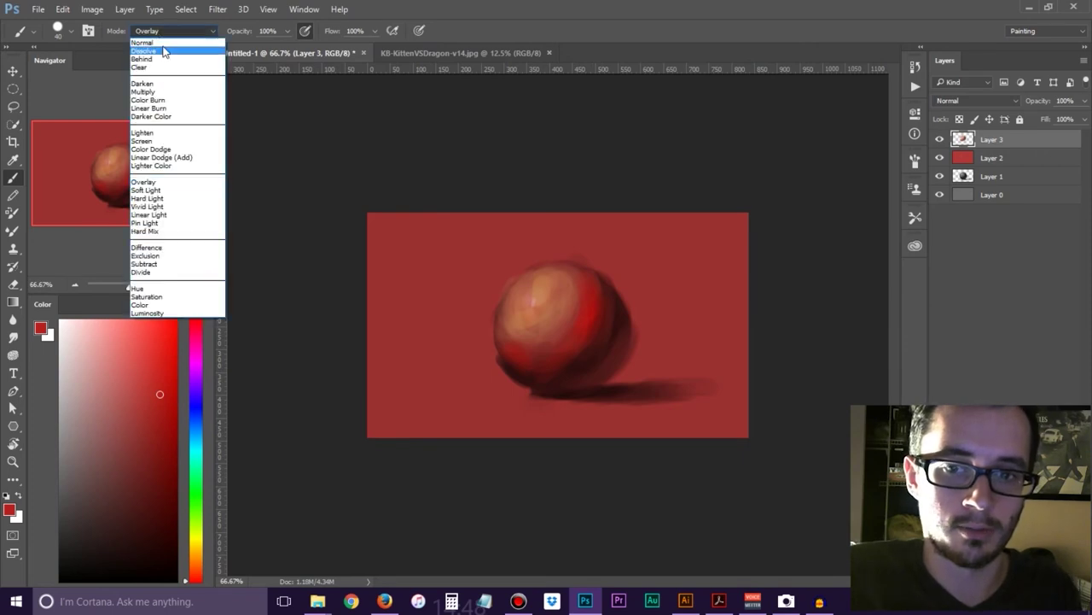
left_click(165, 42)
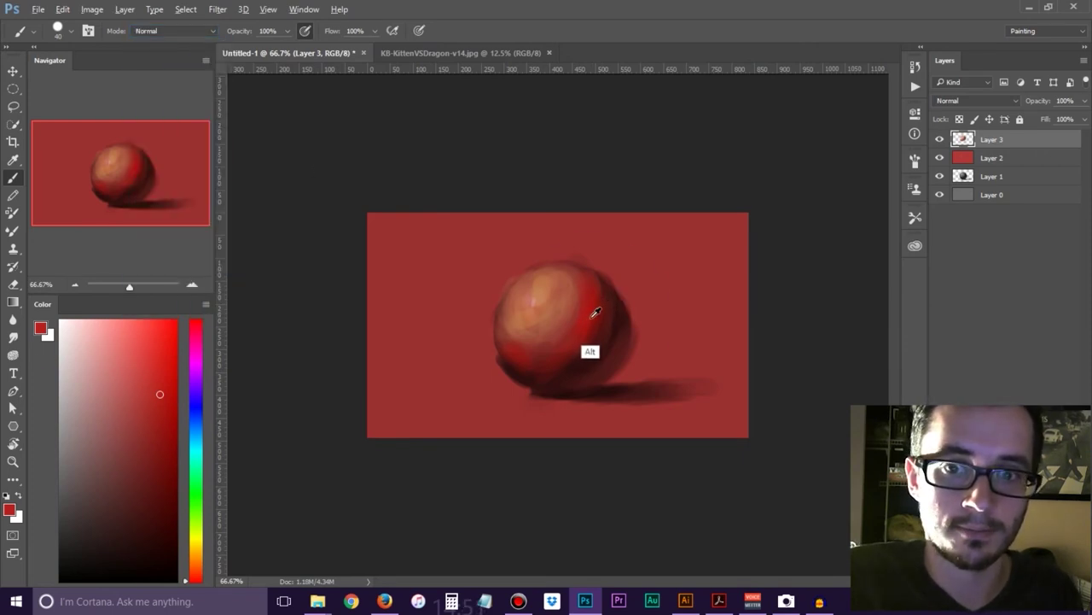
left_click(577, 298, "alt")
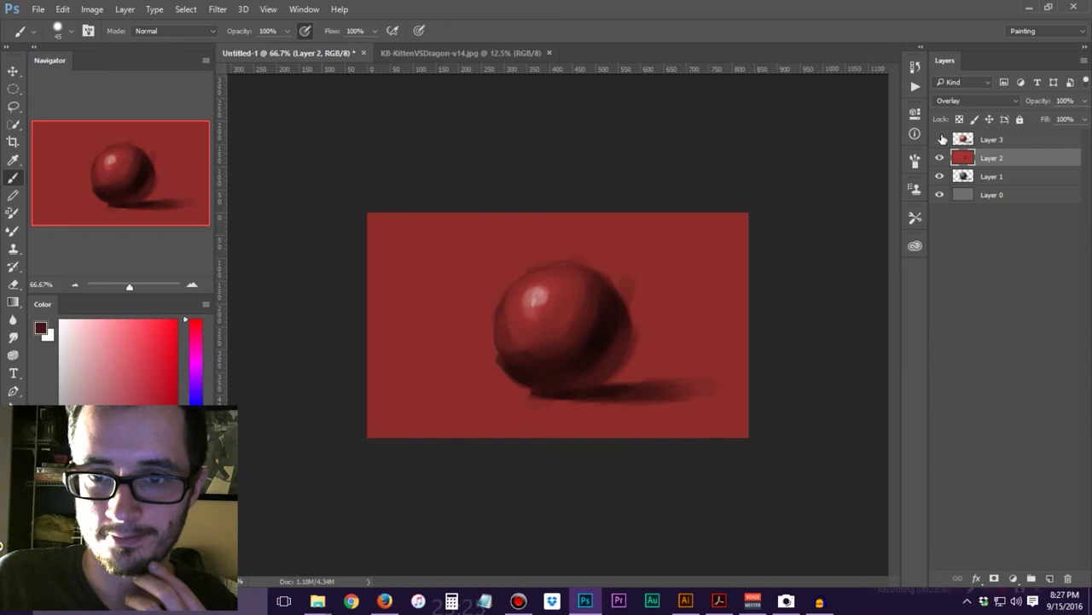
left_click(939, 139)
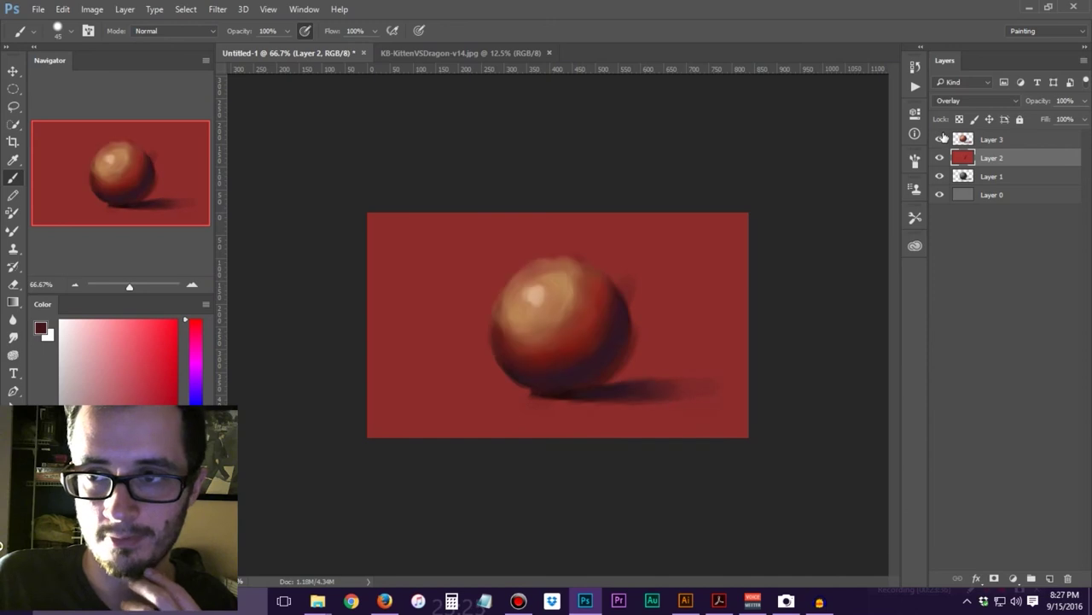
Delete Layer 3 and Layer 2, then add a Gradient Map adjustment layer
left_click(940, 139)
left_click(988, 140)
key("Delete")
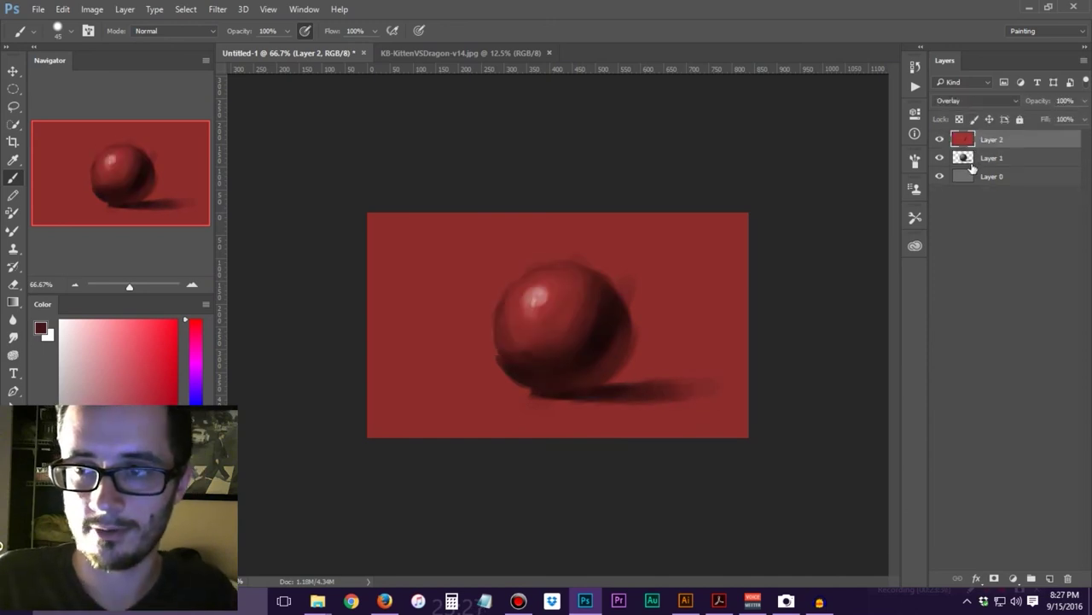
key("Delete")
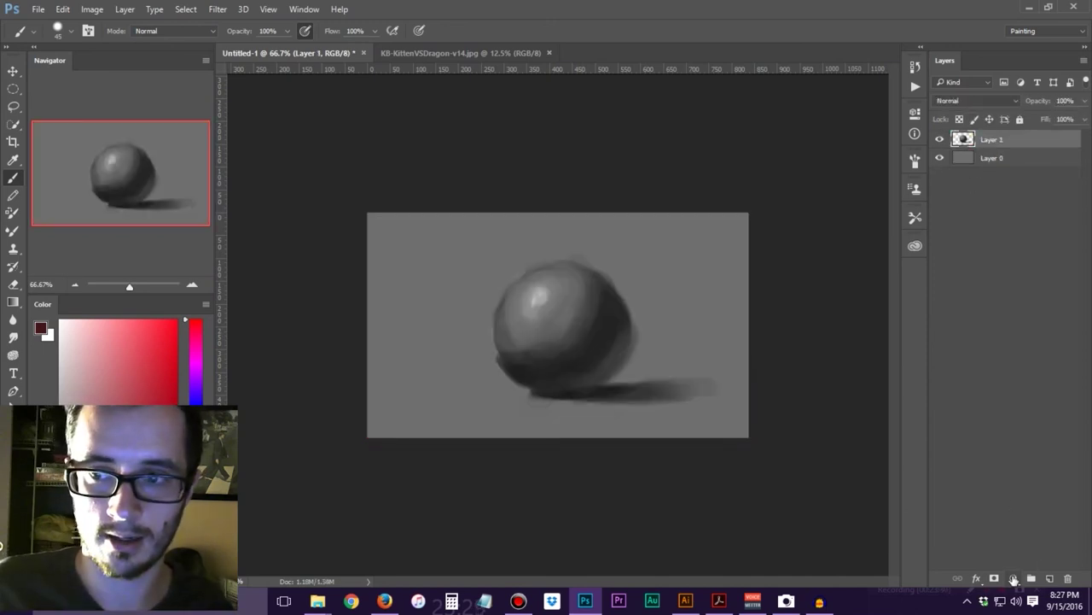
left_click(1014, 579)
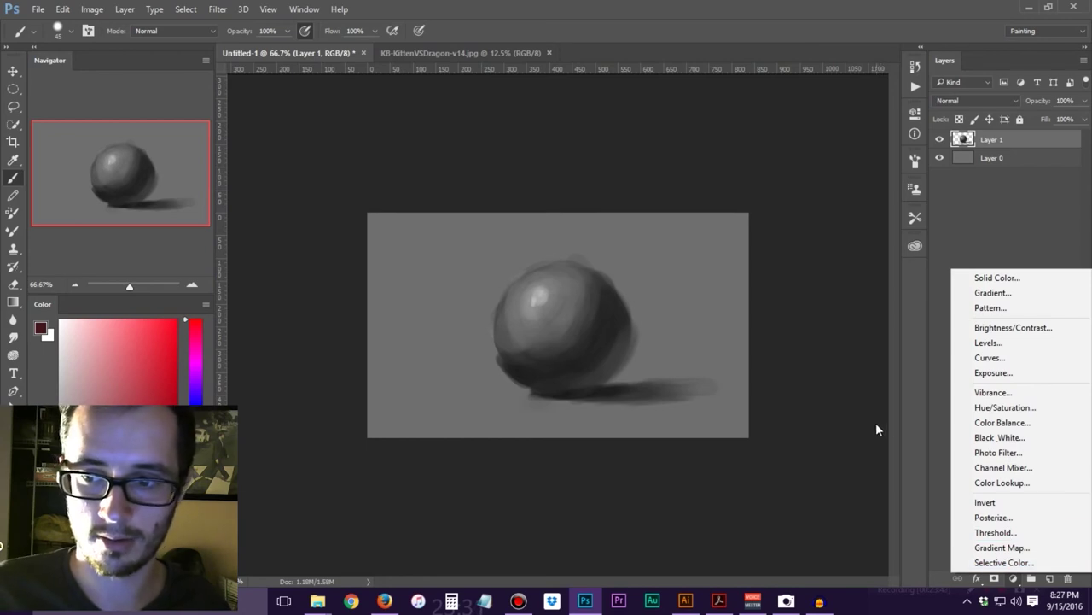
left_click(1011, 543)
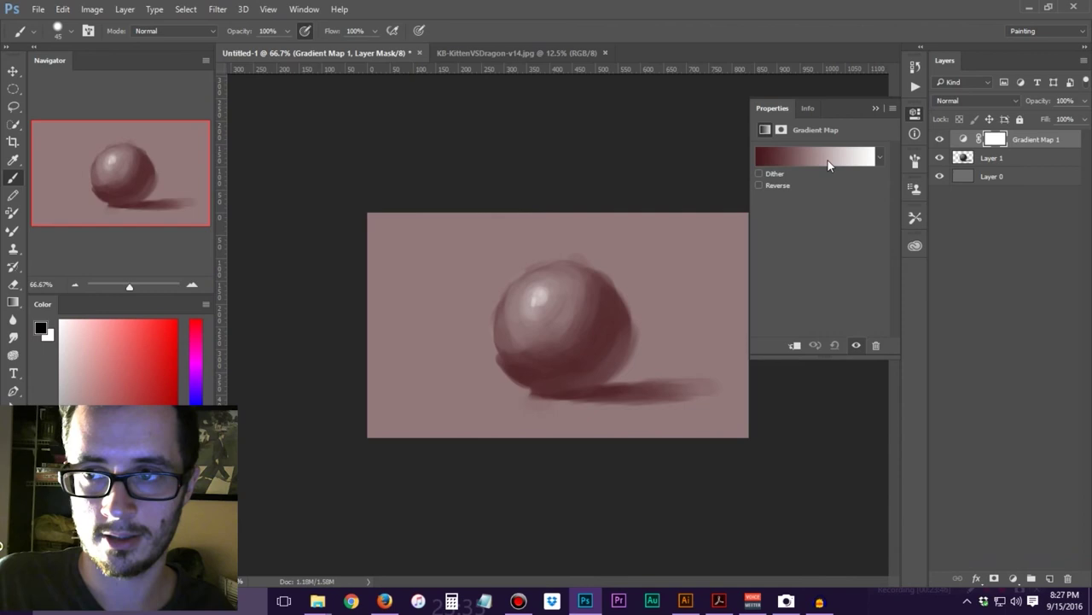
left_click(1014, 578)
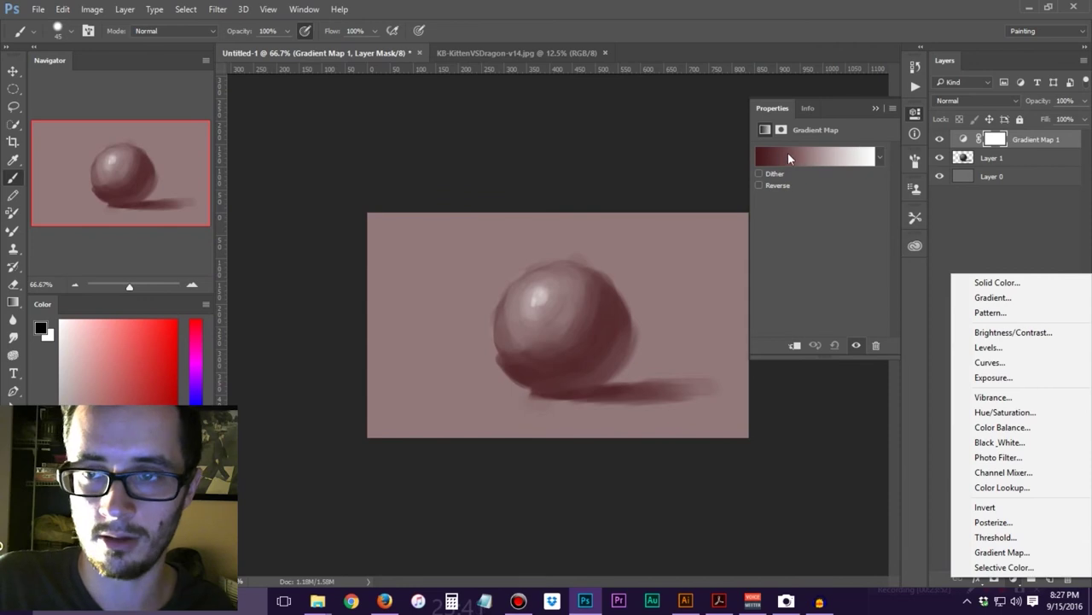
Set the gradient map's left stop to dark blue and right stop to yellow
left_click(812, 158)
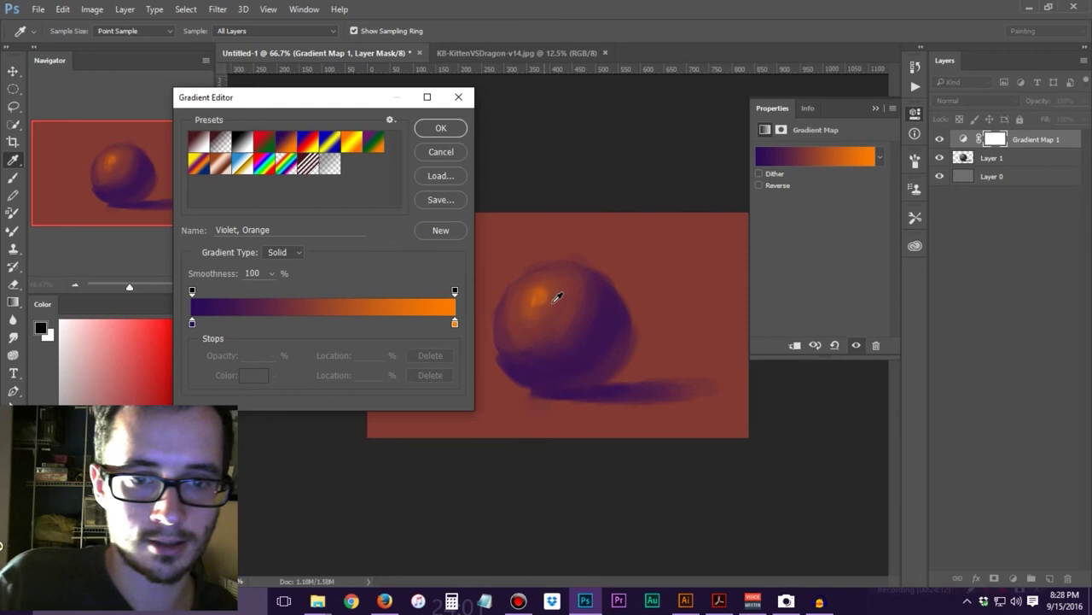
left_click(192, 323)
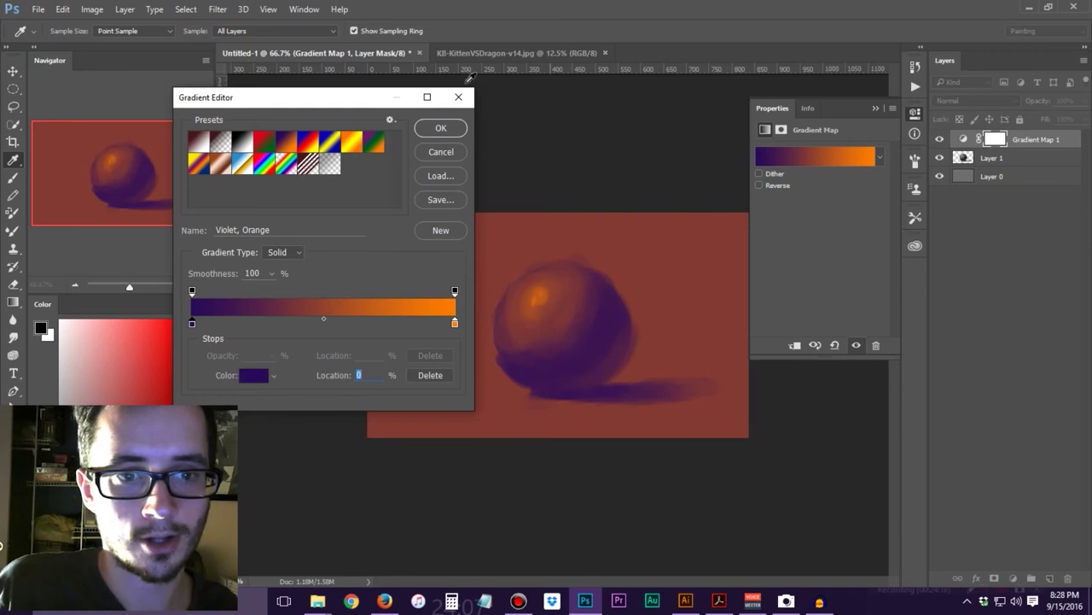
double_click(192, 324)
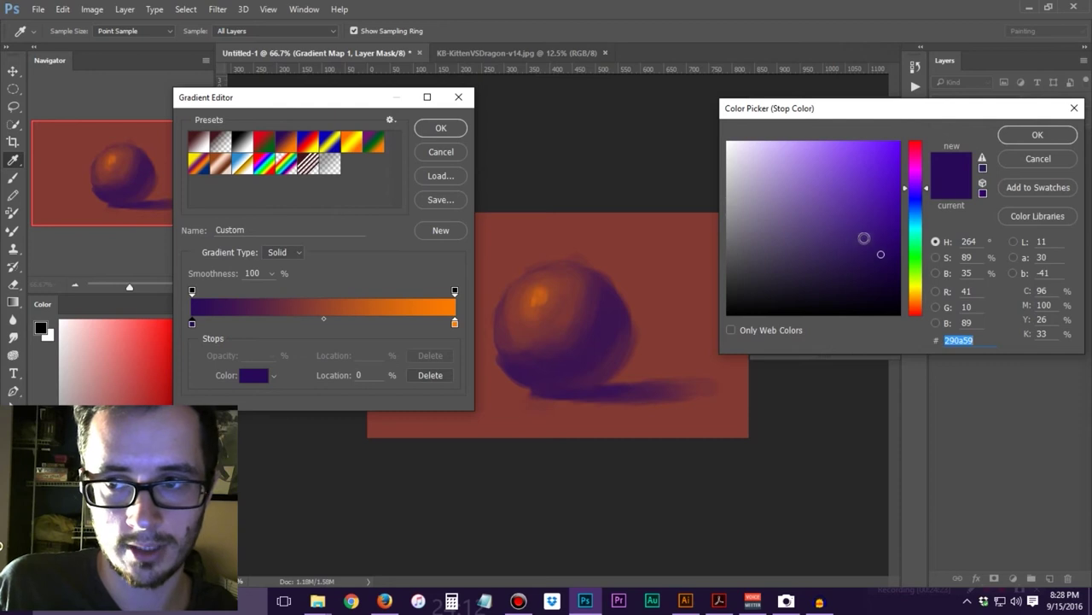
left_click_drag(913, 204, 919, 203)
left_click_drag(881, 256, 831, 288)
key("Return")
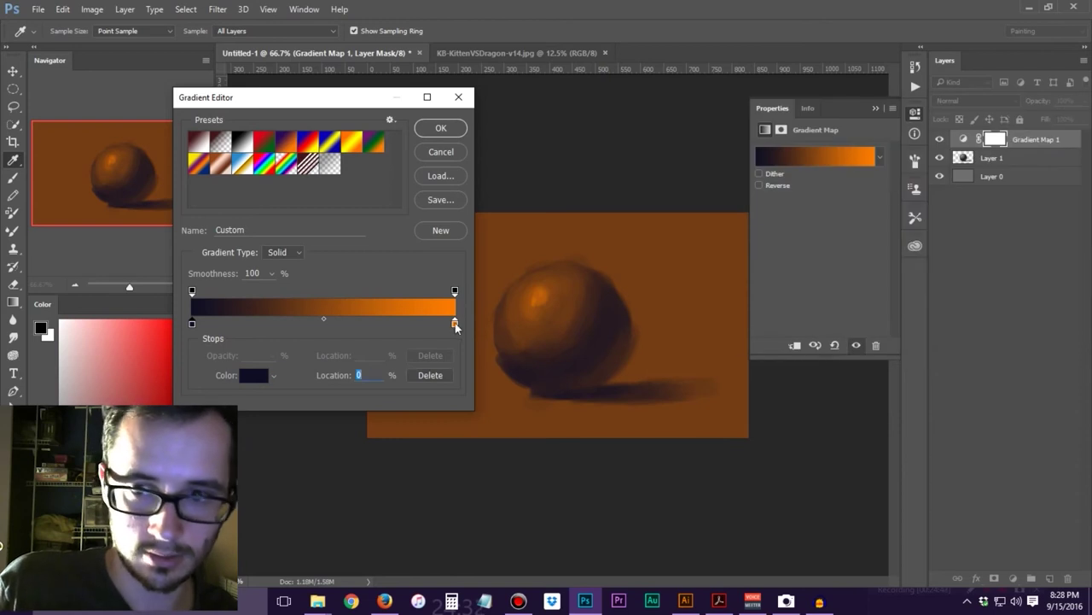
double_click(455, 324)
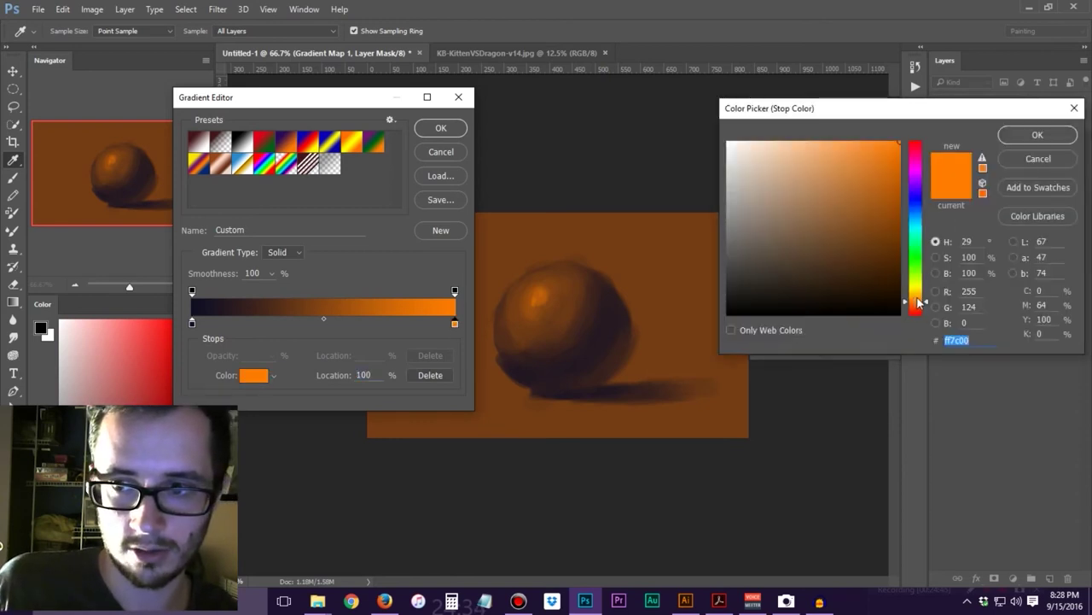
left_click_drag(916, 292, 916, 285)
key("Return")
key("Return")
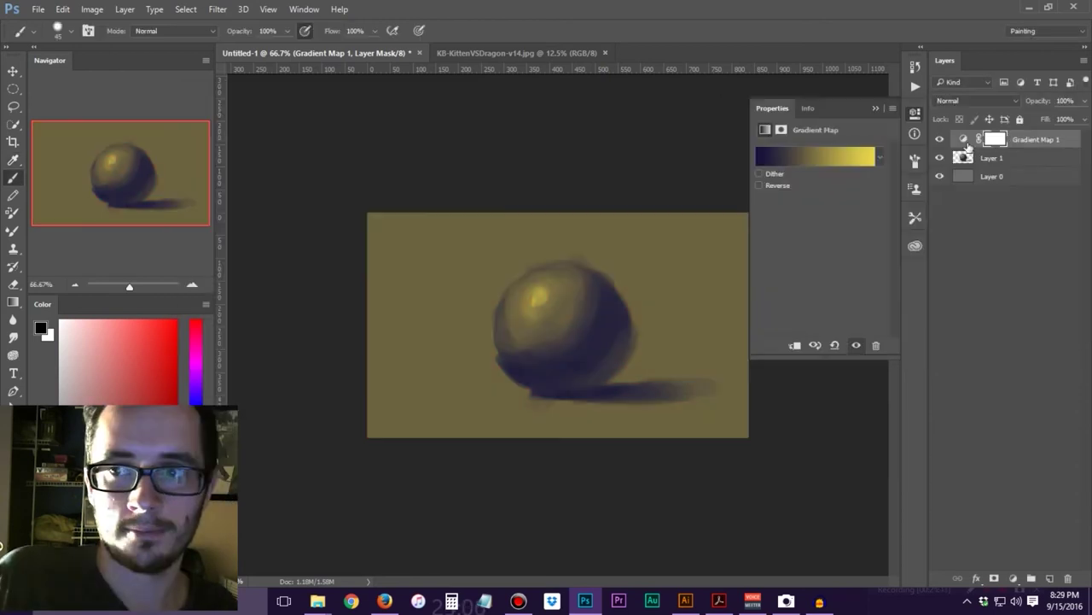
Compare Overlay and Color blending on the gradient map, then keep it at Normal
left_click(978, 98)
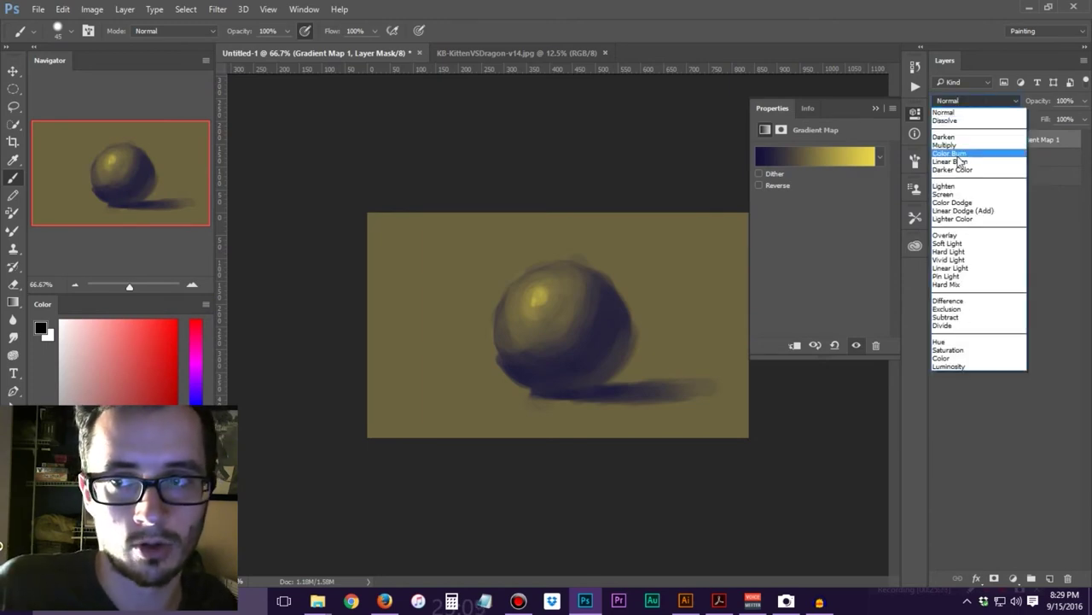
left_click(974, 226)
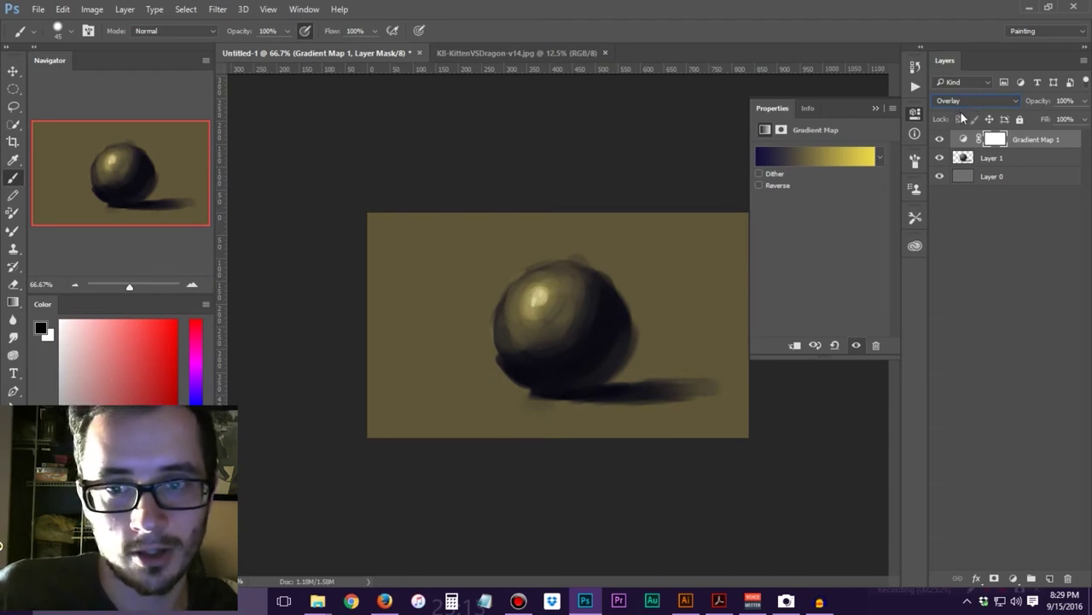
left_click(939, 139)
left_click(940, 139)
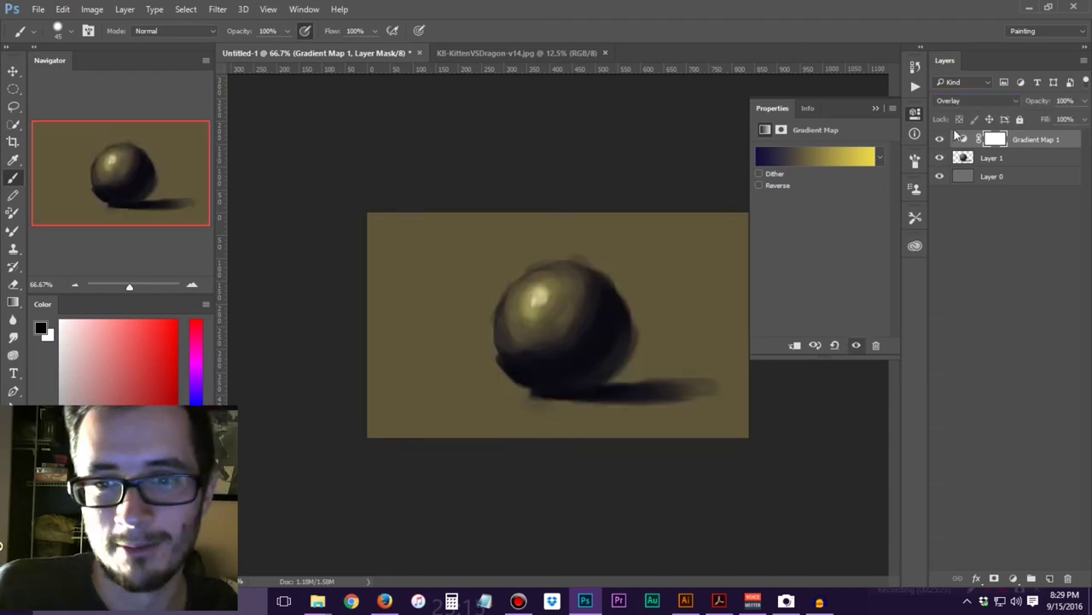
left_click(958, 102)
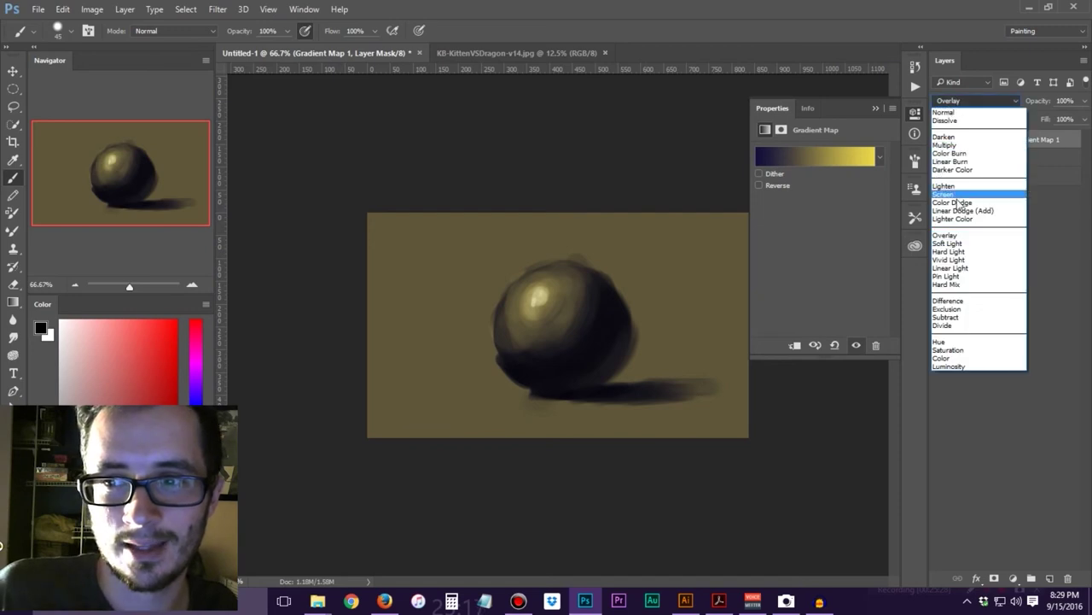
left_click(947, 357)
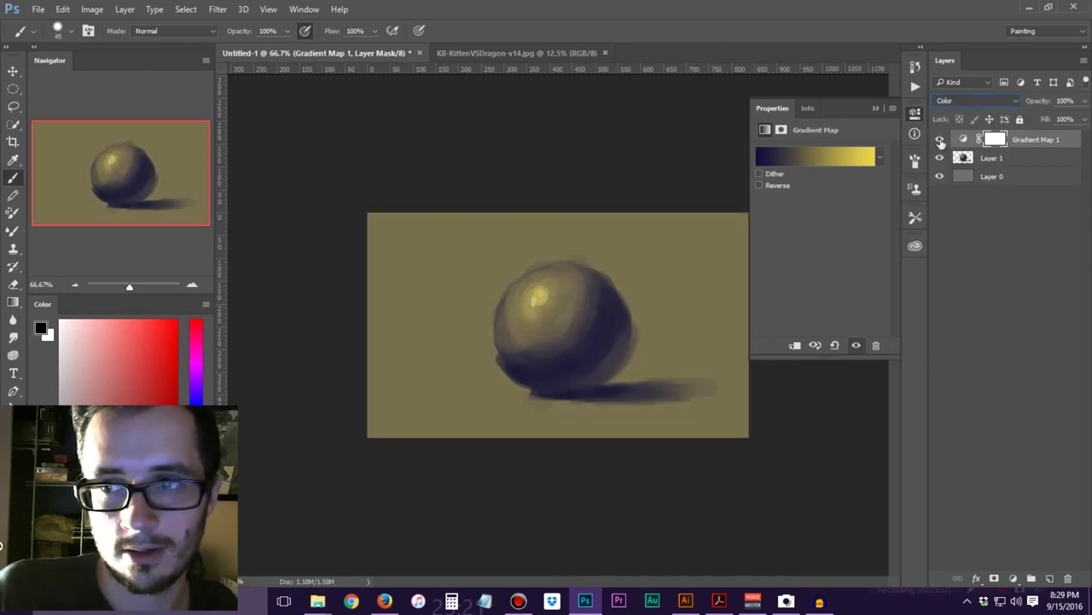
left_click(968, 101)
left_click(960, 111)
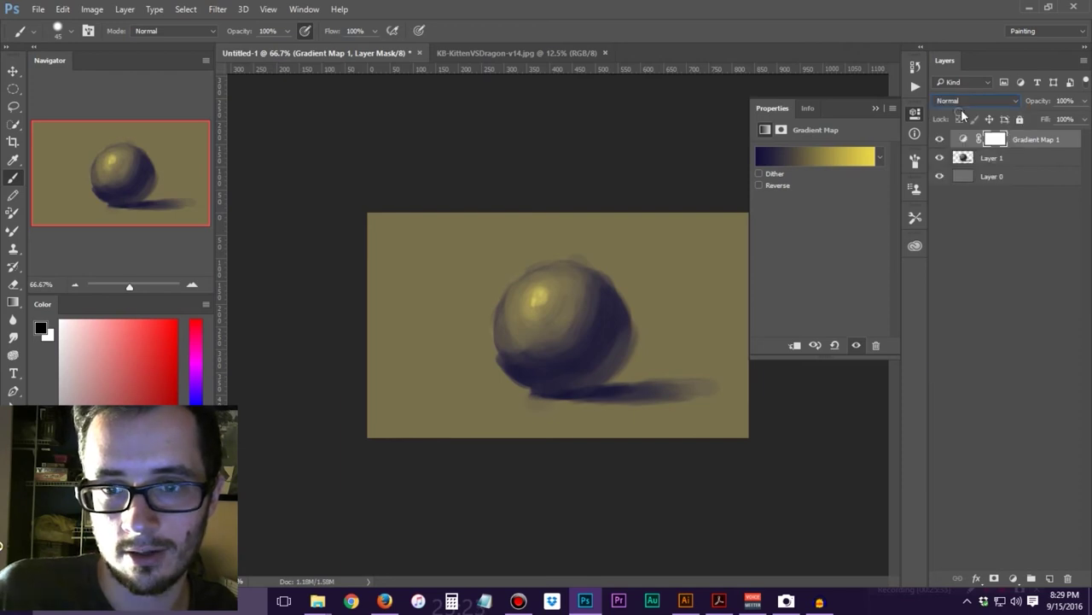
left_click(971, 102)
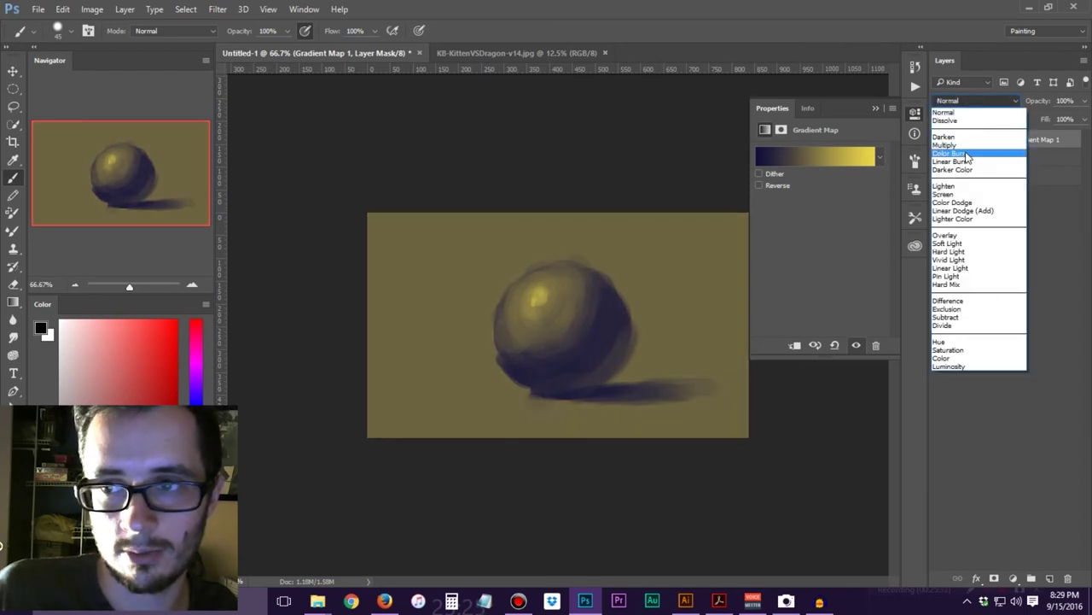
left_click(1056, 144)
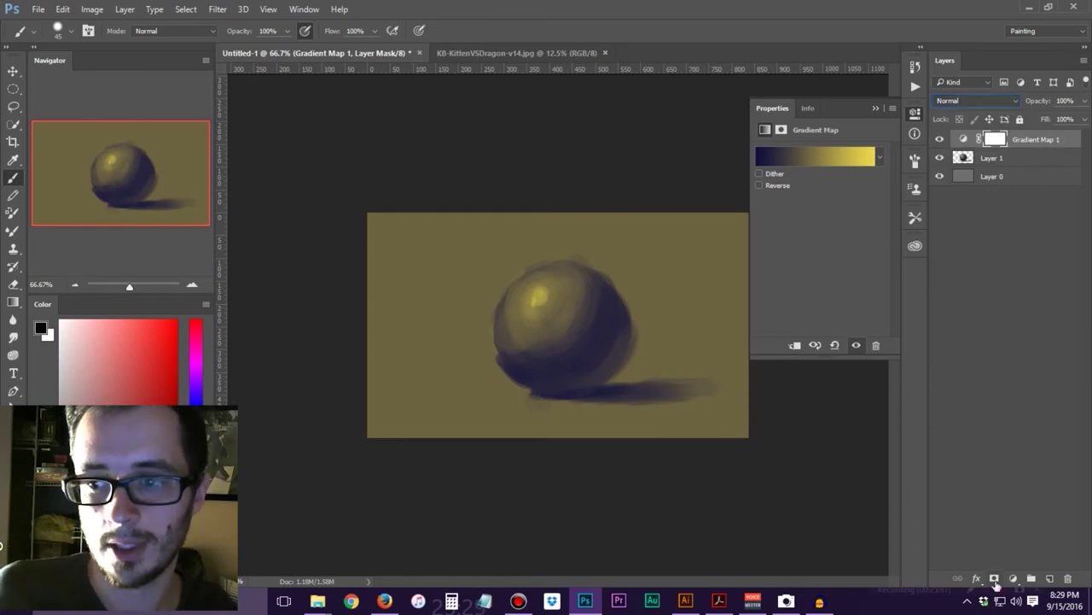
left_click(994, 579)
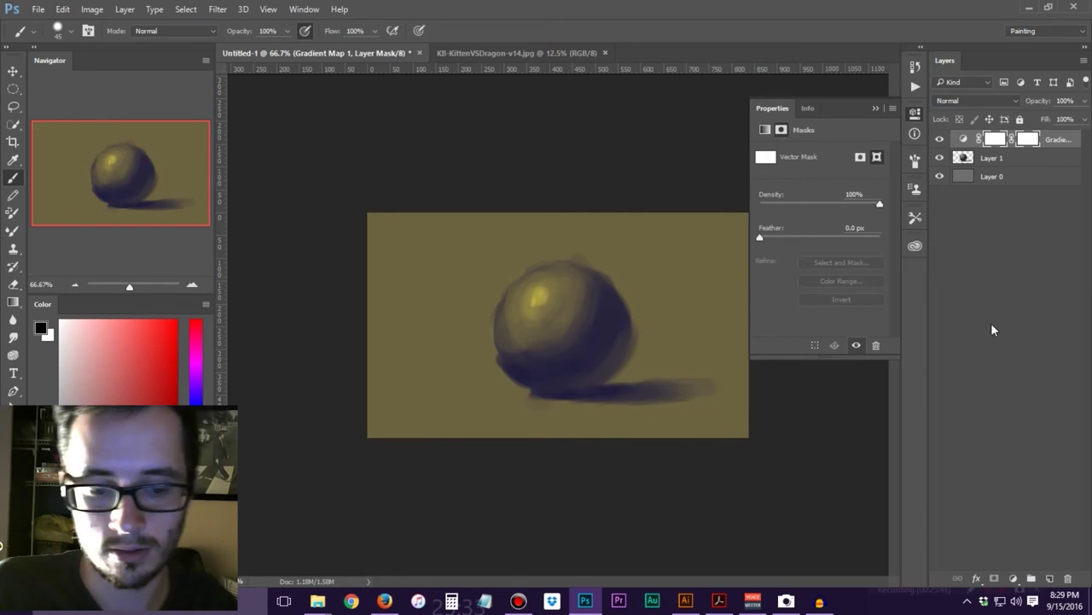
key("ctrl+z")
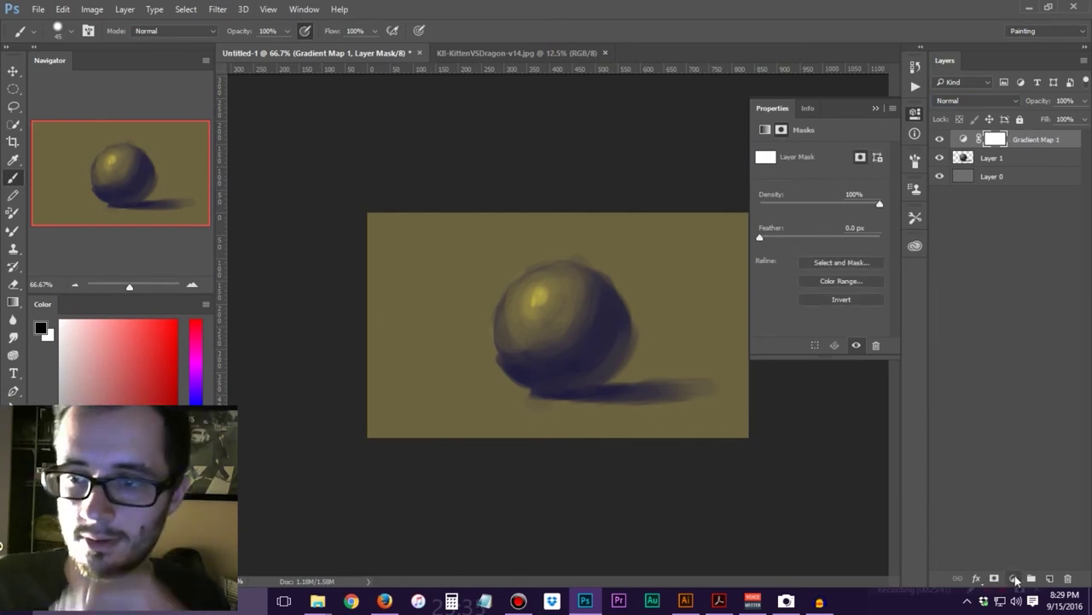
Add a Hue/Saturation adjustment with Saturation +52 and a new empty layer on top
left_click(1014, 578)
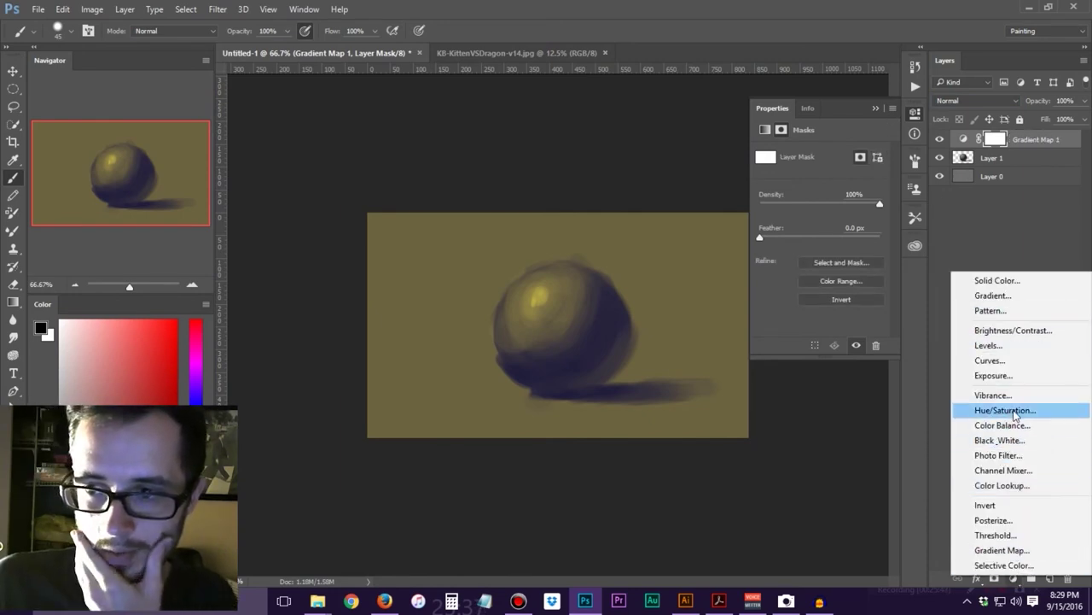
left_click(1005, 409)
left_click(816, 223)
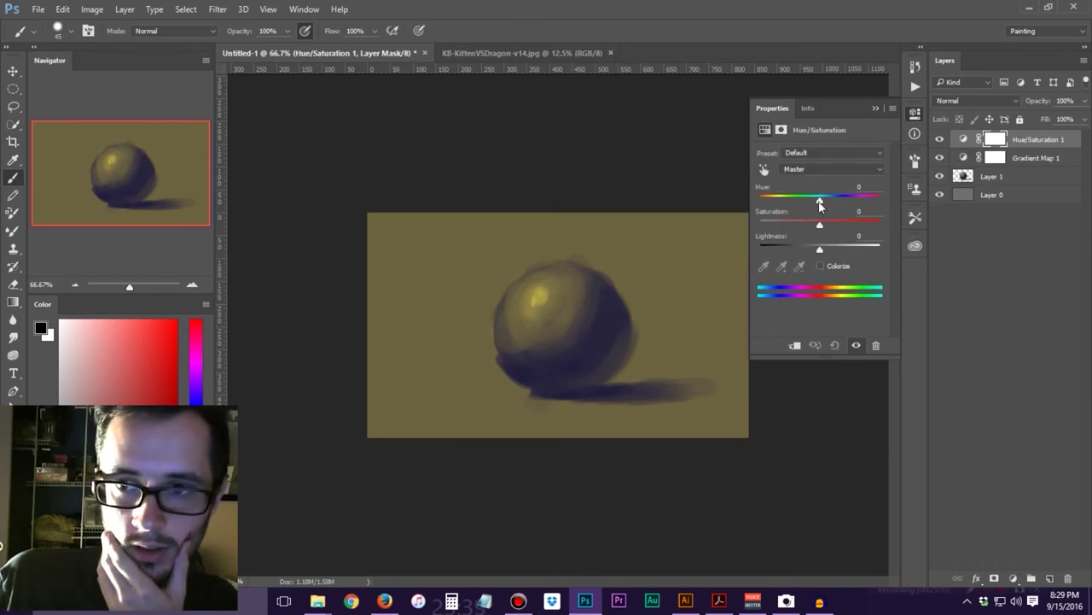
left_click_drag(820, 227, 846, 230)
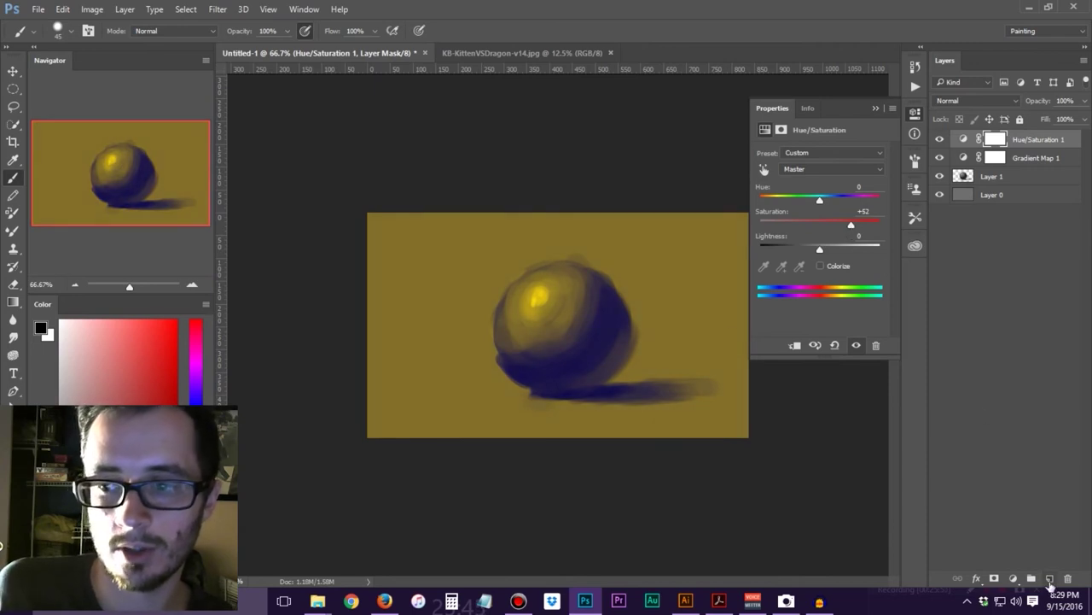
left_click(1050, 578)
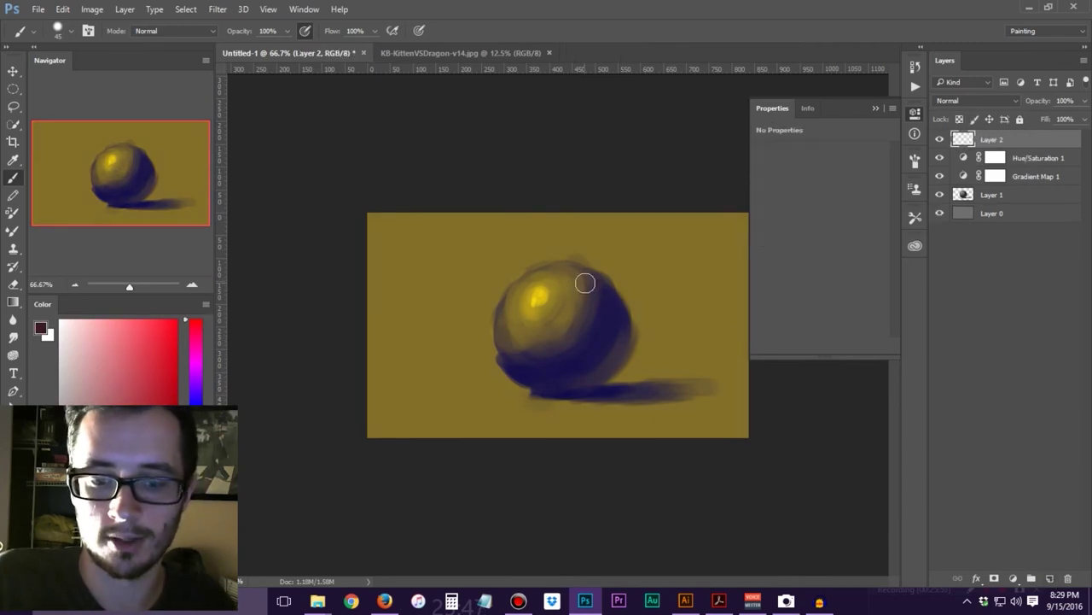
left_click(615, 312, "alt")
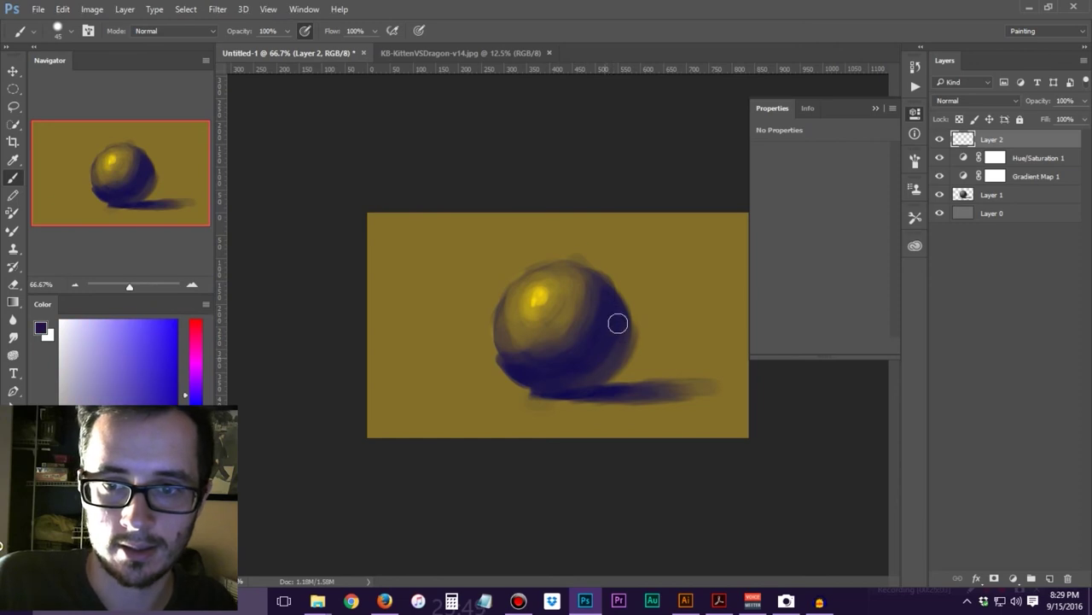
Brush purple shading over the sphere's lower half, then dab sampled yellow highlights near its top
left_click_drag(517, 356, 572, 339)
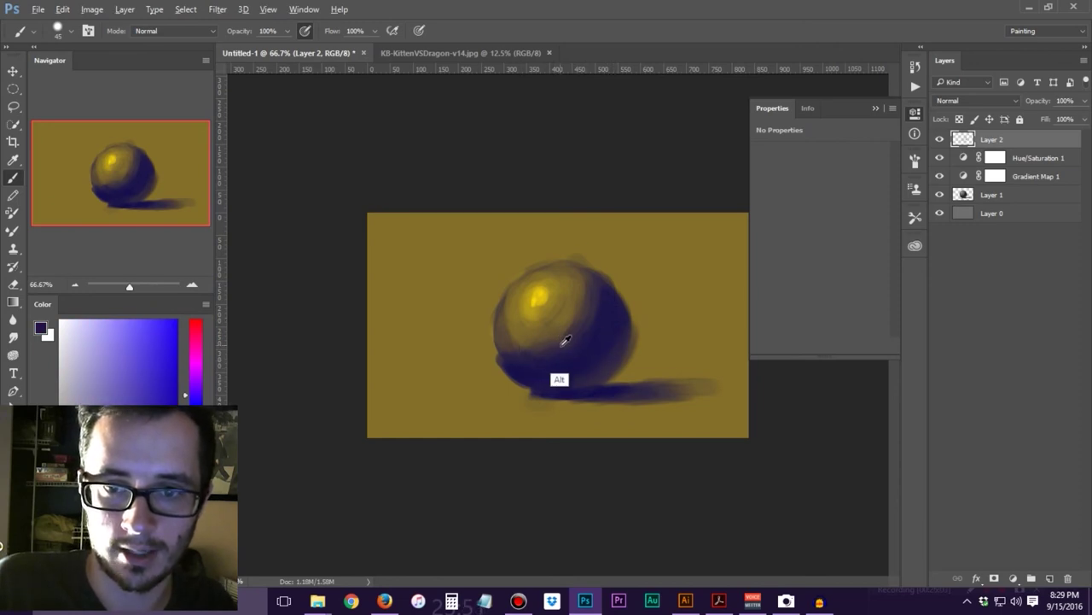
left_click(561, 345, "alt")
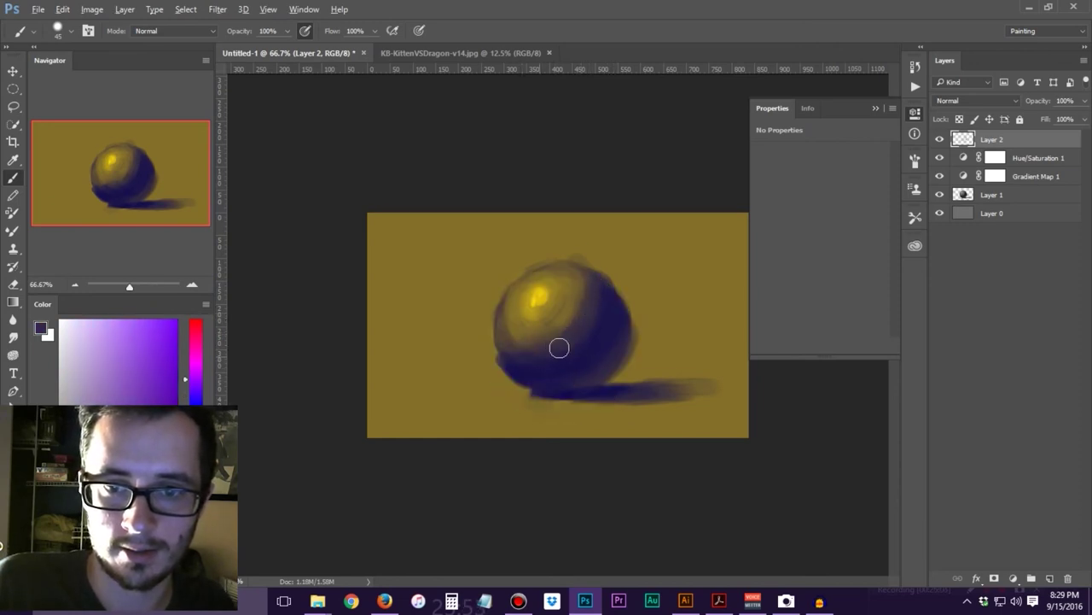
left_click(601, 299, "alt")
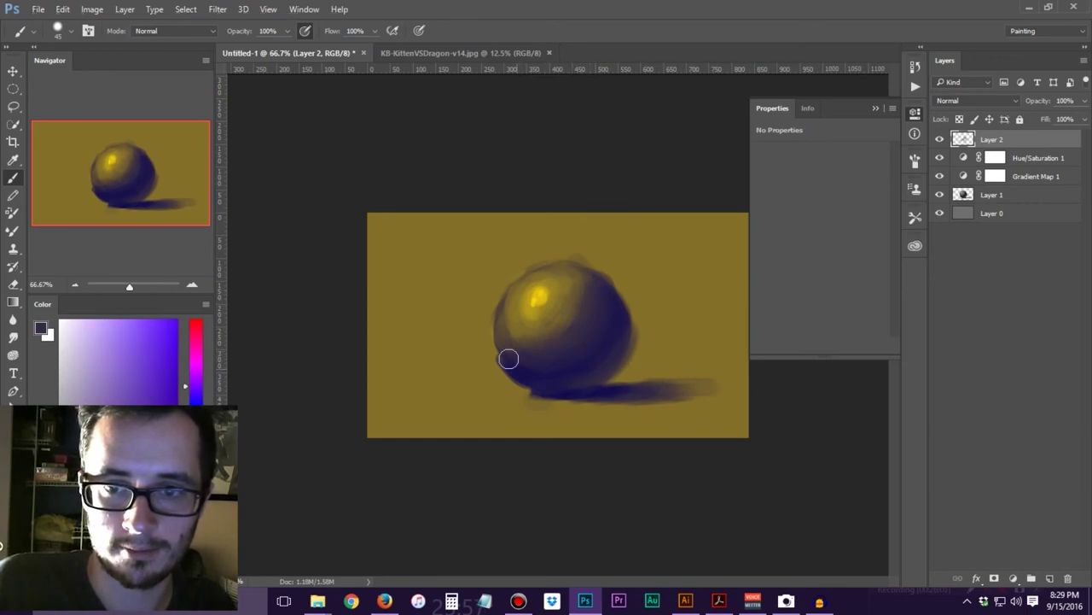
left_click(508, 326, "alt")
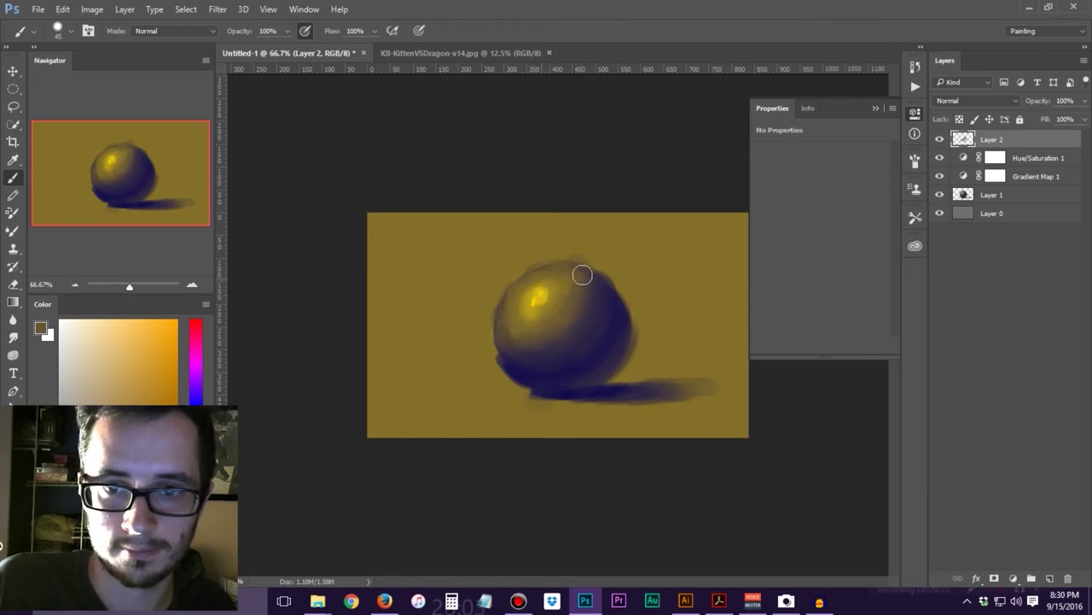
left_click(553, 289, "alt")
left_click(551, 292, "alt")
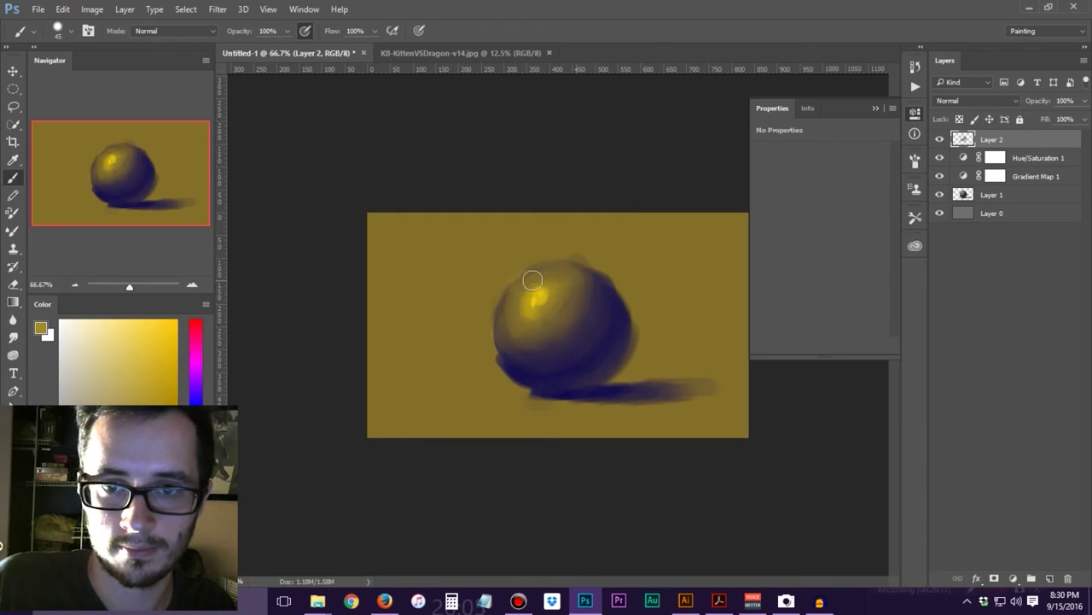
left_click(547, 295, "alt")
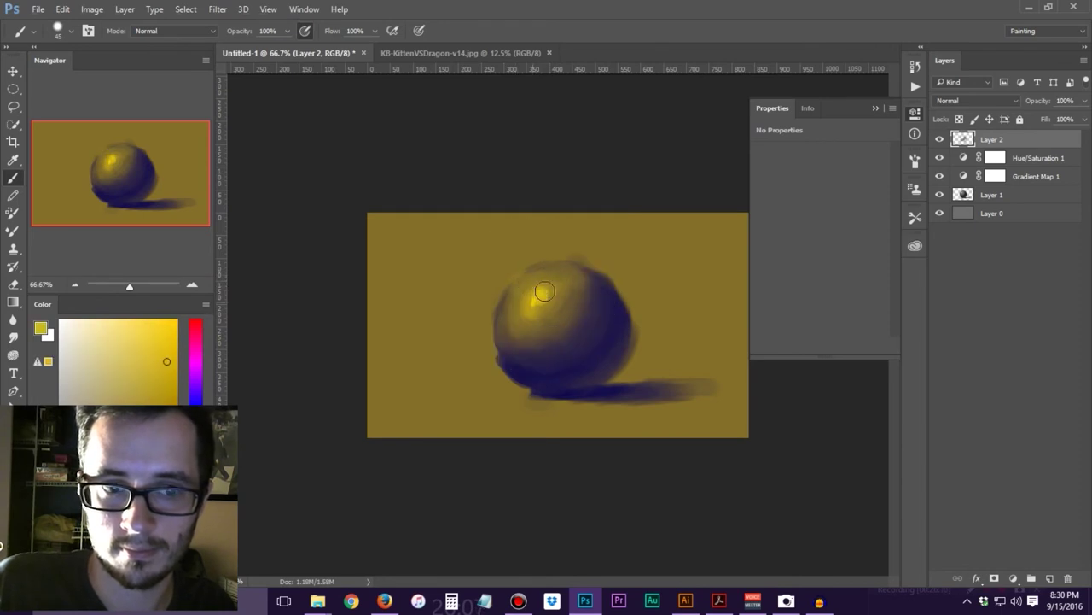
Ease Hue/Saturation 1's saturation down to +34 and return to Layer 2
left_click(965, 158)
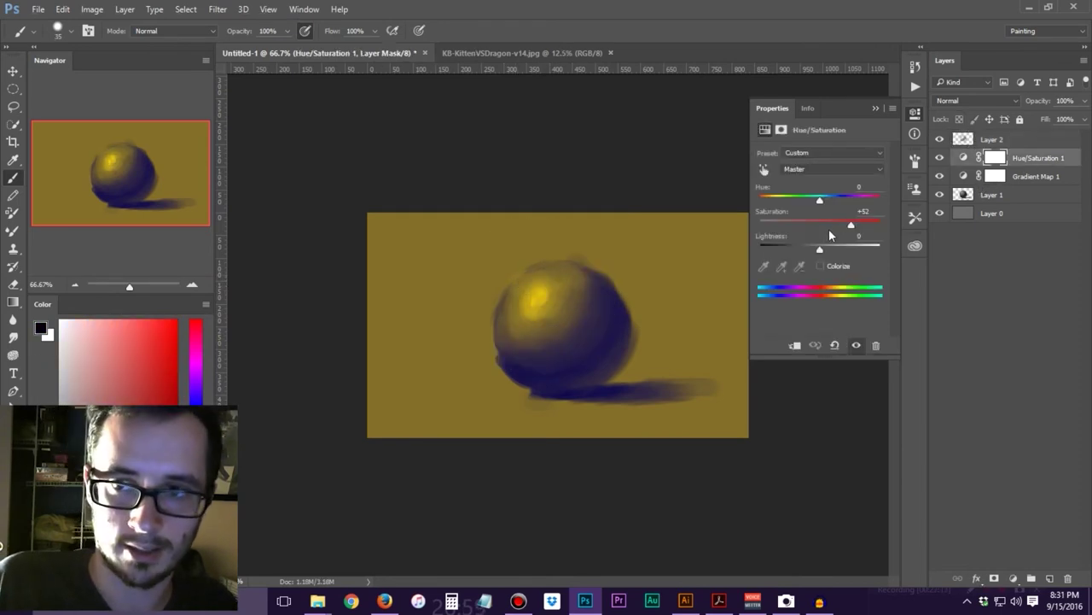
left_click_drag(837, 226, 841, 226)
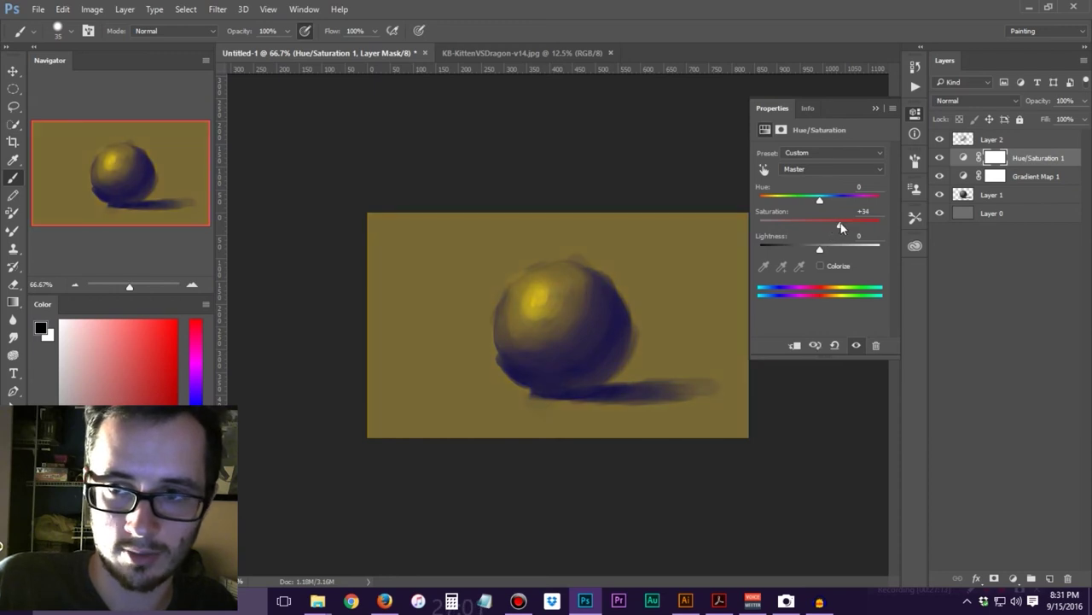
left_click(1056, 143)
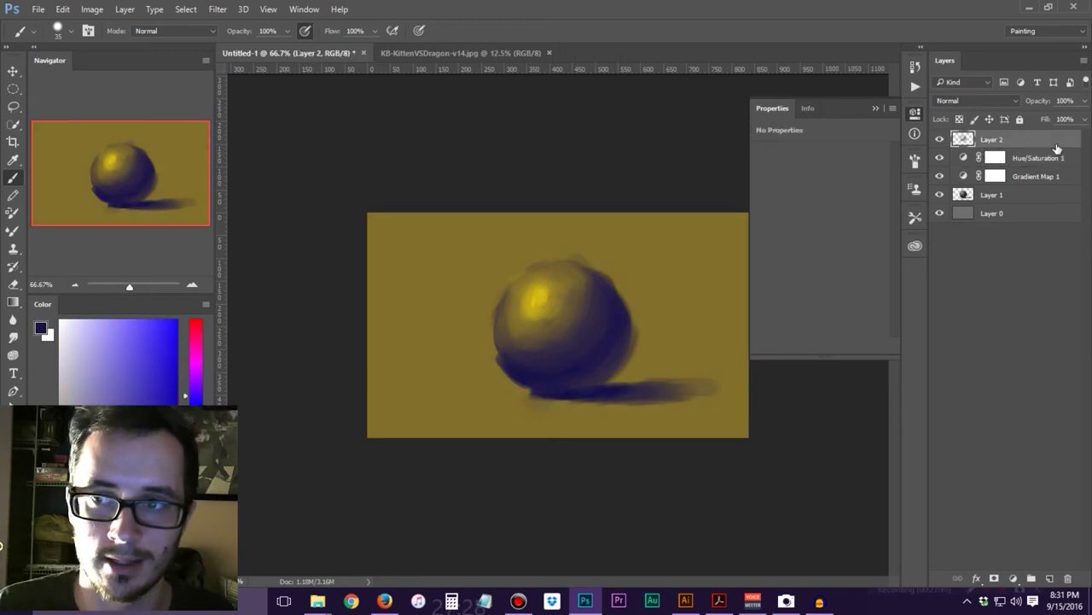
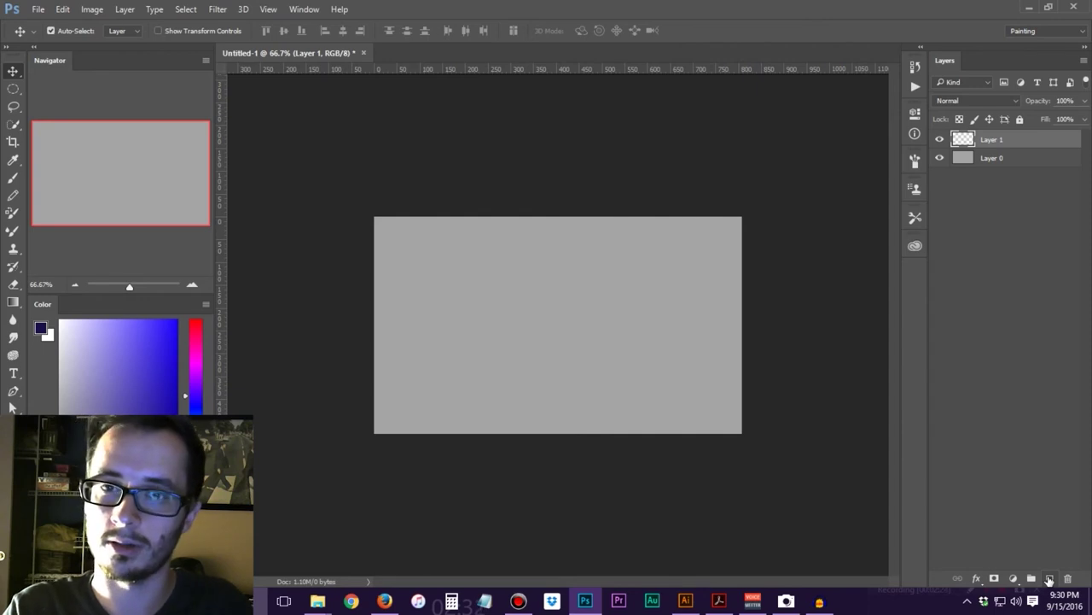
Crop Layer 0's canvas down to a small 273x161 frame and view it at 100%
left_click(992, 158)
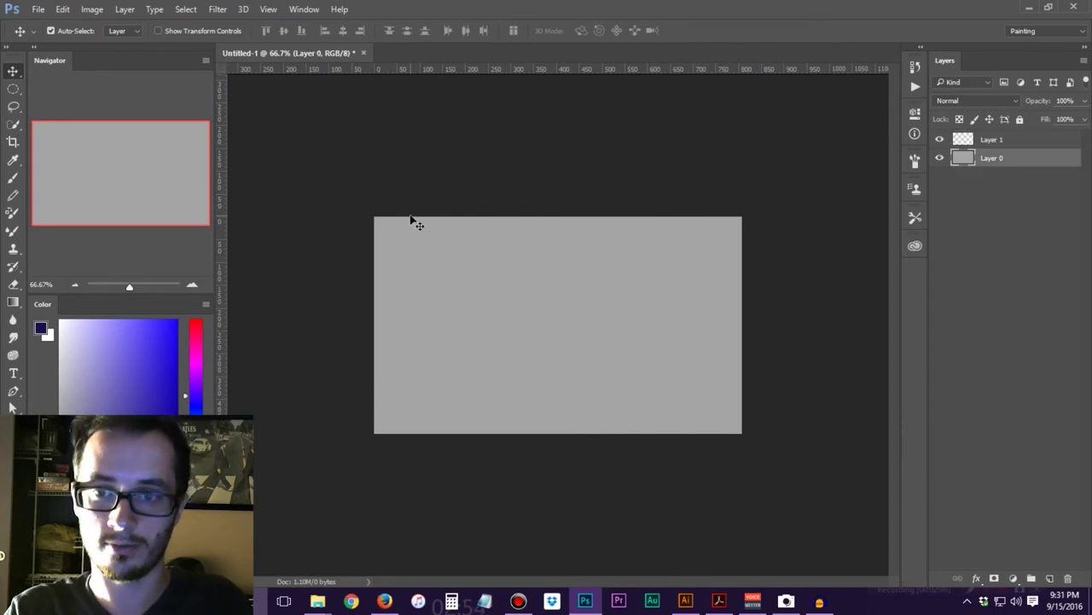
key("c")
left_click_drag(743, 432, 627, 345)
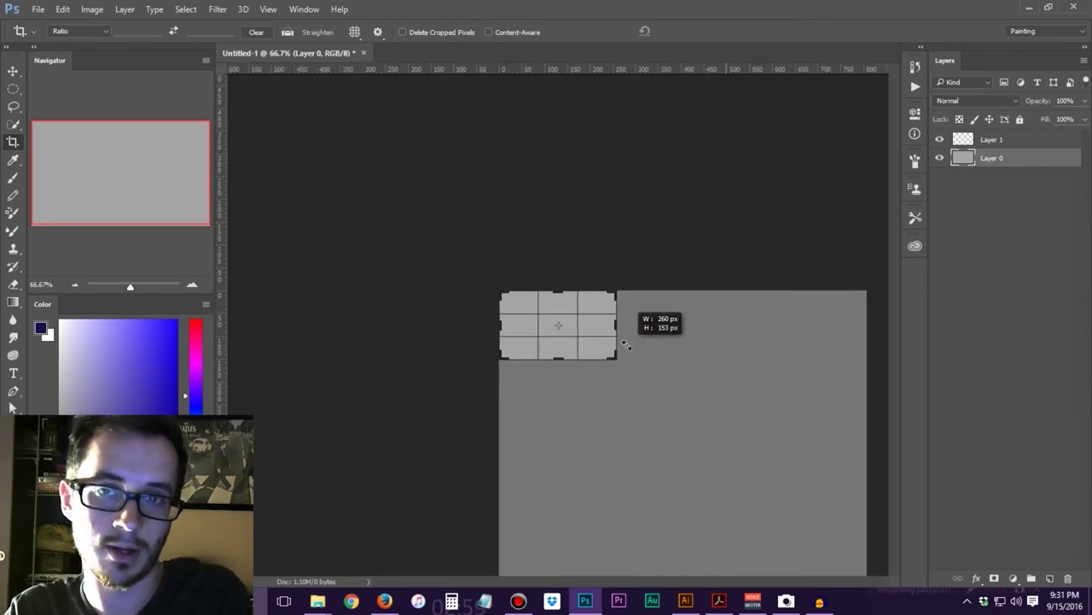
left_click_drag(626, 345, 631, 345)
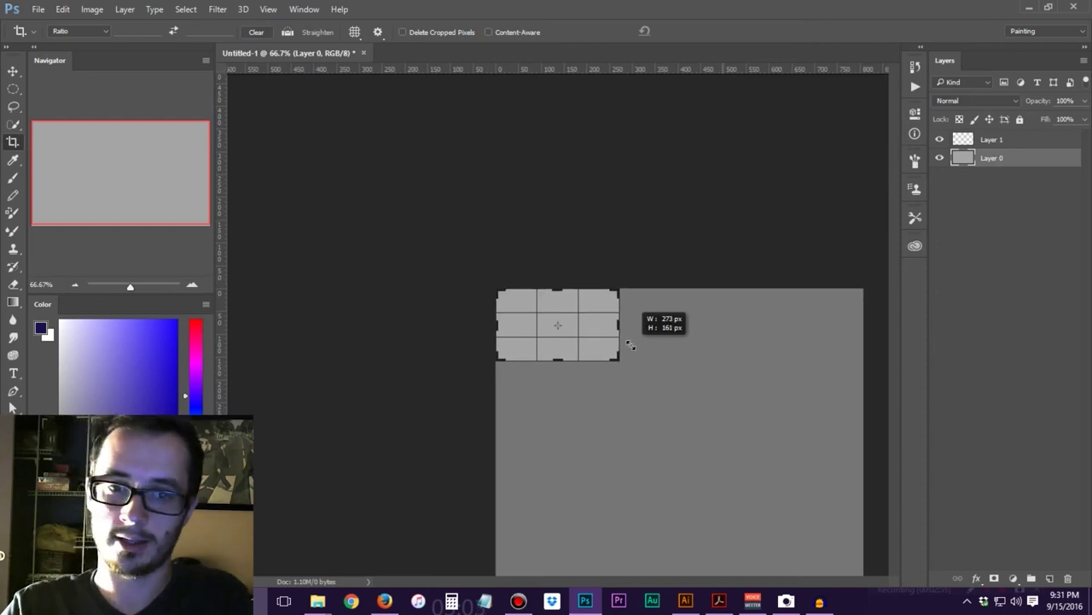
left_click_drag(630, 344, 632, 344)
key("Return")
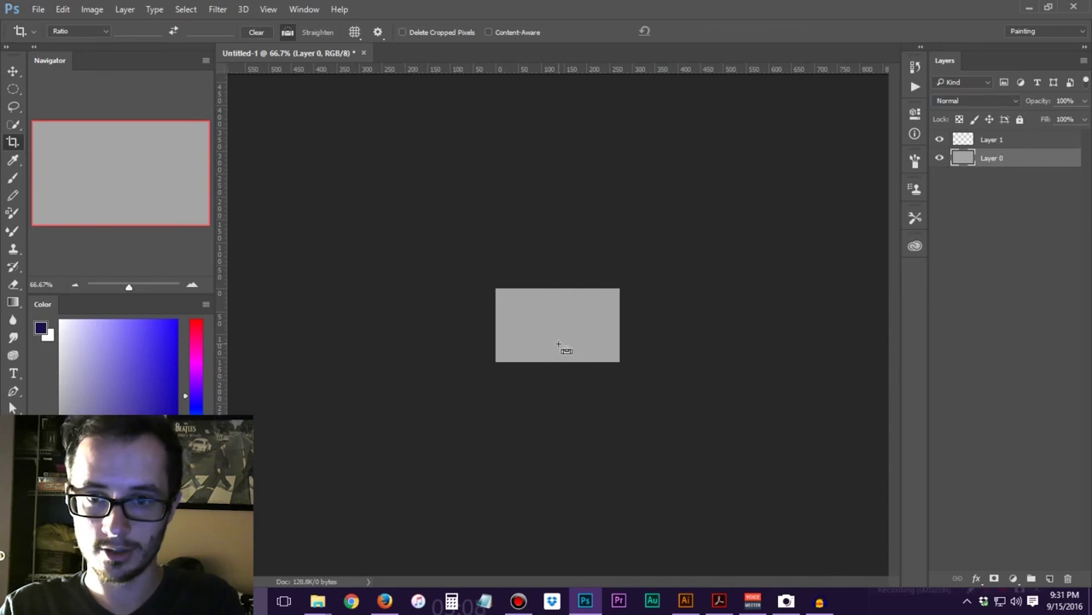
key("ctrl+plus")
Undo a test brush stroke, then crop outward from the centre to greatly enlarge the canvas
key("b")
mouse_move(534, 312)
left_mouse_down()
mouse_move(563, 315)
mouse_move(604, 346)
left_mouse_up()
key("ctrl+z")
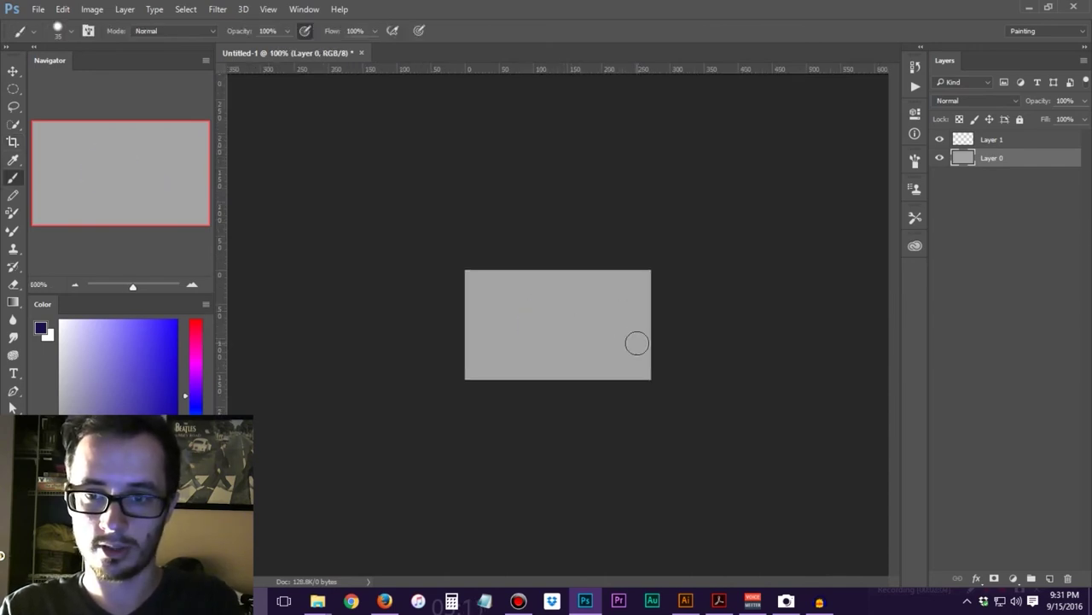
key("c")
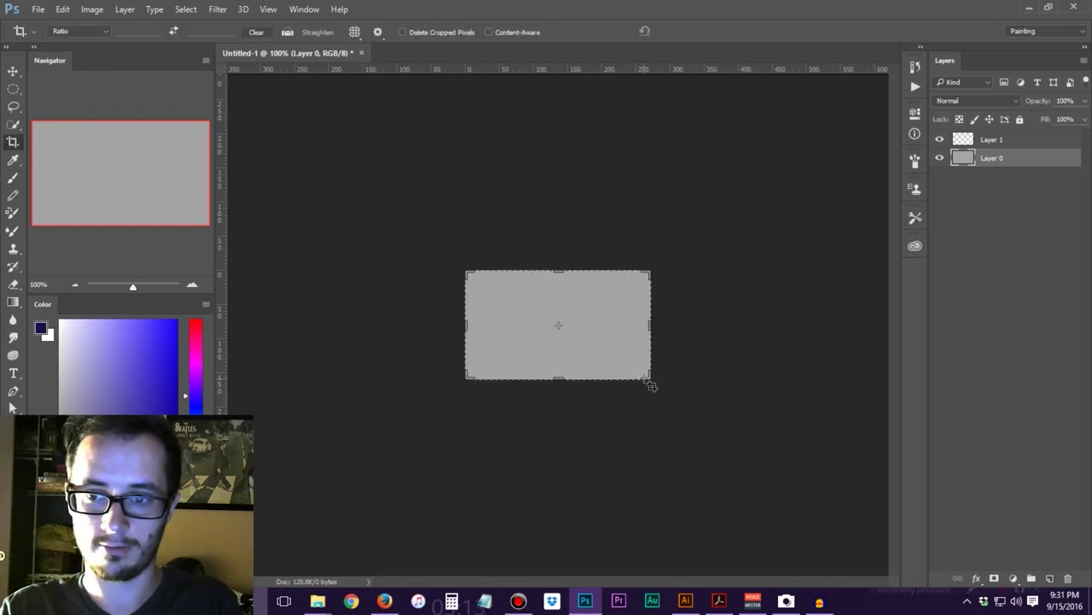
left_click_drag(652, 385, 830, 539)
key("Return")
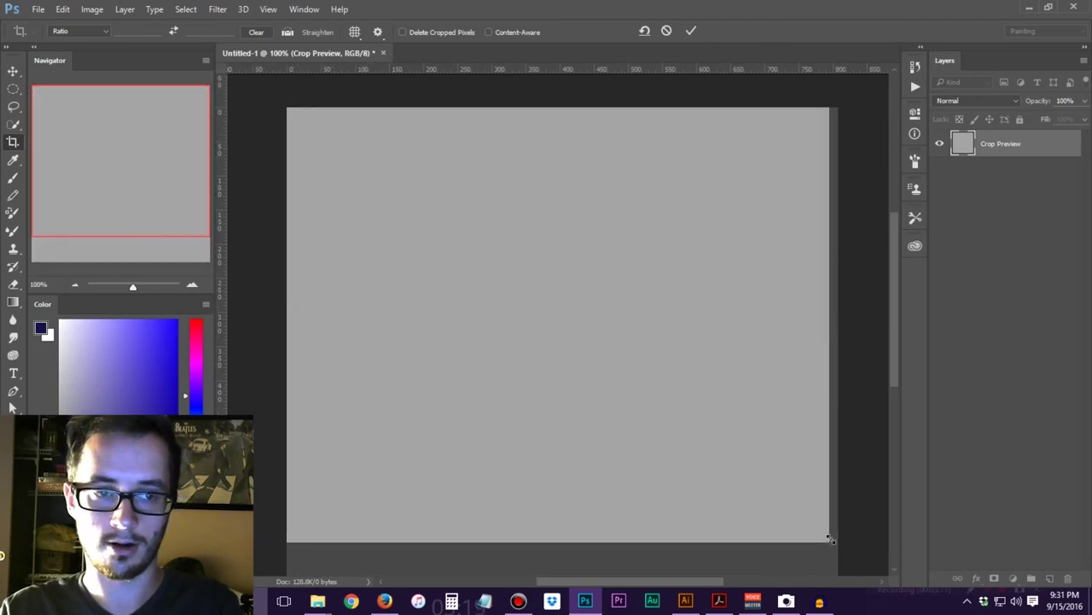
left_click(13, 426)
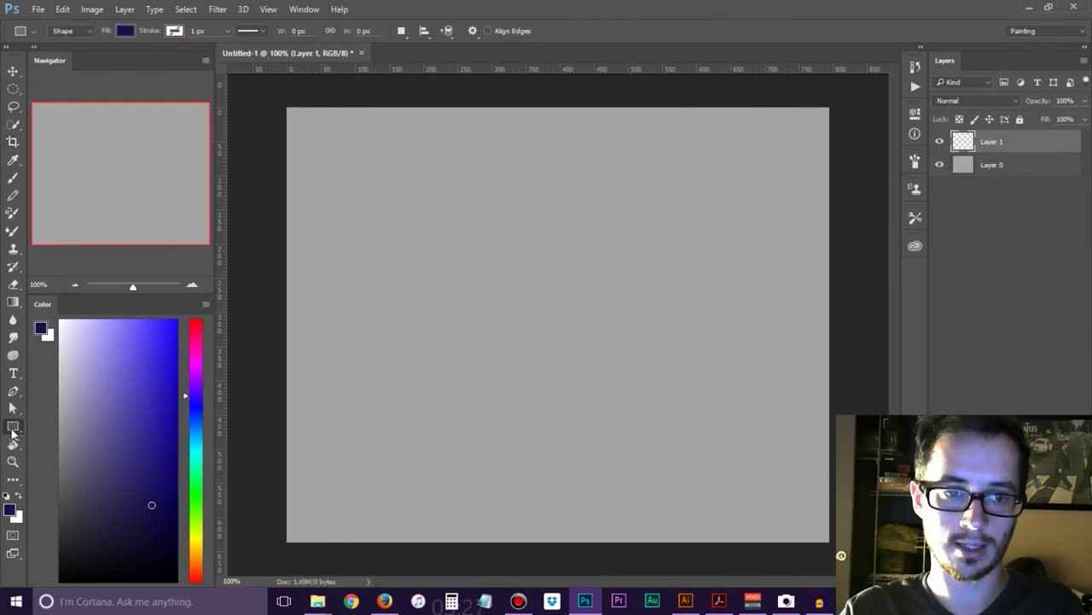
Draw a rectangle shape near the centre of the canvas
left_click_drag(462, 207, 617, 304)
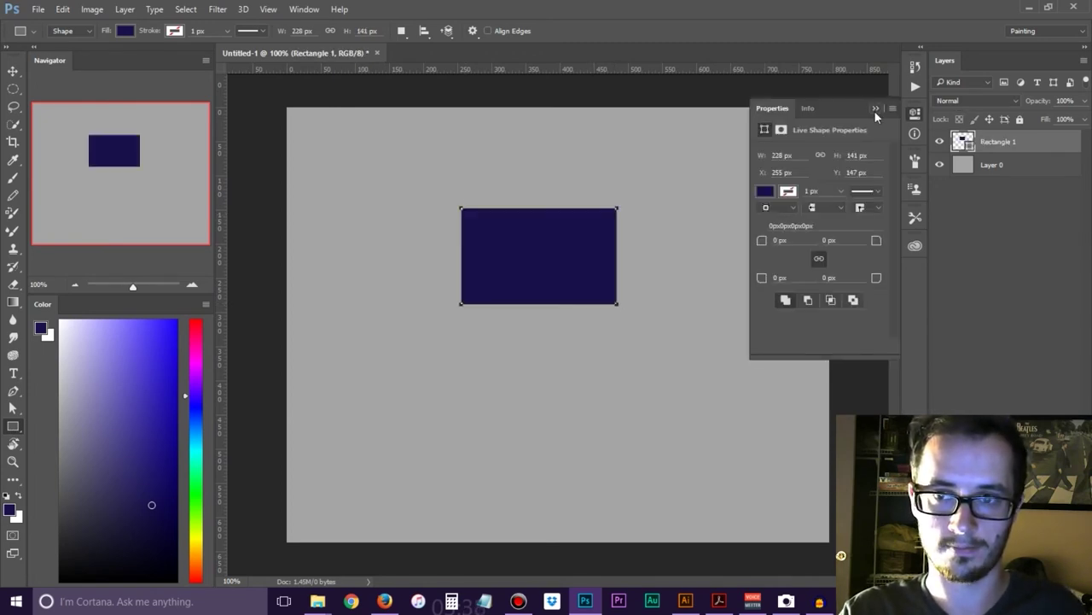
left_click(873, 110)
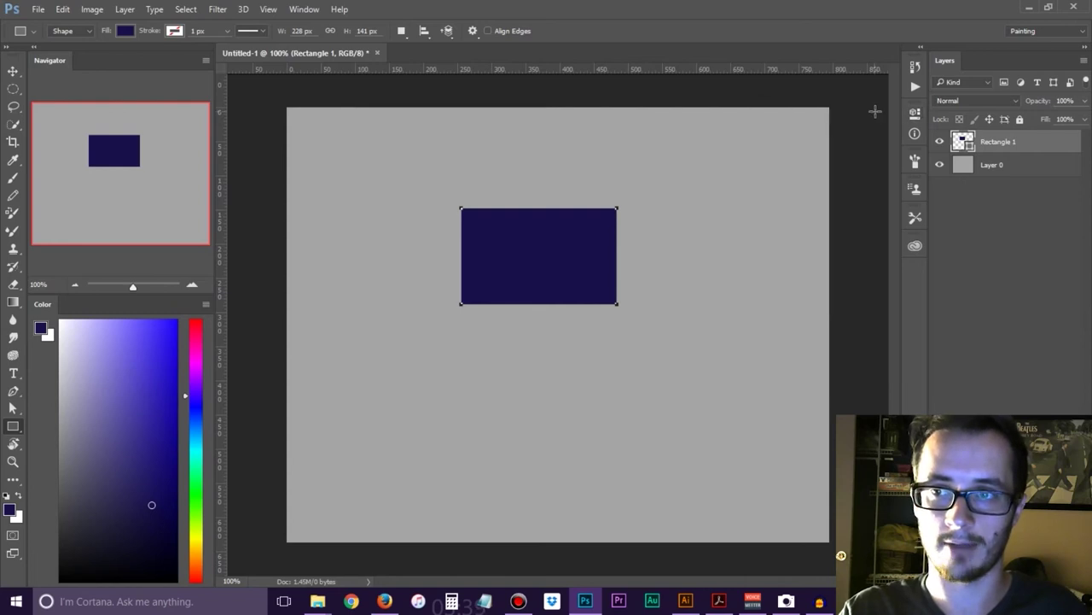
left_click(942, 145)
left_click(941, 144)
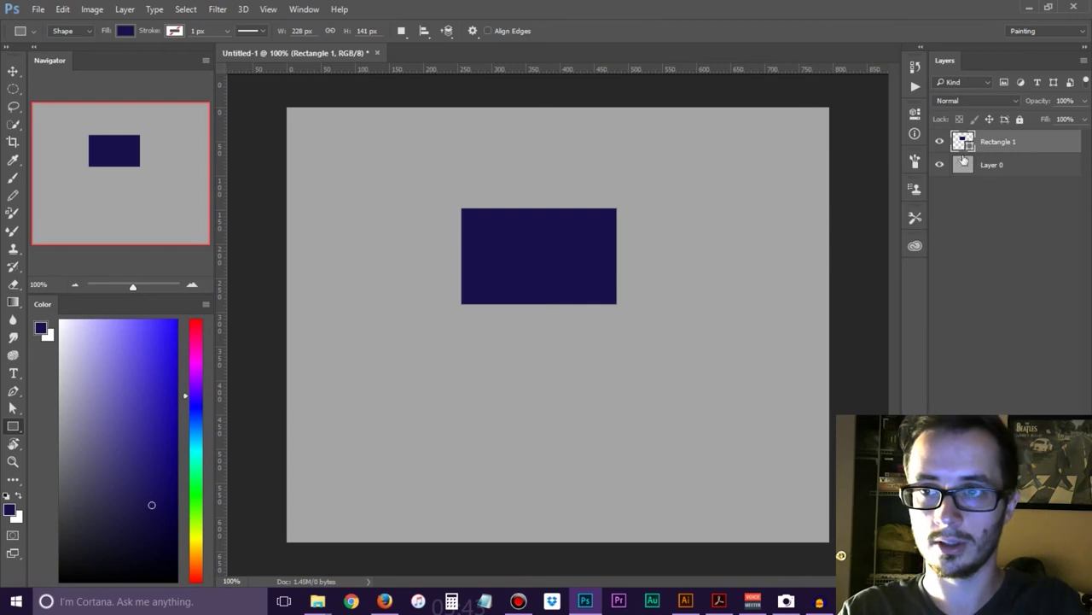
Fill the rectangle dark grey, shift it down-right, and add an empty layer above
key("a")
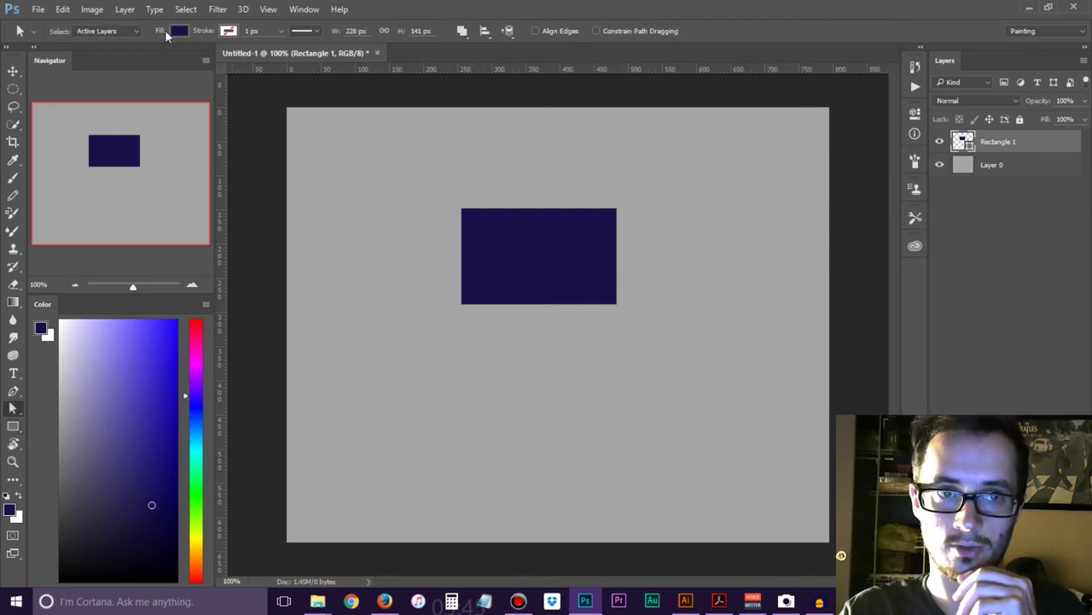
left_click(179, 31)
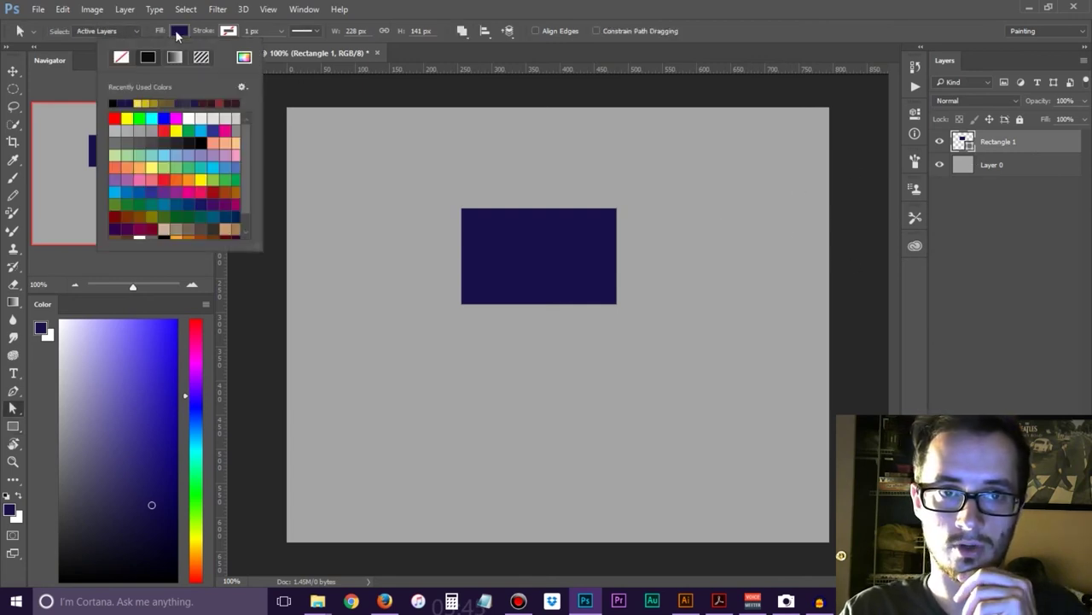
left_click(157, 139)
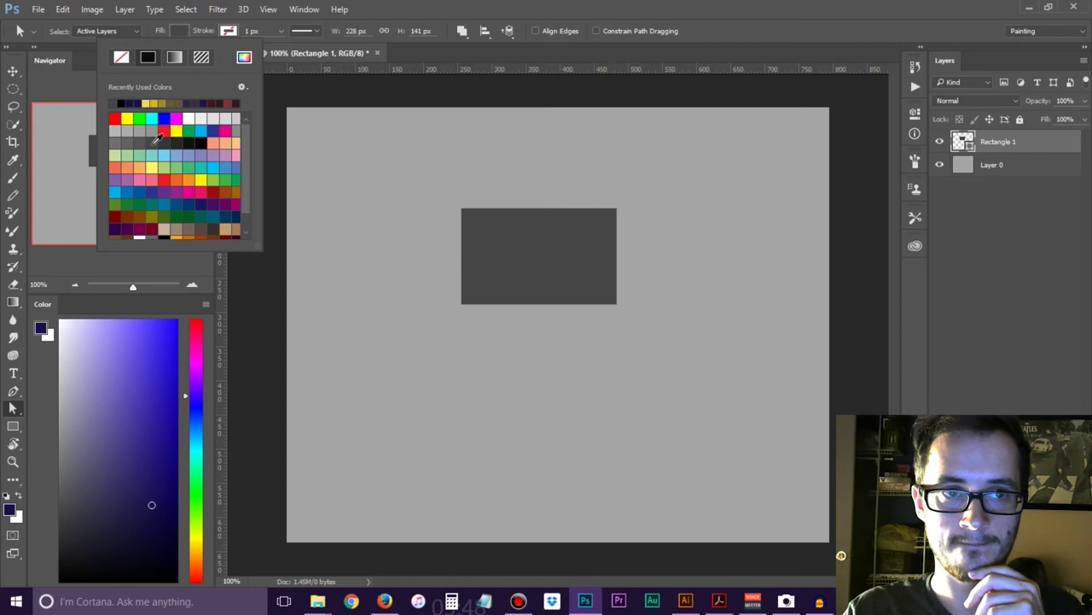
left_click(13, 70)
left_click_drag(548, 276, 561, 315)
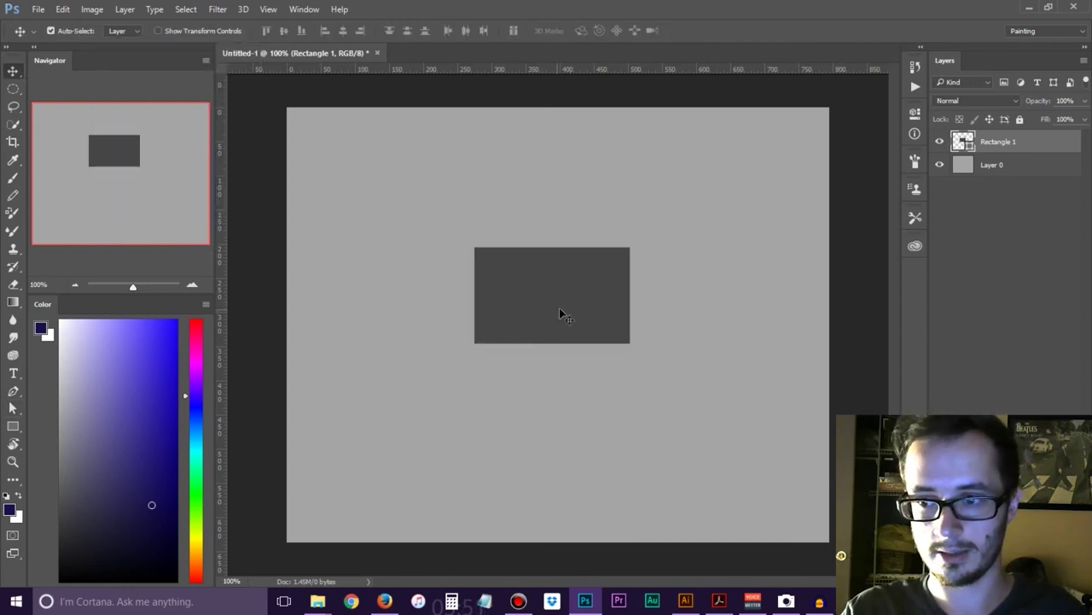
key("ctrl+shift+alt+n")
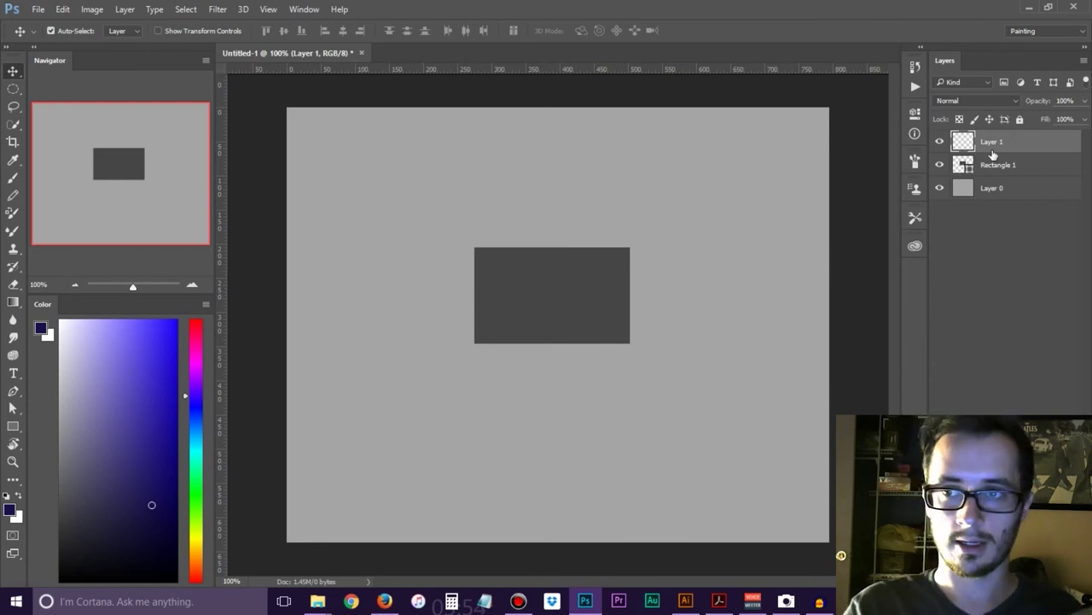
Paint black strokes on Layer 1 and clip the layer to the rectangle
key("b")
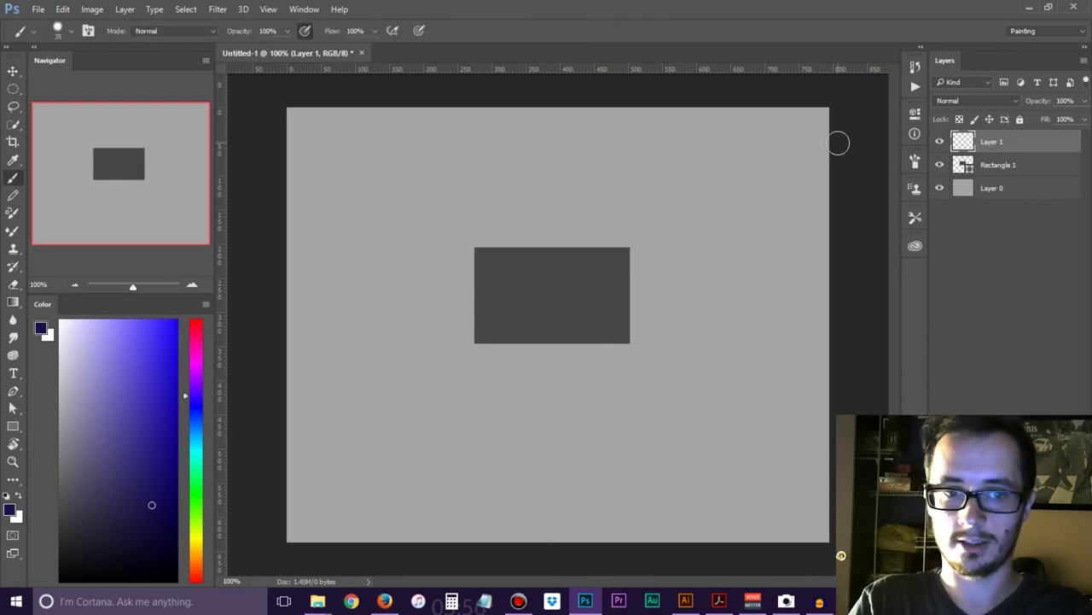
key("d")
mouse_move(478, 271)
left_mouse_down()
mouse_move(458, 262)
mouse_move(515, 276)
mouse_move(563, 250)
mouse_move(642, 316)
left_mouse_up()
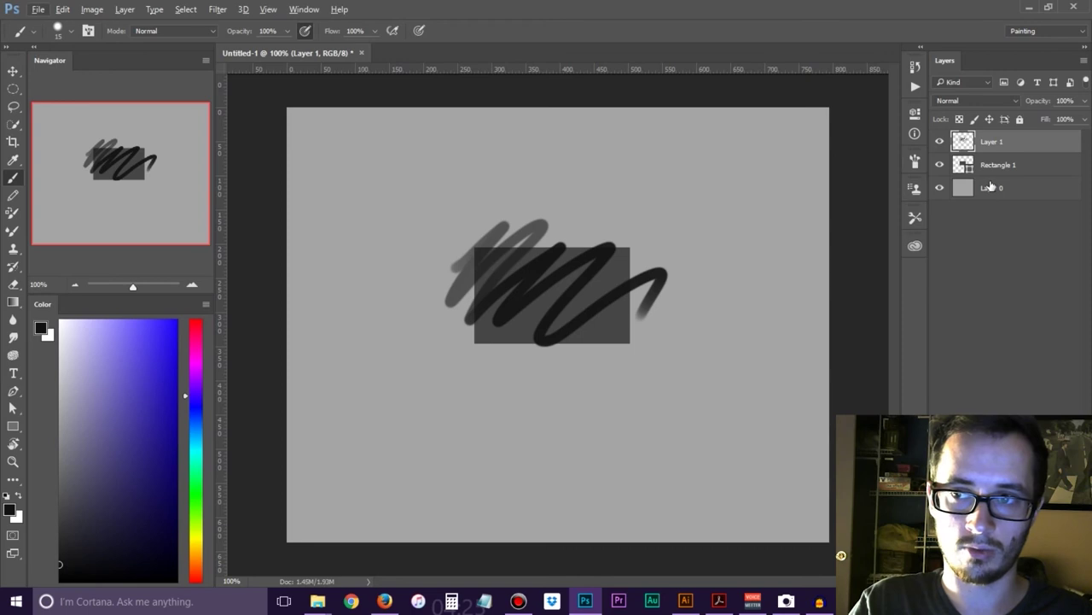
key("alt")
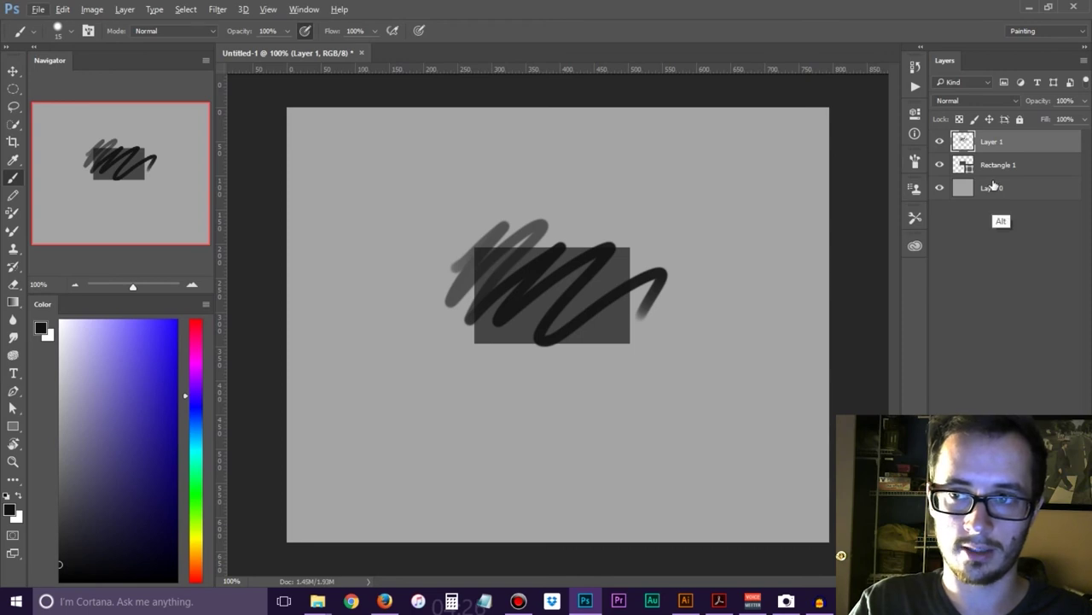
left_click(1031, 150, "alt")
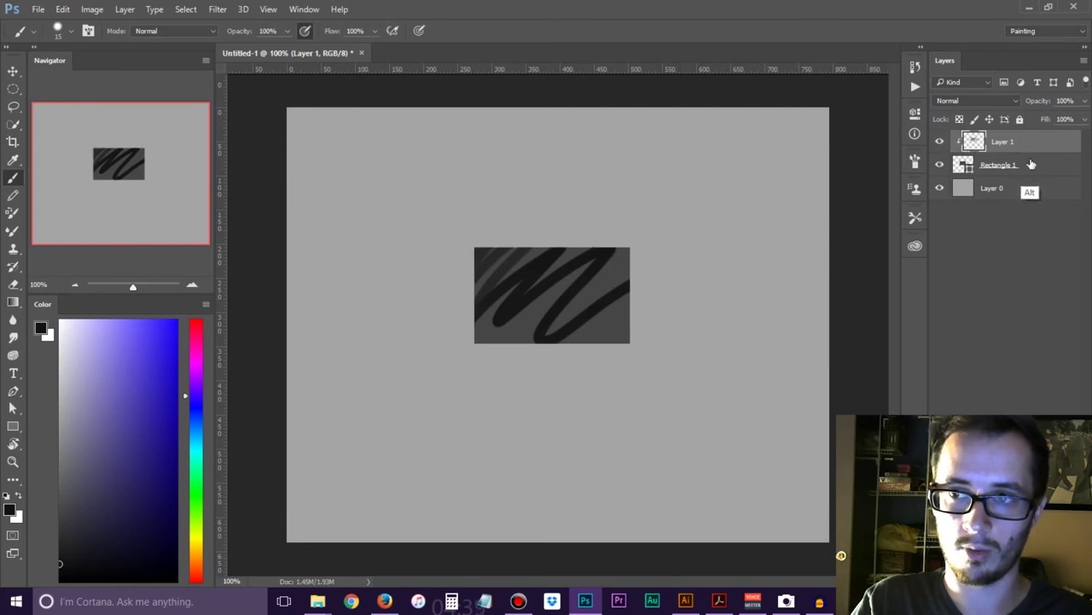
left_click(940, 144)
left_click(940, 143)
left_click(940, 142)
left_click(941, 143)
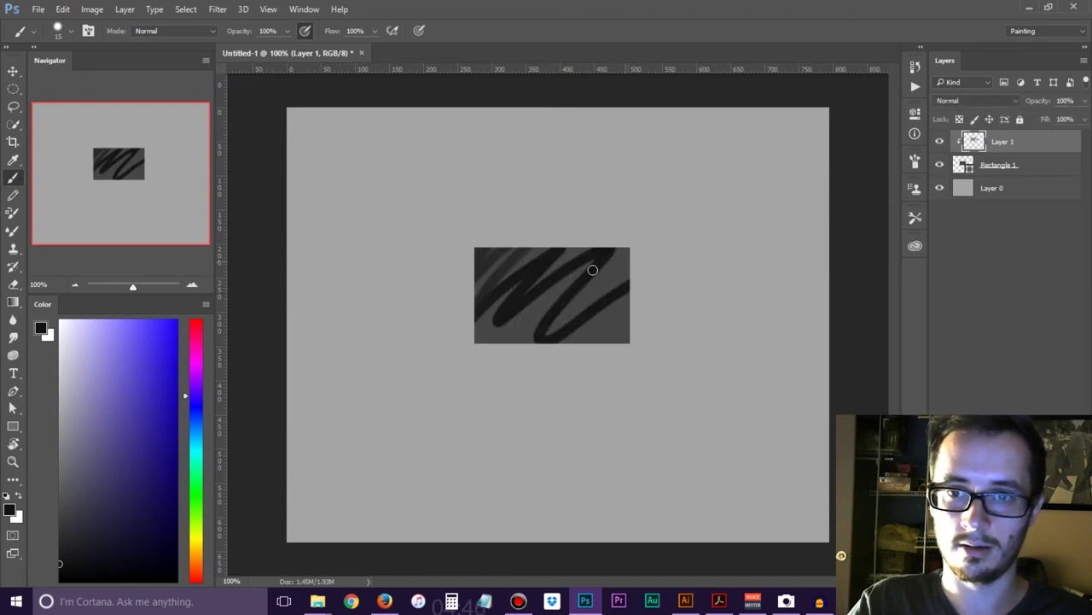
Add light grey dabs and strokes with brush sizes 45 and 15 for the sun and trees
mouse_move(610, 259)
left_mouse_down()
mouse_move(610, 363)
mouse_move(616, 277)
left_mouse_up()
key("bracketright")
key("bracketright")
key("bracketright")
left_click(623, 294, "alt")
mouse_move(490, 290)
left_mouse_down()
mouse_move(489, 269)
mouse_move(583, 287)
mouse_move(500, 268)
mouse_move(602, 316)
left_mouse_up()
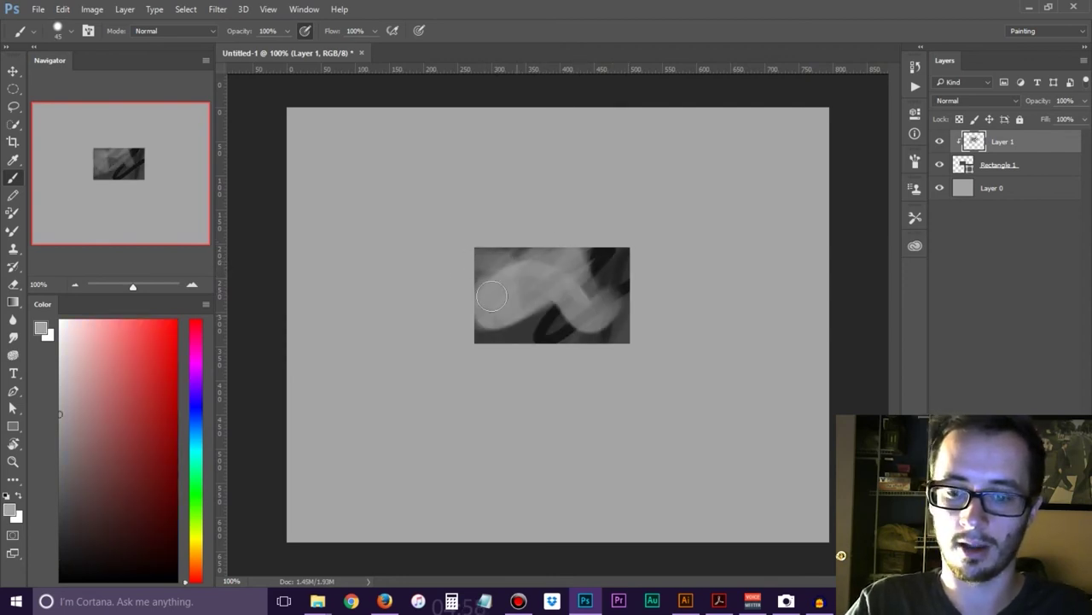
key("bracketleft")
key("bracketleft")
key("bracketleft")
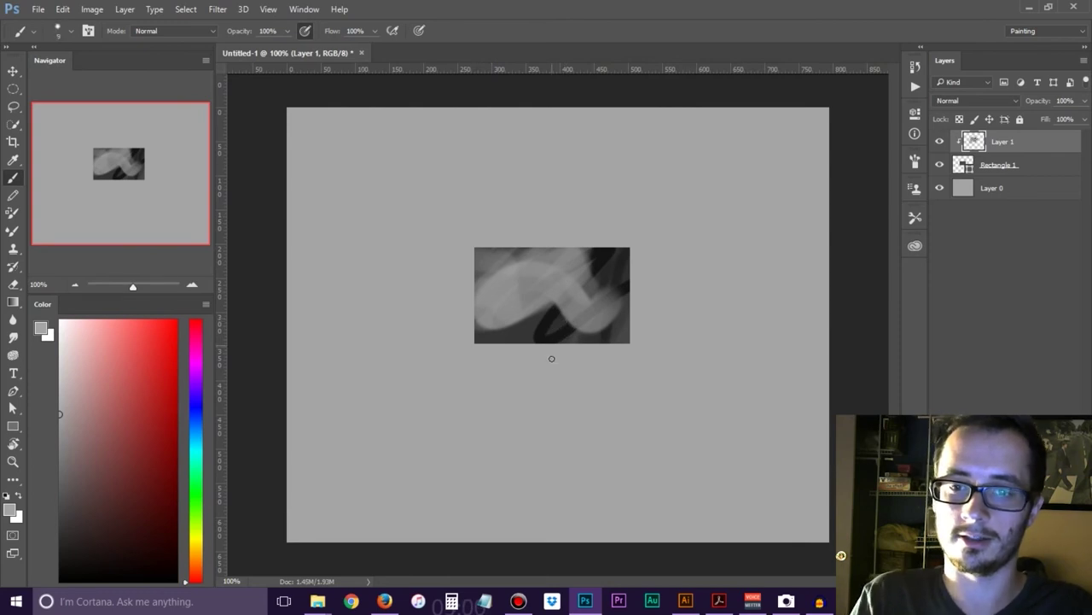
left_click_drag(506, 303, 646, 300)
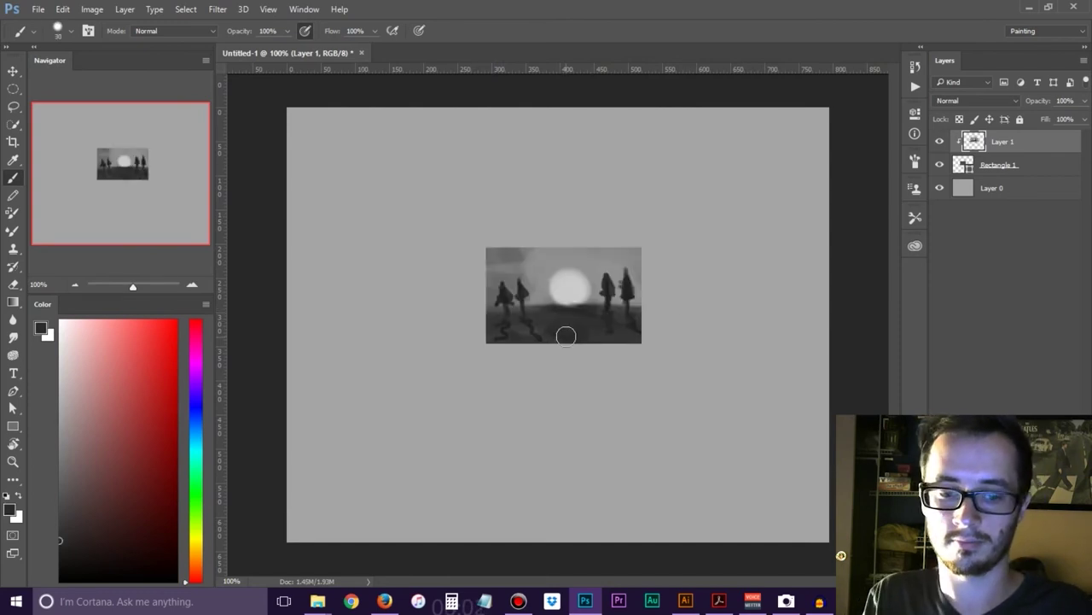
key("v")
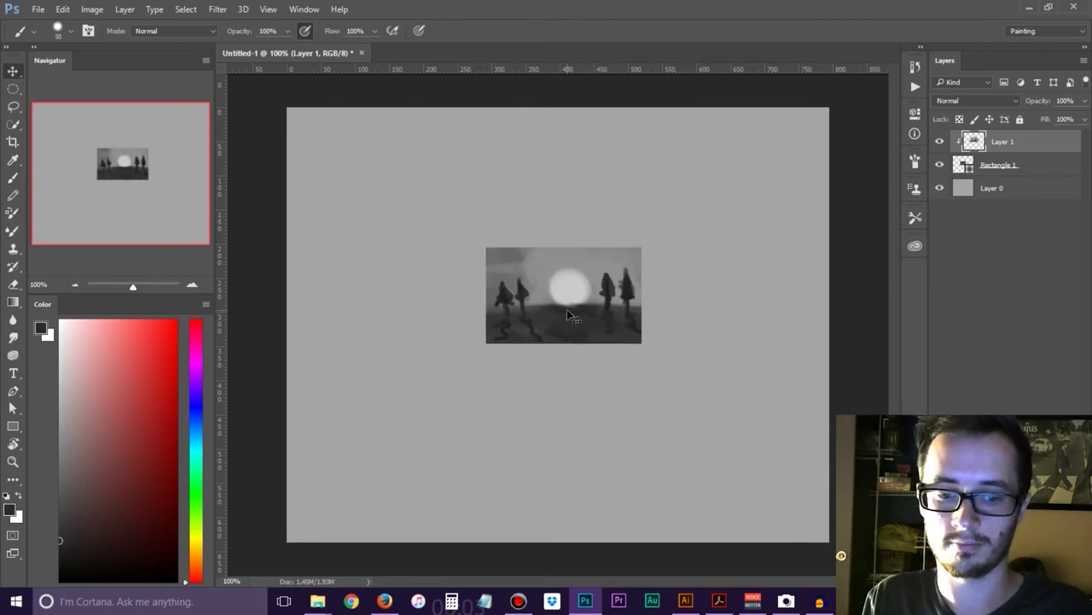
left_click(1015, 167, "shift")
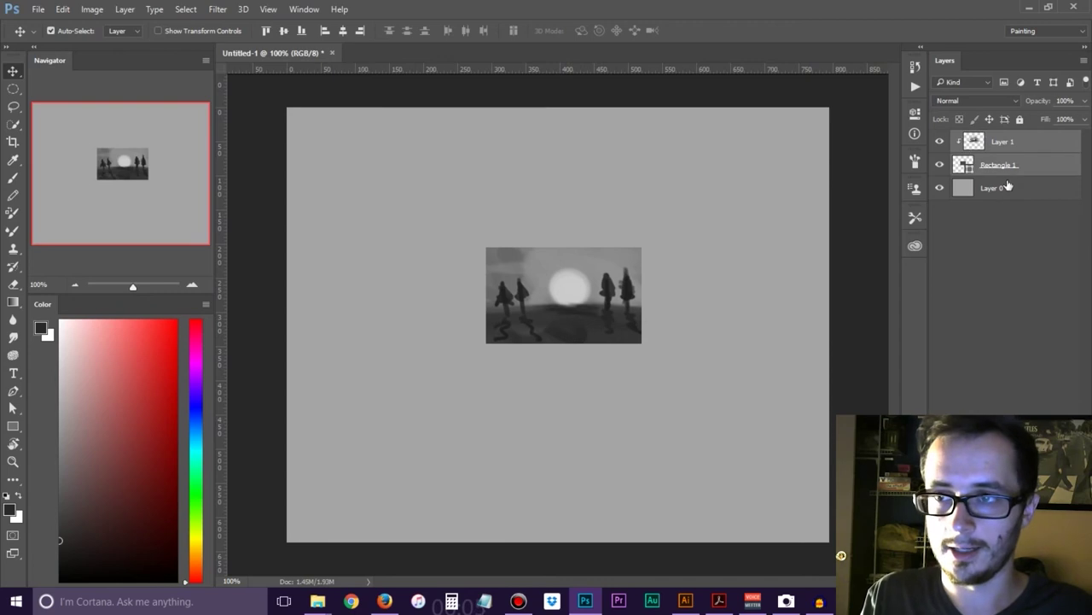
Move the sunset study to the left and duplicate the Rectangle 1 layer
key("ctrl+t")
left_click_drag(563, 297, 435, 224)
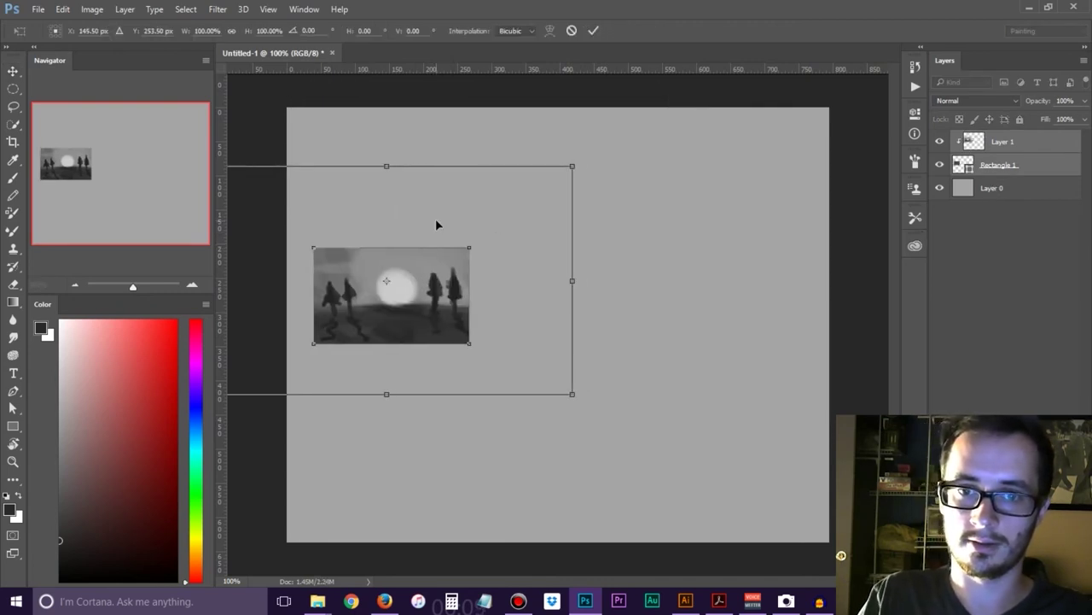
key("Return")
left_click(1053, 170)
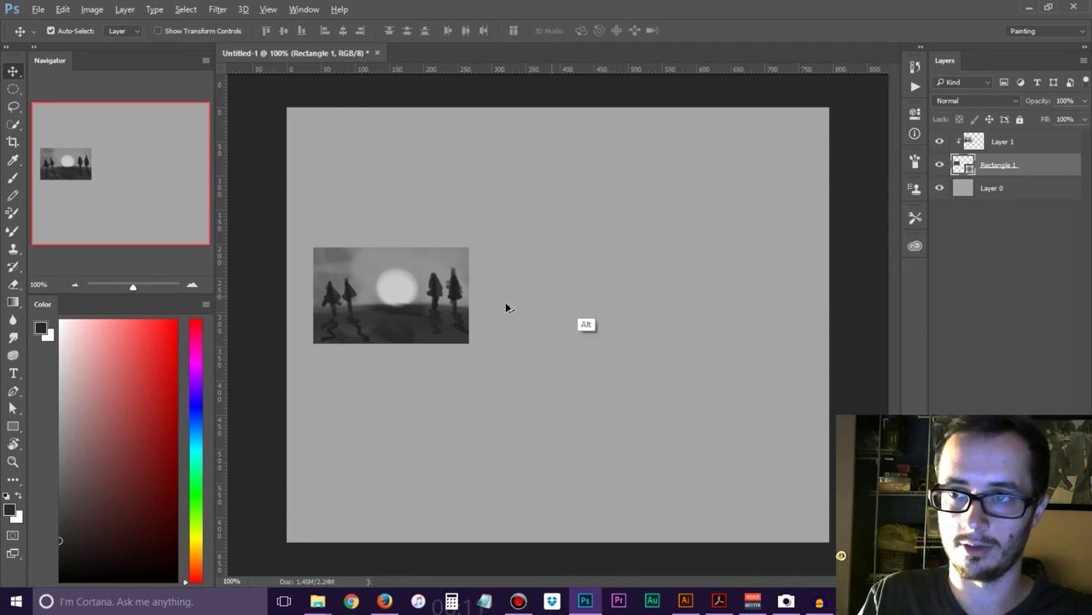
left_click_drag(436, 312, 674, 290)
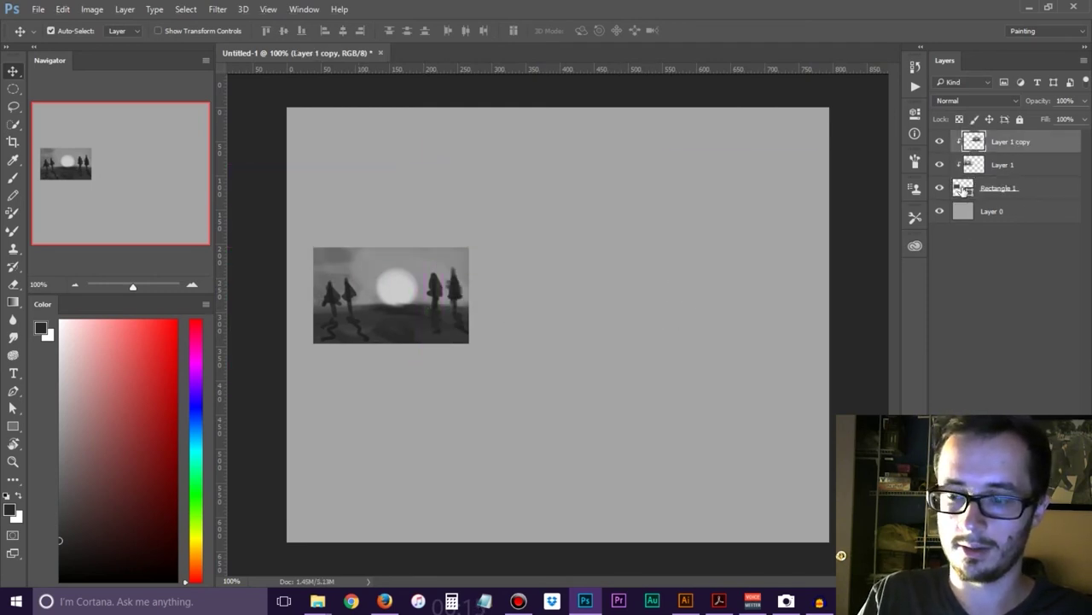
key("Delete")
left_click(1040, 173)
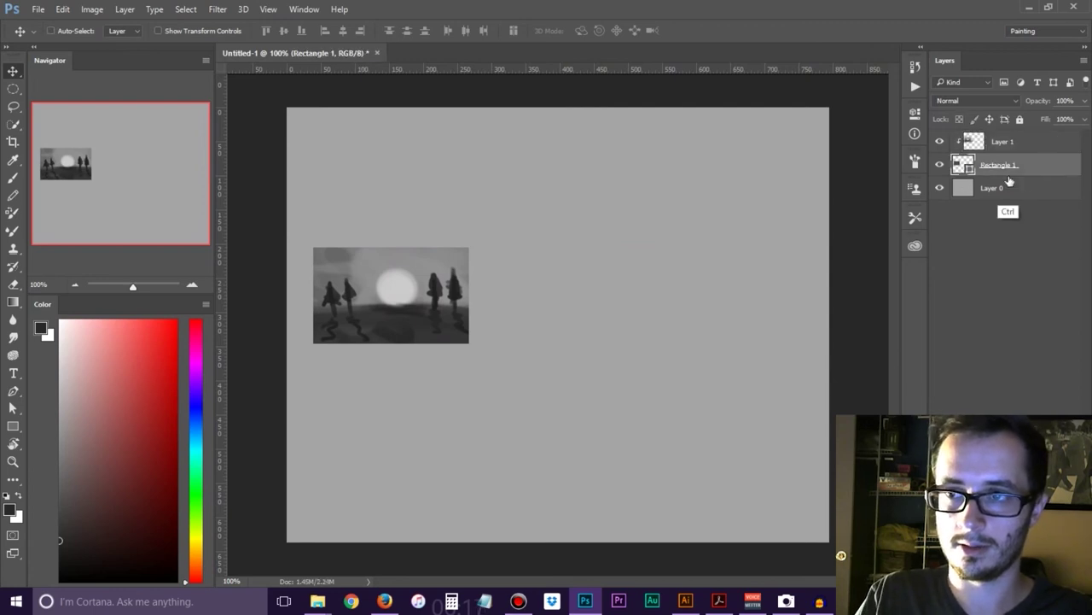
key("ctrl+j")
key("ctrl+j")
key("ctrl+j")
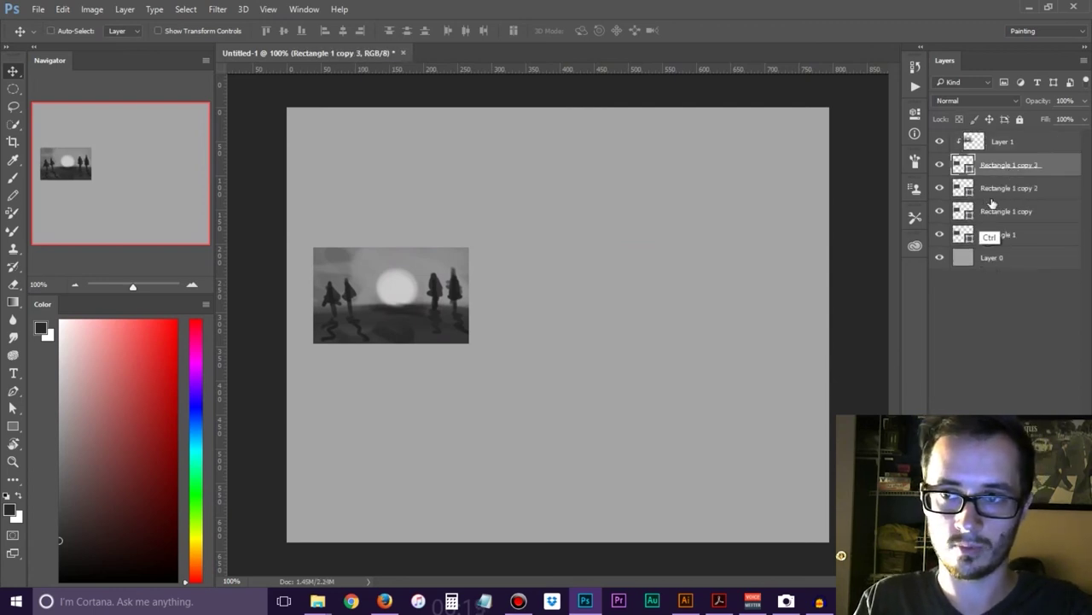
Move the three dark rectangles out from under the study and pull them apart
left_click(1001, 189)
left_click(1002, 236, "shift")
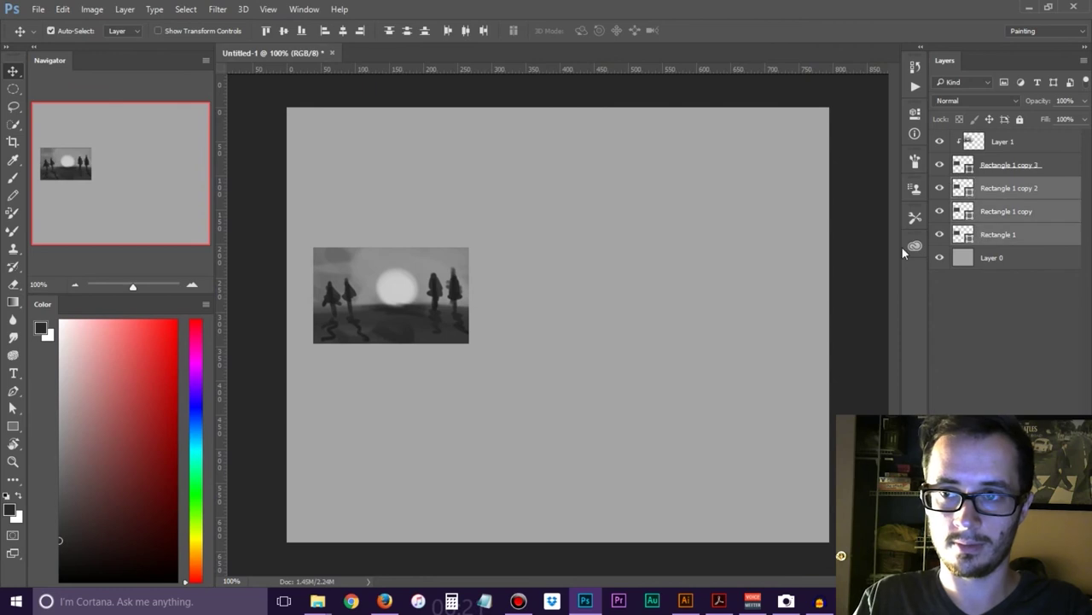
key("ctrl+t")
left_click_drag(436, 321, 577, 190)
key("Return")
left_click(585, 352)
mouse_move(601, 386)
left_mouse_down()
mouse_move(765, 277)
mouse_move(781, 280)
mouse_move(600, 397)
left_mouse_up()
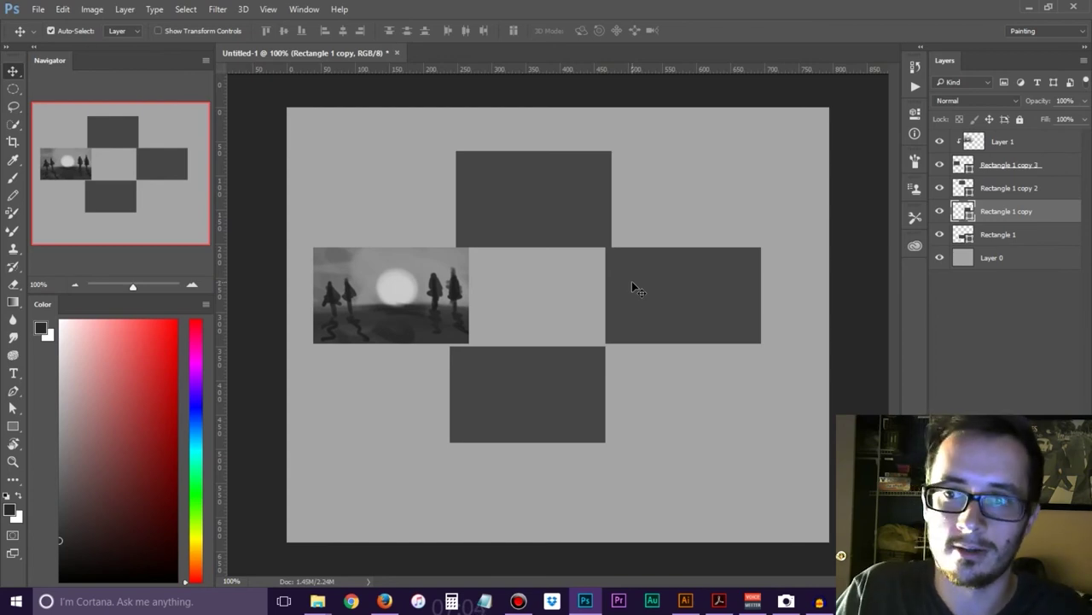
Try wavy strokes on a new layer clipped to the top rectangle, then delete that layer
left_click(522, 203)
key("ctrl+shift+alt+n")
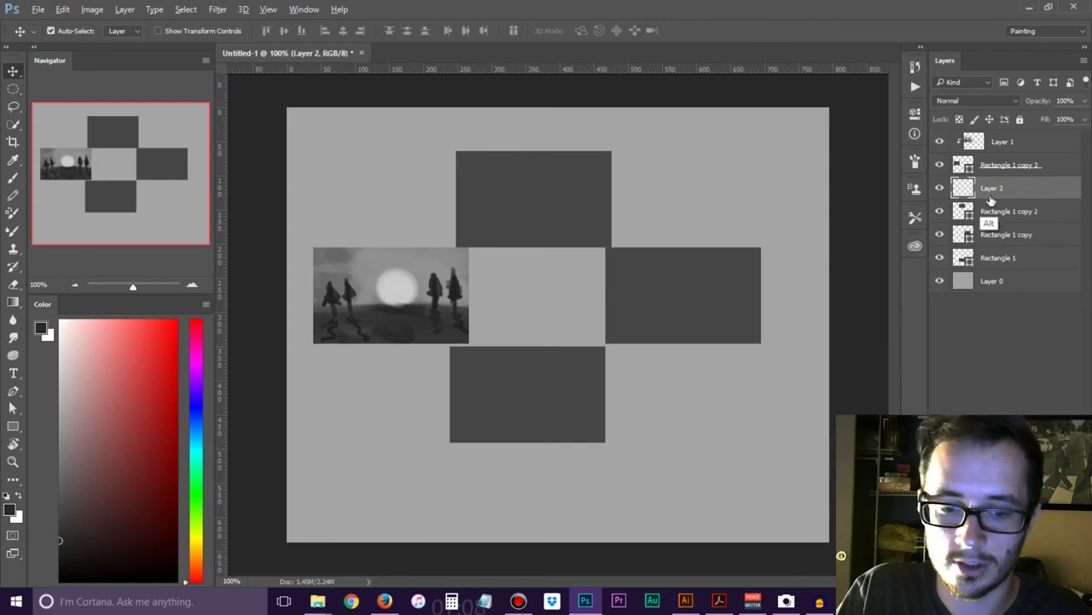
key("ctrl+alt+g")
key("b")
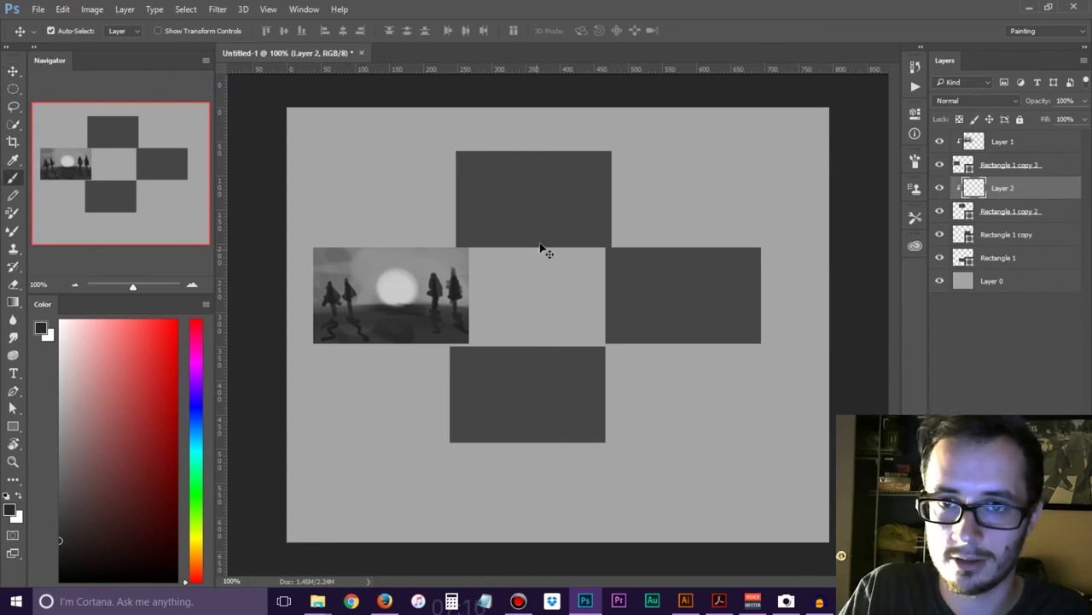
left_click_drag(538, 177, 504, 217)
left_click_drag(461, 190, 559, 158)
left_click_drag(465, 213, 597, 166)
mouse_move(706, 184)
left_mouse_down()
mouse_move(589, 214)
mouse_move(593, 178)
mouse_move(509, 150)
left_mouse_up()
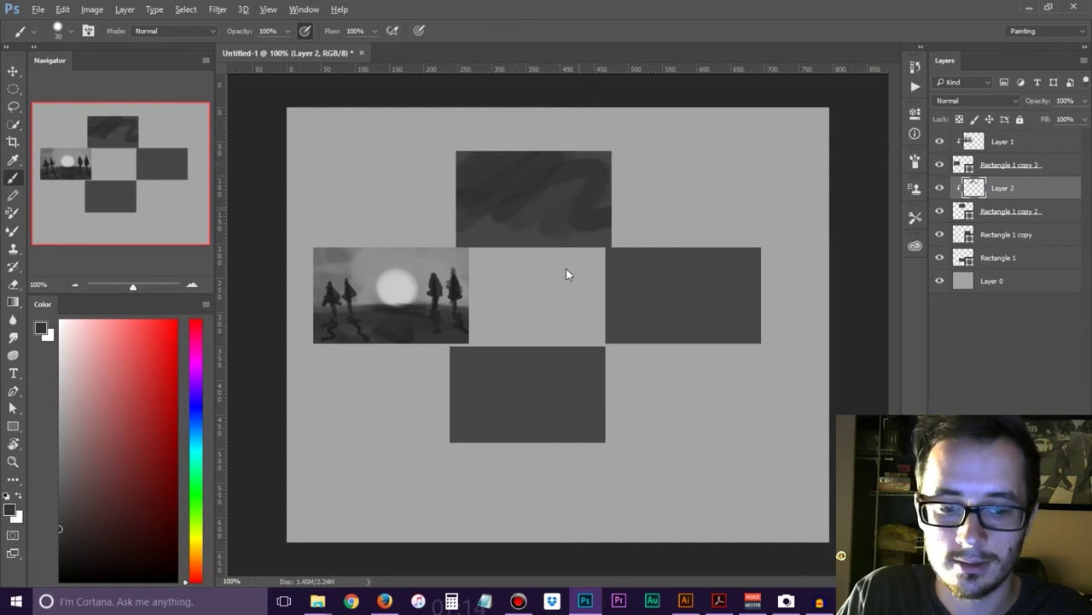
key("v")
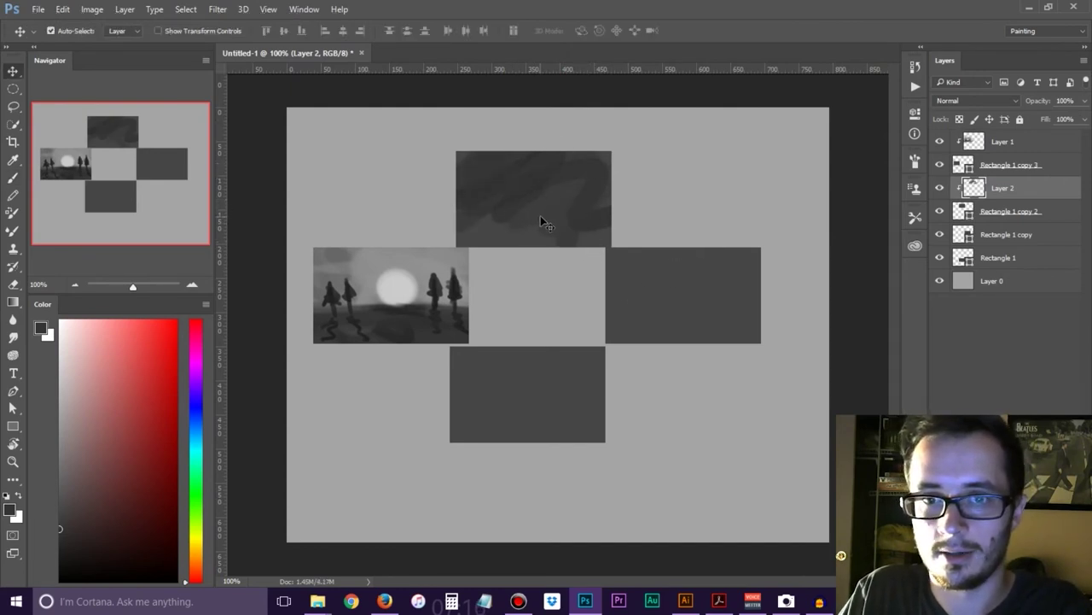
key("Delete")
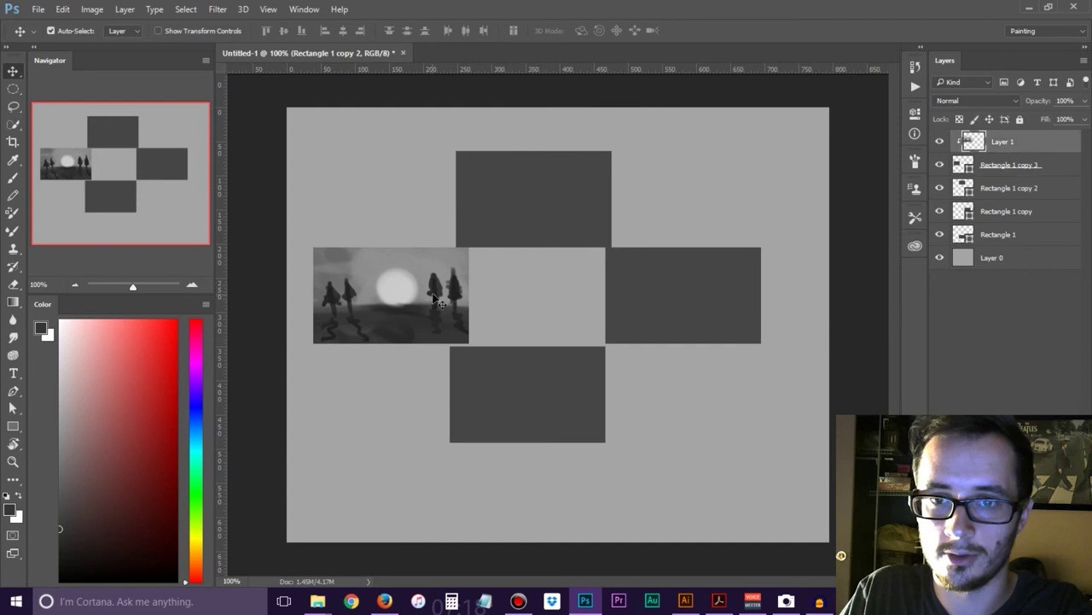
Delete the sunset study and one rectangle, lining the other two up side by side
left_click(444, 296)
key("Delete")
key("Delete")
left_click_drag(523, 226, 427, 313)
left_click(586, 371)
key("Delete")
left_click_drag(669, 316, 629, 304)
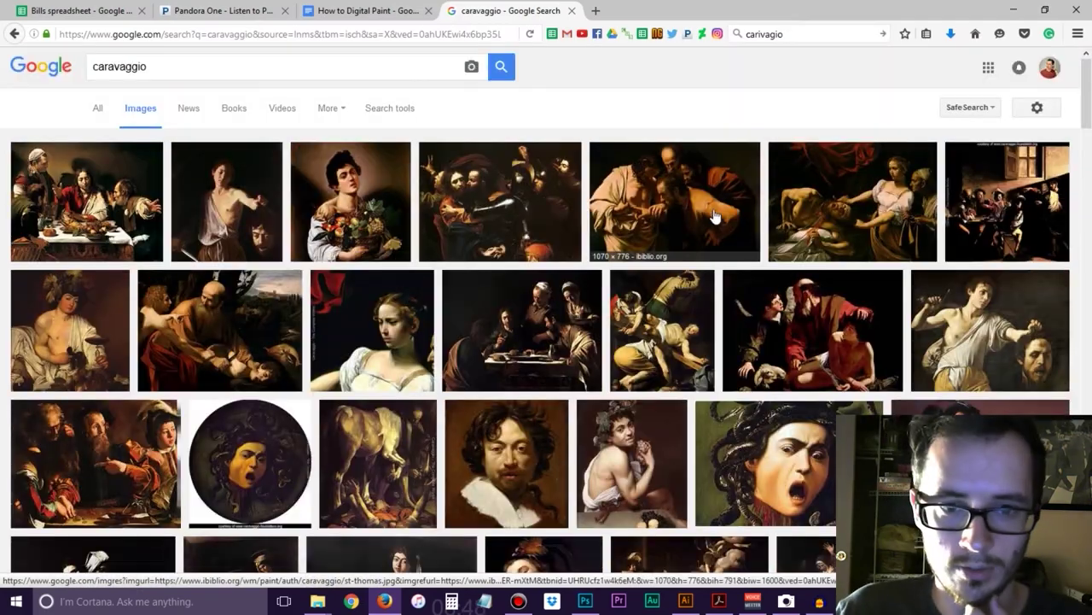
Open the Saint Thomas painting's preview and drag it into the Photoshop document
left_click(708, 211)
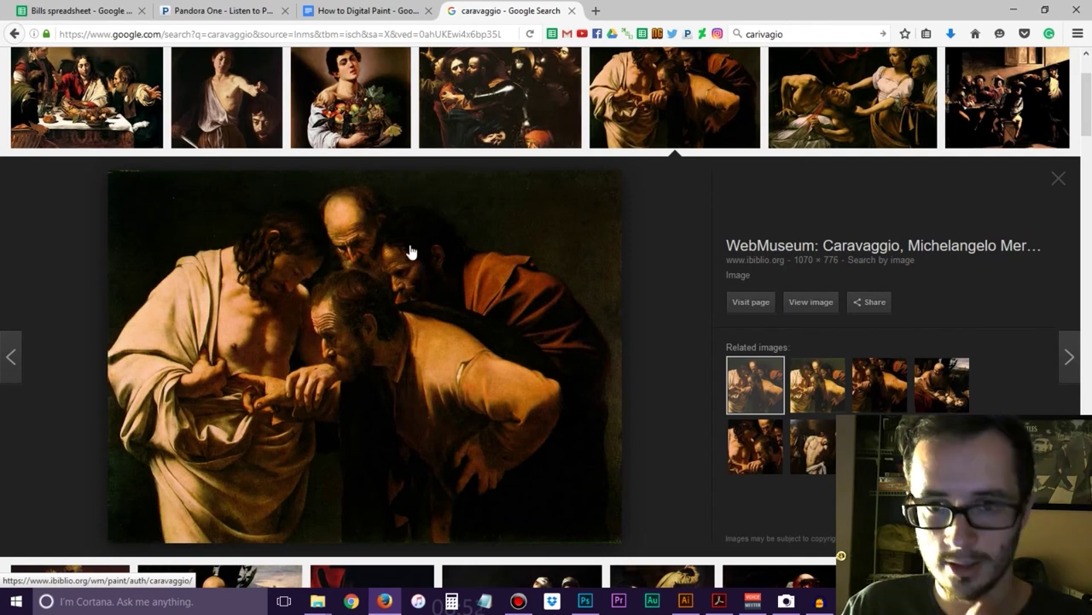
left_click_drag(424, 268, 524, 368)
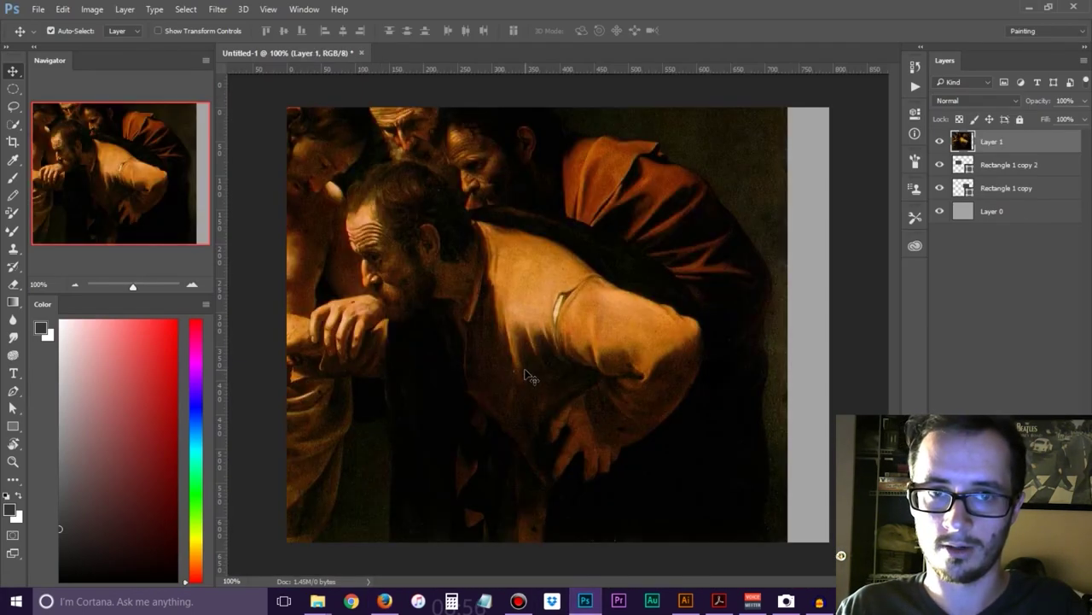
Scale the Saint Thomas painting down to a small reference left of centre
key("ctrl+t")
left_click_drag(787, 549, 374, 234)
left_click_drag(511, 273, 509, 322)
key("Escape")
Delete both dark rectangle layers
left_click(614, 334)
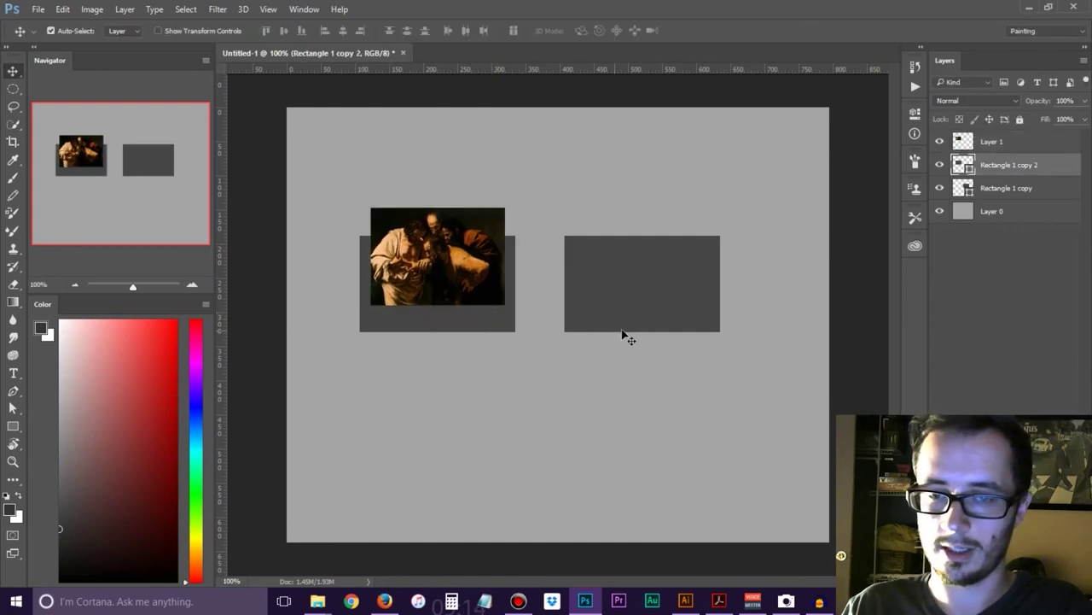
key("Delete")
left_click_drag(639, 328, 639, 337)
key("Delete")
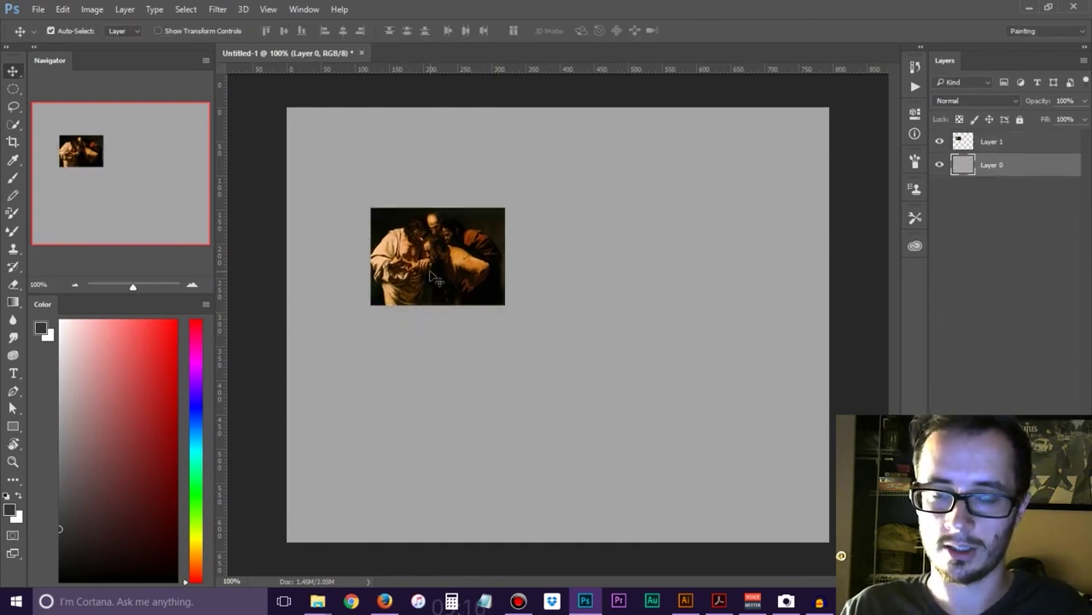
Duplicate the painting to the right and make the copy flat grey with Lightness -100, then +29
left_click_drag(432, 273, 624, 279)
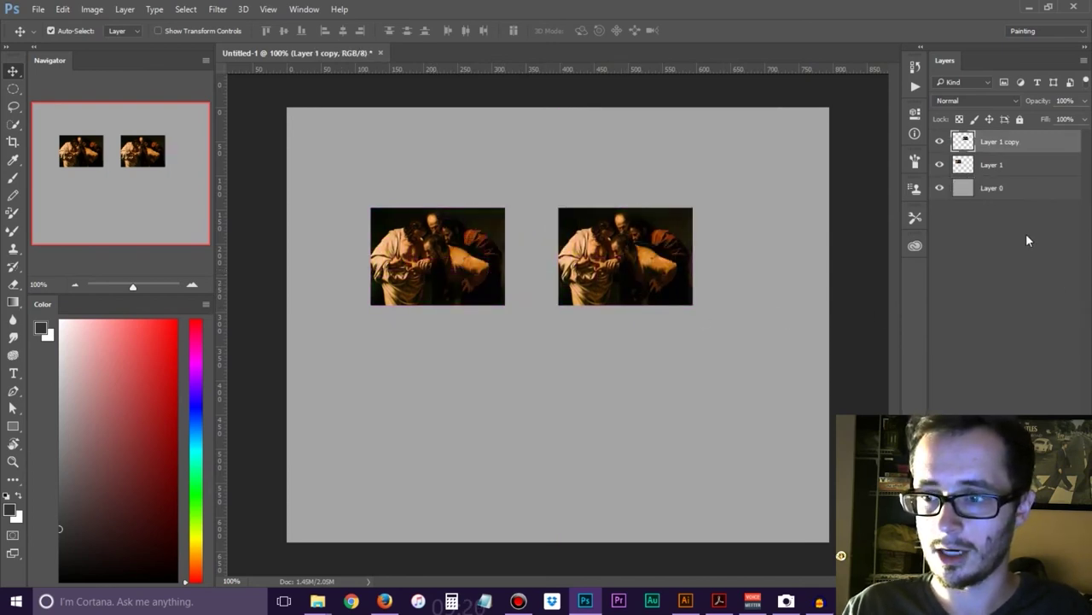
key("ctrl")
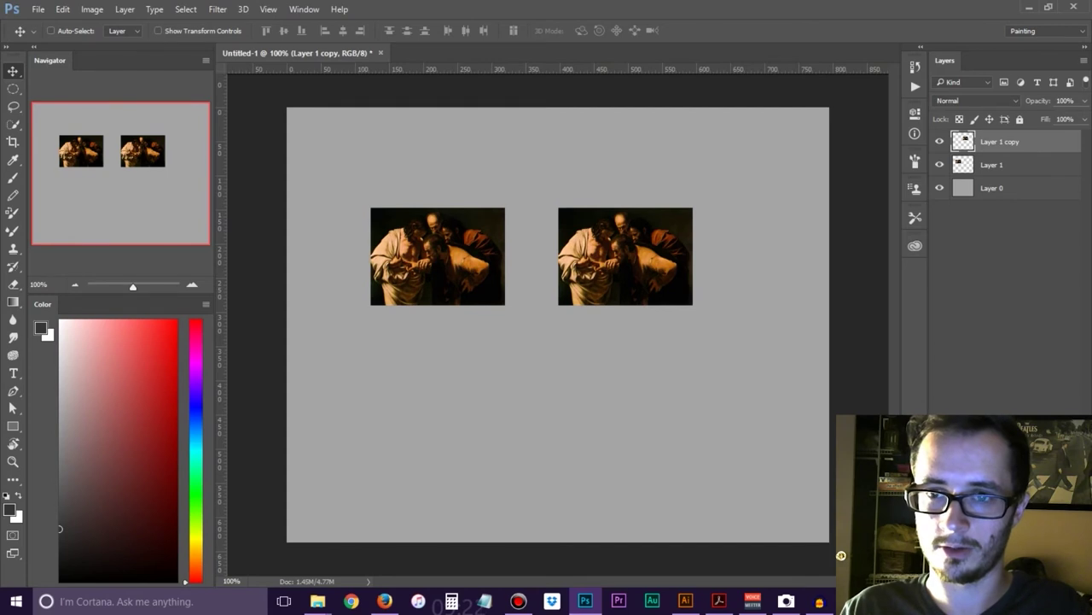
key("ctrl+u")
left_click_drag(848, 291, 784, 290)
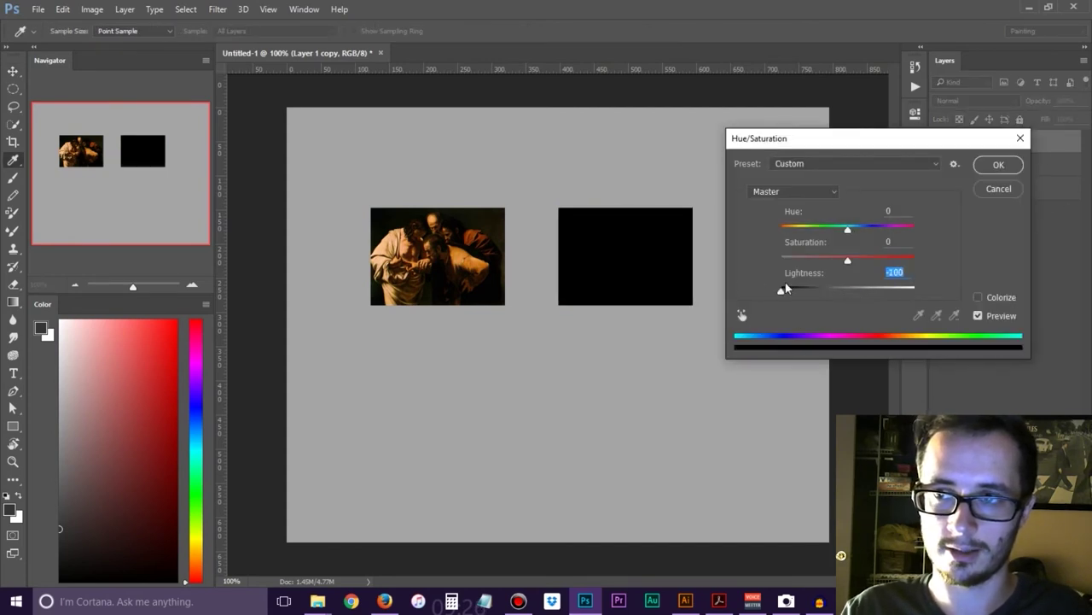
left_click(996, 166)
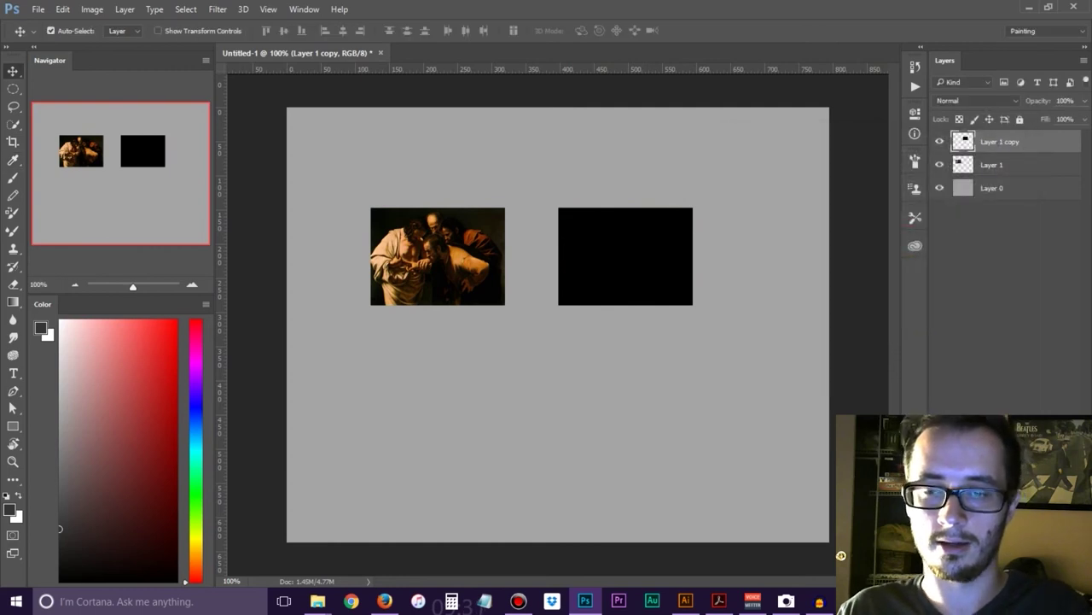
key("ctrl+u")
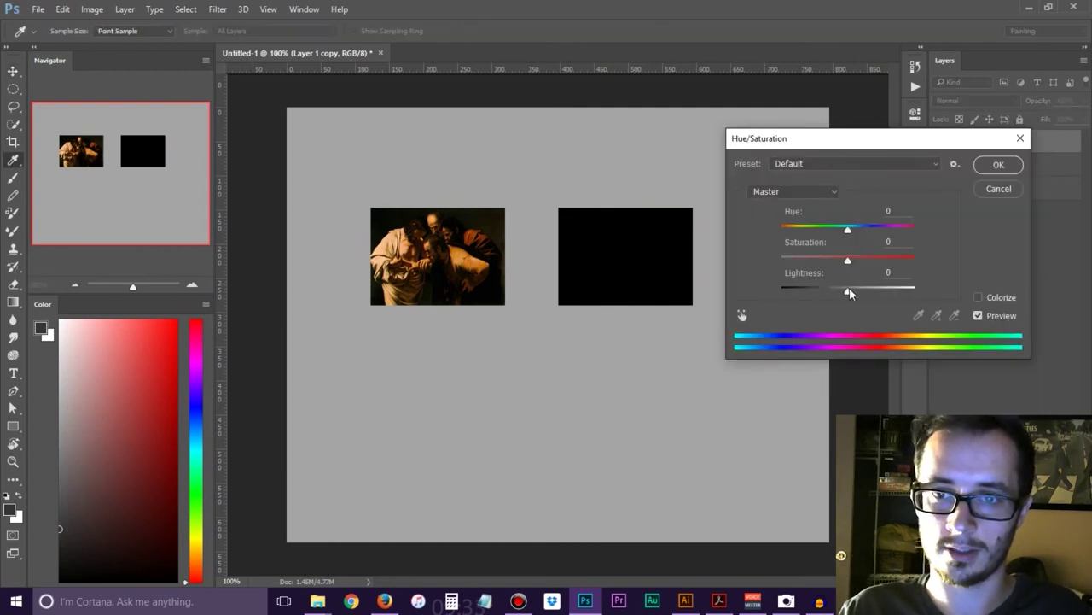
left_click_drag(849, 293, 868, 294)
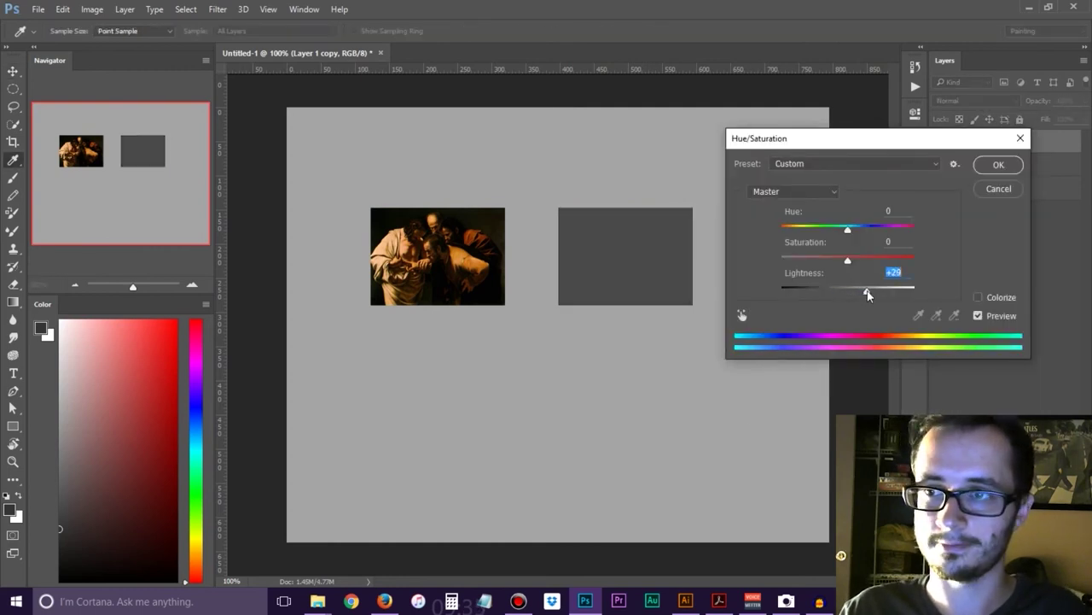
left_click(998, 164)
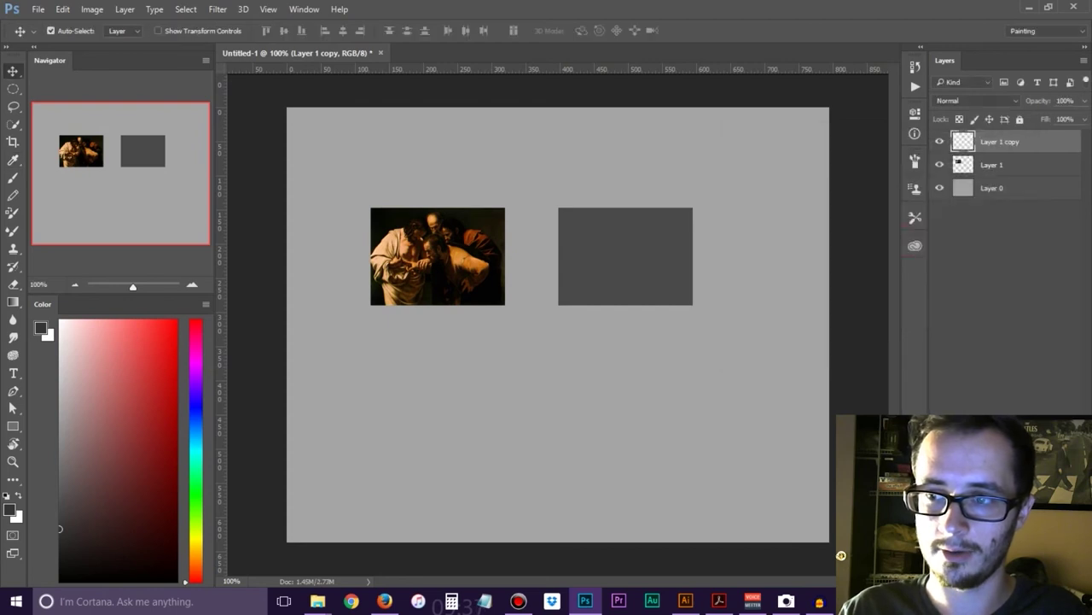
On Layer 2, sample skin and tan tones and lay a peach stroke into the grey copy
left_click(1005, 141)
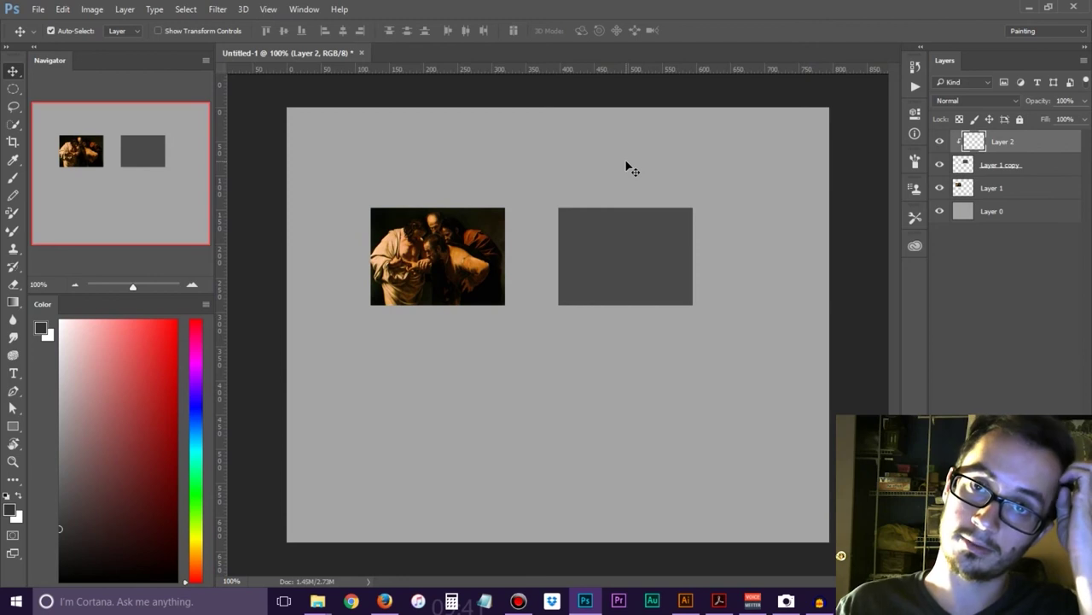
key("b")
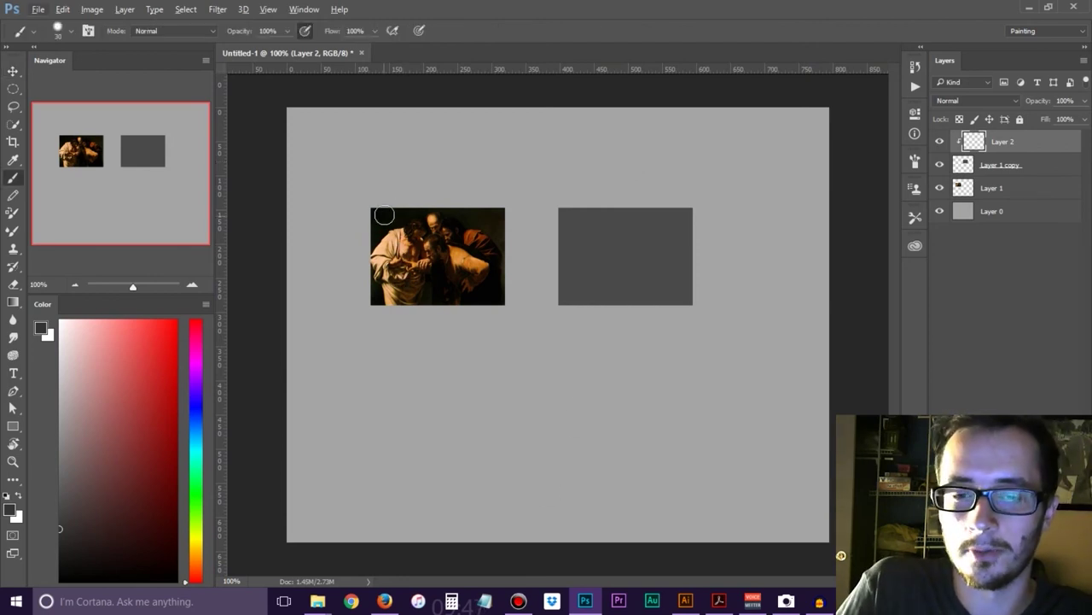
left_click(400, 249, "alt")
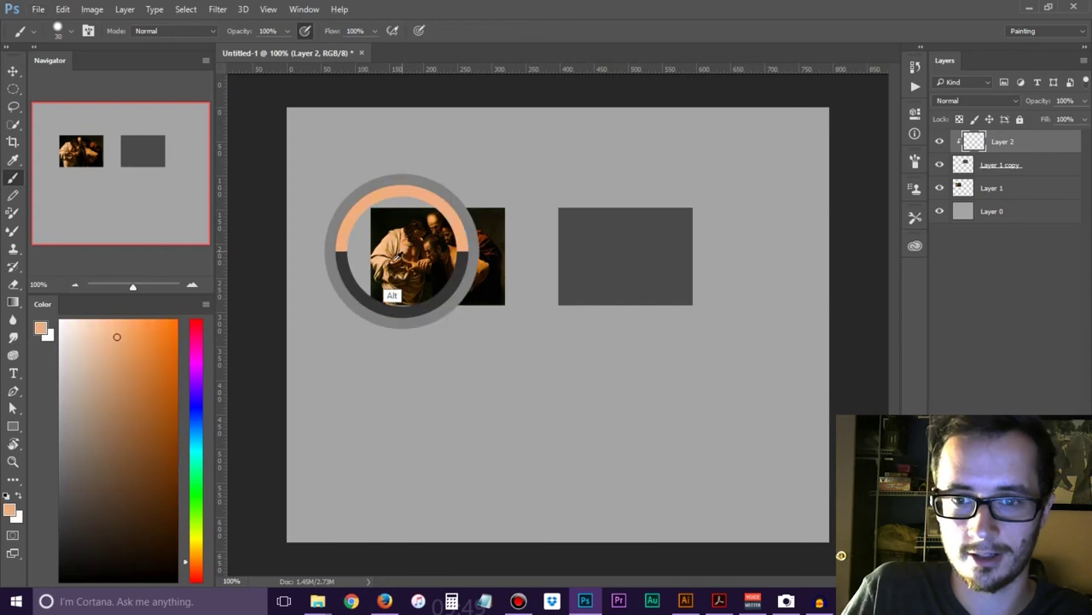
mouse_move(584, 242)
left_mouse_down()
mouse_move(595, 237)
mouse_move(572, 265)
left_mouse_up()
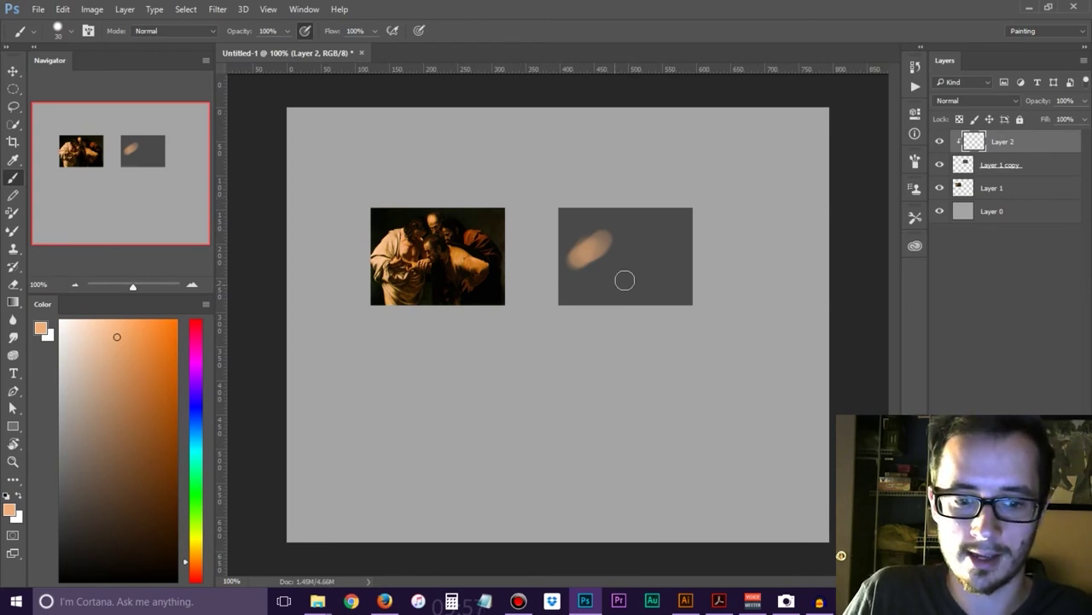
key("e")
mouse_move(622, 241)
left_mouse_down()
mouse_move(596, 249)
mouse_move(612, 226)
mouse_move(574, 243)
mouse_move(612, 233)
left_mouse_up()
key("b")
left_click(113, 382)
left_click(120, 412)
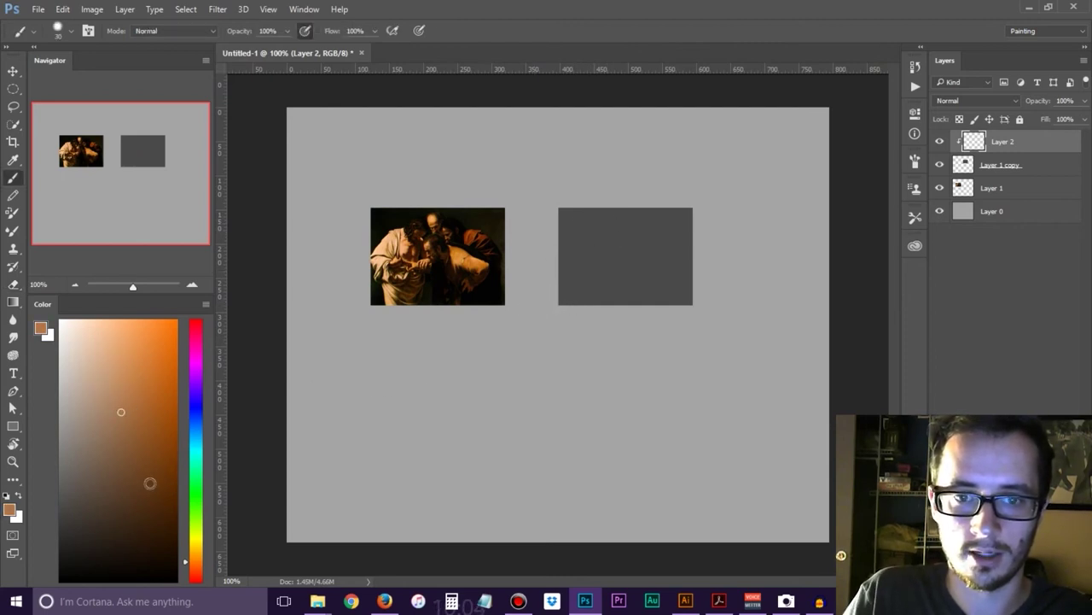
left_click(403, 244, "alt")
left_click_drag(390, 238, 481, 240)
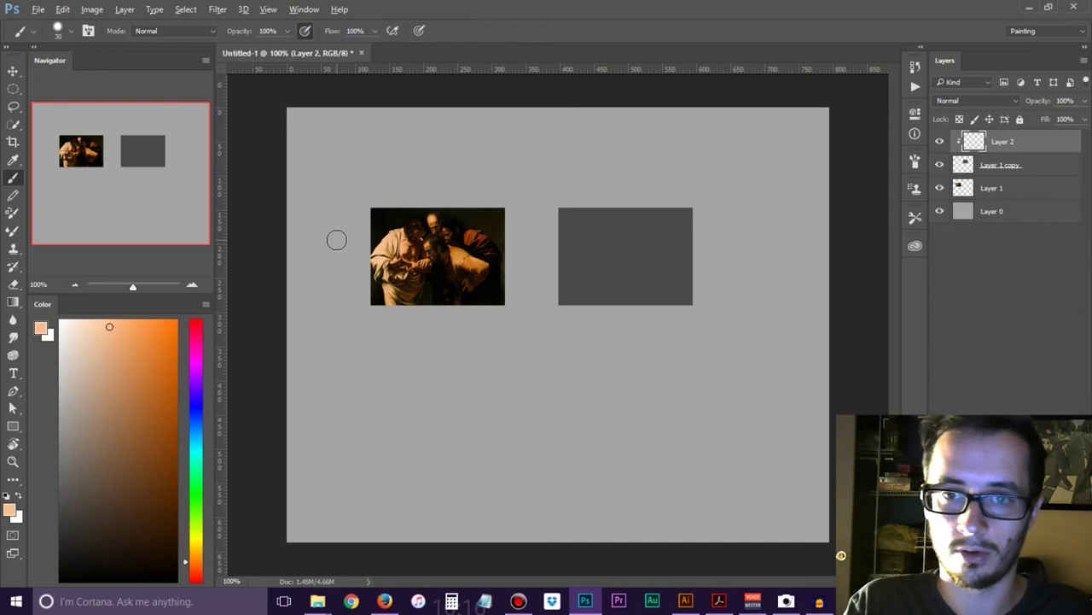
mouse_move(563, 258)
left_mouse_down()
mouse_move(594, 236)
mouse_move(594, 302)
mouse_move(610, 248)
mouse_move(572, 264)
mouse_move(568, 303)
left_mouse_up()
Paint light peach strokes on the figure and fill the background with near-black
left_click(450, 254, "alt")
left_click(58, 555)
left_click(580, 257, "alt")
left_click_drag(597, 213, 563, 222)
left_click_drag(571, 307, 615, 290)
left_click(597, 214, "alt")
left_click_drag(615, 213, 674, 298)
mouse_move(648, 214)
left_mouse_down()
mouse_move(652, 287)
mouse_move(636, 224)
mouse_move(618, 271)
mouse_move(566, 219)
mouse_move(597, 261)
mouse_move(568, 290)
left_mouse_up()
Sample browns, yellows and peach from the original and dab darker strokes down the figure's torso
left_click(589, 256, "alt")
left_click(617, 224, "alt")
left_click(611, 247, "alt")
left_click(578, 258, "alt")
left_click(614, 272, "alt")
left_click(608, 273, "alt")
left_click(607, 277, "alt")
left_click(576, 290, "alt")
left_click(584, 232, "alt")
left_click(584, 232, "alt")
mouse_move(584, 235)
left_mouse_down()
mouse_move(585, 280)
mouse_move(599, 278)
left_mouse_up()
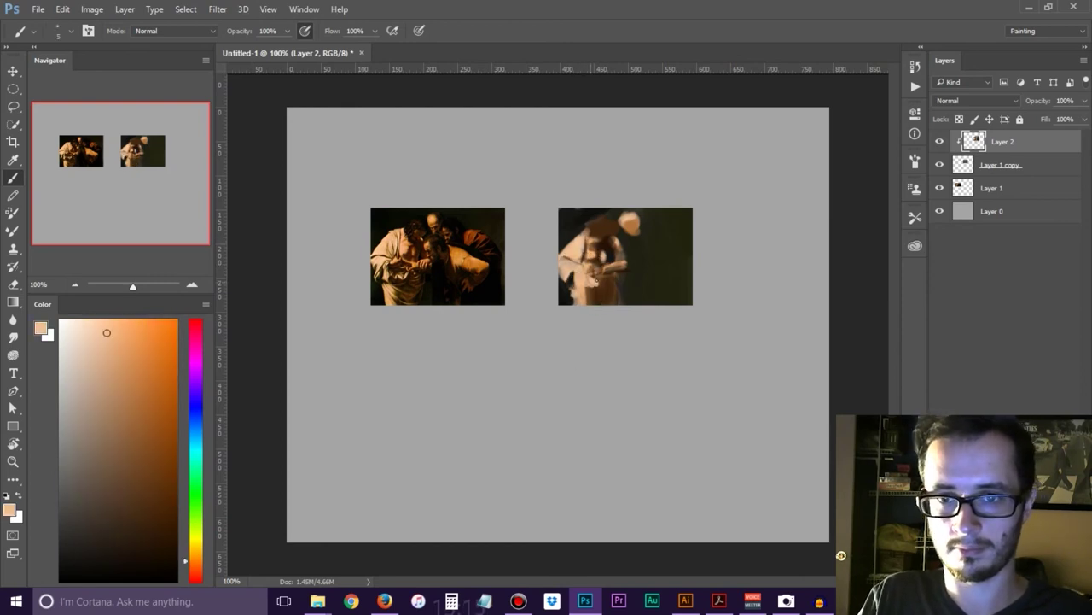
left_click(588, 283, "alt")
Flip the canvas horizontally, then add brown and near-black accents to the figure's left side
key("ctrl+shift+h")
left_click(495, 235, "alt")
left_click(478, 224, "alt")
left_click(489, 220, "alt")
left_click(493, 246, "alt")
mouse_move(485, 243)
left_mouse_down()
mouse_move(446, 284)
mouse_move(454, 294)
mouse_move(474, 282)
left_mouse_up()
left_click(458, 279, "alt")
left_click(462, 285, "alt")
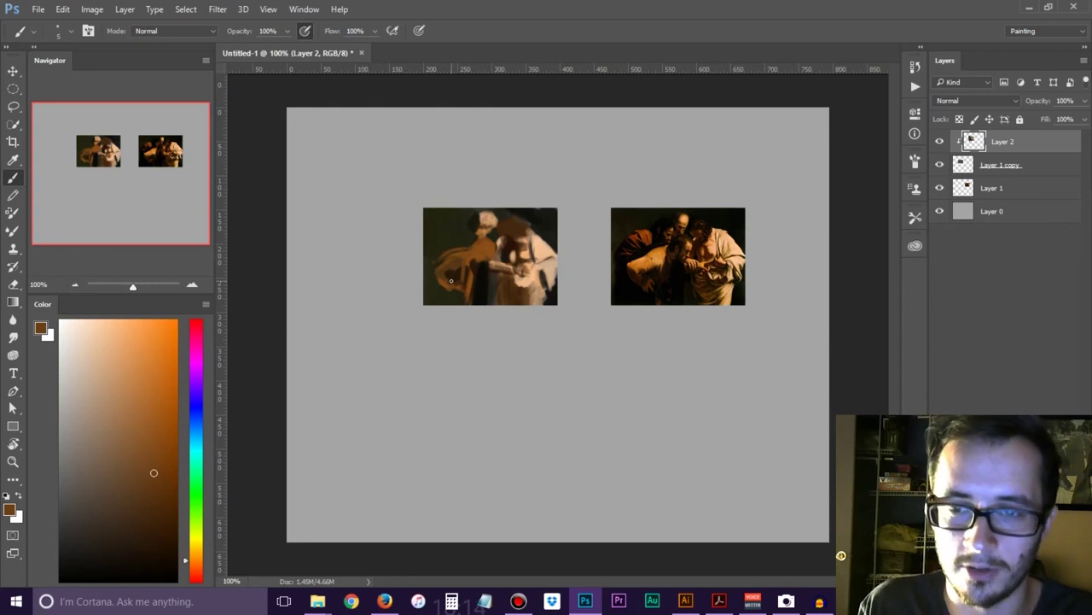
Choose the hard round brush in the Brush preset picker and set its hardness to 100%
right_click(480, 343)
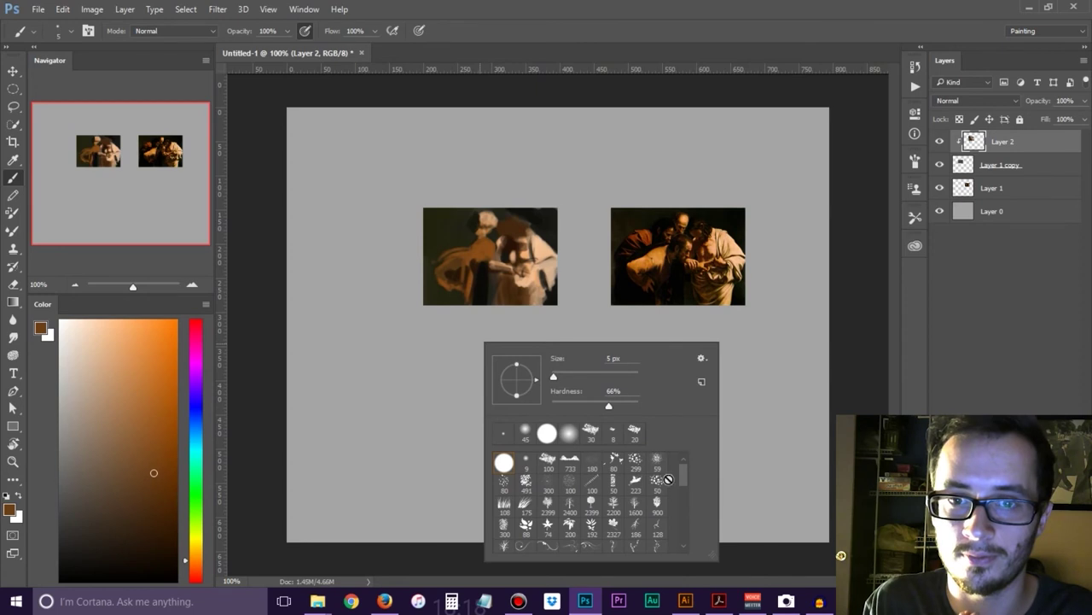
mouse_move(683, 480)
left_mouse_down()
mouse_move(676, 526)
mouse_move(676, 465)
left_mouse_up()
left_click(504, 470)
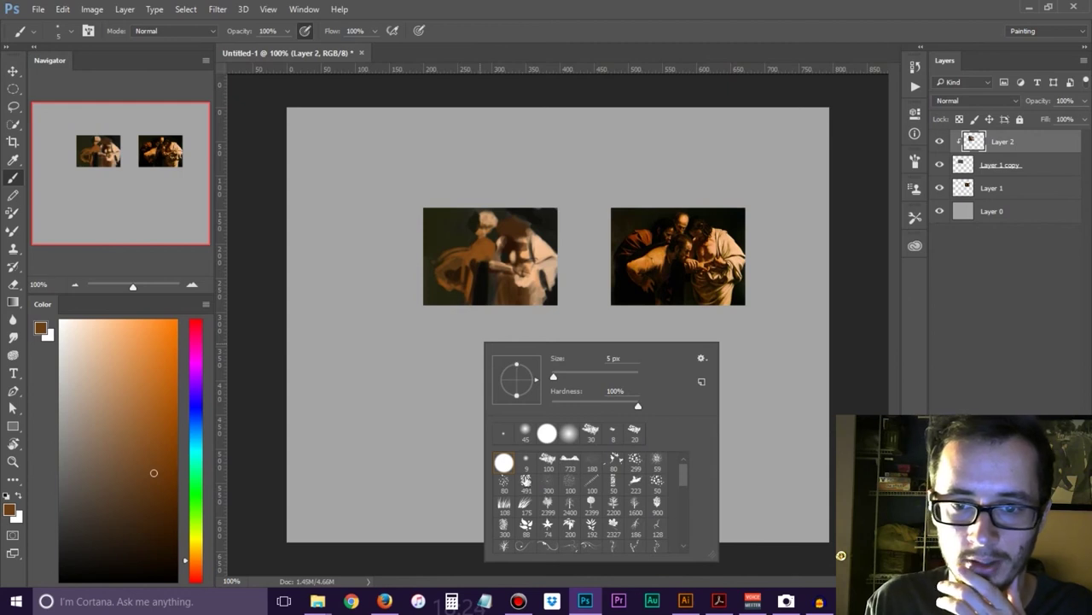
left_click(547, 465)
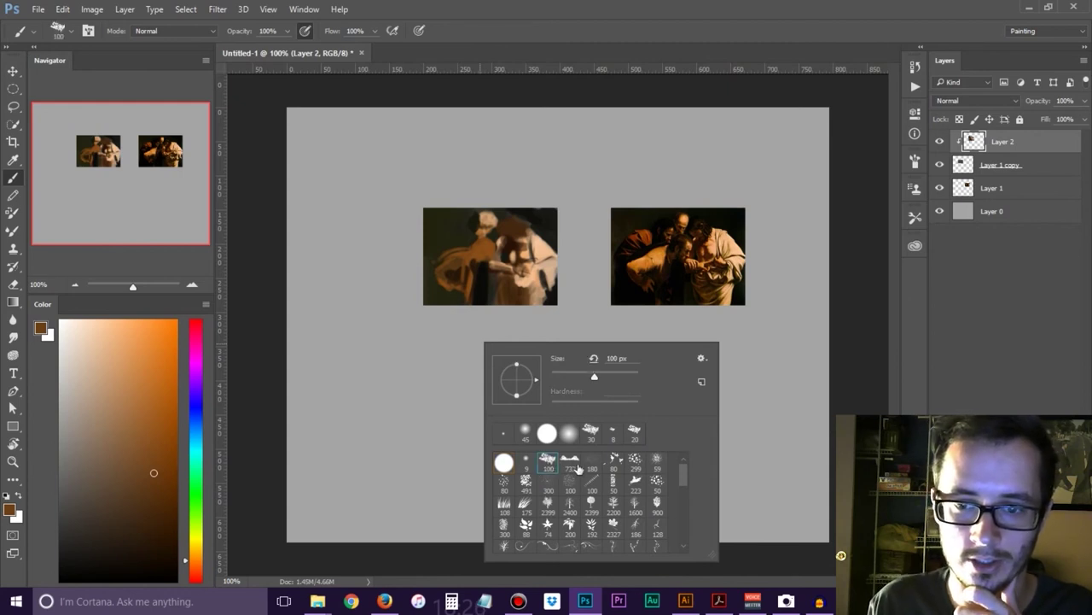
left_click(505, 464)
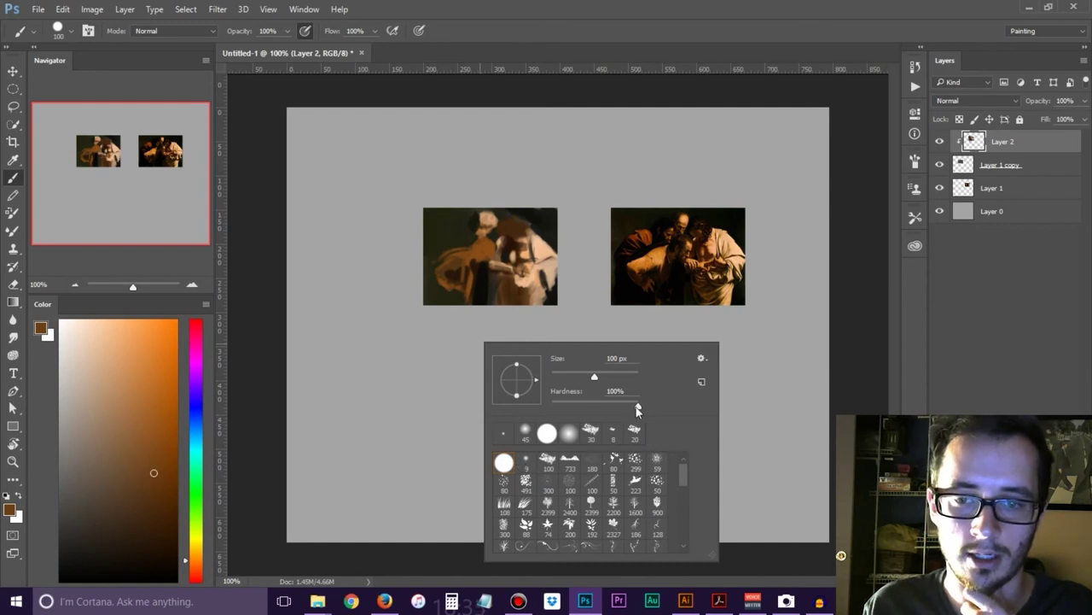
mouse_move(580, 410)
left_mouse_down()
mouse_move(549, 409)
mouse_move(583, 405)
left_mouse_up()
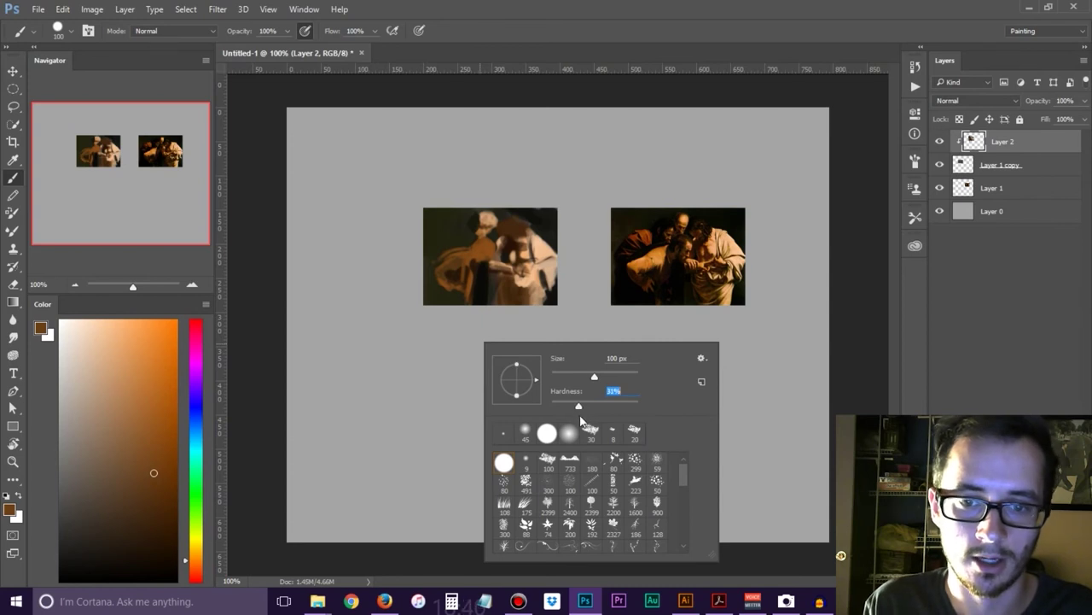
left_click_drag(587, 408, 639, 408)
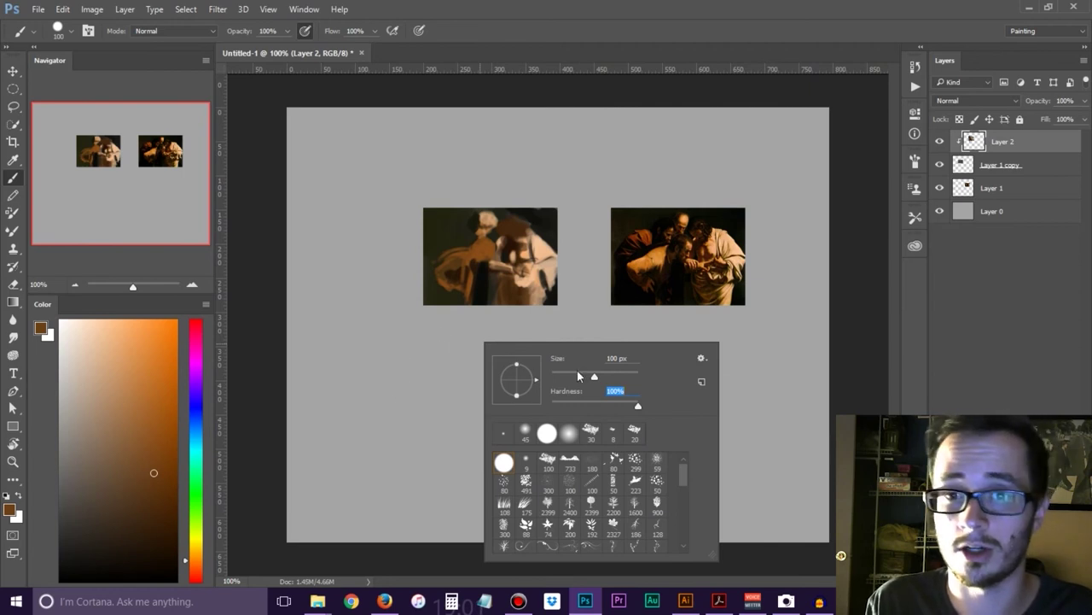
Reduce the brush size to 133 px, dismissing the invalid-size warning
left_click_drag(591, 379, 588, 379)
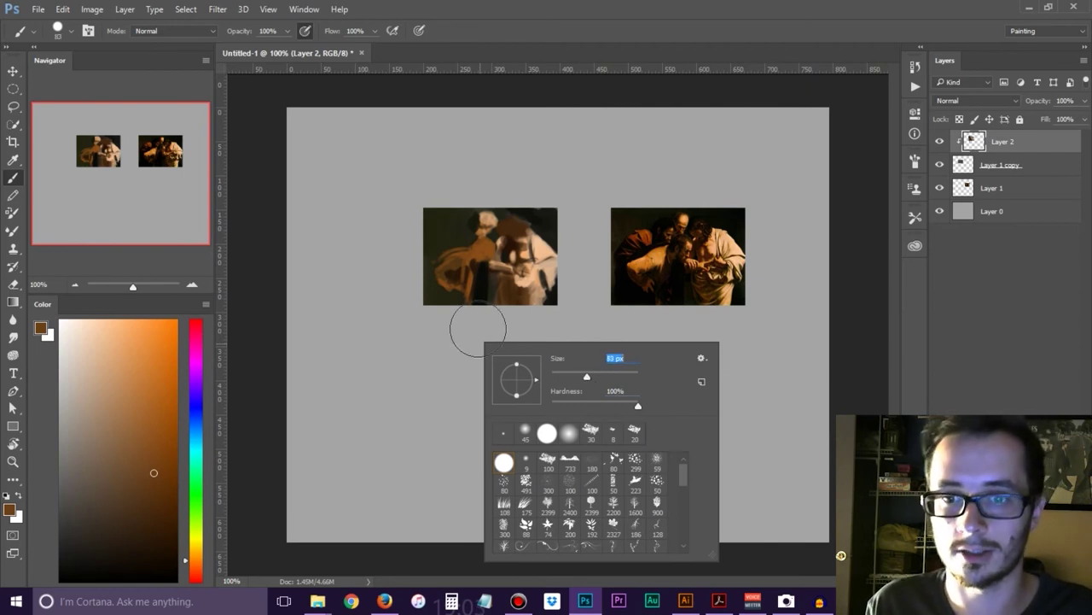
left_click_drag(576, 381, 563, 377)
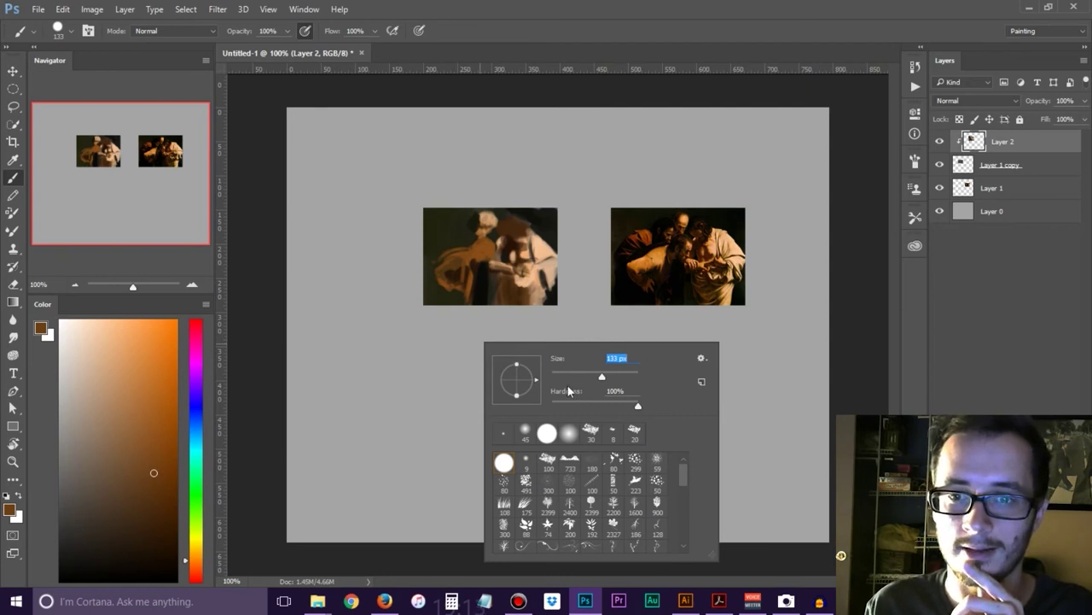
key("BackSpace")
type("10")
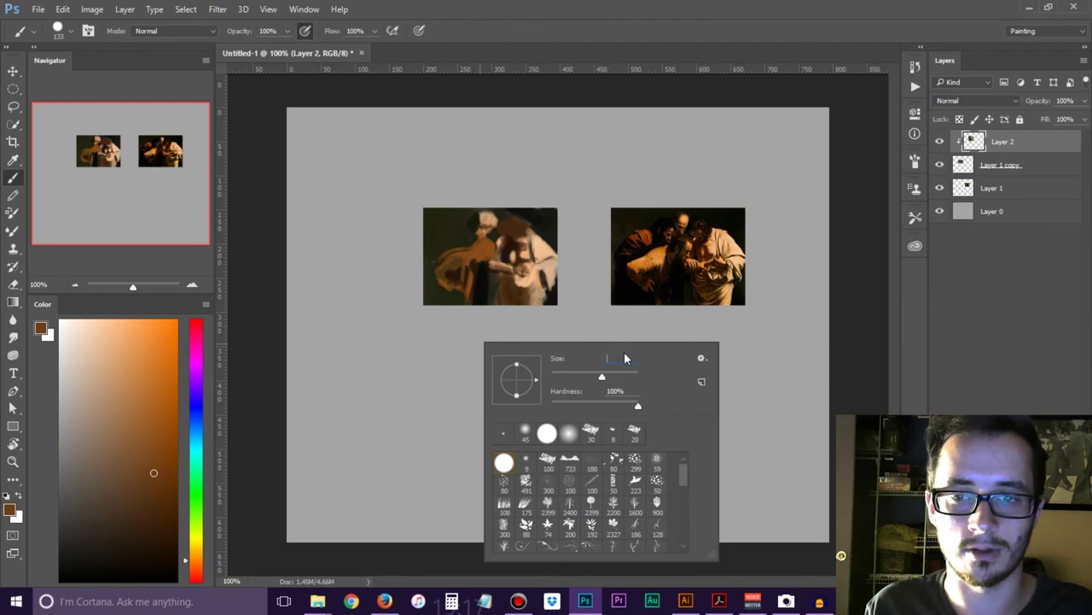
key("Return")
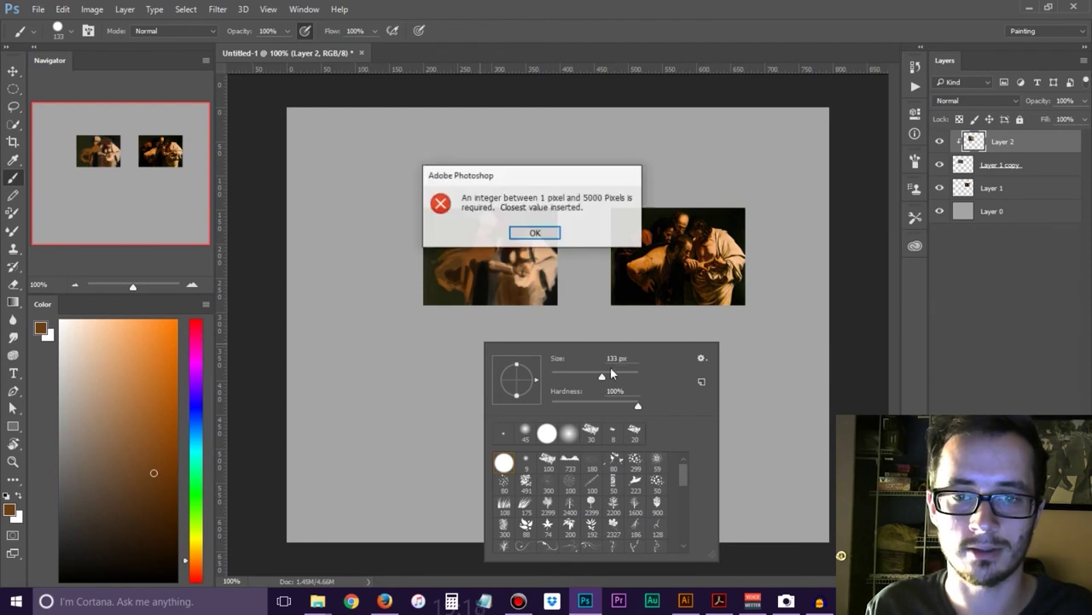
left_click(543, 235)
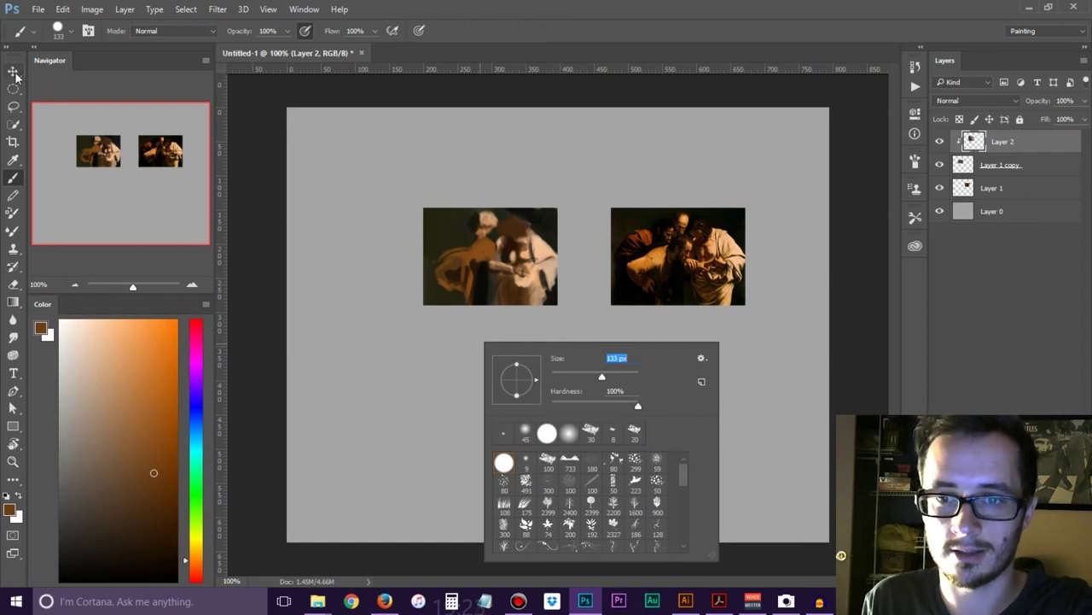
key("Escape")
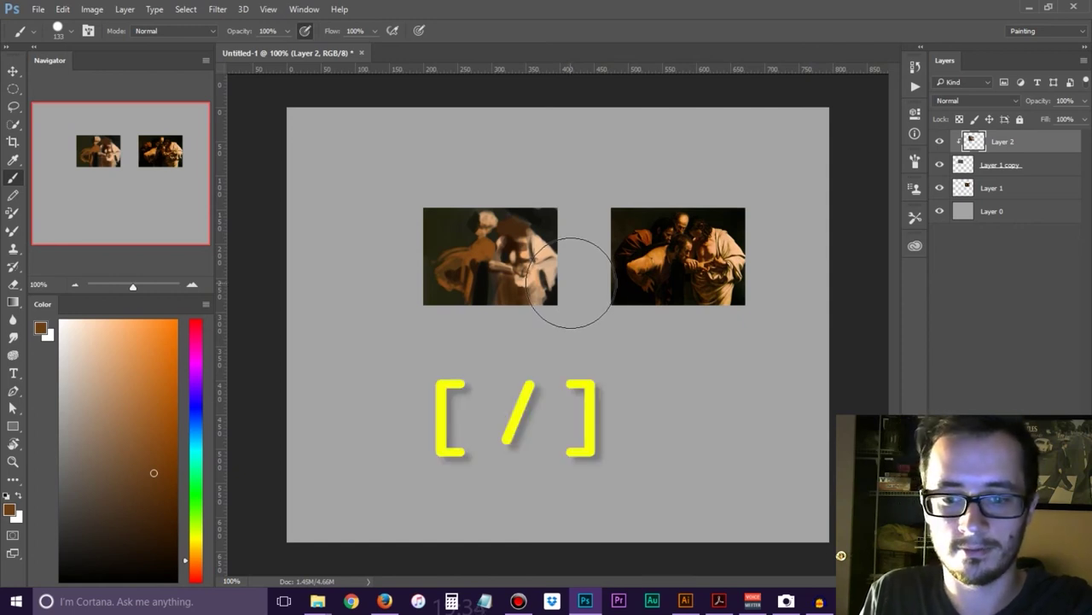
Shrink the brush down to a fine 6 px using the bracket keys and Ctrl+Alt-drag
key("bracketleft")
key("bracketright")
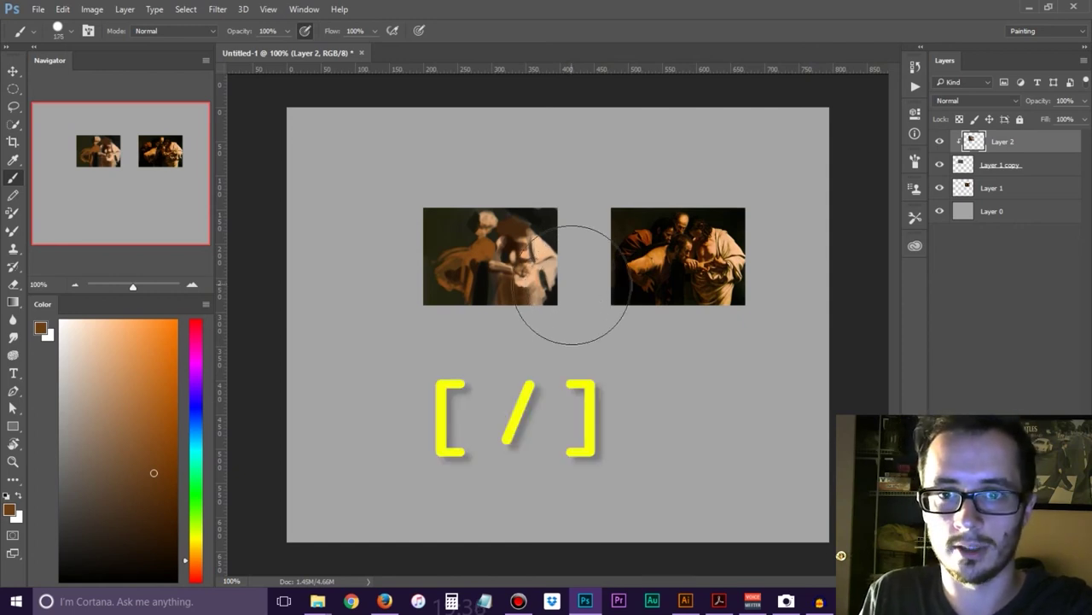
key("bracketleft")
key("bracketleft")
key("bracketleft")
key("bracketleft")
key("bracketleft")
key("bracketleft")
key("bracketleft")
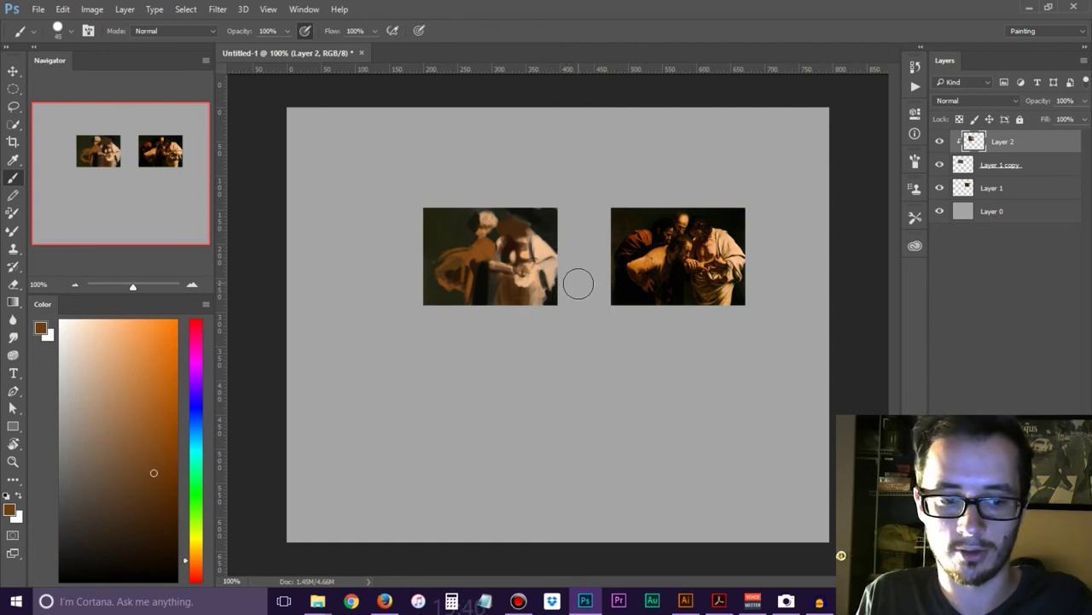
key("ctrl+alt")
mouse_move(528, 369)
left_mouse_down()
mouse_move(580, 384)
mouse_move(478, 378)
mouse_move(629, 383)
mouse_move(483, 377)
mouse_move(619, 369)
mouse_move(502, 341)
mouse_move(629, 355)
mouse_move(530, 374)
mouse_move(531, 196)
mouse_move(544, 457)
mouse_move(512, 158)
mouse_move(536, 450)
mouse_move(514, 269)
mouse_move(563, 450)
mouse_move(580, 449)
mouse_move(532, 448)
mouse_move(537, 487)
left_mouse_up()
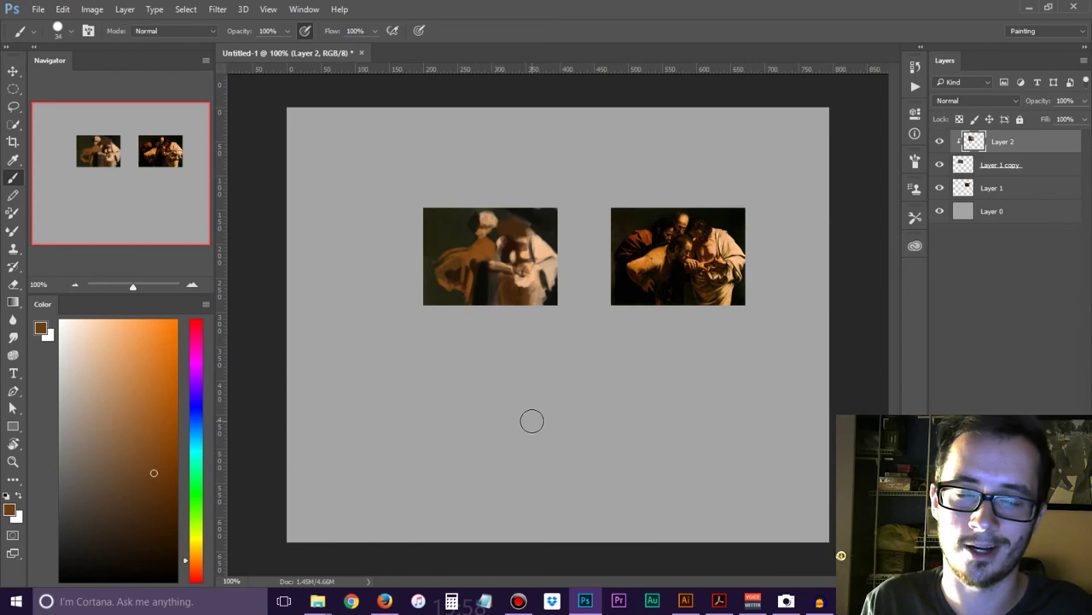
key("bracketleft")
key("bracketleft")
key("bracketleft")
key("bracketleft")
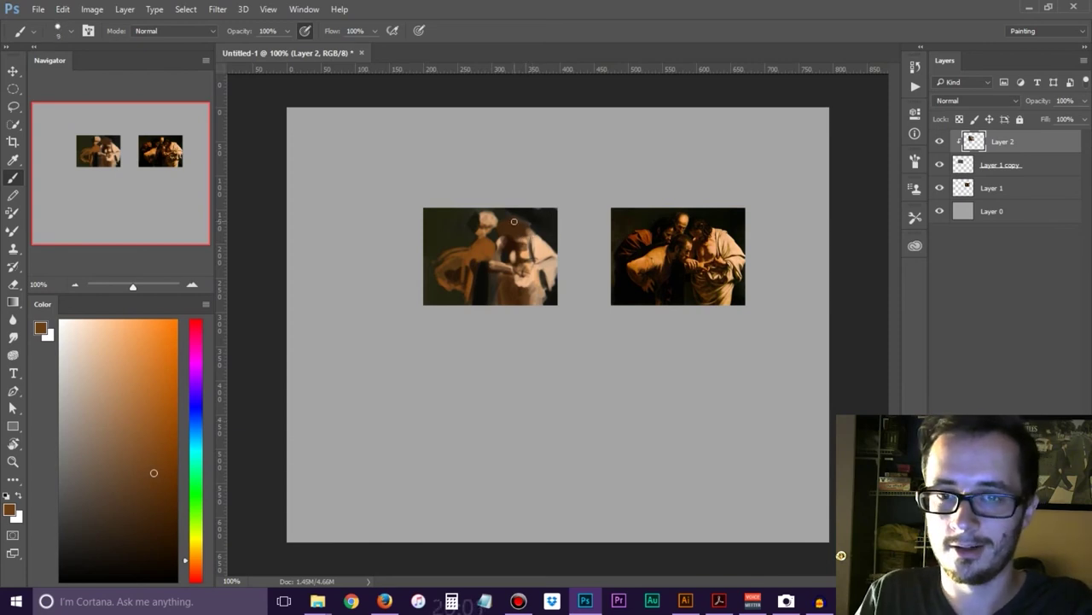
key("bracketleft")
key("bracketleft")
key("bracketleft")
Sample dark brown, then near-black, from the left painting and zoom in on the paintings
left_click(507, 216, "alt")
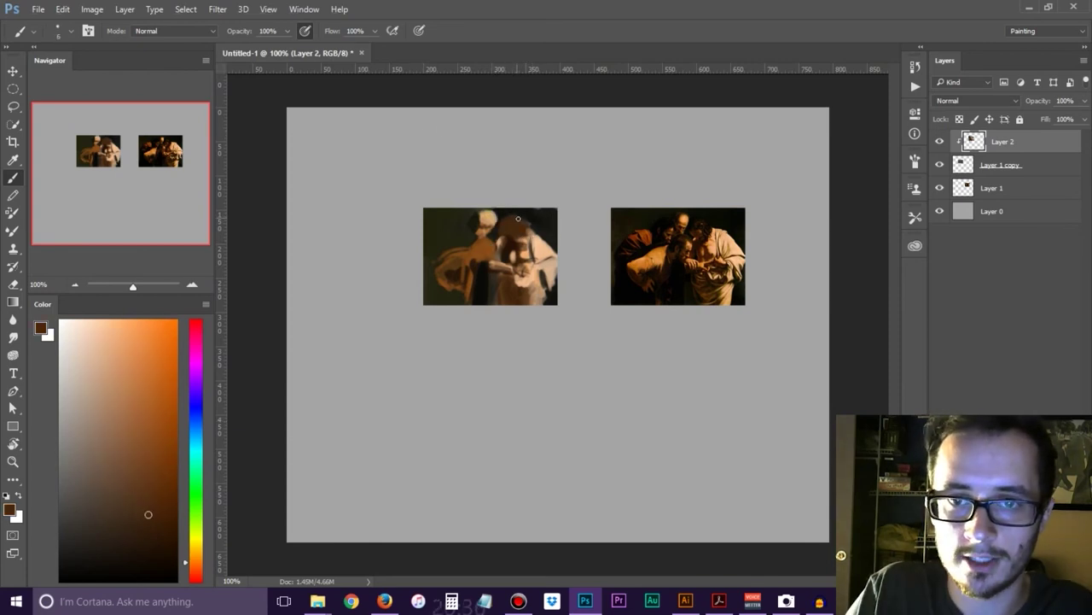
left_click(525, 220, "alt")
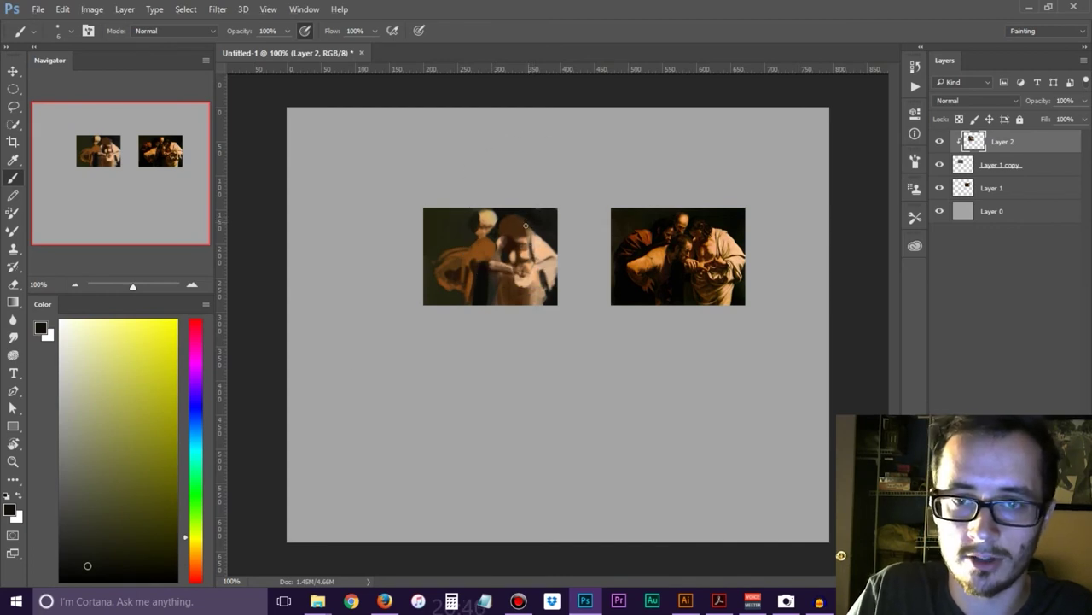
key("ctrl+plus")
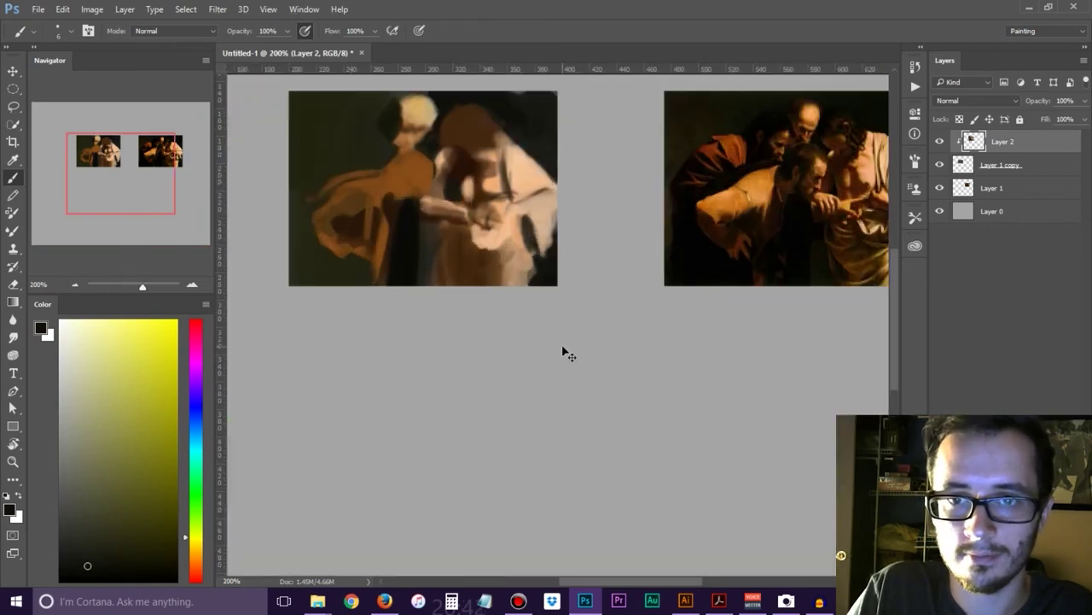
left_click_drag(483, 202, 468, 322)
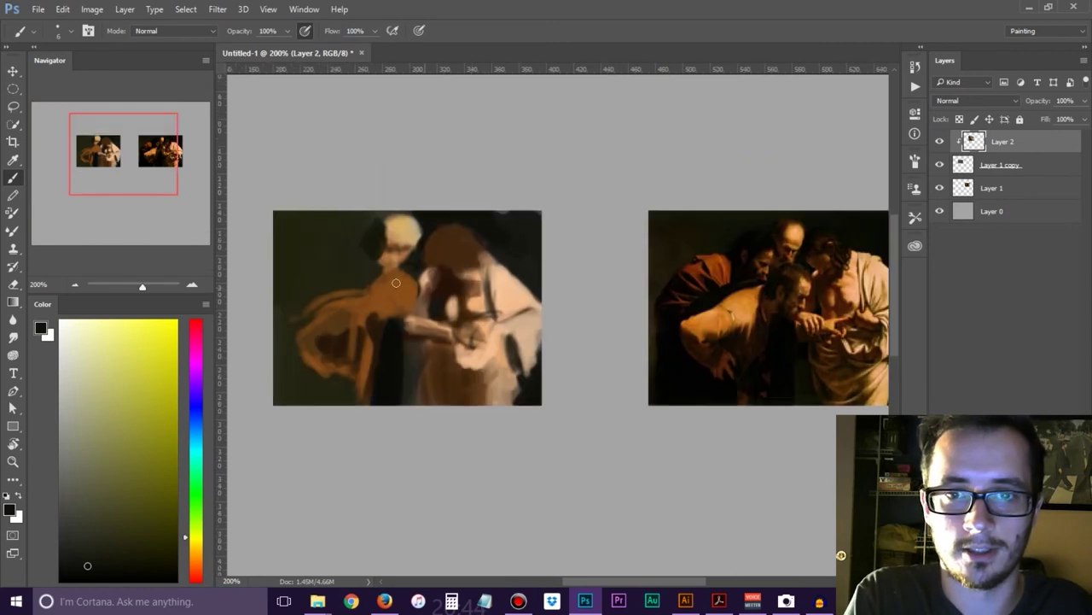
key("ctrl+plus")
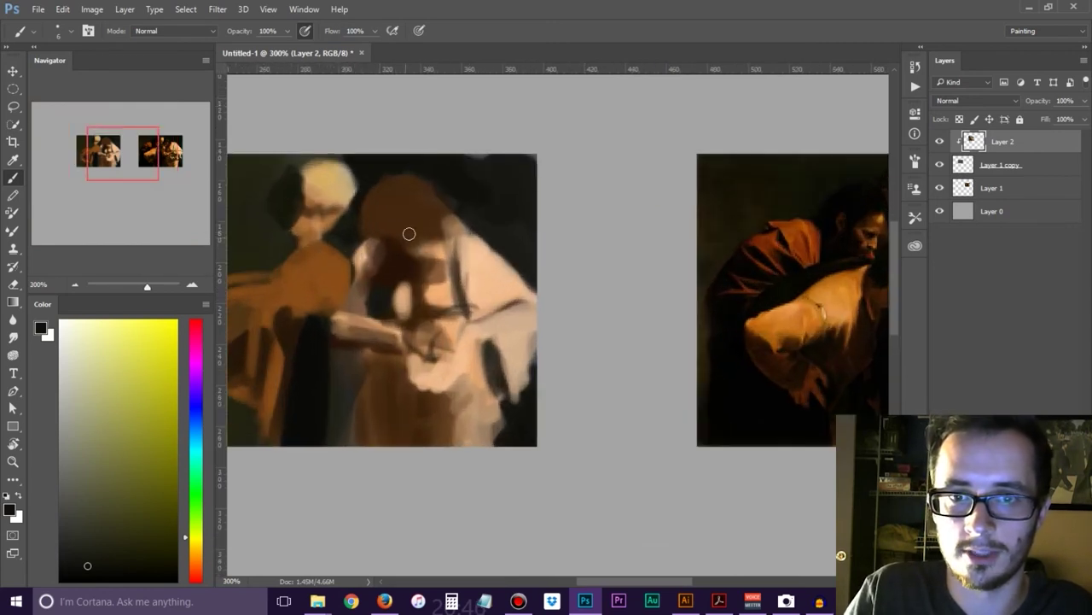
mouse_move(532, 227)
left_mouse_down()
mouse_move(395, 275)
mouse_move(512, 261)
mouse_move(418, 274)
left_mouse_up()
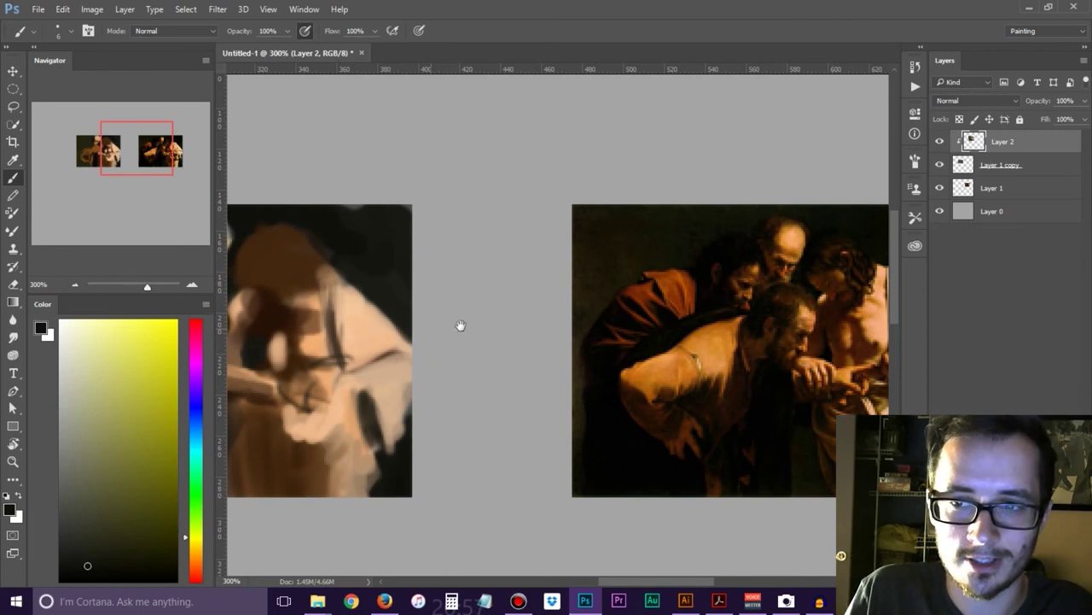
left_click_drag(690, 317, 688, 299)
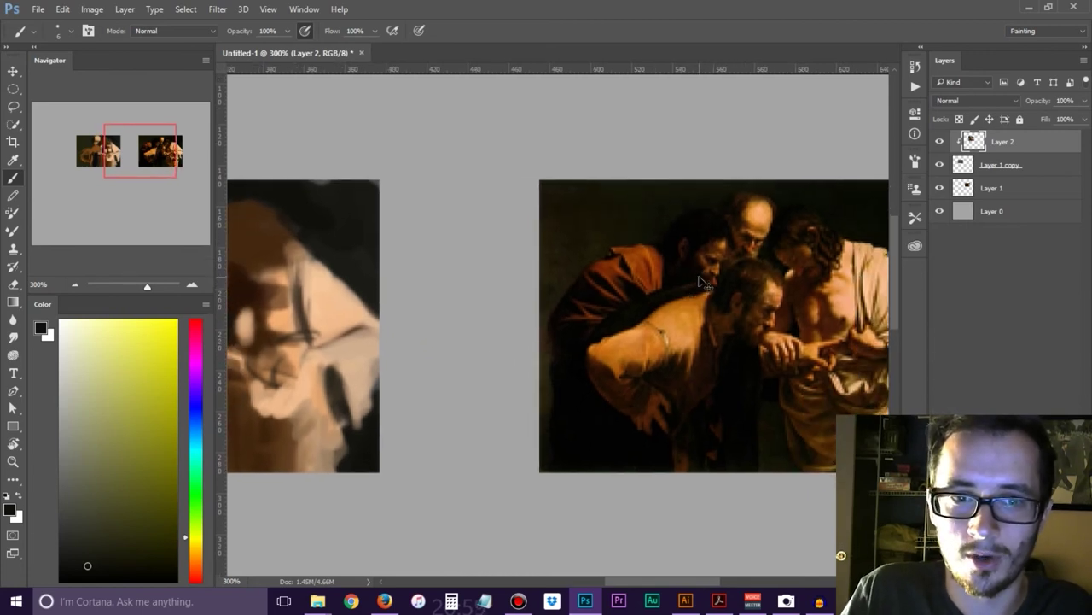
key("ctrl+minus")
key("ctrl+minus")
key("ctrl+plus")
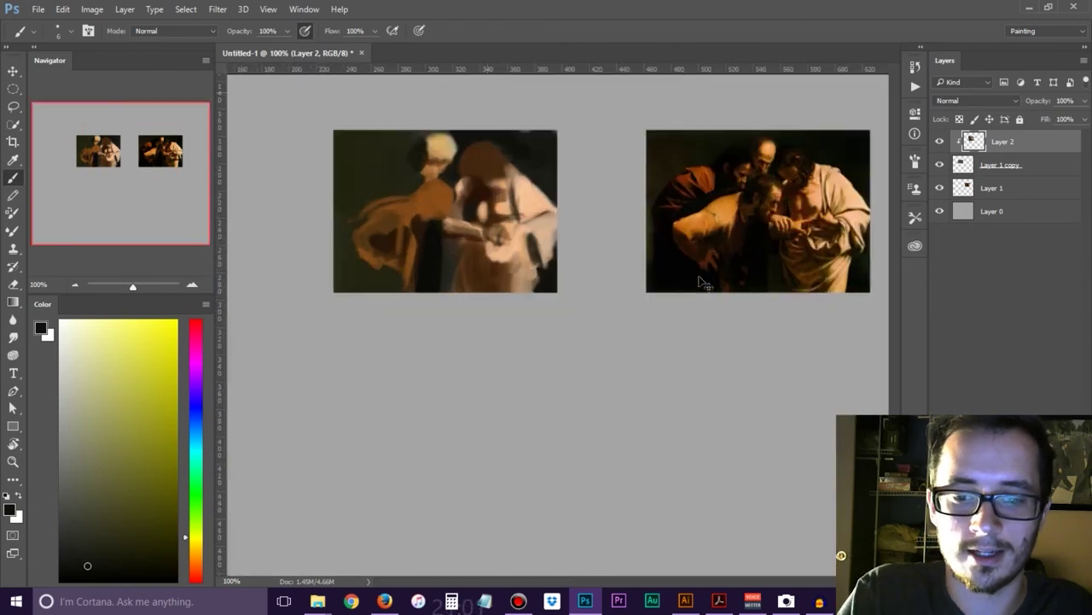
key("ctrl+minus")
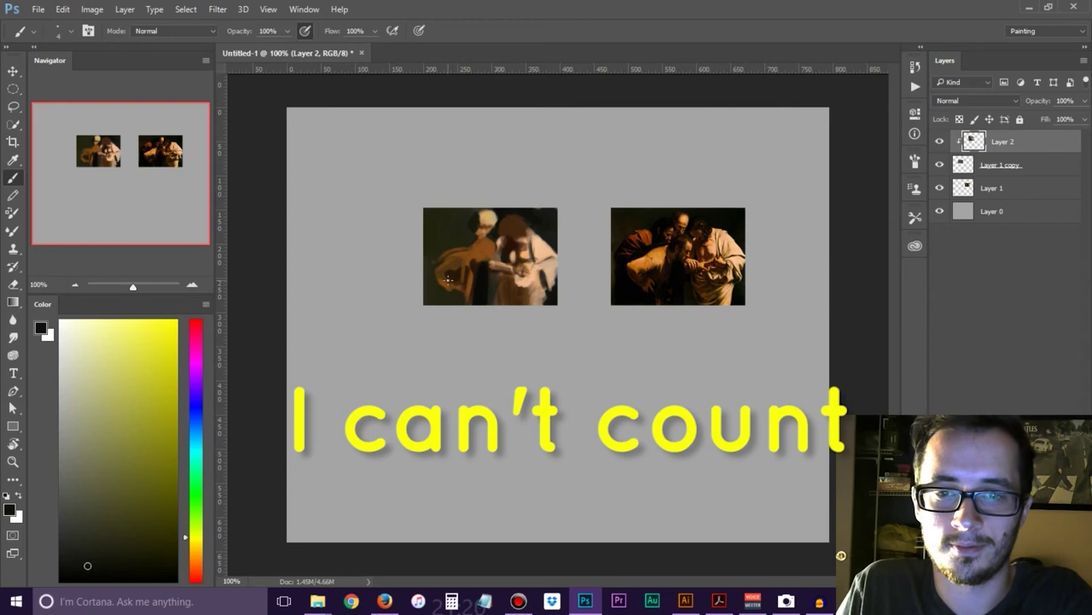
Sample tans, dark brown and near-black from the left figure's head, ending on a lighter brown
left_click(488, 215, "alt")
left_click(482, 214, "alt")
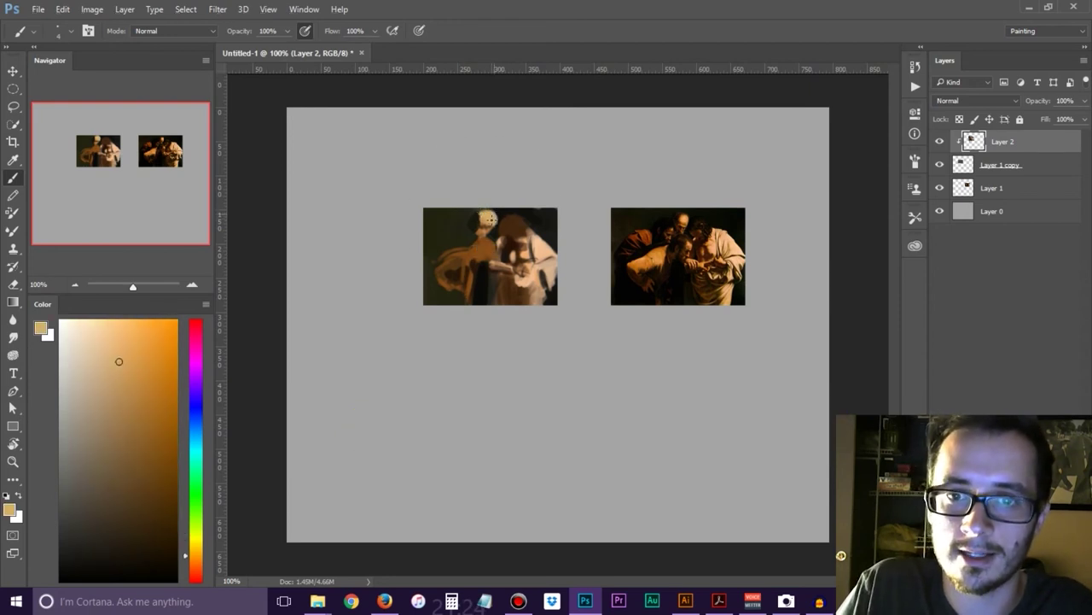
left_click(482, 232, "alt")
left_click(481, 256, "alt")
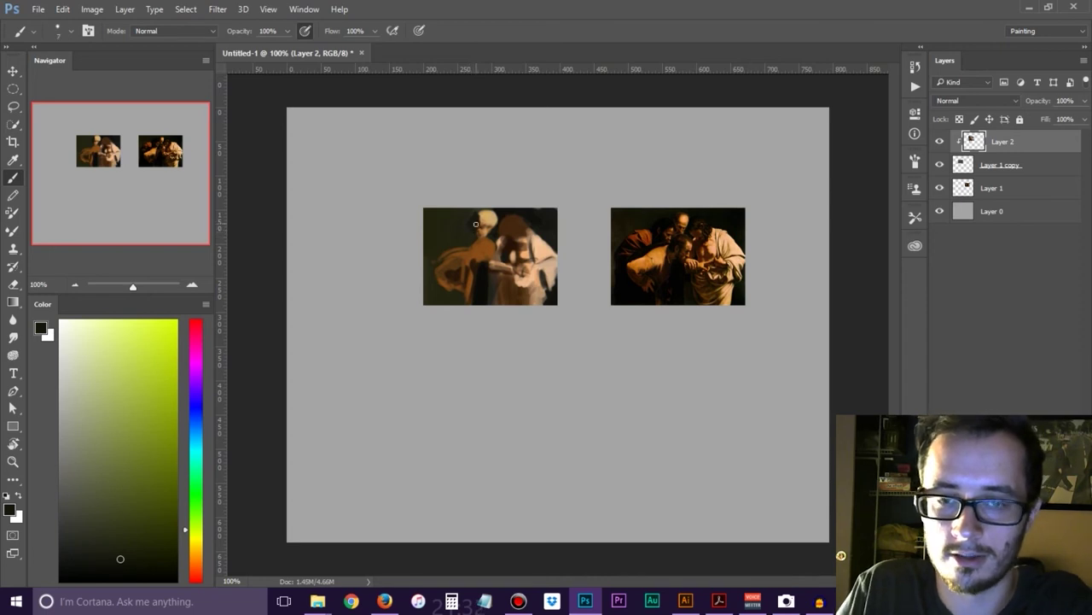
left_click(480, 232, "alt")
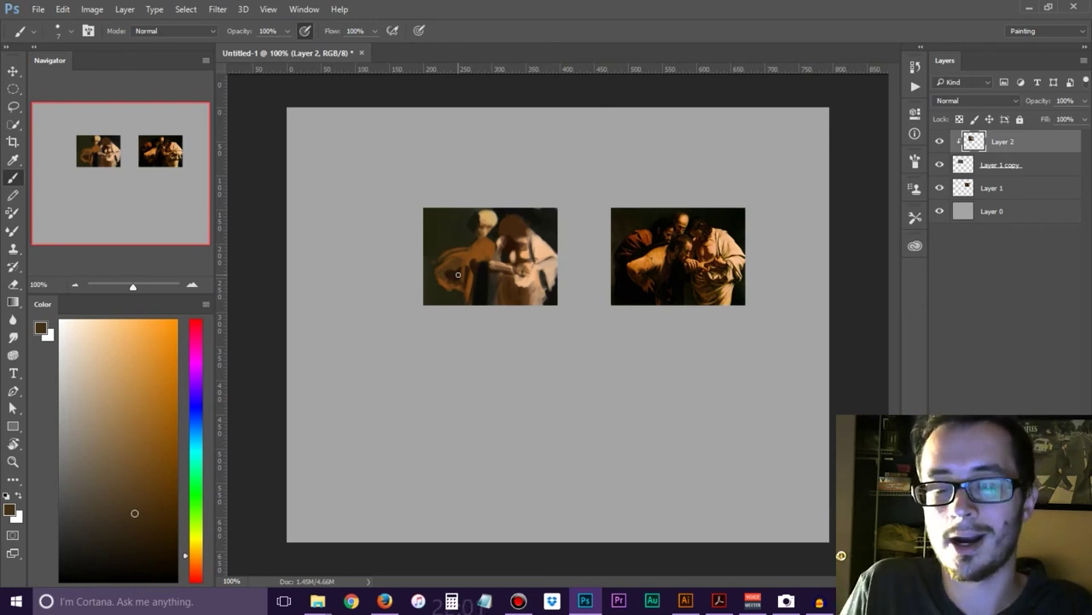
left_click(464, 260, "alt")
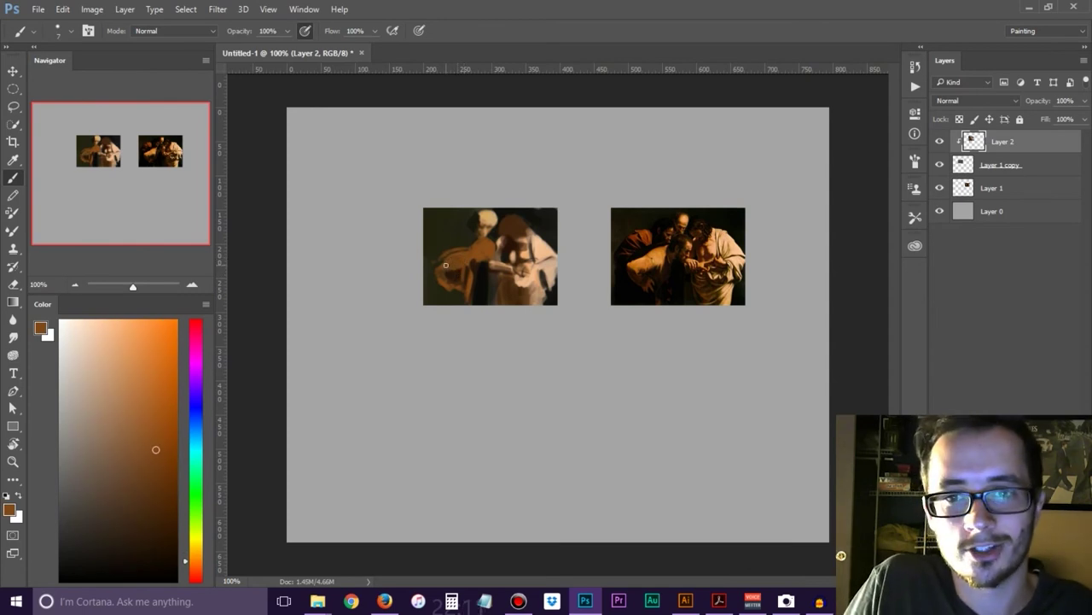
Reset to black, paint dark marks on the left study and cover a stray reddish stroke
key("d")
mouse_move(431, 249)
left_mouse_down()
mouse_move(432, 293)
mouse_move(461, 303)
left_mouse_up()
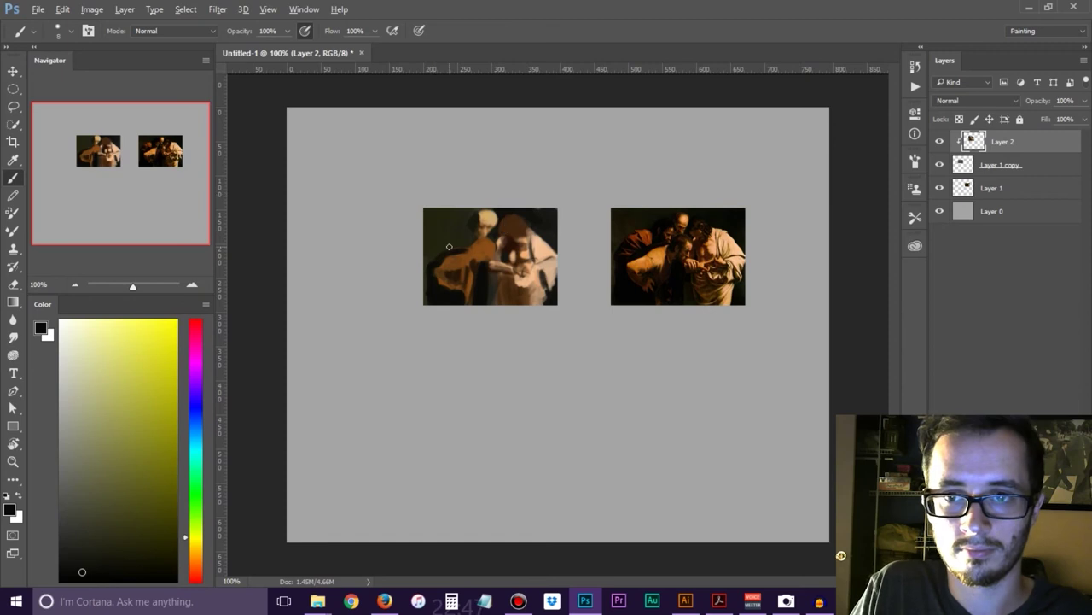
left_click(635, 268, "alt")
mouse_move(431, 239)
left_mouse_down()
mouse_move(443, 250)
mouse_move(433, 243)
left_mouse_up()
left_click(448, 245, "alt")
left_click(445, 247, "alt")
left_click(431, 245, "alt")
Flip the canvas horizontally and dab orange and medium-brown tones sampled from the study
key("ctrl+shift+h")
left_click(614, 244, "alt")
left_click(615, 215, "alt")
left_click(632, 231, "alt")
left_click(629, 228, "alt")
left_click(643, 236, "alt")
left_click(664, 243, "alt")
left_click(655, 239, "alt")
left_click(645, 230, "alt")
left_click(644, 230, "alt")
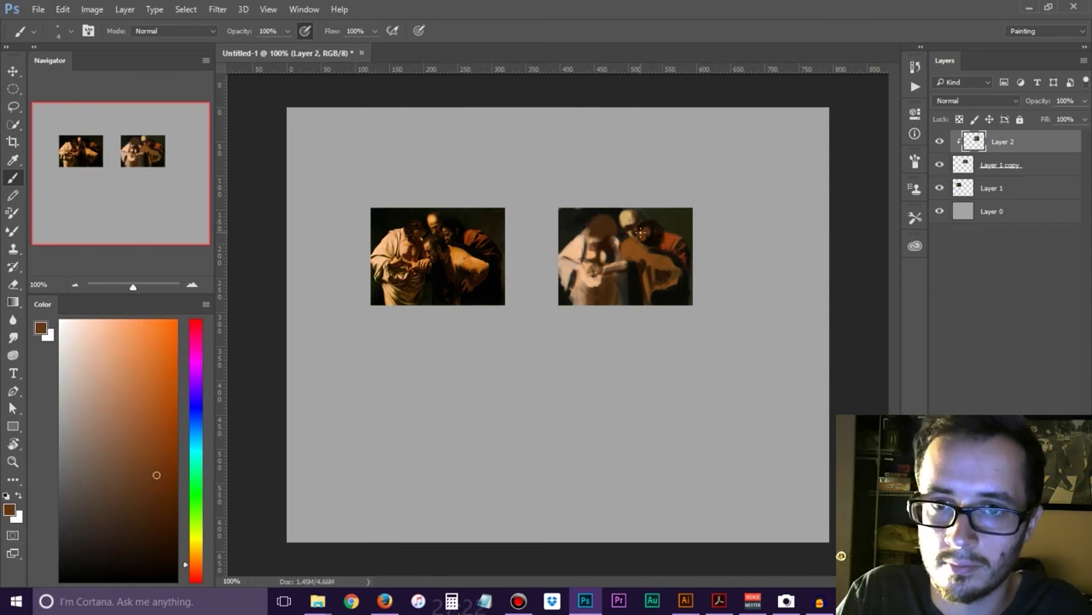
left_click(572, 223, "alt")
Add near-black, dark-brown and orange-brown touches to the mirrored study's figures
left_click(573, 247, "alt")
left_click(580, 293, "alt")
left_click(566, 275, "alt")
left_click(591, 271, "alt")
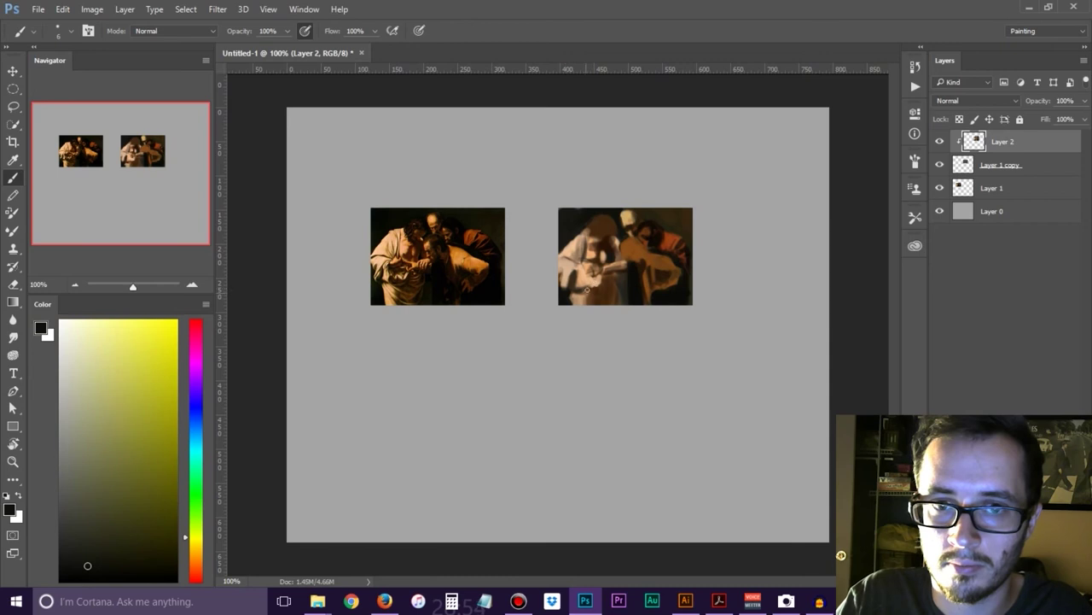
left_click(610, 289, "alt")
left_click(585, 247, "alt")
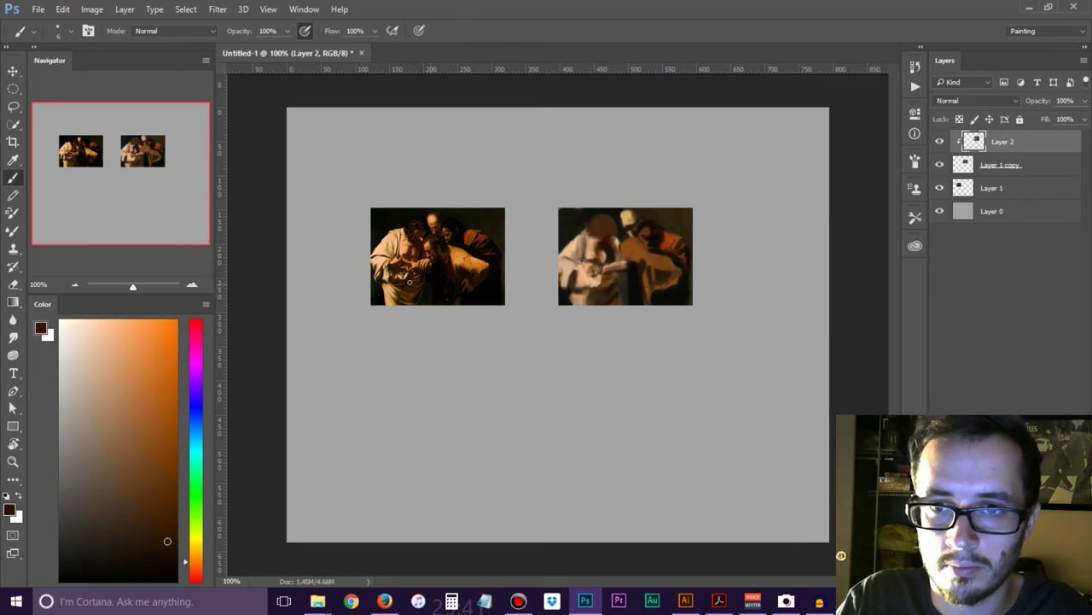
left_click(597, 228, "alt")
left_click(573, 241, "alt")
left_click(585, 244, "alt")
left_click(569, 232, "alt")
left_click(596, 224, "alt")
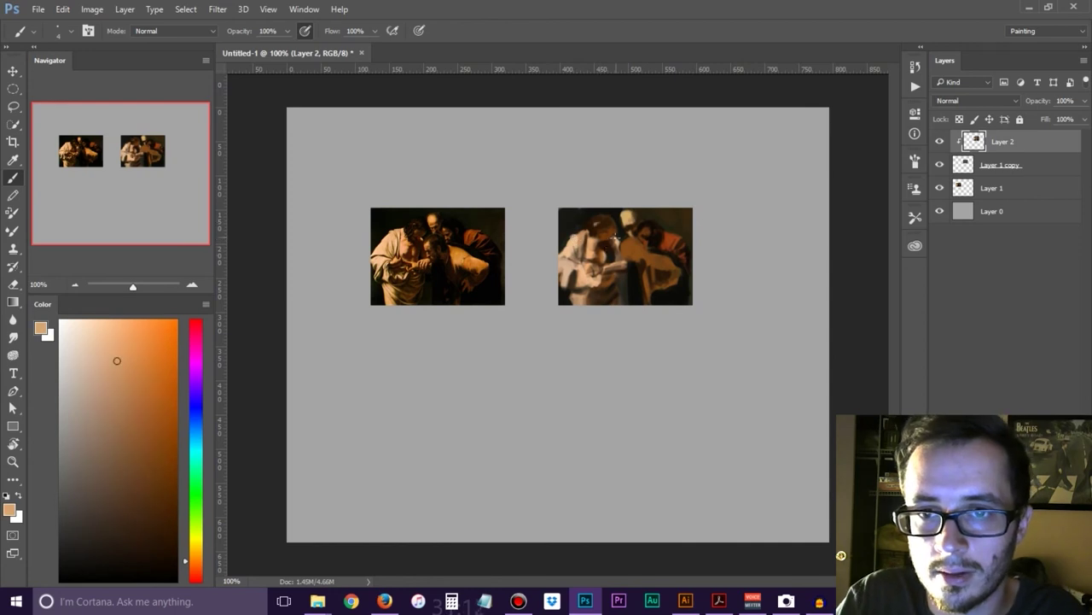
left_click(608, 254, "alt")
left_click(613, 263, "alt")
left_click(623, 295, "alt")
Flip the canvas back and dab near-black, tan and yellowish tones onto the study
key("ctrl+shift+h")
left_click(482, 251, "alt")
left_click(478, 250, "alt")
left_click(492, 249, "alt")
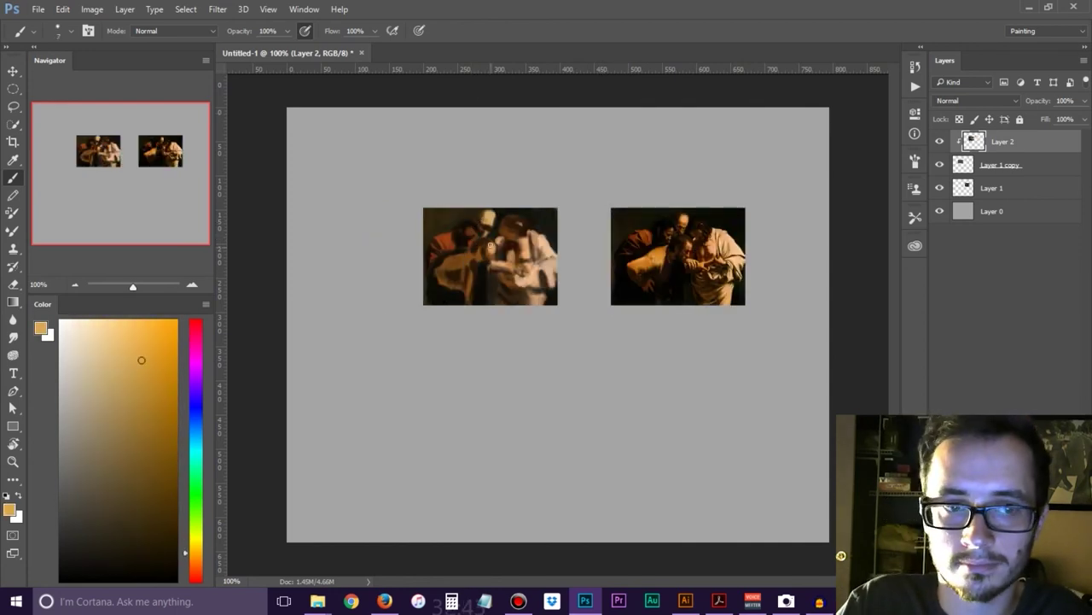
left_click(489, 241, "alt")
left_click(453, 261, "alt")
left_click(461, 270, "alt")
left_click(458, 275, "alt")
left_click(475, 232, "alt")
left_click(421, 263, "alt")
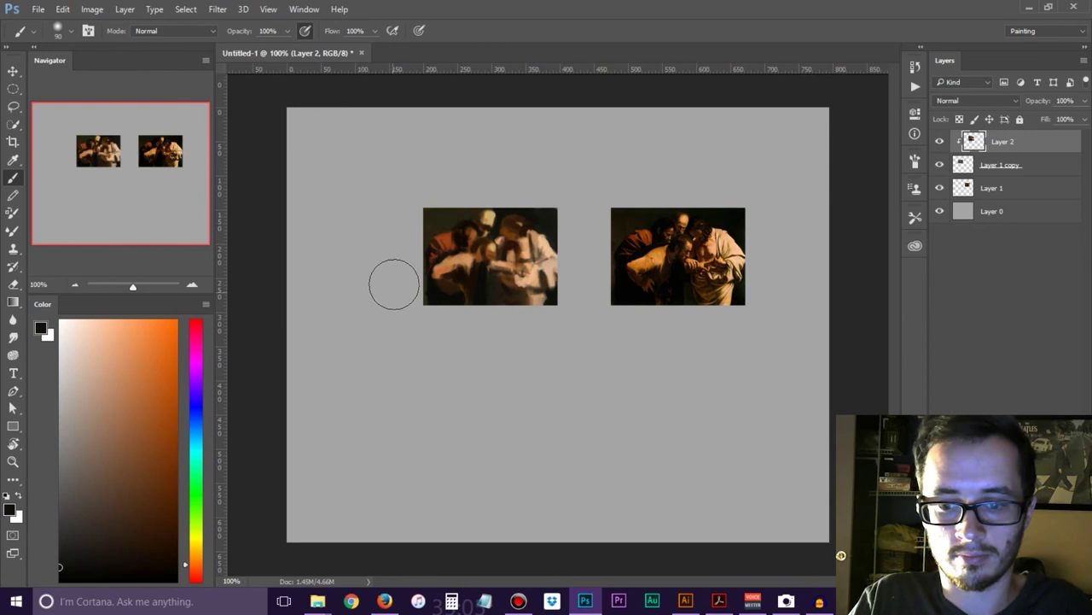
Dab orange, pinkish skin, yellow and reddish-black shadow tones, settling on dark brown
left_click(444, 282, "alt")
left_click(457, 255, "alt")
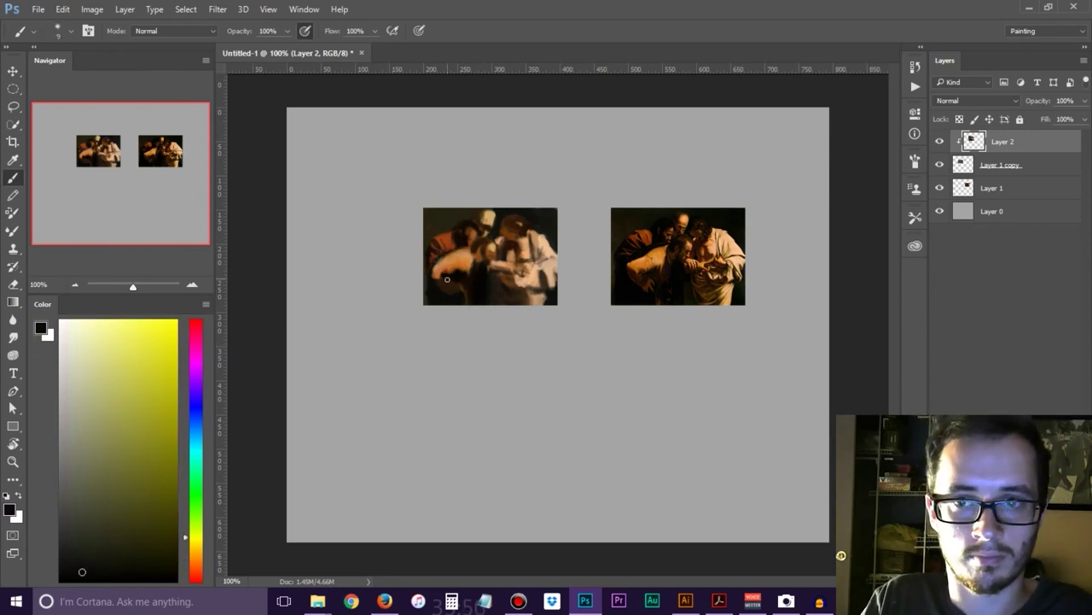
left_click(427, 277, "alt")
left_click(452, 290, "alt")
left_click(651, 321, "alt")
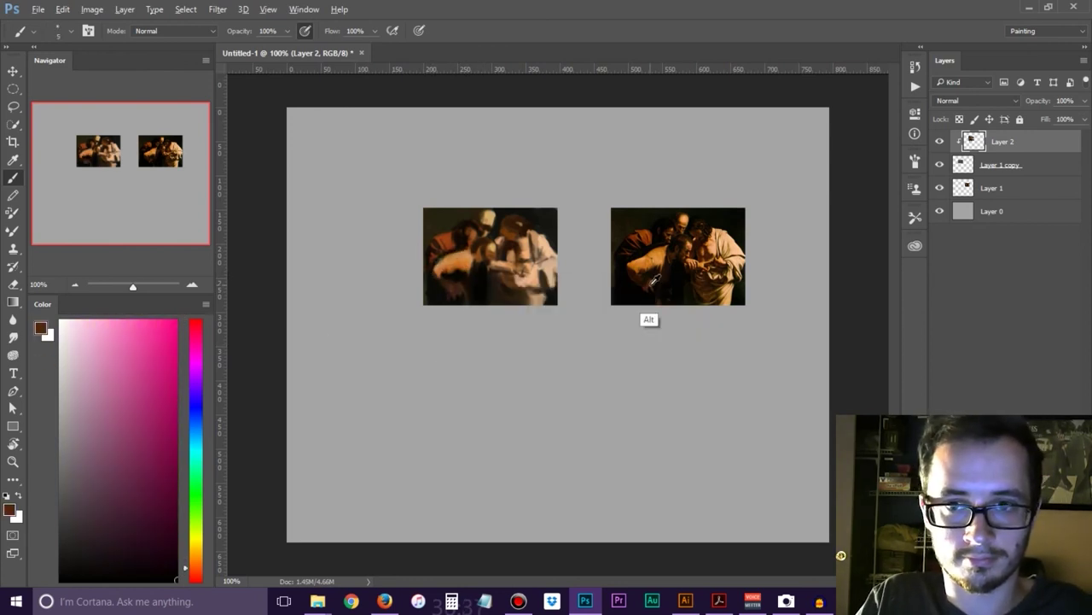
left_click(444, 282, "alt")
left_click(461, 274, "alt")
left_click(478, 256, "alt")
left_click(502, 244, "alt")
left_click(508, 220, "alt")
left_click(512, 225, "alt")
left_click(525, 241, "alt")
left_click(510, 253, "alt")
left_click(514, 242, "alt")
Mirror the canvas and sample orange-browns, deep shadow browns and a light tan skin colour
key("ctrl+shift+h")
left_click(649, 266, "alt")
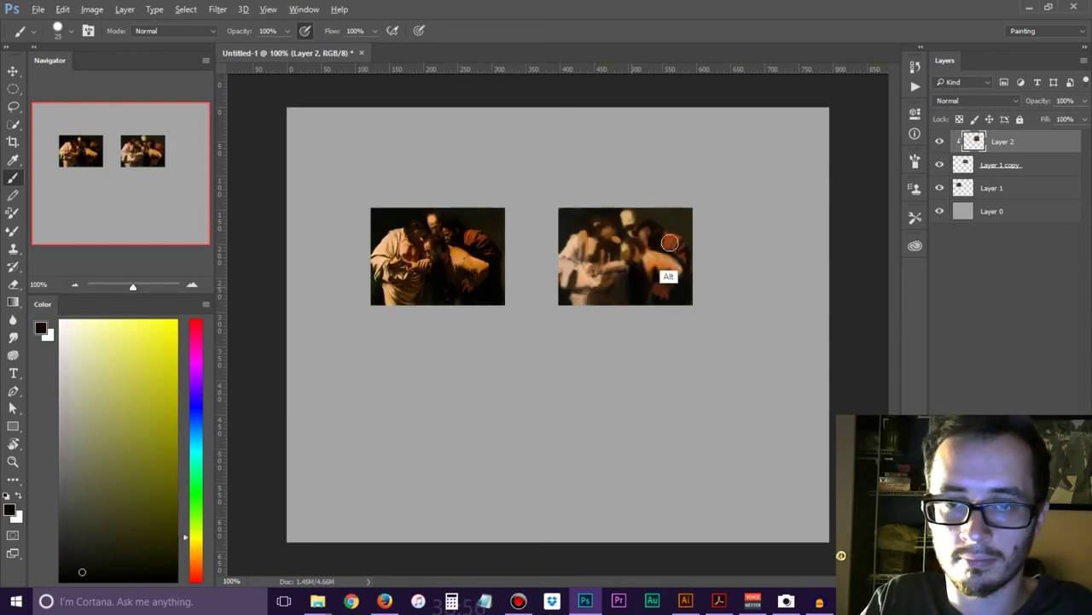
left_click(674, 256, "alt")
left_click(647, 270, "alt")
left_click(629, 254, "alt")
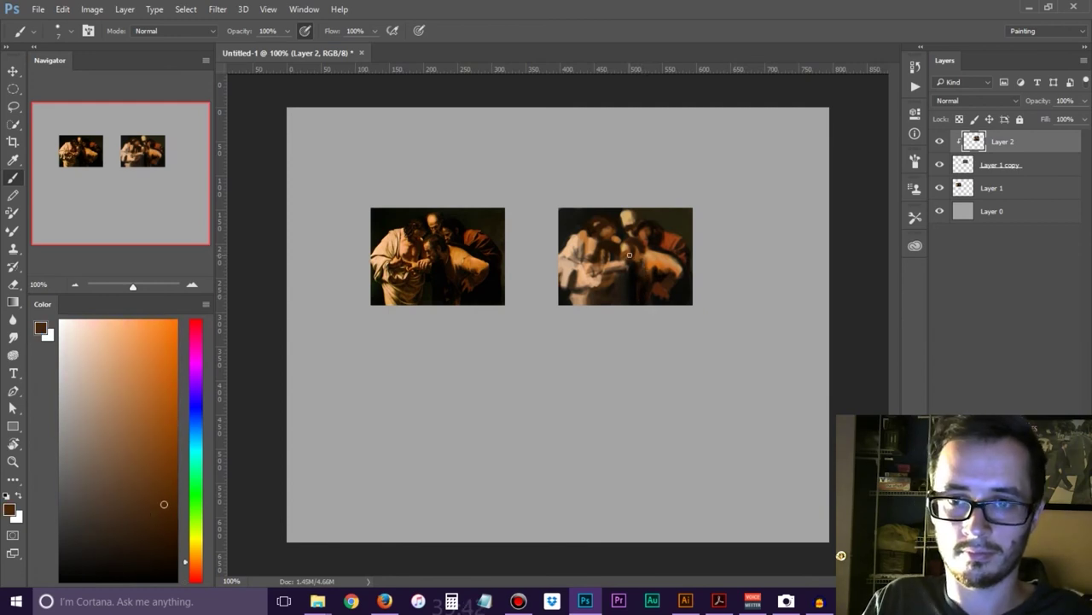
left_click(675, 256, "alt")
left_click(614, 293, "alt")
left_click(606, 280, "alt")
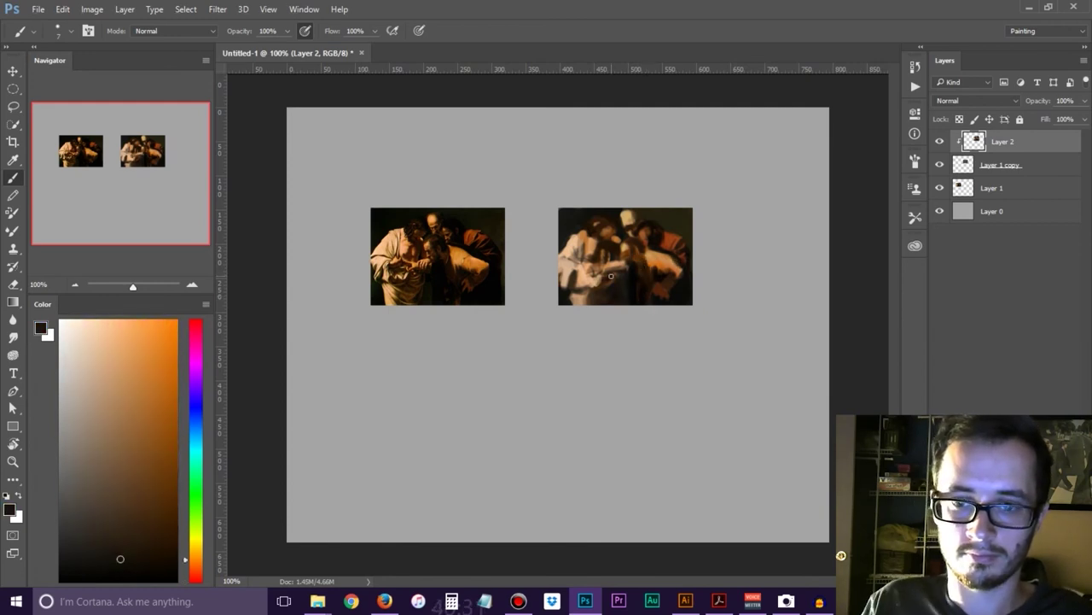
left_click(600, 270, "alt")
left_click(580, 269, "alt")
left_click(580, 269, "alt")
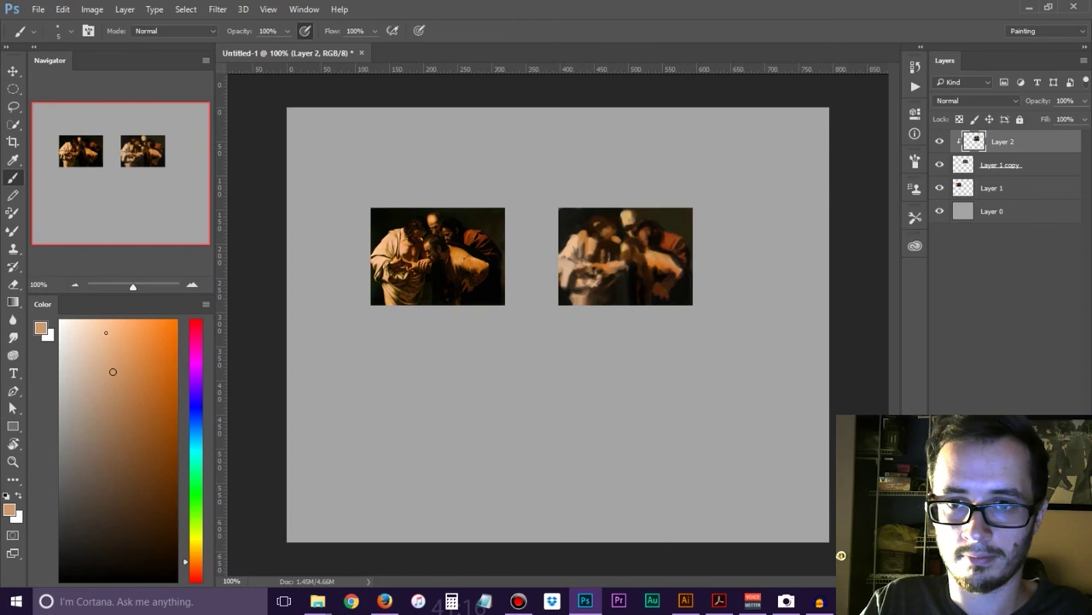
Toggle the brush to Multiply and back to Normal, shrink it, and sample light tan tones
key("shift+alt+m")
left_click(617, 285, "alt")
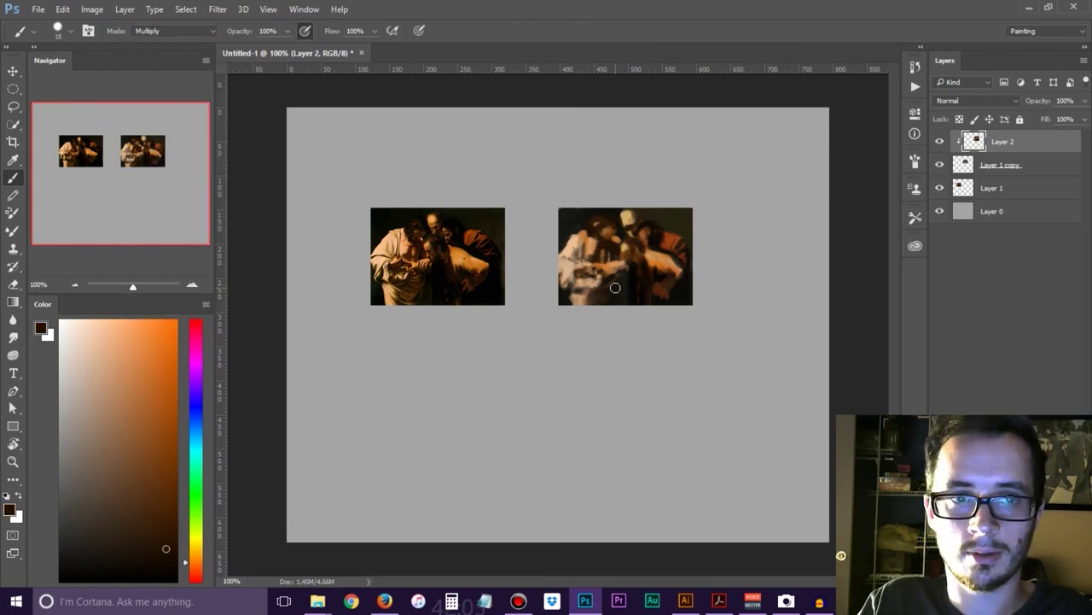
left_click(630, 260, "alt")
key("shift+alt+n")
key("bracketleft")
left_click(628, 215, "alt")
left_click(642, 232, "alt")
left_click(642, 233, "alt")
left_click(644, 241, "alt")
Sample dark brown, warm orange and reddish-brown tones from the reference
left_click(684, 278, "alt")
left_click(688, 239, "alt")
left_click(655, 288, "alt")
left_click(659, 292, "alt")
left_click(644, 241, "alt")
left_click(645, 258, "alt")
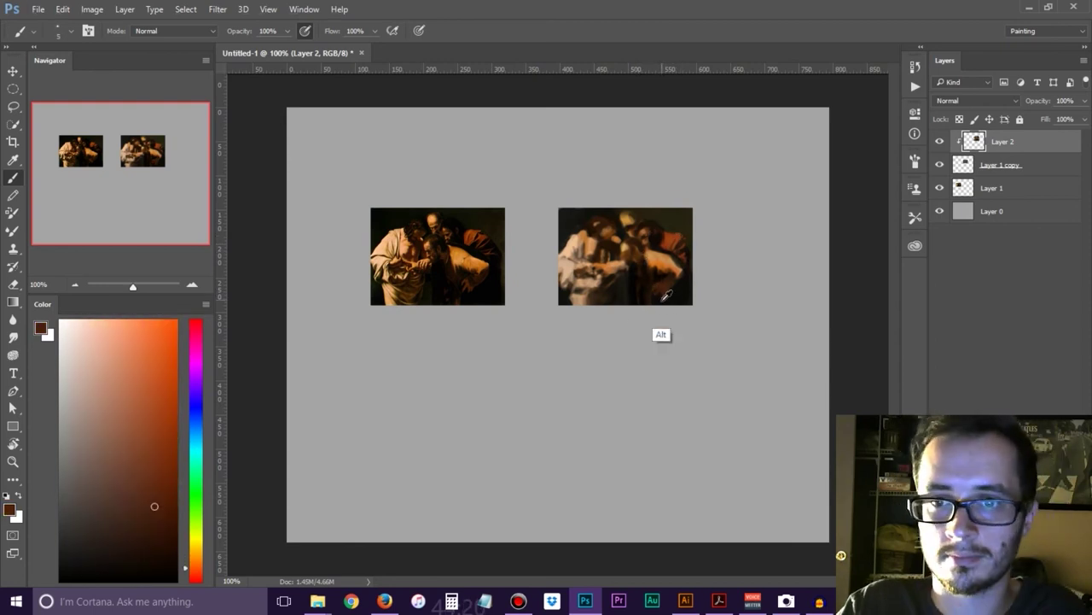
left_click(581, 275, "alt")
left_click(589, 299, "alt")
Check the Caravaggio reference, then paint dark brown marks into the study's figures
left_click(217, 8)
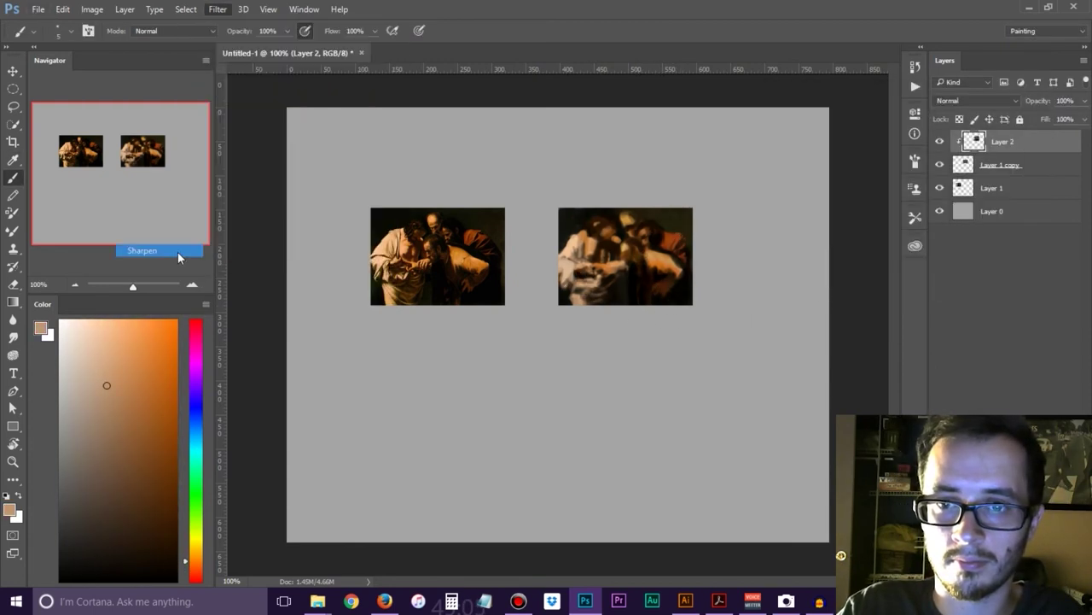
left_click(668, 250, "alt")
left_click(671, 273, "alt")
left_click(617, 245, "alt")
left_click(618, 261, "alt")
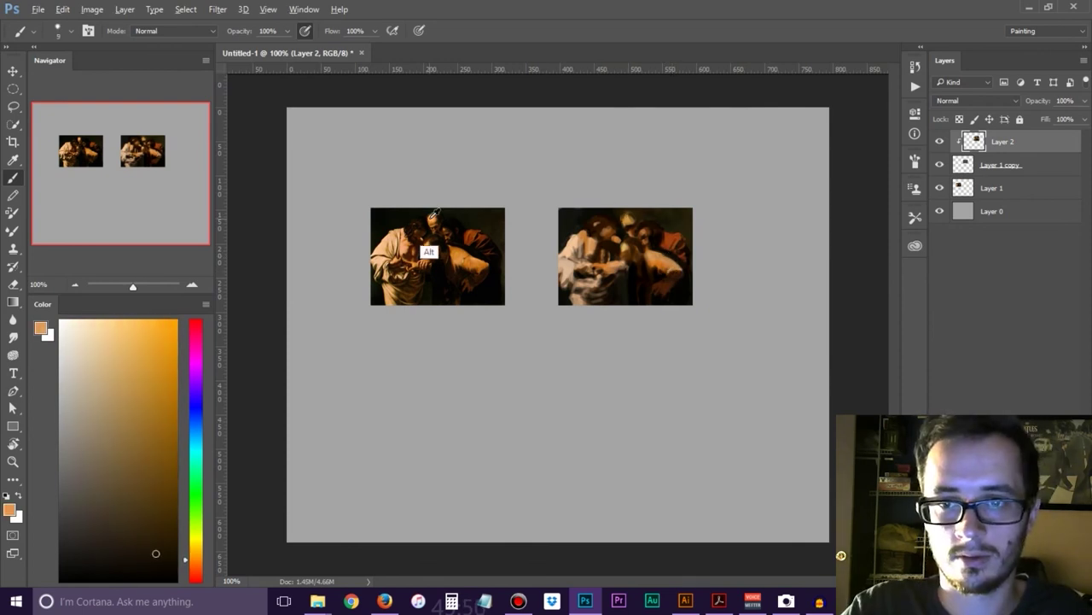
left_click(609, 310, "alt")
key("alt+Tab")
key("alt+Tab")
left_click(603, 271, "alt")
mouse_move(596, 272)
left_mouse_down()
mouse_move(617, 290)
mouse_move(629, 245)
left_mouse_up()
Shrink the brush to about 7 px, paint small brown marks, then unflip the canvas
left_click(621, 259, "alt")
left_click(630, 247, "alt")
left_click(630, 289, "alt")
left_click(576, 262, "alt")
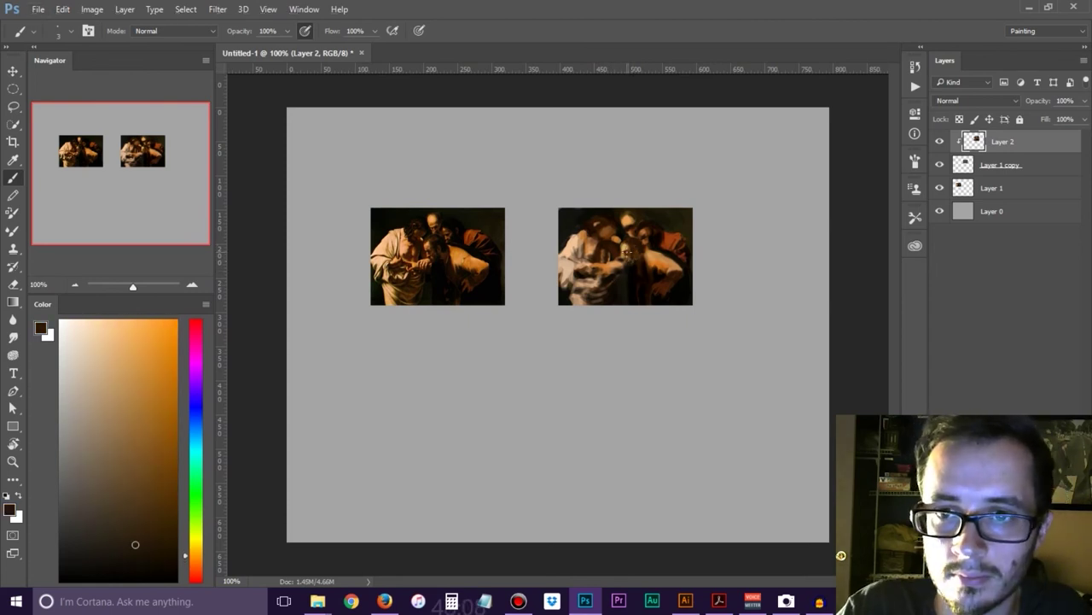
left_click(628, 253, "alt")
left_click(612, 257, "alt")
left_click(619, 263, "alt")
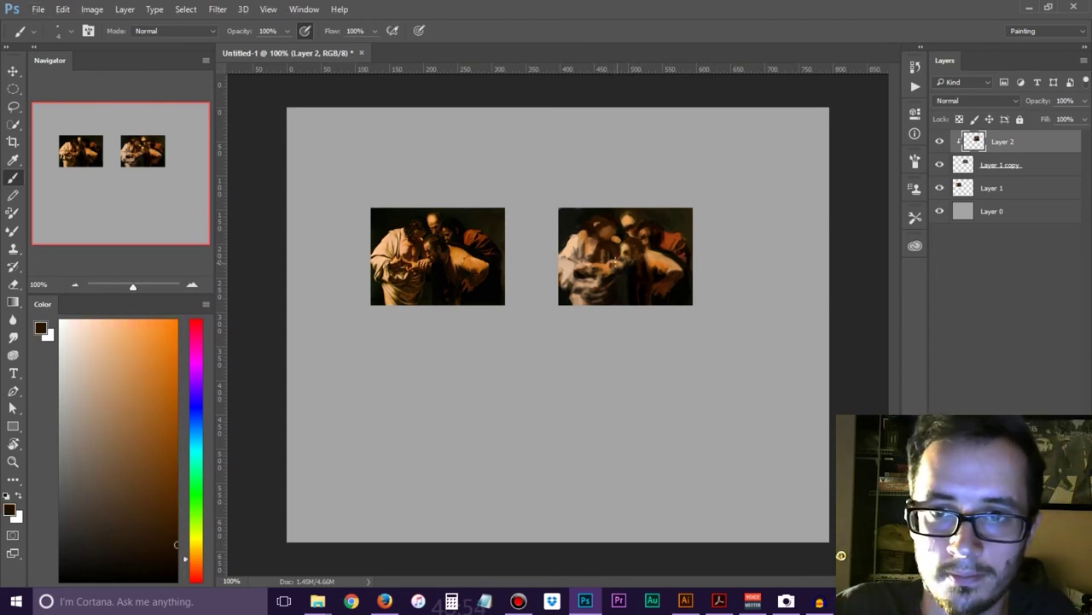
key("bracketleft")
left_click_drag(565, 224, 584, 248)
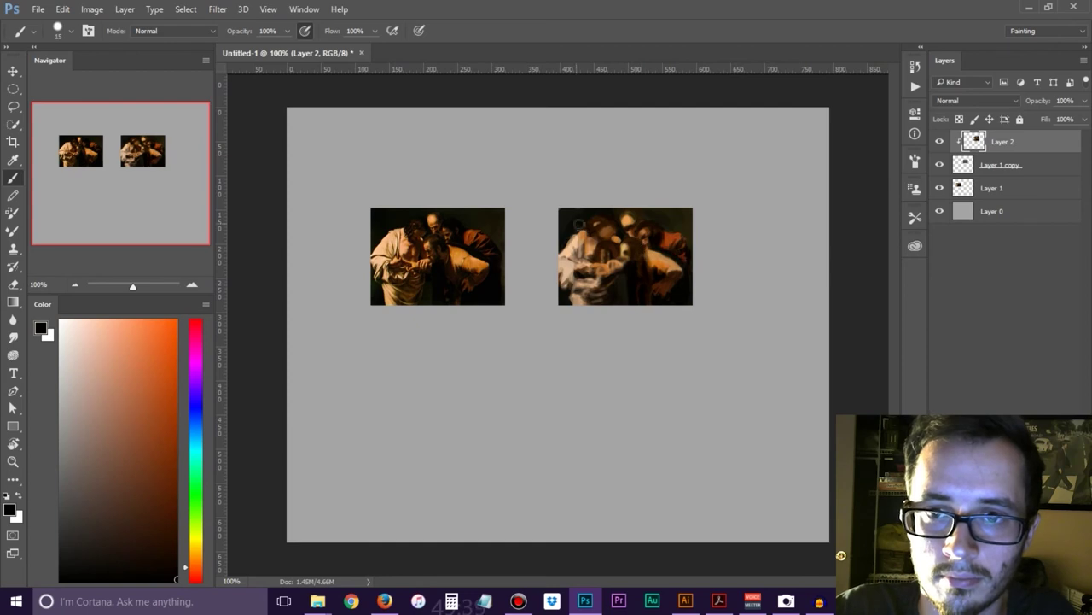
left_click(665, 271, "alt")
key("ctrl+shift+h")
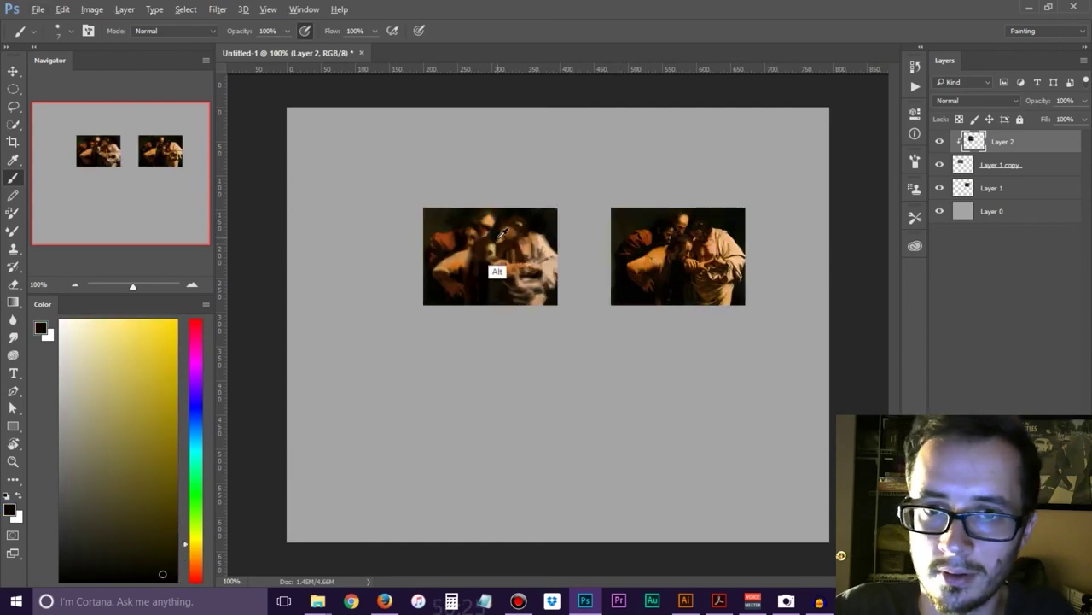
Sample an orange-brown and set the brush to size 10 at 55% opacity
left_click(509, 226, "alt")
right_click(524, 282)
left_click_drag(608, 318, 619, 331)
key("5")
key("5")
Sample darker browns from the painting and dab them into the left study's centre
left_click(542, 309, "alt")
left_click(502, 290, "alt")
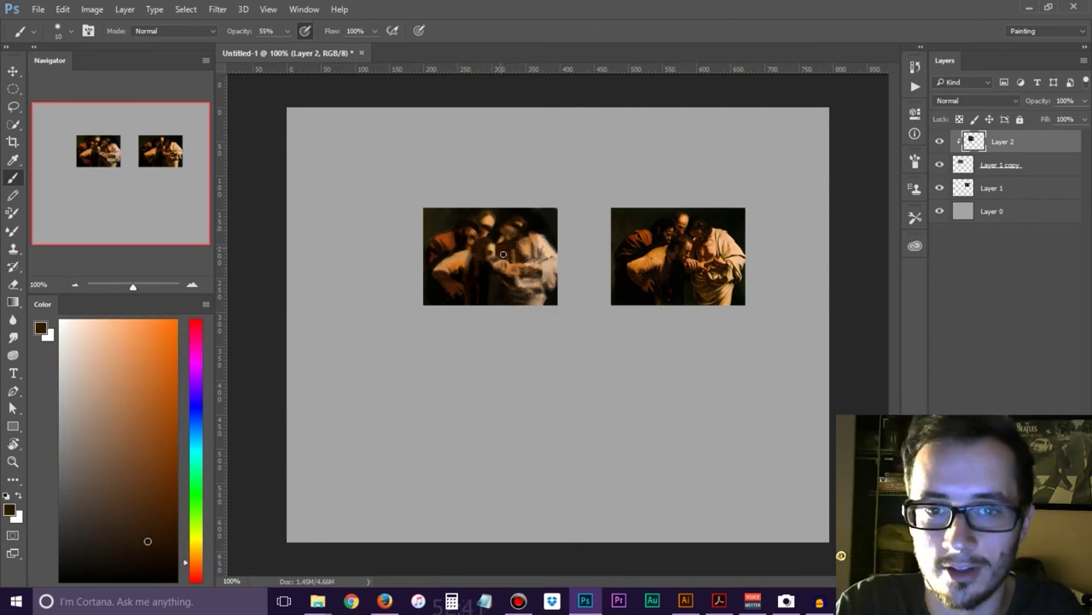
left_click_drag(501, 246, 507, 262)
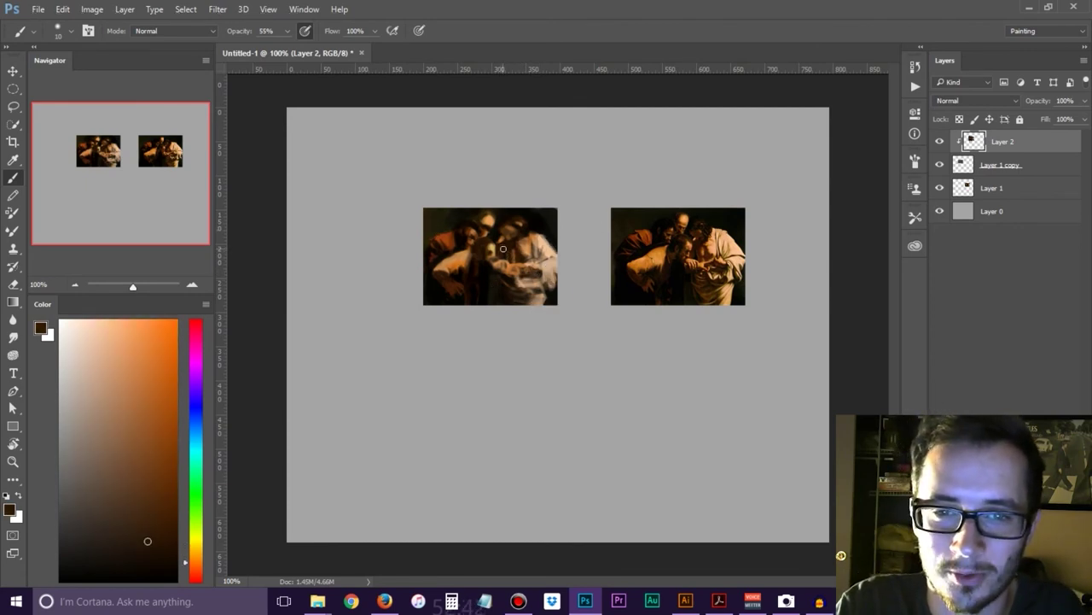
left_click(510, 245, "alt")
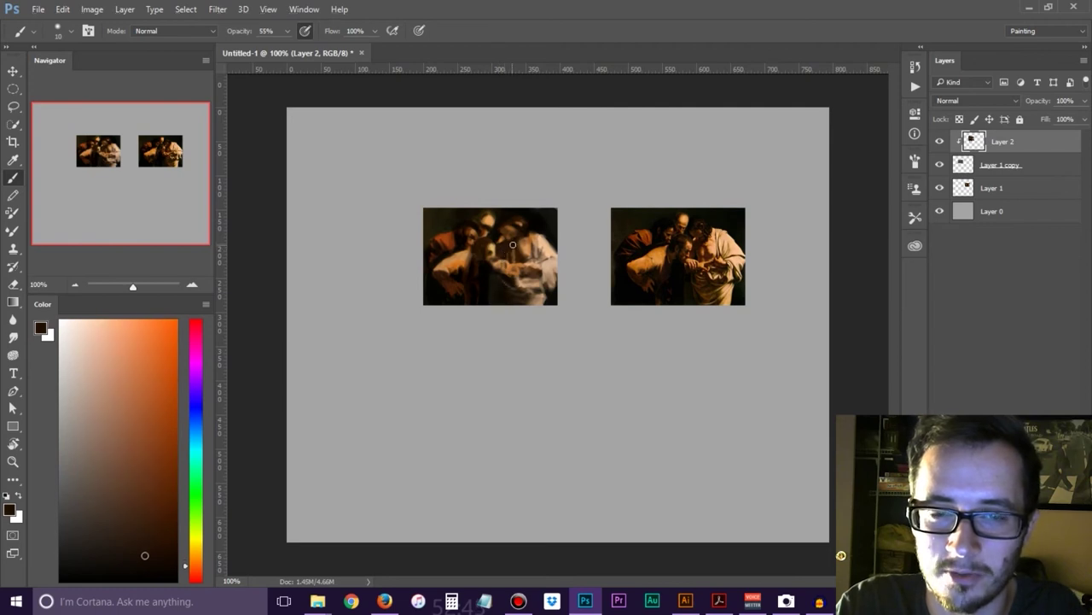
left_click(511, 249, "alt")
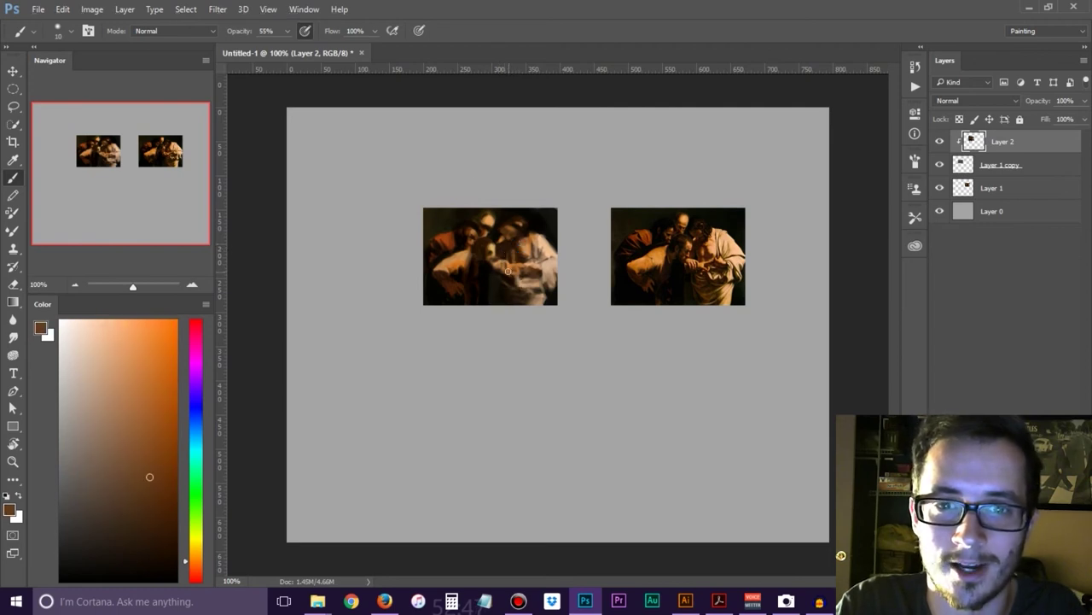
left_click(512, 249, "alt")
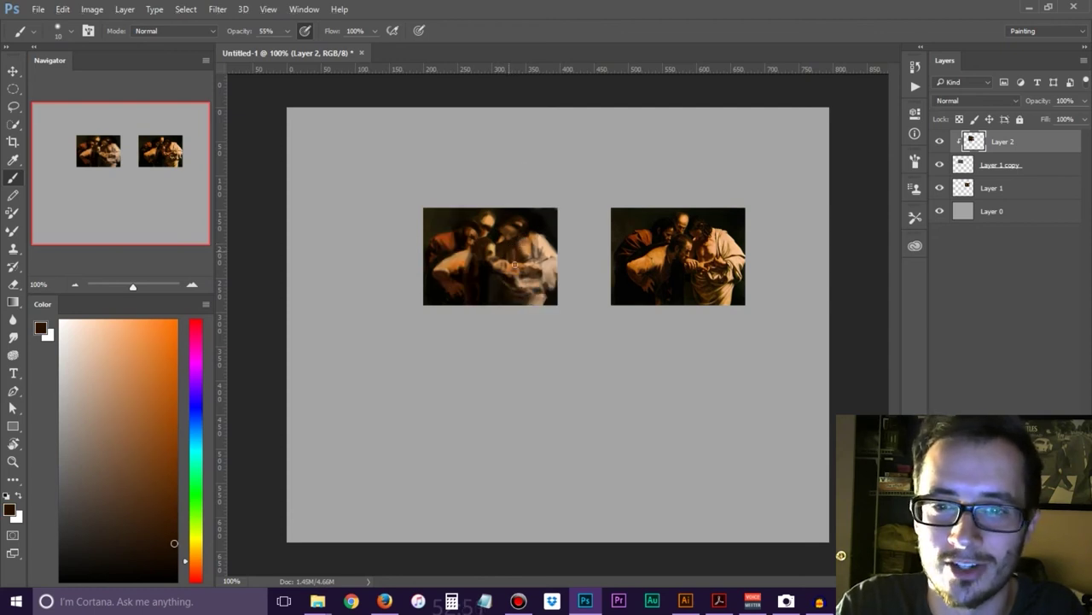
Pick up an olive shadow, tan and dark browns from the study for further central touches
left_click(478, 224, "alt")
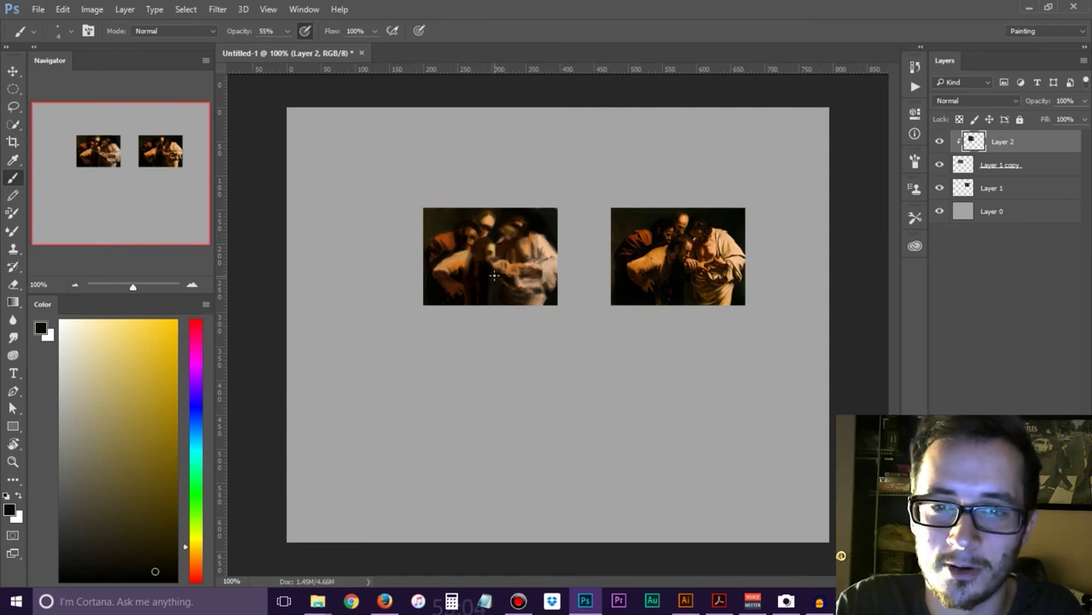
left_click(488, 281, "alt")
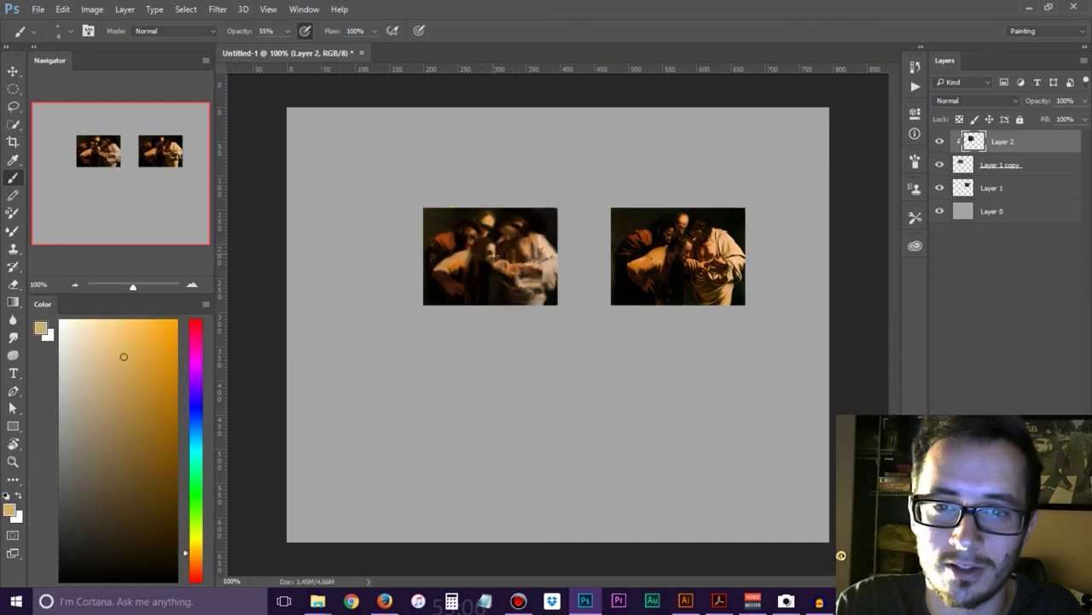
left_click(507, 256, "alt")
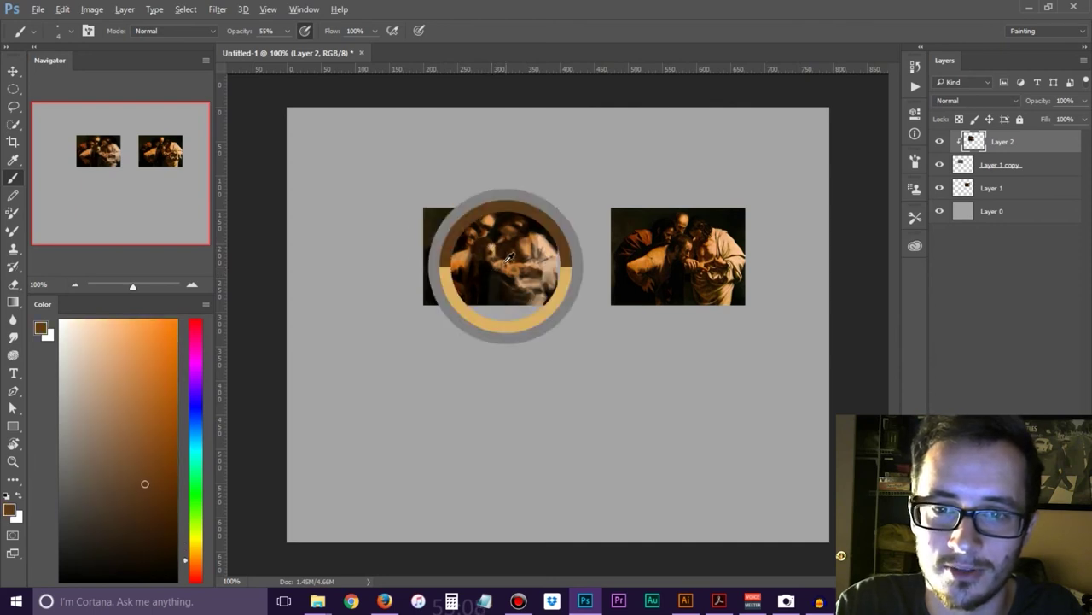
left_click(491, 249, "alt")
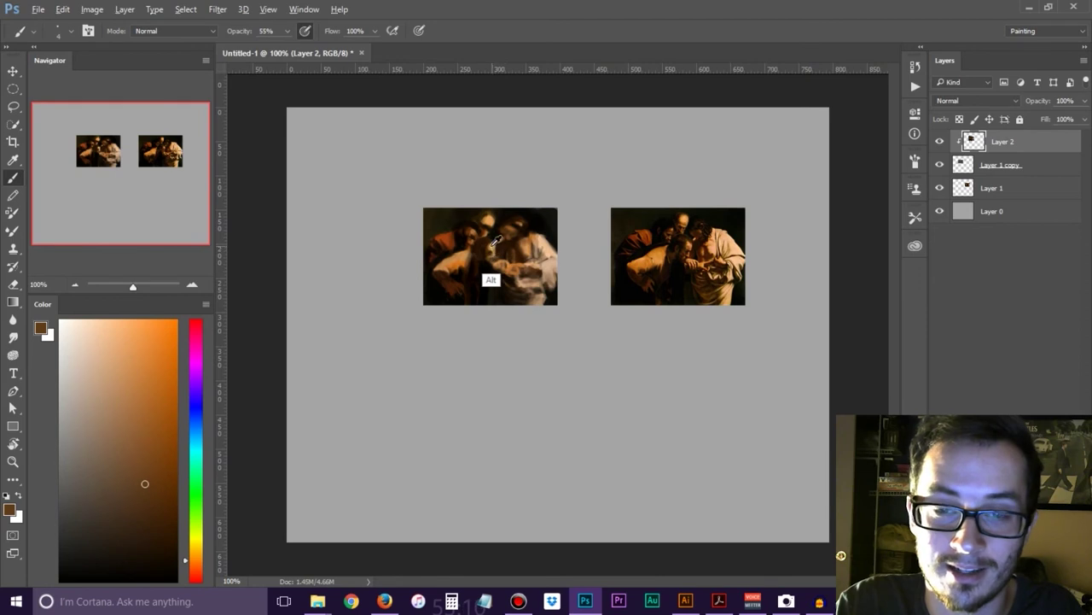
left_click(491, 252, "alt")
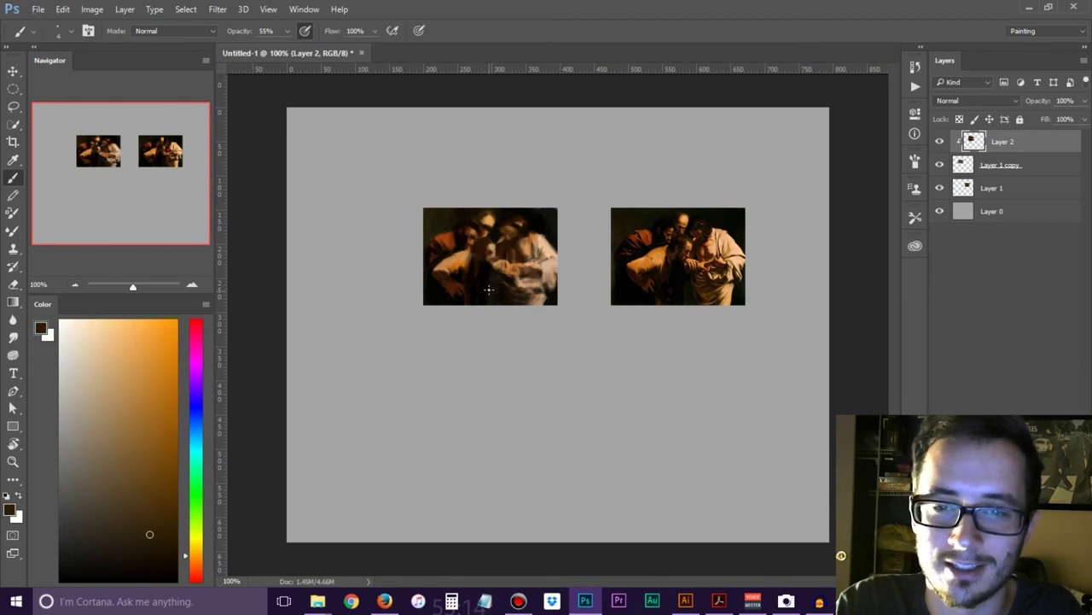
key("ctrl+minus")
key("ctrl+minus")
key("ctrl+minus")
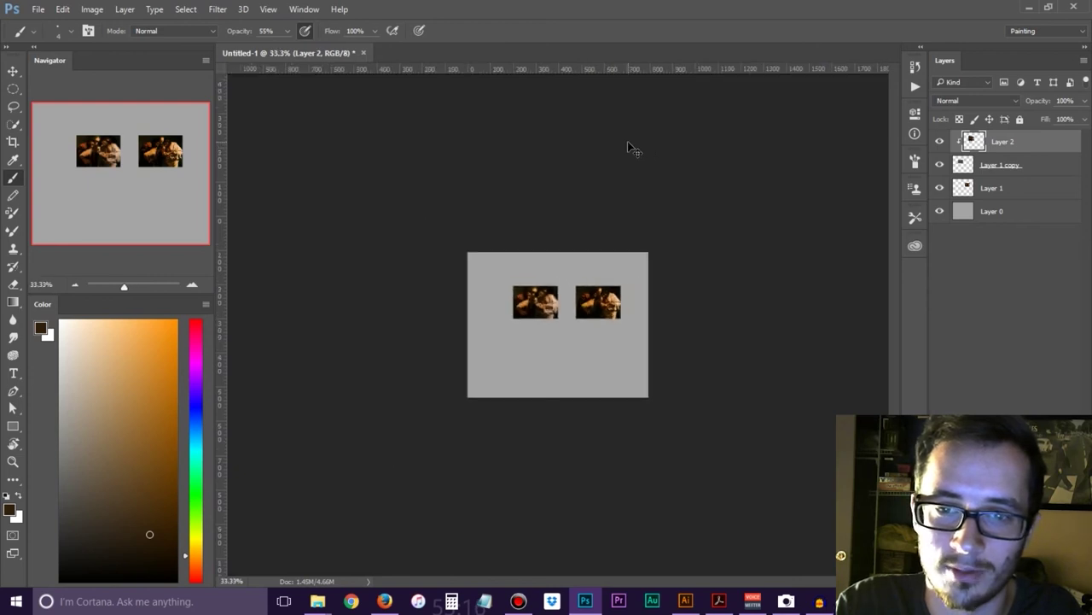
key("ctrl+minus")
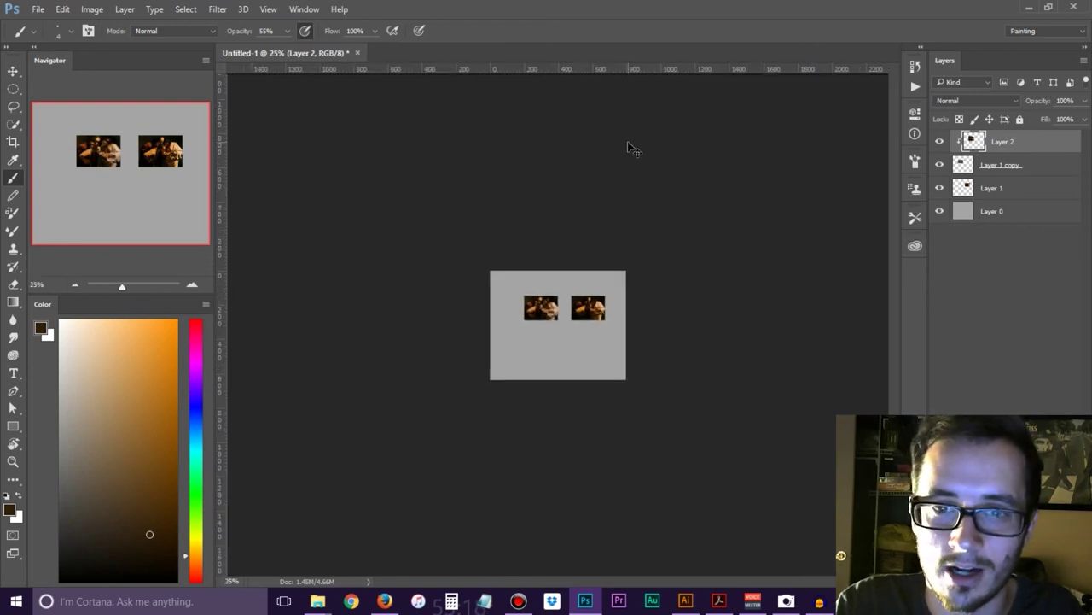
key("ctrl+plus")
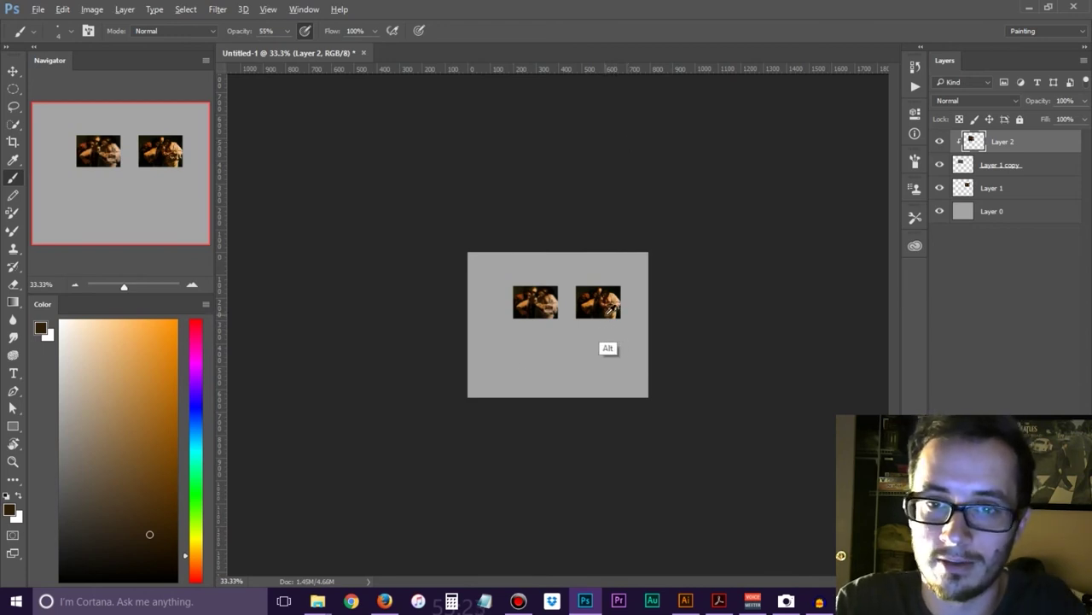
mouse_move(150, 535)
left_mouse_down()
mouse_move(151, 475)
mouse_move(165, 463)
left_mouse_up()
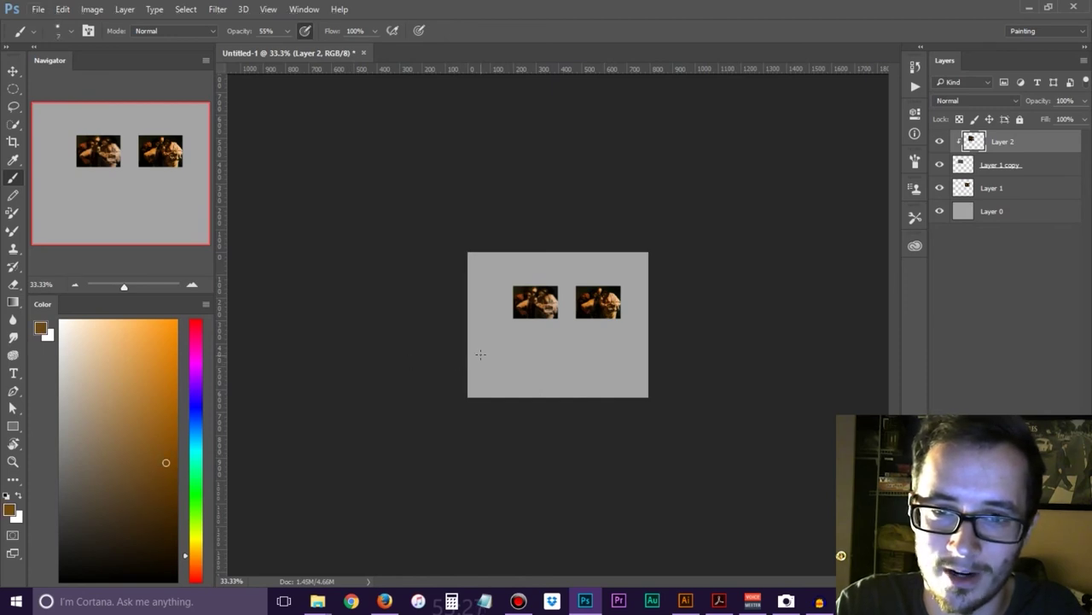
key("ctrl+1")
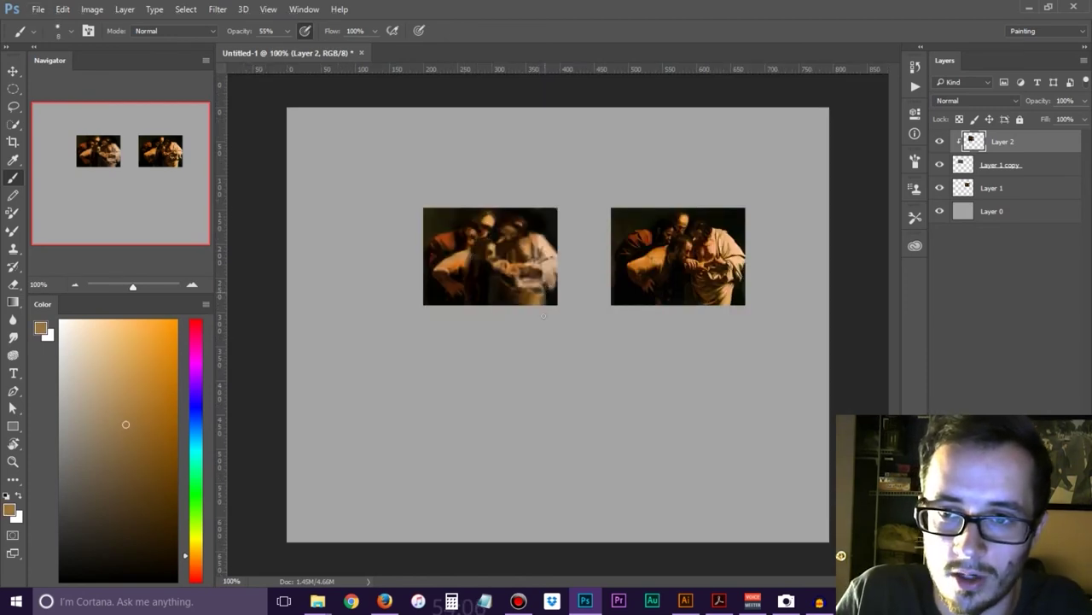
left_click(547, 290, "alt")
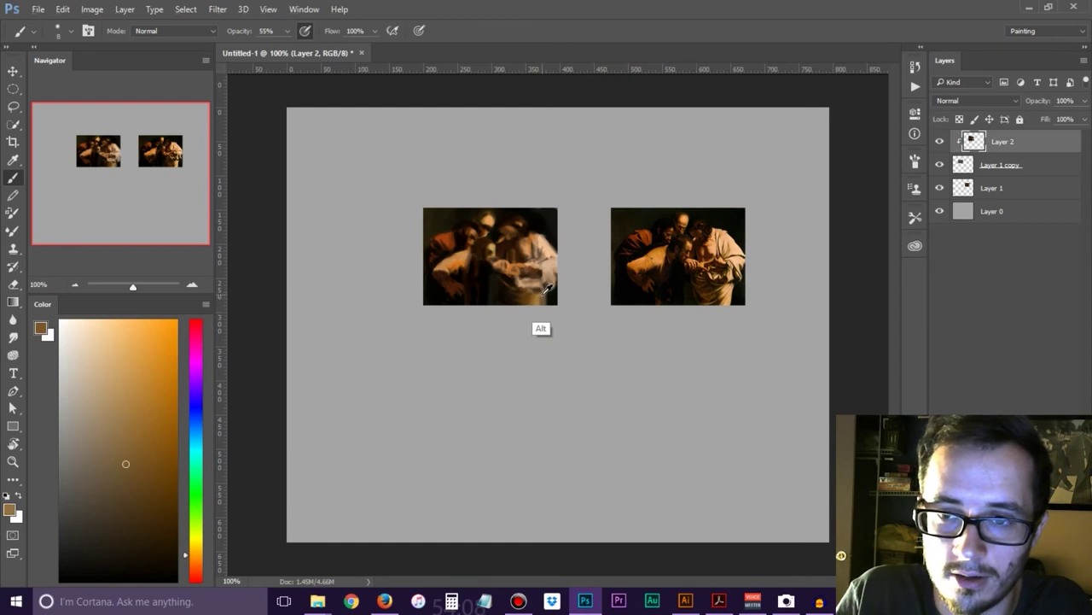
left_click(545, 293, "alt")
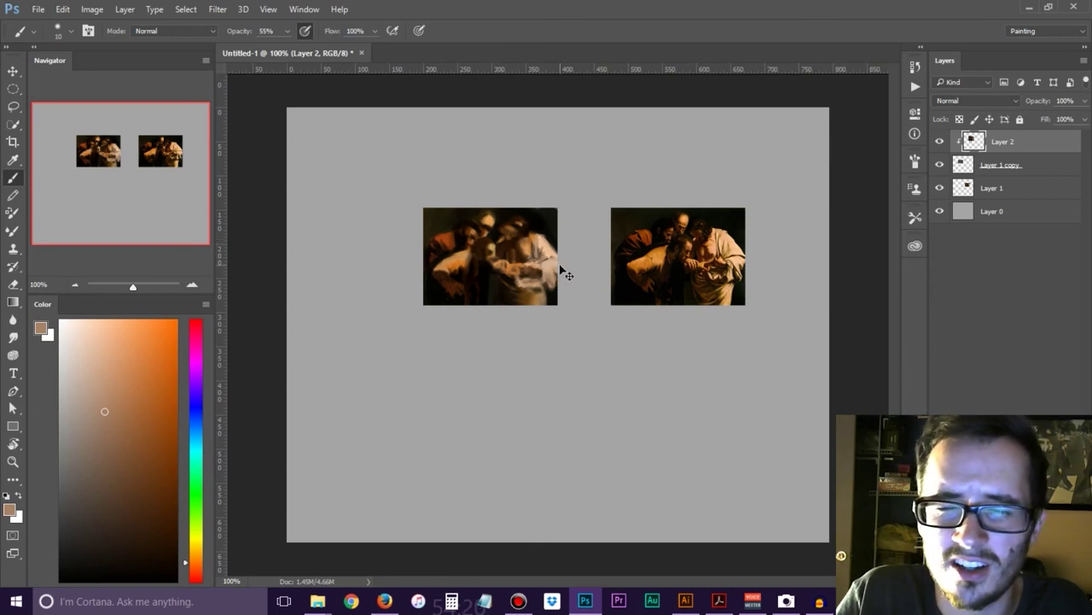
key("ctrl+minus")
key("ctrl+minus")
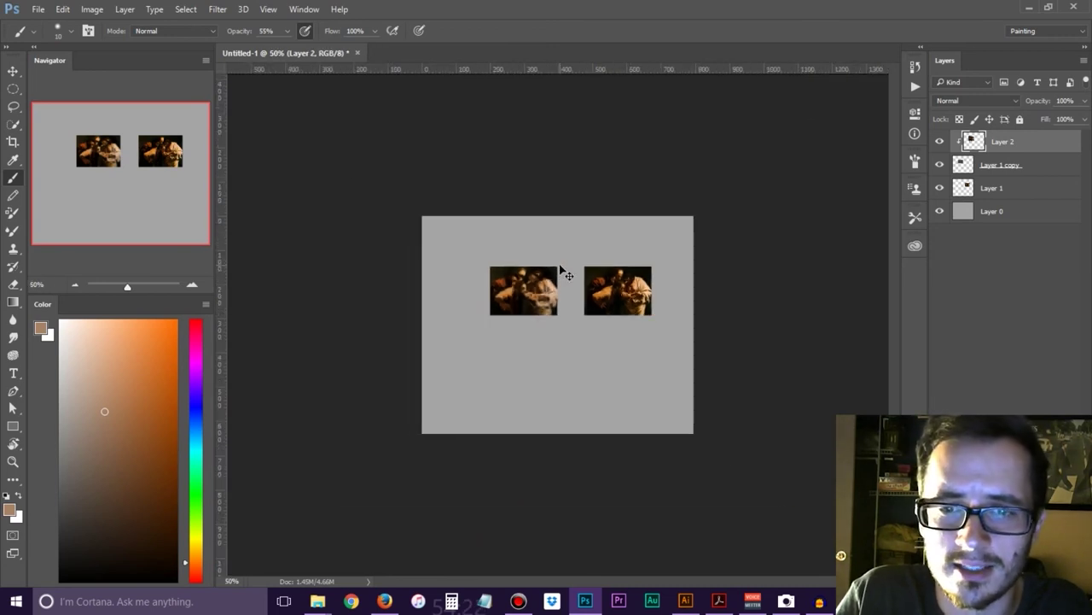
key("ctrl+plus")
key("ctrl+plus")
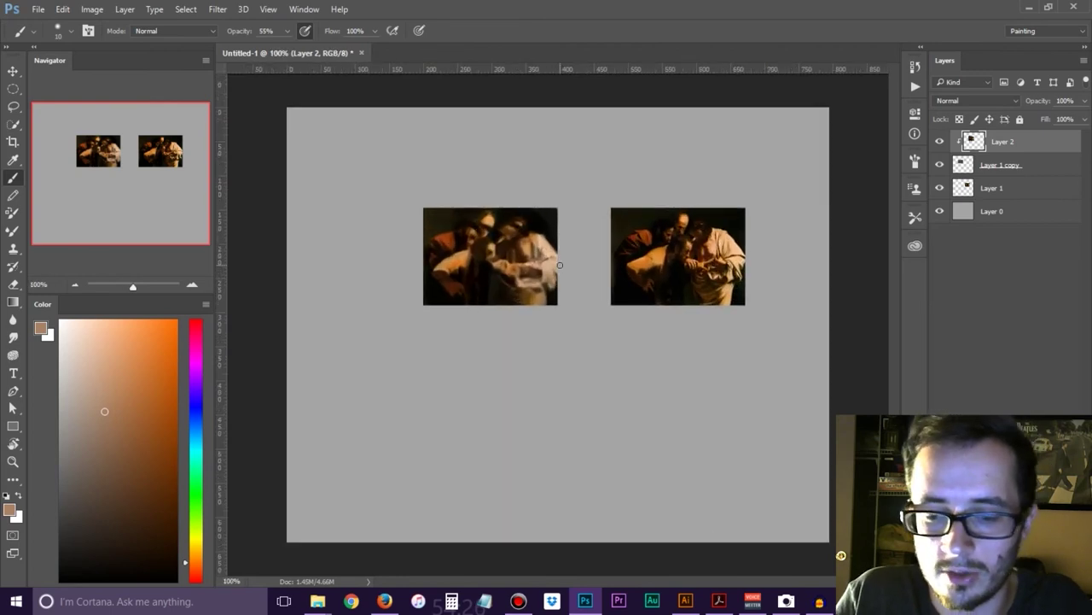
key("ctrl+minus")
key("ctrl+minus")
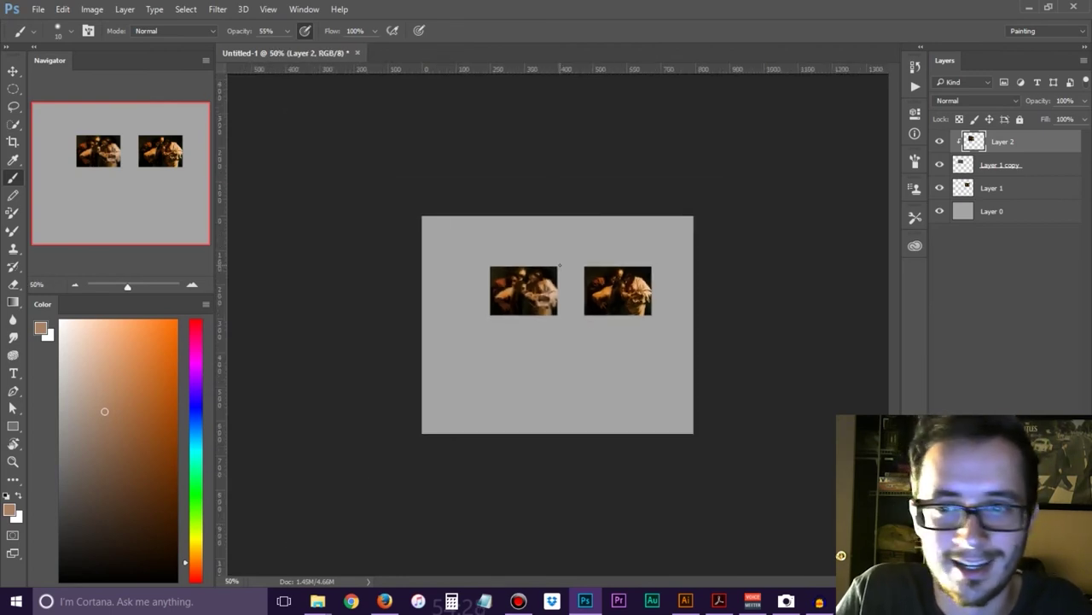
key("ctrl+plus")
key("ctrl+plus")
key("ctrl+minus")
key("ctrl+minus")
key("ctrl+minus")
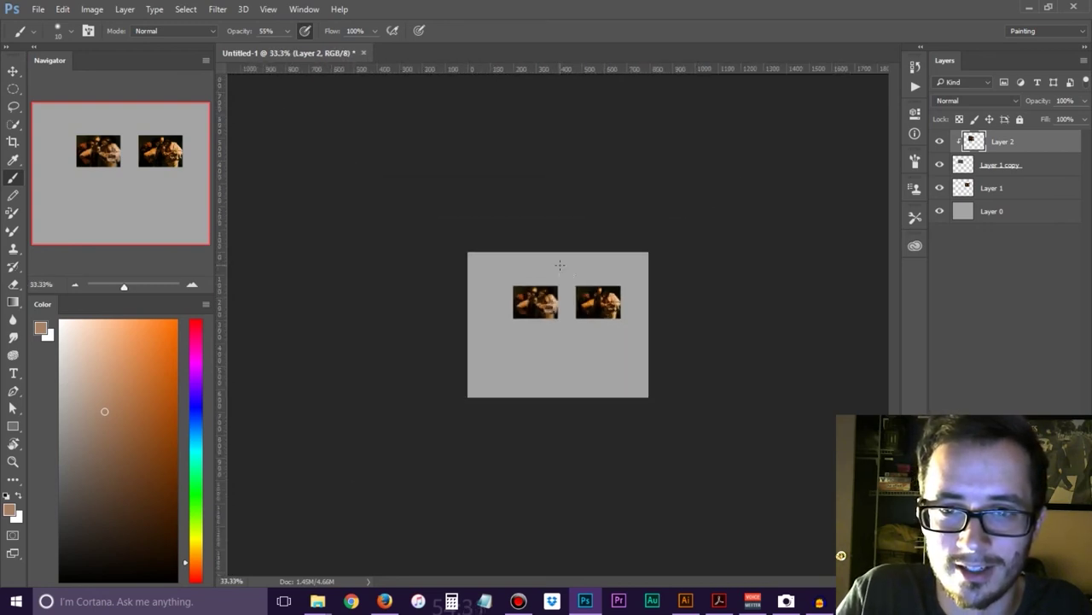
key("ctrl+plus")
key("ctrl+minus")
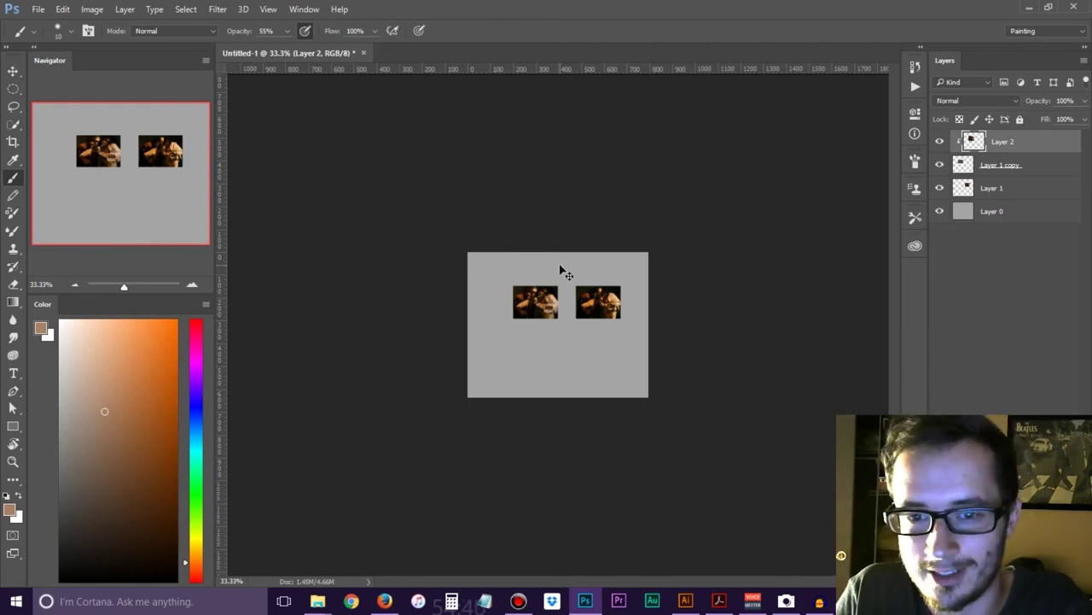
key("ctrl+plus")
key("ctrl+plus")
key("ctrl+plus")
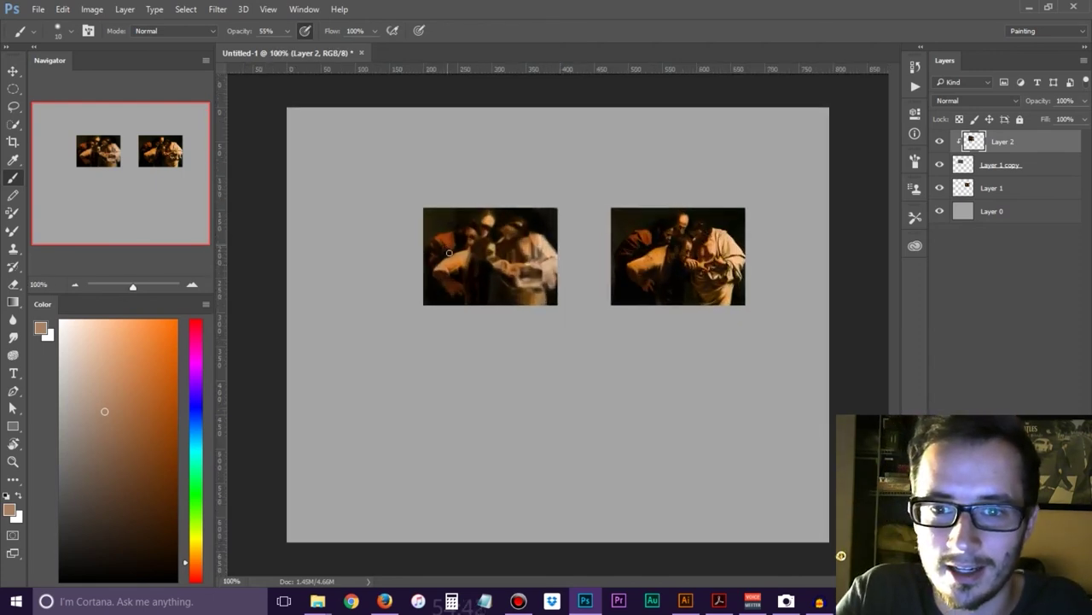
left_click(500, 299, "alt")
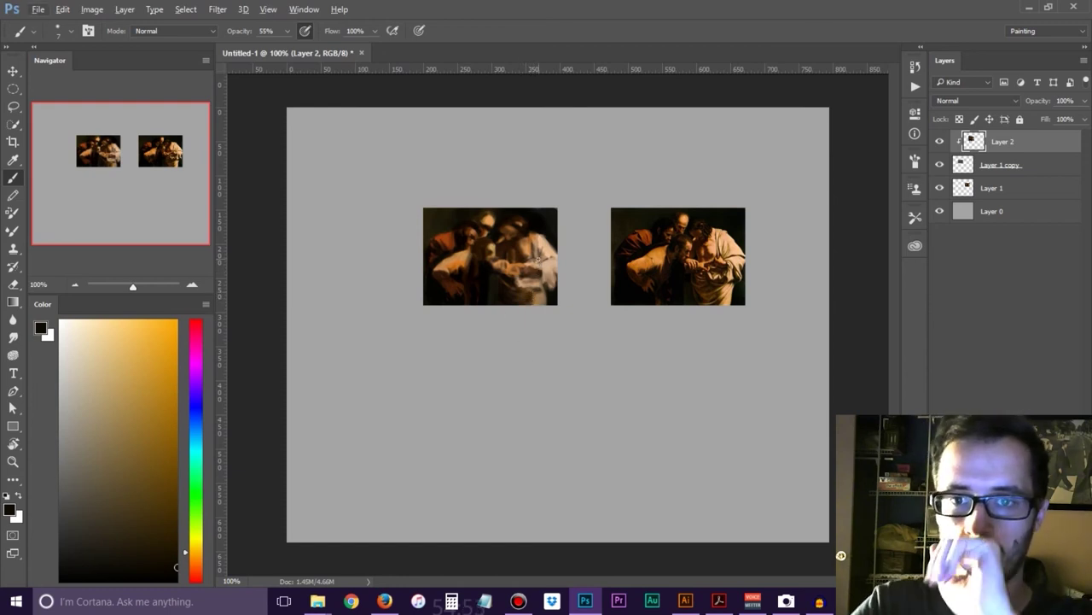
Raise the brush hardness to 32% in the brush tip settings
key("bracketright")
key("bracketright")
key("bracketright")
key("bracketright")
key("bracketright")
left_click_drag(639, 324, 636, 321)
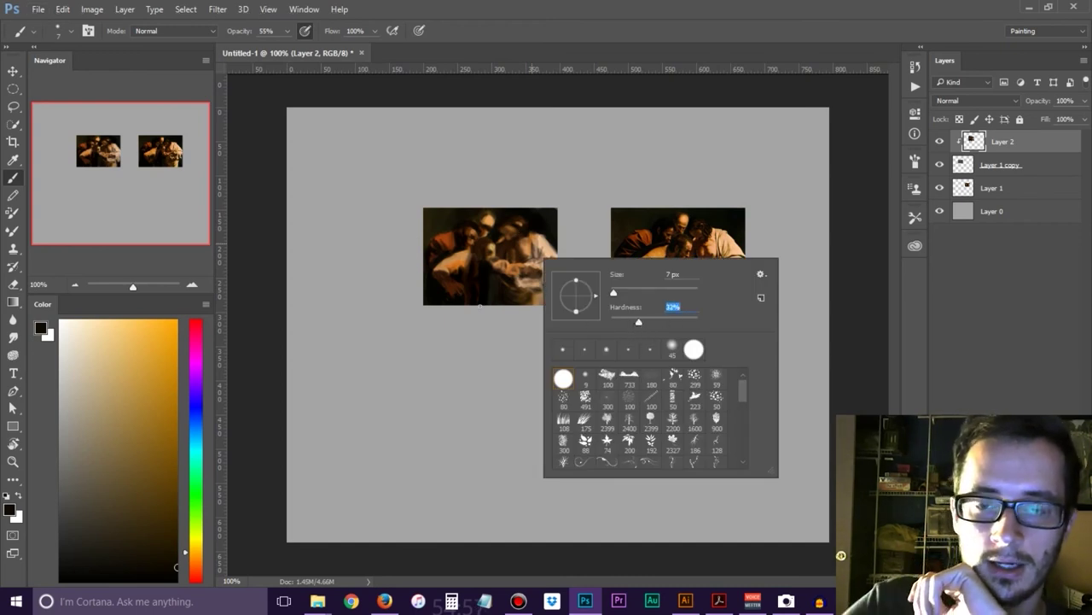
key("Return")
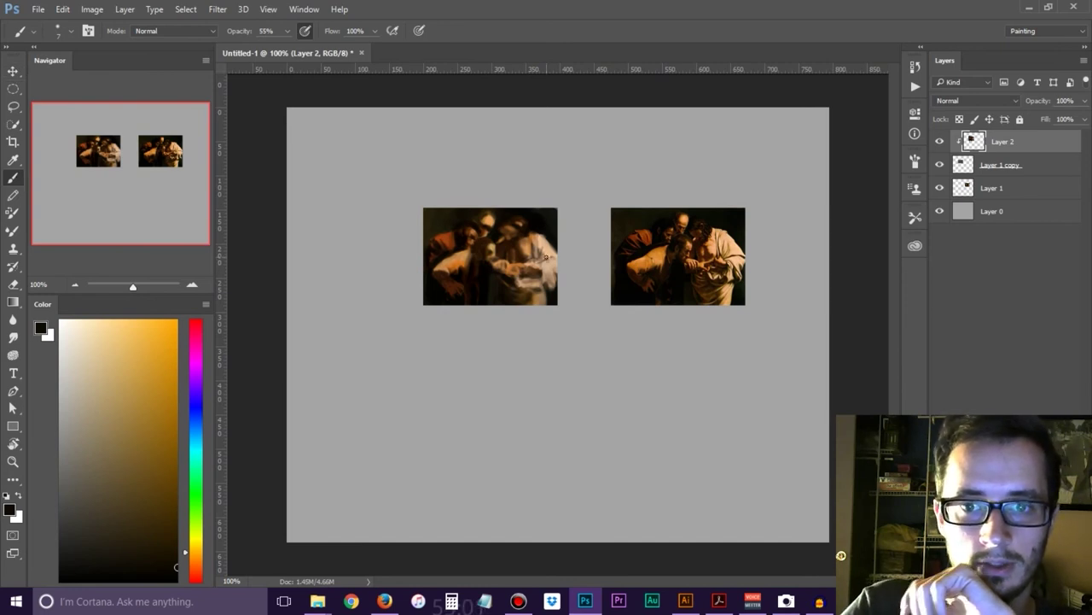
Sample tan and dark brown from the left study and dab dark paint onto its upper right
left_click(551, 265, "alt")
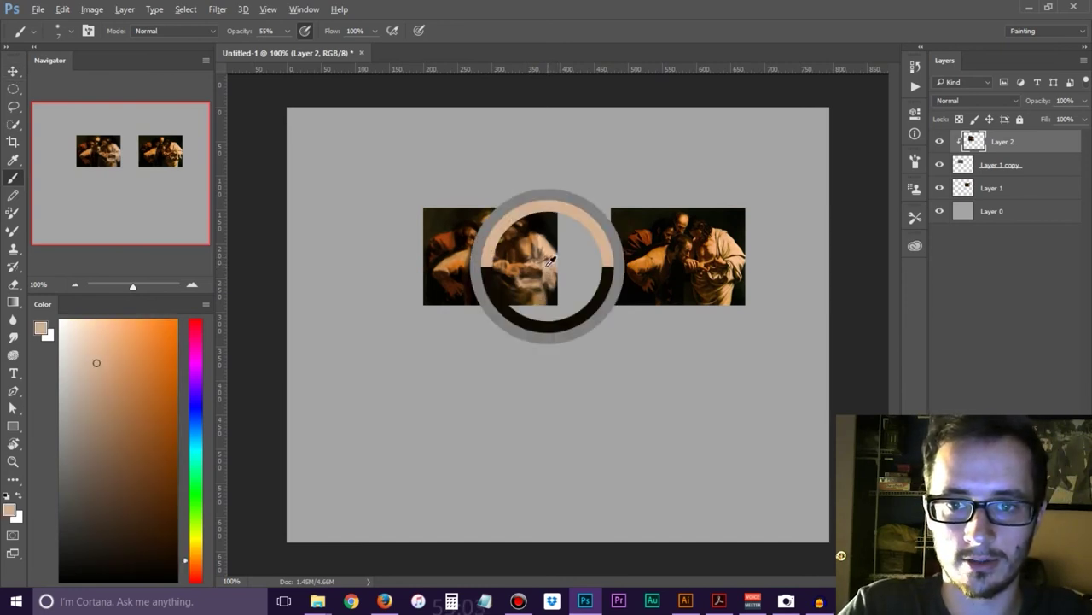
left_click(551, 264, "alt")
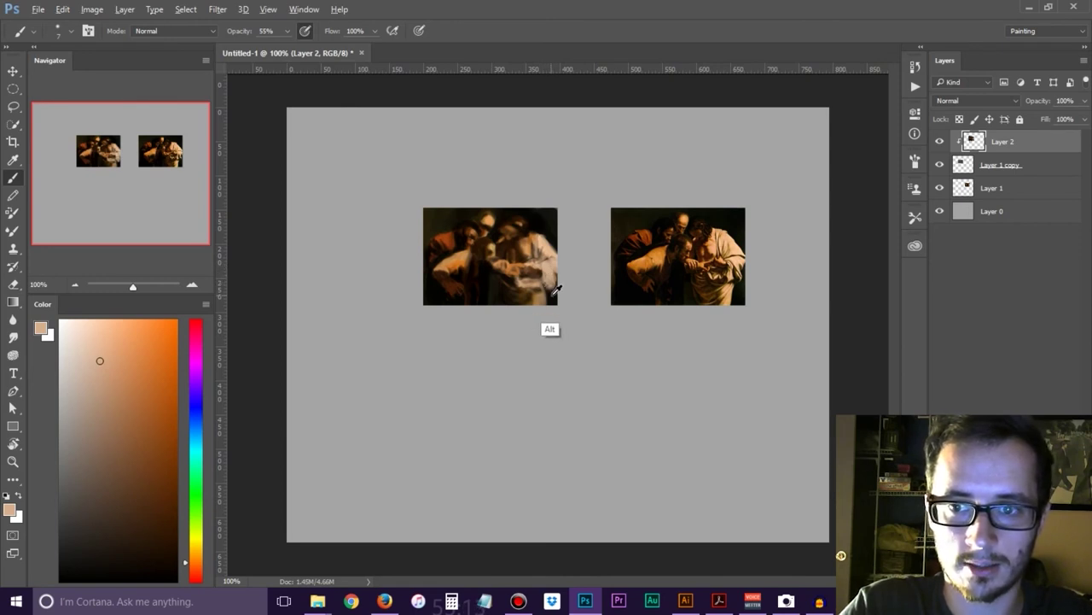
left_click(547, 284, "alt")
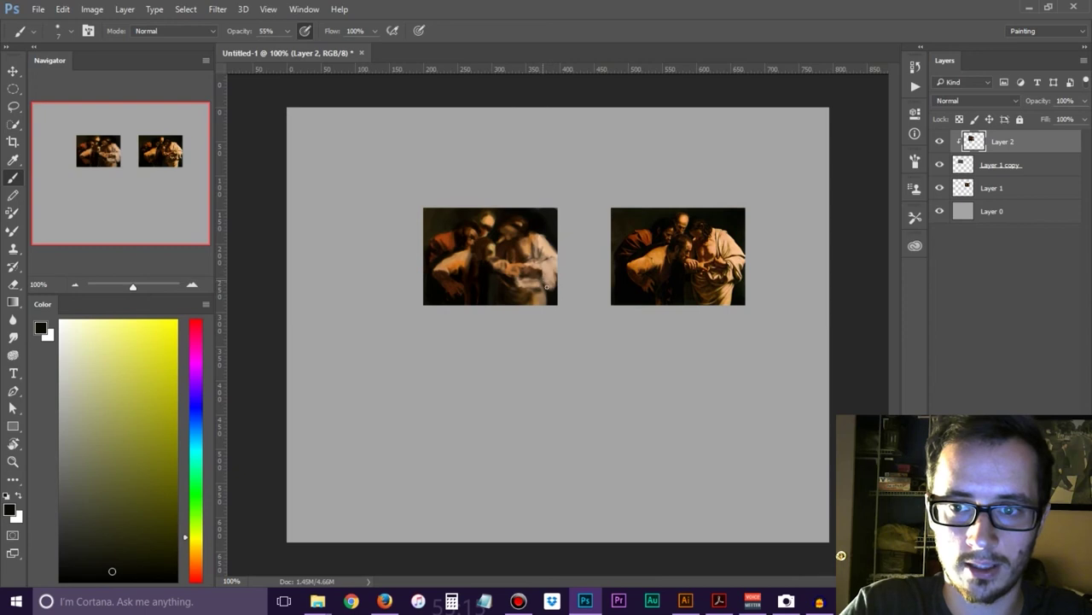
left_click(547, 281, "alt")
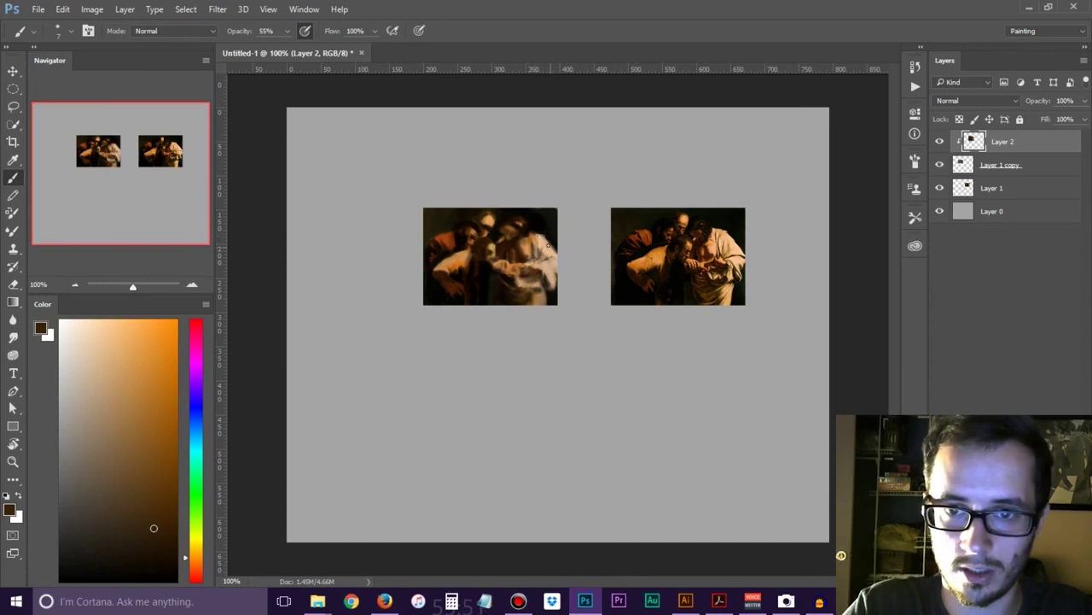
mouse_move(547, 242)
left_mouse_down()
mouse_move(542, 231)
mouse_move(553, 244)
left_mouse_up()
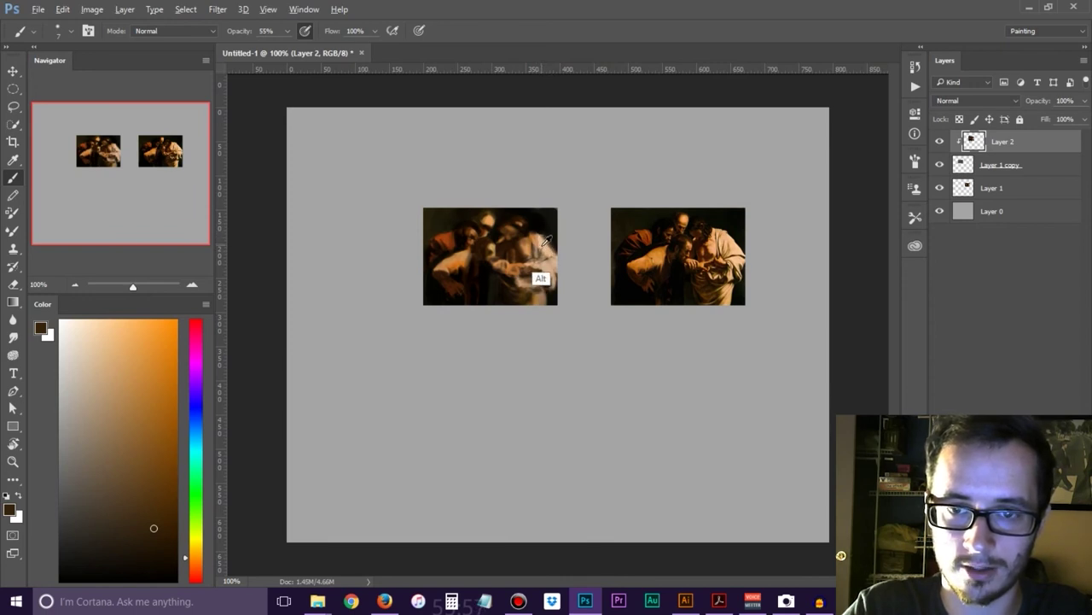
left_click(531, 274, "alt")
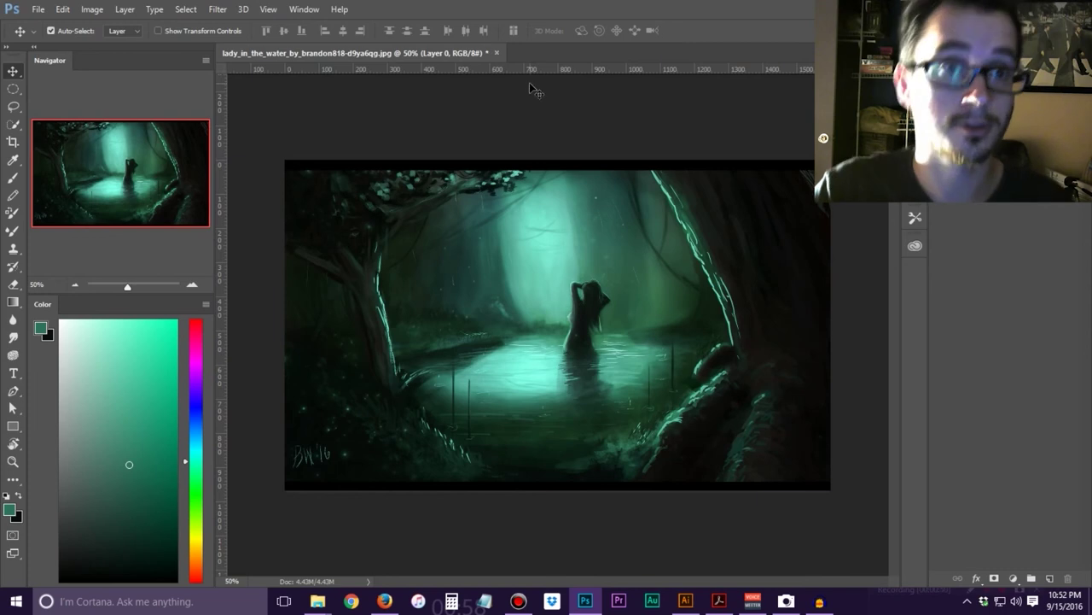
left_click(39, 10)
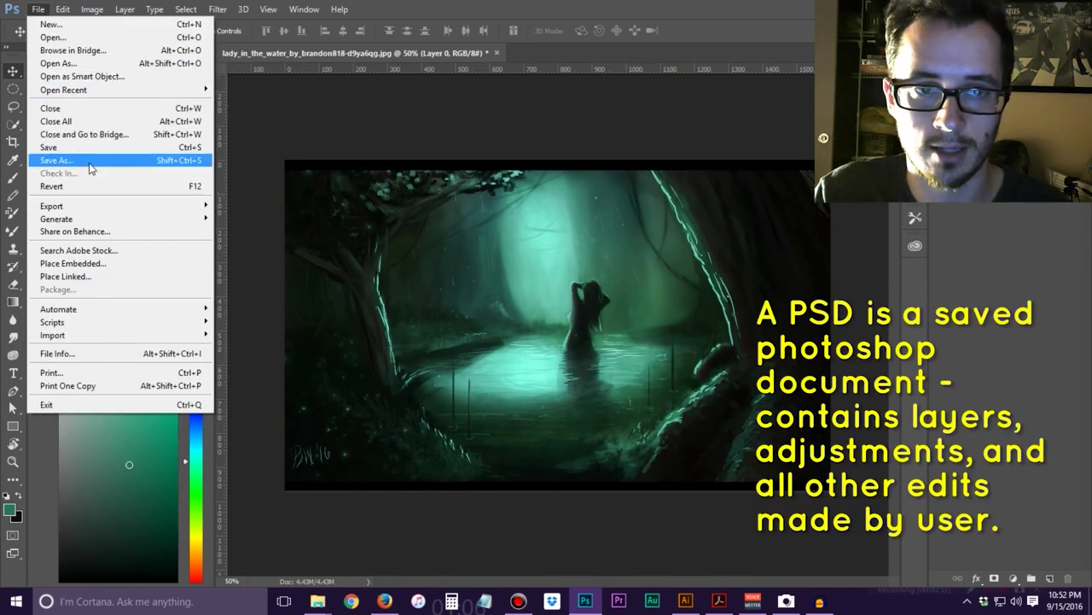
left_click(90, 162)
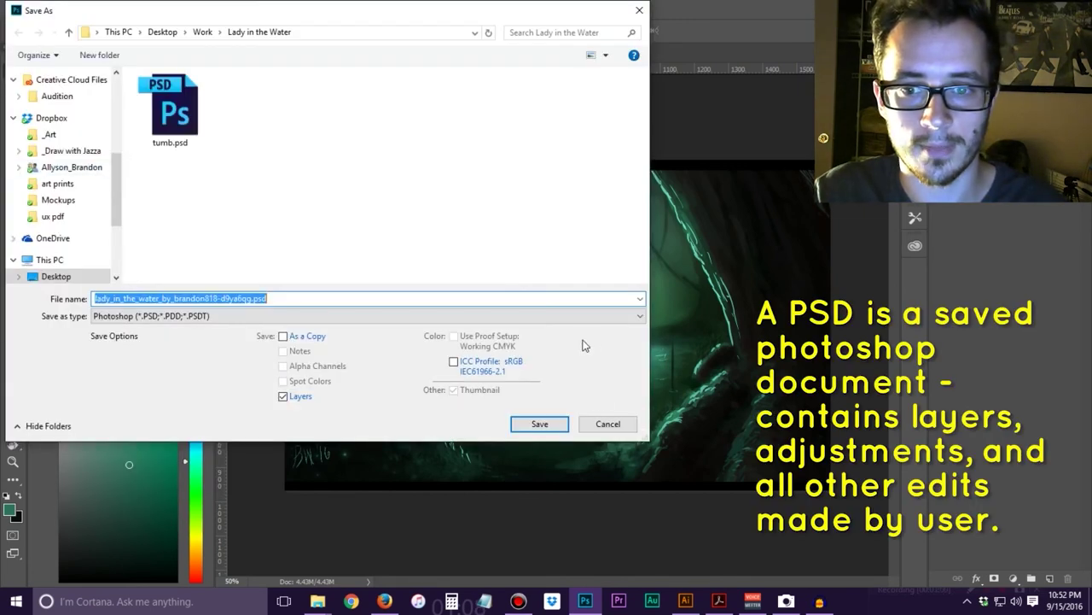
left_click(614, 425)
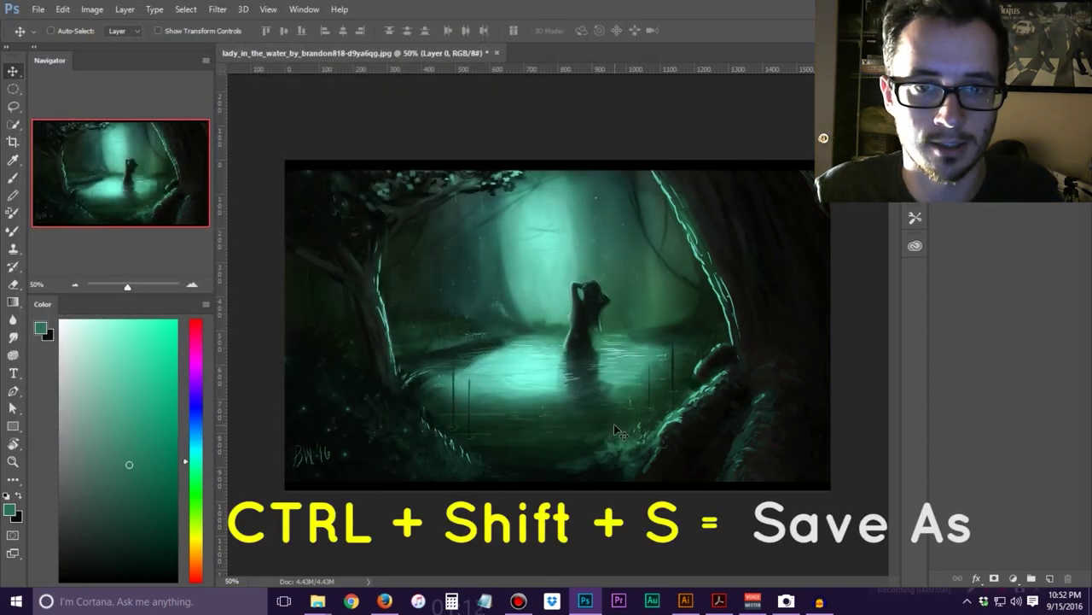
key("ctrl+shift+s")
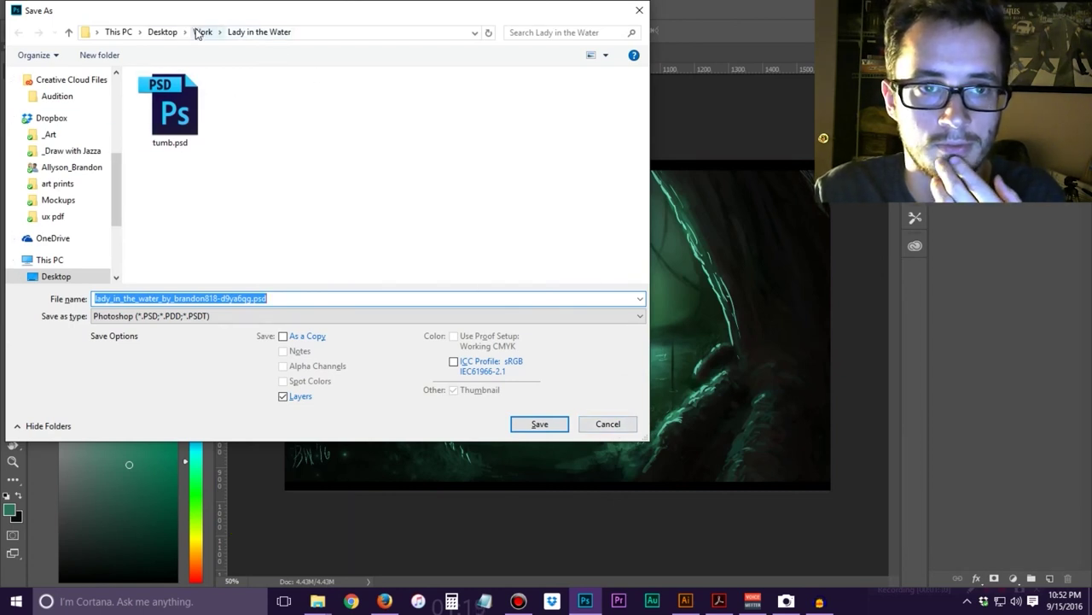
scroll(51, 120, "up", 5)
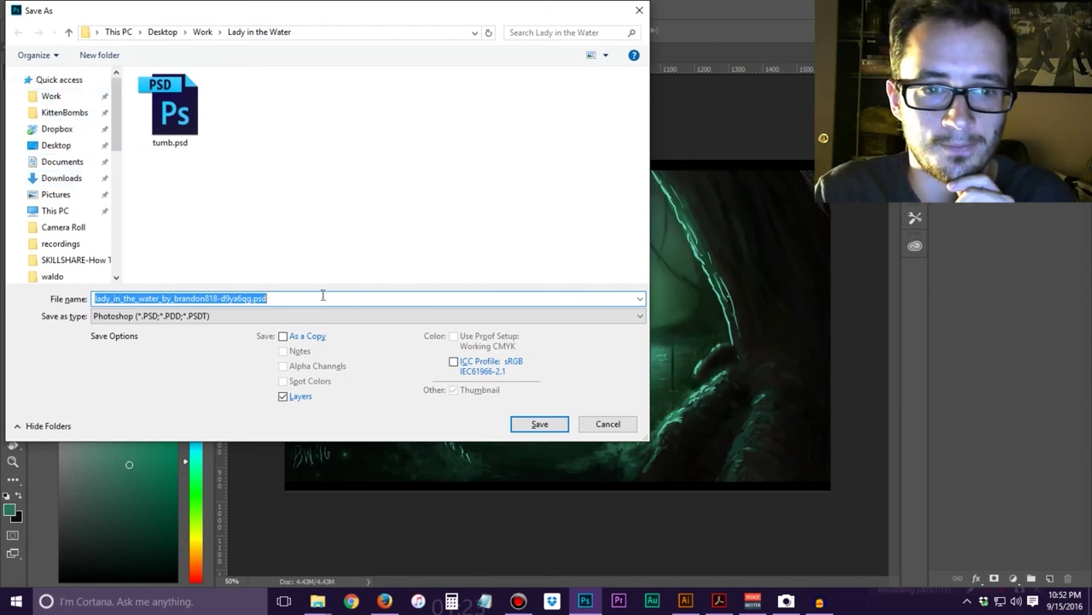
type("fdfsdf")
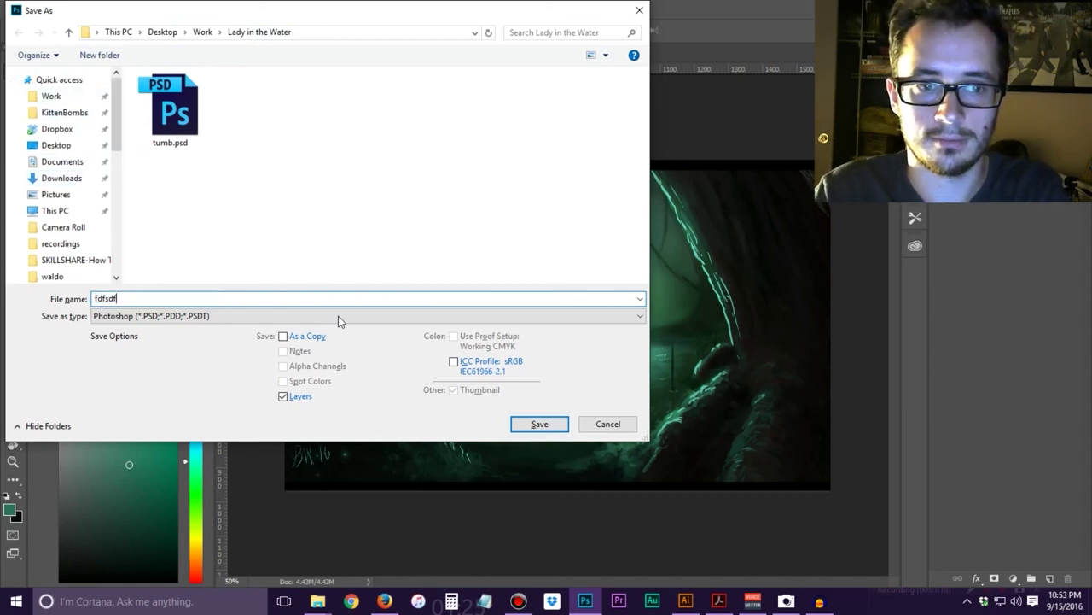
left_click(538, 424)
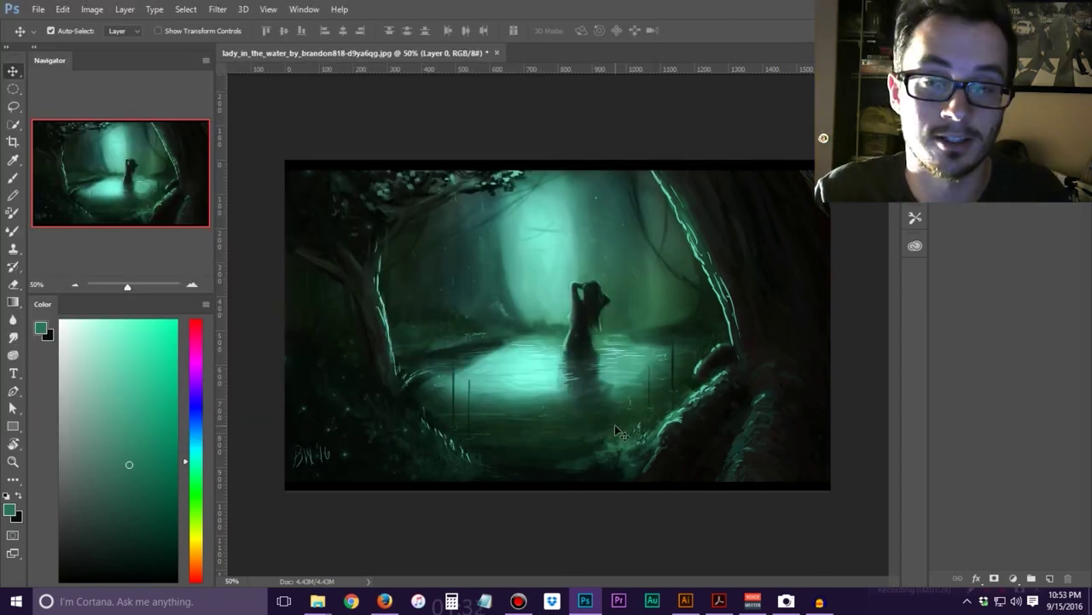
left_click(38, 10)
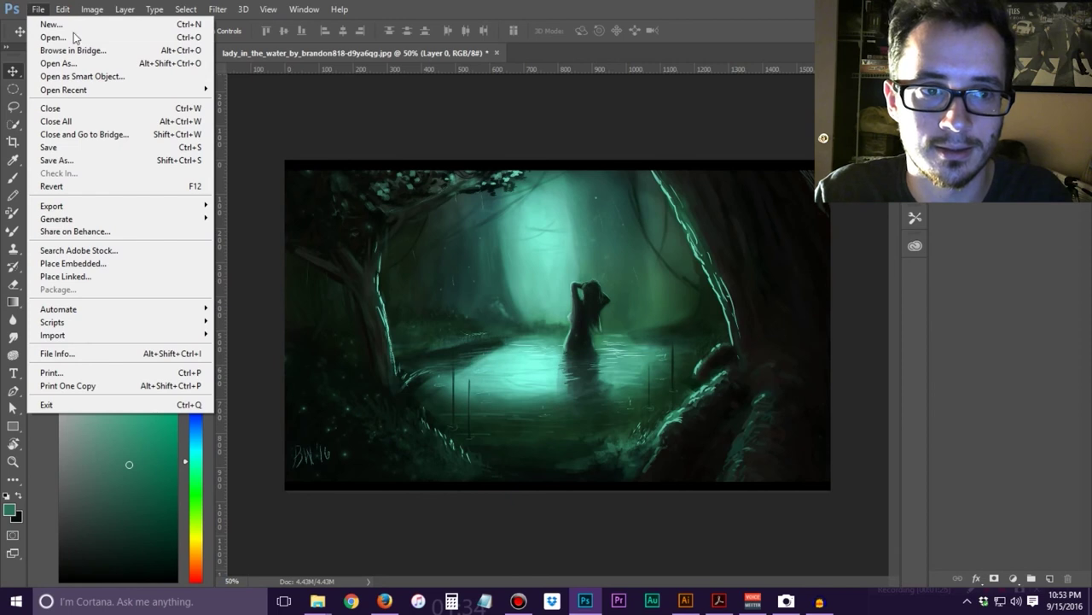
left_click(74, 161)
left_click(410, 316)
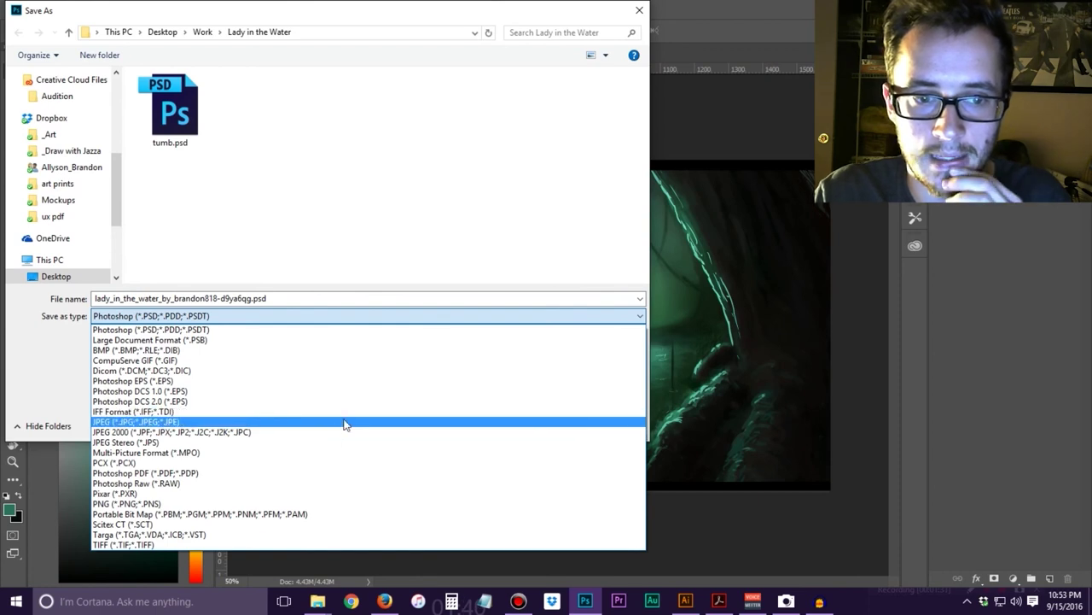
left_click(234, 316)
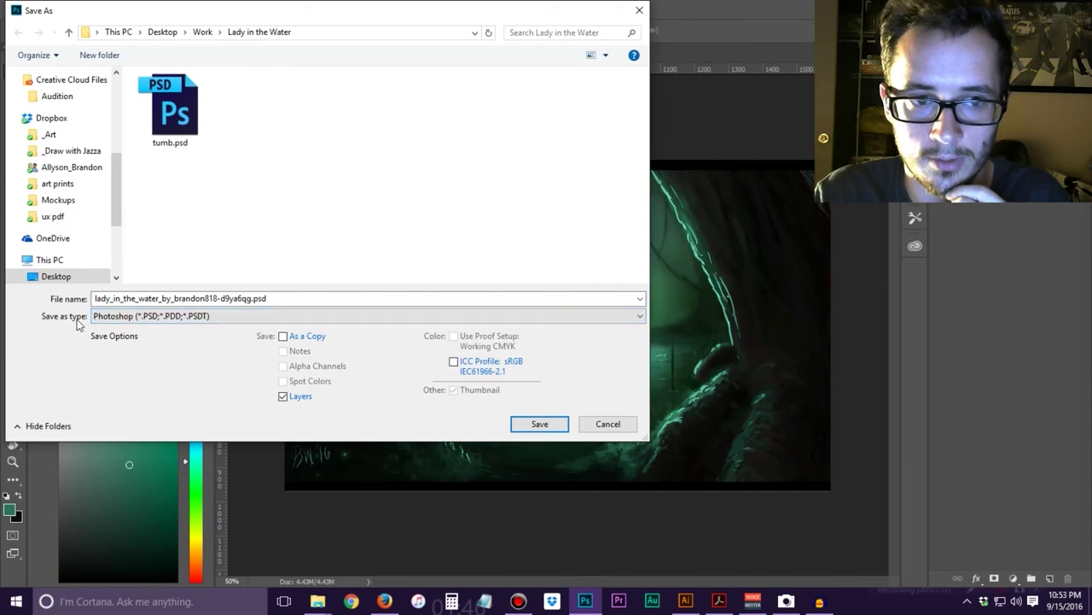
left_click(124, 317)
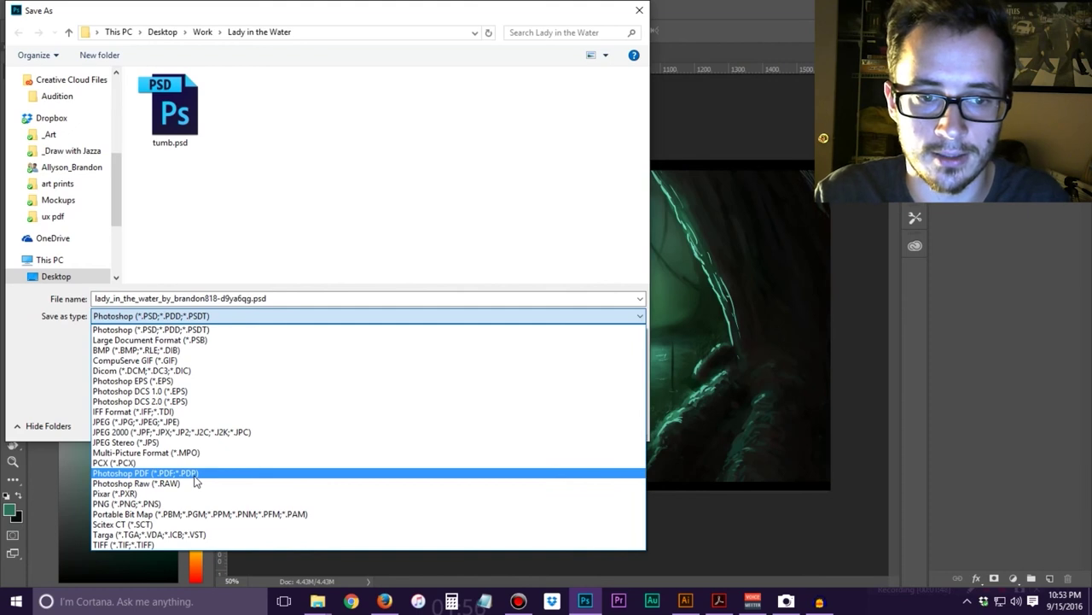
key("Escape")
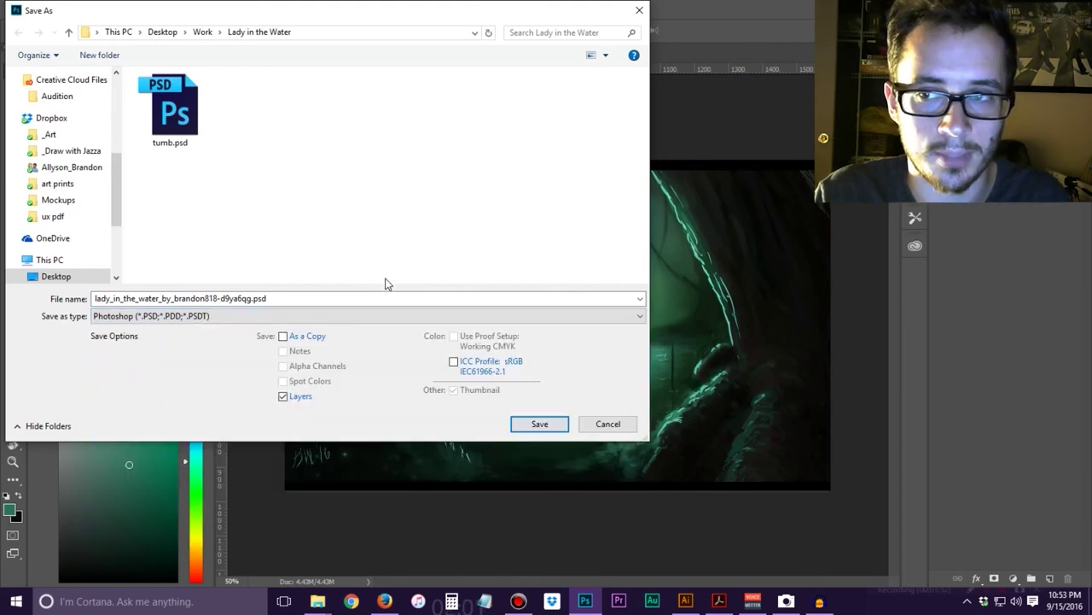
left_click(607, 424)
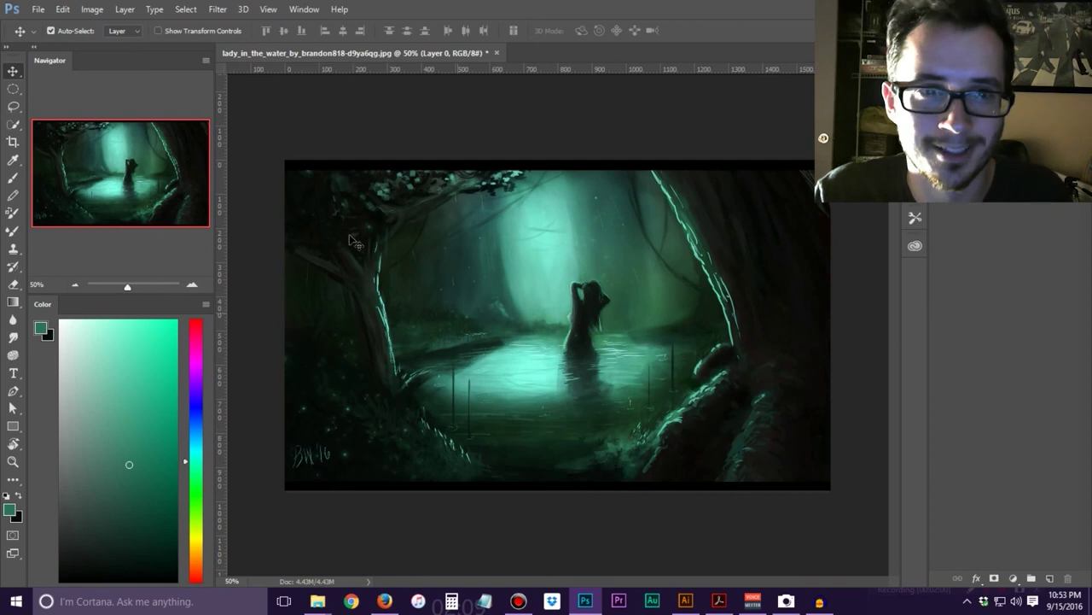
Choose CMYK Color from the Image > Mode submenu for the forest painting
left_click(100, 19)
mouse_move(218, 10)
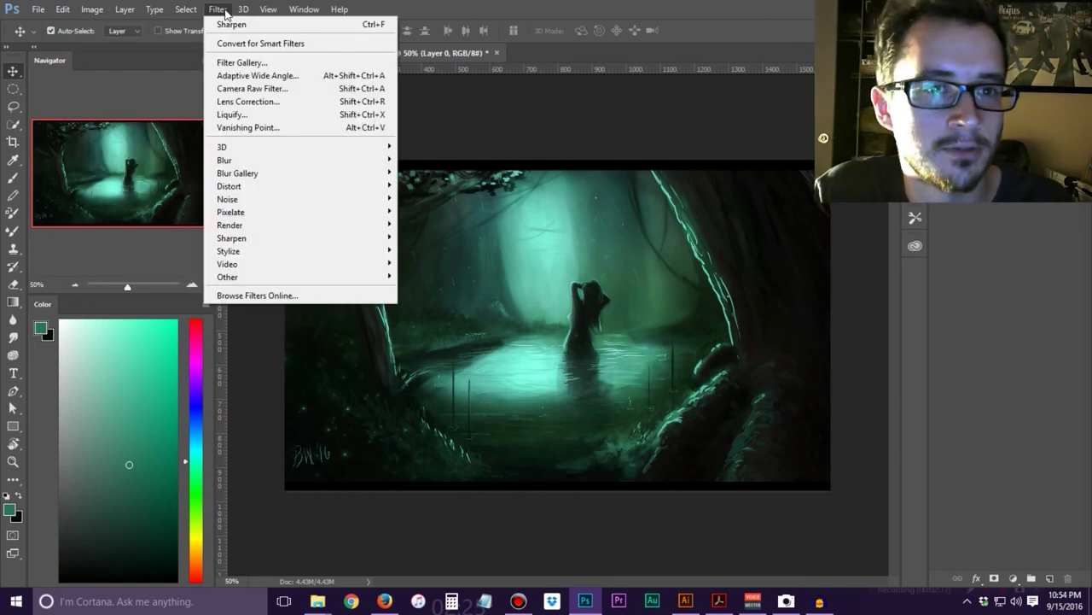
mouse_move(129, 12)
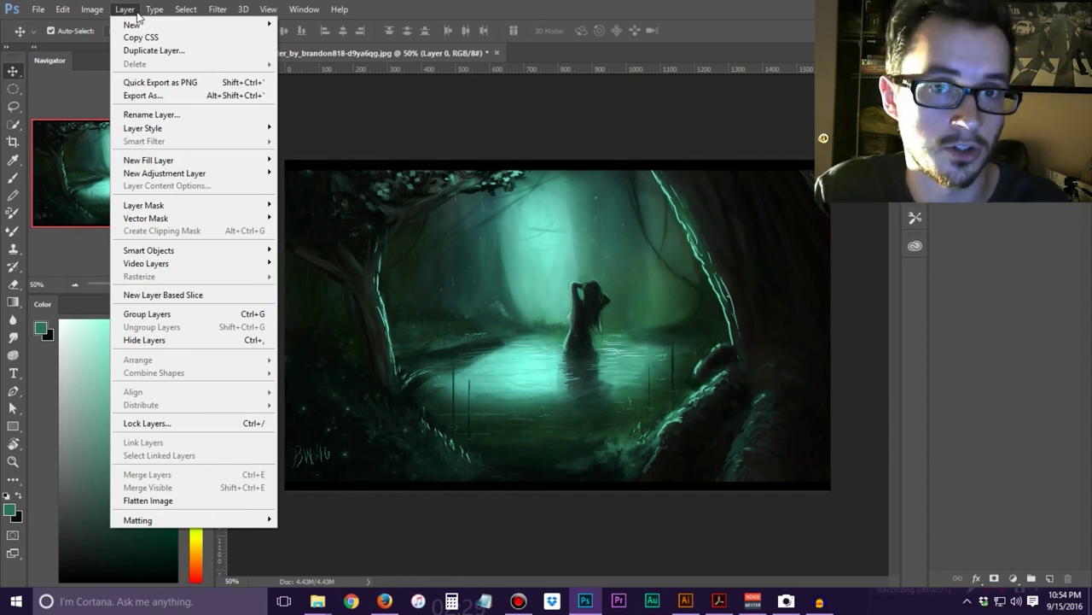
mouse_move(168, 5)
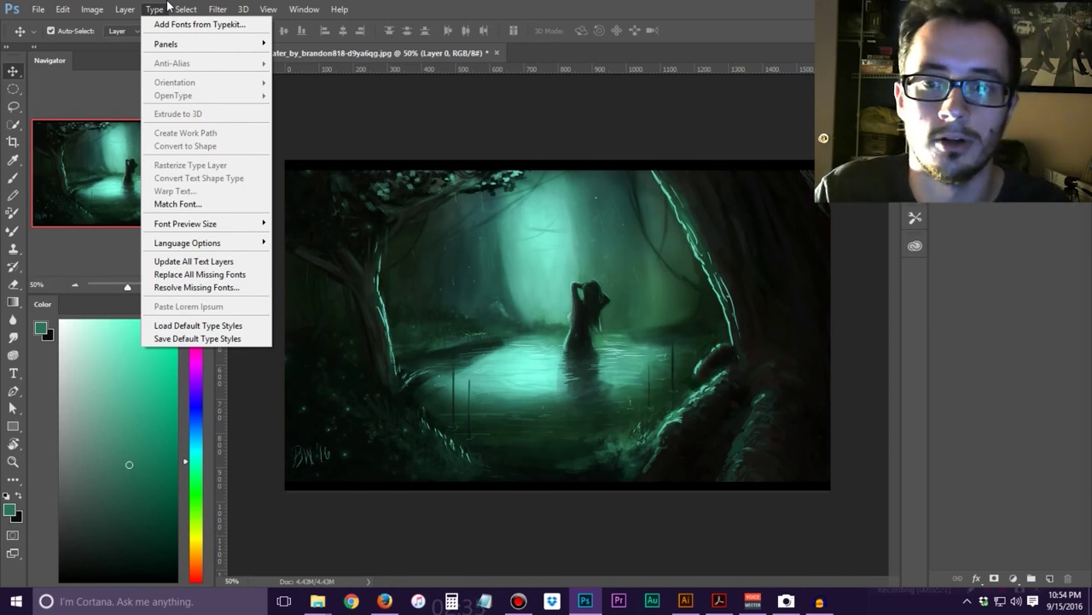
mouse_move(96, 10)
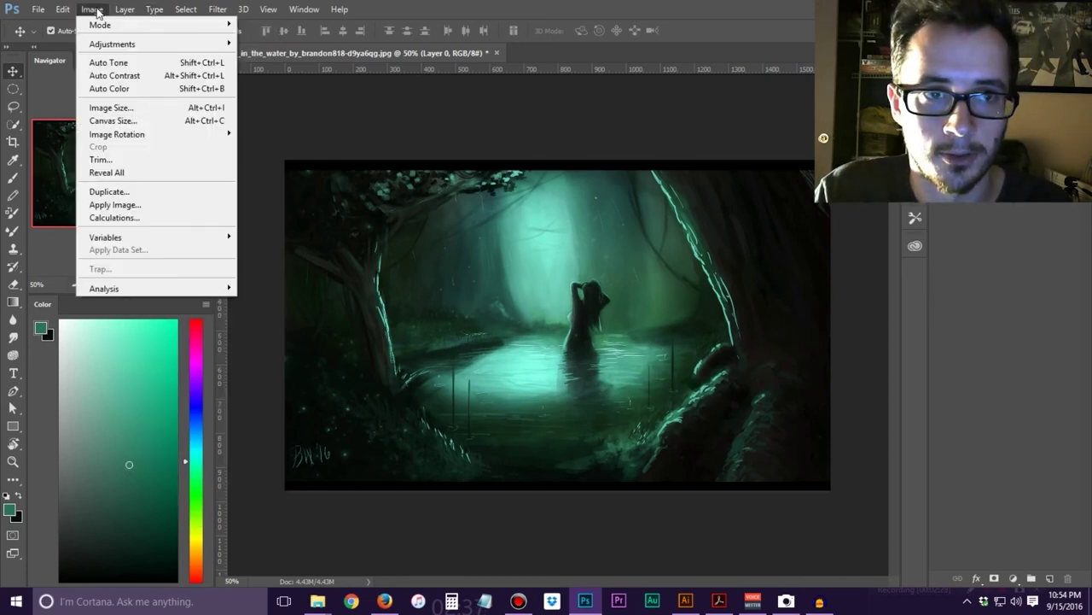
mouse_move(122, 45)
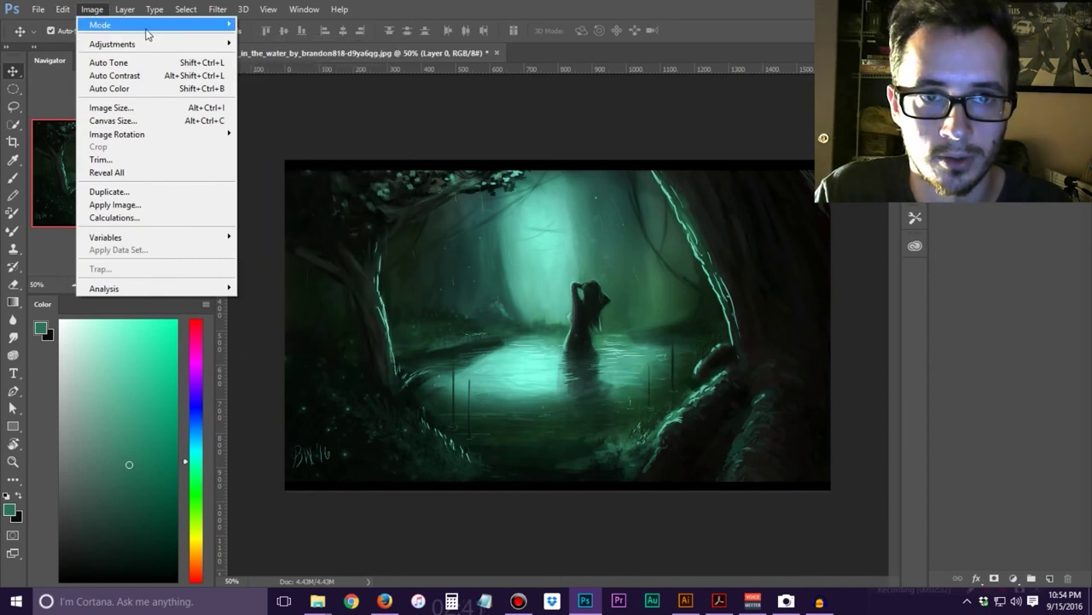
mouse_move(149, 32)
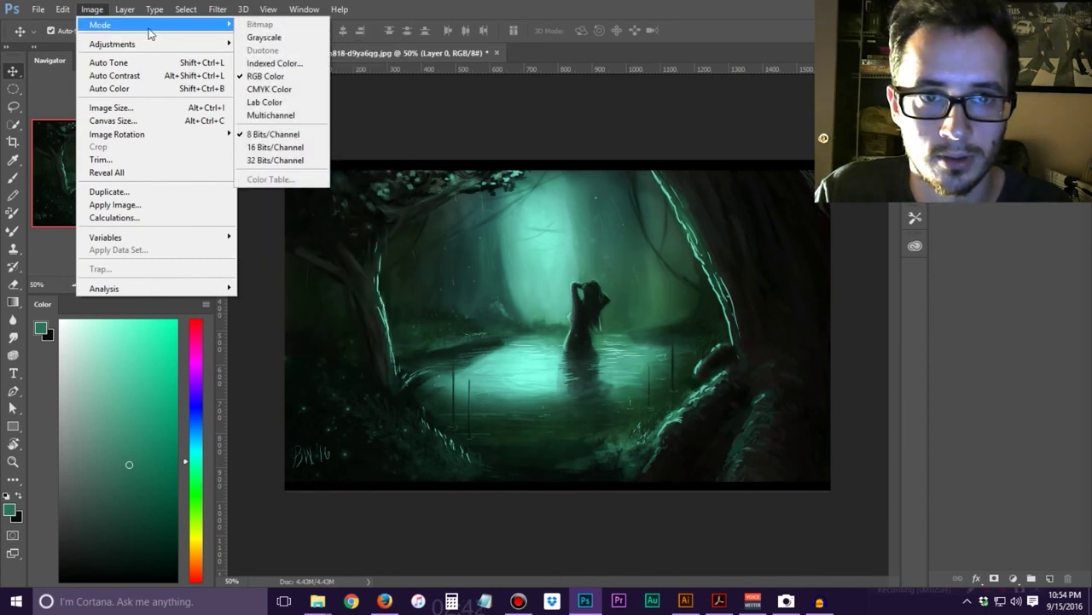
left_click(269, 89)
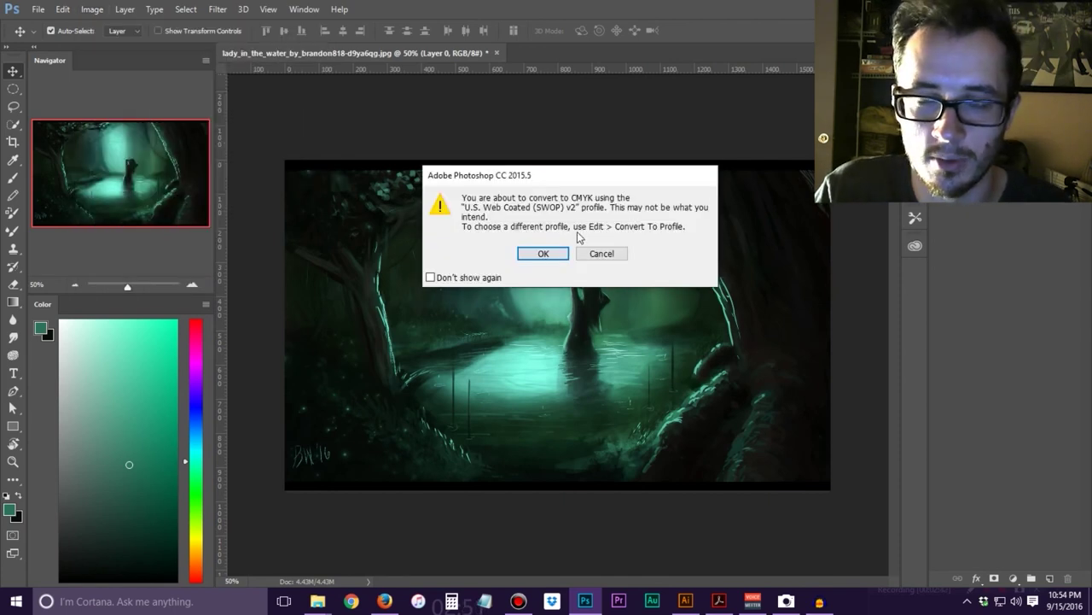
Confirm the CMYK conversion warning, then undo the conversion
left_click(541, 253)
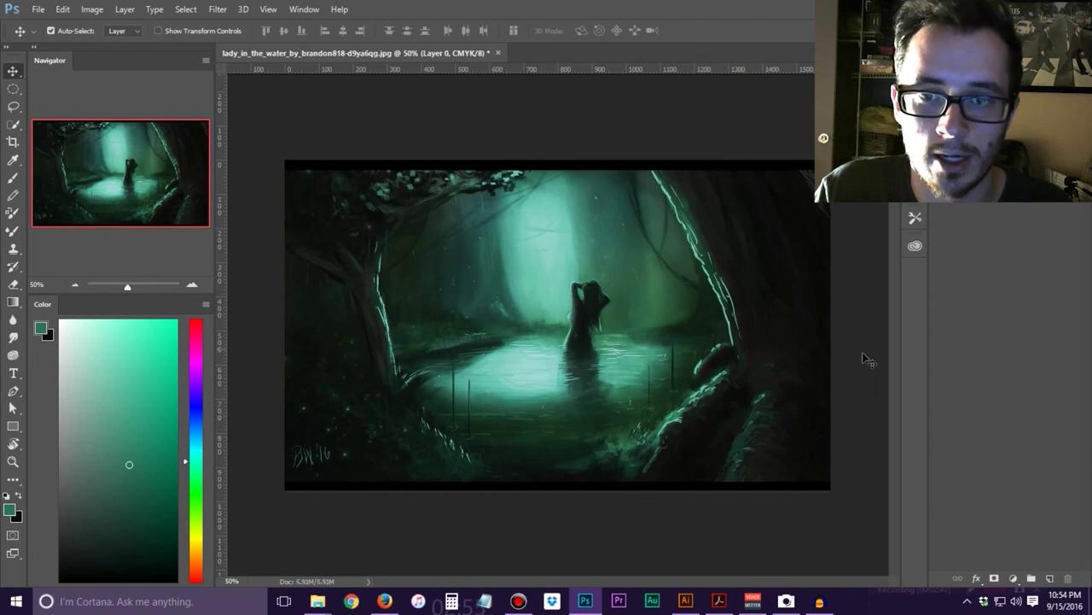
key("ctrl+z")
key("ctrl+z")
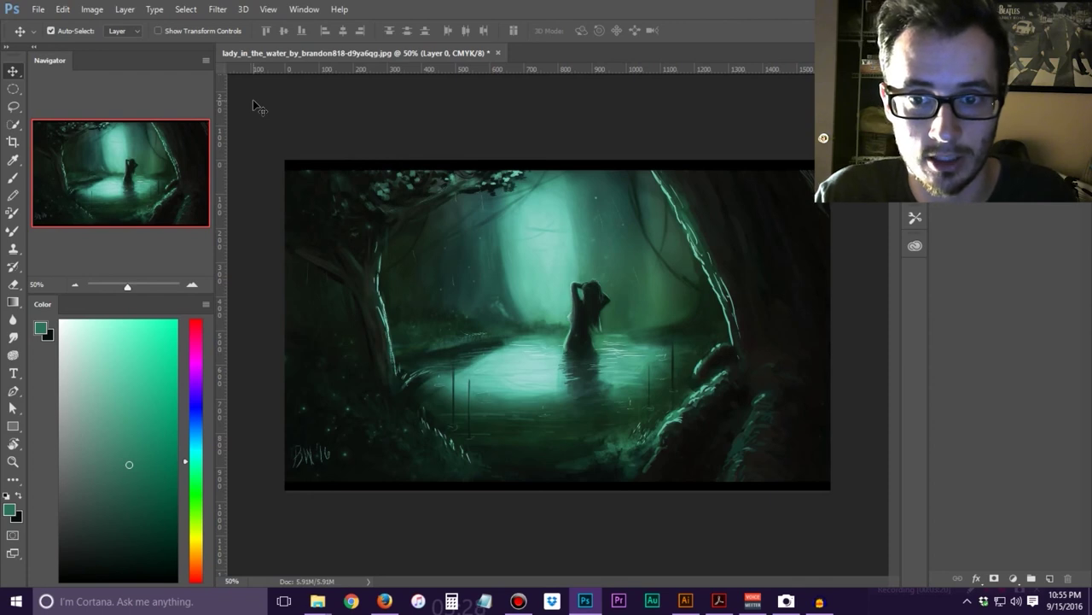
left_click(39, 11)
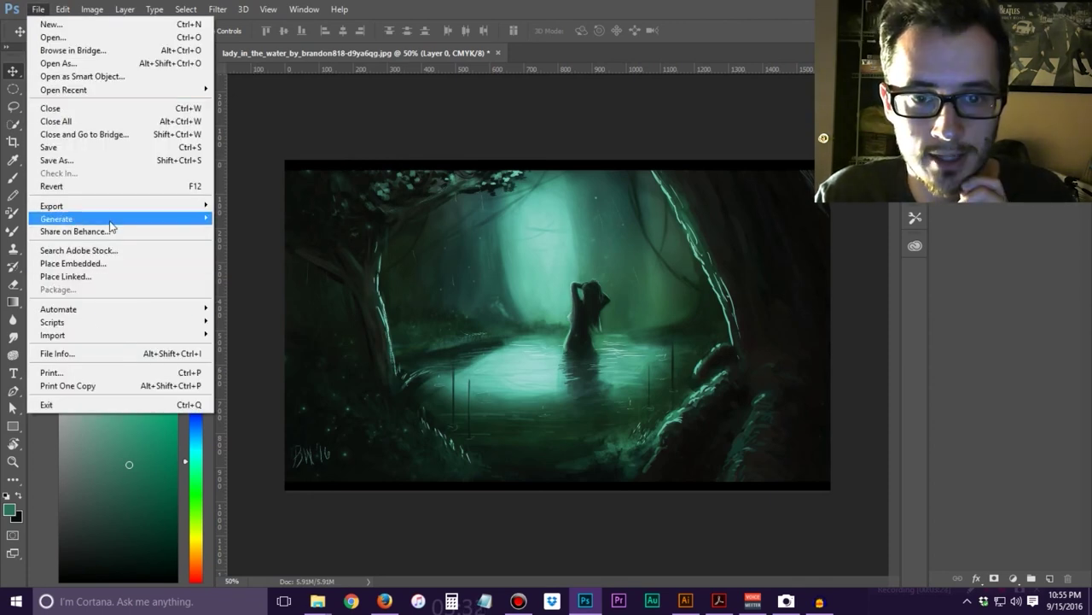
Save the painting as a Photoshop PDF through Save As with As a Copy ticked
left_click(96, 160)
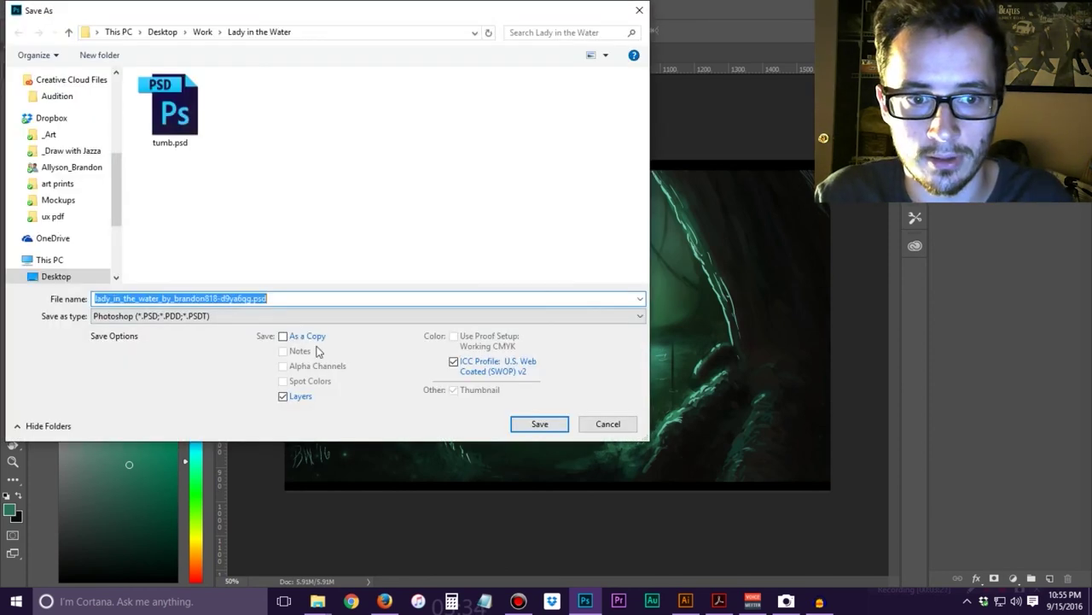
left_click(290, 315)
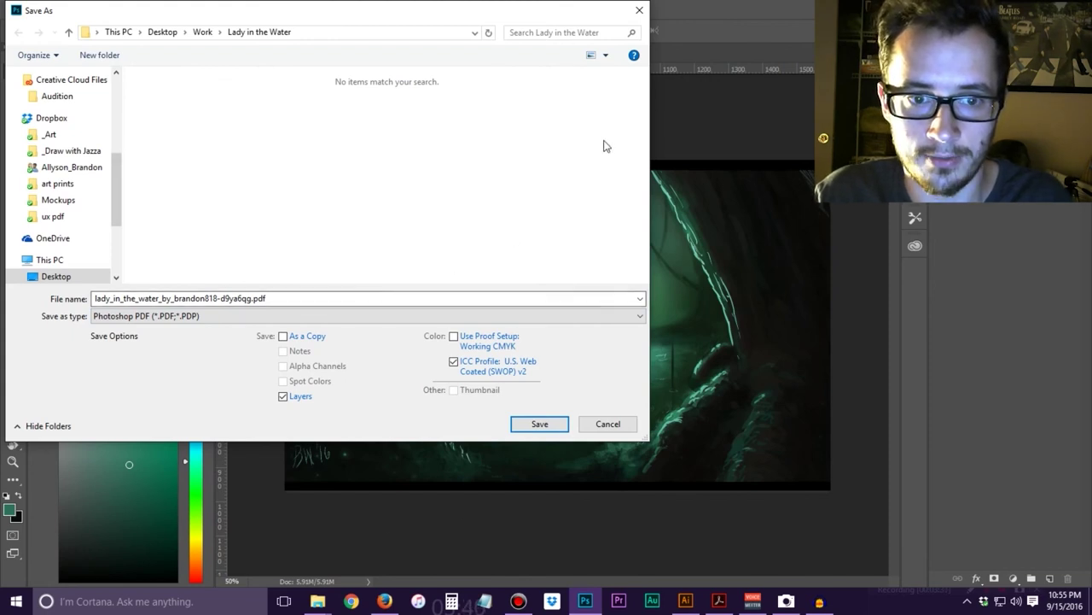
left_click(285, 338)
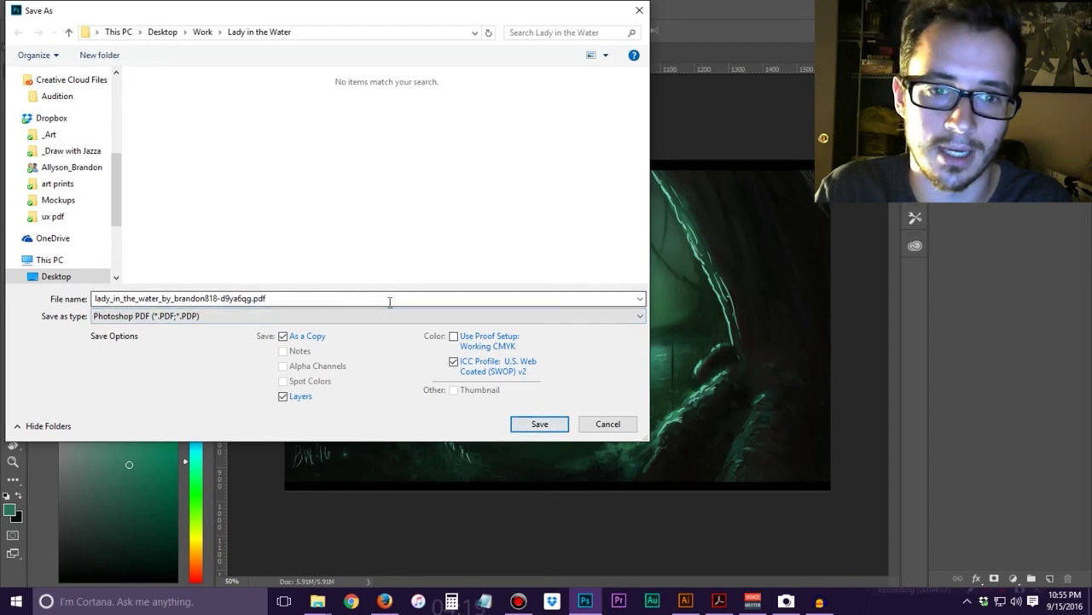
left_click(310, 338)
triple_click(125, 299)
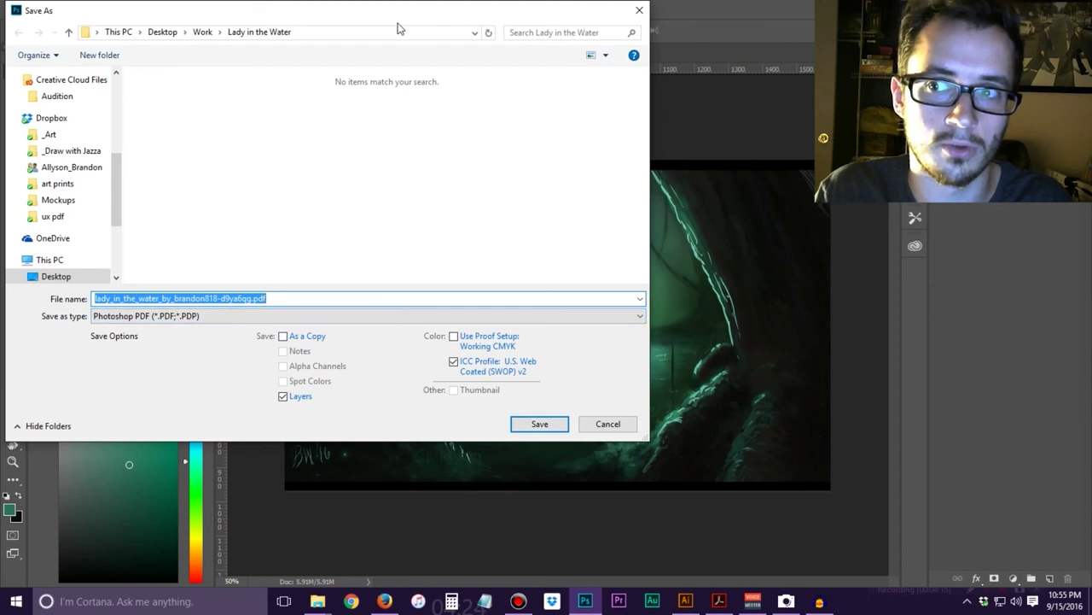
left_click(297, 338)
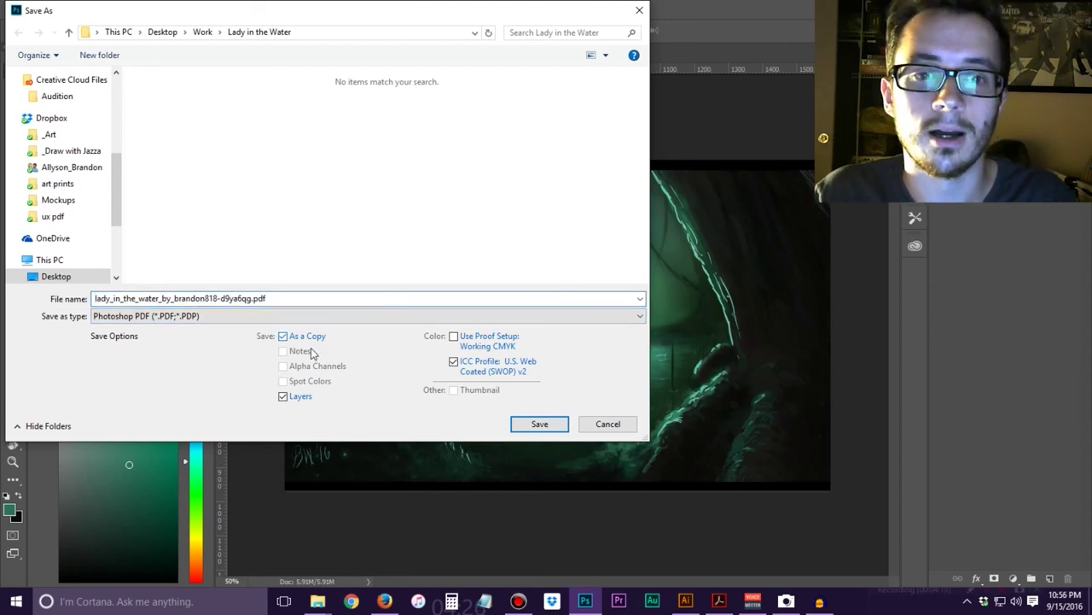
left_click(540, 431)
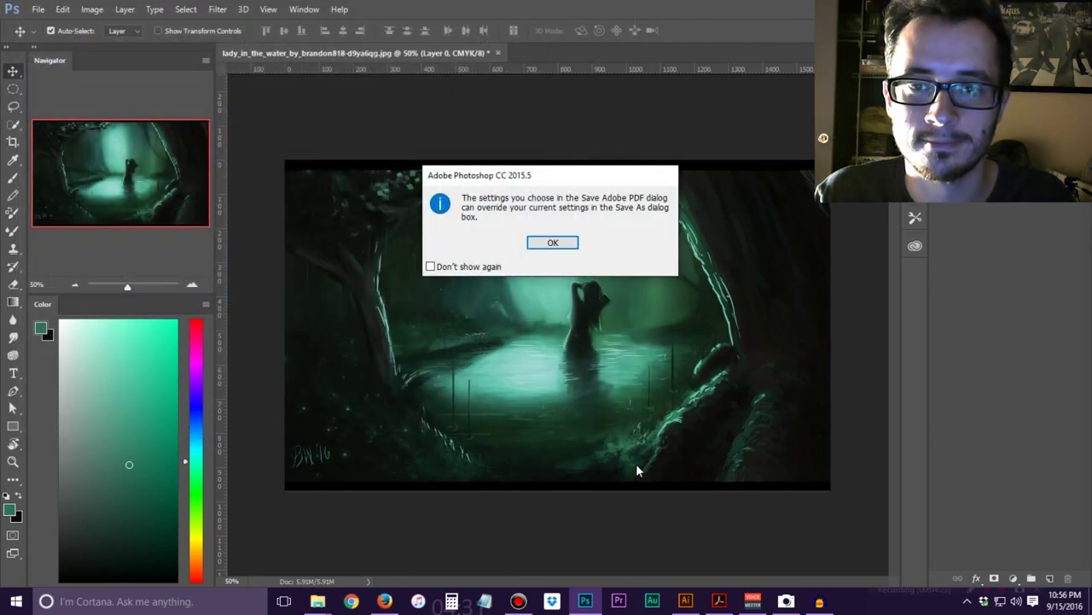
Save the PDF using [High Quality Print] with Preserve Photoshop Editing Capabilities unchecked
left_click(559, 244)
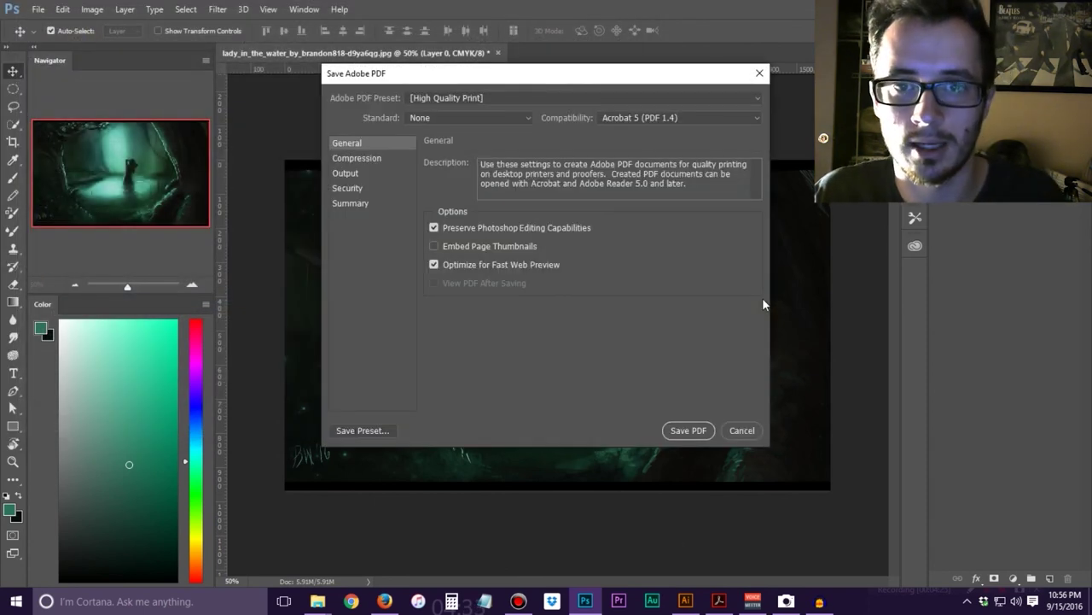
left_click(510, 99)
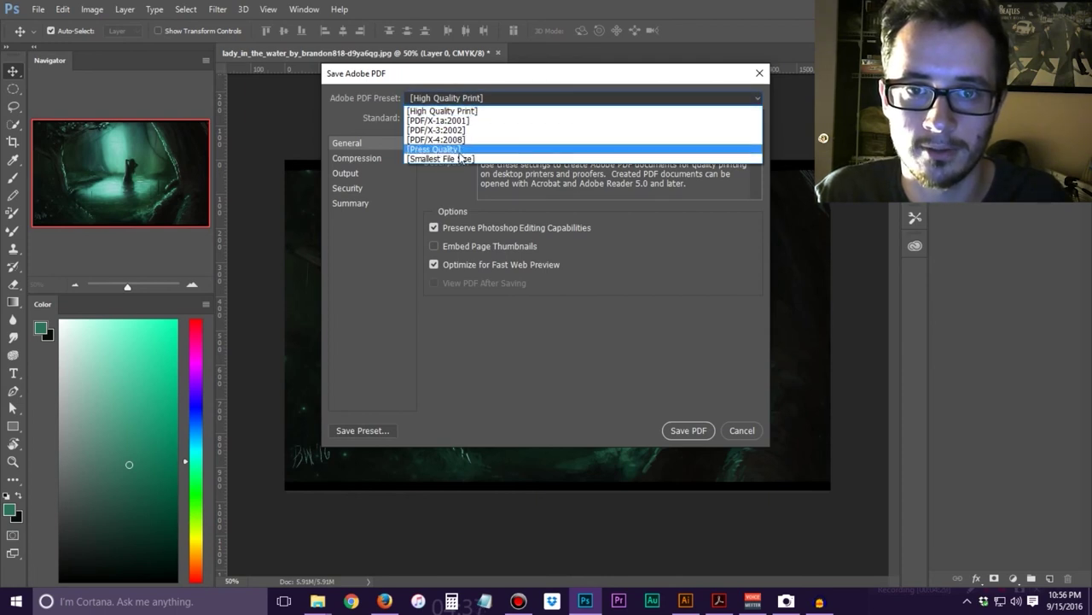
left_click(479, 112)
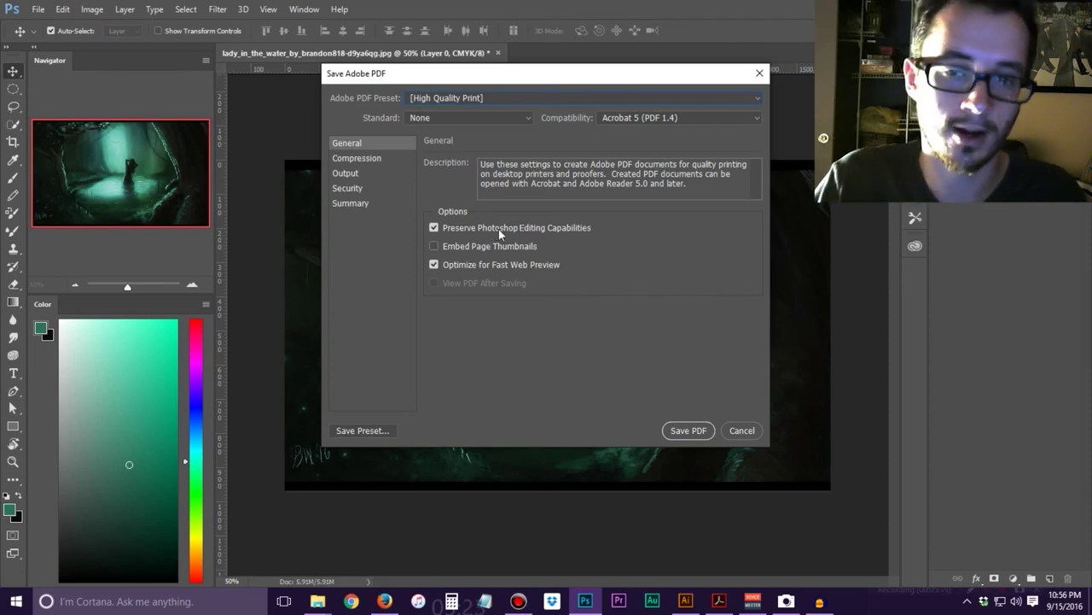
left_click(433, 228)
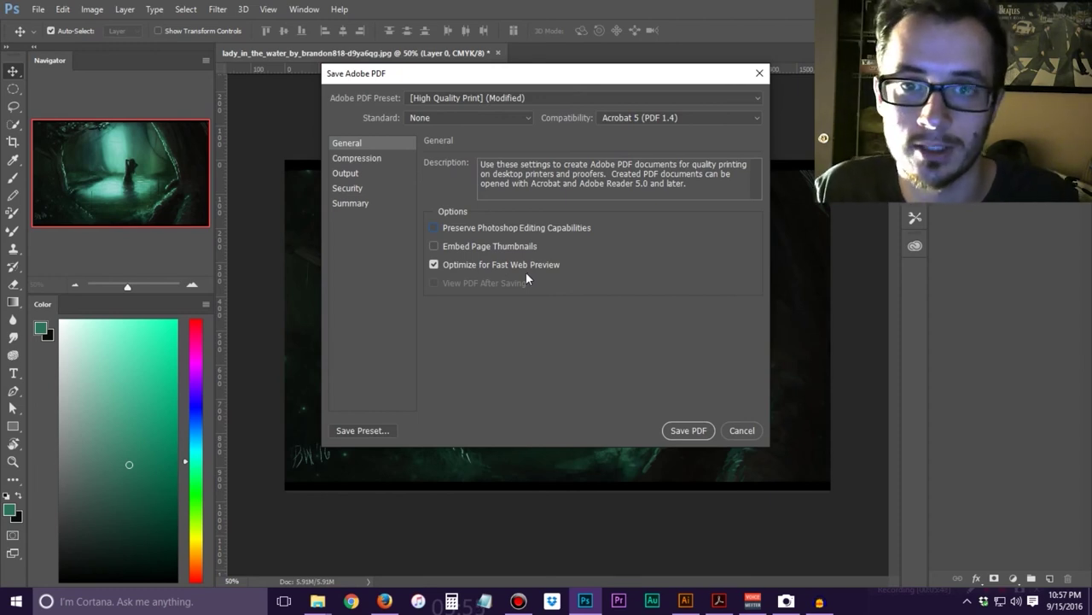
left_click(702, 432)
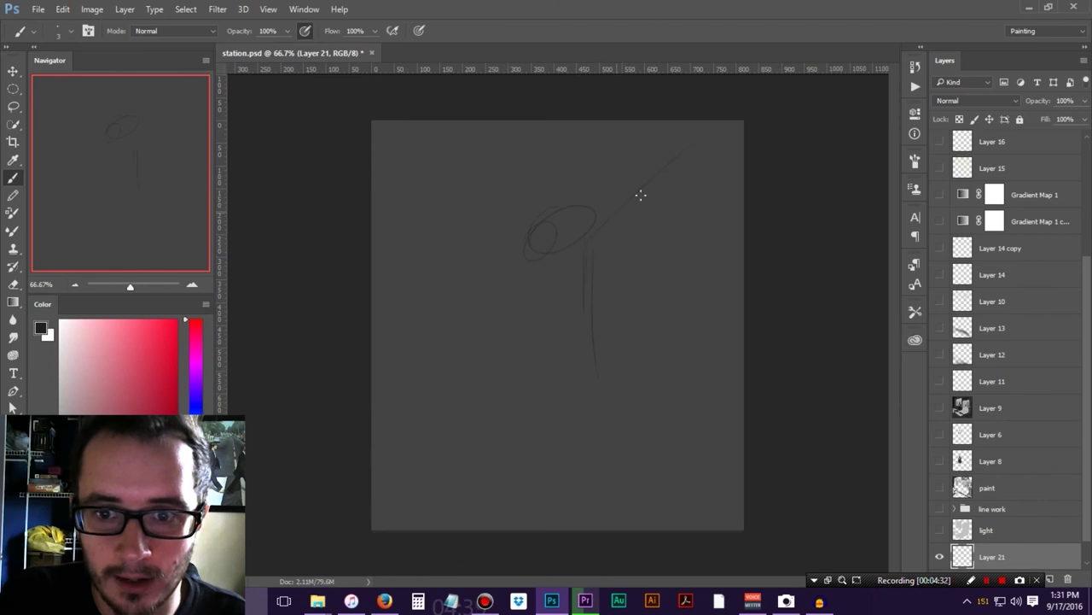
mouse_move(759, 199)
left_mouse_down()
mouse_move(652, 223)
mouse_move(604, 217)
left_mouse_up()
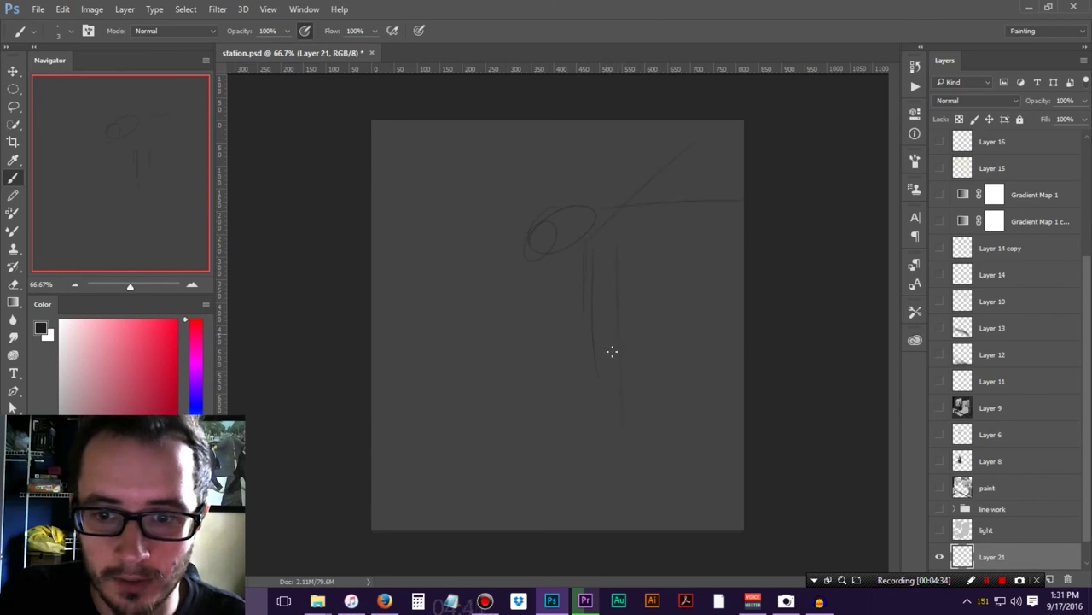
Check the brush settings, add a stroke beside the circle, then delete Layer 21
right_click(493, 365)
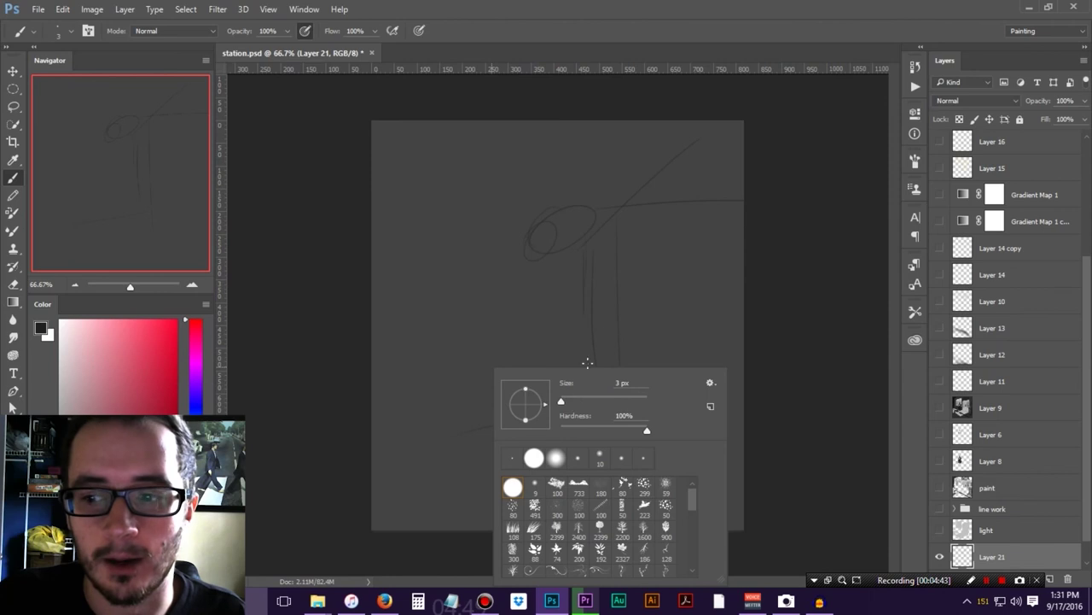
left_click(478, 196)
mouse_move(479, 202)
left_mouse_down()
mouse_move(380, 273)
mouse_move(443, 247)
left_mouse_up()
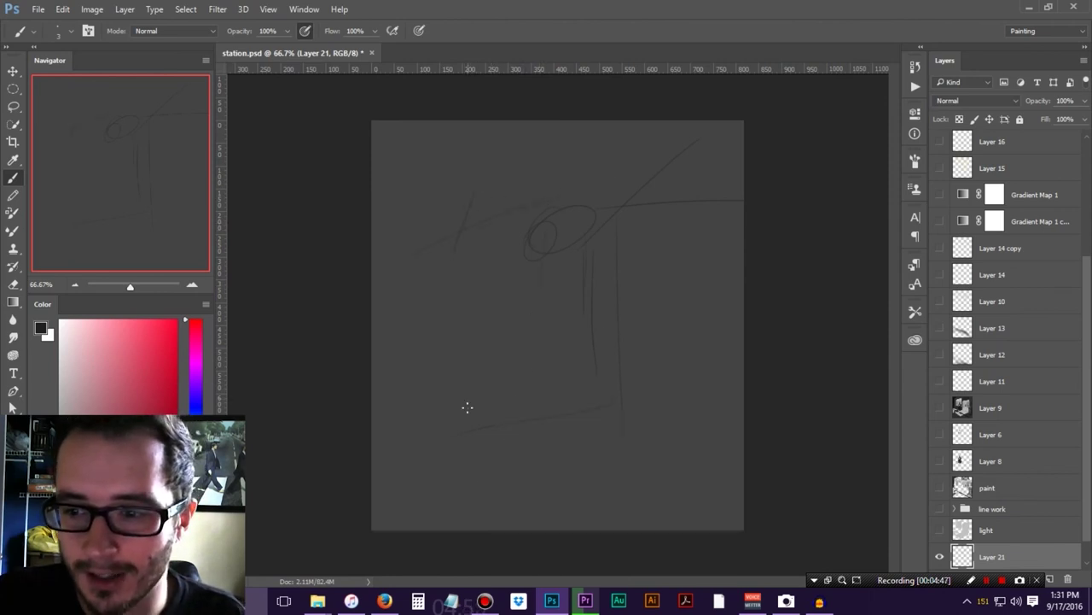
key("Delete")
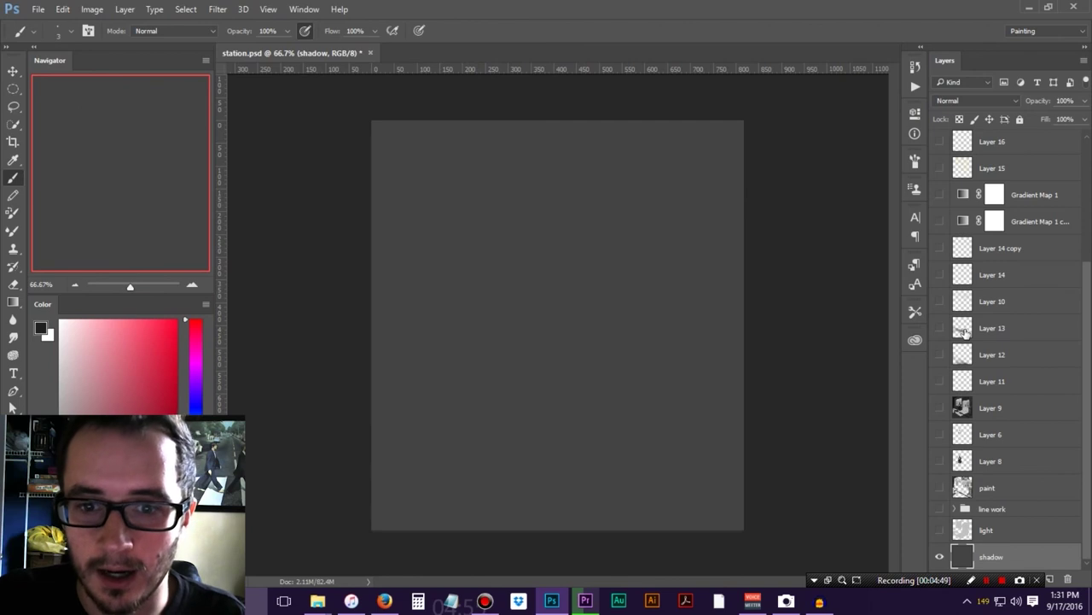
Make the line work group and the light layer visible
left_click(940, 509)
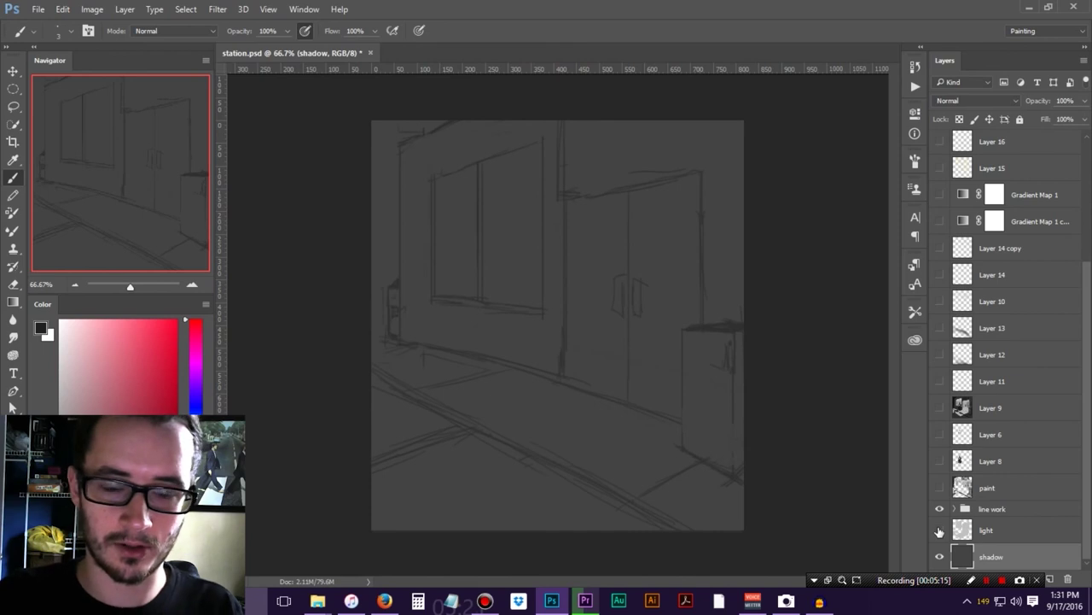
left_click(940, 531)
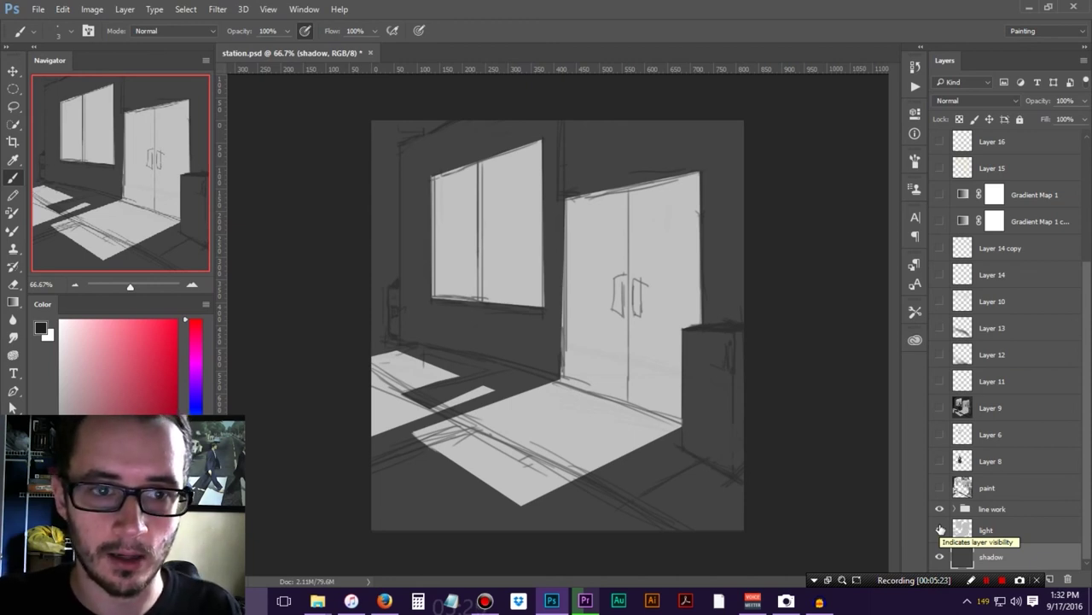
Switch to the Polygonal Lasso and start a trial outline along the top wall, then cancel it
left_click(10, 126)
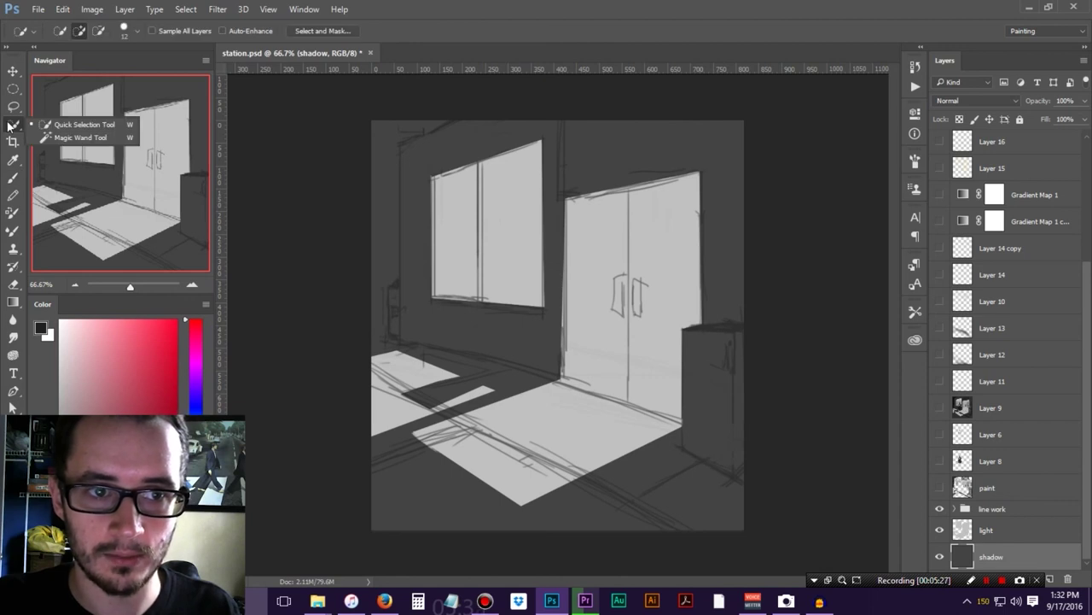
left_click(13, 107)
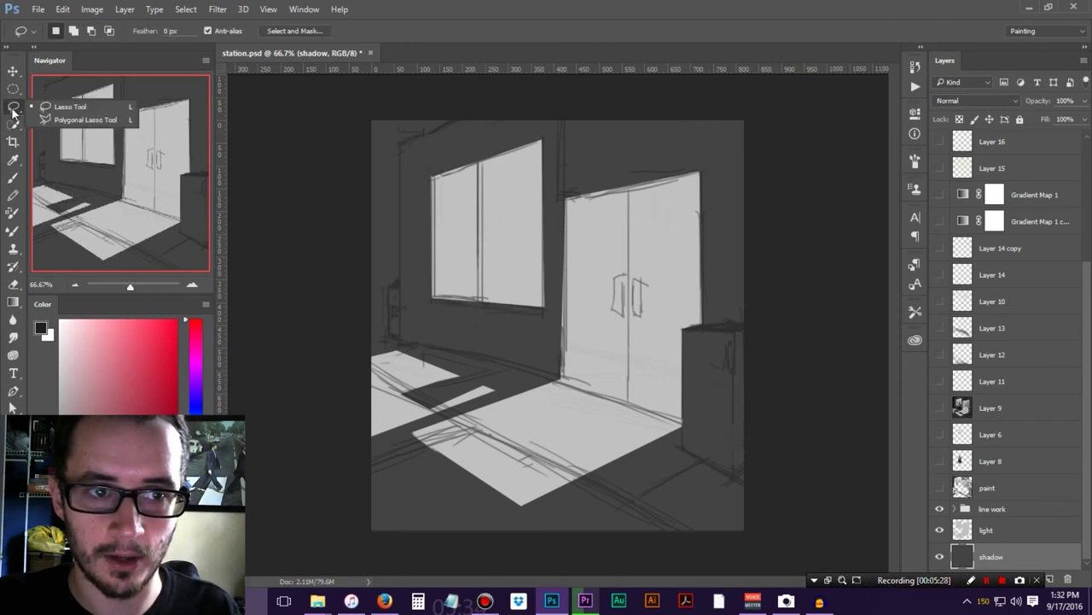
left_click(86, 120)
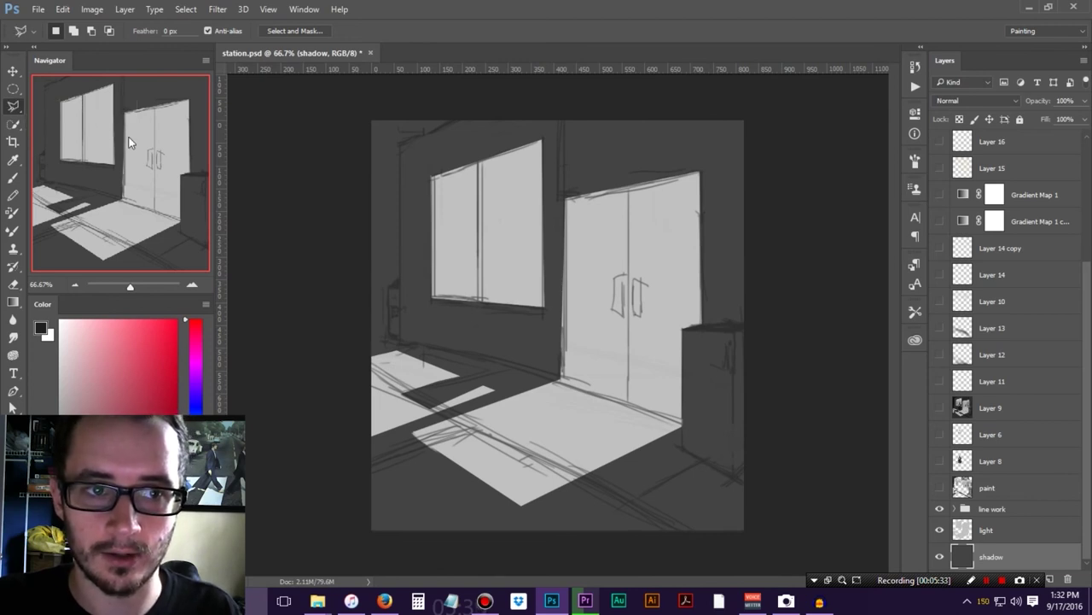
left_click(14, 105)
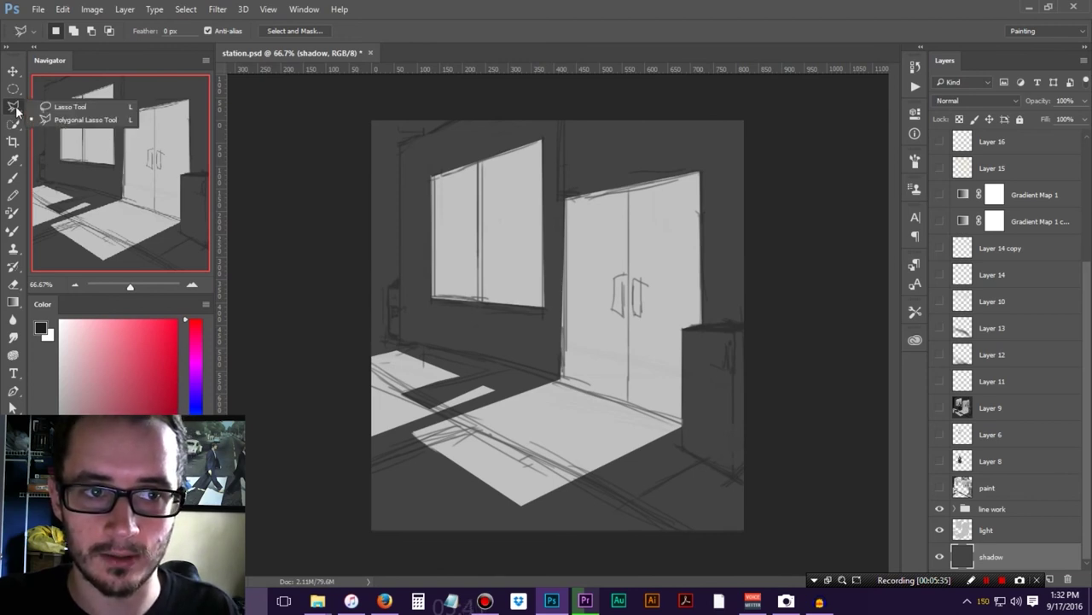
left_click(45, 108)
left_click(15, 107)
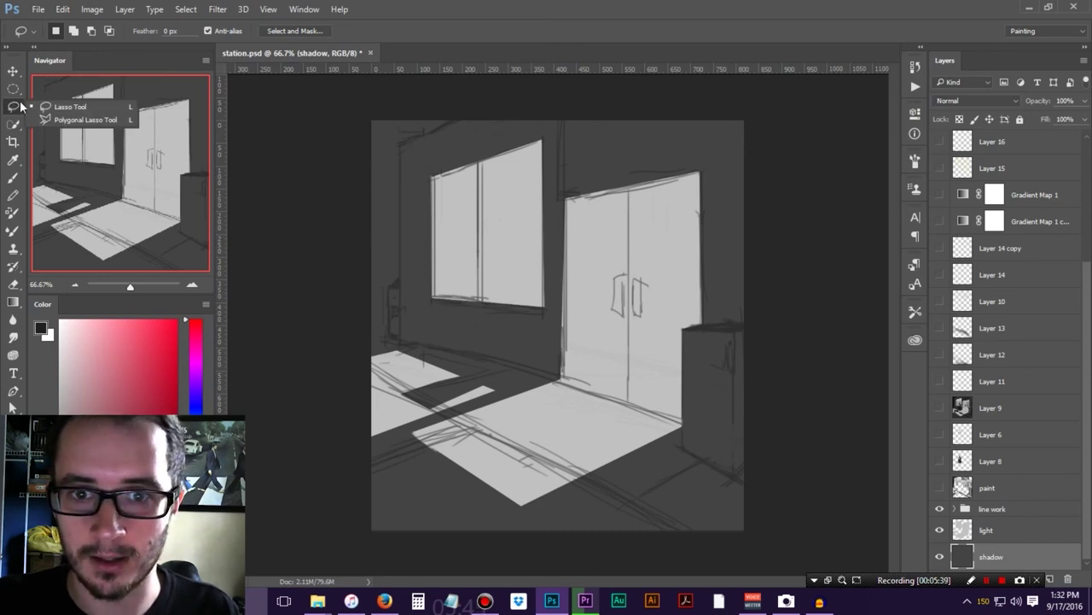
left_click(62, 120)
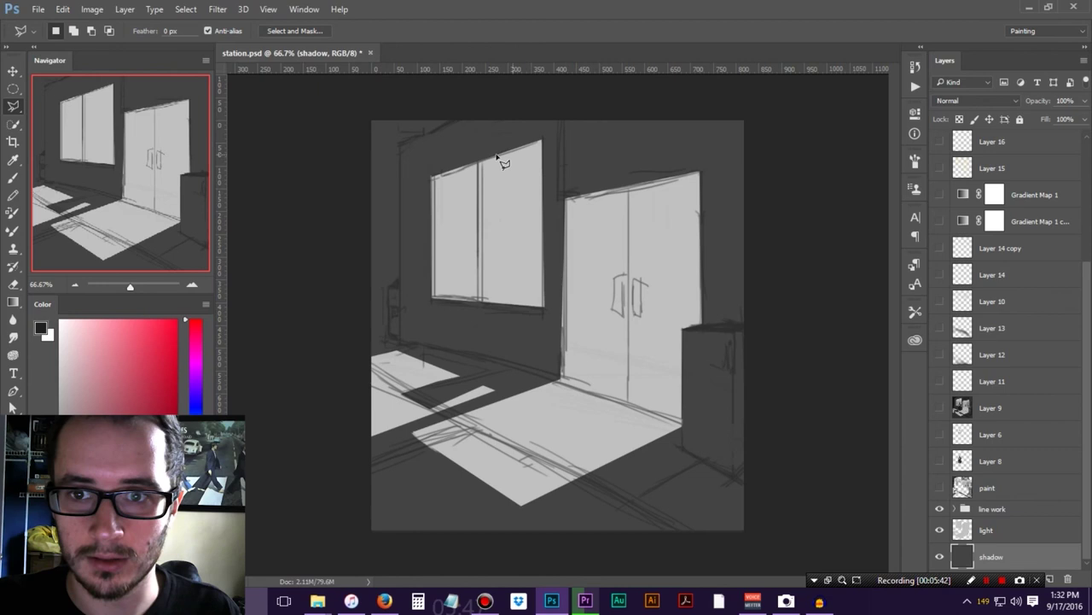
left_click(562, 134)
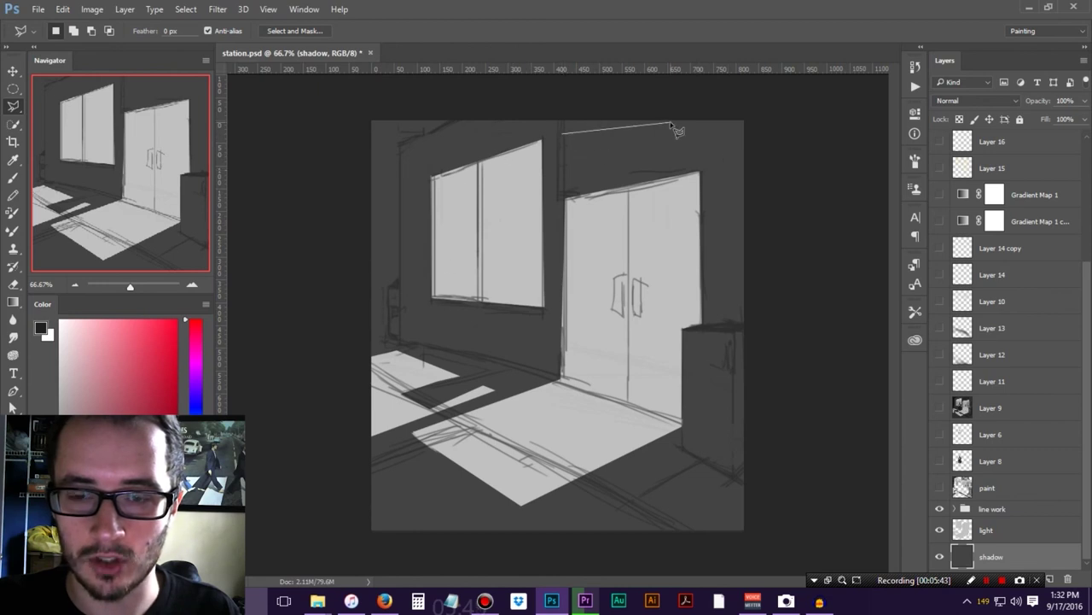
left_click(639, 142)
left_click(565, 179)
left_click(559, 219)
left_click(561, 297)
key("Escape")
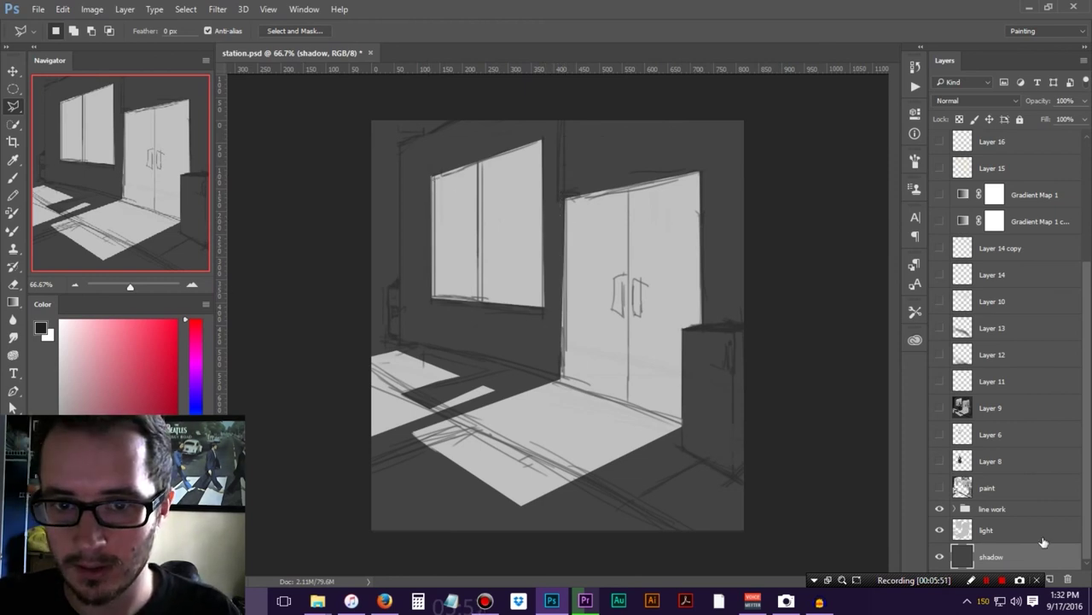
With light hidden, outline the left window's four corners, then show light again and deselect
left_click(939, 531)
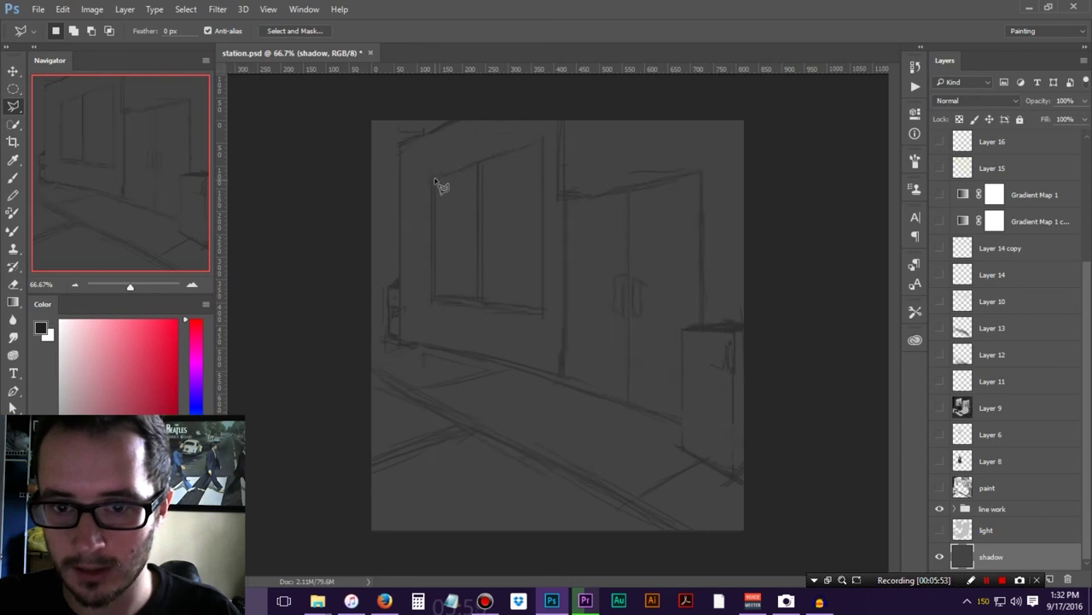
left_click(430, 177)
left_click(543, 139)
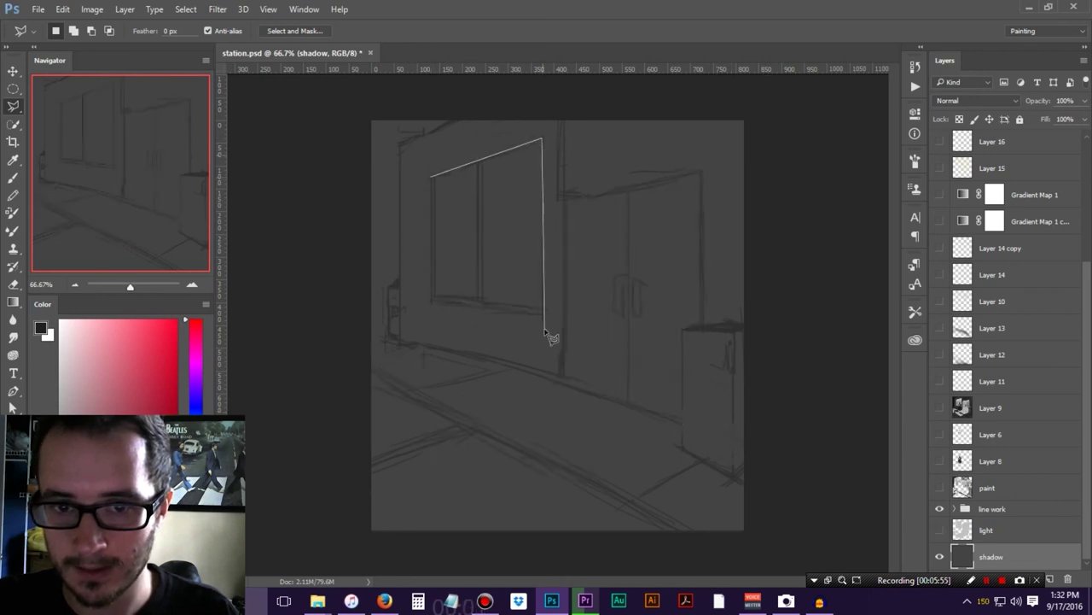
left_click(543, 311)
left_click(433, 300)
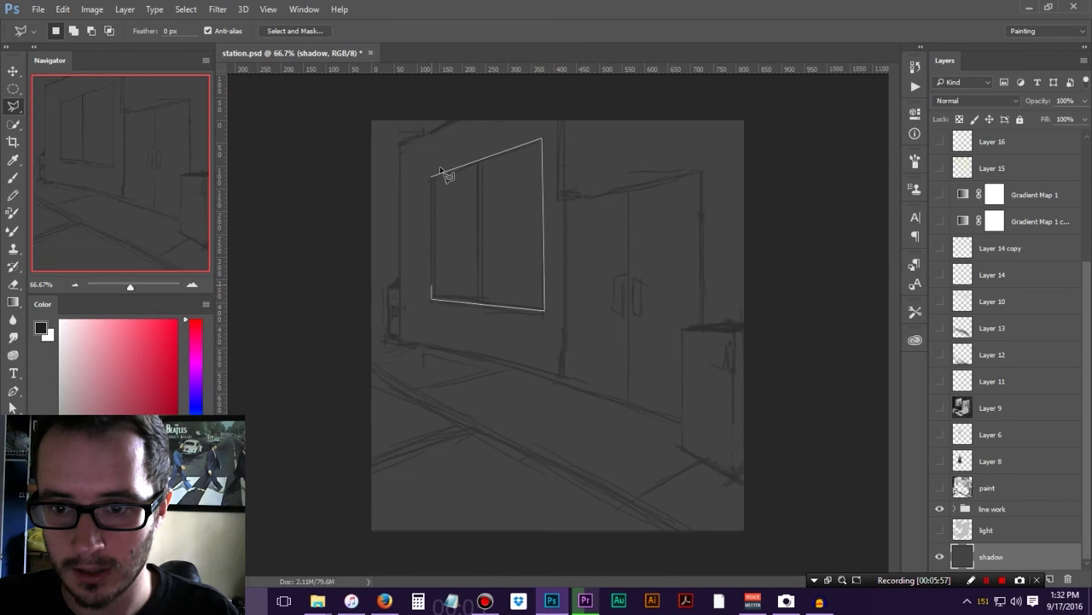
left_click(431, 177)
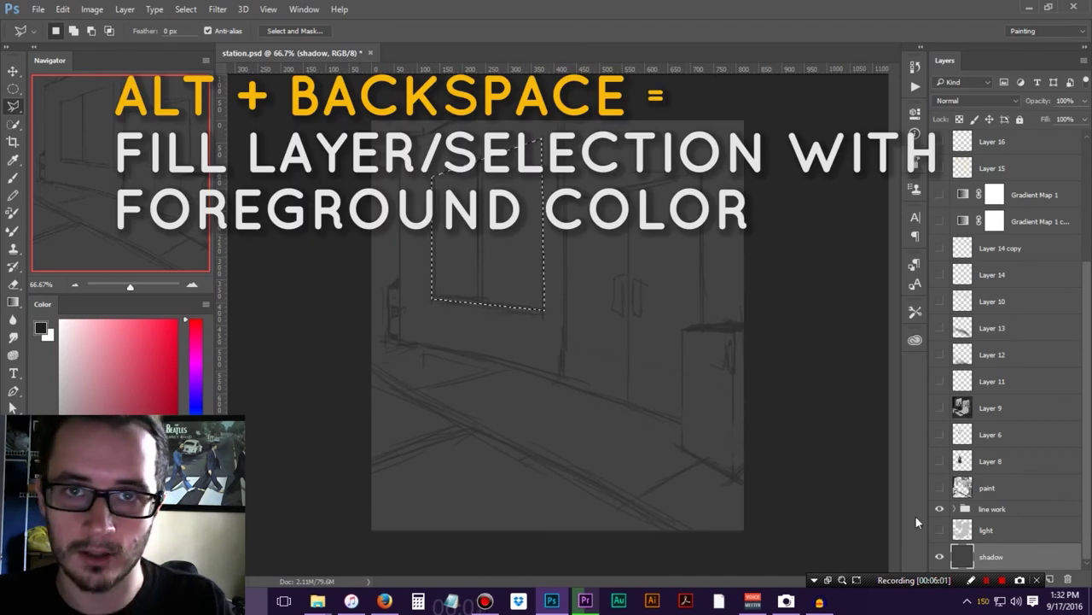
left_click(940, 531)
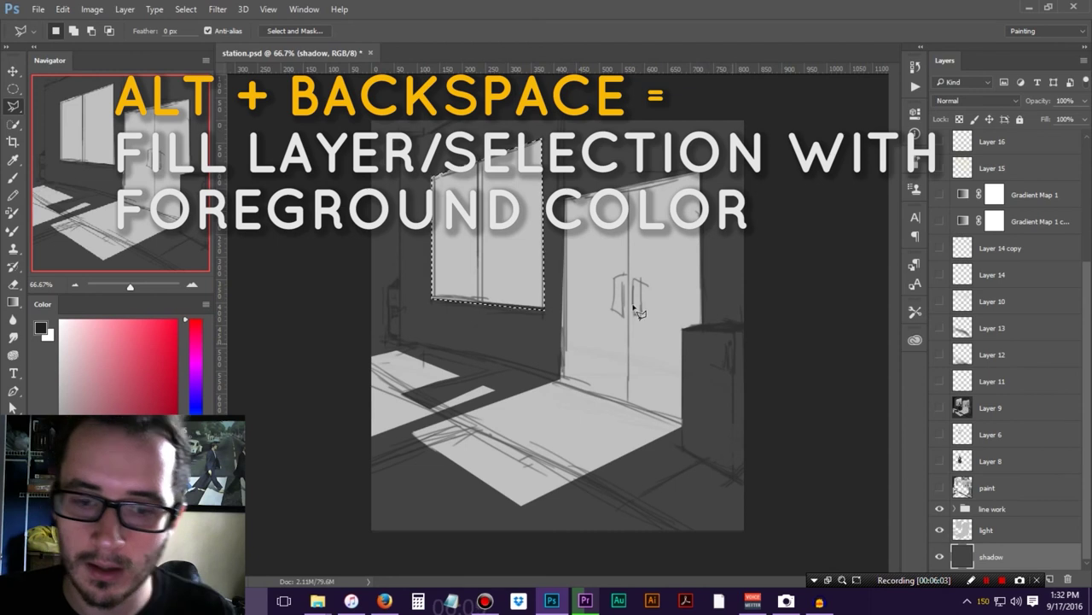
key("ctrl+d")
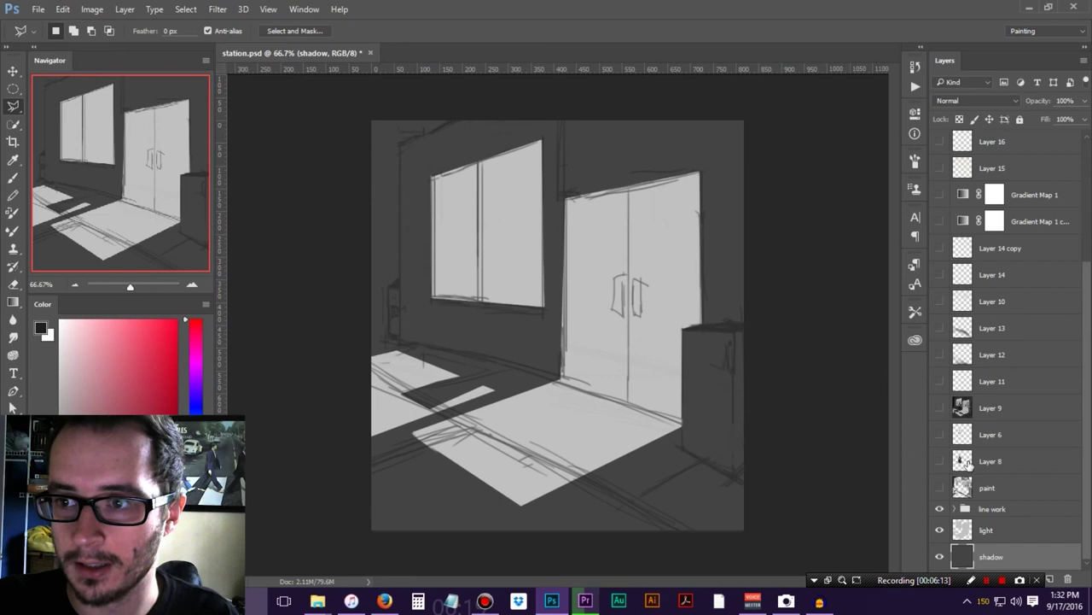
scroll(968, 464, "up", 3)
left_click(939, 244)
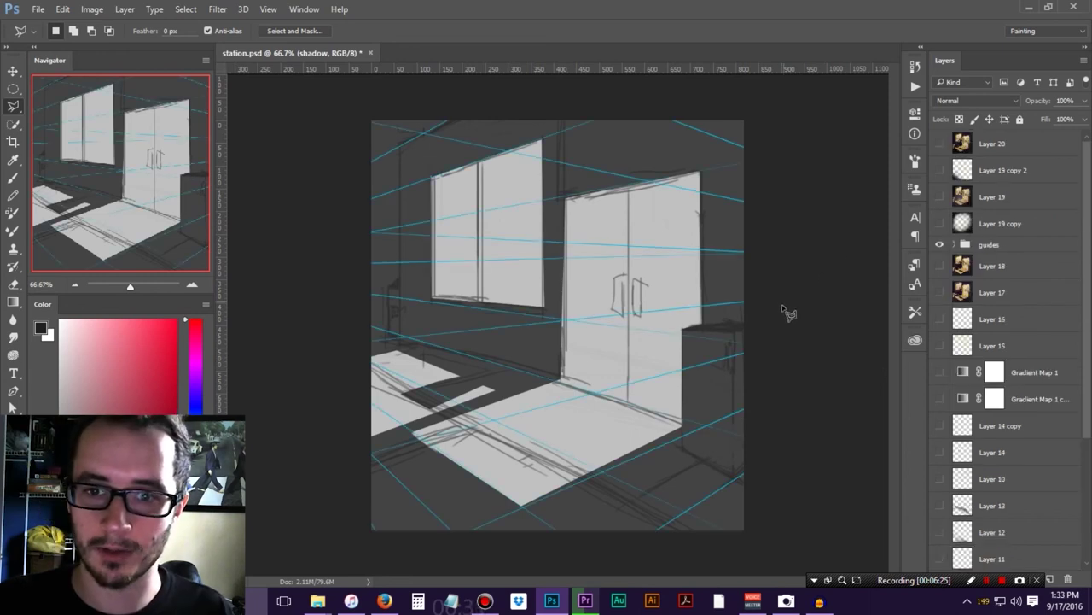
Hide the light and line work layers and select Polygon 1 copy in the guides group
scroll(956, 427, "down", 3)
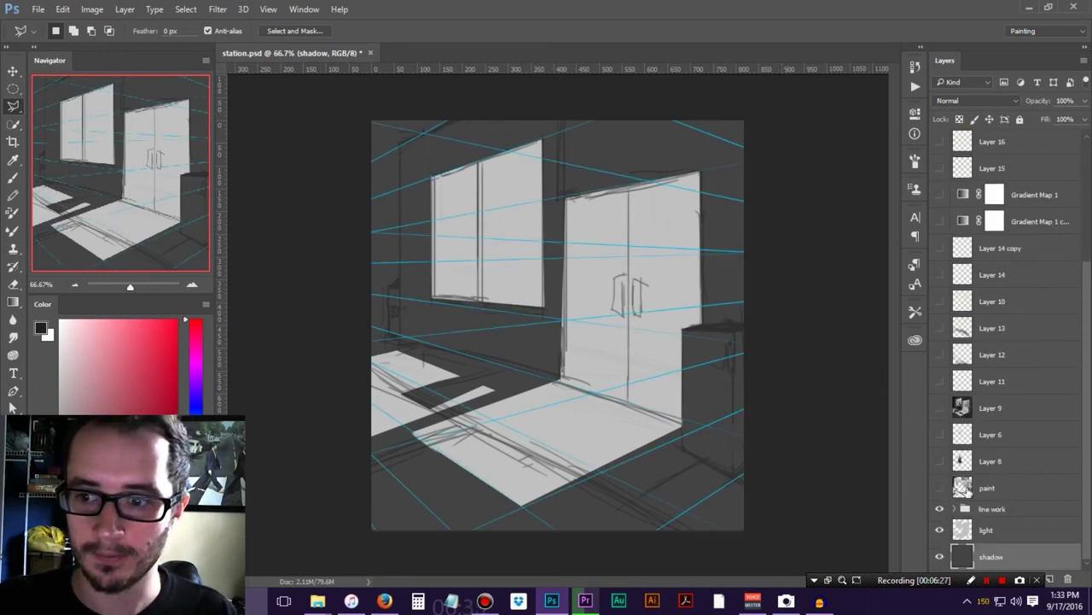
left_click(940, 530)
left_click(940, 509)
left_click(939, 510)
left_click(940, 509)
scroll(997, 478, "up", 5)
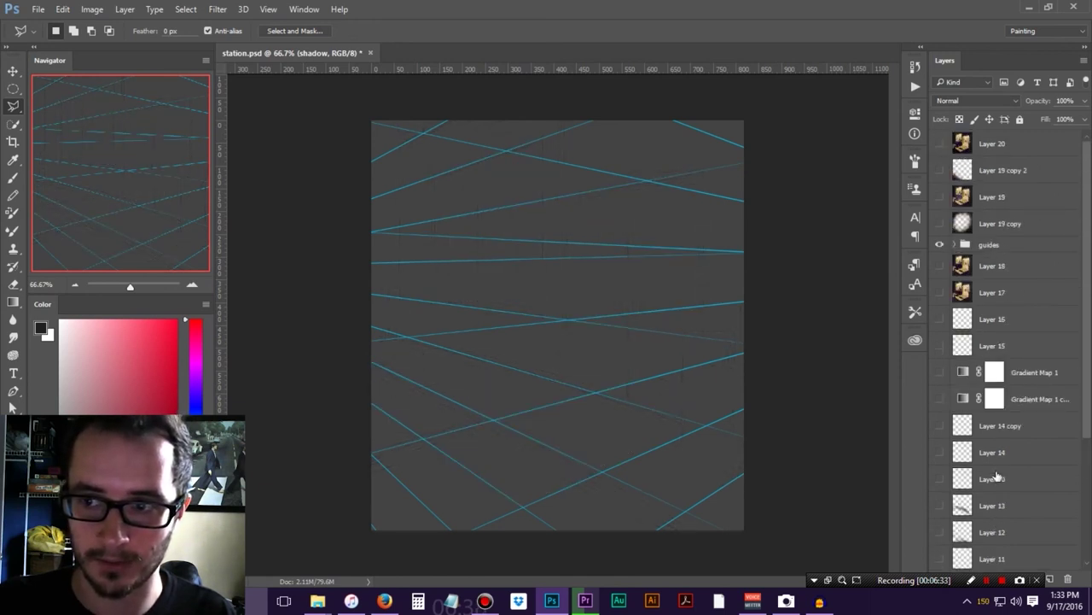
left_click(990, 245)
left_click(956, 245)
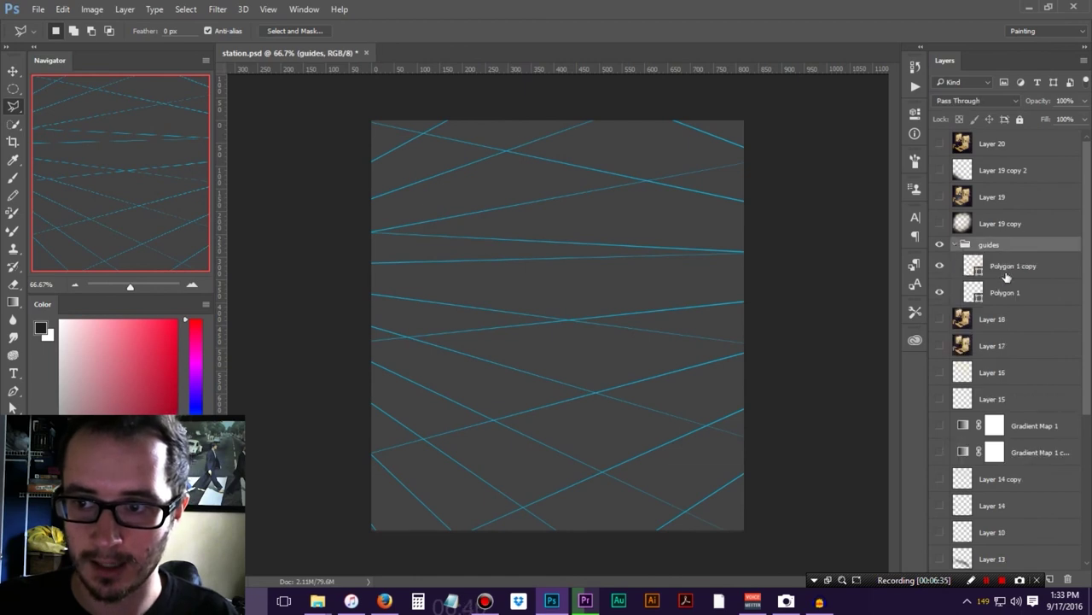
left_click(1008, 273)
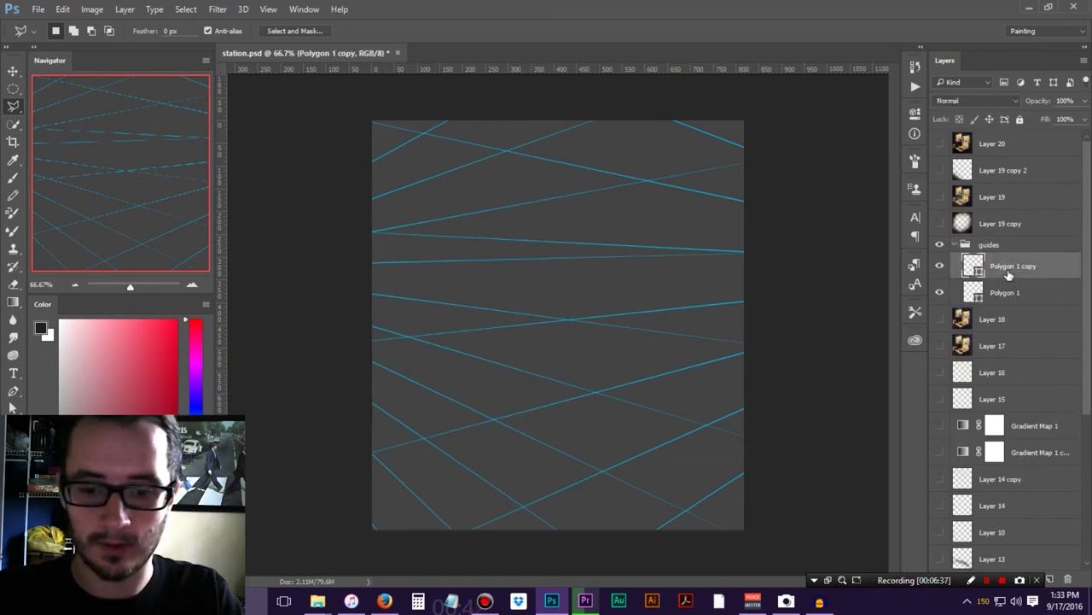
Transform Polygon 1 copy sideways so its vanishing point sits beyond the canvas's right edge
key("ctrl+minus")
key("ctrl+minus")
key("ctrl+minus")
key("ctrl+minus")
key("ctrl+t")
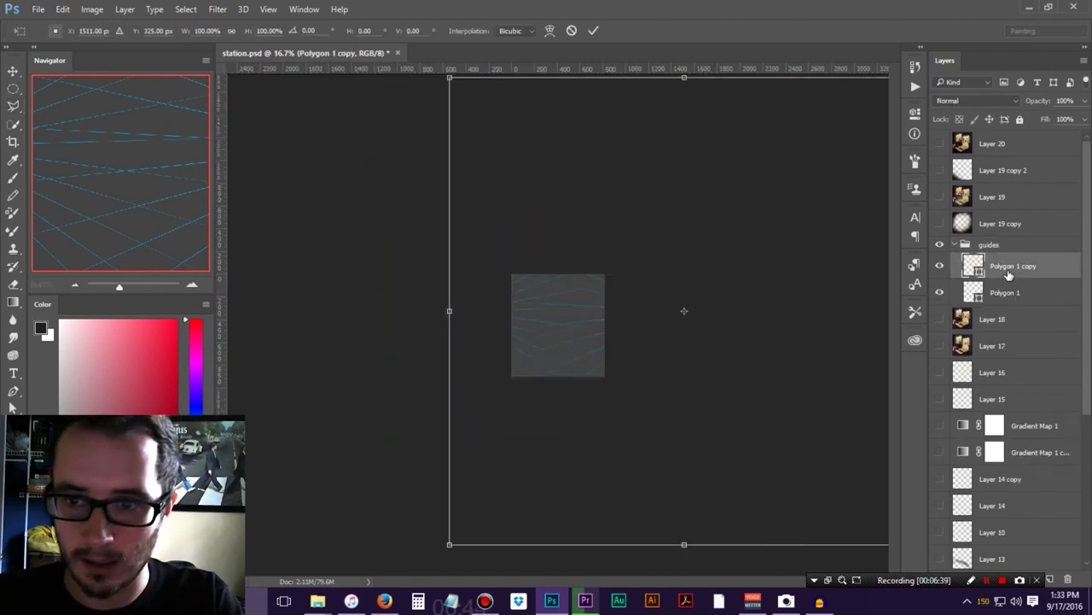
left_click_drag(683, 313, 589, 311)
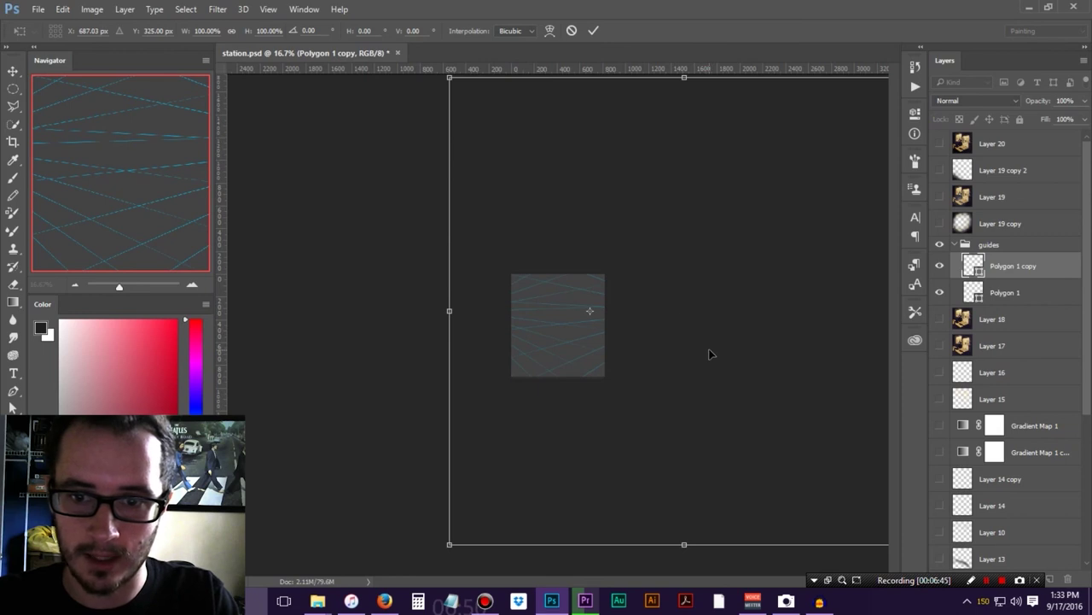
left_click_drag(709, 353, 782, 362)
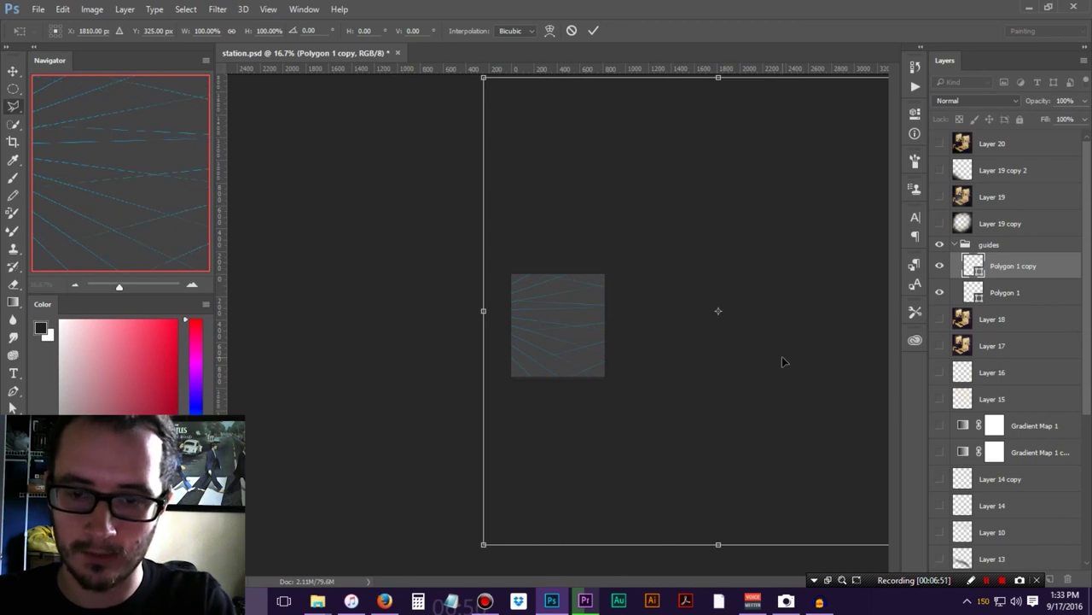
key("Return")
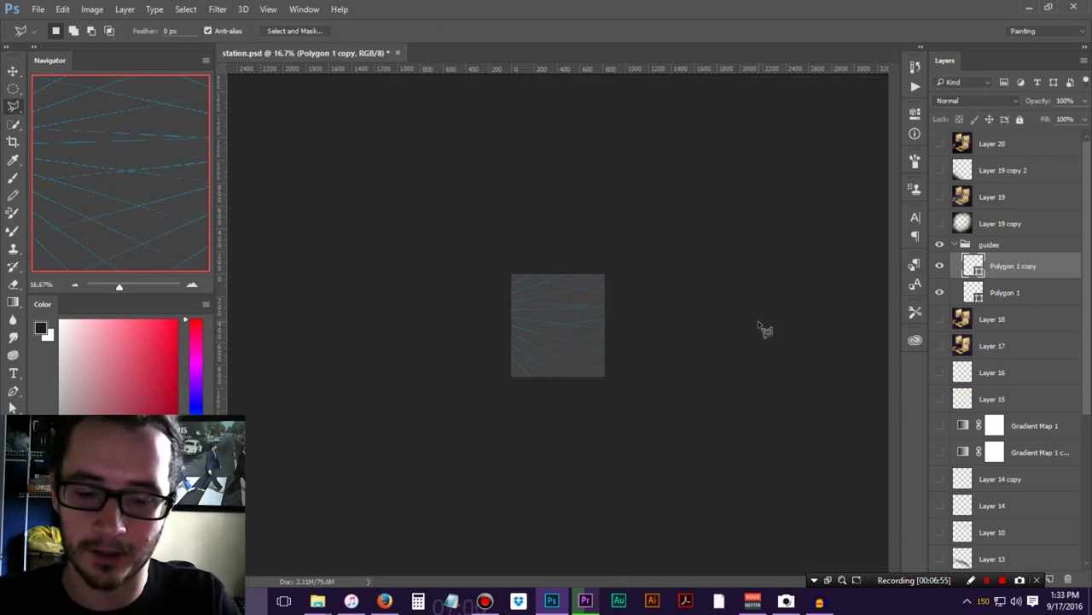
key("b")
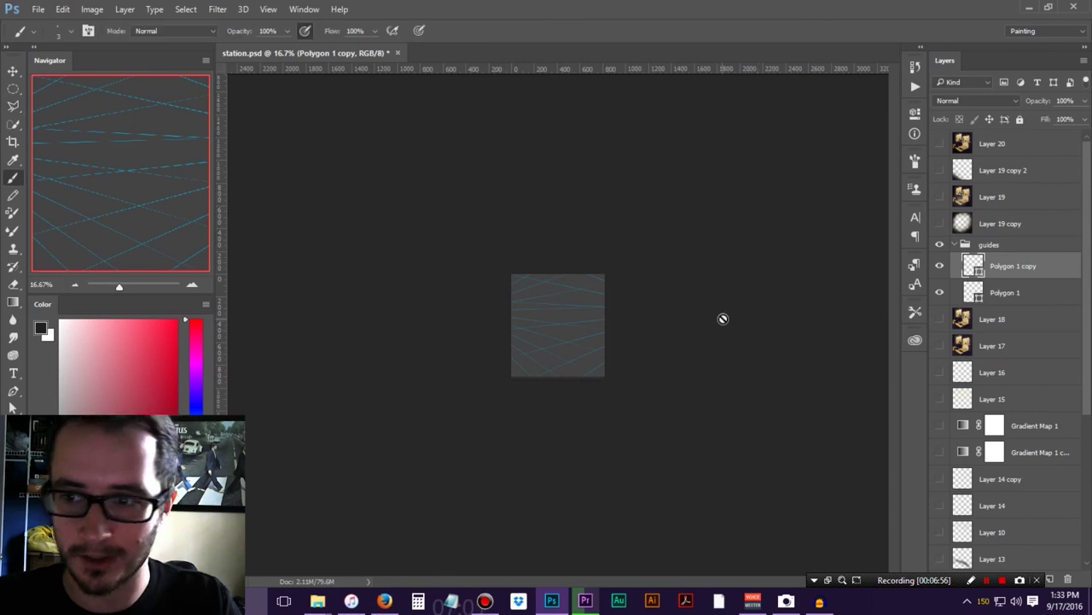
Collapse the guides group and zoom the canvas to 50%
left_click(955, 245)
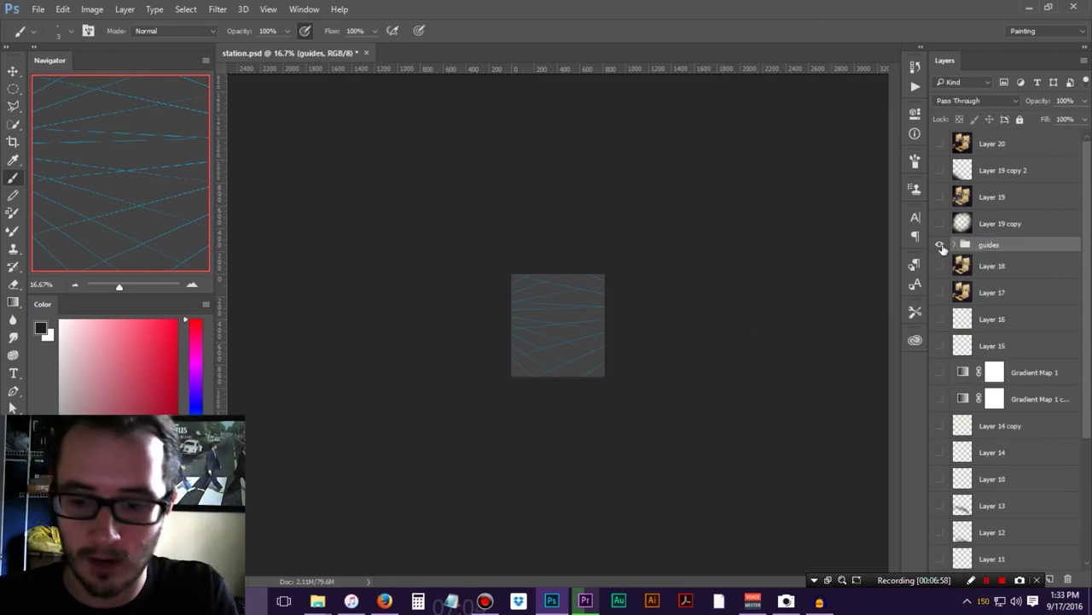
key("ctrl+plus")
key("ctrl+plus")
key("ctrl+plus")
left_click(941, 246, "alt")
left_click(941, 246, "alt")
scroll(944, 359, "down", 5)
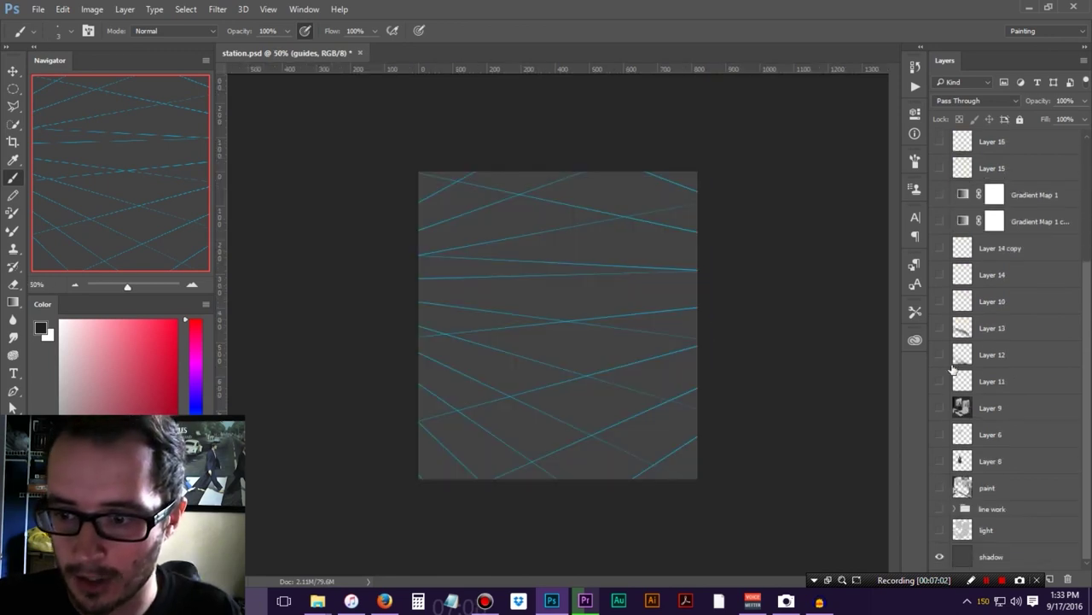
Turn on the line work, light and paint layers beneath the guides
left_click(942, 510)
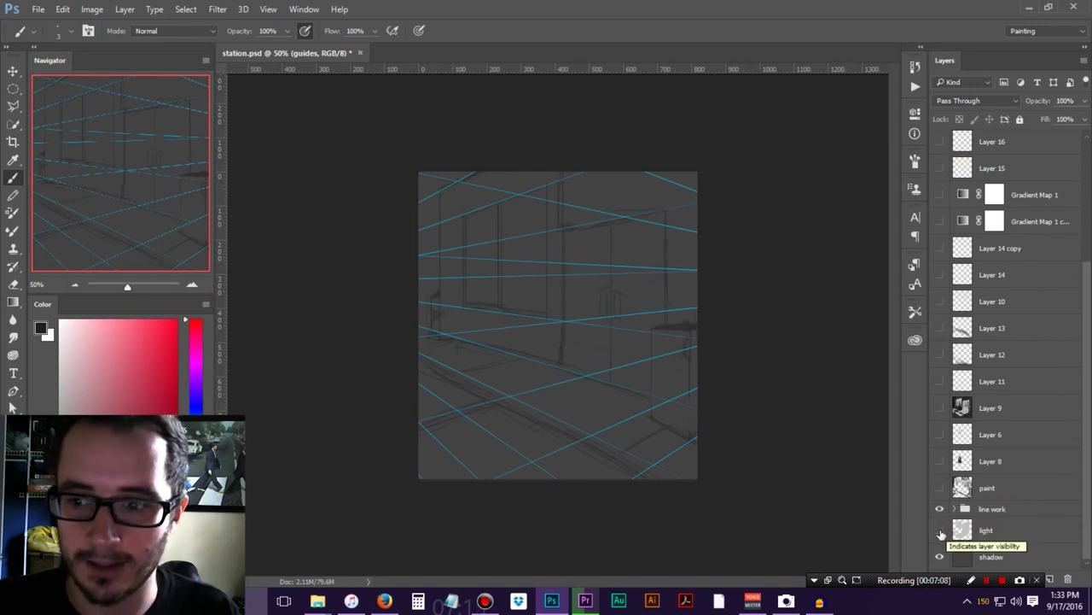
left_click(941, 532)
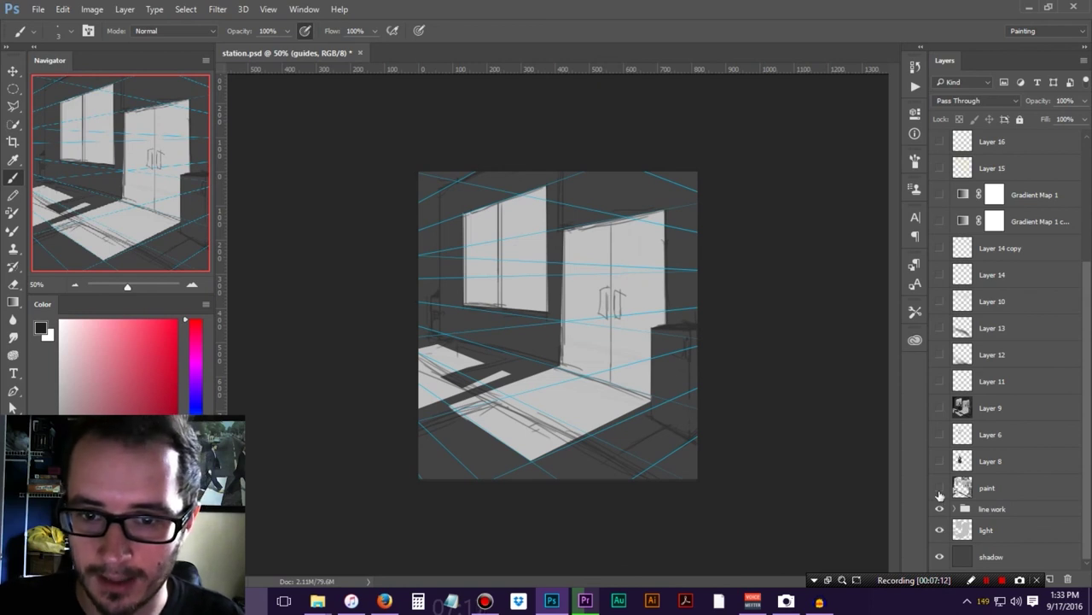
left_click(940, 489)
left_click(939, 489)
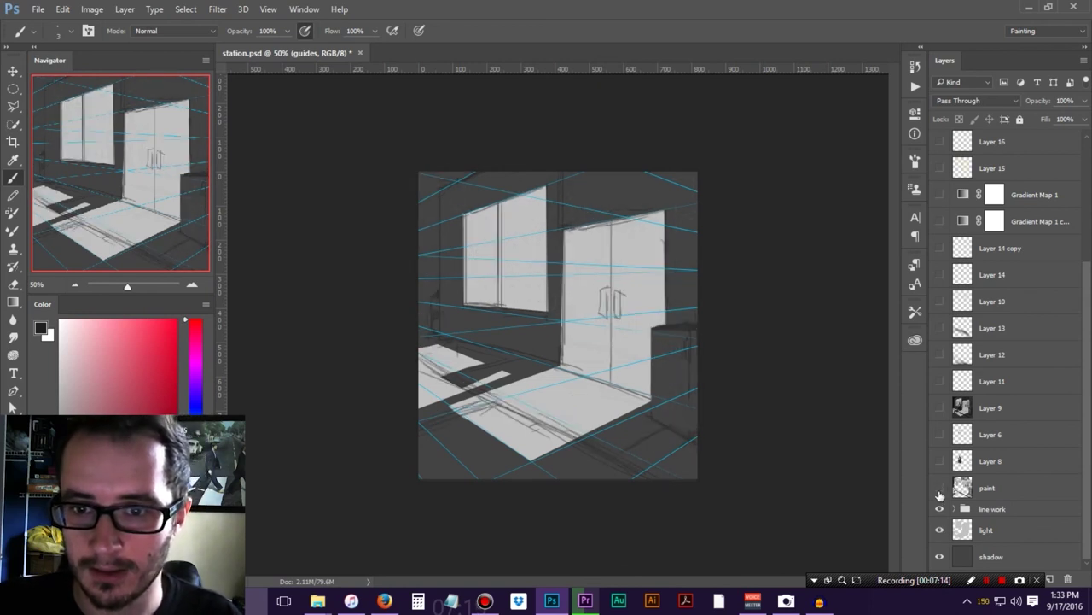
left_click(939, 490)
Hide the perspective guides and make the paint layer active
scroll(982, 284, "up", 3)
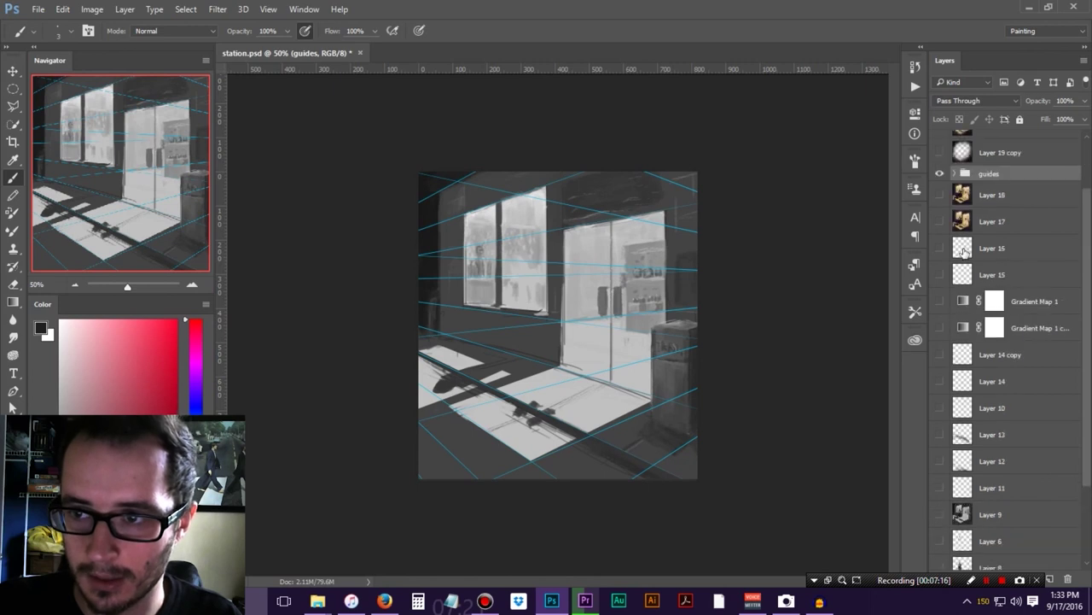
left_click(940, 176)
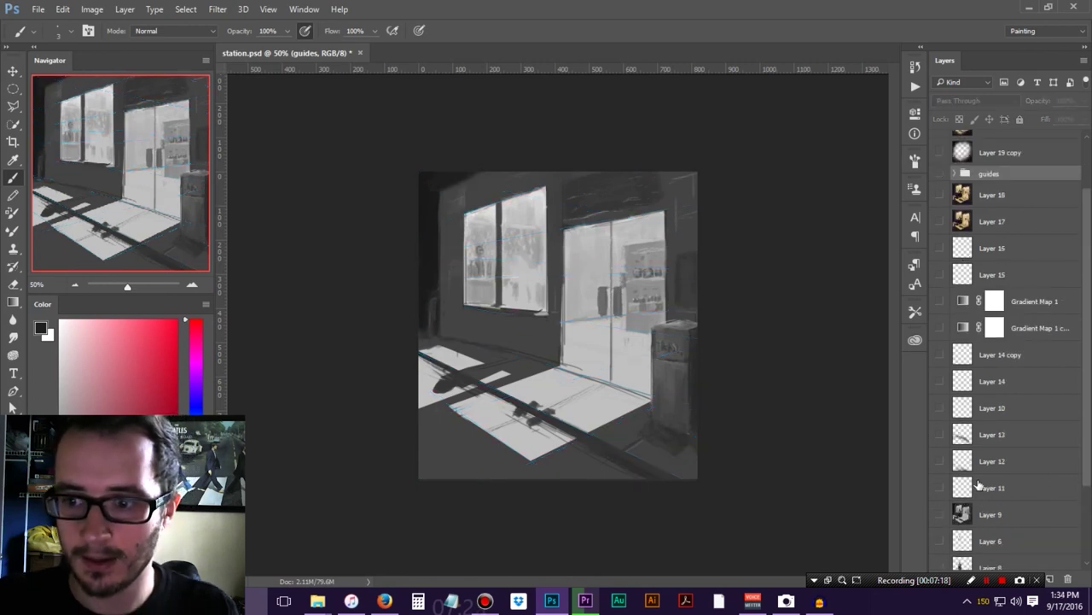
scroll(979, 484, "down", 3)
left_click(1023, 488)
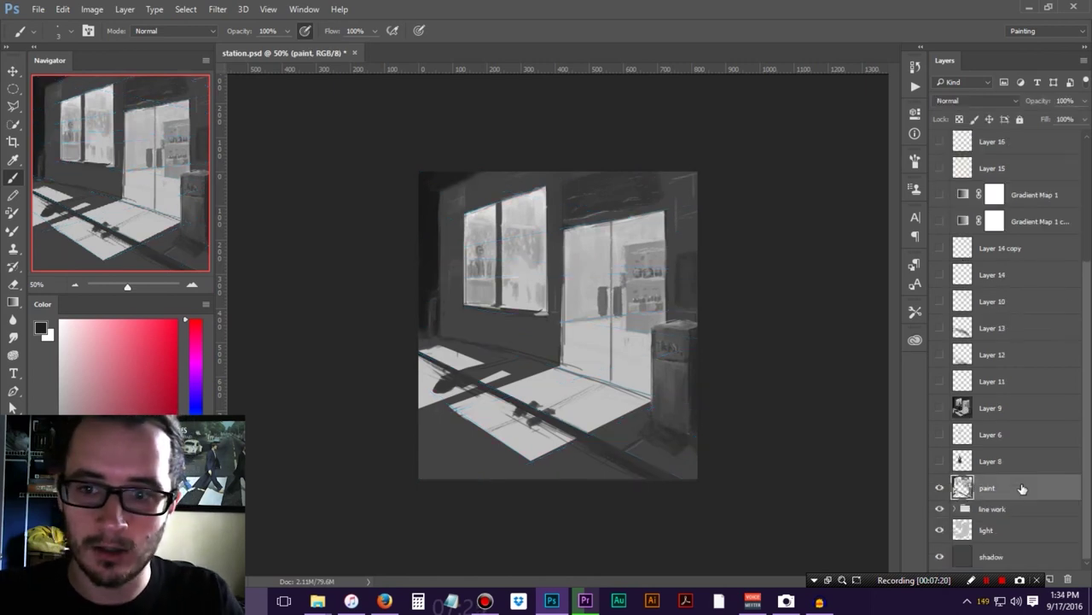
Zoom to 66.7% and toggle the paint and line work layers to compare against the sketch
key("ctrl+plus")
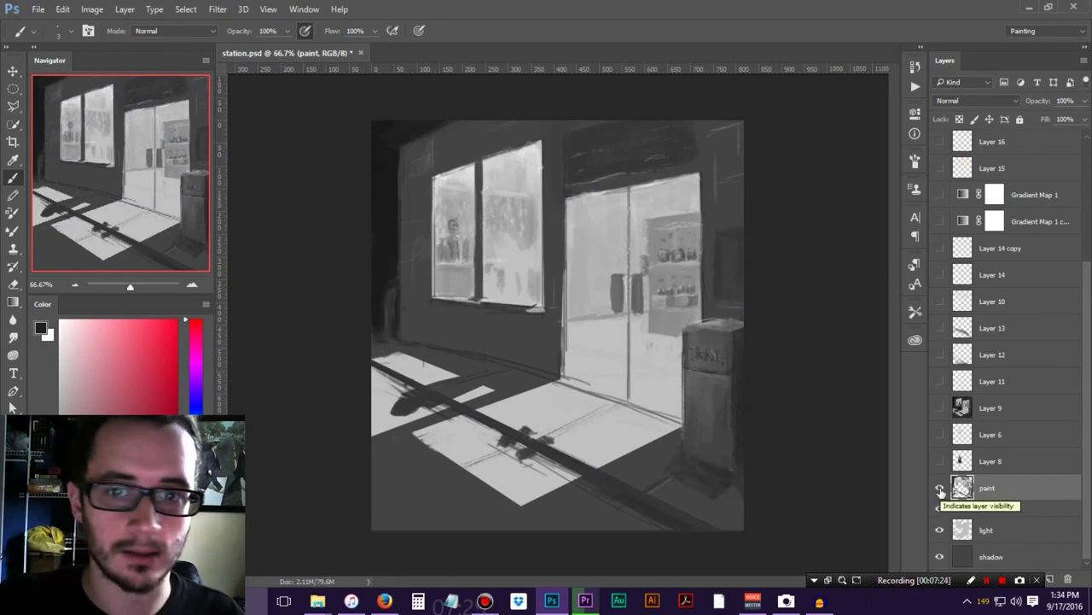
left_click(940, 488)
left_click(939, 509)
left_click(940, 509)
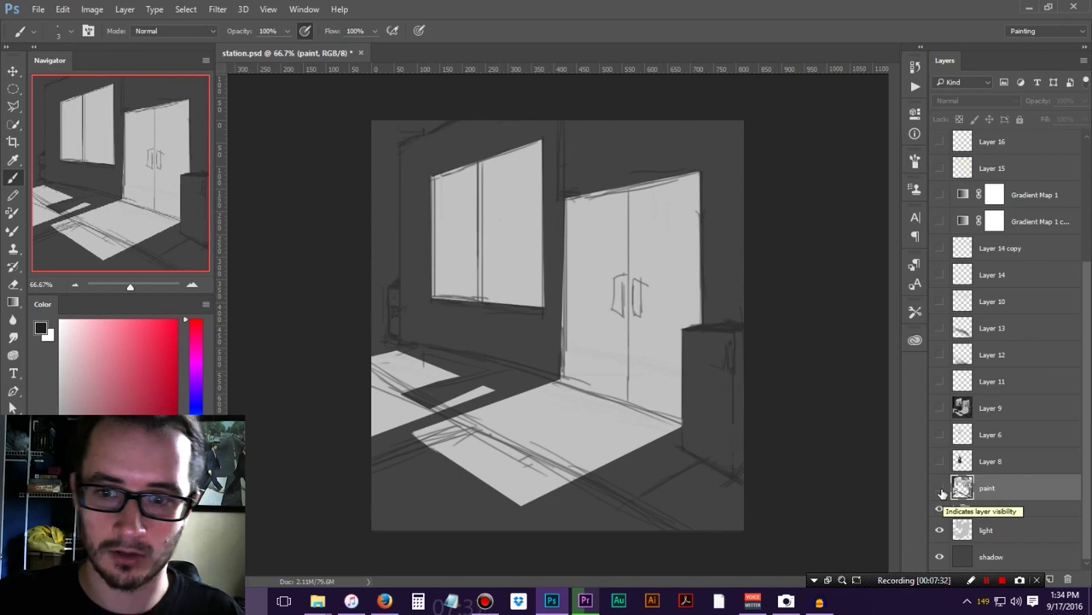
left_click(942, 490)
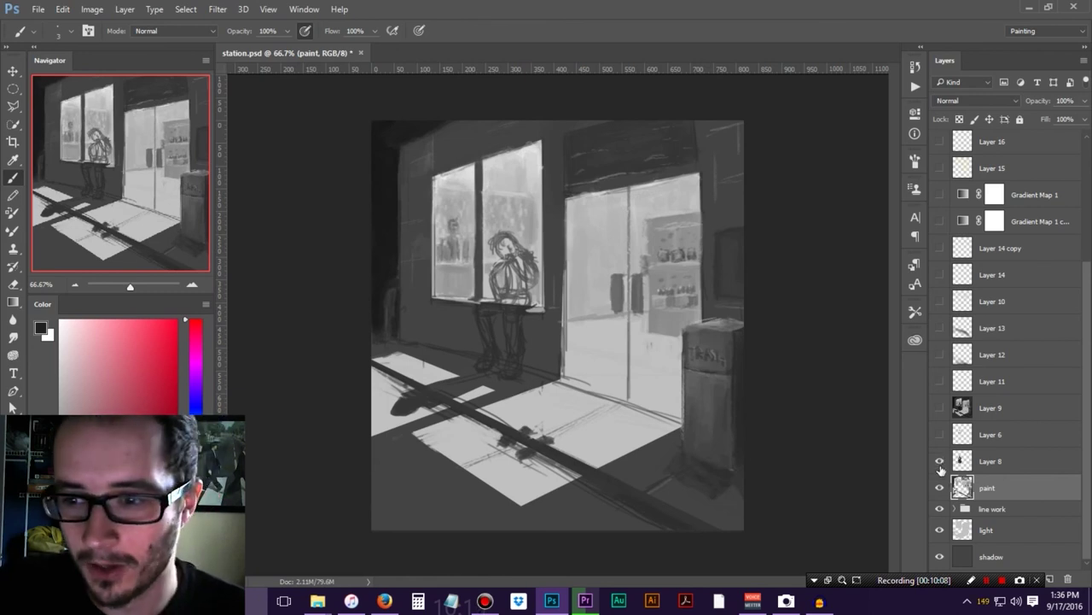
Show Layers 8 and 6, check the paint layer, and hide Layer 3 in the line work group
left_click(939, 460)
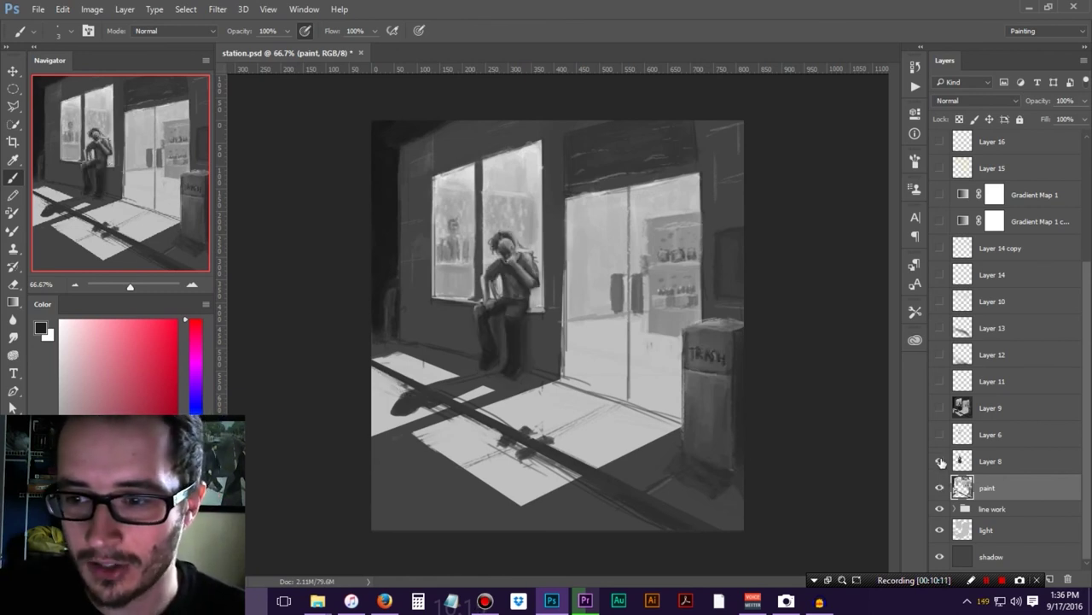
left_click(939, 435)
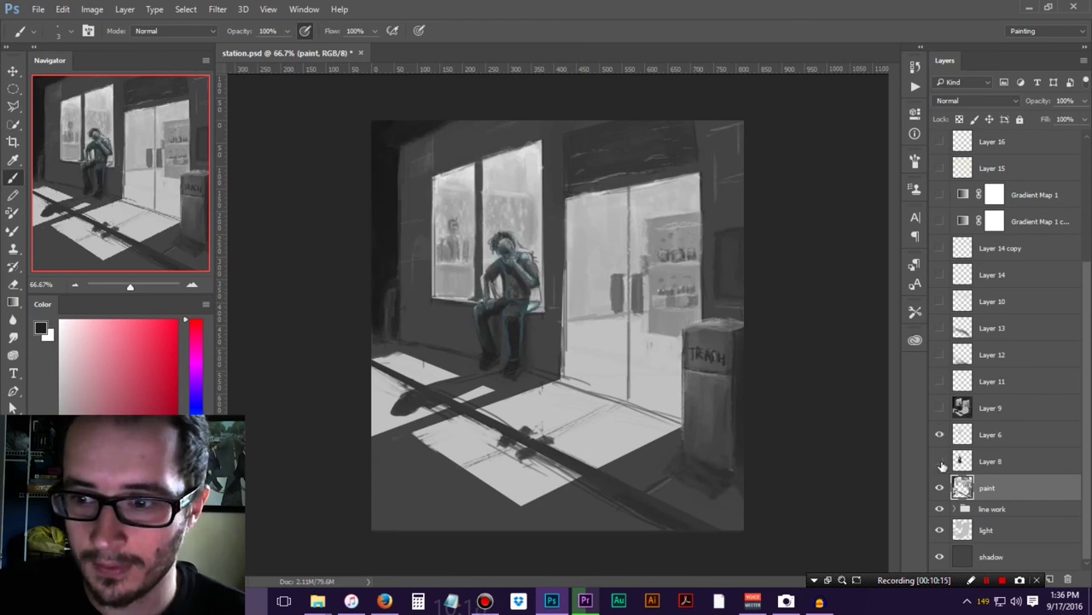
left_click(942, 487)
left_click(941, 487)
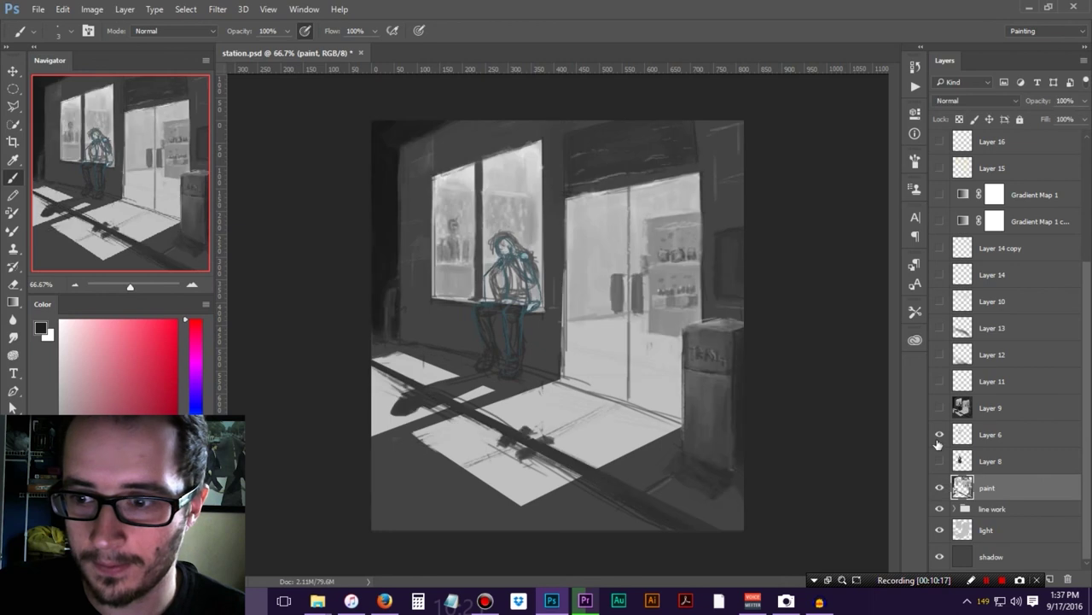
left_click(953, 509)
left_click(941, 530)
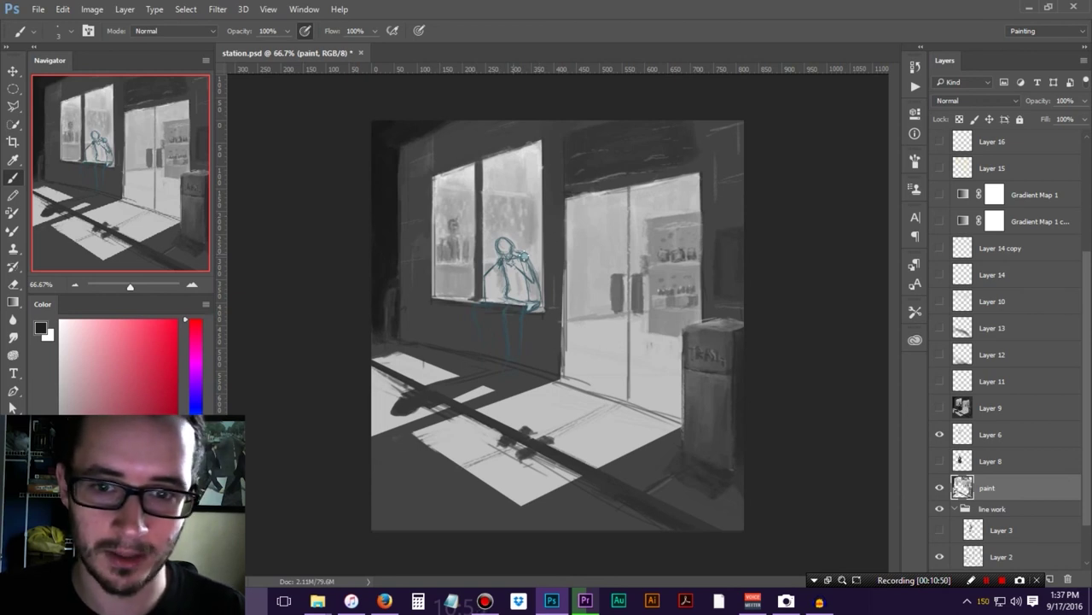
Show Layer 8's seated figure, hide Layer 6's cyan outline, and make Layer 8 active
left_click(940, 461)
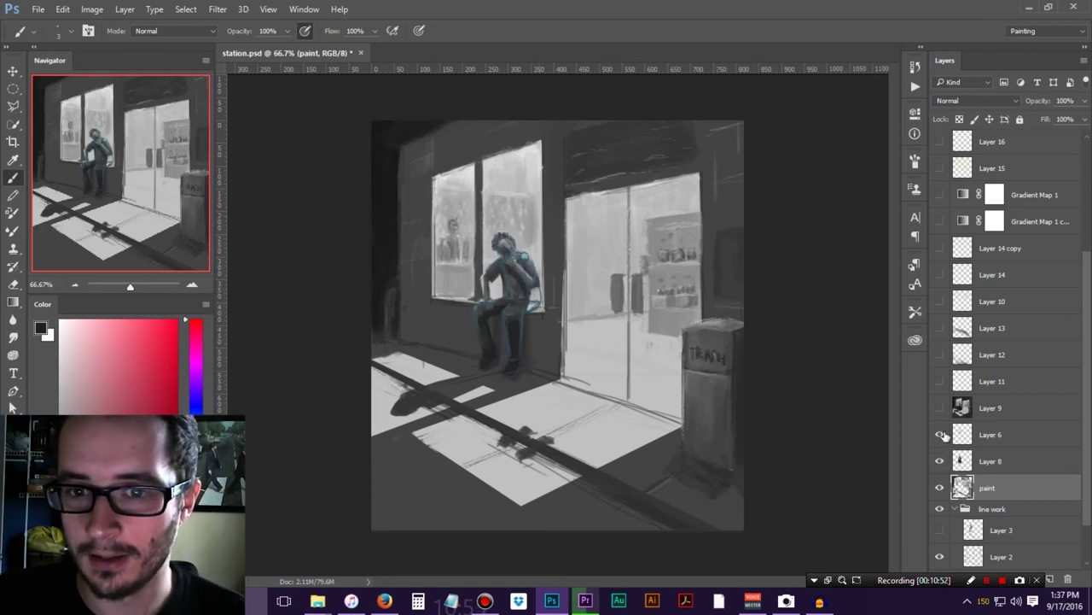
left_click(939, 434)
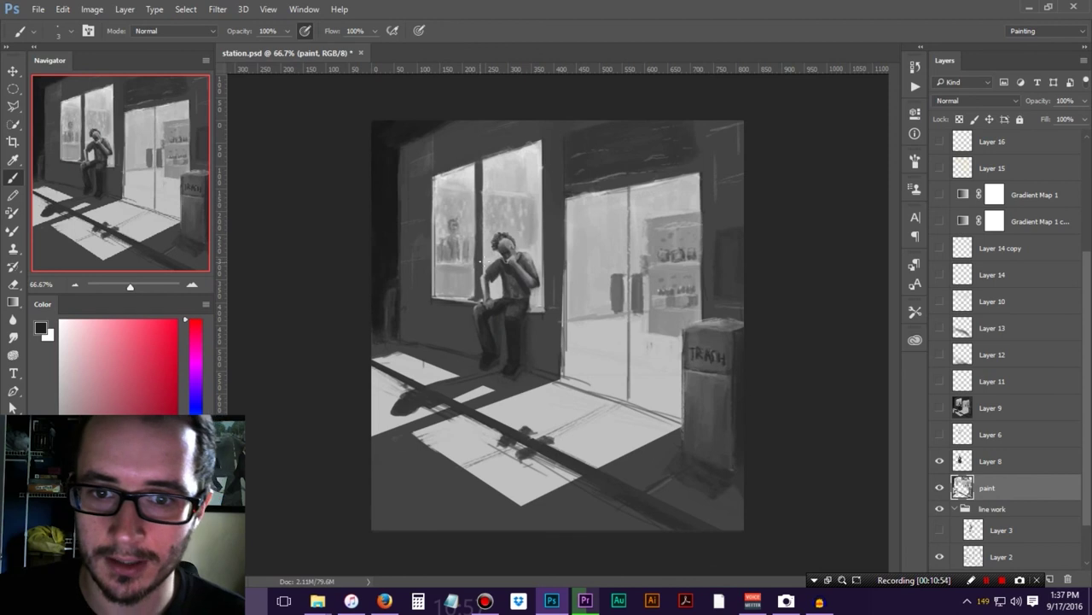
left_click(1016, 466)
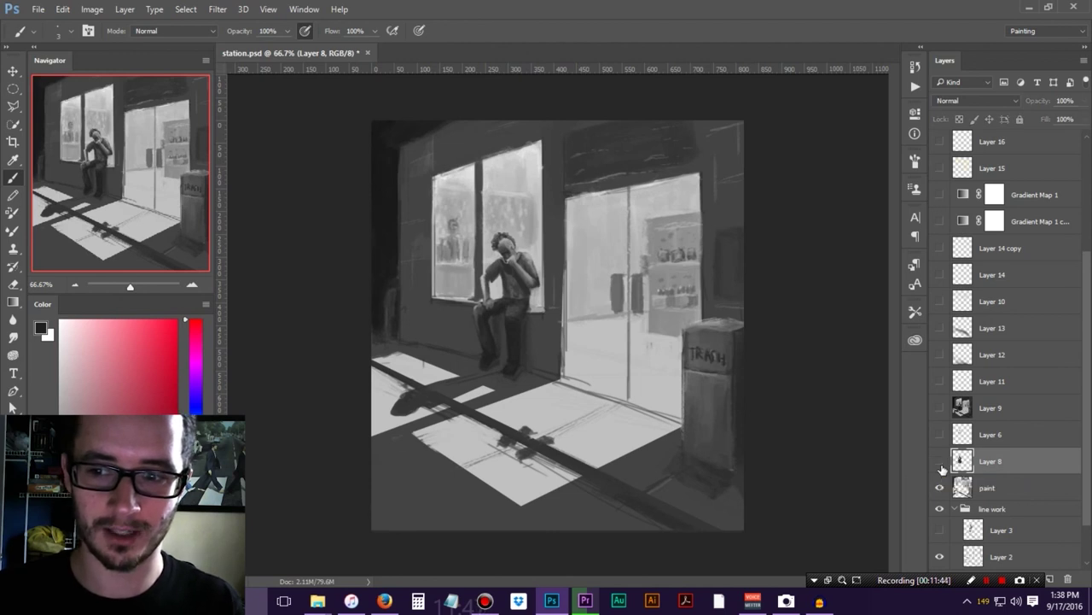
Toggle the seated figure layer off and on to compare
left_click(940, 463)
left_click(940, 462)
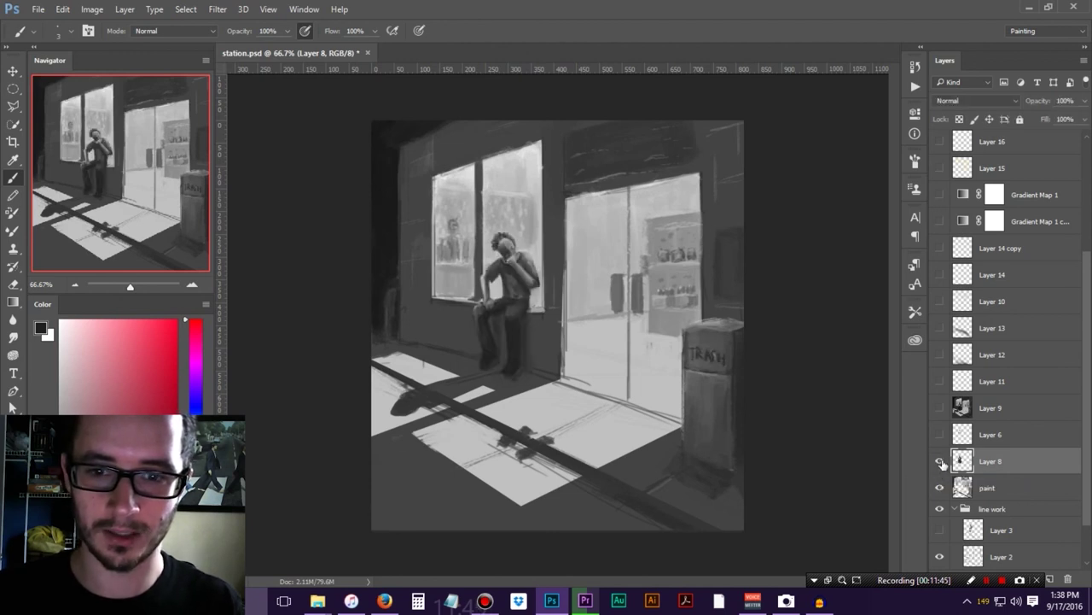
left_click(939, 462)
left_click(940, 462)
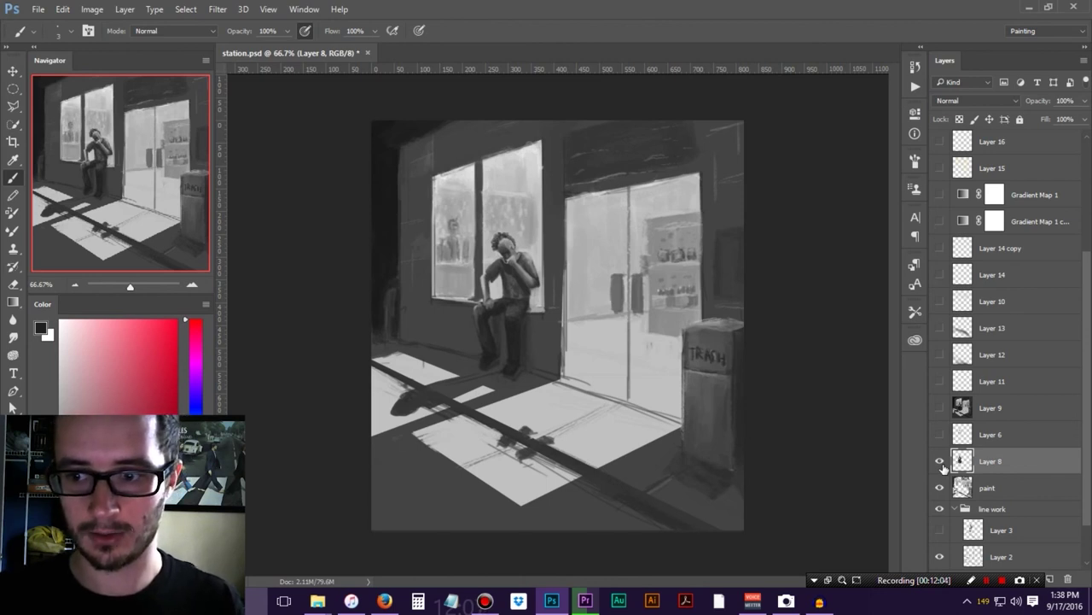
Stamp a merged copy of the visible painting onto a new layer, compare it, then delete it
left_click(1050, 580)
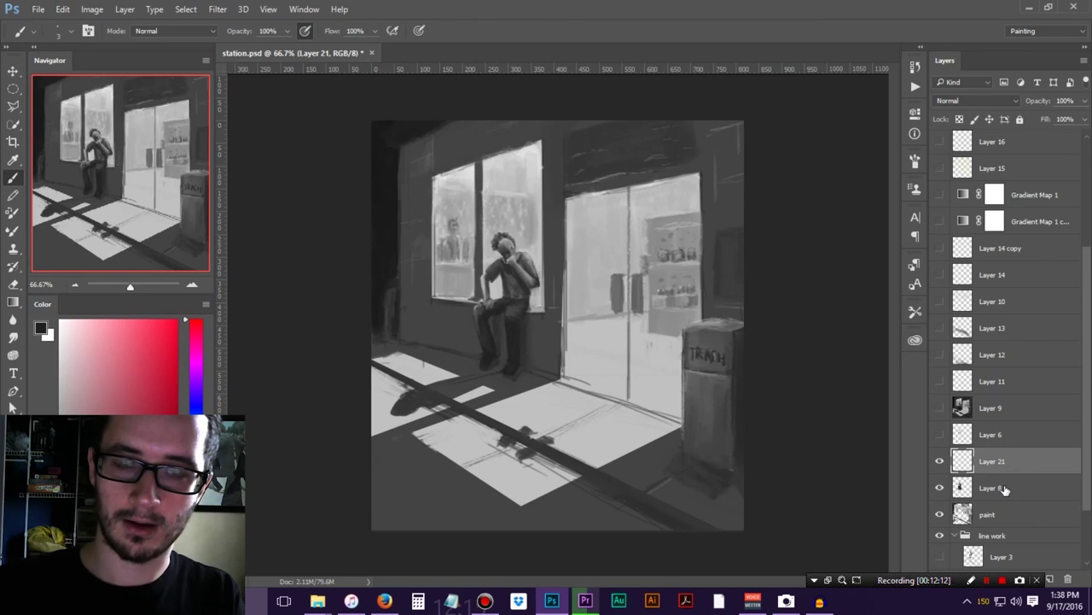
key("ctrl+alt+shift+e")
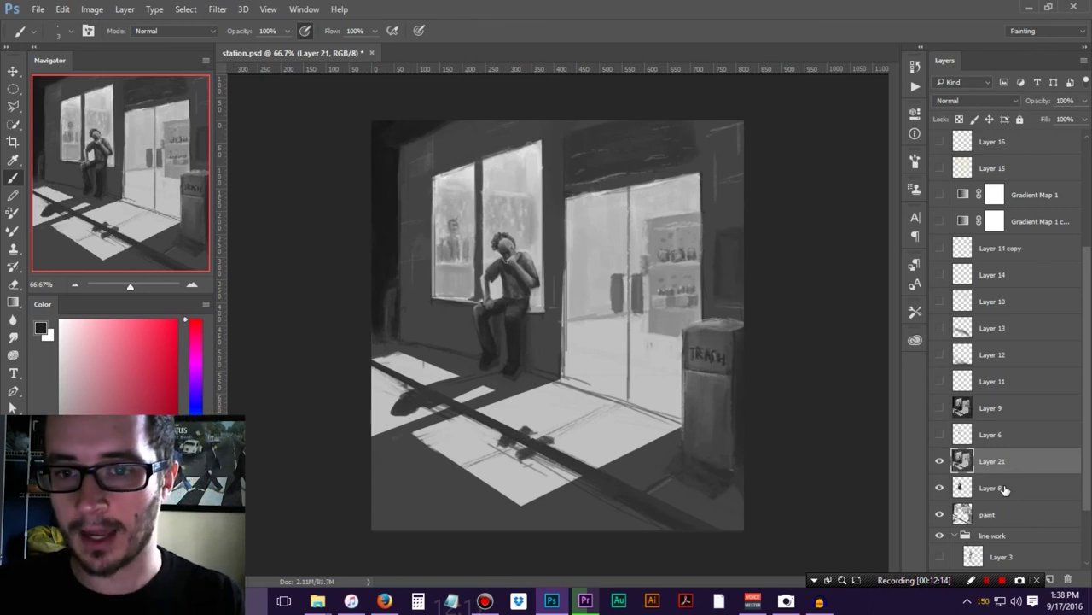
left_click(939, 461)
left_click(940, 461)
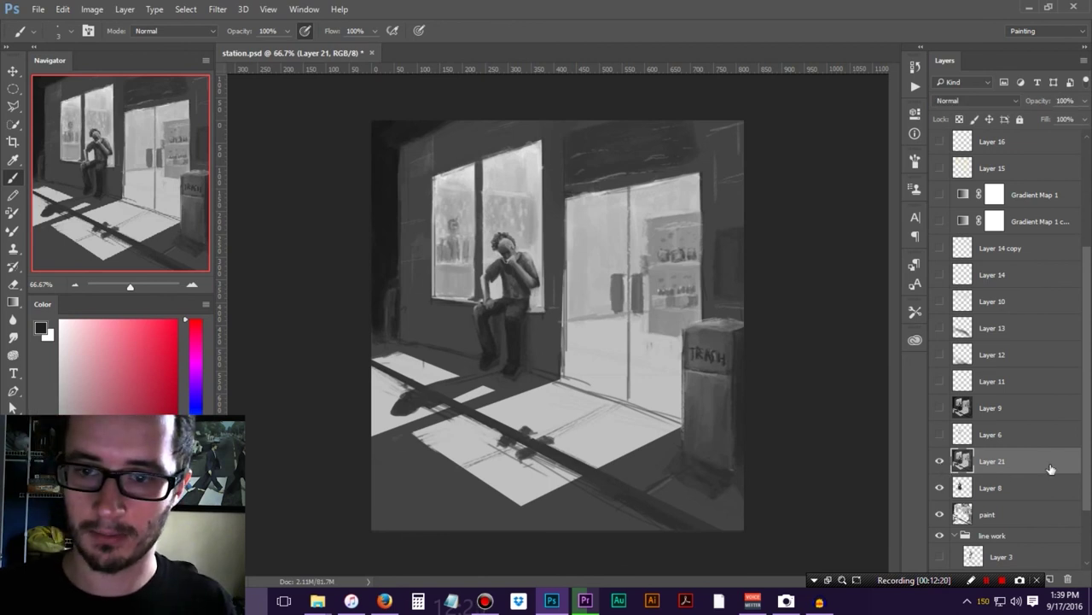
key("Delete")
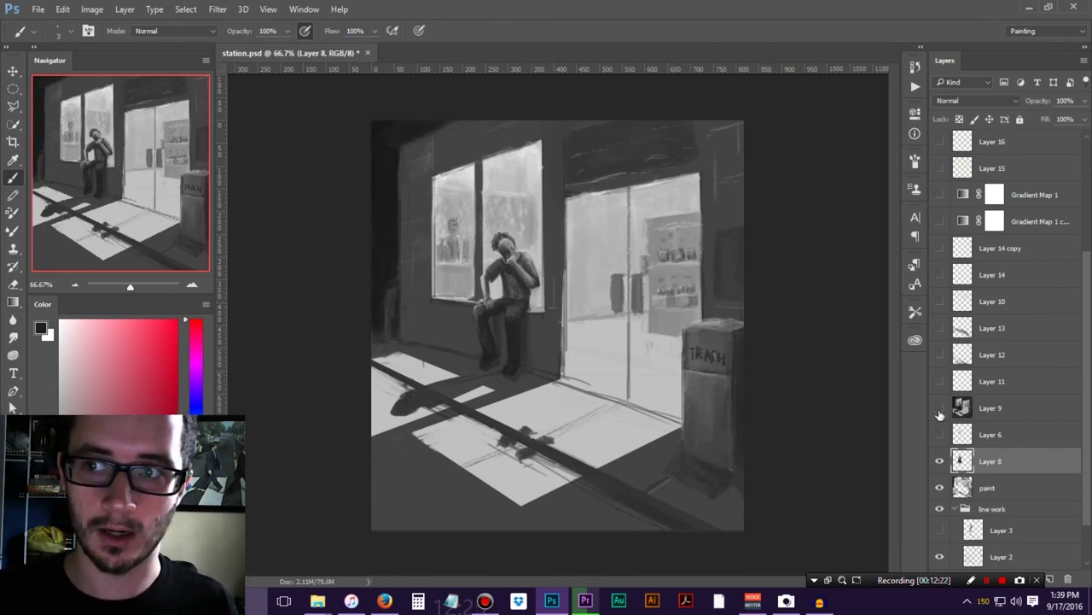
Show Layer 9's darker shading, make it active, and open Levels on it
left_click(941, 410)
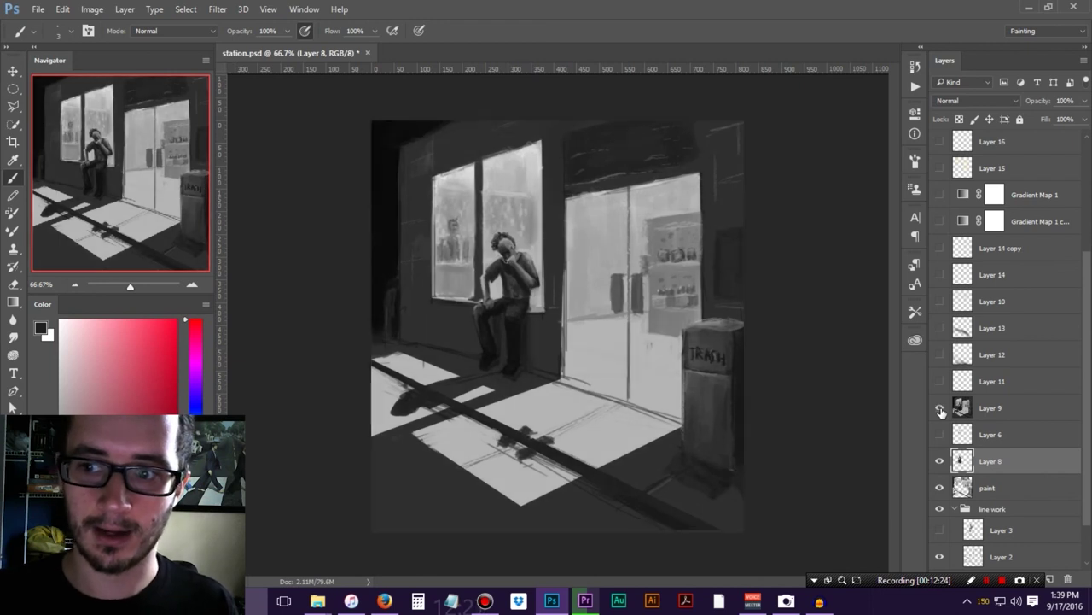
left_click(970, 411)
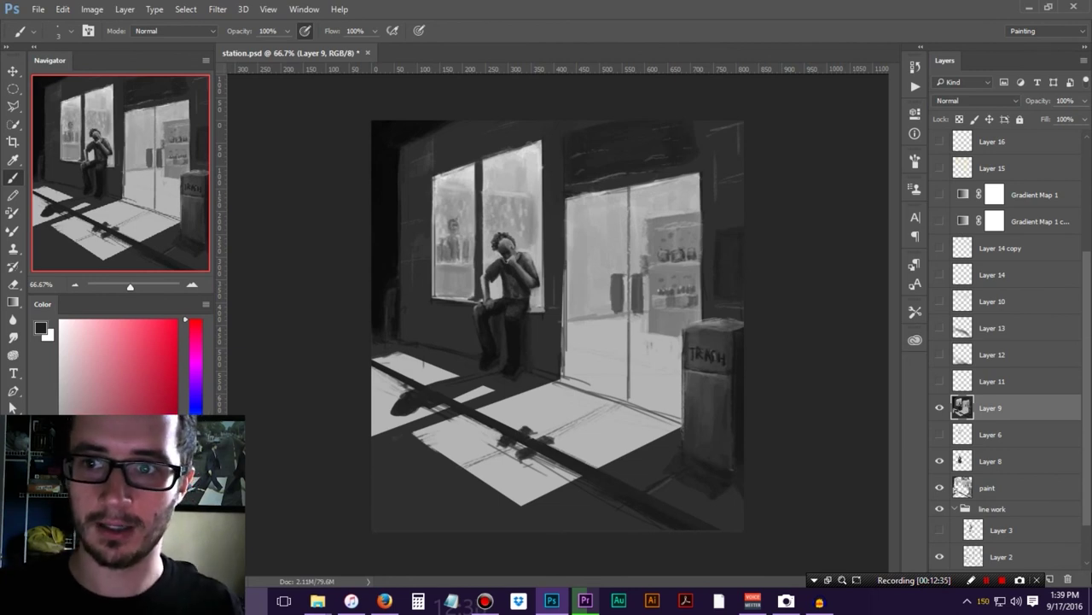
key("ctrl+l")
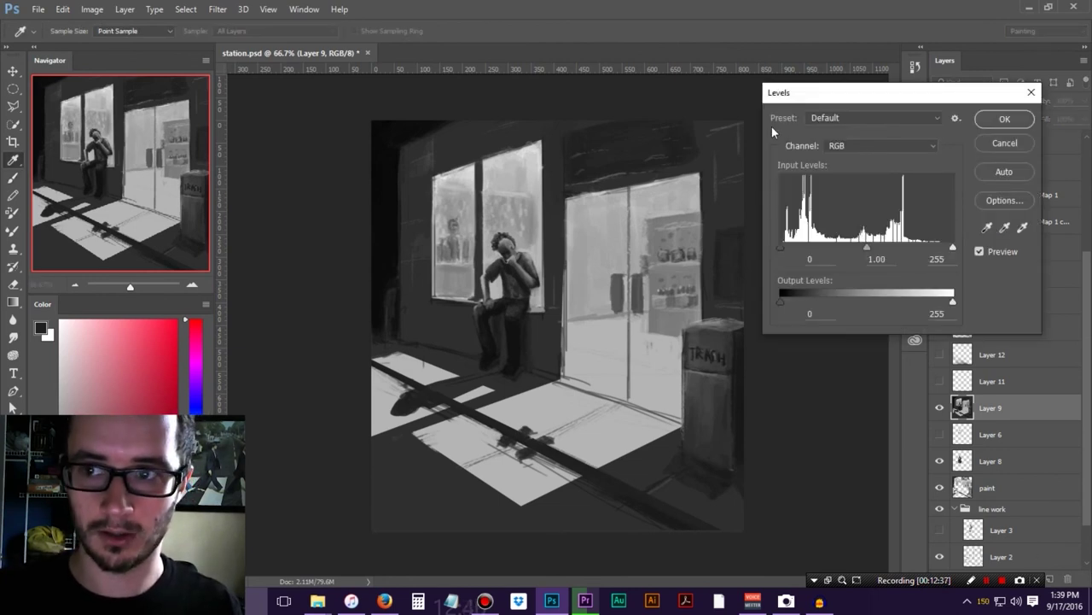
left_click_drag(830, 100, 739, 135)
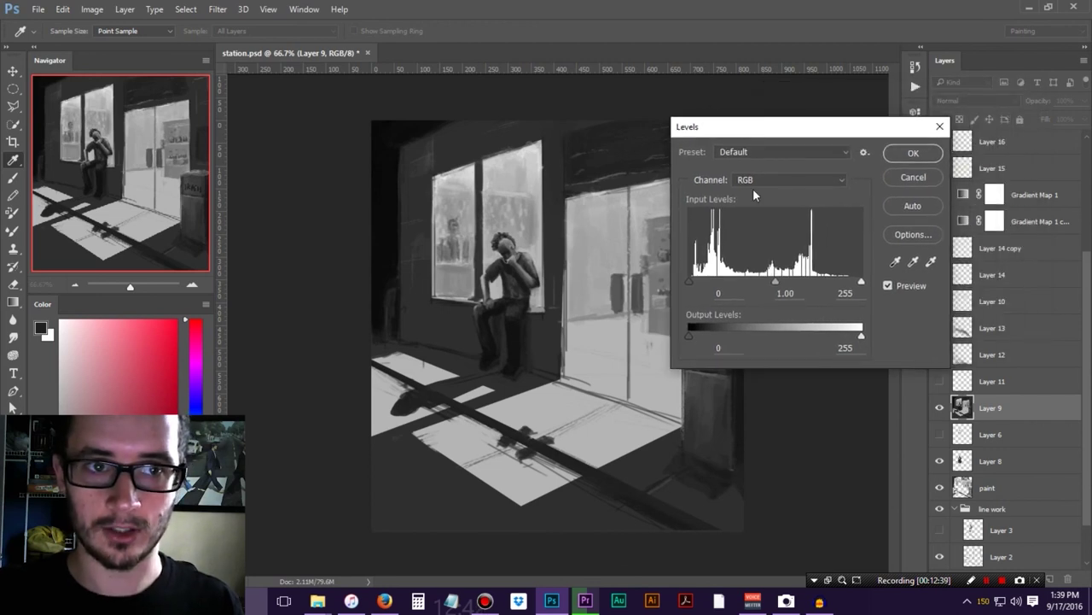
left_click(940, 126)
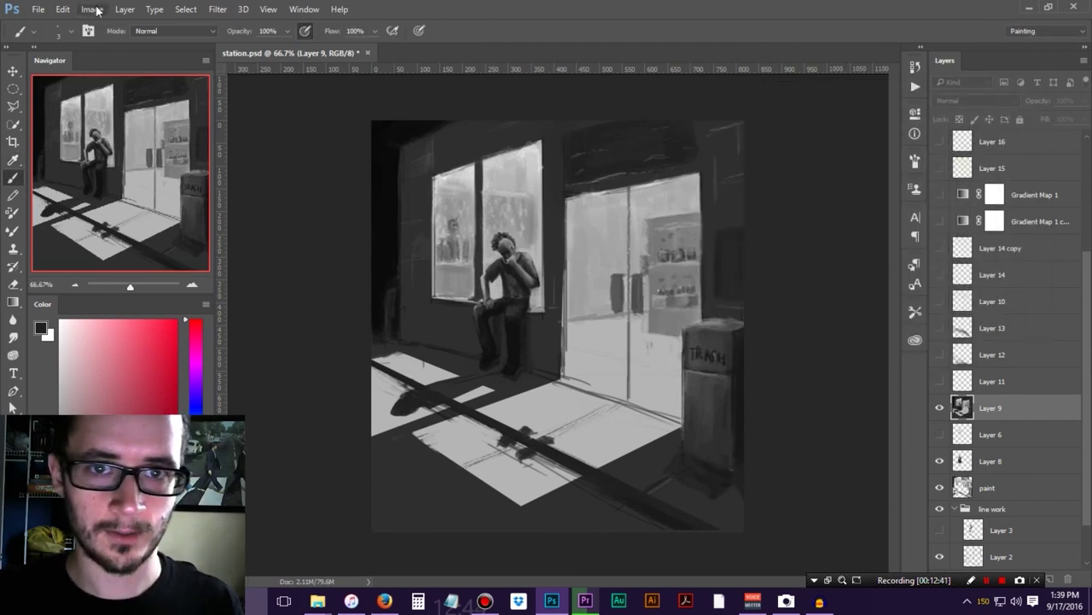
left_click(94, 11)
mouse_move(149, 45)
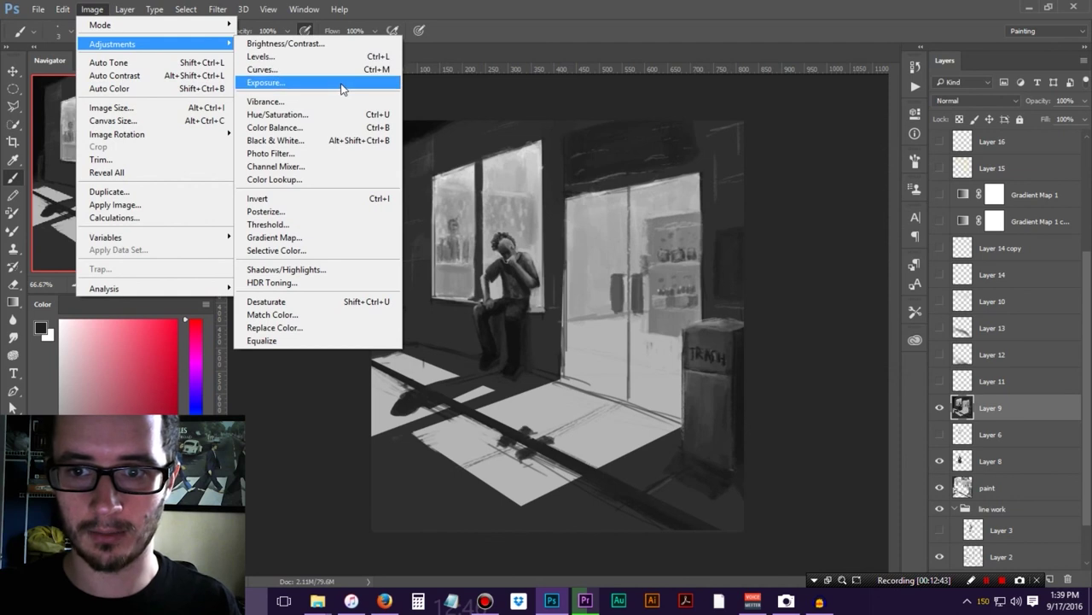
left_click(337, 58)
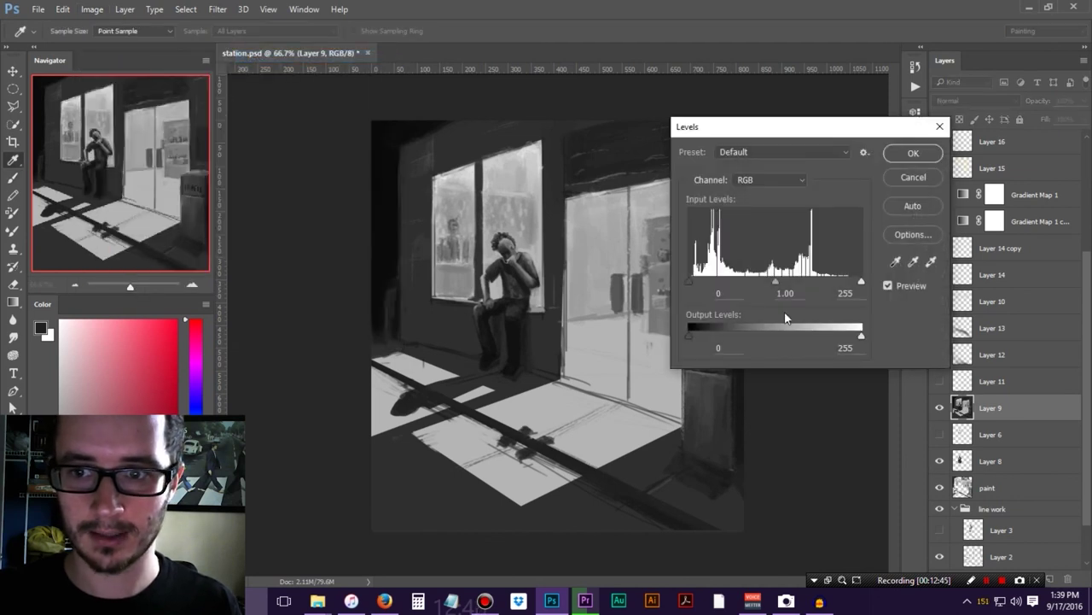
left_click_drag(689, 282, 692, 282)
left_click_drag(777, 281, 778, 281)
left_click_drag(862, 281, 851, 281)
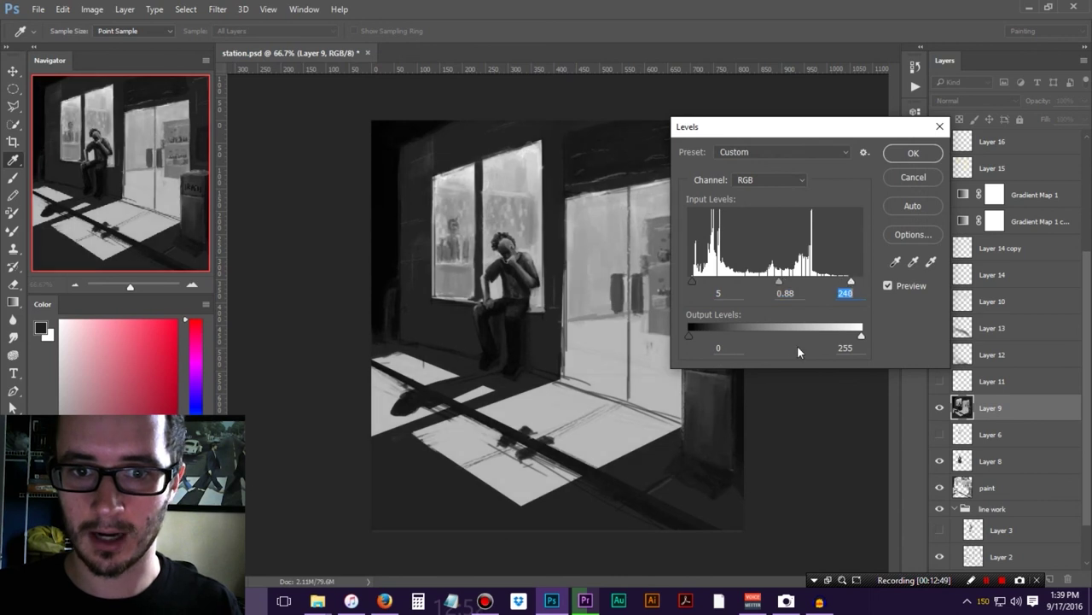
left_click(913, 176)
key("b")
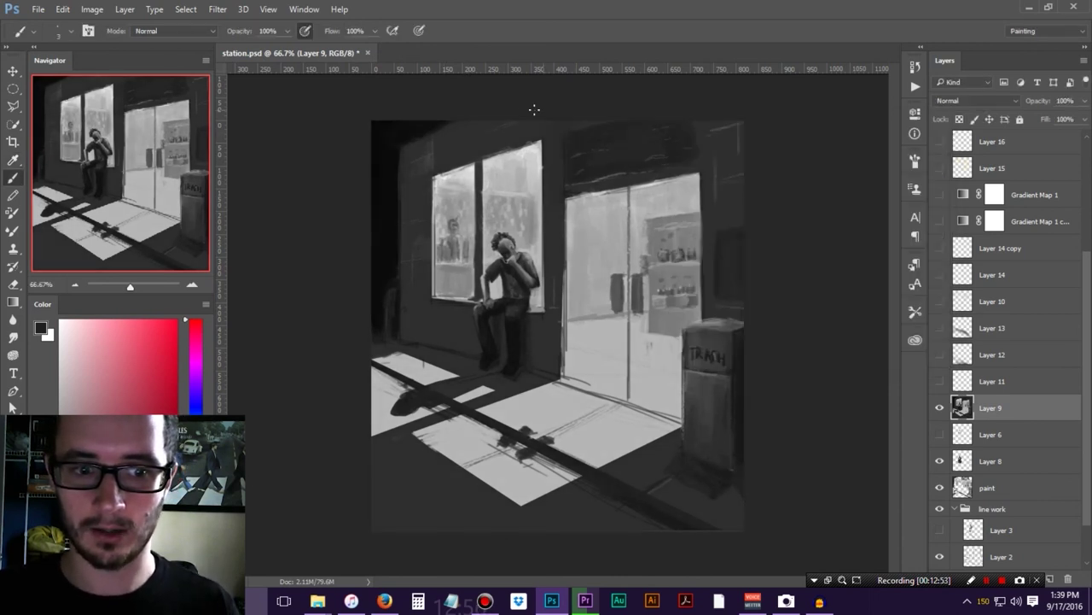
Select Layer 10 and toggle its Color Dodge window glow to compare
key("i")
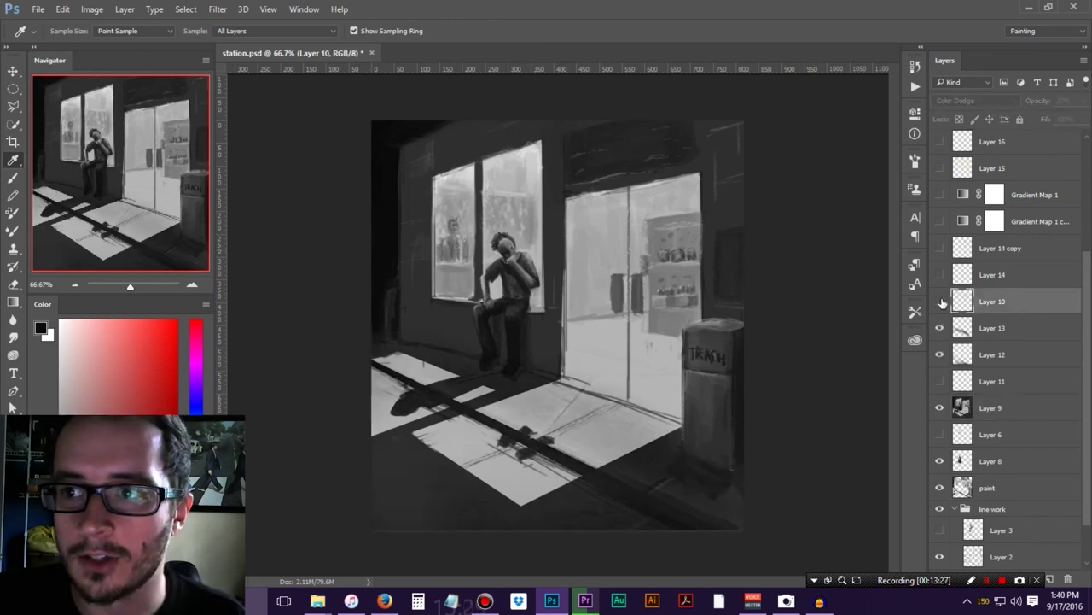
left_click(940, 301)
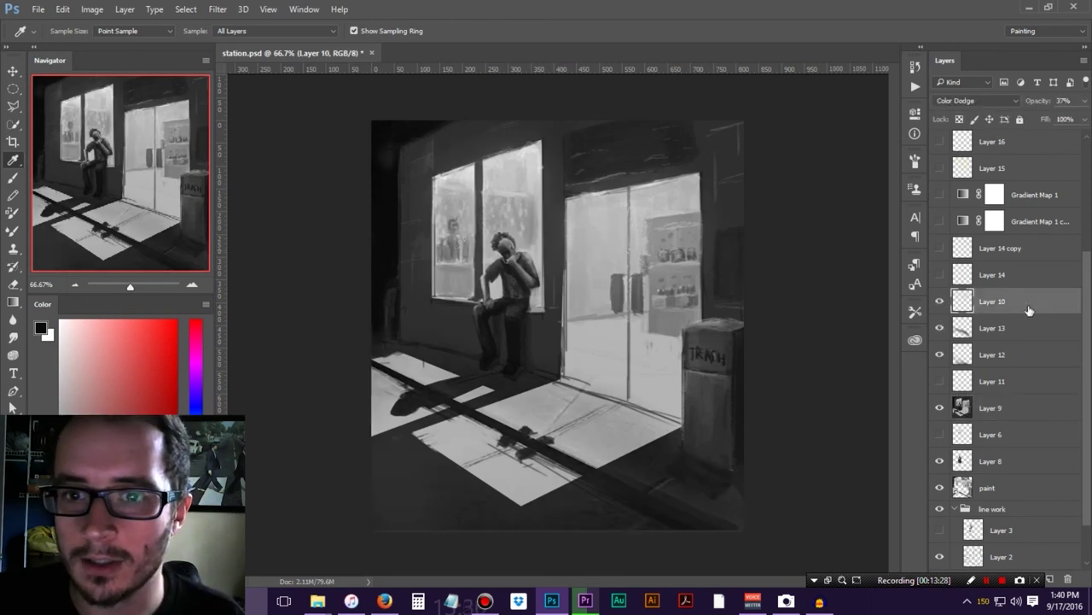
left_click(940, 301)
left_click(940, 301)
left_click(940, 302)
left_click(940, 302)
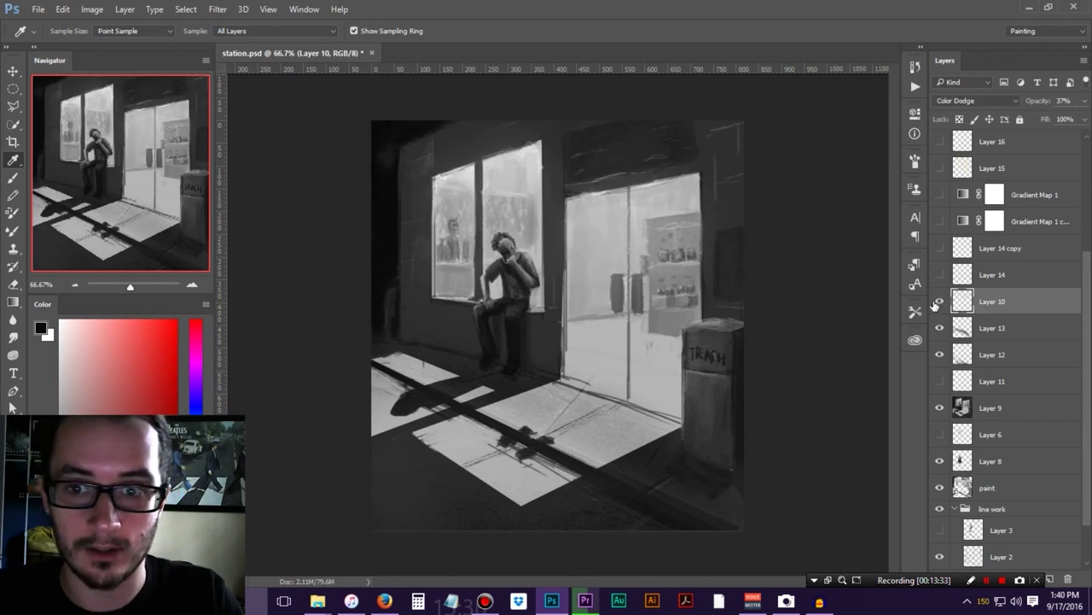
Hide Layer 10's glow and add empty Layer 21 above it
key("b")
right_click(606, 282)
left_click(999, 305)
left_click(940, 301)
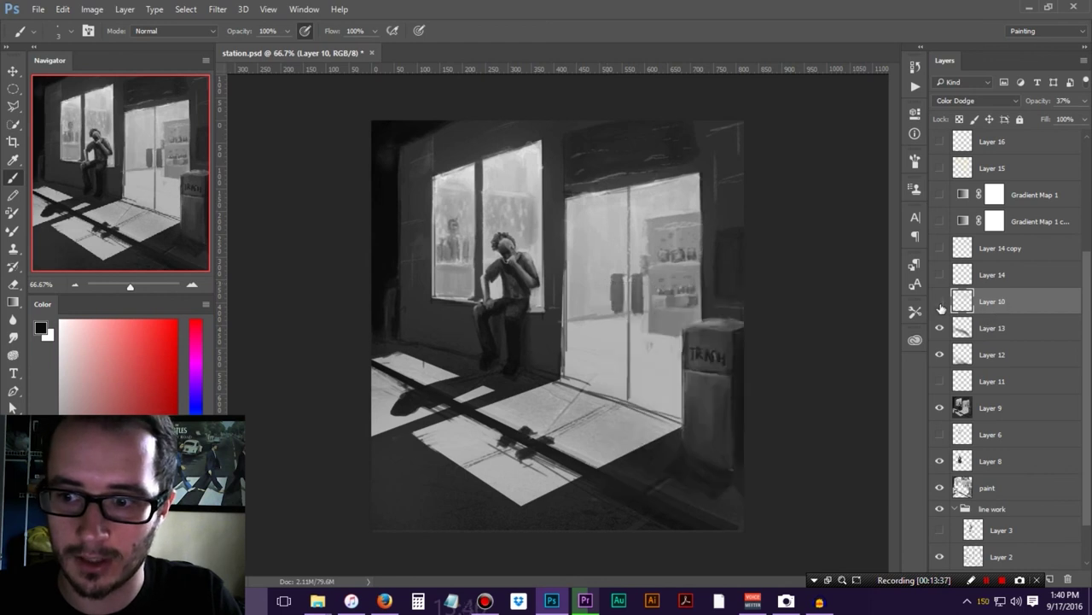
left_click(1050, 579)
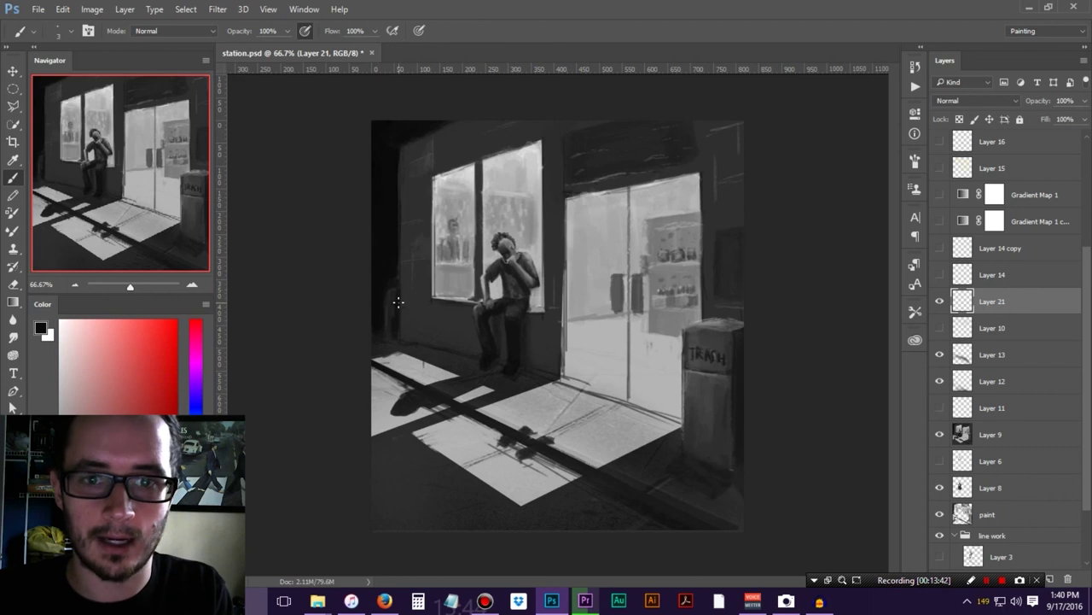
Set the brush to 0% hardness and about 254 px size
right_click(470, 248)
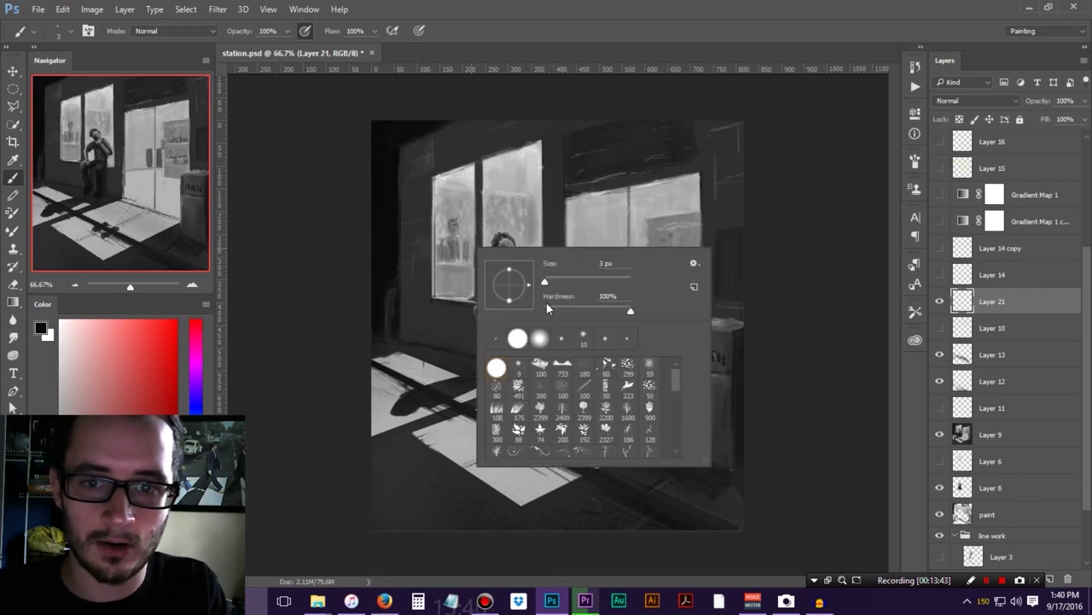
left_click_drag(586, 305, 501, 307)
left_click_drag(586, 278, 598, 282)
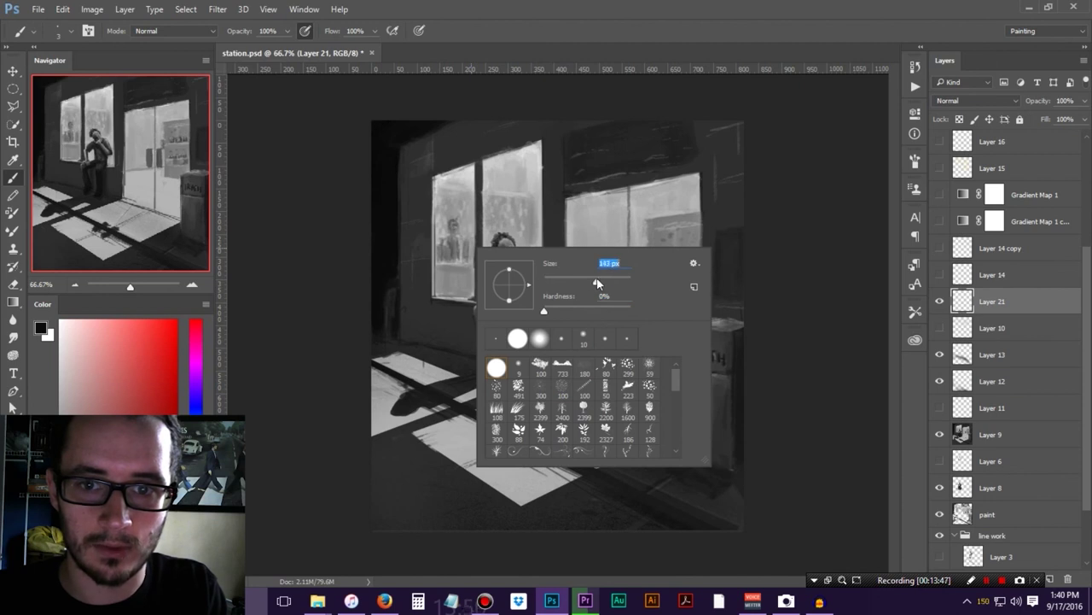
key("Return")
left_click_drag(436, 215, 457, 217)
right_click(483, 217)
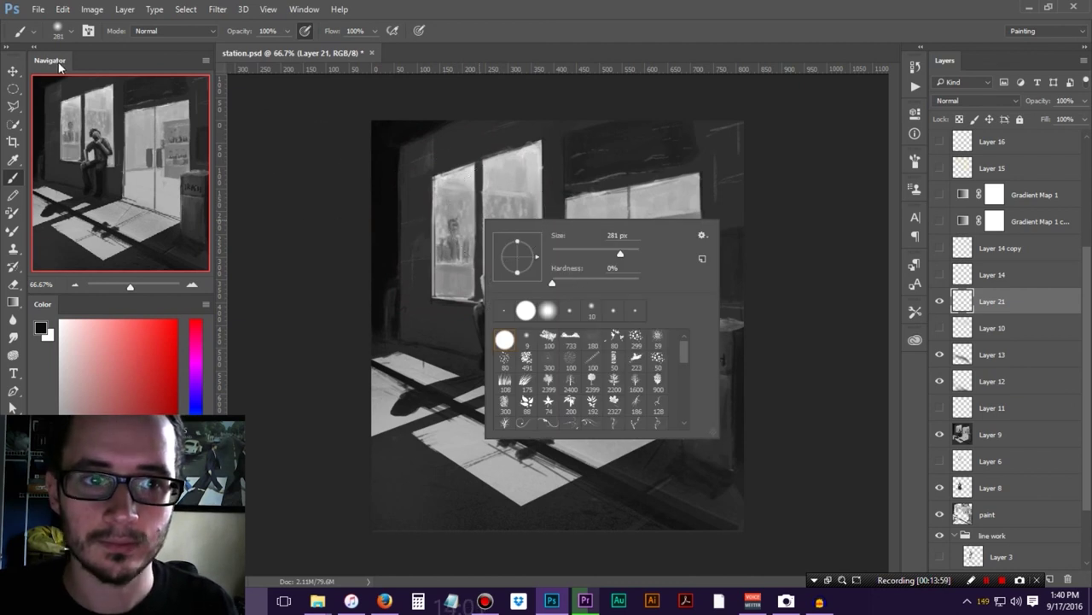
left_click(13, 68)
Pick a light grey painting colour and reselect Layer 21 with the Brush
left_click(13, 69)
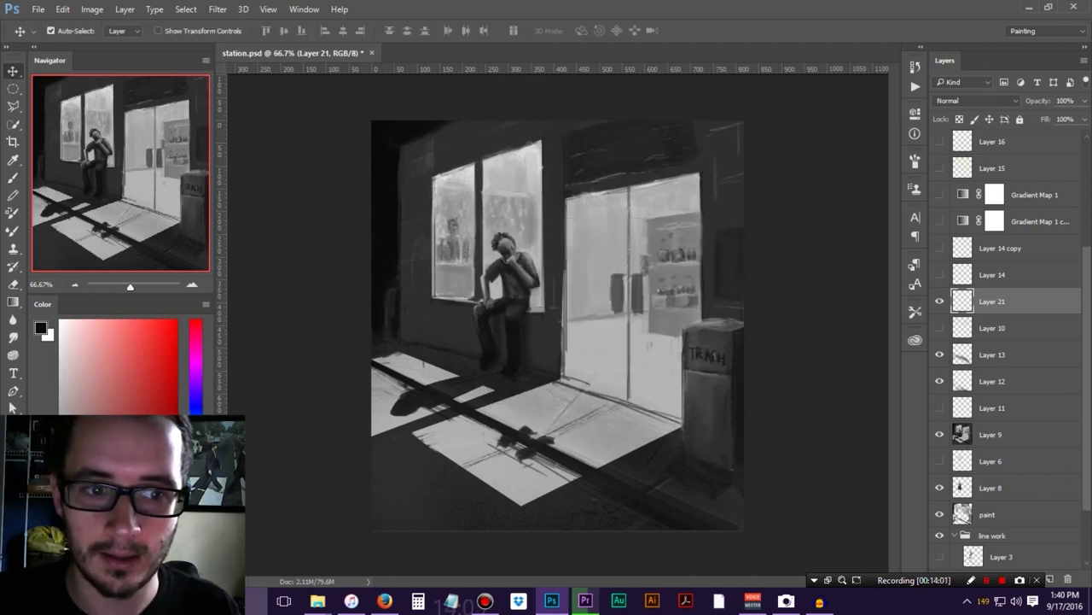
left_click_drag(67, 411, 45, 359)
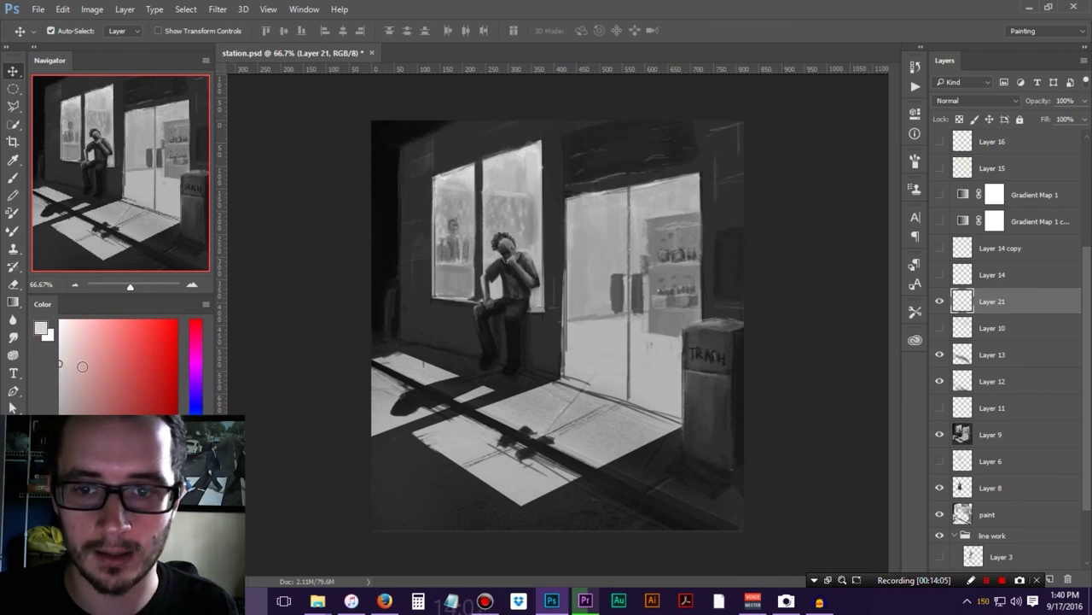
left_click(856, 206)
left_click(991, 301)
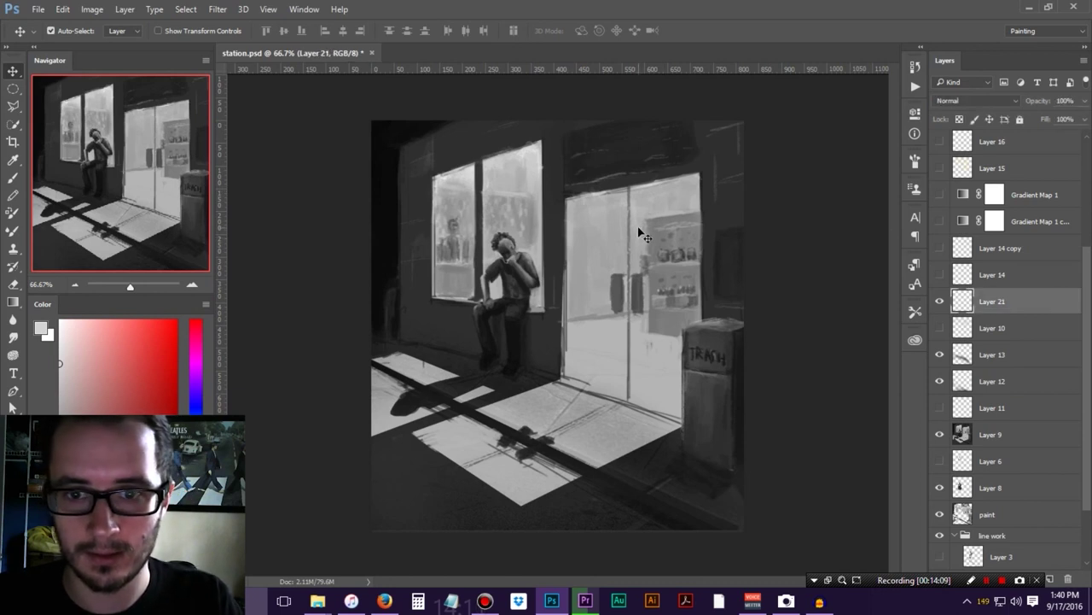
key("b")
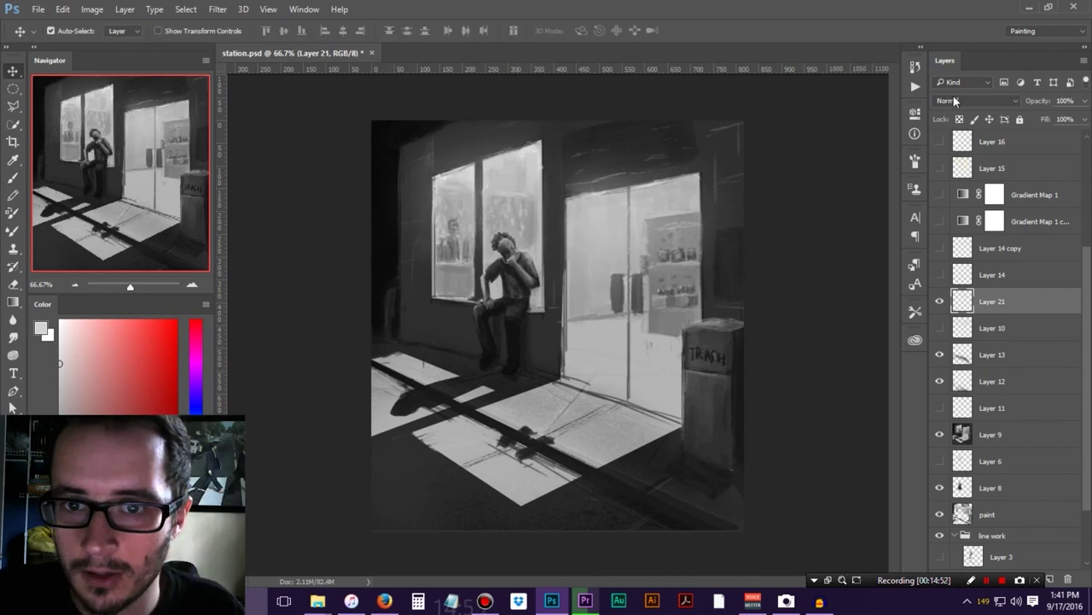
Set Layer 21's blend mode to Color Dodge, comparing against Normal
left_click(955, 99)
left_click(955, 100)
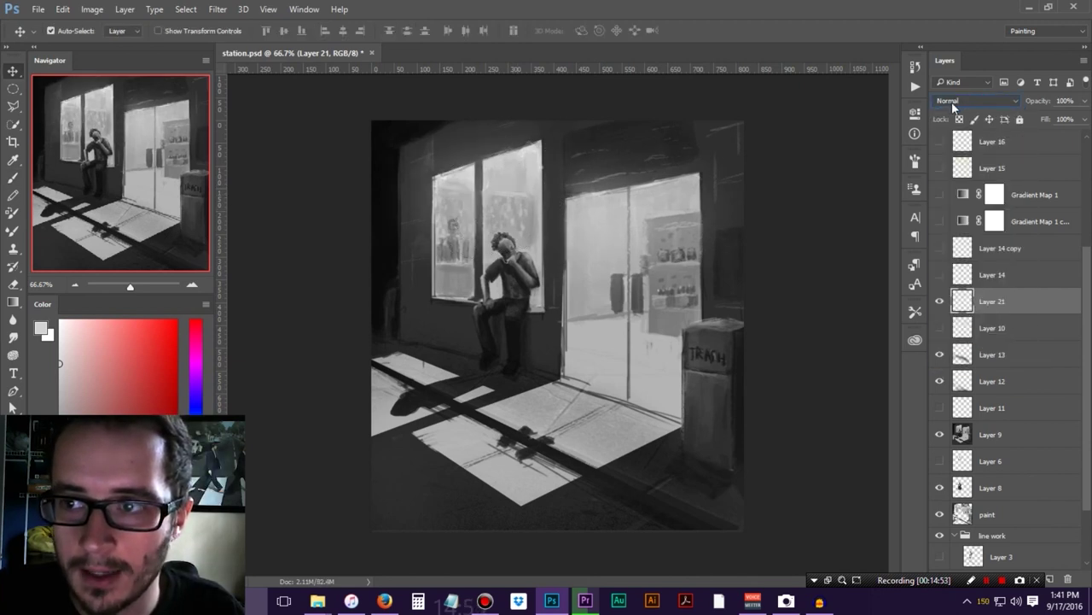
left_click(945, 100)
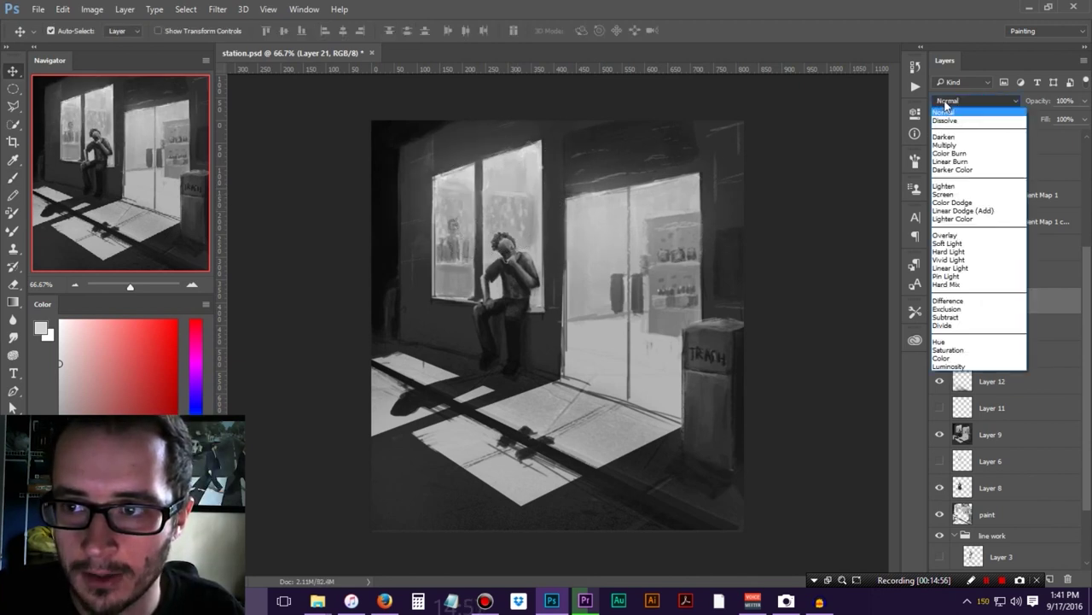
left_click(989, 202)
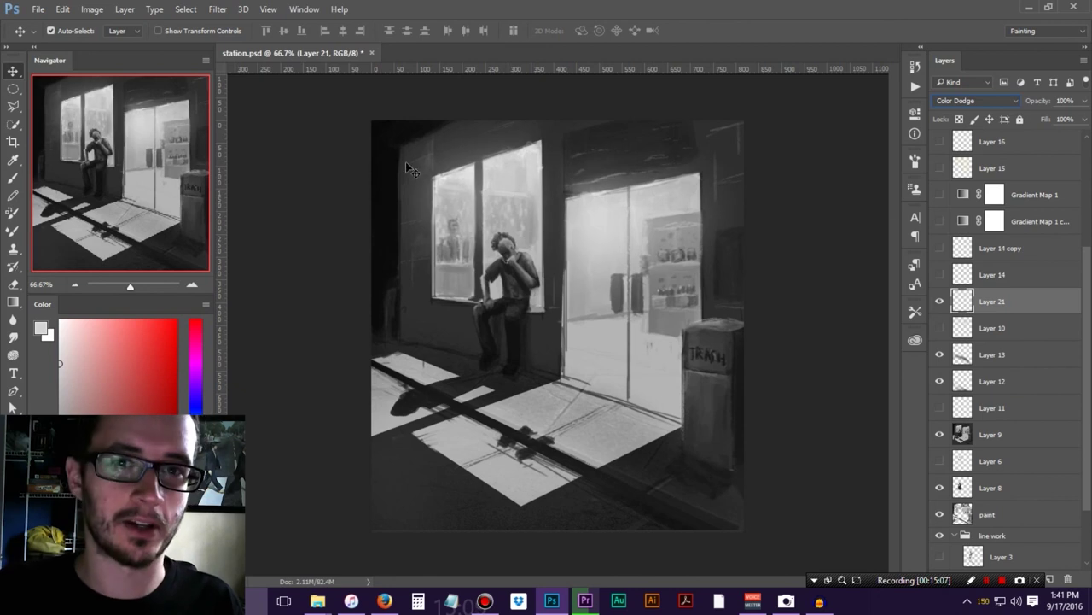
left_click(990, 102)
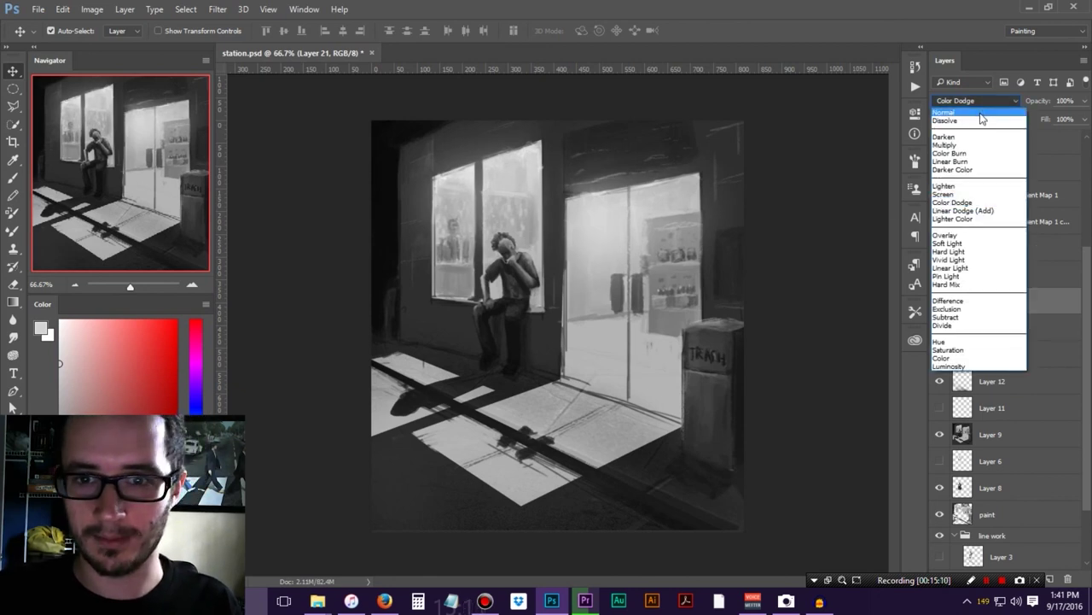
left_click(980, 111)
left_click(978, 103)
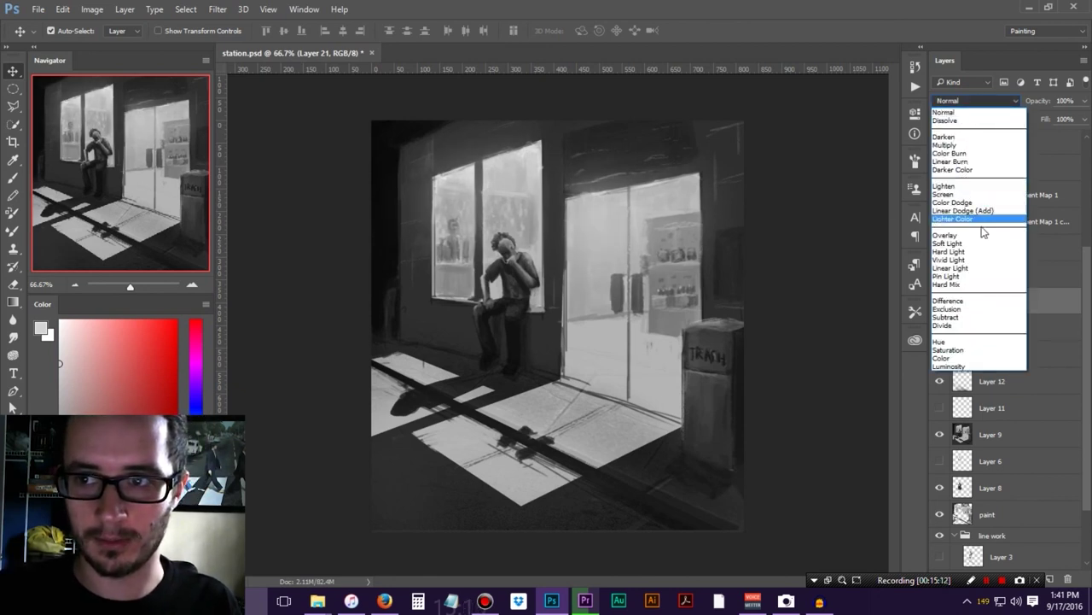
left_click(973, 202)
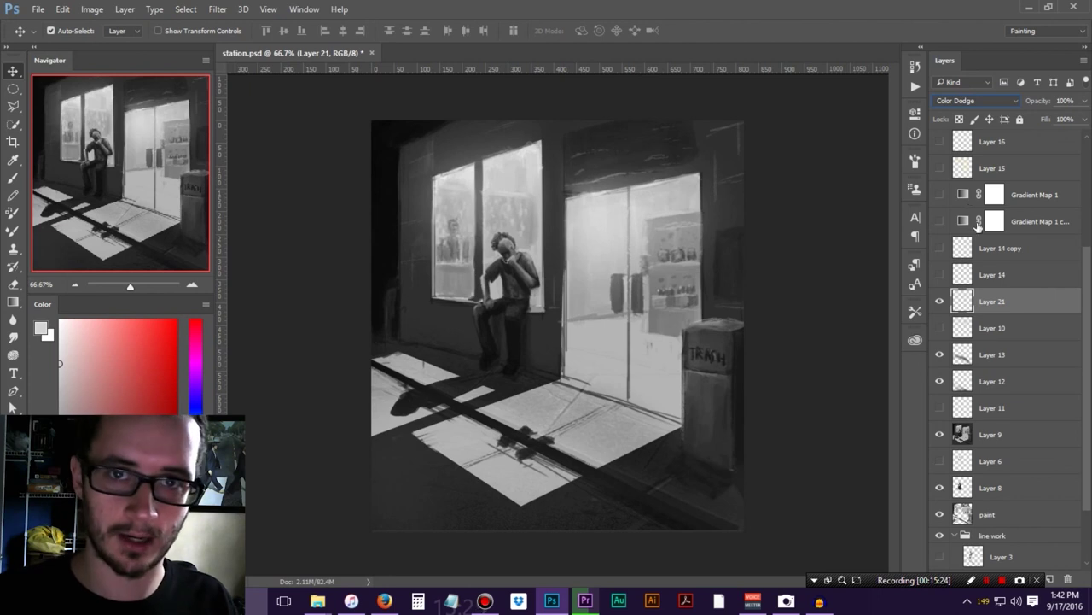
Lower the glow layer to 37% opacity, merge it down into Layer 10, and hide Layer 10 to compare
left_click(1085, 104)
left_click_drag(1082, 117, 1050, 120)
key("ctrl+e")
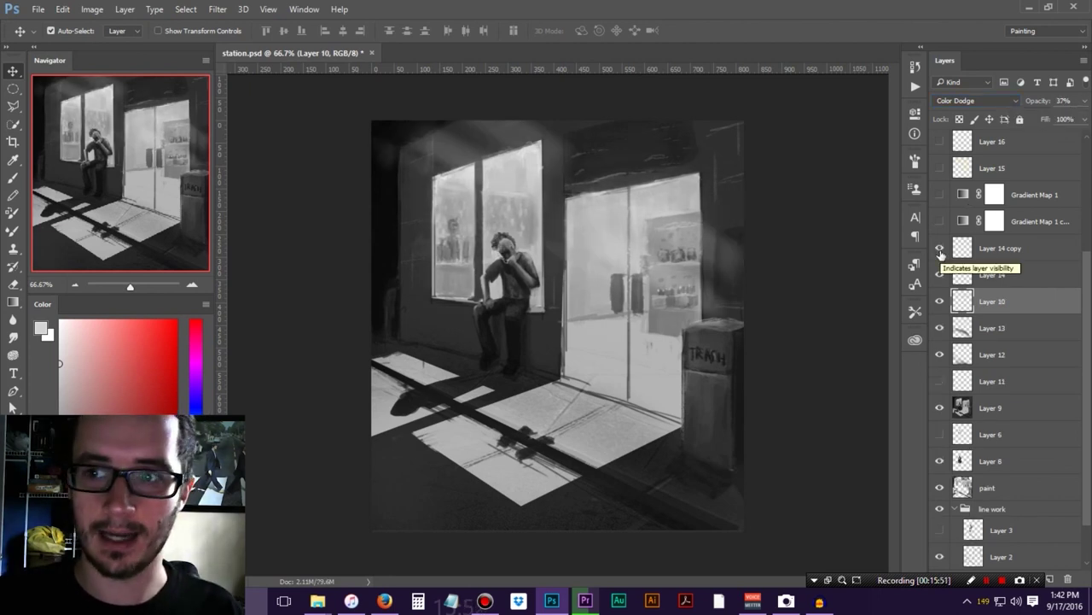
left_click(939, 300)
Compare the light shafts, then delete Layer 14 and Layer 14 copy
left_click(938, 300)
left_click(940, 275)
left_click(939, 248)
left_click(940, 275)
left_click(939, 248)
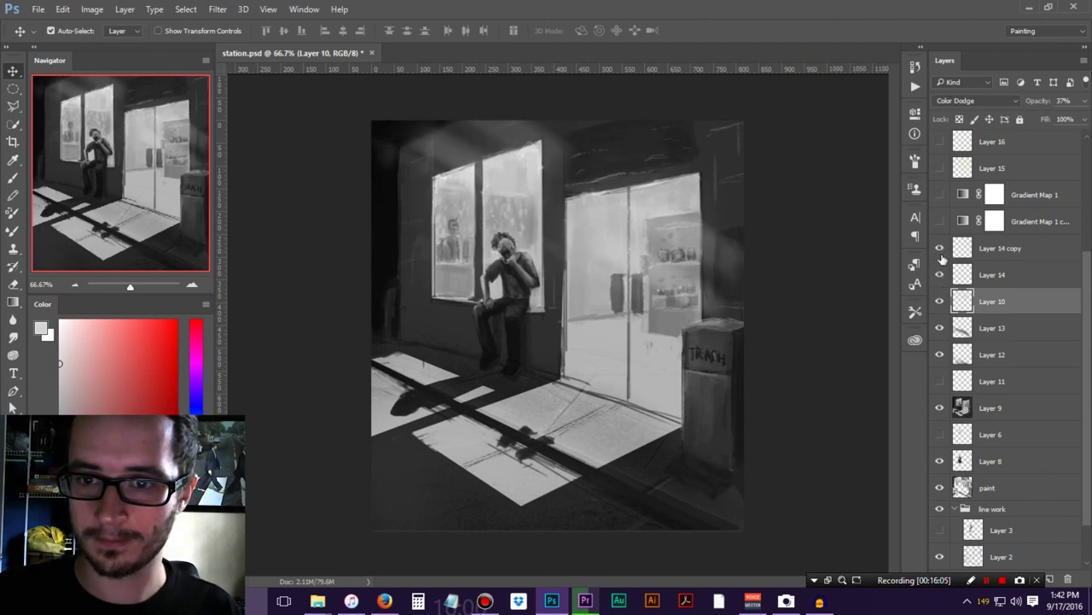
left_click(971, 252)
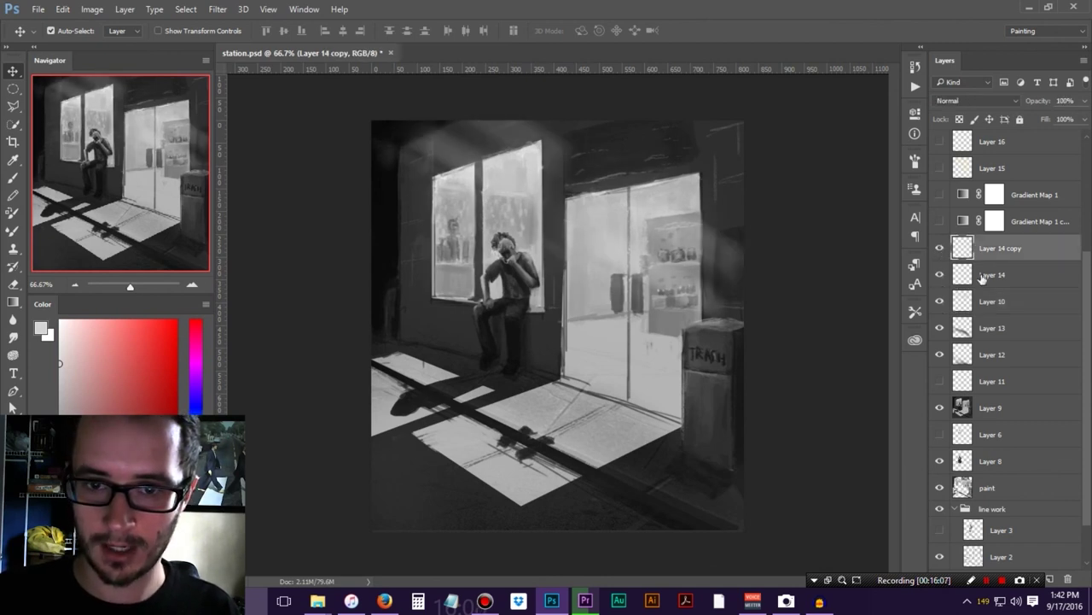
left_click(980, 274, "shift")
key("Delete")
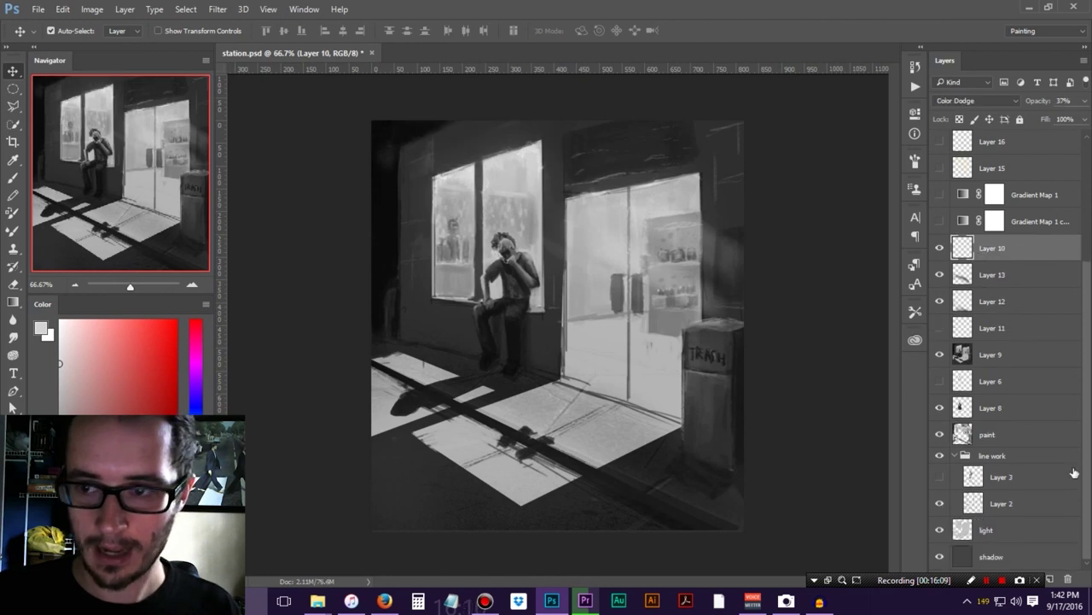
Paint a white glow over the upper left window on a new layer
left_click(1051, 579)
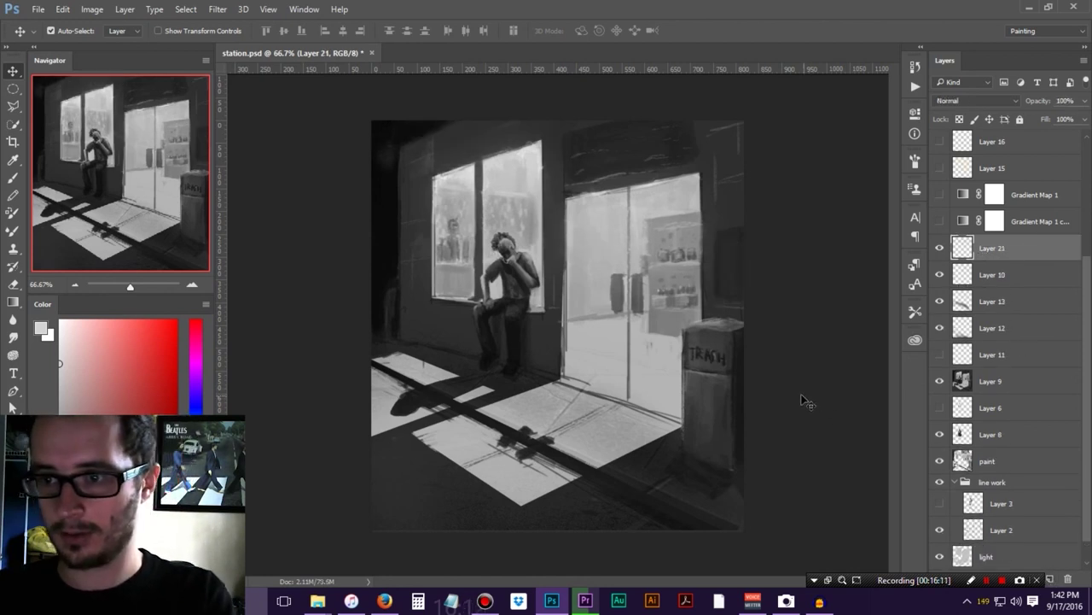
key("b")
mouse_move(480, 166)
left_mouse_down()
mouse_move(490, 175)
mouse_move(473, 183)
mouse_move(494, 197)
mouse_move(470, 171)
mouse_move(510, 186)
mouse_move(513, 222)
left_mouse_up()
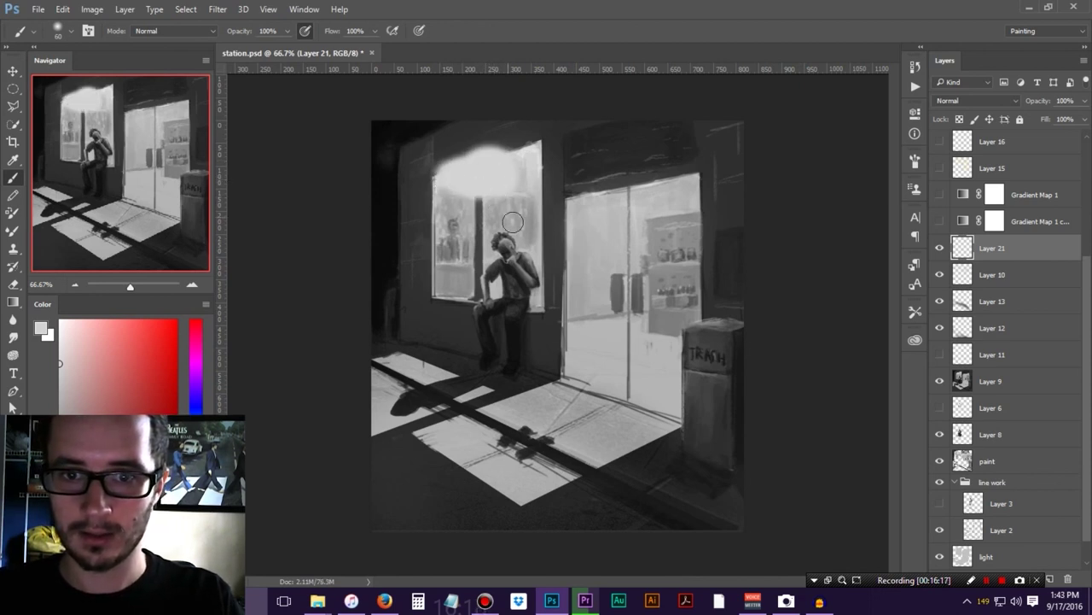
Apply Motion Blur to the glow at -16° angle and 687 pixels distance
left_click(224, 10)
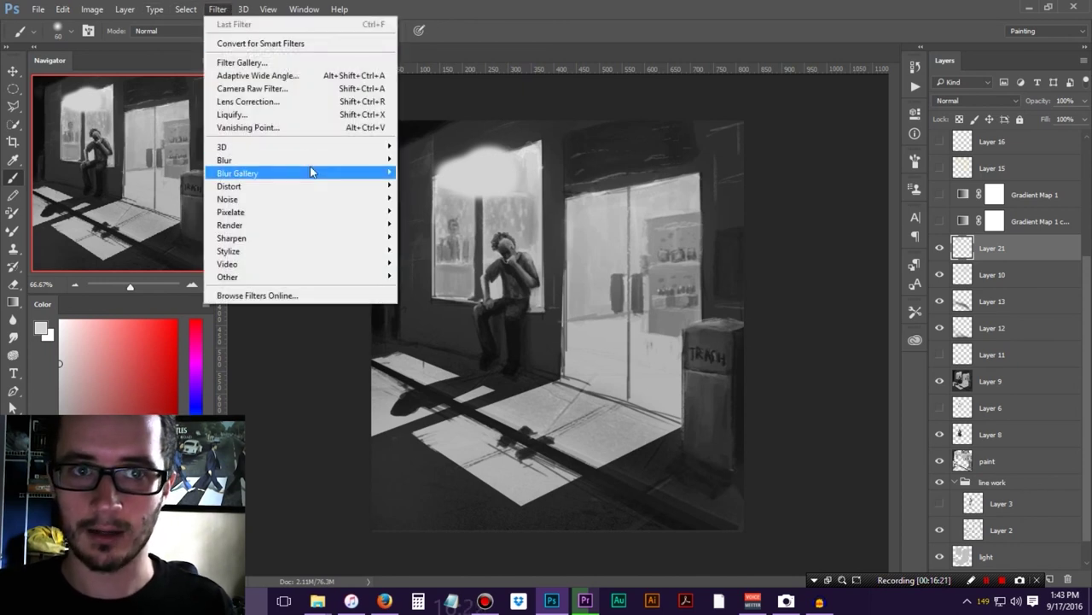
mouse_move(310, 166)
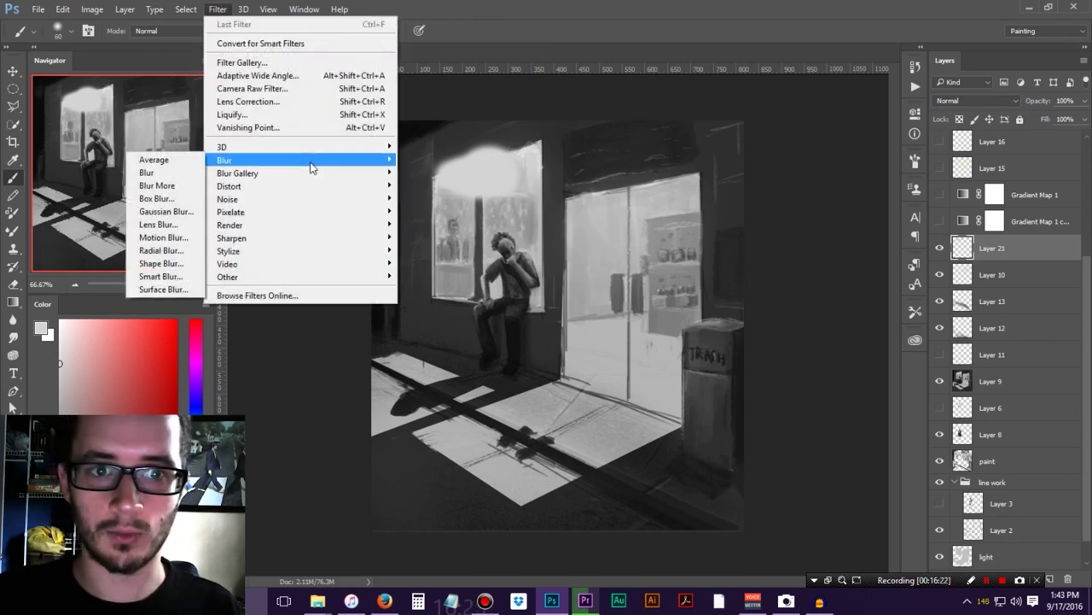
left_click(168, 242)
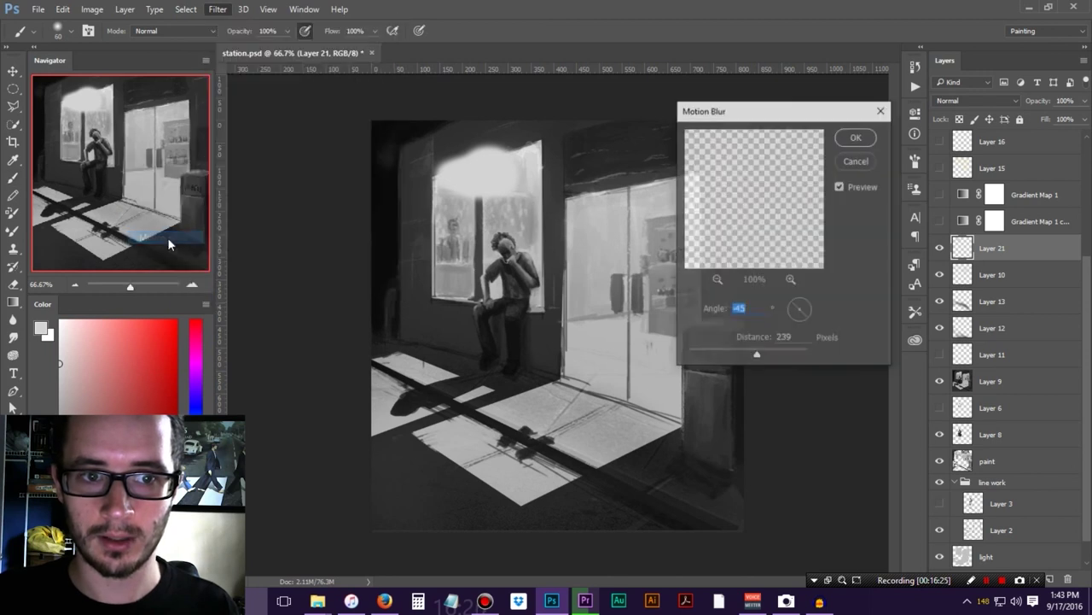
left_click_drag(802, 319, 814, 313)
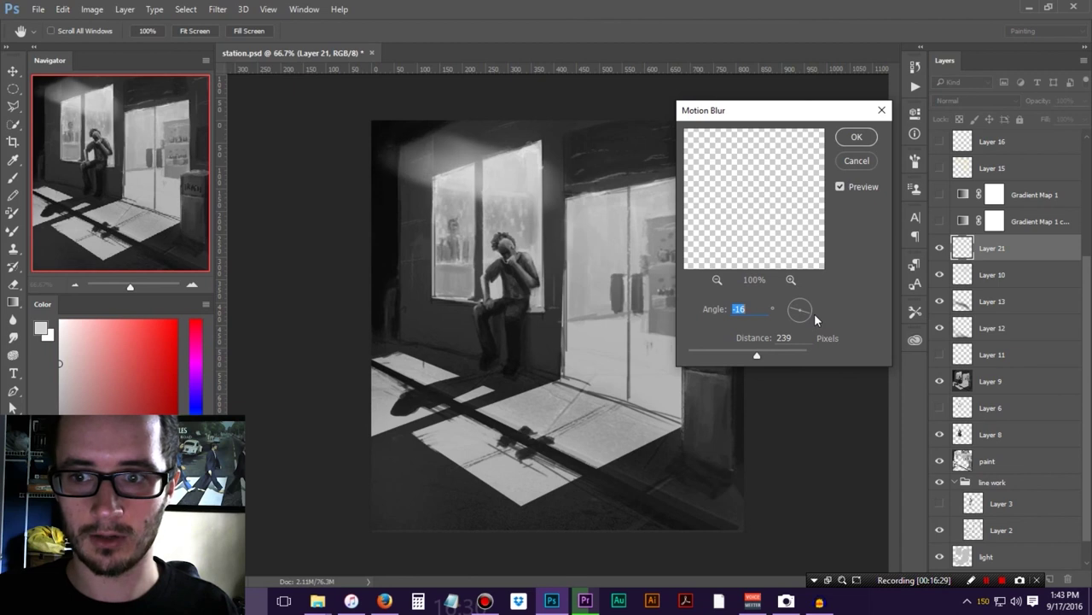
left_click_drag(733, 354, 698, 354)
left_click(765, 354)
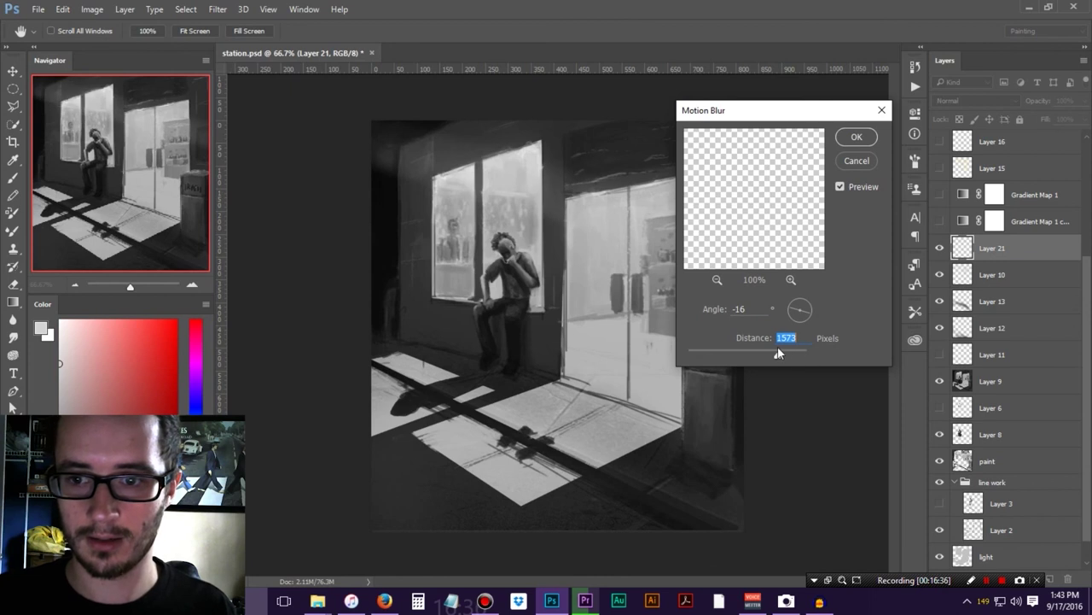
left_click(778, 353)
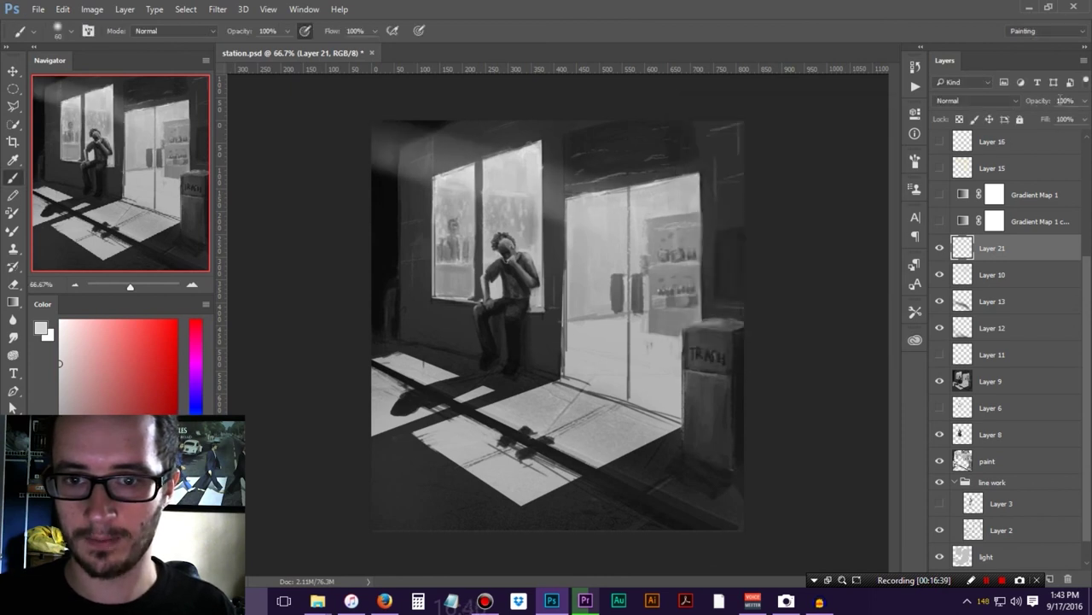
left_click(940, 221)
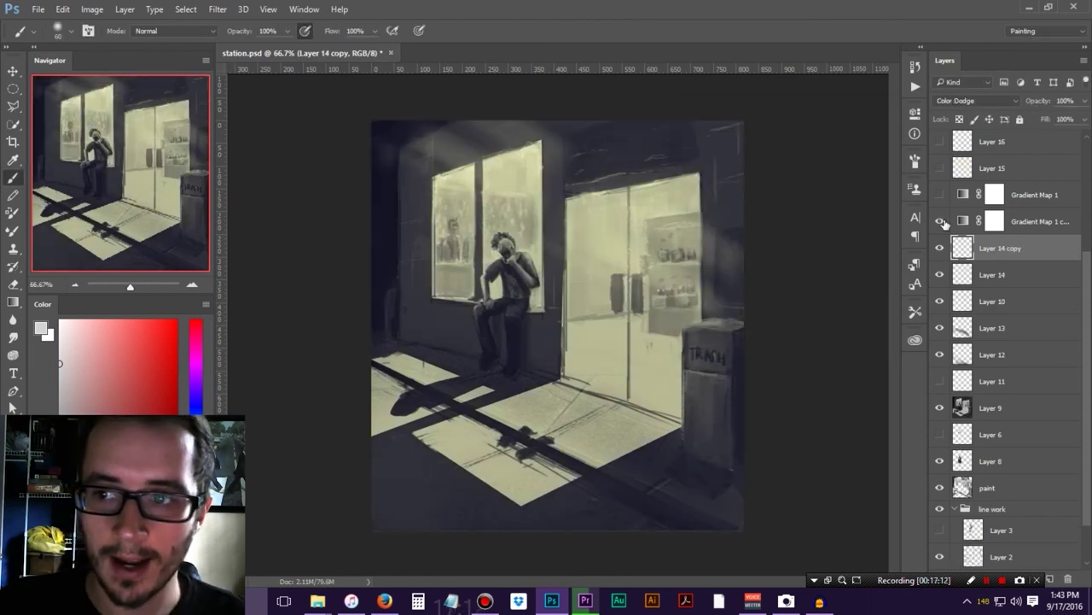
Compare the Gradient Map 1 copy tint on and off, then open its navy-to-yellow gradient settings
left_click(941, 222)
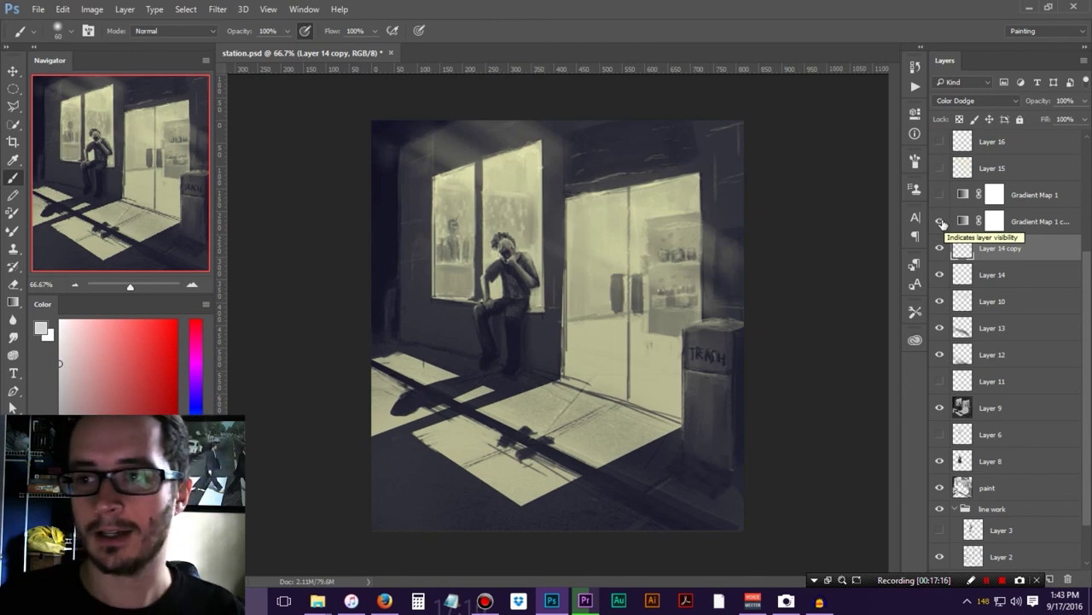
left_click(941, 222)
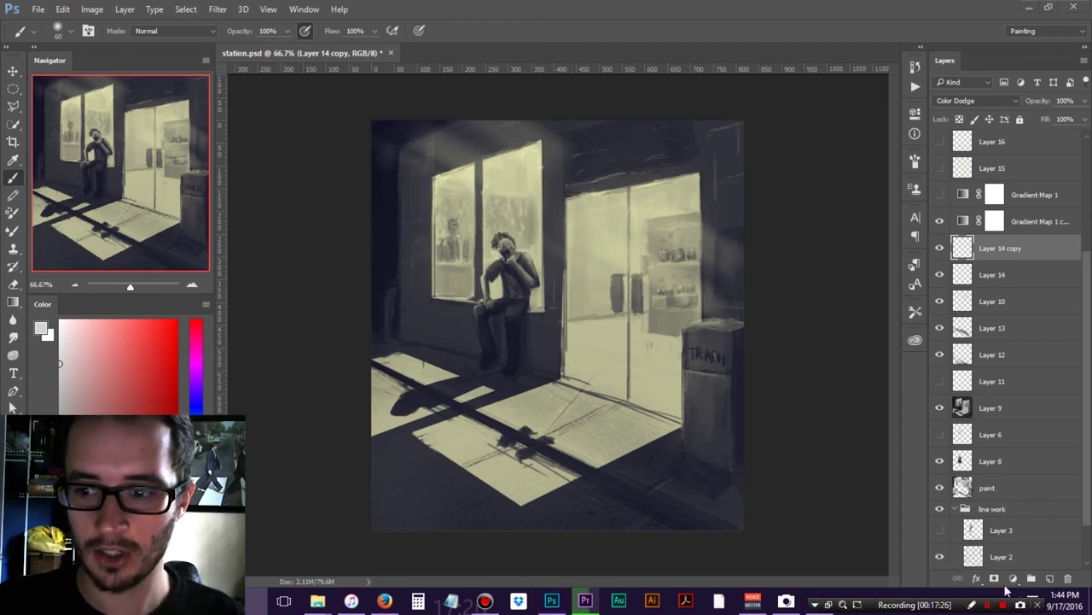
left_click(1014, 579)
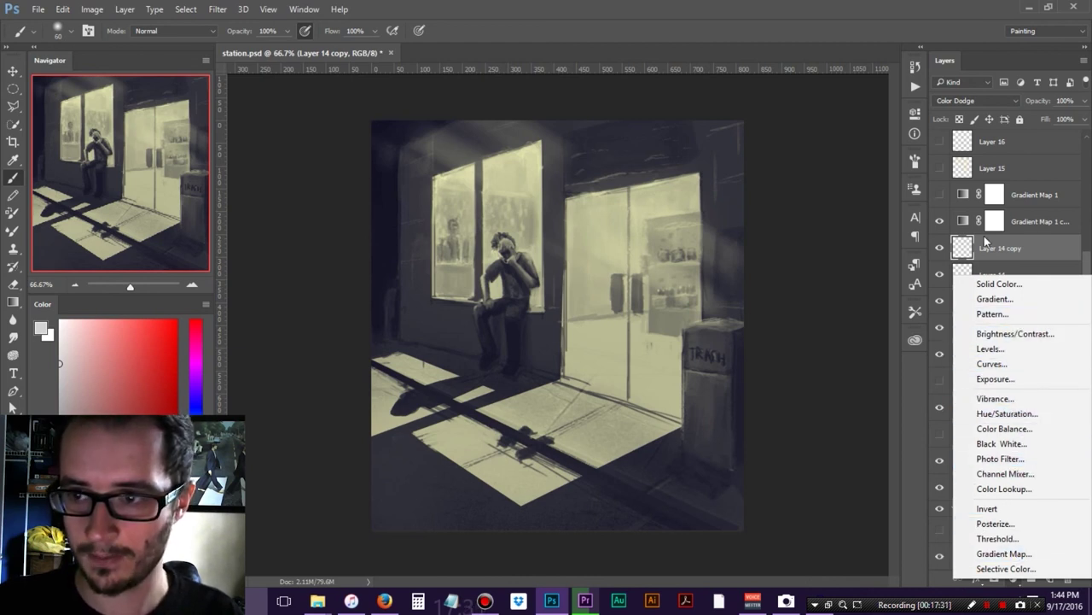
left_click(1048, 224)
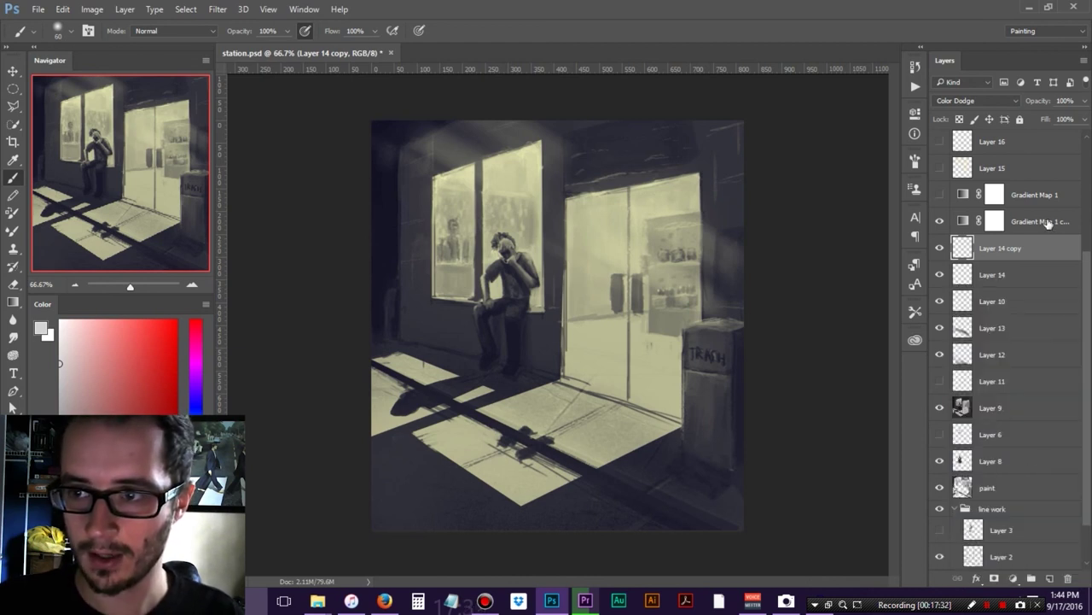
left_click(964, 223)
left_click(964, 224)
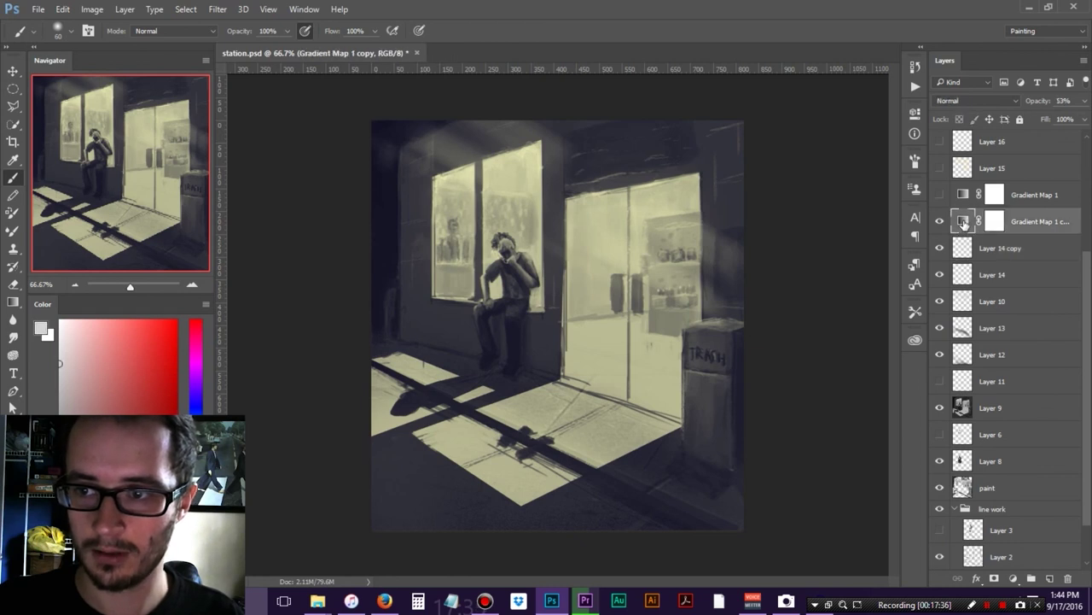
double_click(965, 222)
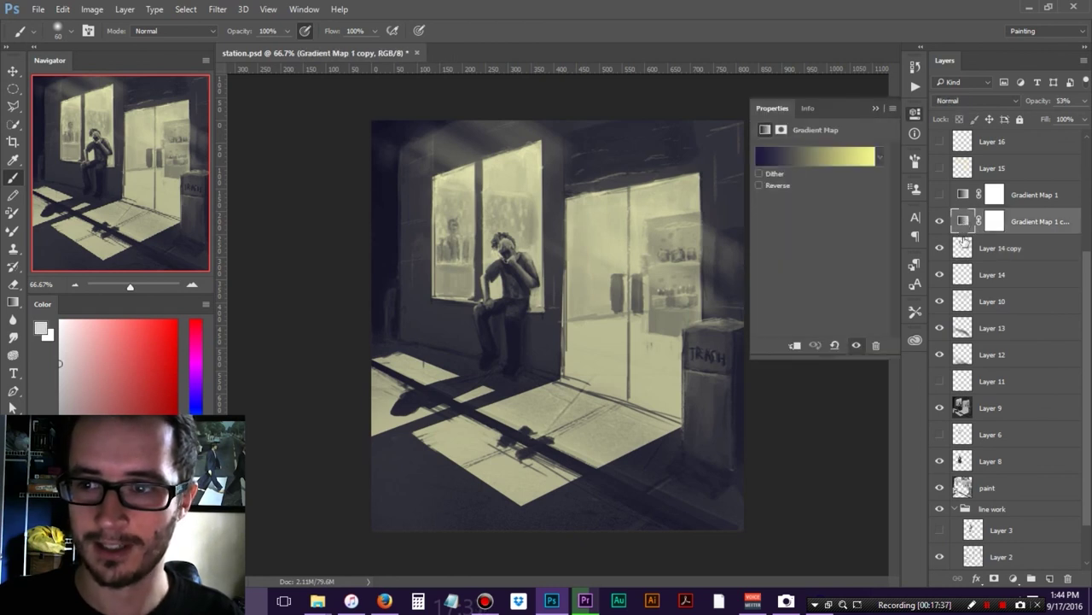
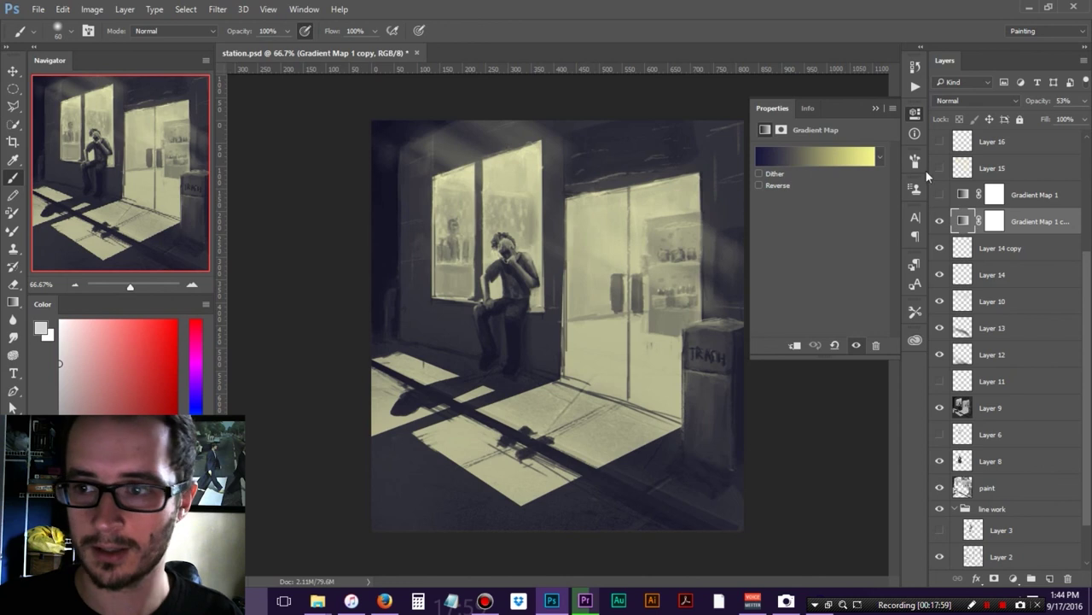
Lower the yellow Gradient Map 1 copy layer's opacity to 64%
left_click(1085, 102)
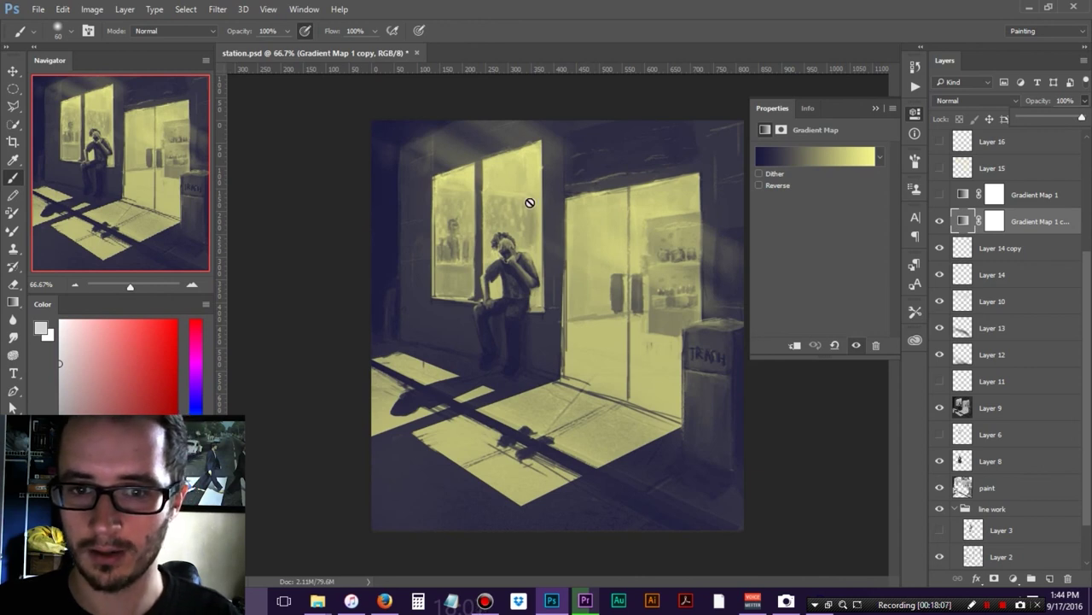
left_click(1065, 120)
mouse_move(1065, 120)
left_mouse_down()
mouse_move(1051, 120)
mouse_move(1061, 122)
left_mouse_up()
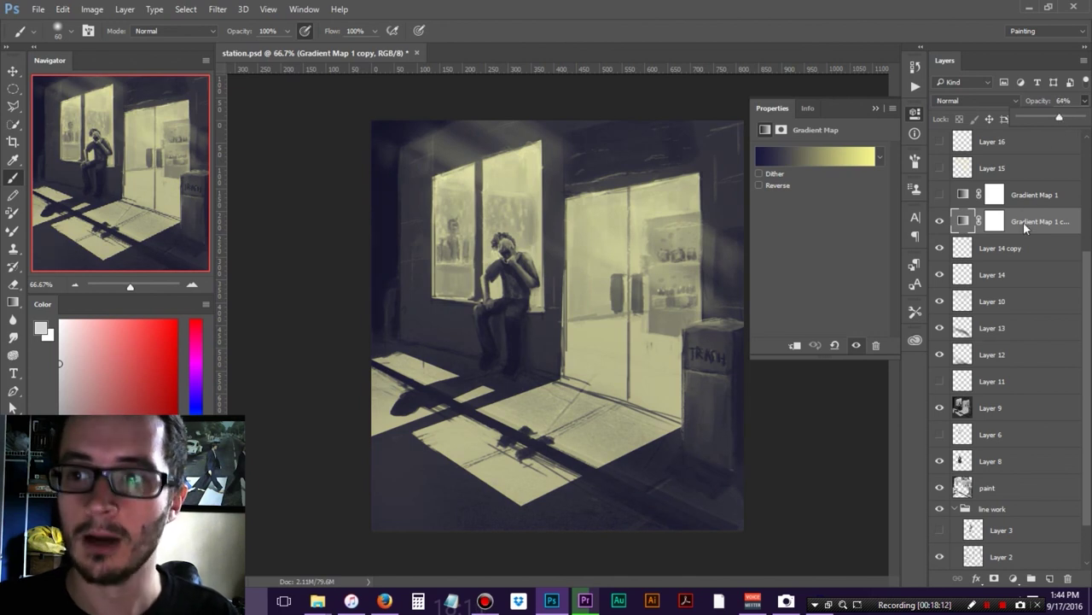
Show the violet-orange Gradient Map 1 and bring up its Gradient Editor
left_click(1048, 198)
left_click(941, 195)
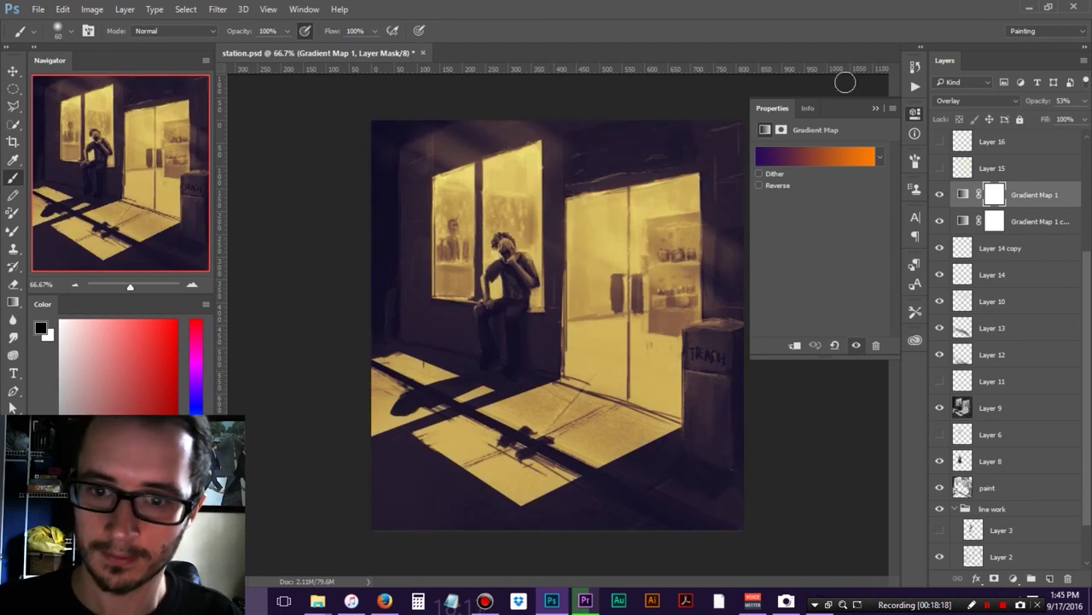
left_click(803, 156)
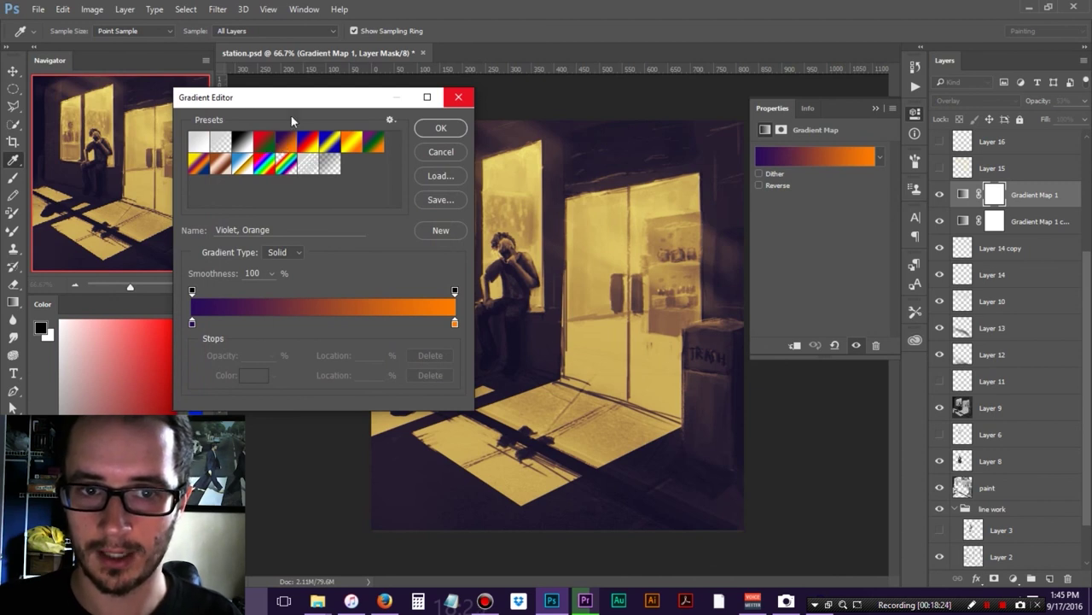
Close the Gradient Editor, compare Gradient Map 1 on and off, and set its opacity to about 53%
left_click(458, 96)
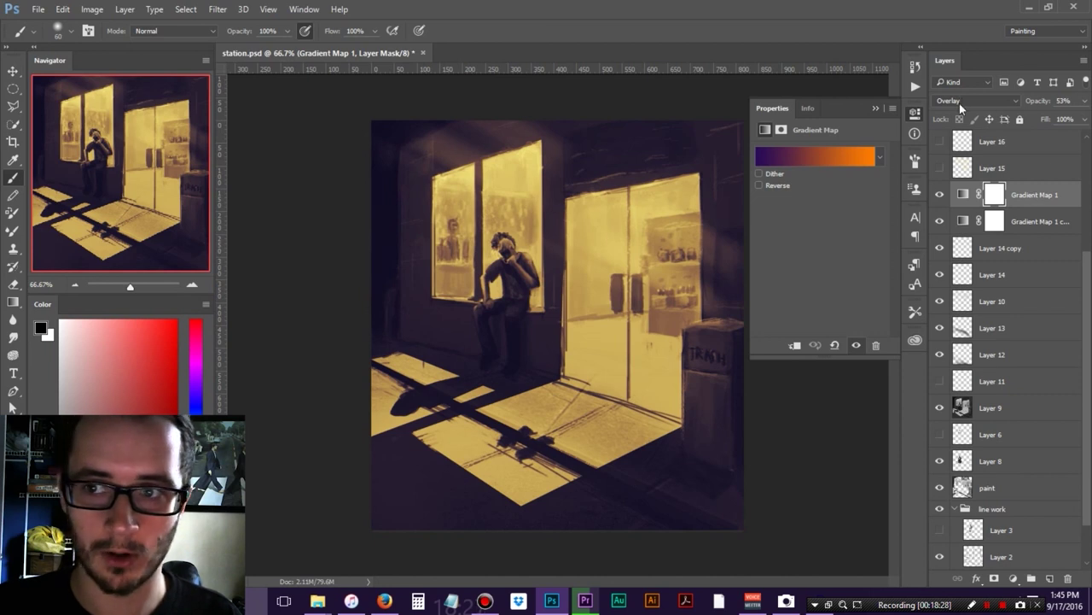
left_click(940, 195)
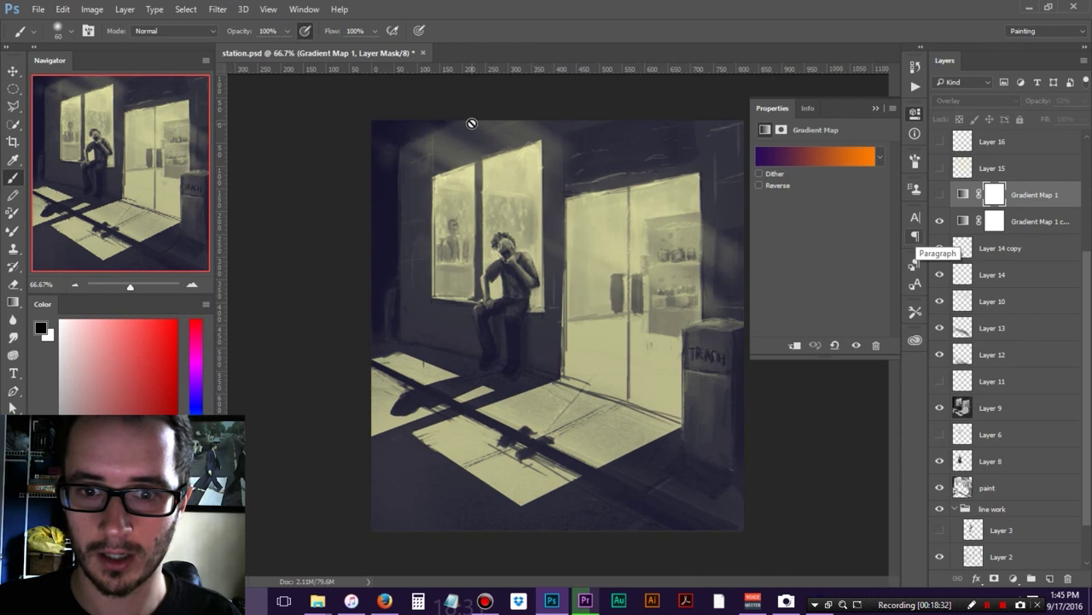
left_click(939, 195)
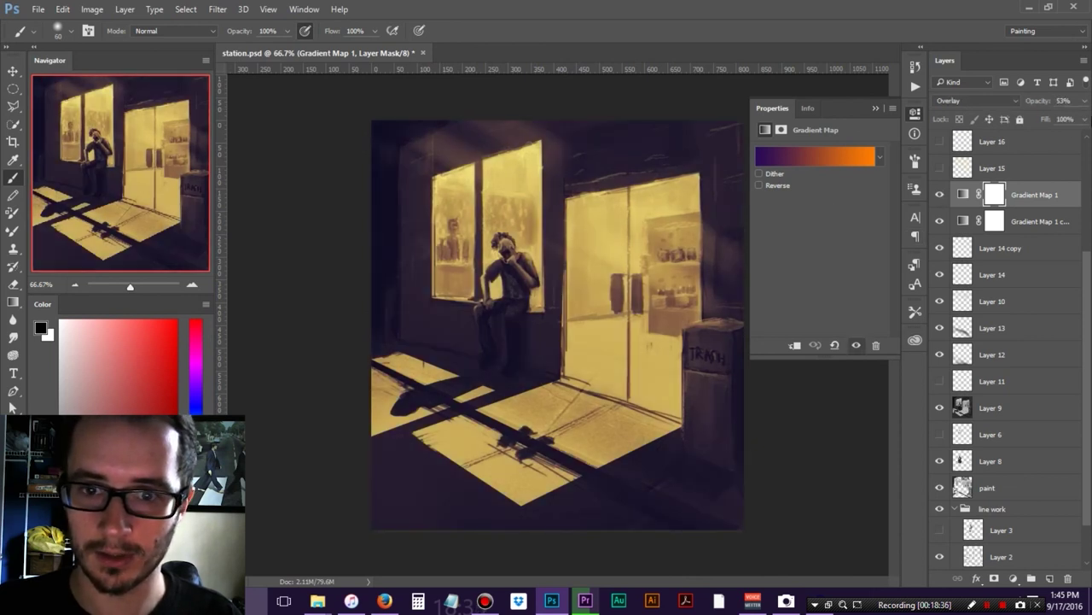
left_click(1085, 102)
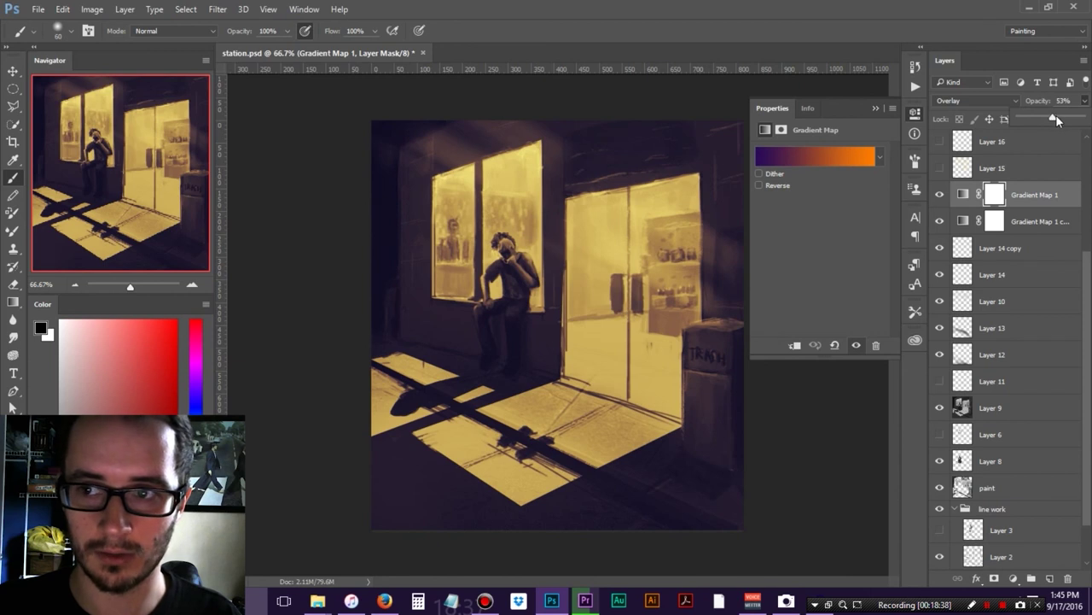
left_click_drag(1056, 115, 1083, 117)
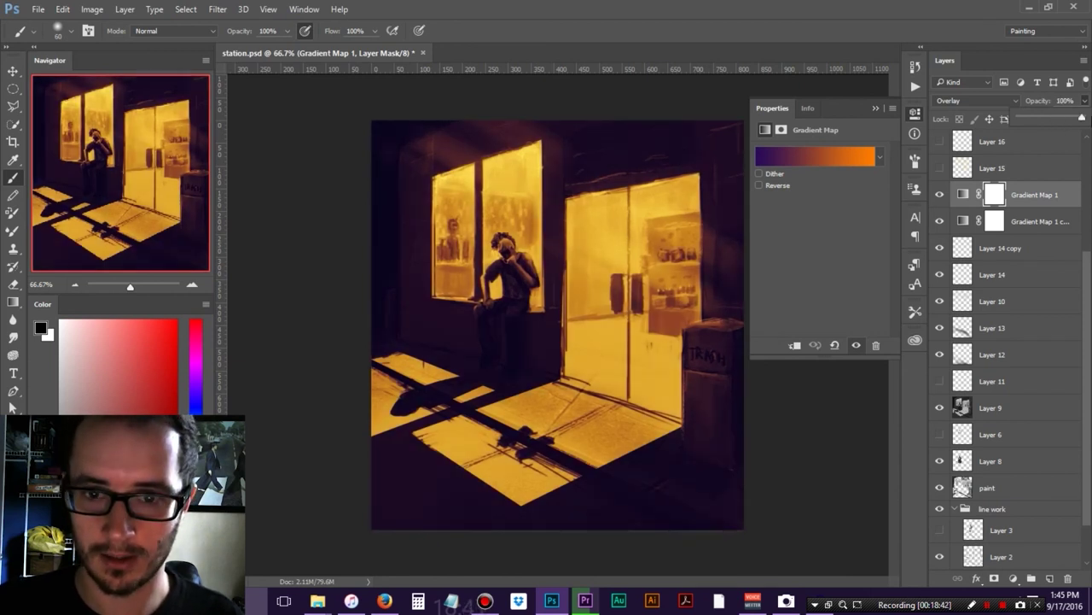
left_click_drag(1084, 120, 1055, 120)
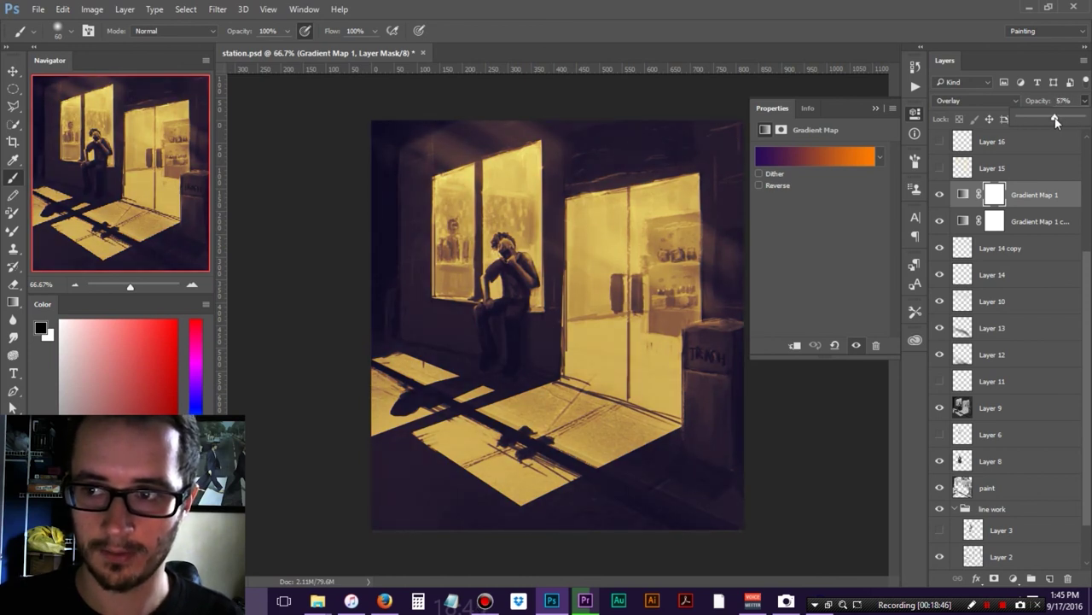
left_click(1067, 198)
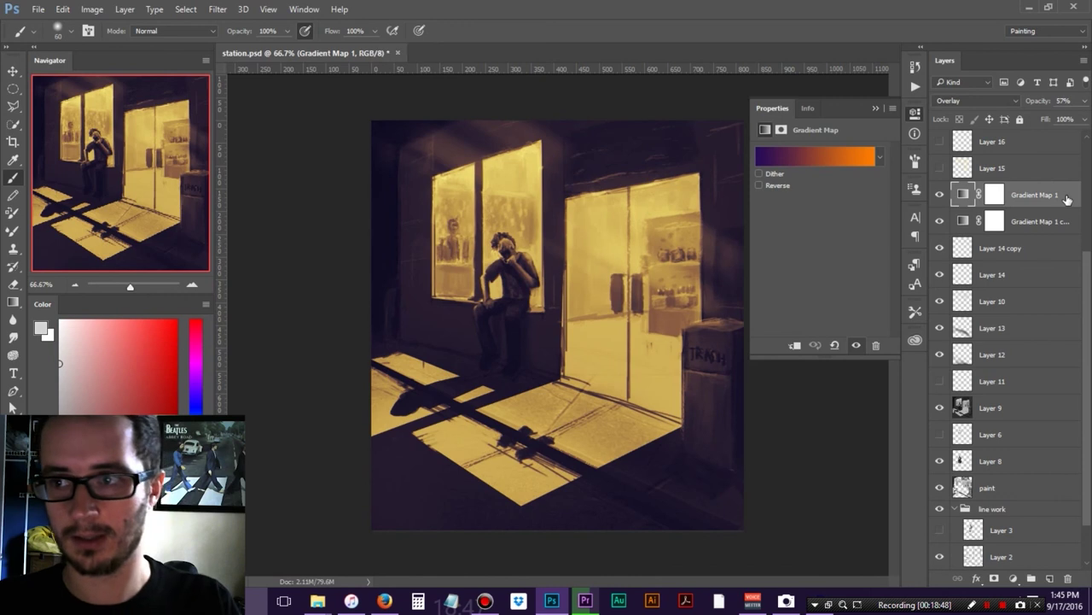
key("super")
key("super")
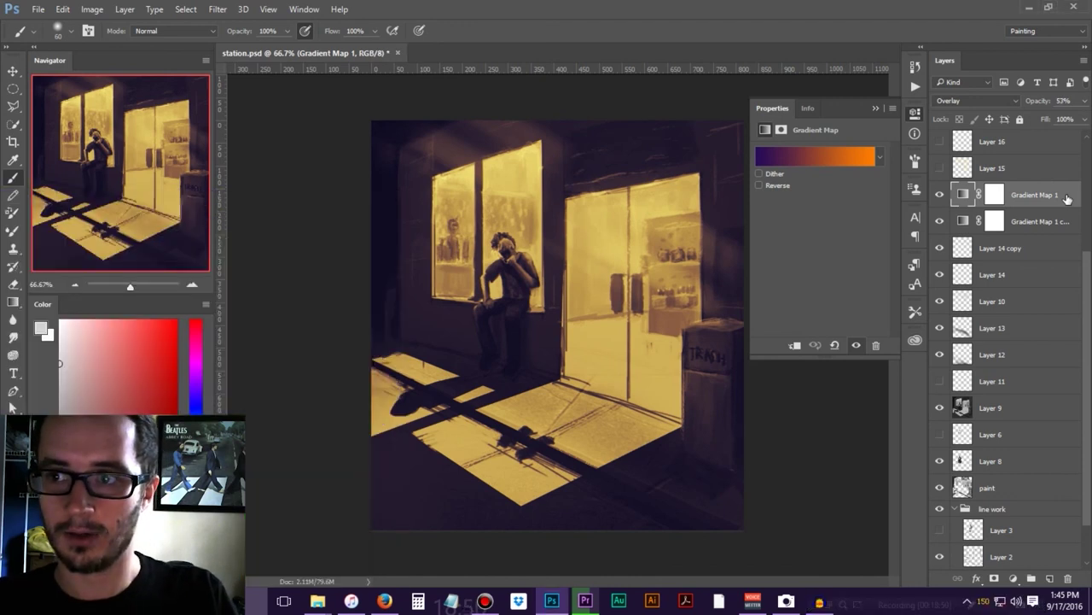
Turn Layer 15 back on to brighten the window glow, comparing it off and on
left_click(941, 169)
left_click(942, 171)
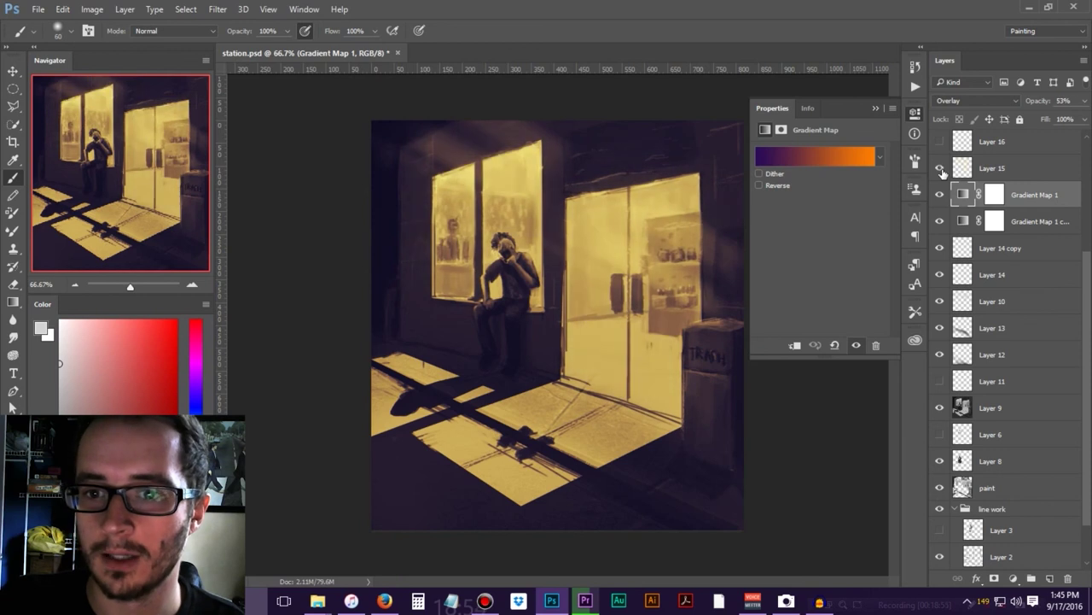
left_click(940, 169)
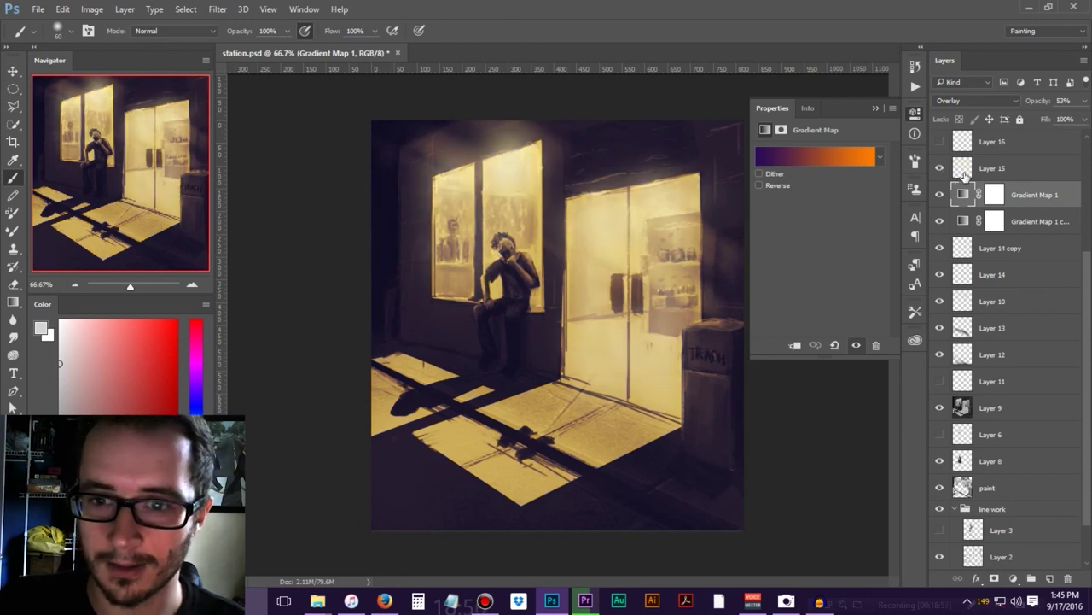
Show Layer 16 and Layer 18 so the door and GAS lettering appear
key("ctrl+shift+alt+e")
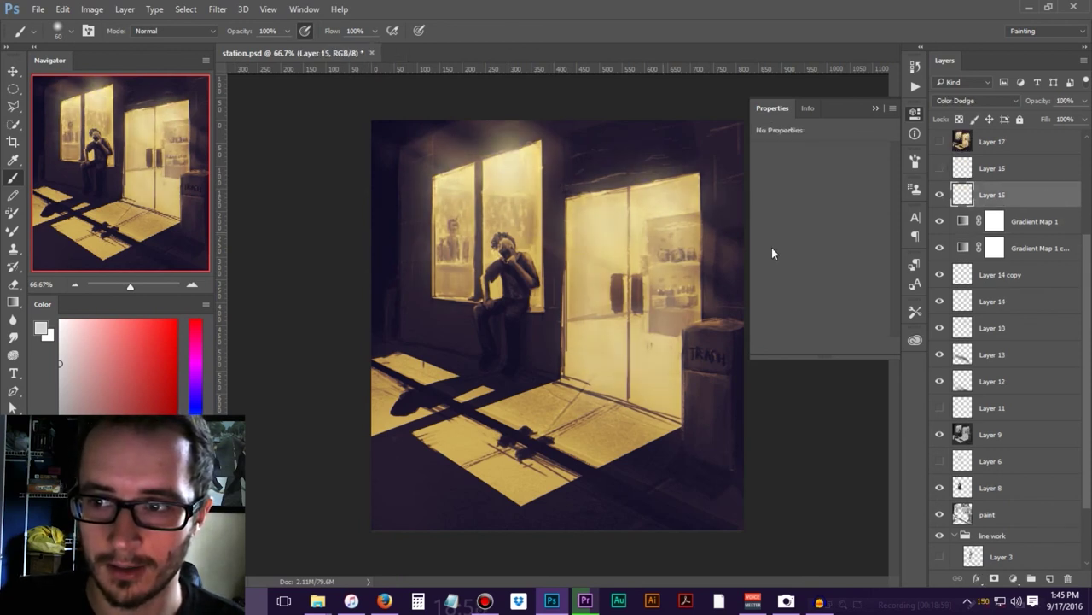
scroll(1045, 259, "up", 3)
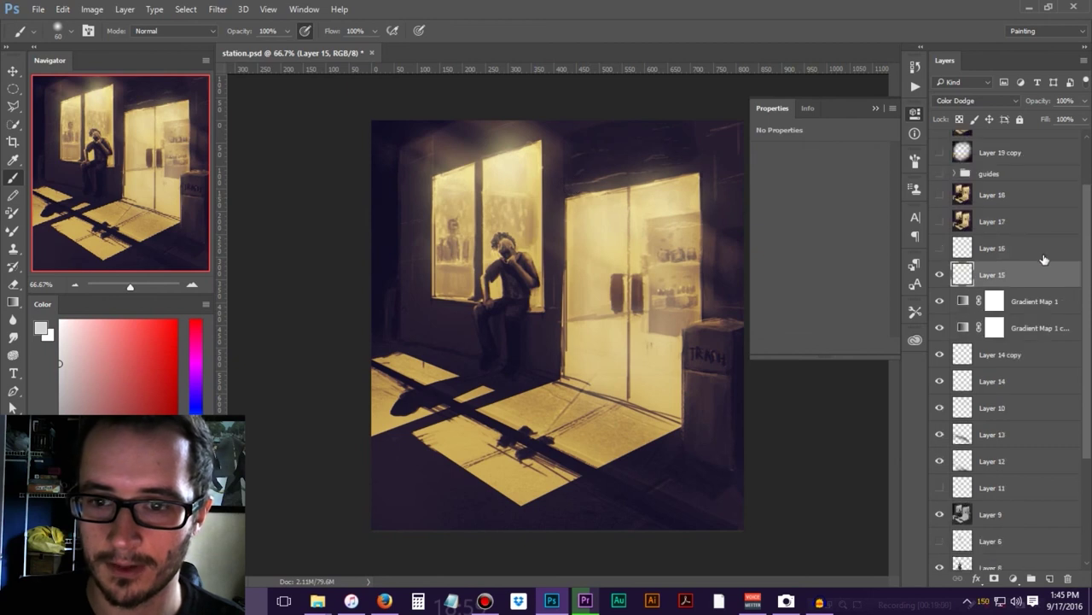
left_click(941, 247)
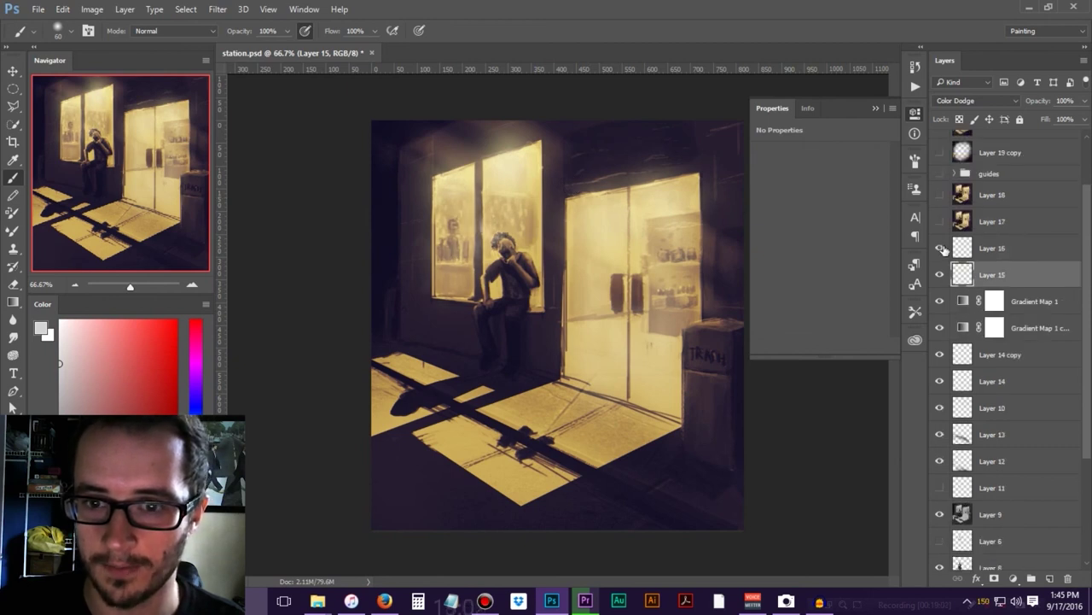
scroll(942, 248, "up", 2)
left_click(941, 248)
left_click(941, 249)
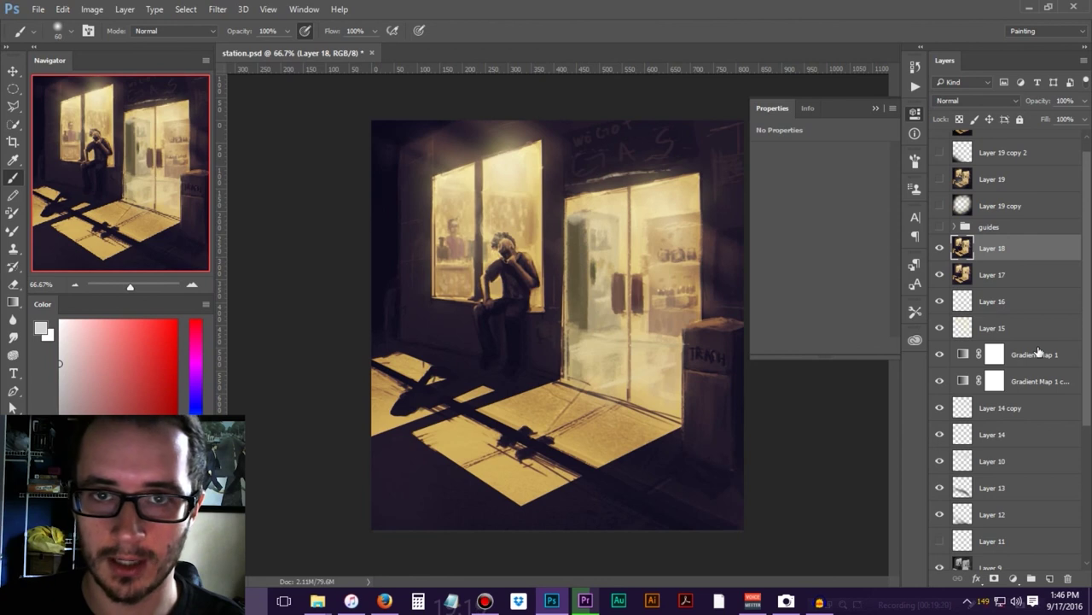
left_click(940, 248)
left_click(940, 248)
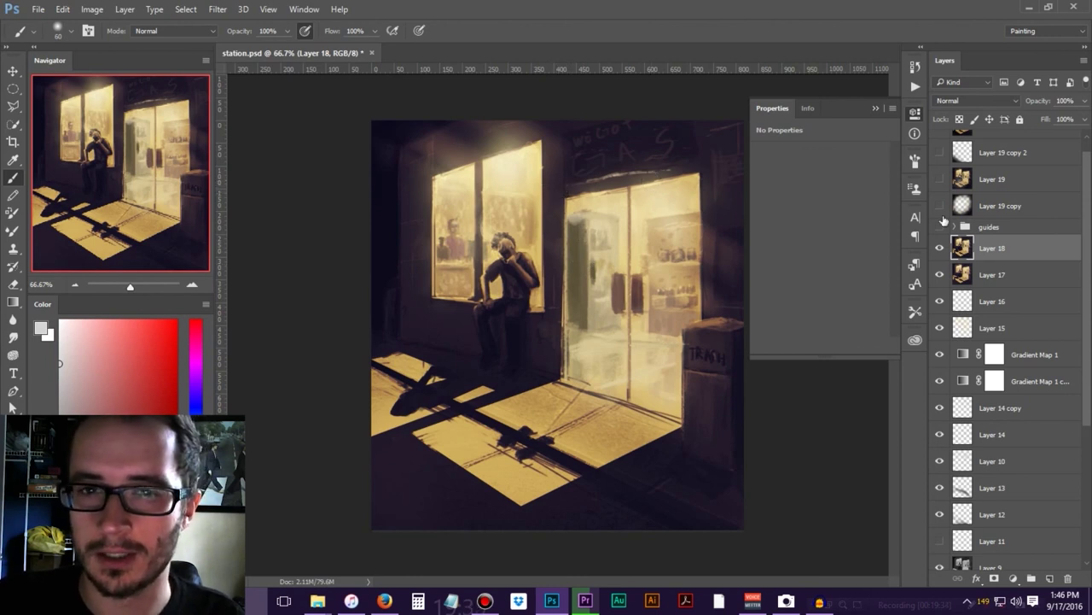
Compare Layer 19 copy on and off, leave it hidden, and select it
scroll(976, 256, "up", 1)
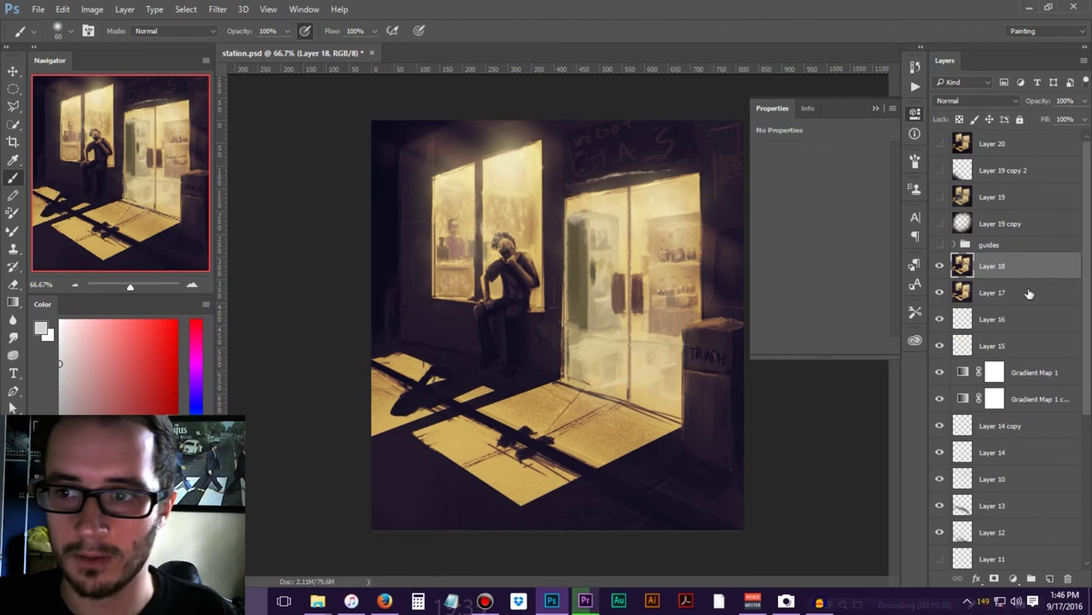
left_click(941, 227)
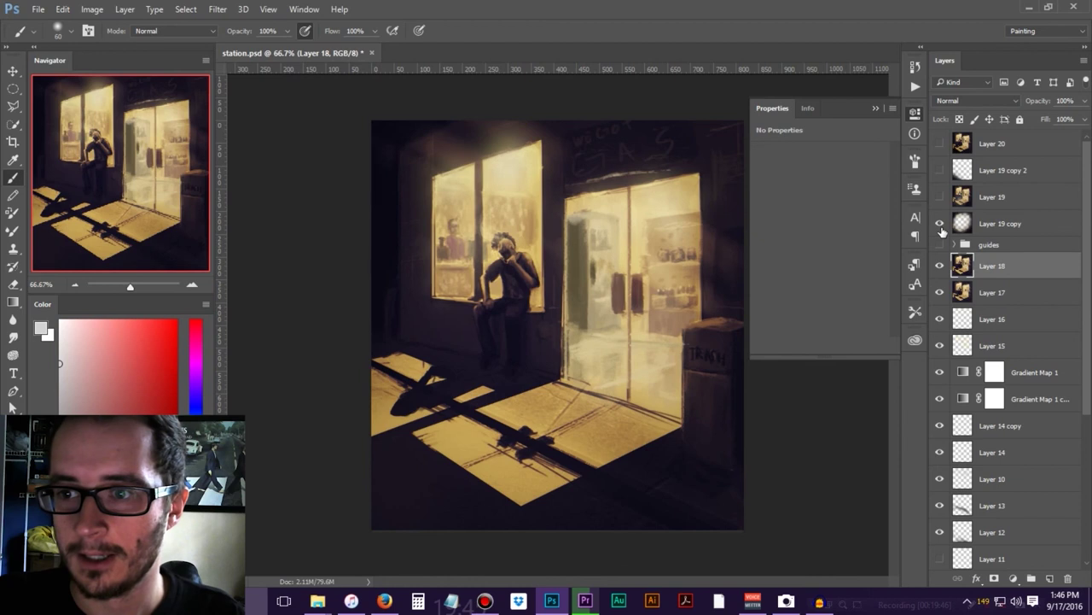
left_click(940, 227)
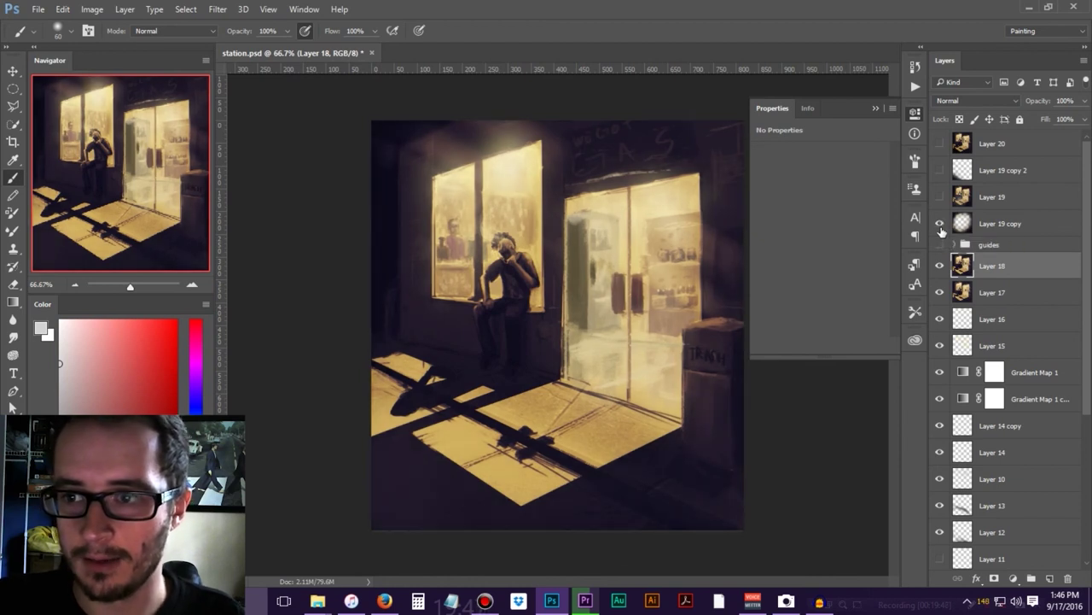
left_click(940, 227)
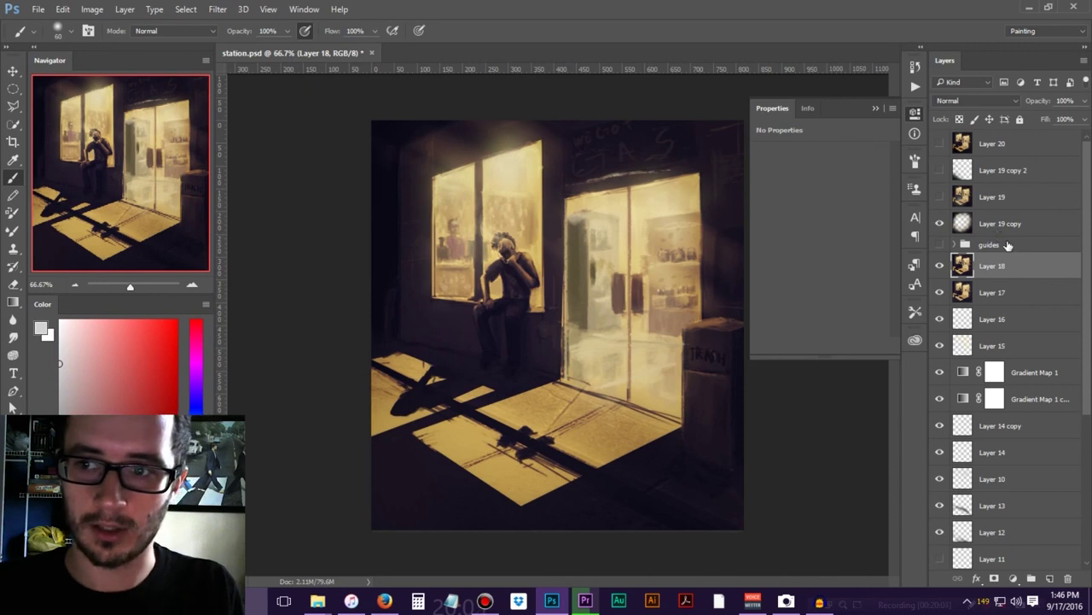
left_click(939, 223)
left_click(1018, 230)
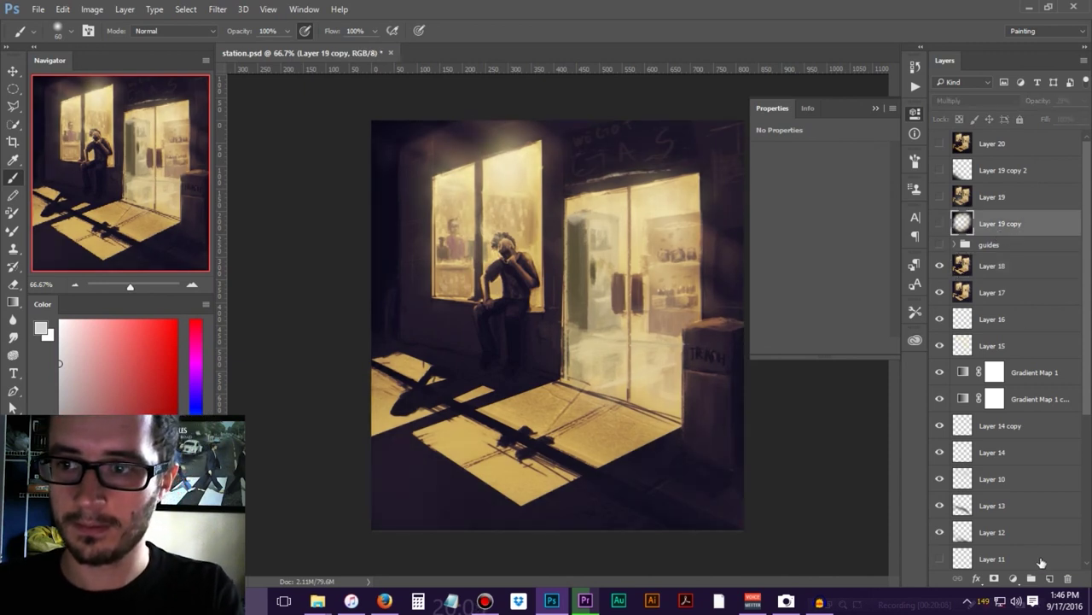
Delete Layer 19 copy and stamp a merged copy of the visible painting onto new Layer 21
key("Delete")
left_click(1051, 579)
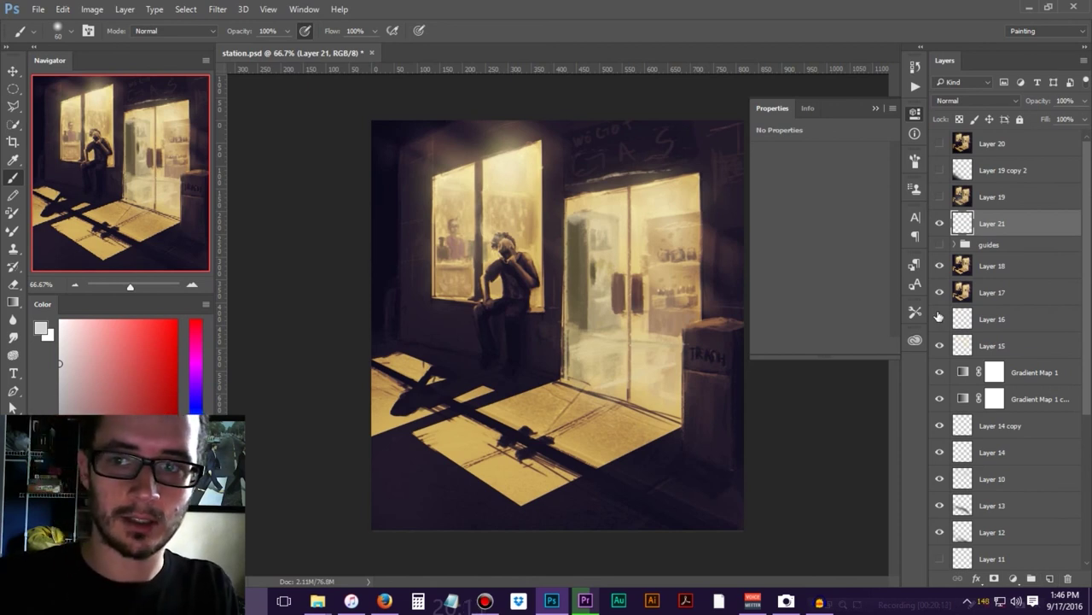
key("ctrl+shift+alt+e")
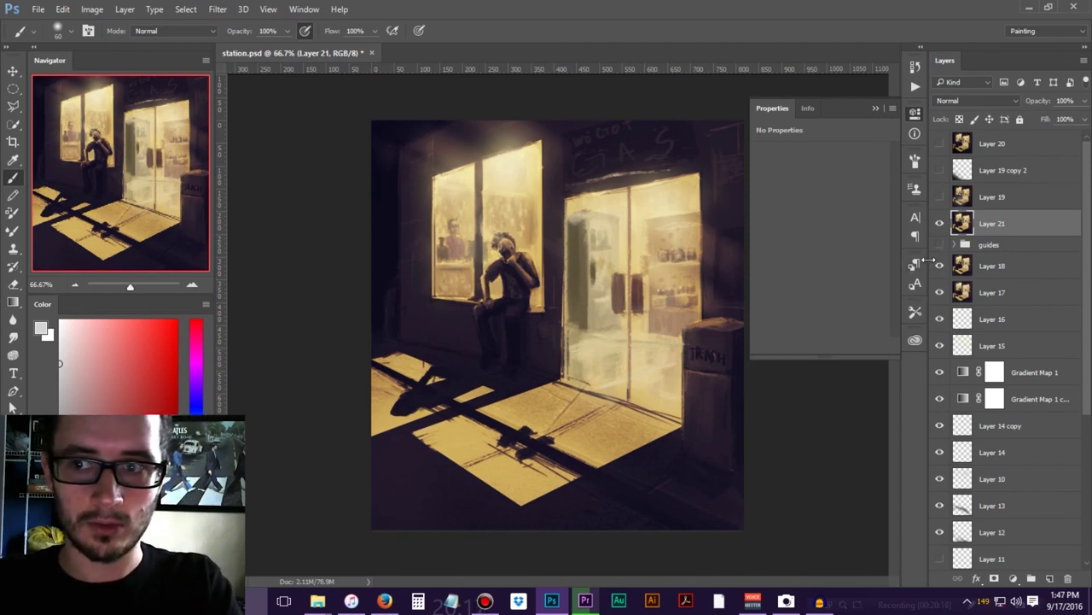
Darken Layer 21 with Hue/Saturation Lightness -44
key("ctrl+u")
left_click_drag(845, 294, 820, 294)
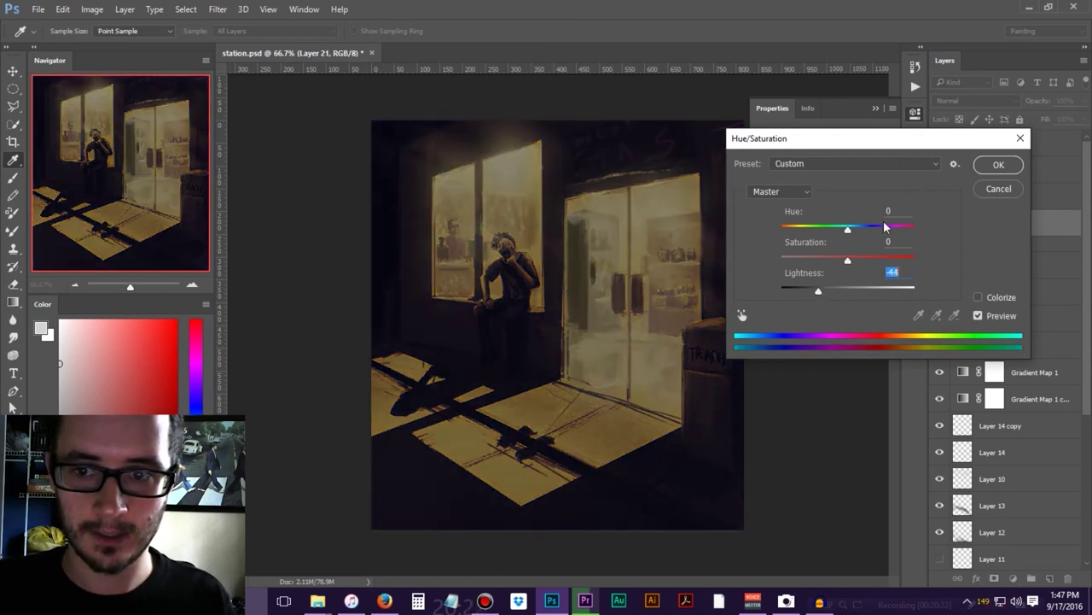
left_click(999, 164)
key("b")
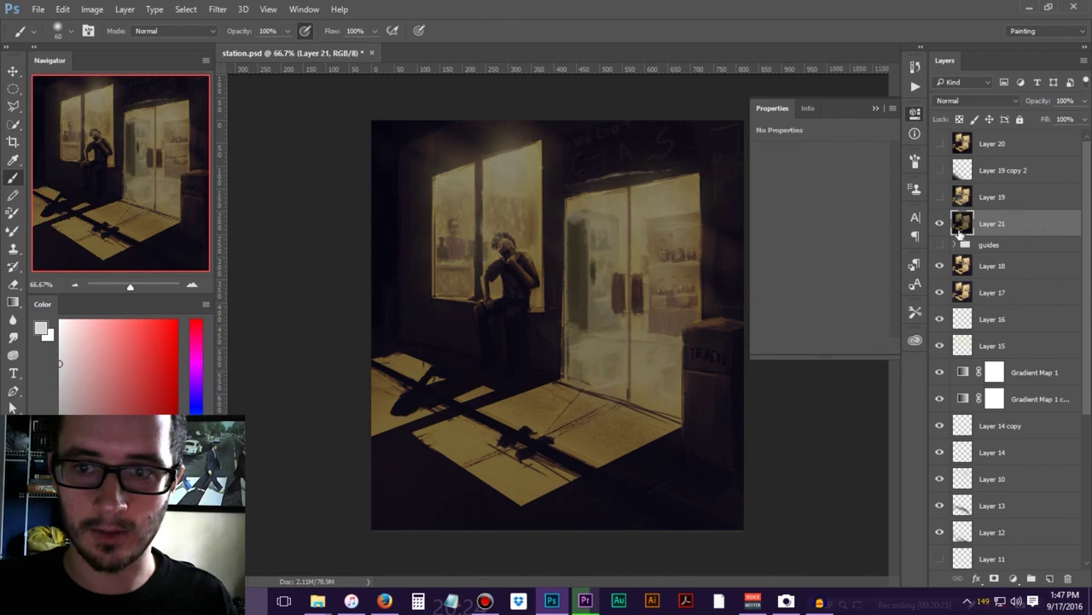
Erase Layer 21 over the storefront centre and windows with a soft 777 px eraser at 100% flow
key("e")
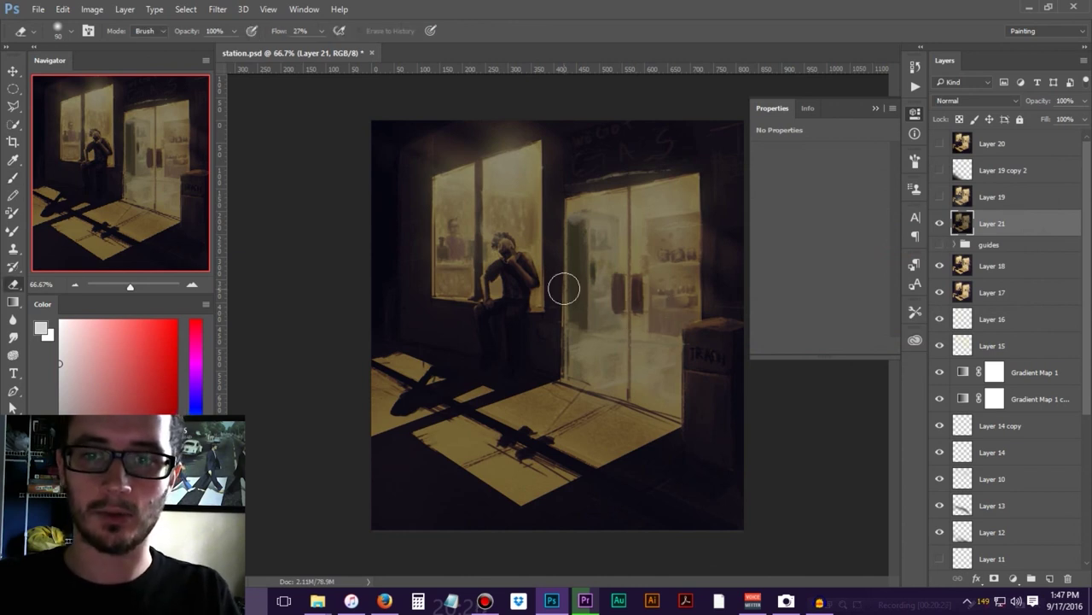
mouse_move(531, 297)
left_mouse_down()
mouse_move(626, 294)
mouse_move(633, 223)
left_mouse_up()
mouse_move(533, 345)
left_mouse_down()
mouse_move(591, 337)
mouse_move(586, 347)
mouse_move(567, 341)
left_mouse_up()
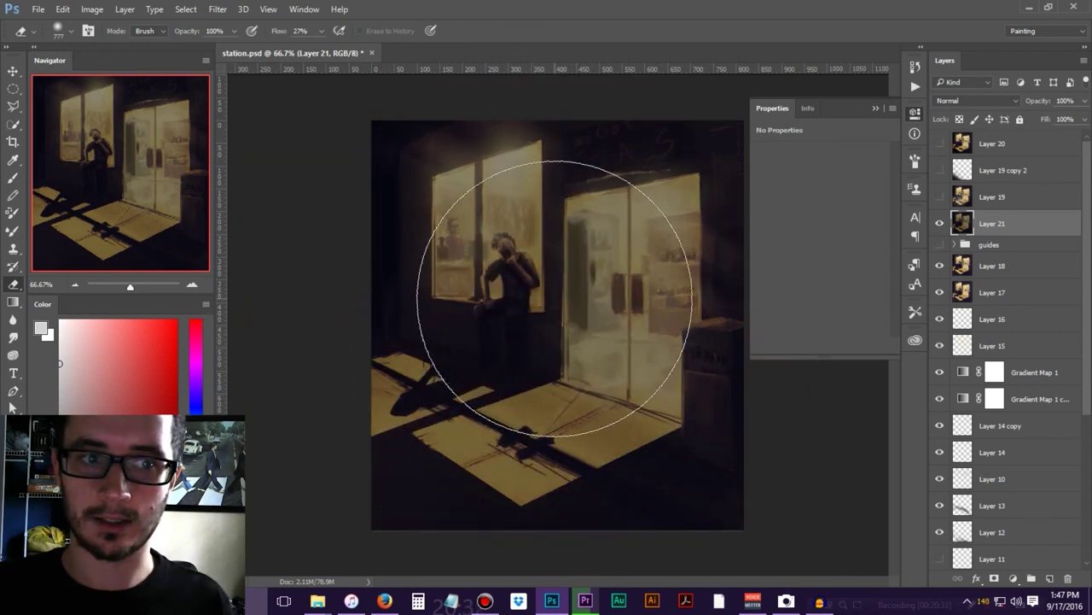
mouse_move(563, 304)
left_mouse_down()
mouse_move(500, 244)
mouse_move(524, 268)
left_mouse_up()
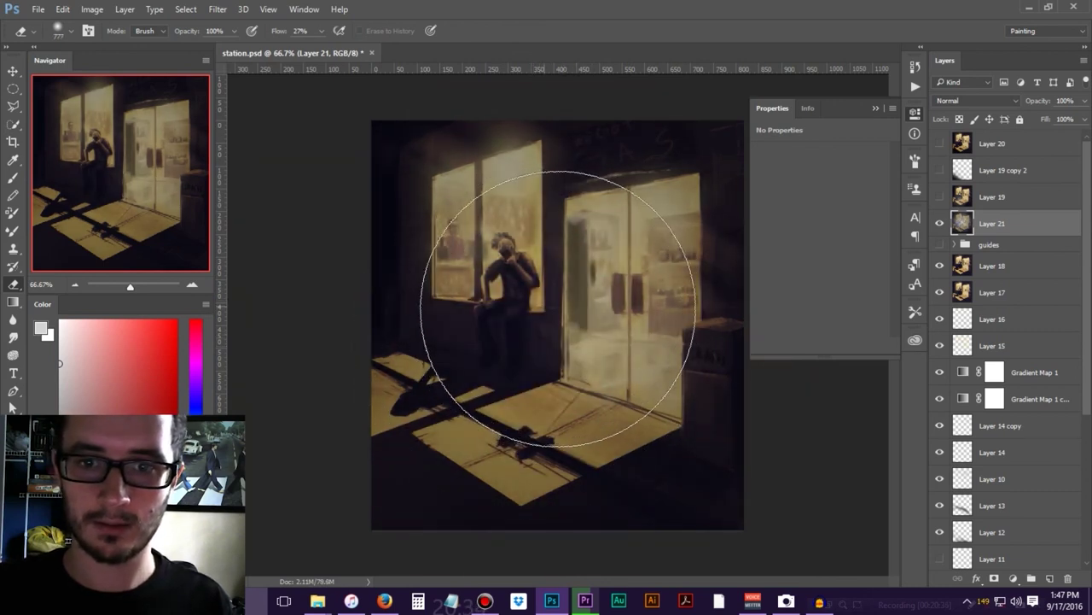
left_click(320, 29)
left_click(367, 47)
left_click(527, 293)
mouse_move(524, 293)
left_mouse_down()
mouse_move(524, 304)
mouse_move(553, 310)
mouse_move(534, 282)
mouse_move(575, 322)
mouse_move(560, 331)
left_mouse_up()
Toggle Layer 21 on and off to compare the darkened vignette
left_click(940, 222)
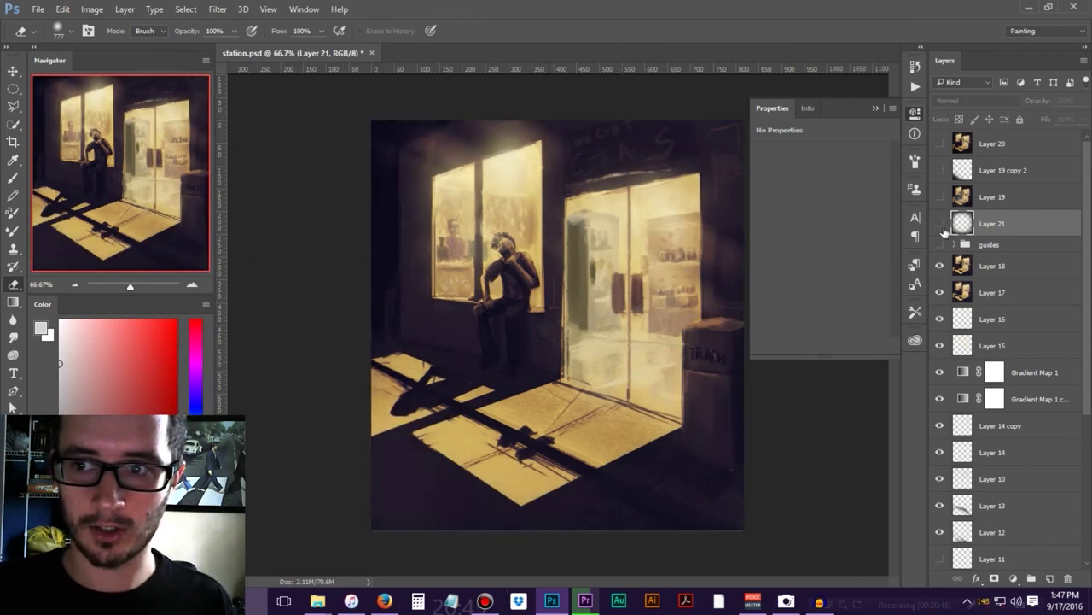
left_click(943, 229)
left_click(940, 223)
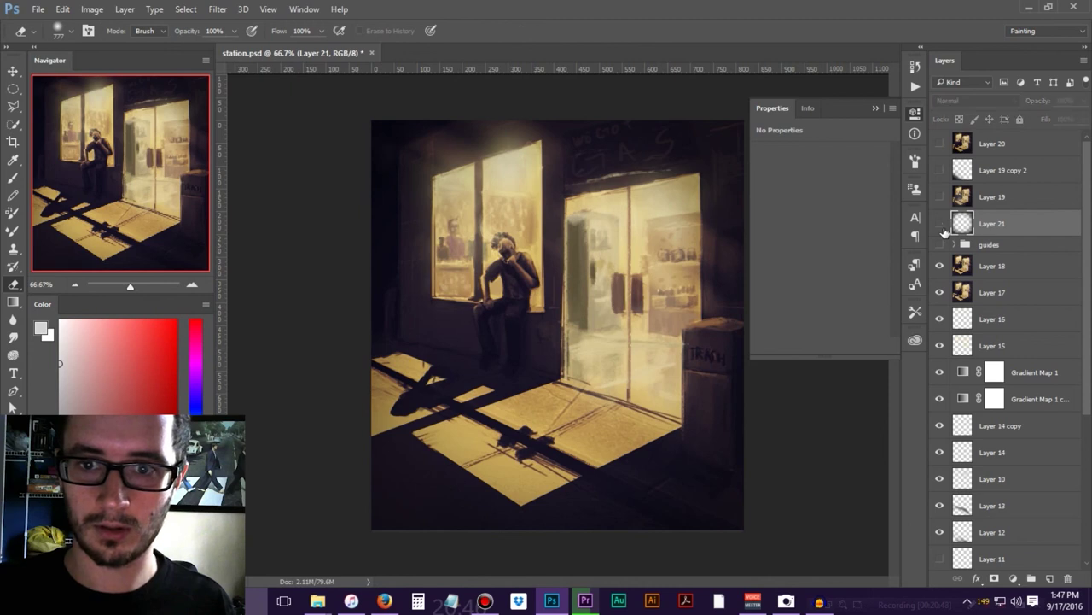
left_click(940, 223)
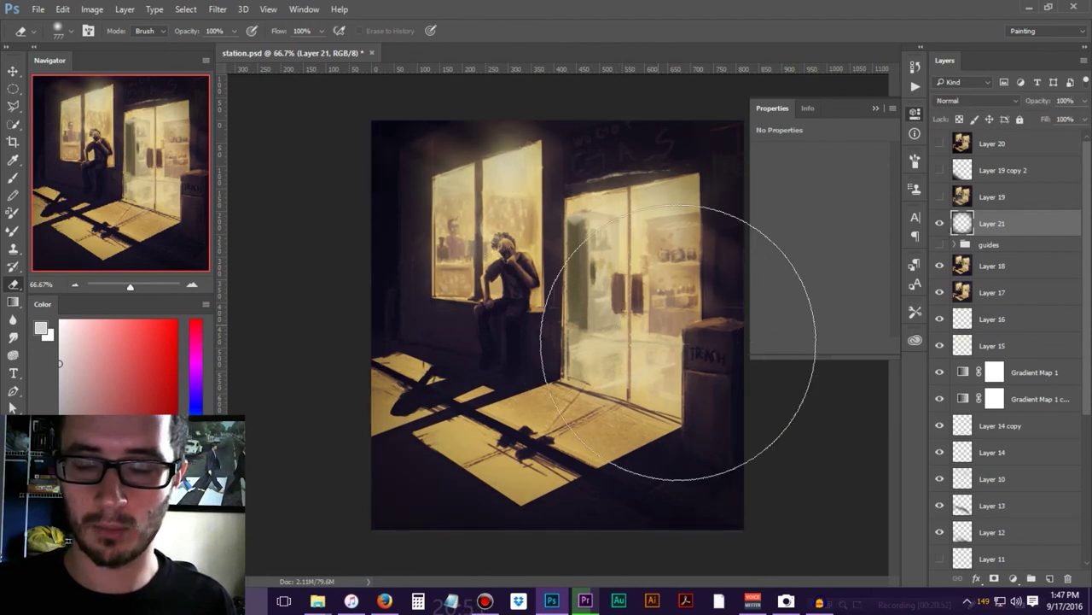
left_click(940, 224)
left_click(940, 225)
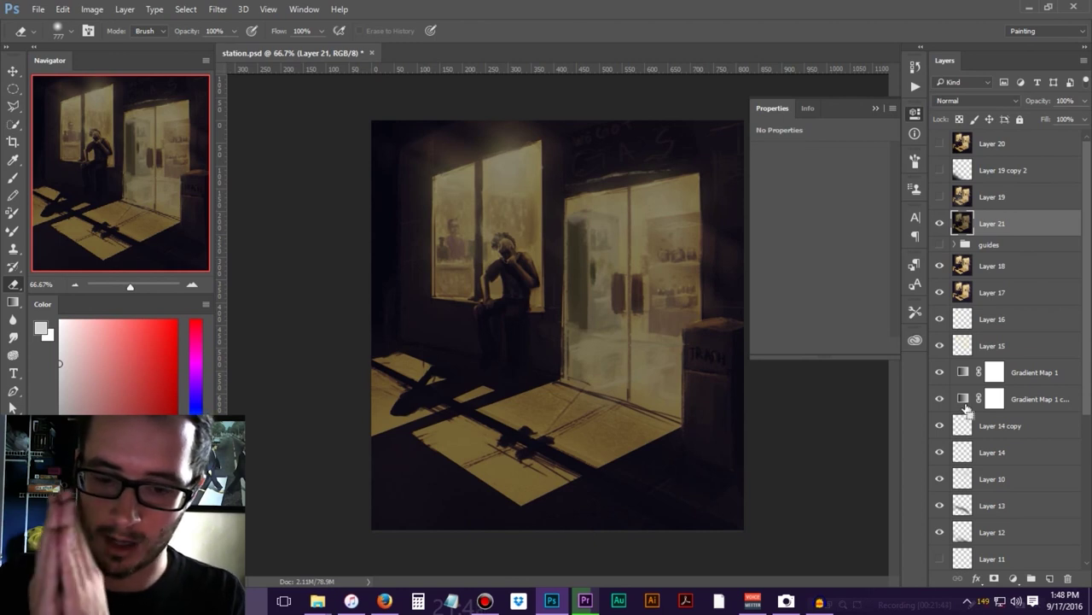
key("ctrl+u")
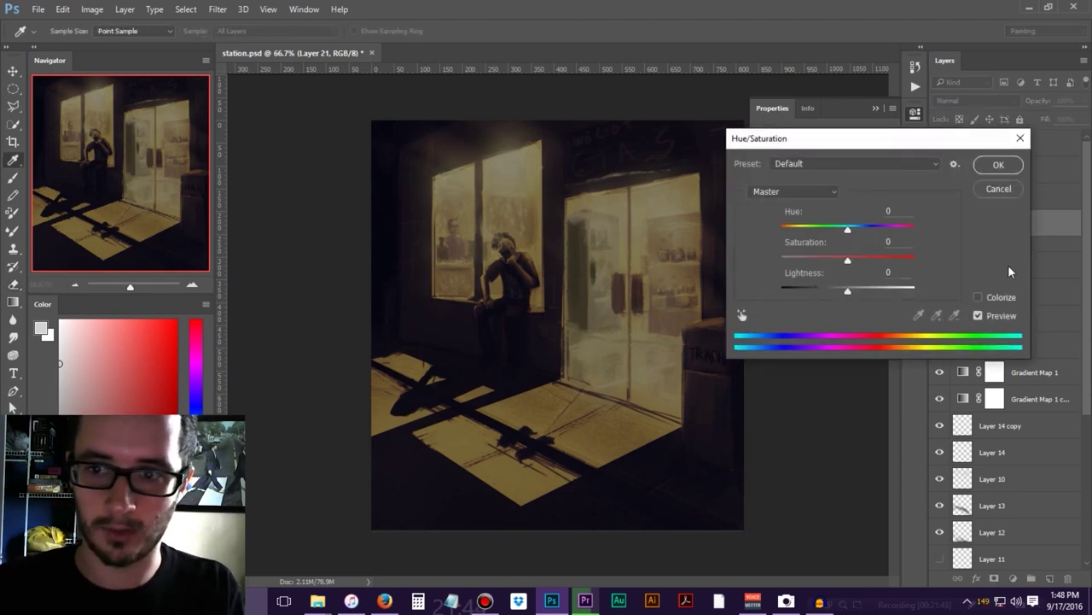
left_click(999, 189)
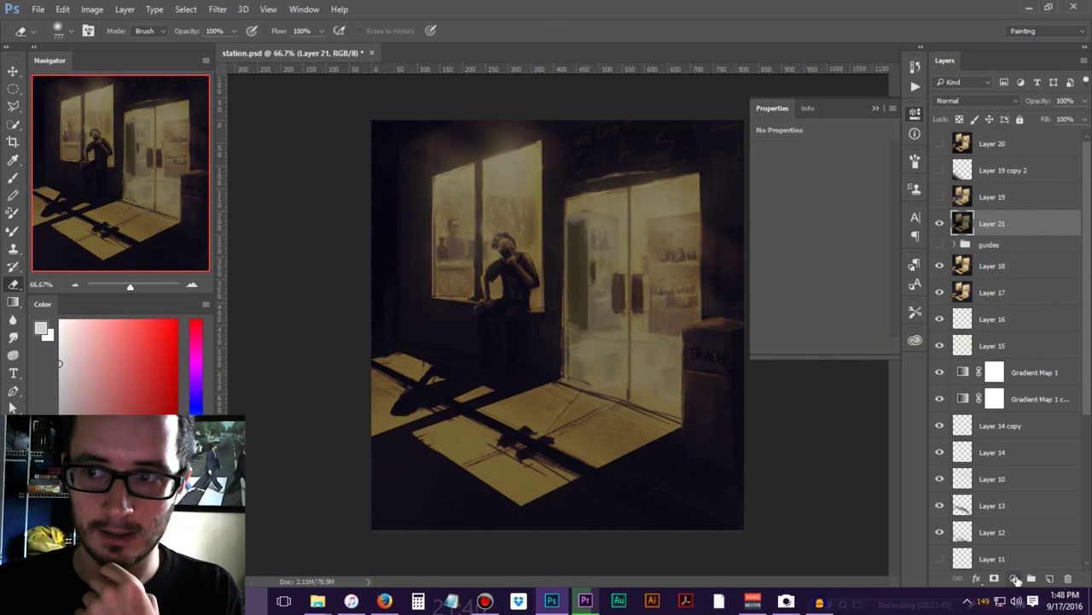
left_click(1012, 578)
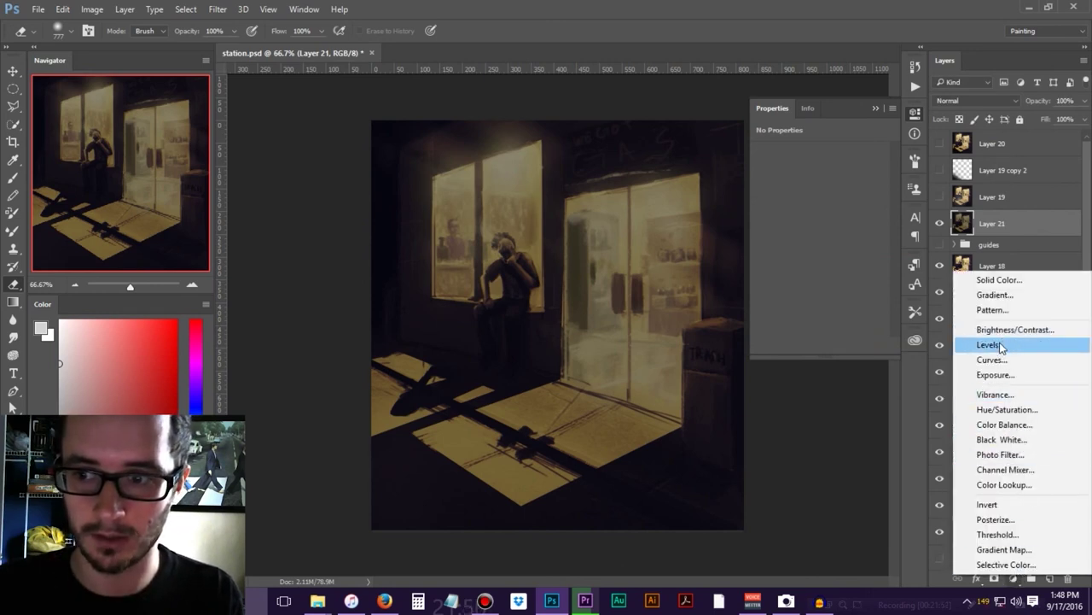
left_click(1007, 409)
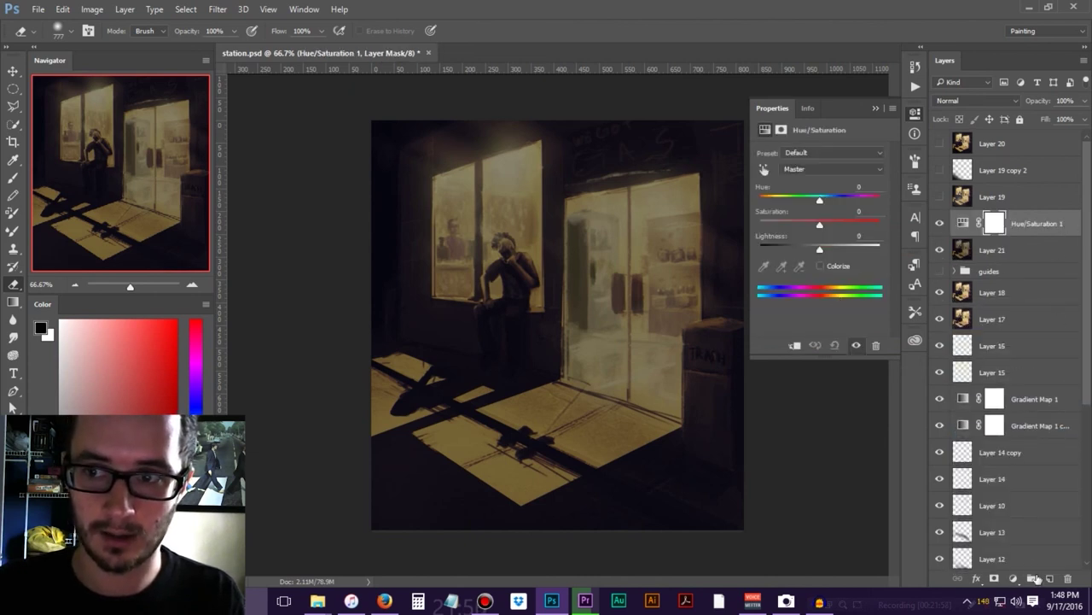
left_click(1066, 580)
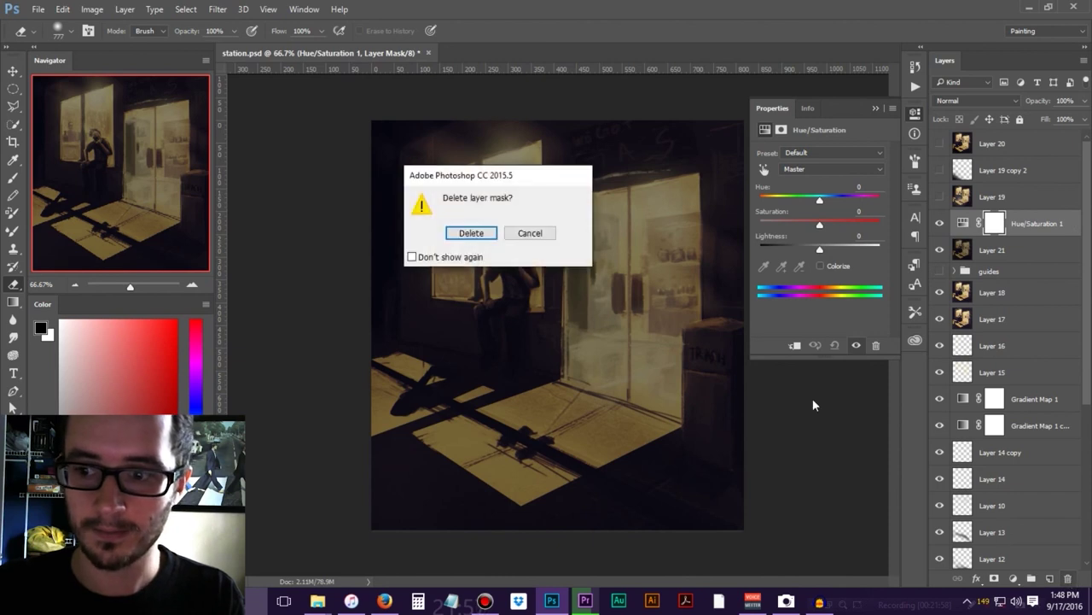
left_click(471, 234)
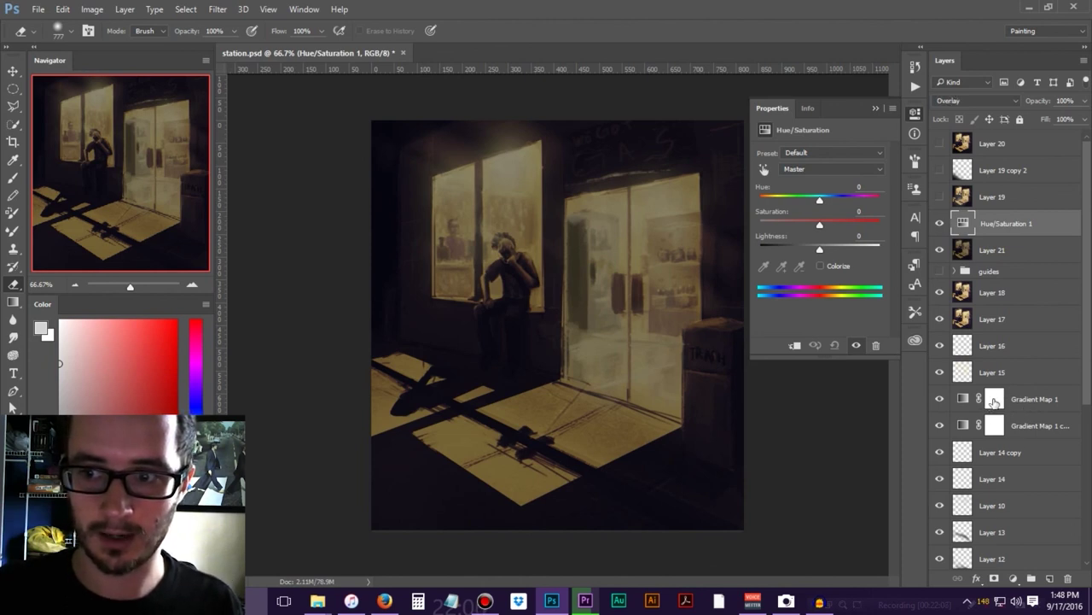
left_click(995, 401)
key("d")
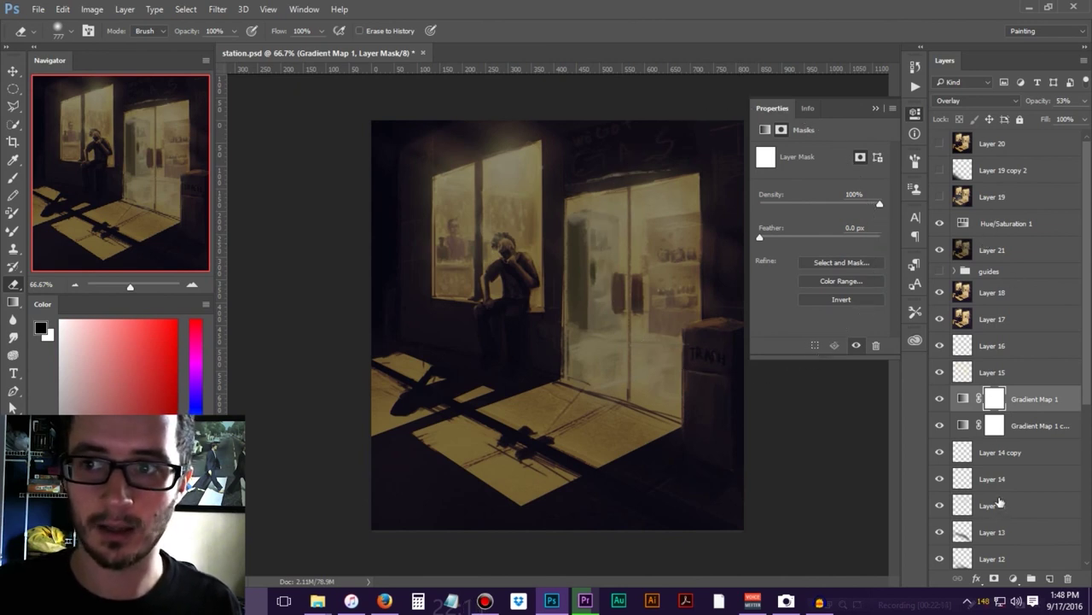
left_click(1021, 226)
key("Delete")
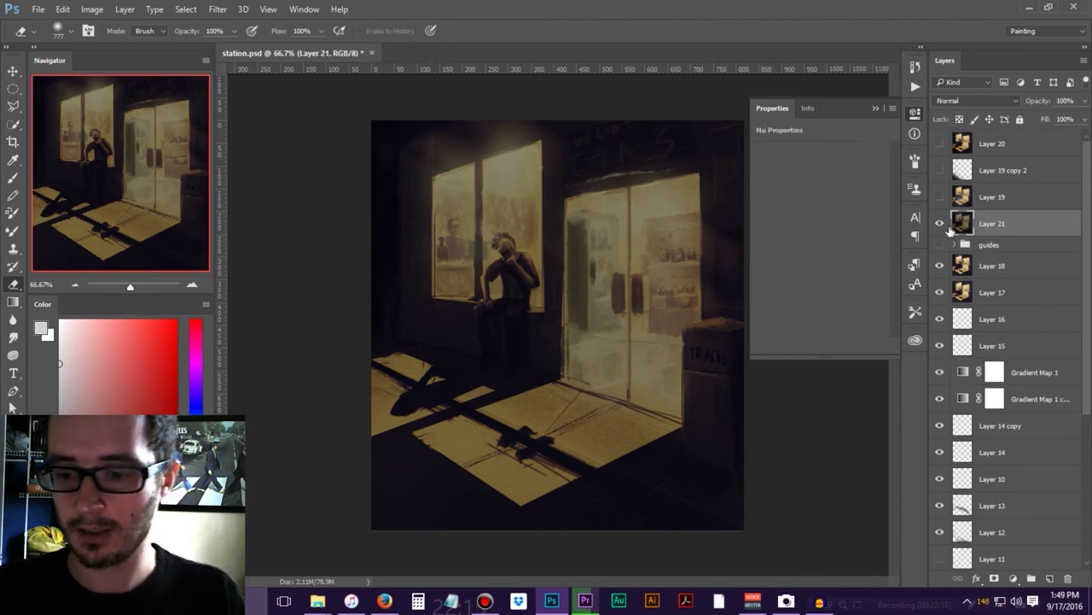
Add a white layer mask to Layer 21 and paint it around the figure and doors with a 500 px brush
left_click(941, 224)
left_click(940, 223)
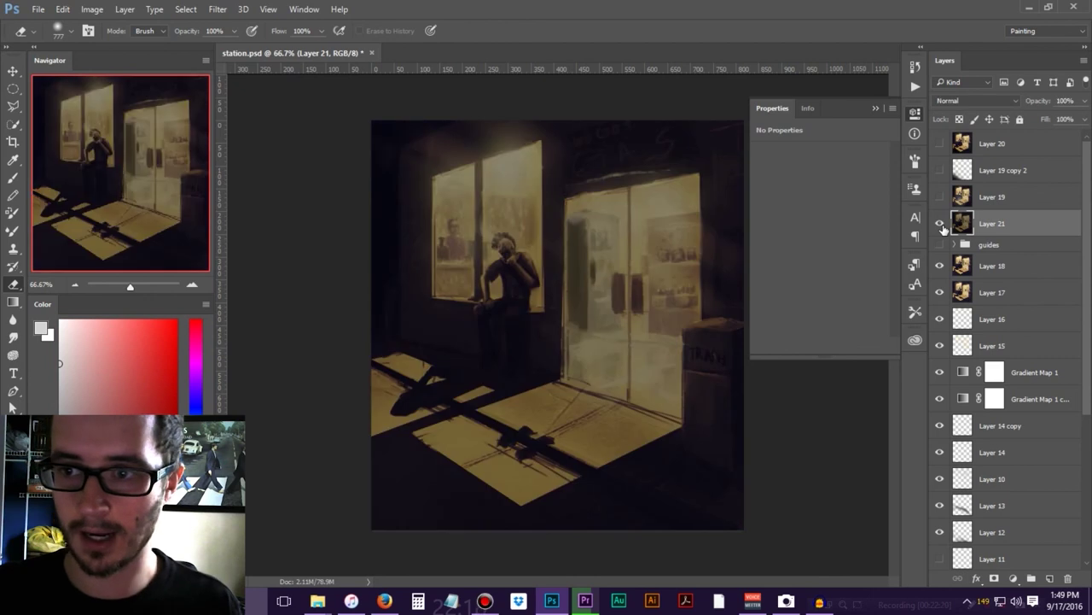
left_click(995, 579)
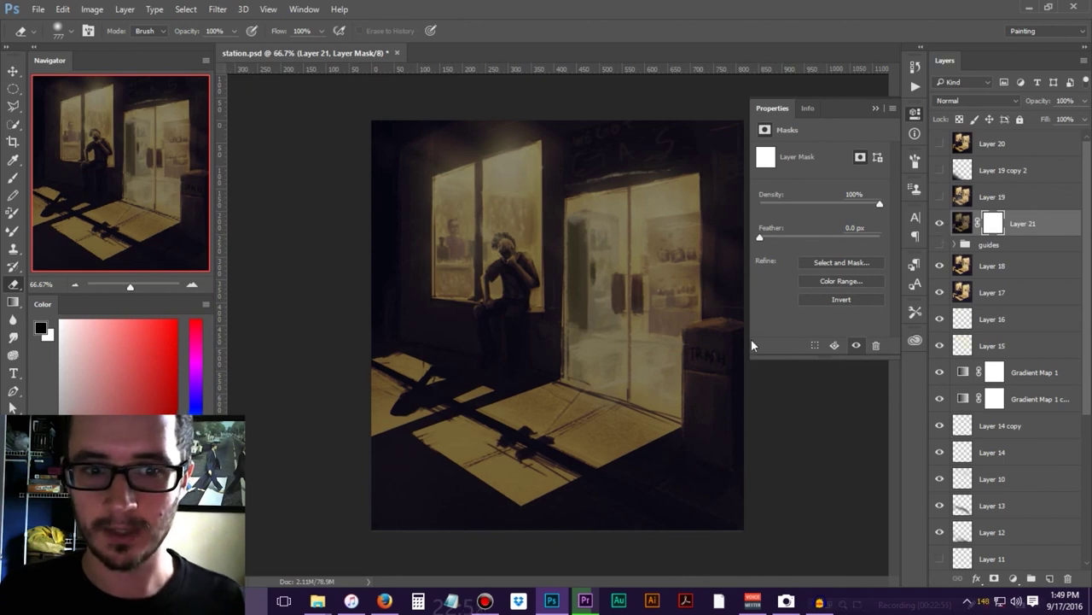
key("b")
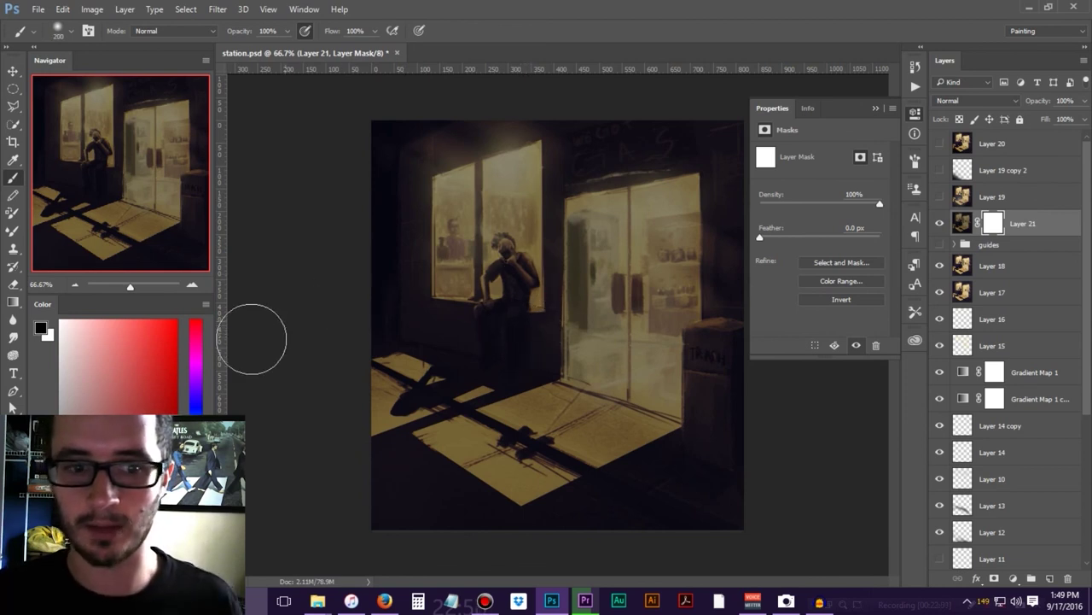
key("bracketright")
key("bracketright")
key("bracketright")
key("bracketright")
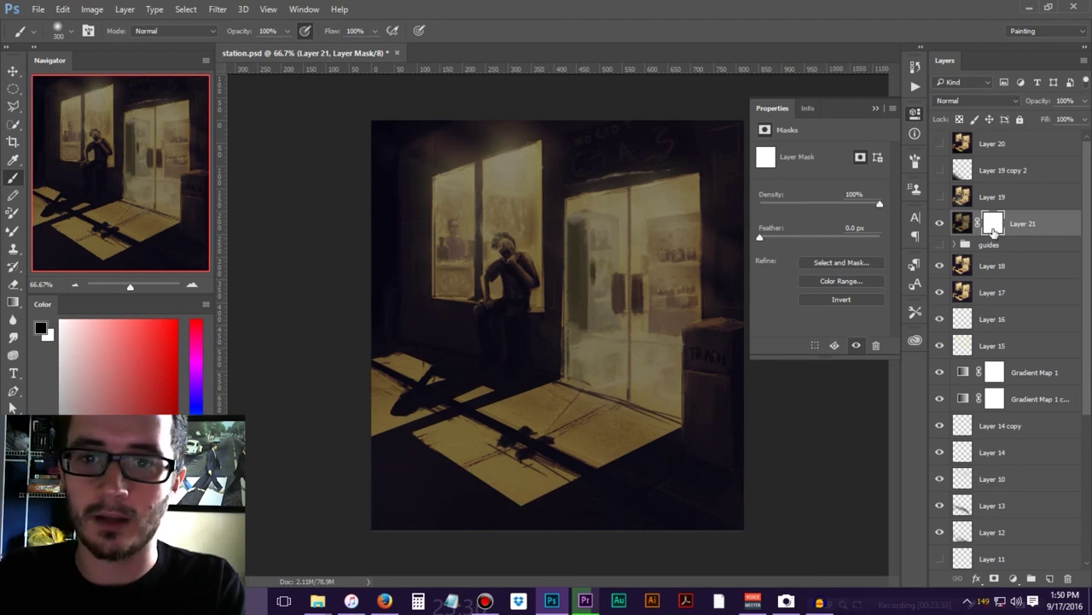
mouse_move(537, 330)
left_mouse_down()
mouse_move(575, 256)
mouse_move(526, 259)
mouse_move(543, 280)
mouse_move(512, 305)
mouse_move(524, 316)
mouse_move(463, 134)
mouse_move(587, 254)
left_mouse_up()
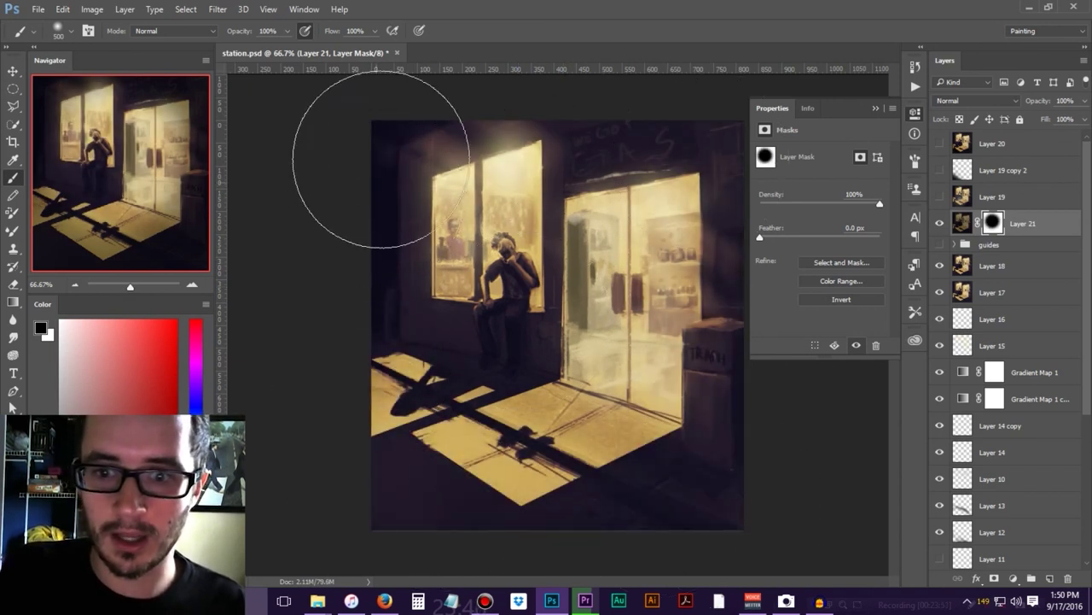
Fill, invert and repaint Layer 21's mask over the windows, doors, floor light and sign area
key("alt+BackSpace")
key("x")
mouse_move(373, 195)
left_mouse_down()
mouse_move(561, 120)
mouse_move(478, 230)
mouse_move(748, 220)
mouse_move(732, 341)
mouse_move(456, 507)
left_mouse_up()
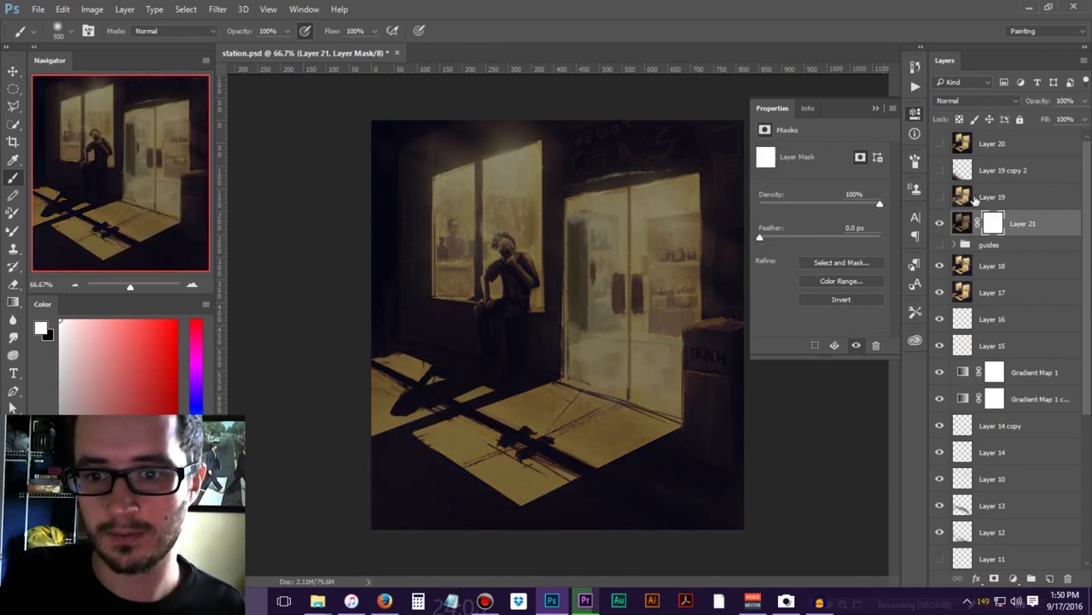
key("ctrl+i")
key("x")
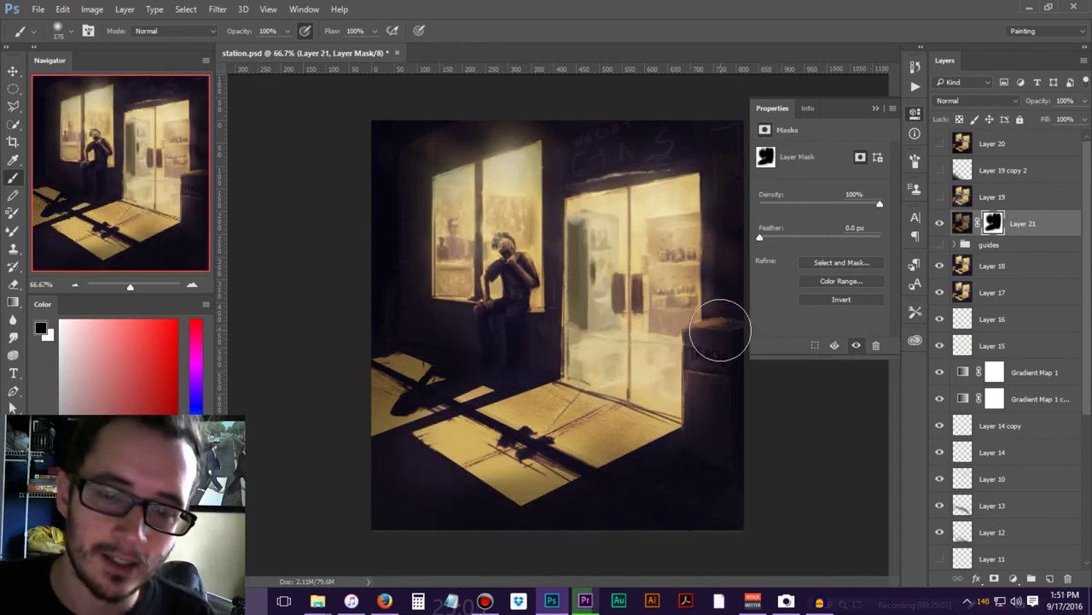
key("x")
mouse_move(473, 478)
left_mouse_down()
mouse_move(654, 463)
mouse_move(666, 282)
mouse_move(571, 285)
mouse_move(473, 145)
mouse_move(488, 166)
left_mouse_up()
left_click_drag(439, 214, 694, 167)
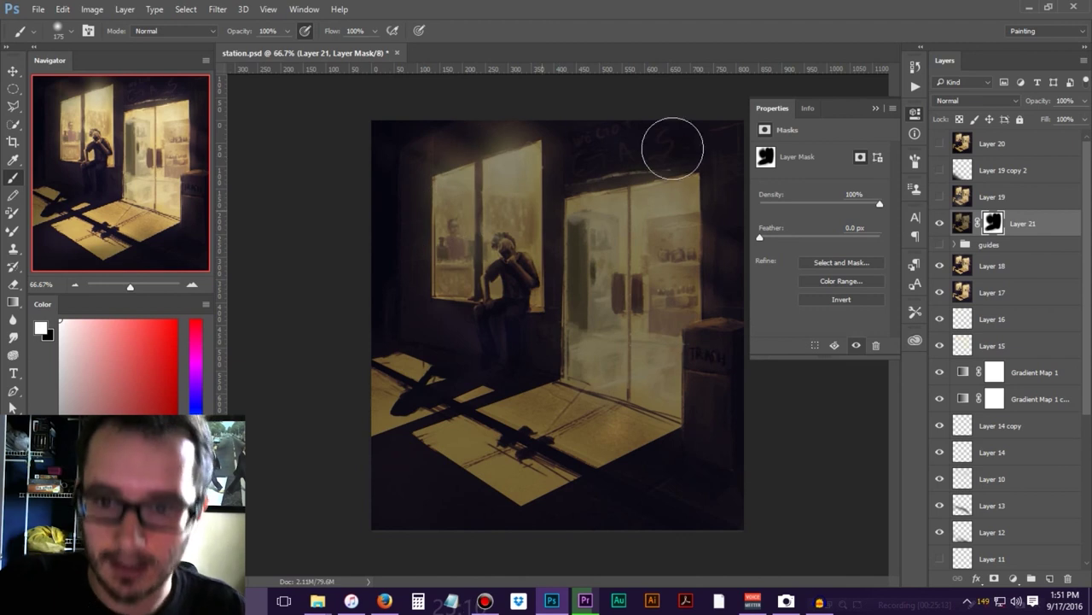
key("alt+BackSpace")
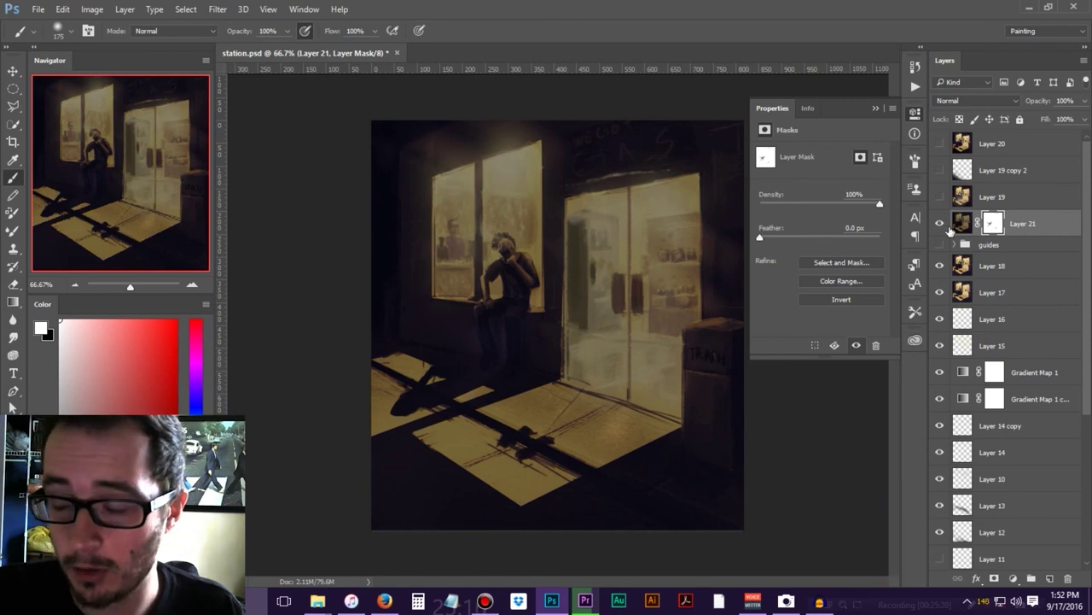
Compare Layer 21, undo back to the earlier layer setup, and select Layer 20
left_click(942, 224)
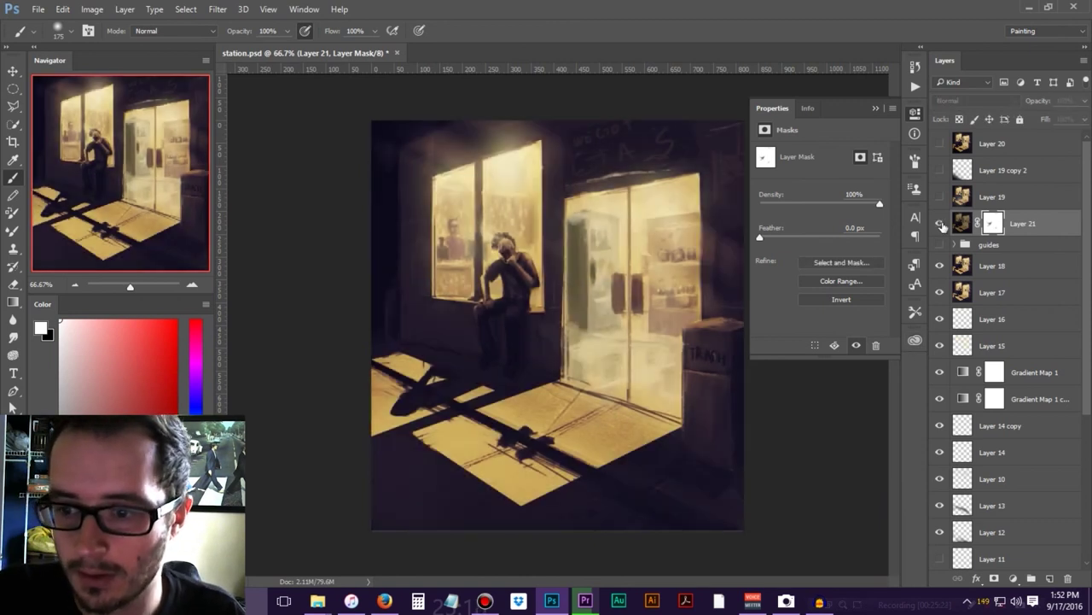
left_click(941, 223)
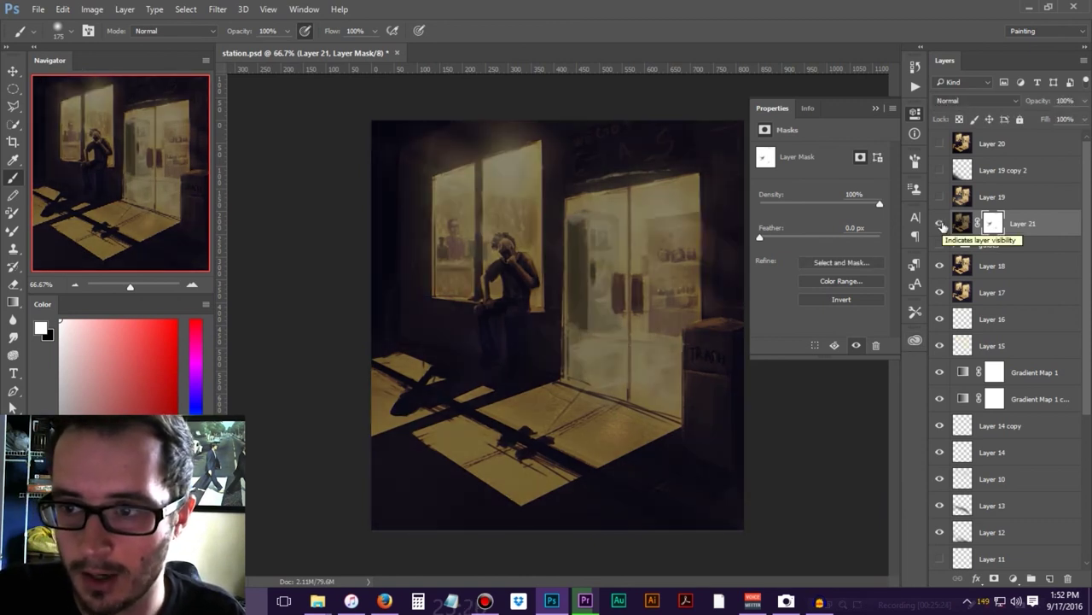
key("ctrl+z")
left_click(993, 145)
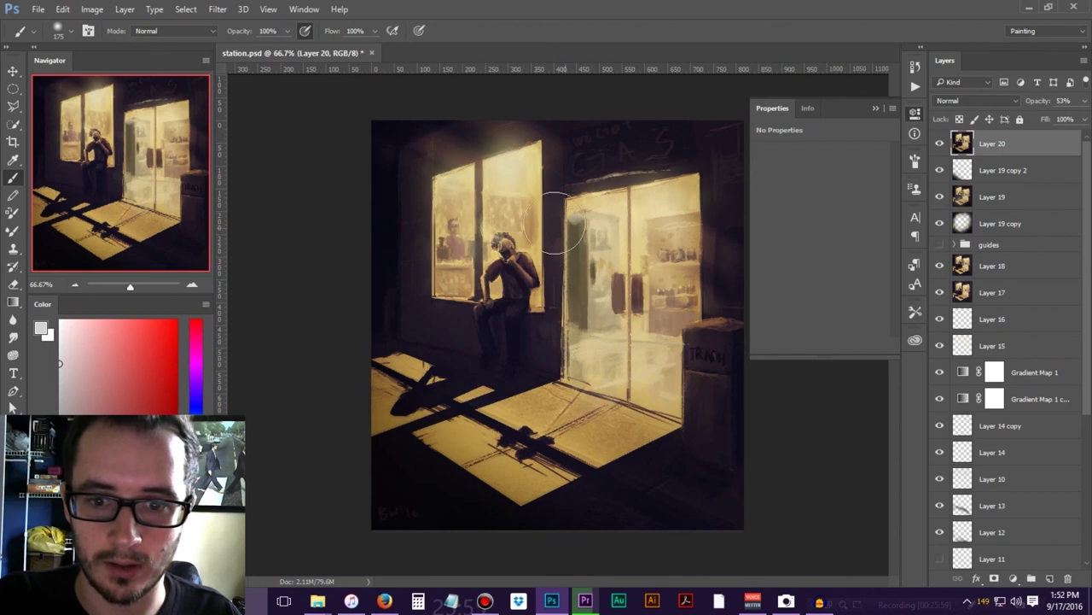
Apply the Sharpen filter to Layer 20
key("v")
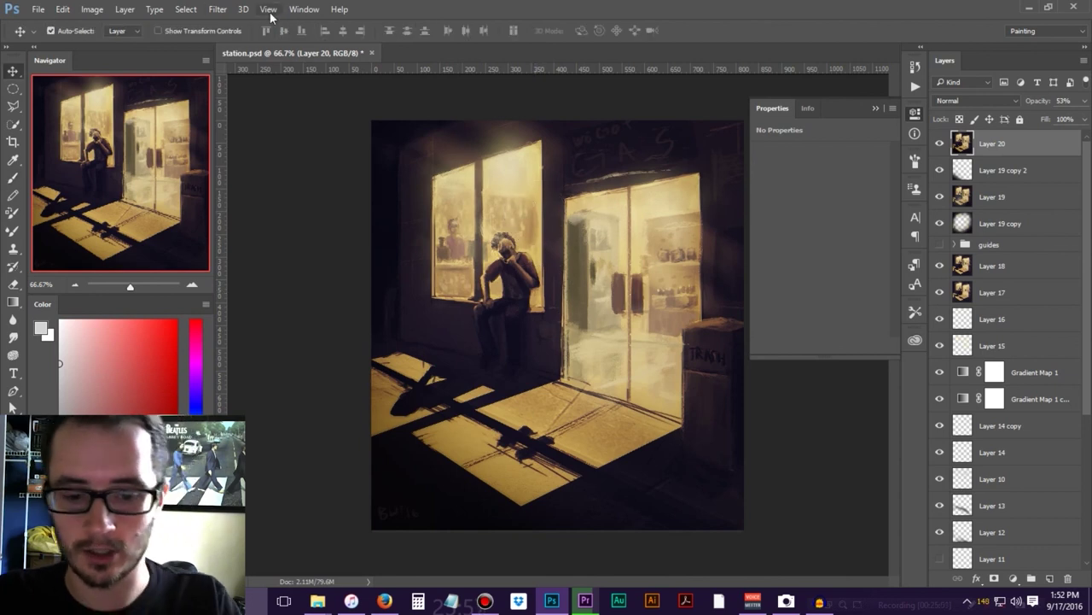
left_click(228, 12)
mouse_move(345, 248)
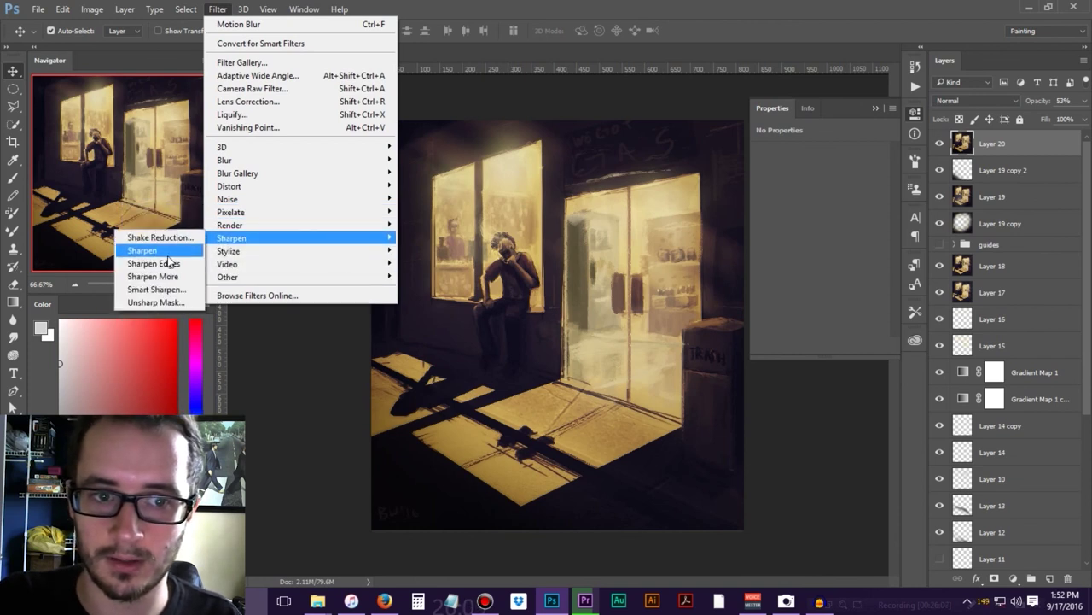
left_click(167, 254)
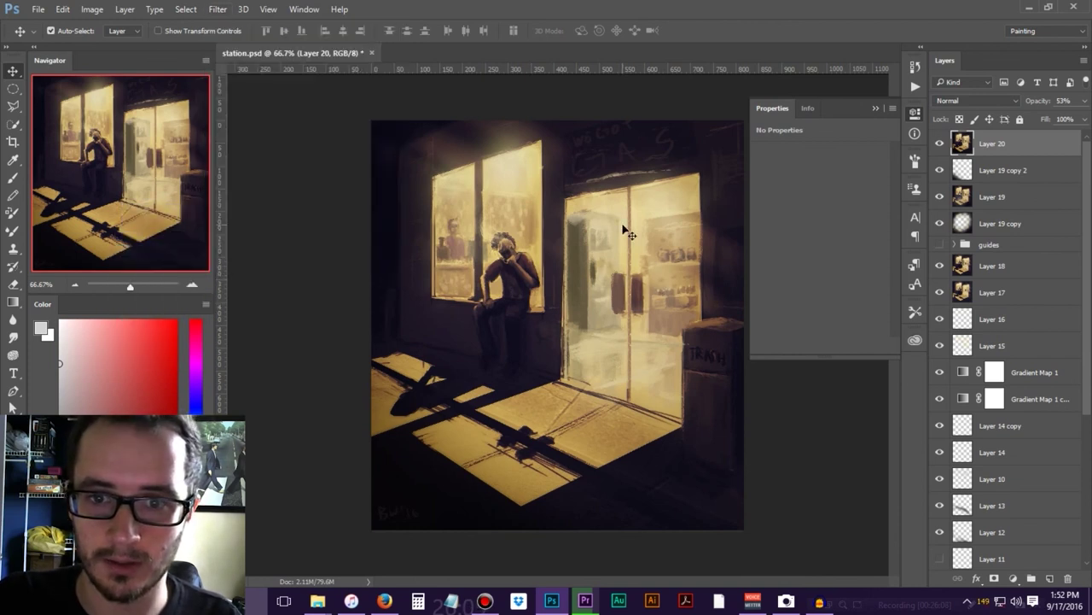
Zoom to 200% on the figure, compare sharpened Layer 20 on and off, then zoom back out
key("ctrl+plus")
key("ctrl+plus")
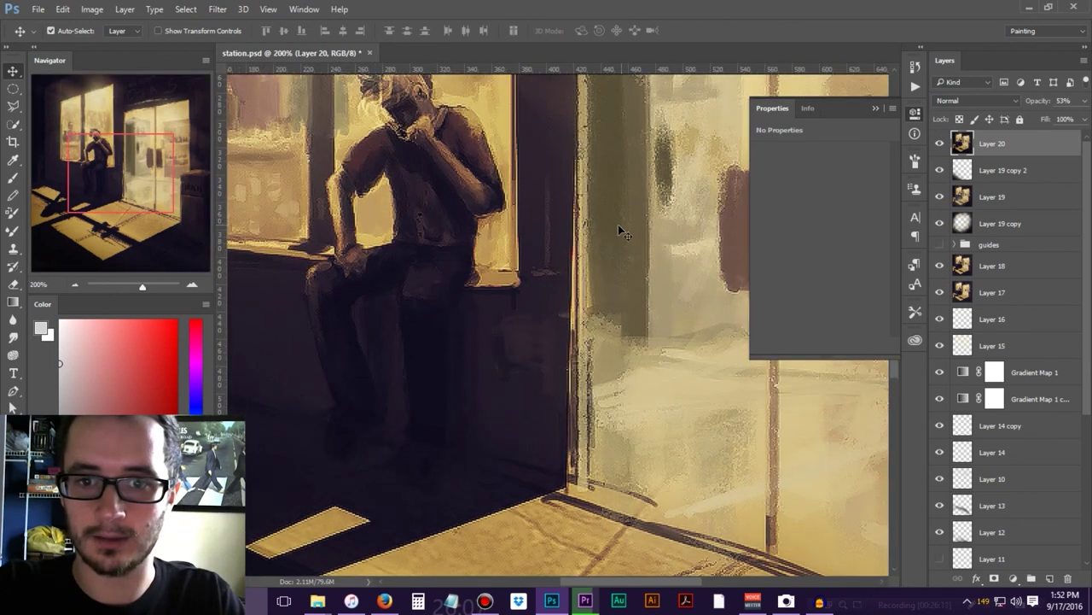
scroll(563, 229, "up", 3)
scroll(547, 227, "left", 3)
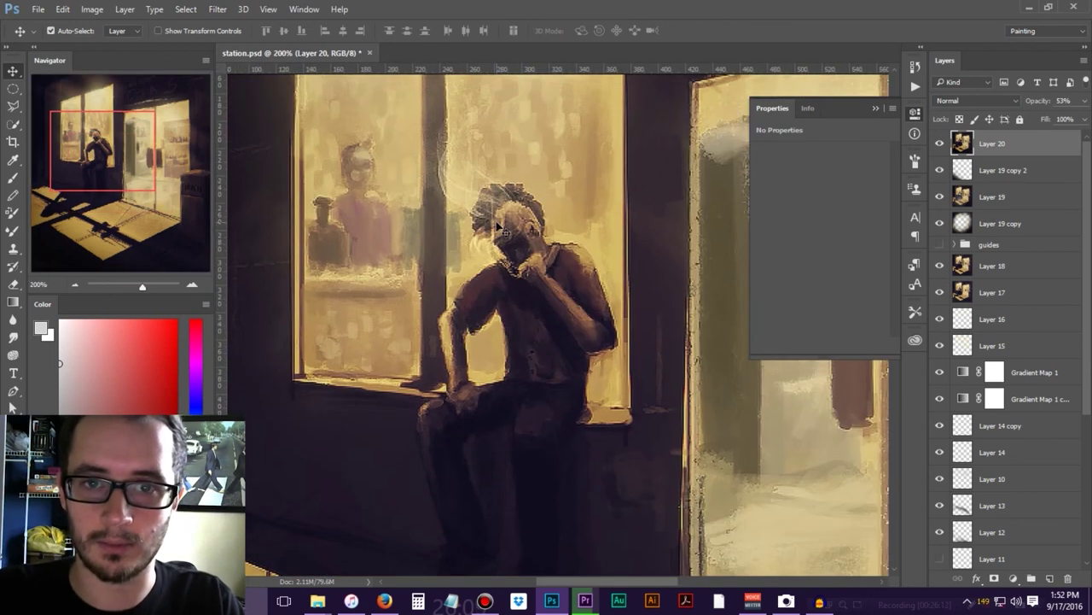
left_click(940, 144)
left_click(939, 144)
left_click(940, 144)
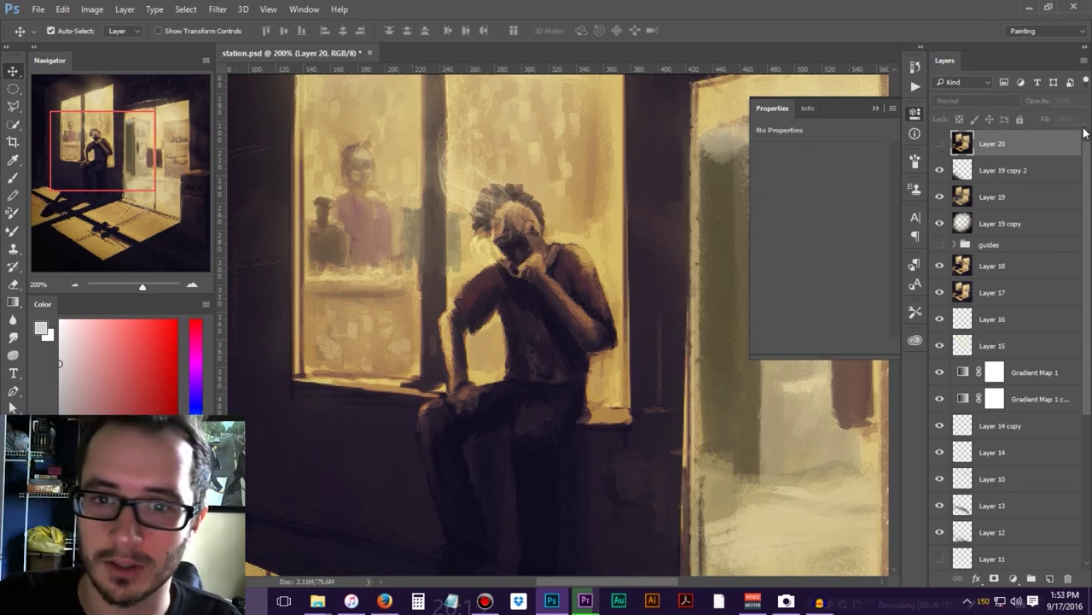
left_click(940, 144)
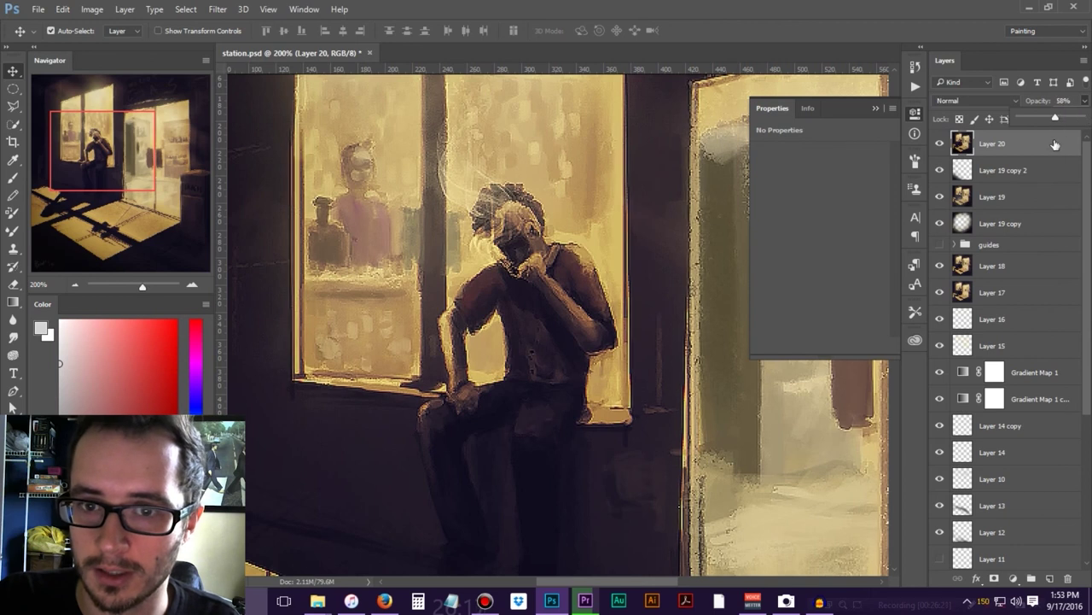
left_click(940, 144)
left_click(941, 145)
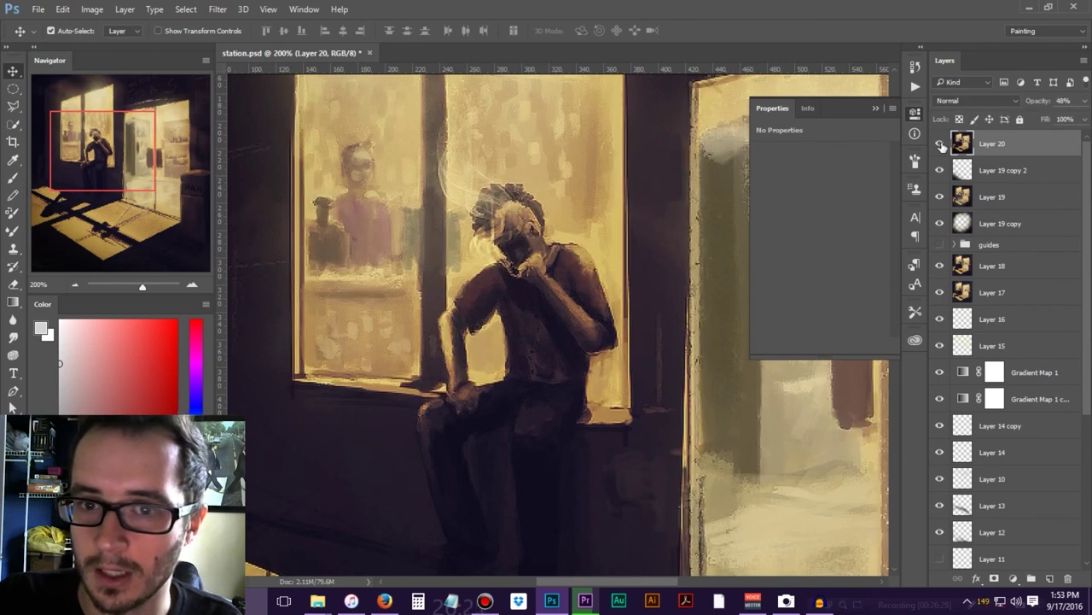
key("ctrl+minus")
key("ctrl+minus")
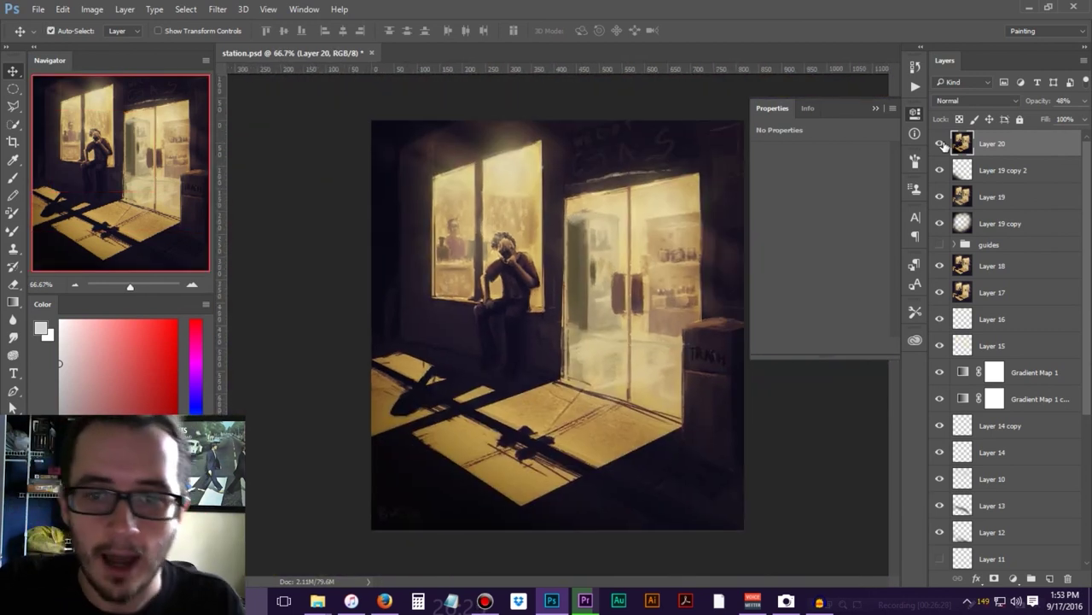
key("super")
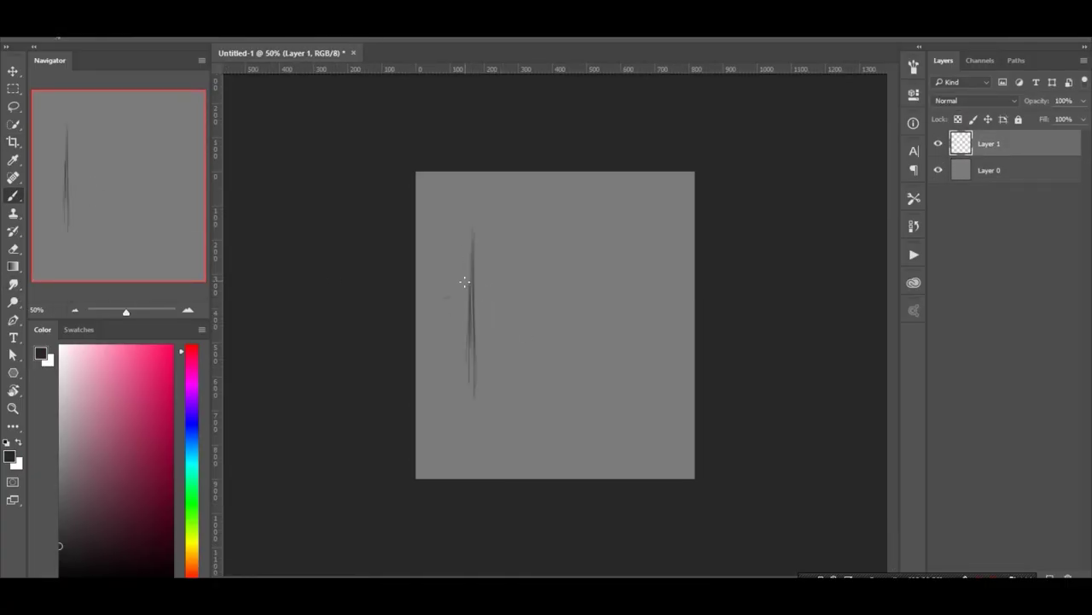
Sketch radiating star perspective guides, ground lines, doors with handles, shop window and right wall
key("ctrl+z")
left_click_drag(418, 375, 691, 323)
left_click_drag(554, 171, 552, 333)
mouse_move(466, 362)
left_mouse_down()
mouse_move(600, 367)
mouse_move(816, 276)
mouse_move(419, 419)
left_mouse_up()
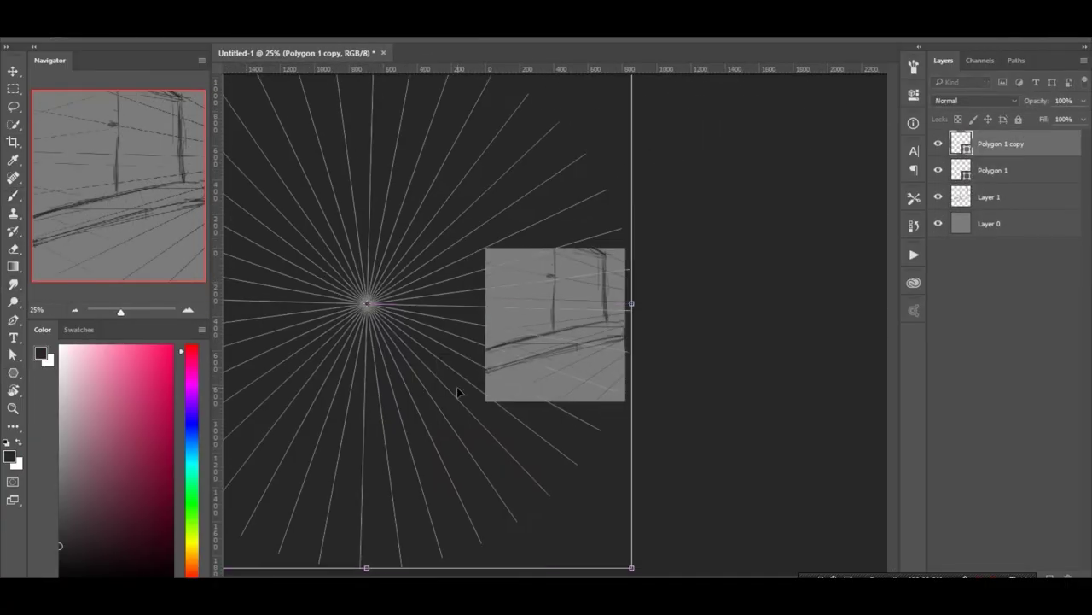
left_click(990, 196)
left_click_drag(531, 369, 609, 352)
left_click_drag(691, 358, 453, 480)
mouse_move(449, 402)
left_mouse_down()
mouse_move(546, 229)
mouse_move(552, 359)
left_mouse_up()
left_click_drag(567, 183, 567, 321)
left_click_drag(652, 179, 675, 345)
Refine the sketch: erase stray strokes, add a left cabinet, window frame lines and dark ground strokes
key("e")
left_click_drag(598, 175, 670, 182)
key("b")
left_click_drag(444, 401, 461, 431)
mouse_move(420, 328)
left_mouse_down()
mouse_move(463, 420)
mouse_move(461, 329)
left_mouse_up()
left_click_drag(615, 213, 614, 311)
left_click_drag(620, 401, 692, 432)
left_click_drag(683, 296, 679, 337)
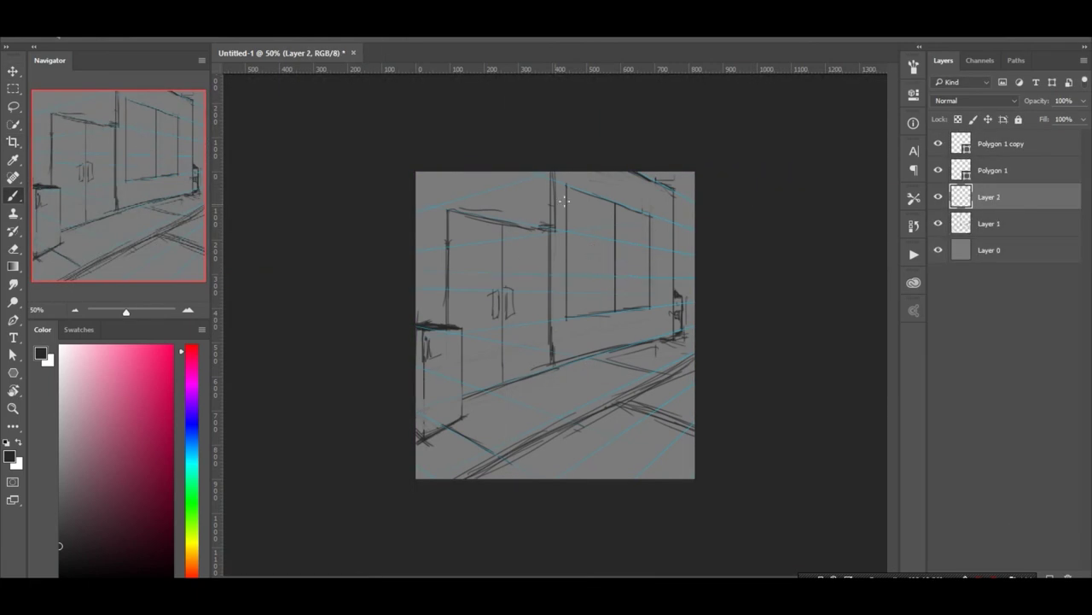
key("e")
mouse_move(602, 246)
left_mouse_down()
mouse_move(608, 309)
mouse_move(608, 281)
left_mouse_up()
key("b")
On a new layer, redraw the window and the seated figure's legs and head, plus a box above the doors
key("ctrl+shift+alt+n")
left_click_drag(614, 209, 613, 309)
mouse_move(567, 316)
left_mouse_down()
mouse_move(597, 359)
mouse_move(598, 307)
mouse_move(606, 363)
left_mouse_up()
left_click_drag(589, 318, 586, 365)
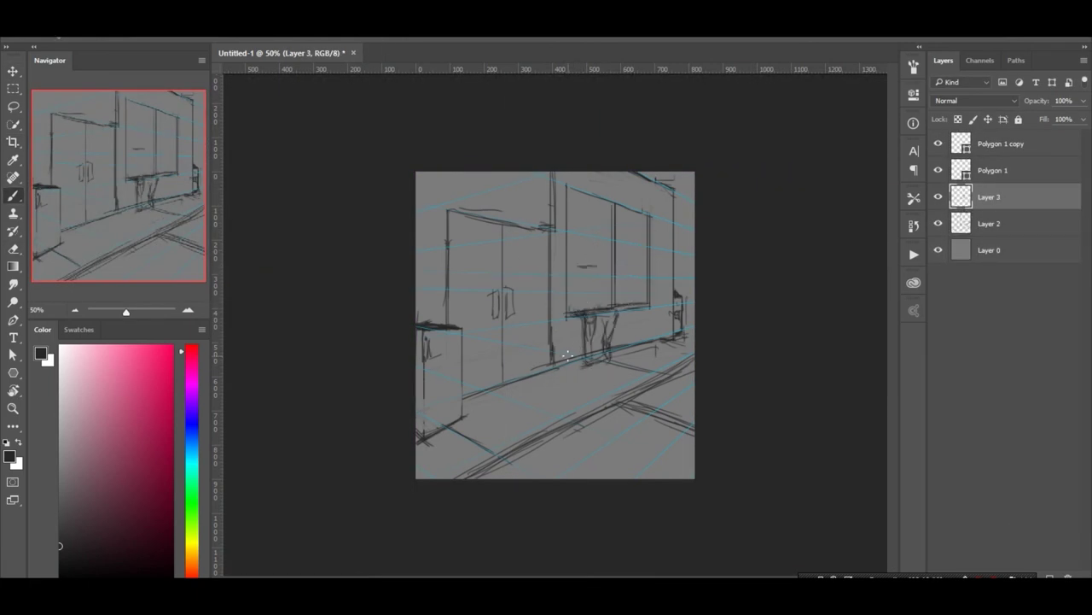
left_click_drag(582, 272, 598, 286)
key("h")
key("ctrl+plus")
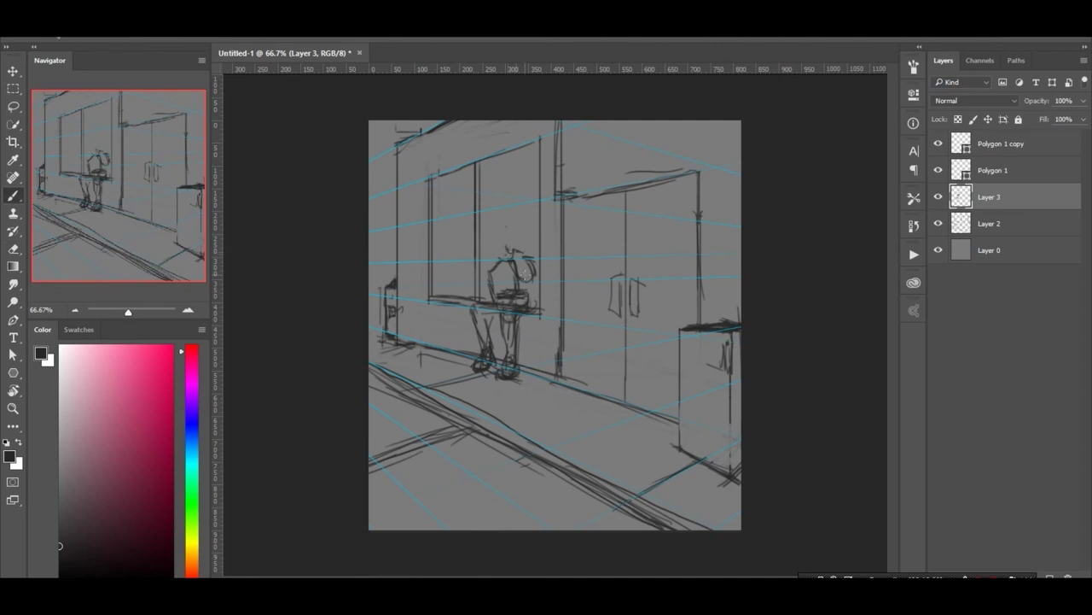
left_click_drag(502, 232, 512, 363)
left_click_drag(563, 136, 693, 128)
Hide the Polygon 1 copy guide, add a shadow layer, and outline the lit floor area with the Polygonal Lasso
left_click(938, 143)
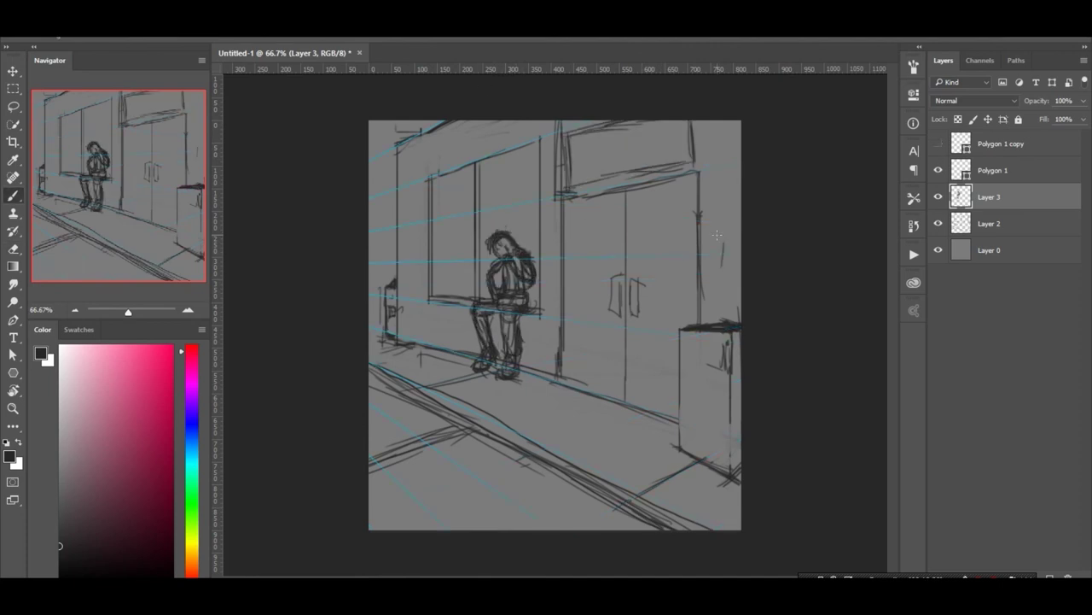
key("ctrl+shift+n")
left_click(939, 144)
key("l")
left_click(380, 344)
left_click(535, 374)
left_click(368, 436)
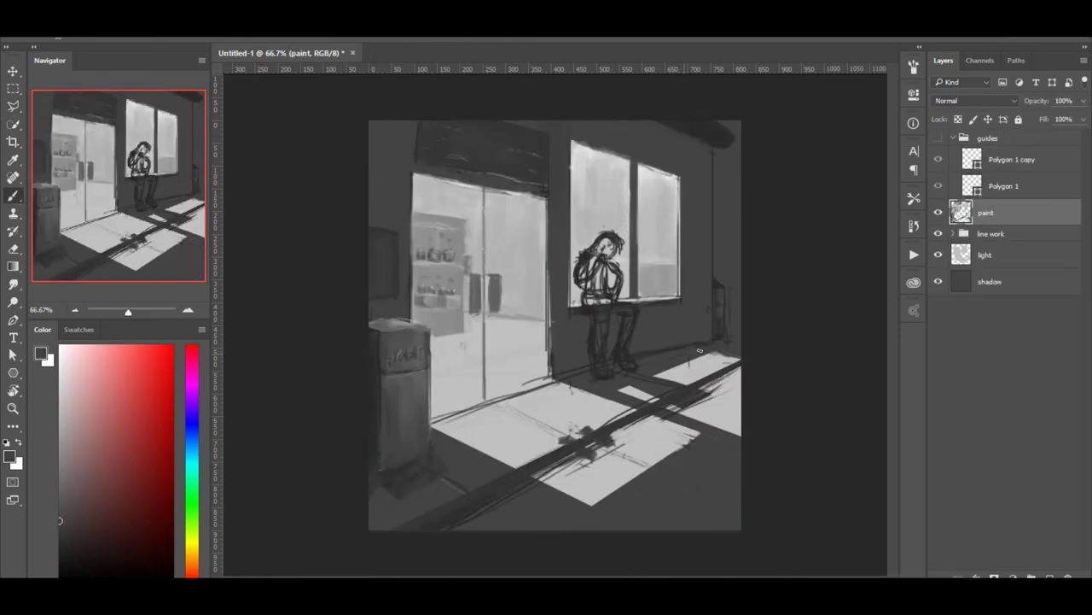
Darken the canvas's right edge and paint bottles on the shop window shelves
mouse_move(727, 273)
left_mouse_down()
mouse_move(730, 205)
mouse_move(731, 246)
left_mouse_up()
left_click_drag(649, 239, 651, 260)
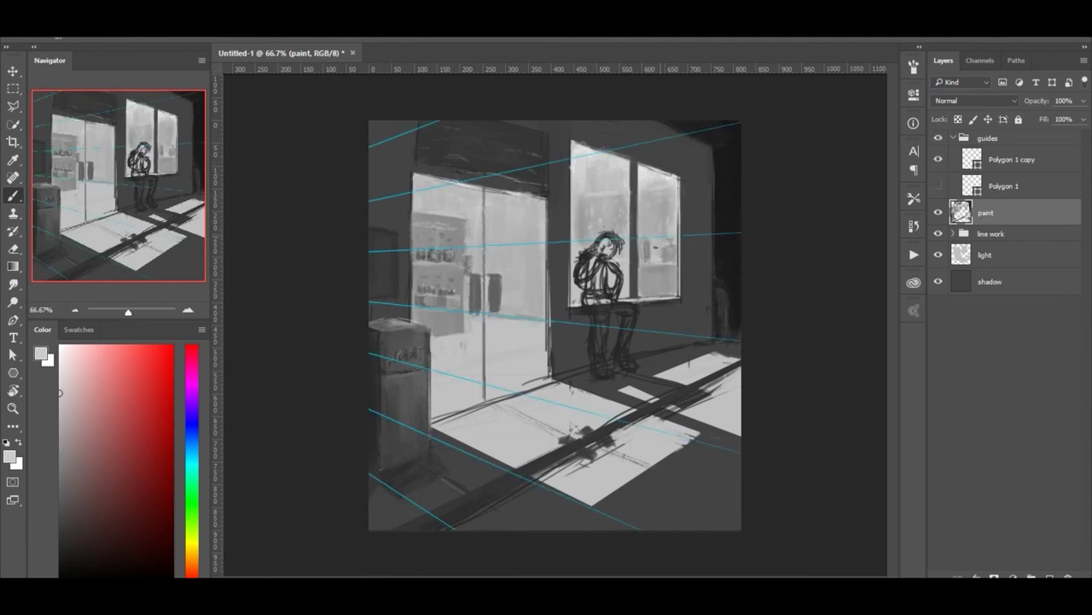
scroll(671, 273, "up", 1)
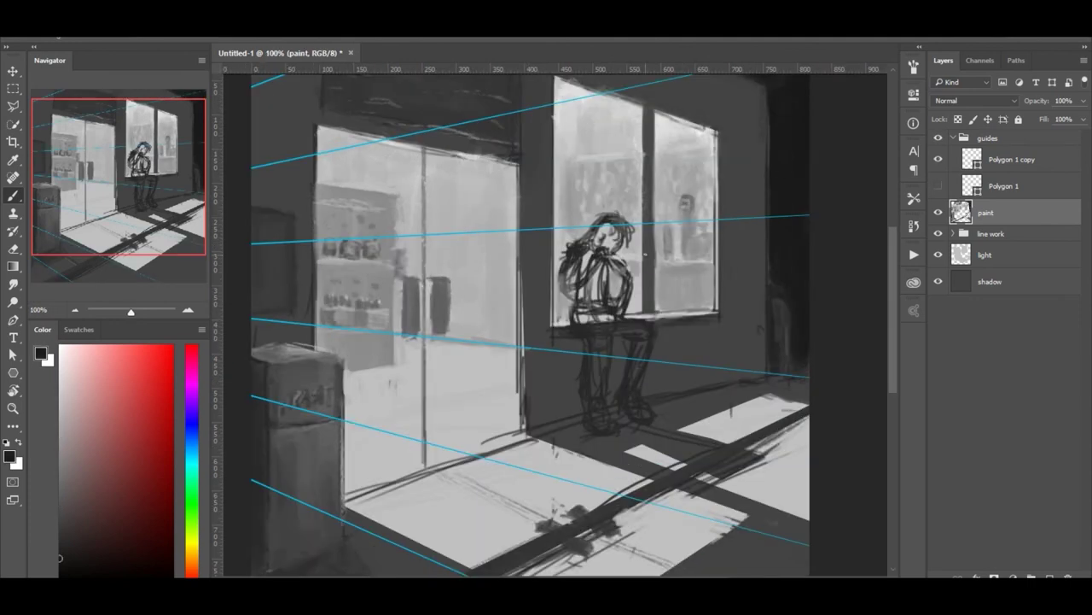
key("shift+h")
scroll(412, 280, "down", 1)
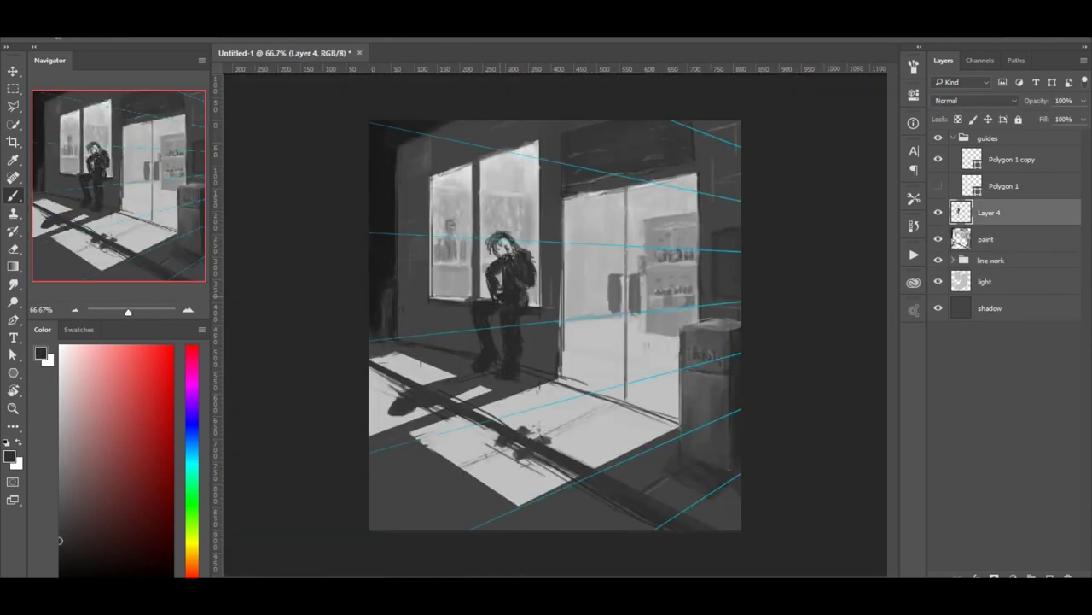
Lighten the figure's torso and add dark grey strokes on the legs at 100% zoom
left_click_drag(495, 272, 516, 299)
key("h")
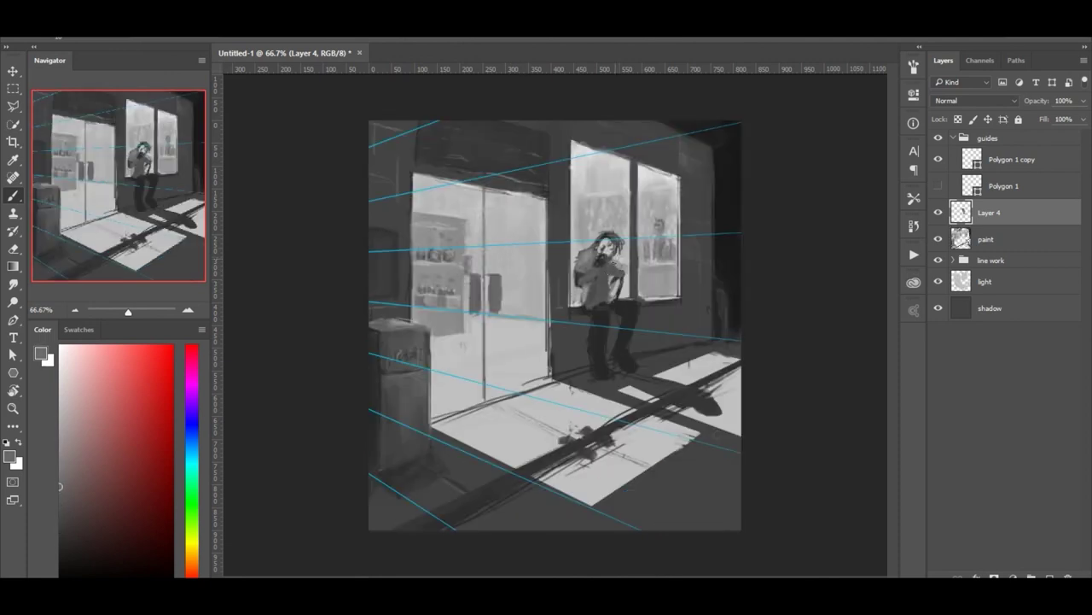
left_click(603, 316, "alt")
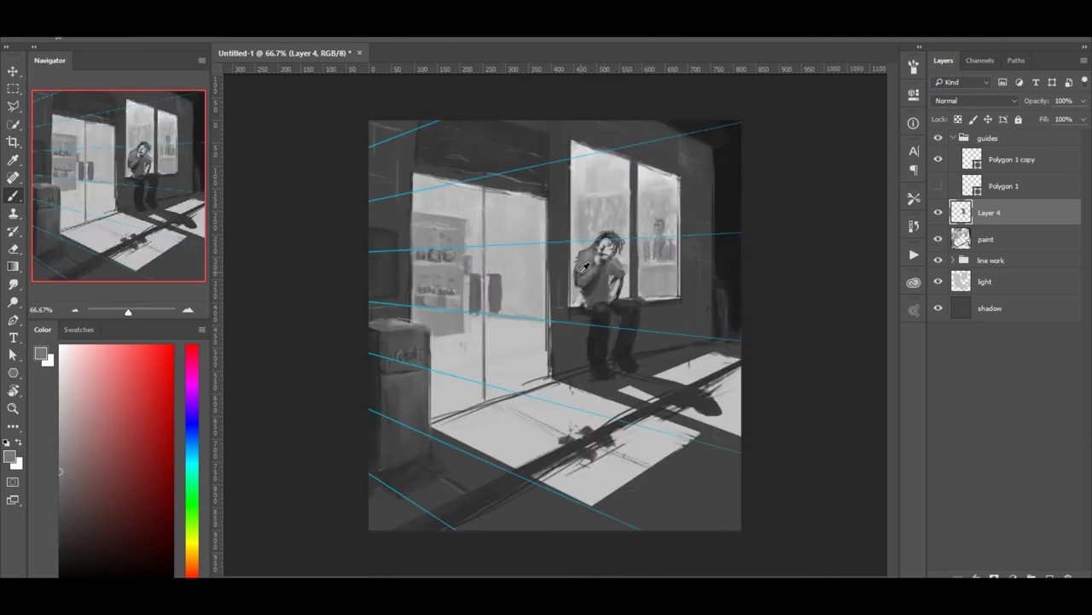
left_click_drag(598, 325, 610, 375)
key("ctrl+1")
left_click(939, 137)
Paint more light grey strokes into the figure, then show the blue perspective guides again
left_click(629, 289, "alt")
key("h")
key("ctrl+0")
key("ctrl+1")
left_click_drag(499, 213, 512, 247)
left_click(446, 256, "alt")
left_click(938, 138)
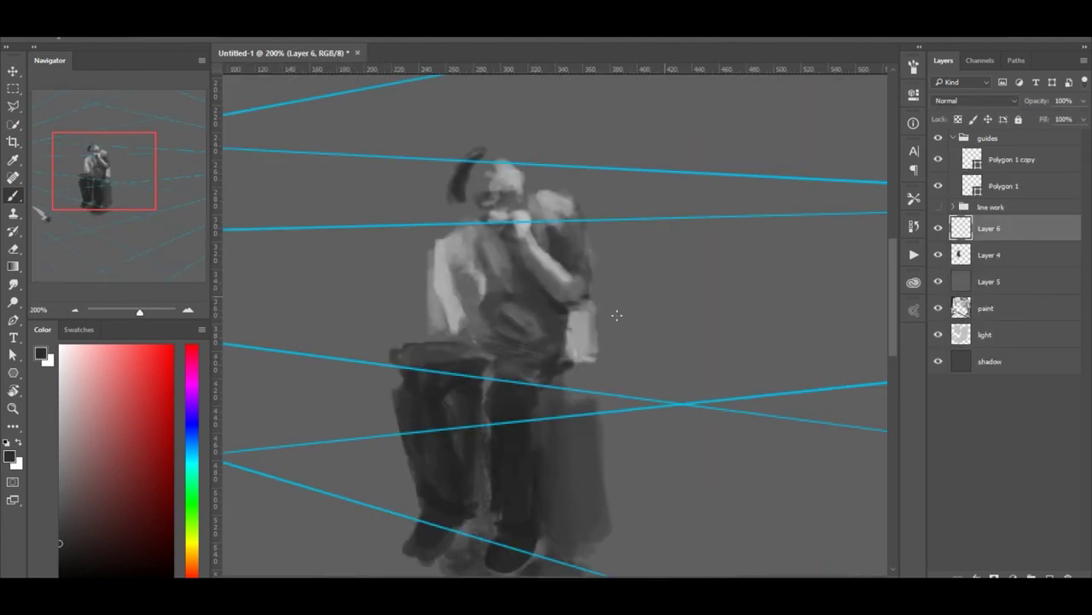
Sketch dark lines for the seated figure's torso, raised arm, head and face using the Polygon 1 copy guides
mouse_move(546, 213)
left_mouse_down()
mouse_move(598, 346)
mouse_move(554, 295)
mouse_move(578, 292)
mouse_move(507, 226)
left_mouse_up()
left_click_drag(467, 167, 507, 218)
left_click_drag(515, 356, 608, 284)
left_click(939, 159)
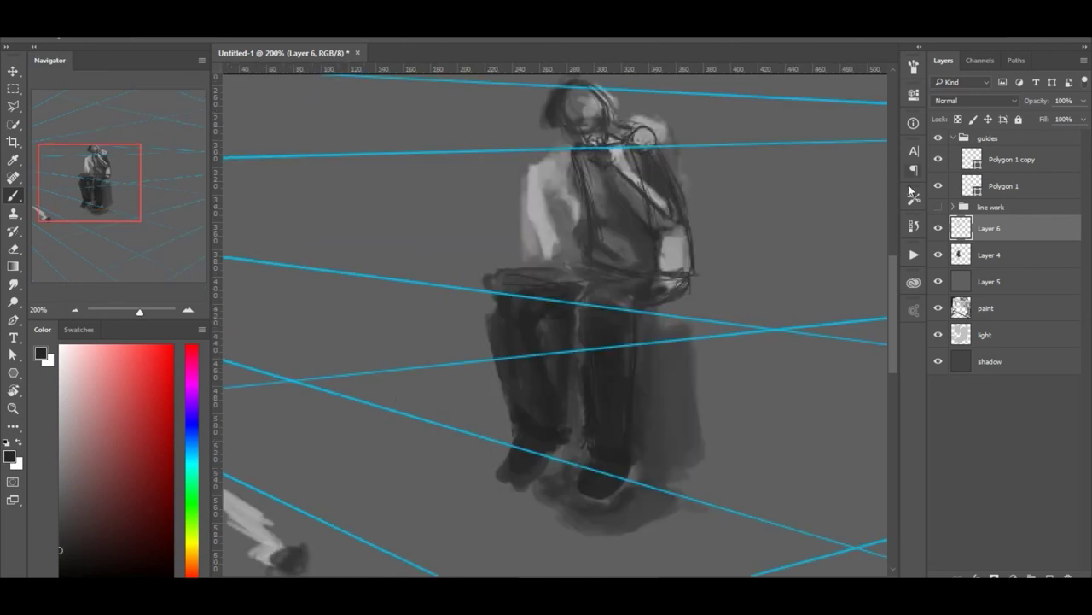
left_click_drag(574, 141, 517, 285)
On a new layer with the guides hidden, paint grey and near-black tones onto the figure
left_click(939, 138)
key("ctrl+shift+alt+n")
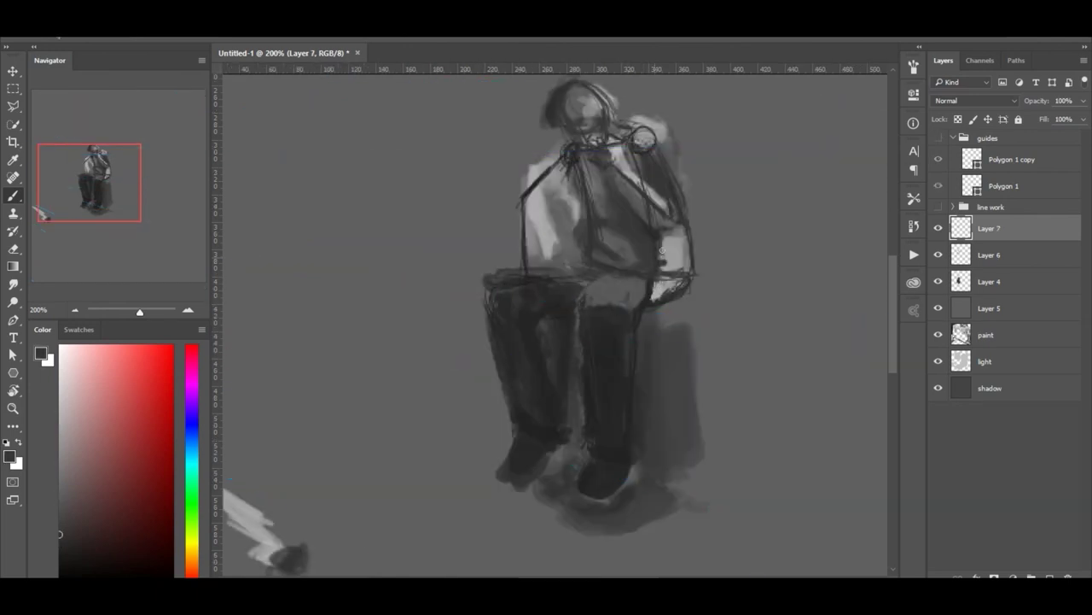
left_click_drag(614, 222, 598, 265)
scroll(636, 349, "up", 2)
left_click_drag(636, 348, 780, 367)
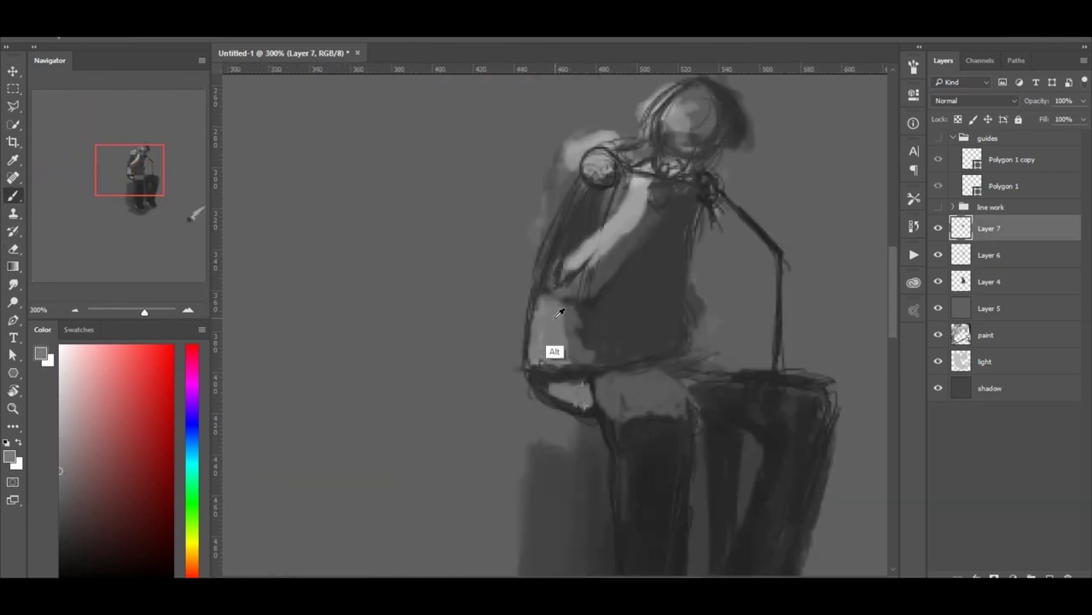
left_click(769, 427, "alt")
left_click_drag(769, 427, 652, 330)
left_click_drag(636, 270, 637, 368)
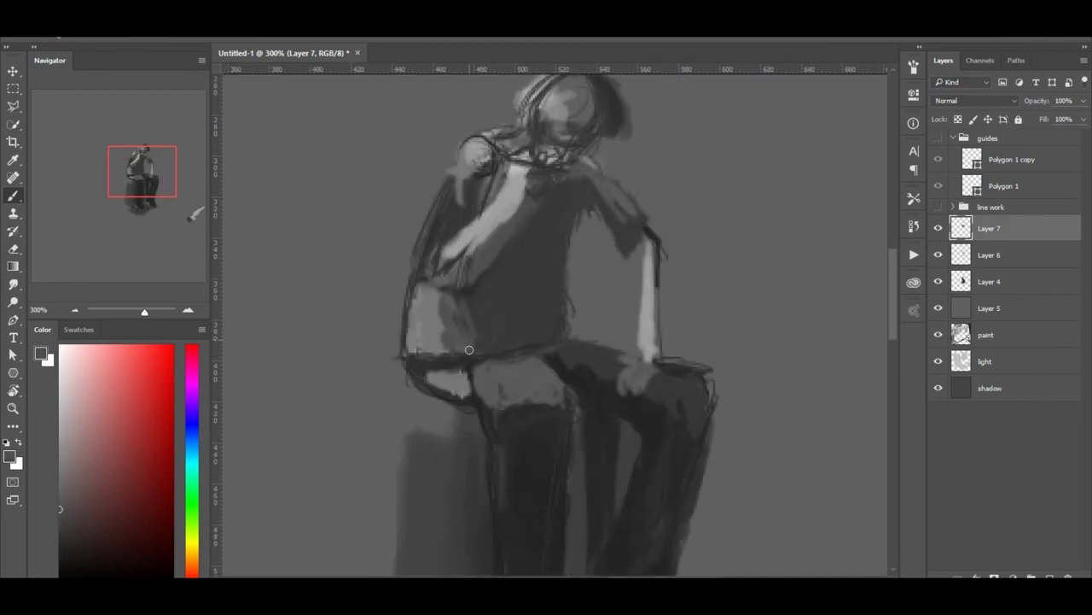
Delete the grey backdrop layer to reveal the scene and show the line work group
left_click(990, 308)
key("Delete")
key("ctrl+minus")
left_click(939, 206)
key("ctrl+minus")
key("ctrl+plus")
Check Layer 6's line work, paint the figure further on Layer 7, and move the line work lower
left_click(990, 254)
left_click(938, 255)
left_click(939, 254)
key("ctrl+plus")
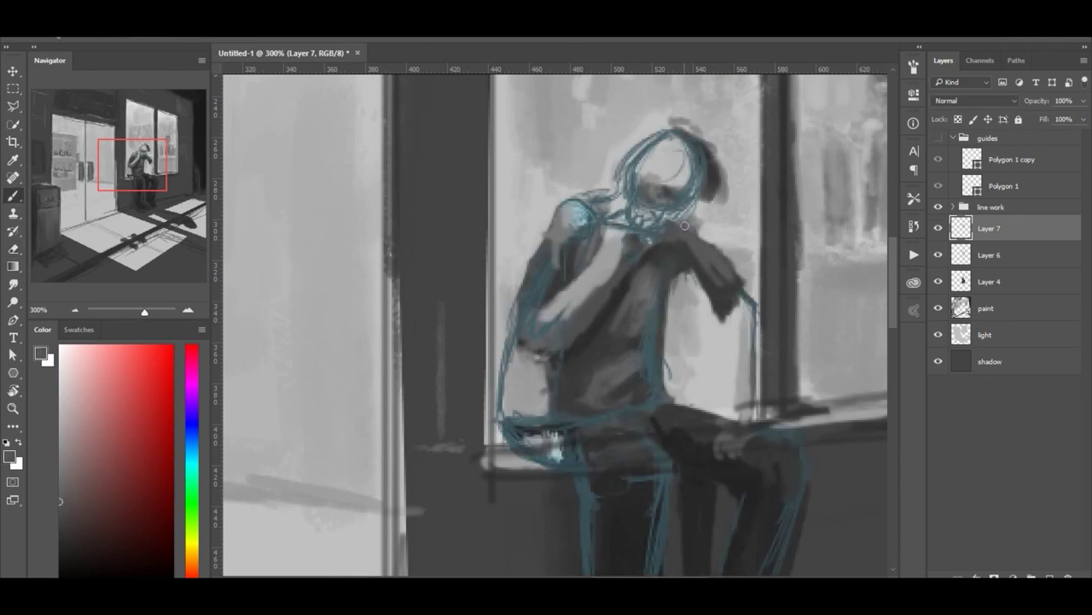
left_click(990, 228)
left_click_drag(725, 307, 742, 410)
key("ctrl+minus")
key("ctrl+minus")
left_click_drag(620, 324, 627, 357)
Save the document as station.psd and add a Levels adjustment layer
key("ctrl+shift+s")
type("station")
key("Return")
left_click(913, 95)
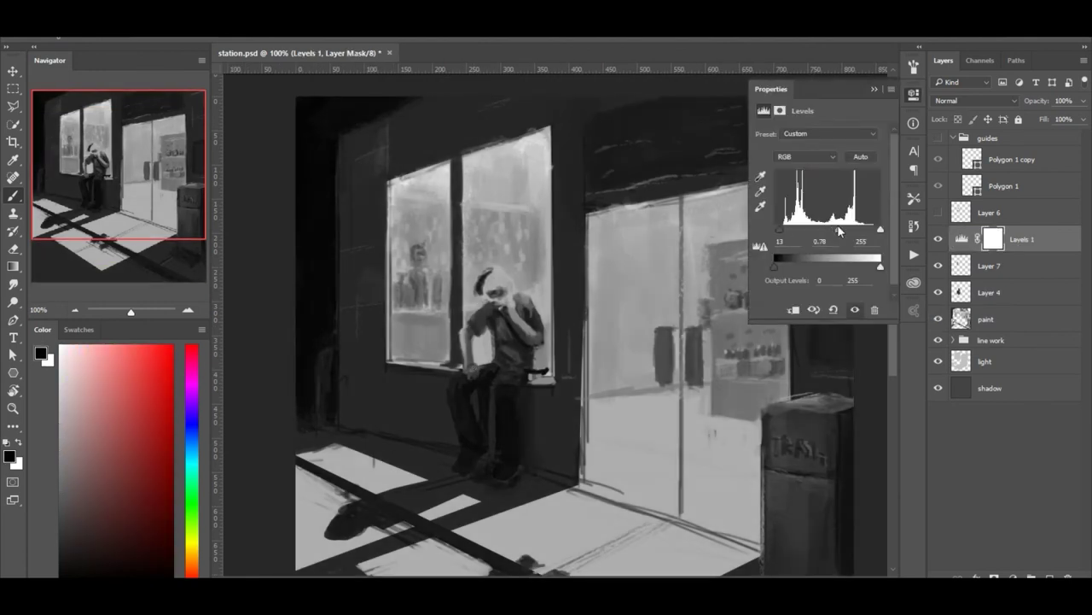
Darken the shadows with Levels at 13, 0.78, 255 and hide the blue line work layer
left_click_drag(512, 384, 493, 290)
left_click(938, 212)
left_click(938, 211)
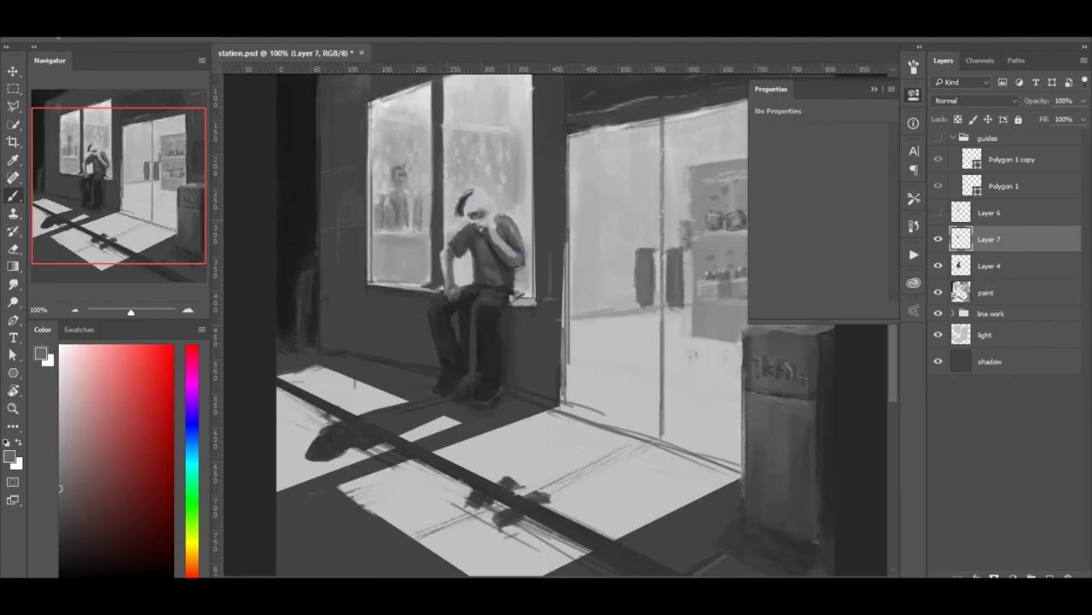
key("ctrl+plus")
Repaint the figure's head with curly hair, plus the torso and arm on Layer 7
left_click(989, 265)
left_click_drag(488, 181, 512, 168)
left_click(989, 239)
left_click_drag(435, 256, 469, 290)
left_click_drag(478, 222, 525, 290)
left_click_drag(474, 162, 508, 175)
Darken the face, torso and arm with sampled tones, then mirror the canvas to check the figure
left_click(512, 106, "alt")
left_click(492, 213, "alt")
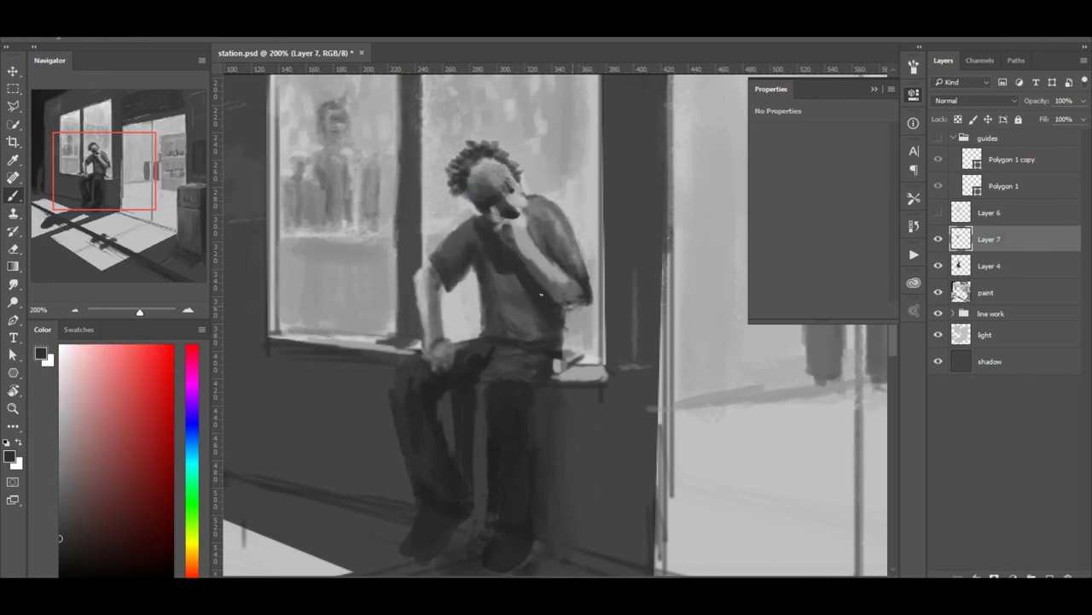
left_click_drag(525, 205, 546, 273)
left_click_drag(431, 273, 436, 316)
left_click(490, 250, "alt")
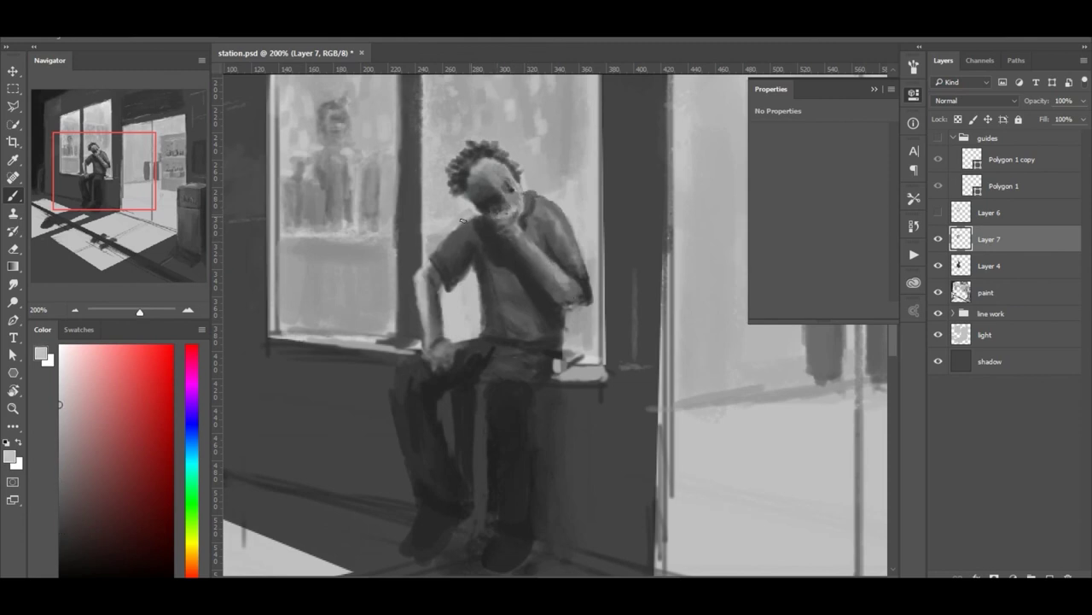
key("ctrl+alt+h")
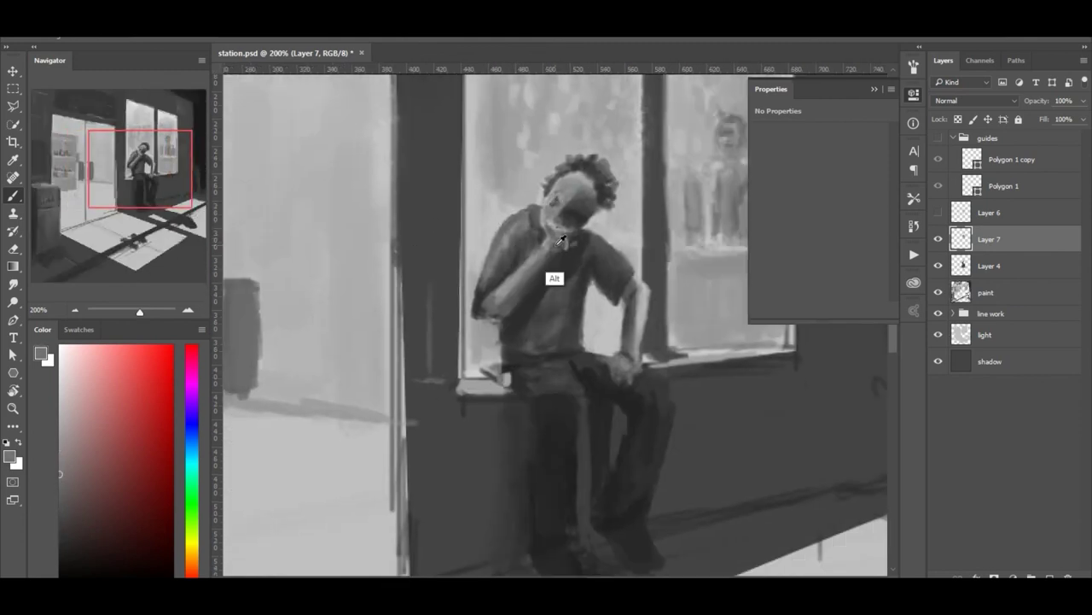
On a new Layer 8, paint light strokes on the hair and brighten the face
left_click(559, 237, "alt")
key("ctrl+shift+alt+n")
left_click_drag(563, 171, 597, 183)
mouse_move(547, 248)
left_mouse_down()
mouse_move(559, 261)
mouse_move(570, 242)
left_mouse_up()
left_click(555, 234, "alt")
left_click(516, 223, "alt")
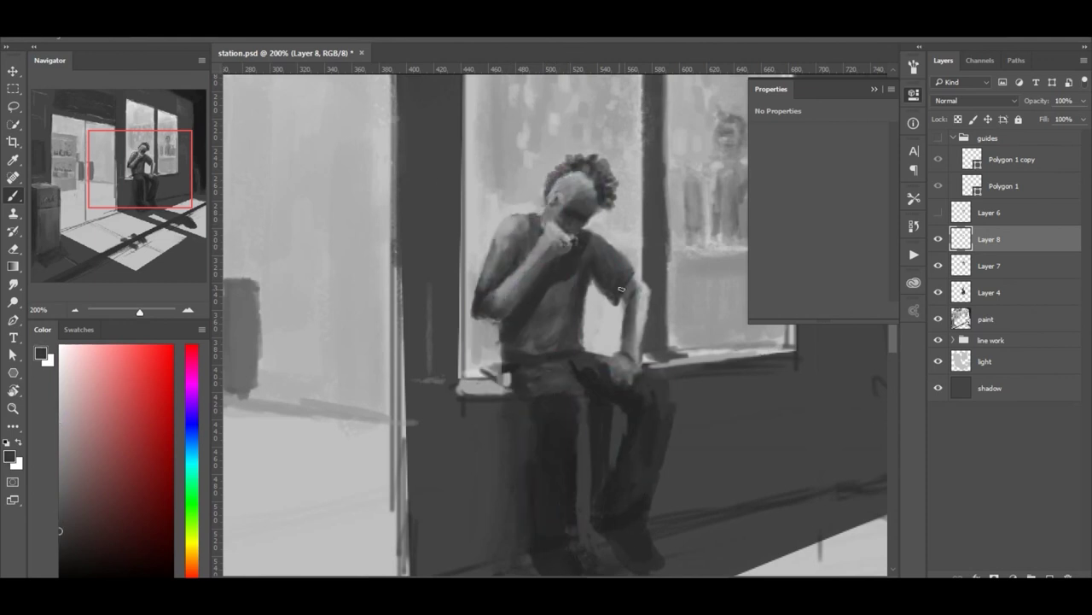
Reshape the figure's face with Filter > Liquify
key("ctrl+shift+x")
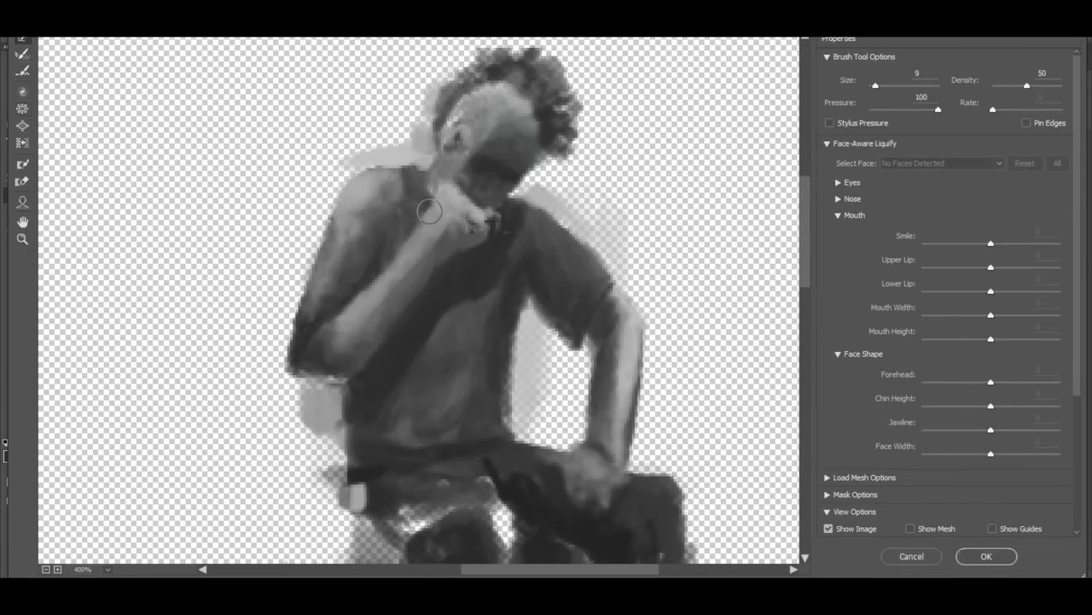
key("Return")
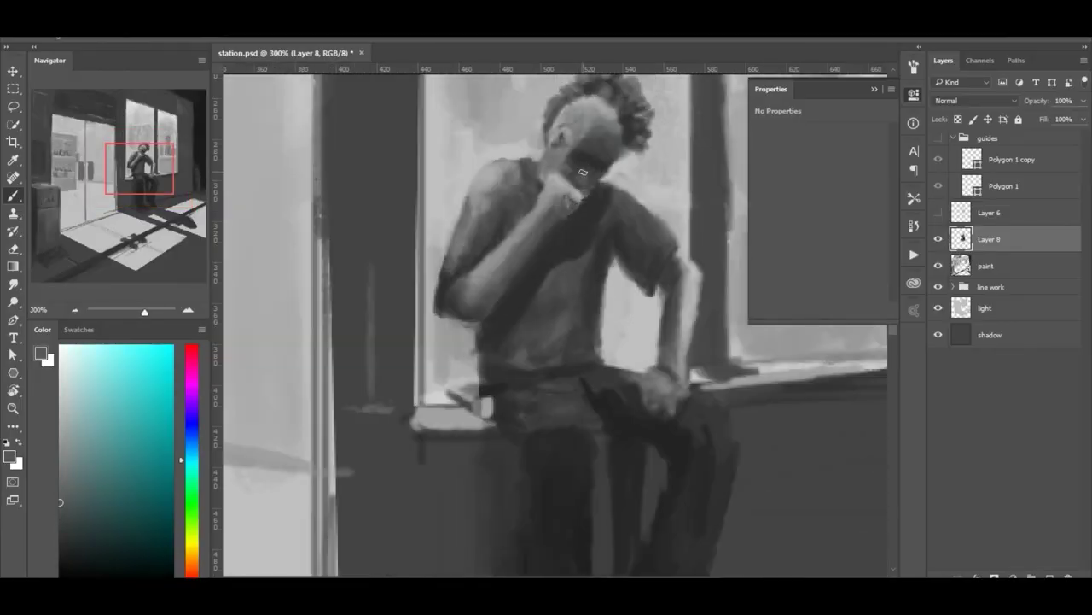
scroll(585, 200, "down", 1, "alt")
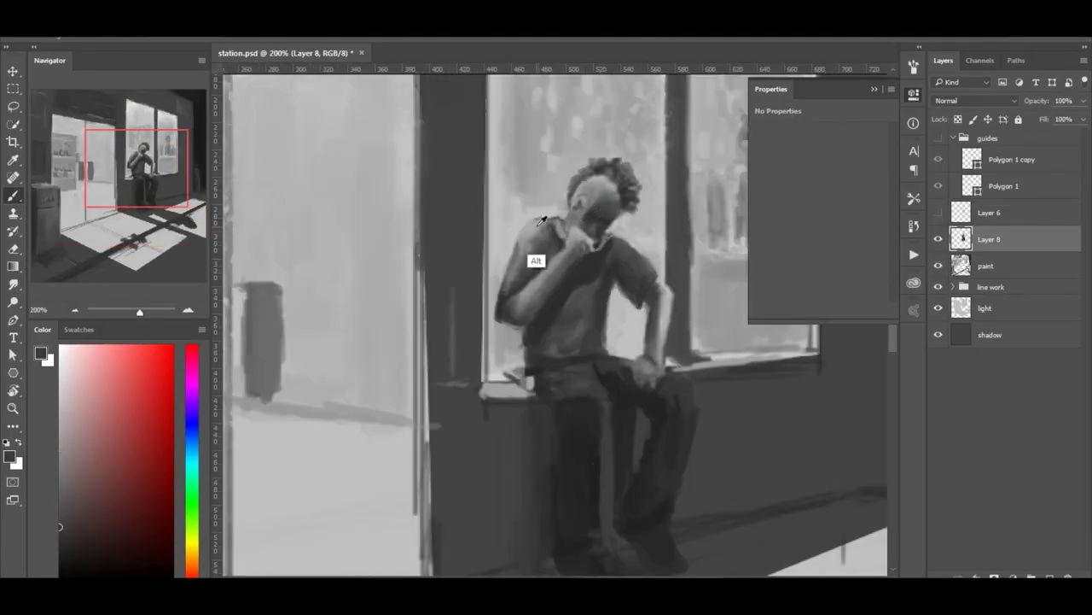
left_click_drag(534, 358, 521, 350)
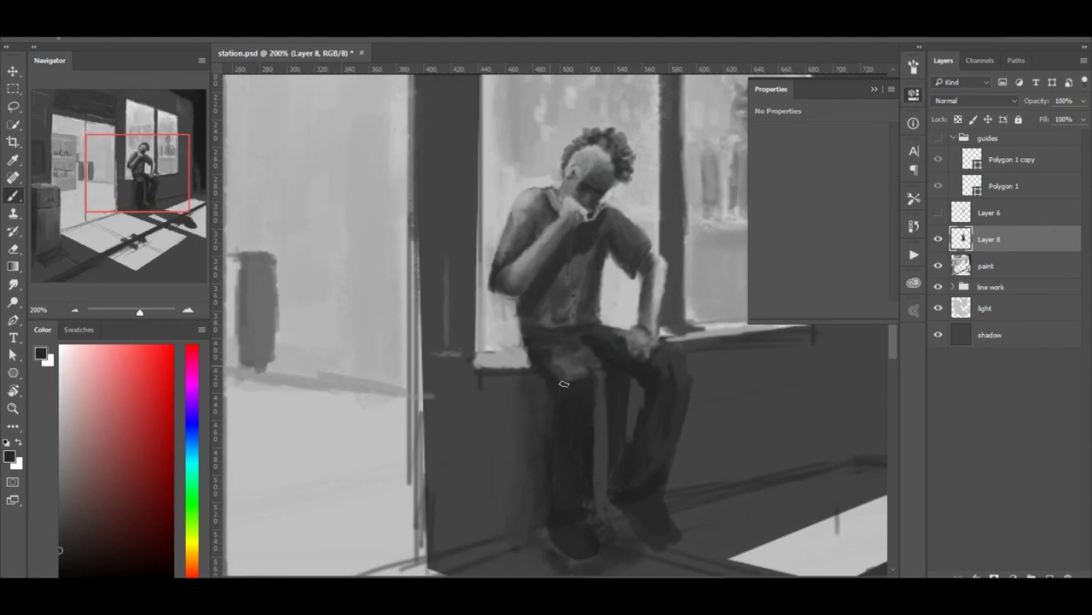
left_click_drag(543, 447, 510, 328)
Hide the blue line work, zoom out, and stamp all visible layers into a merged Layer 9
key("ctrl+comma")
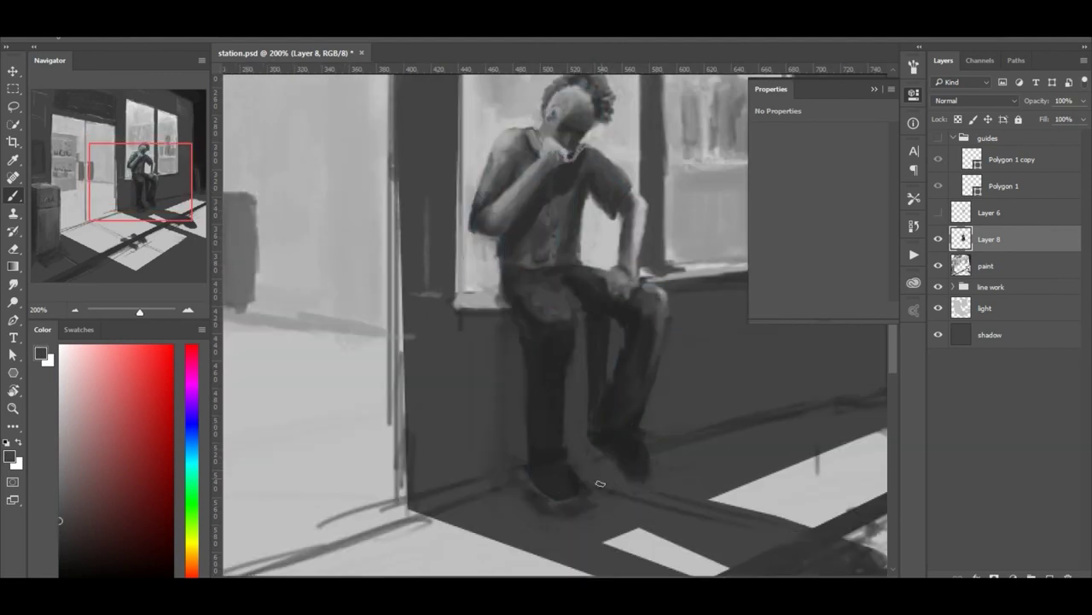
key("ctrl+minus")
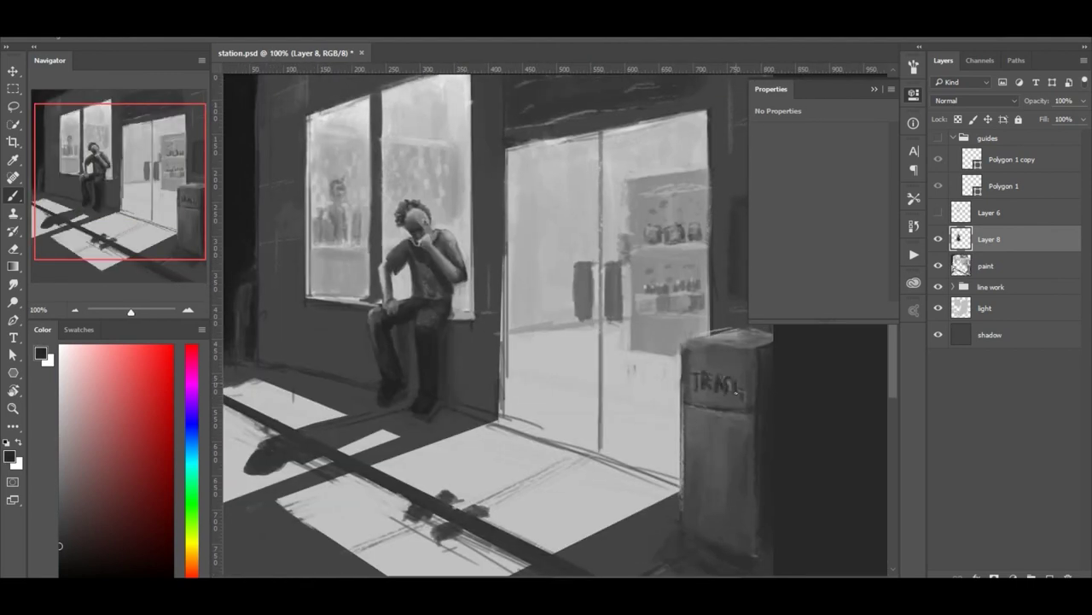
key("ctrl+minus")
key("ctrl+shift+alt+e")
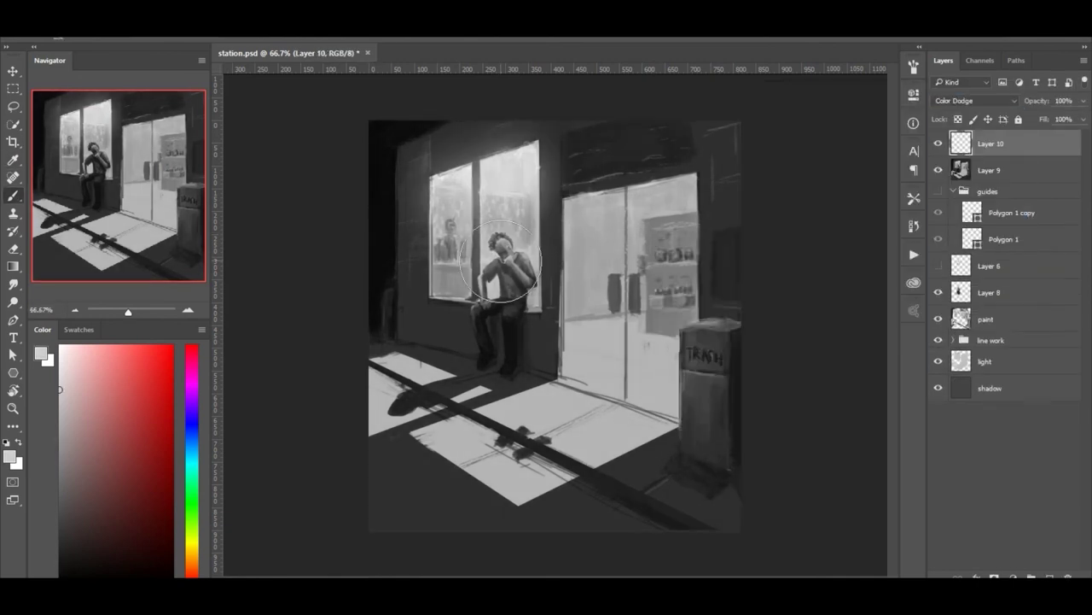